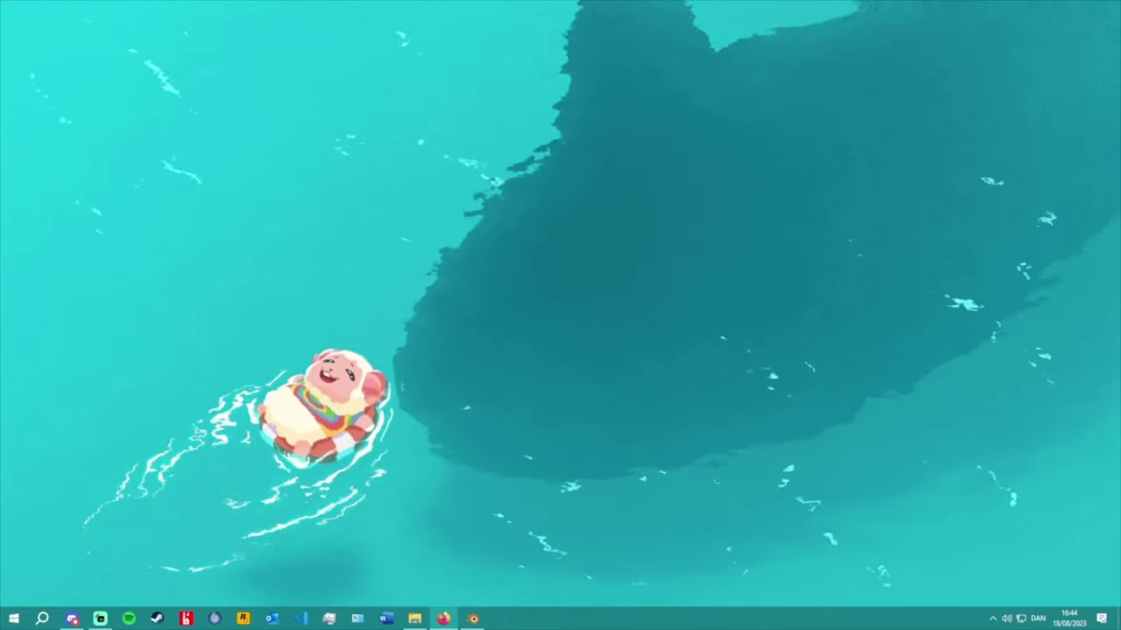
Switch to Blender, dismiss the splash screen and delete the default Collection together with its camera, cube and light.
key("alt+Tab")
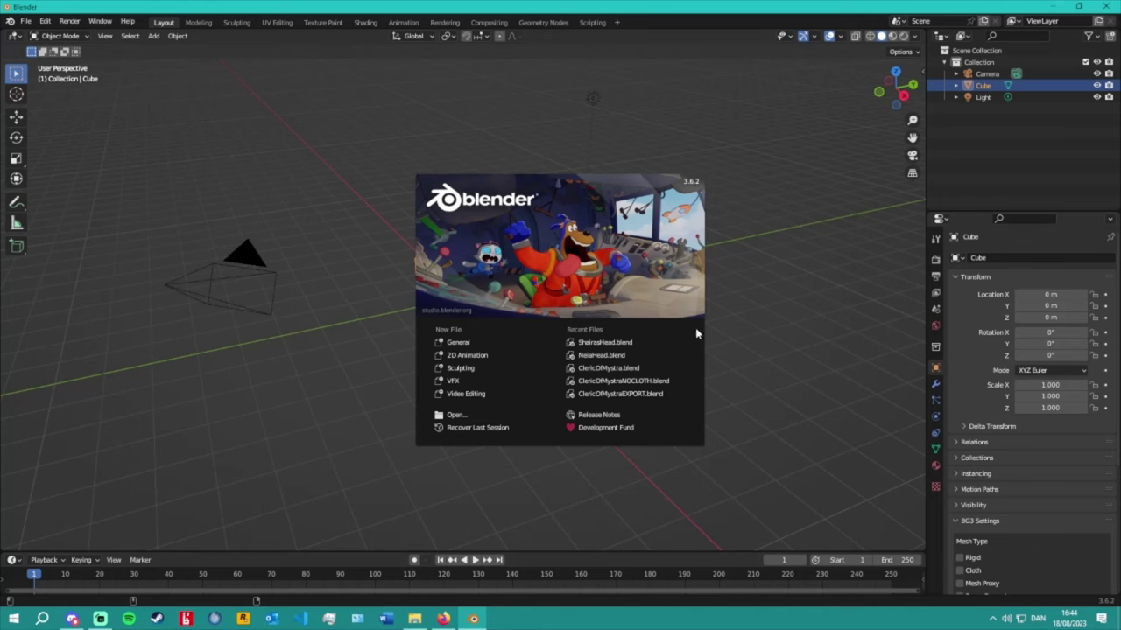
left_click(756, 419)
right_click(967, 63)
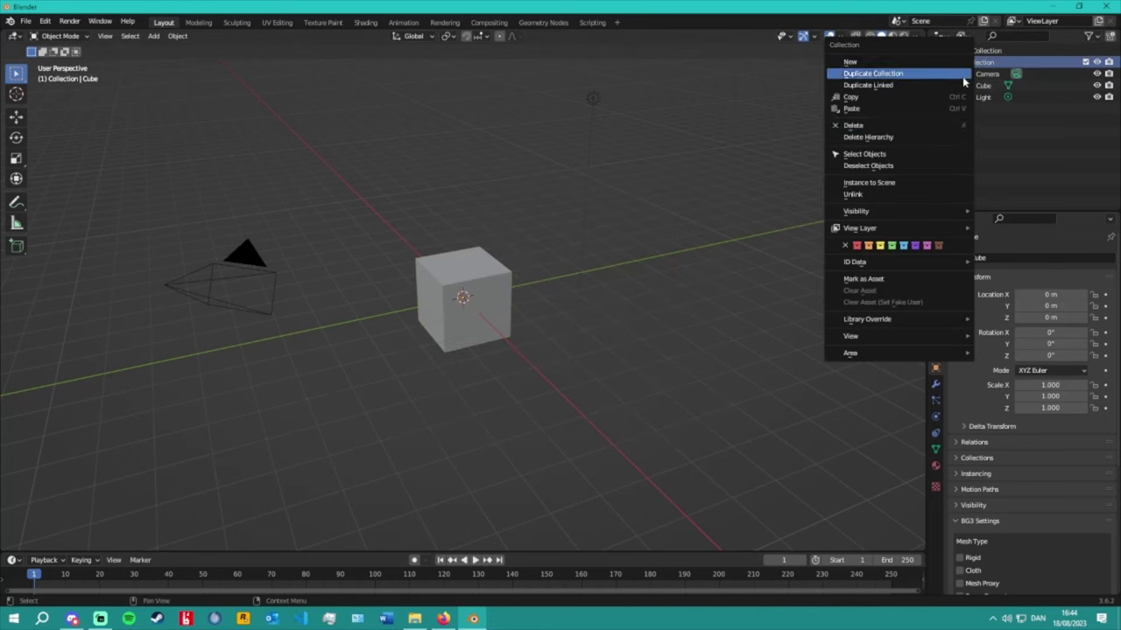
left_click(911, 138)
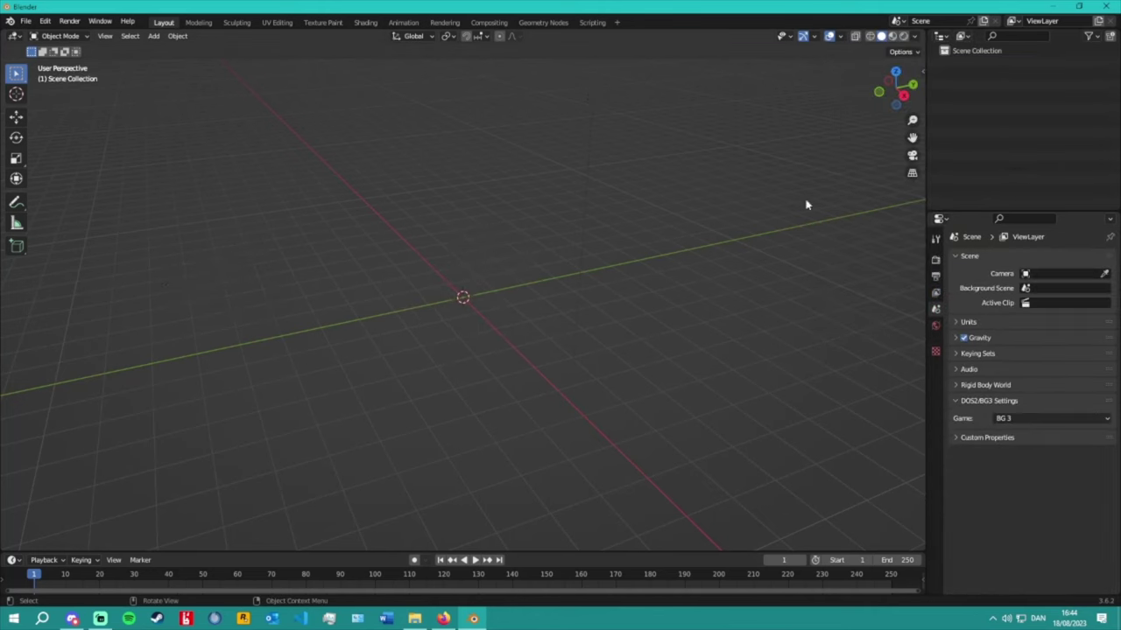
middle_click_drag(709, 268, 672, 265)
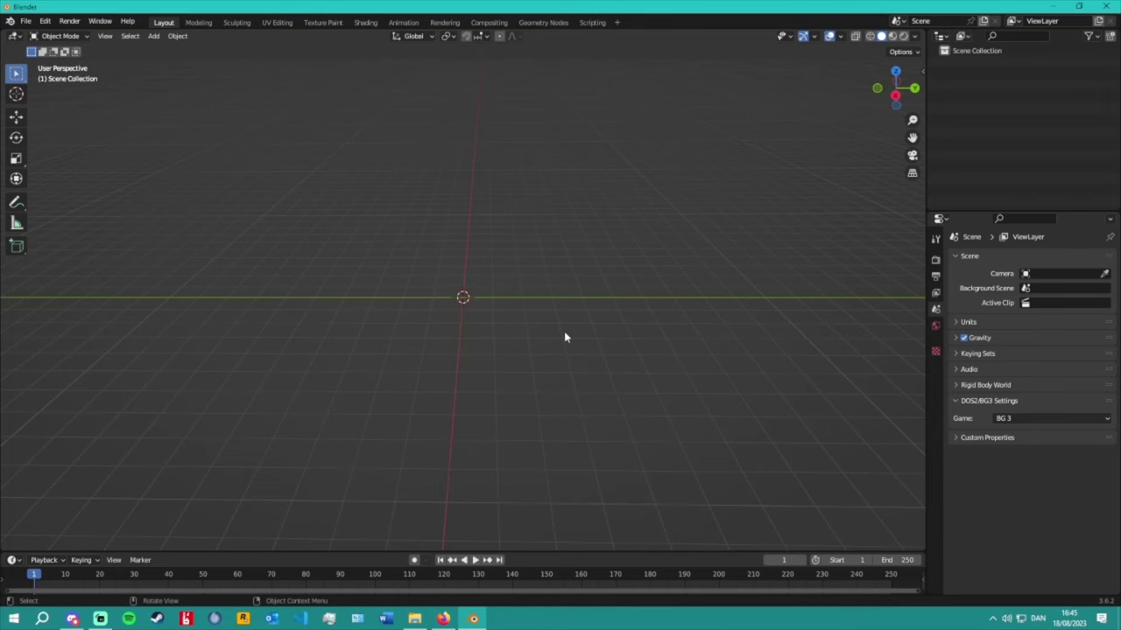
Switch to Firefox and open the v0.9.2 release page of the BG3-Modders-Multitool repository from its tags.
left_click(1058, 6)
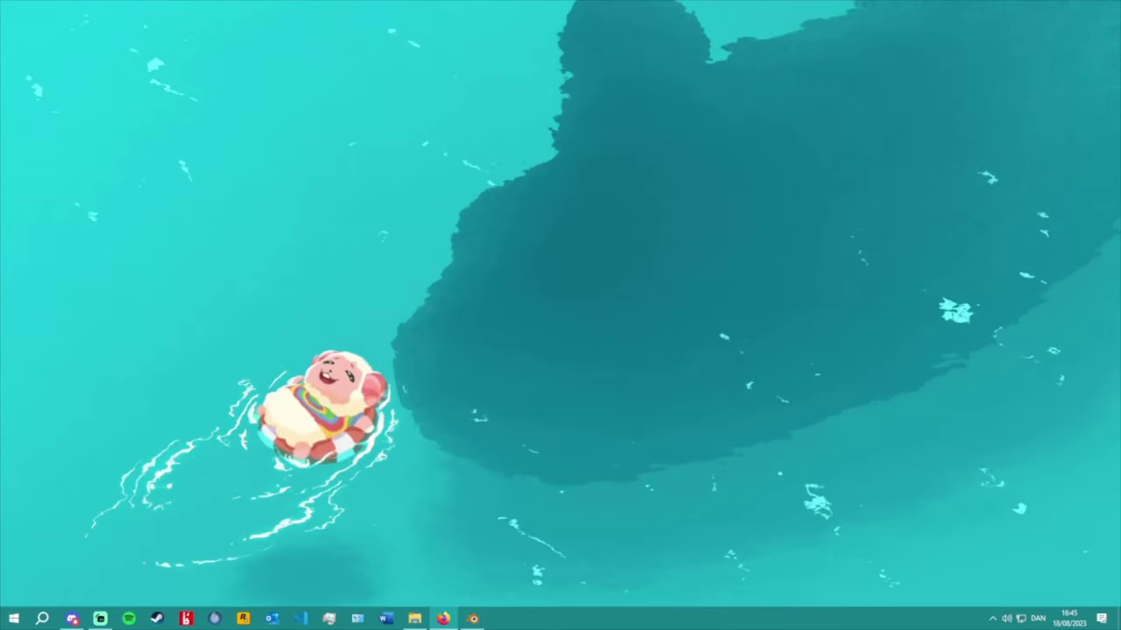
left_click_drag(497, 68, 393, 6)
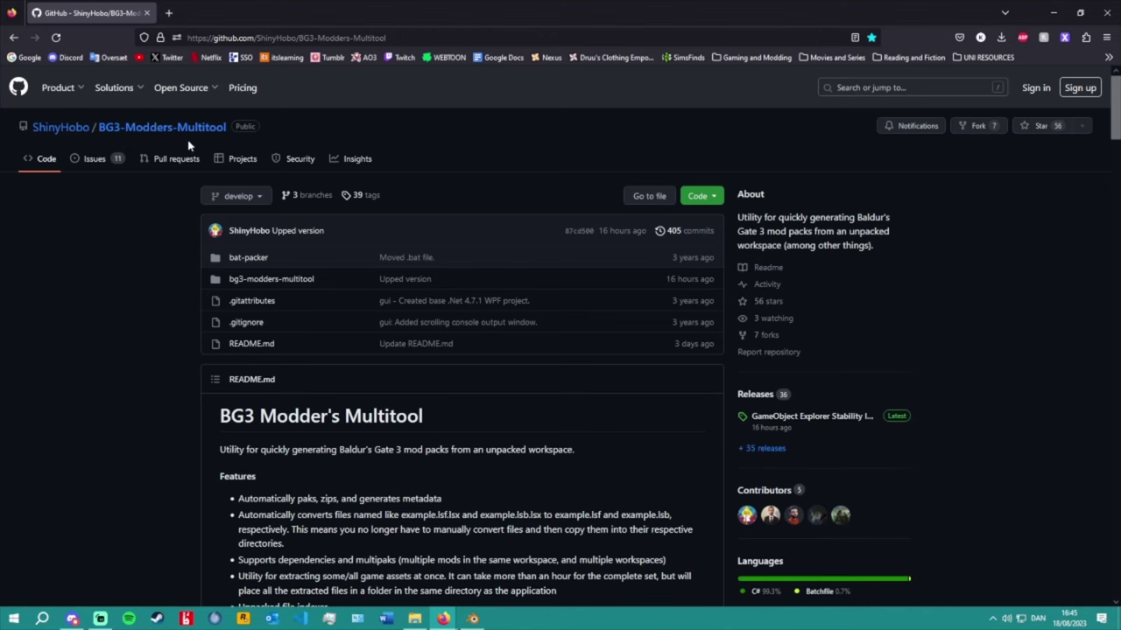
scroll(128, 313, "down", 4)
scroll(129, 313, "up", 4)
left_click(355, 197)
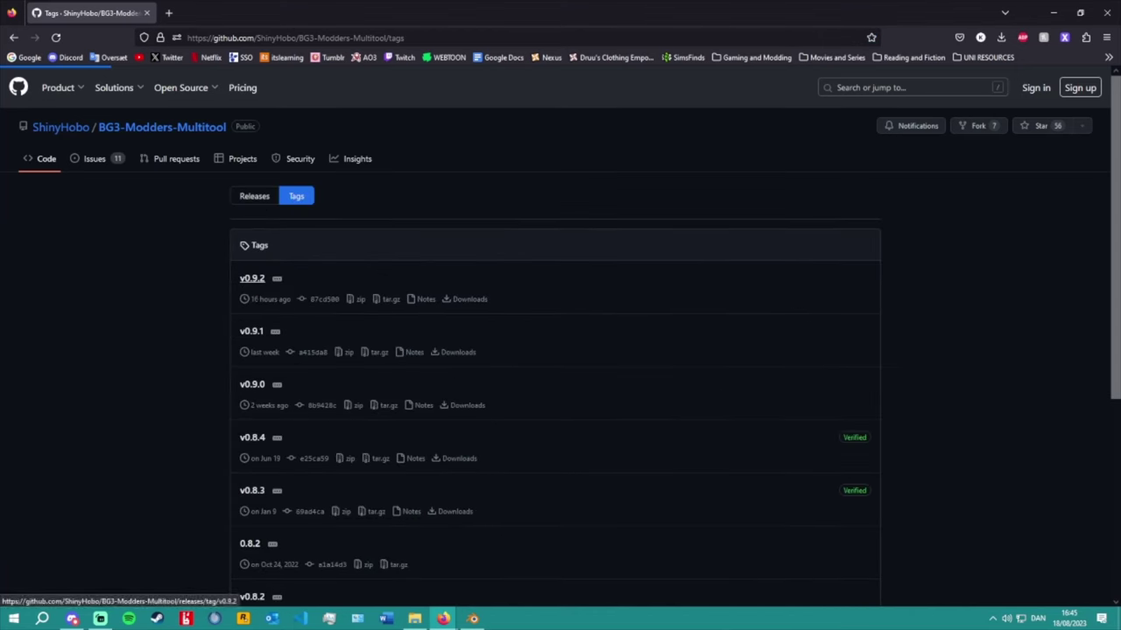
left_click(252, 278)
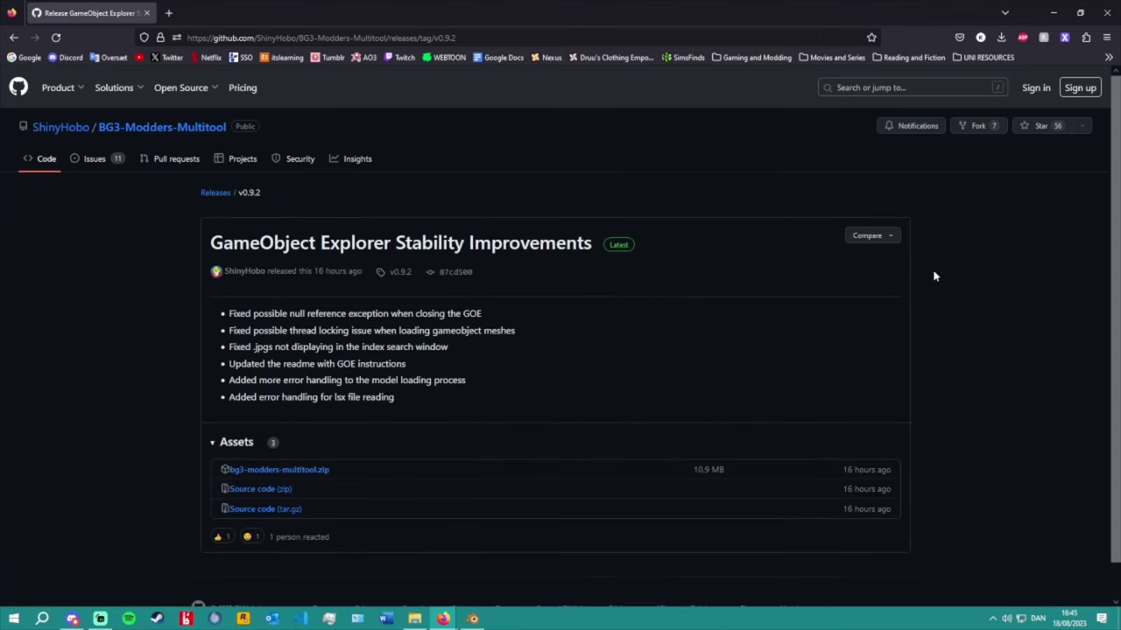
Open the main page of the Norbyte/lslib repository and read its README down to the requirements.
left_click(146, 13)
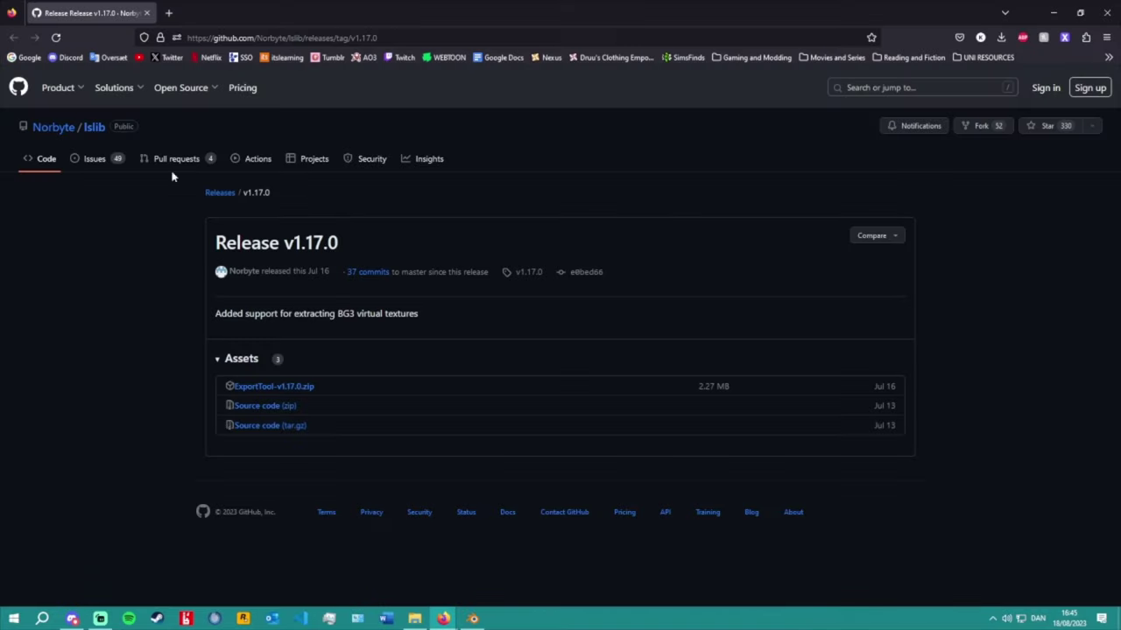
left_click(94, 128)
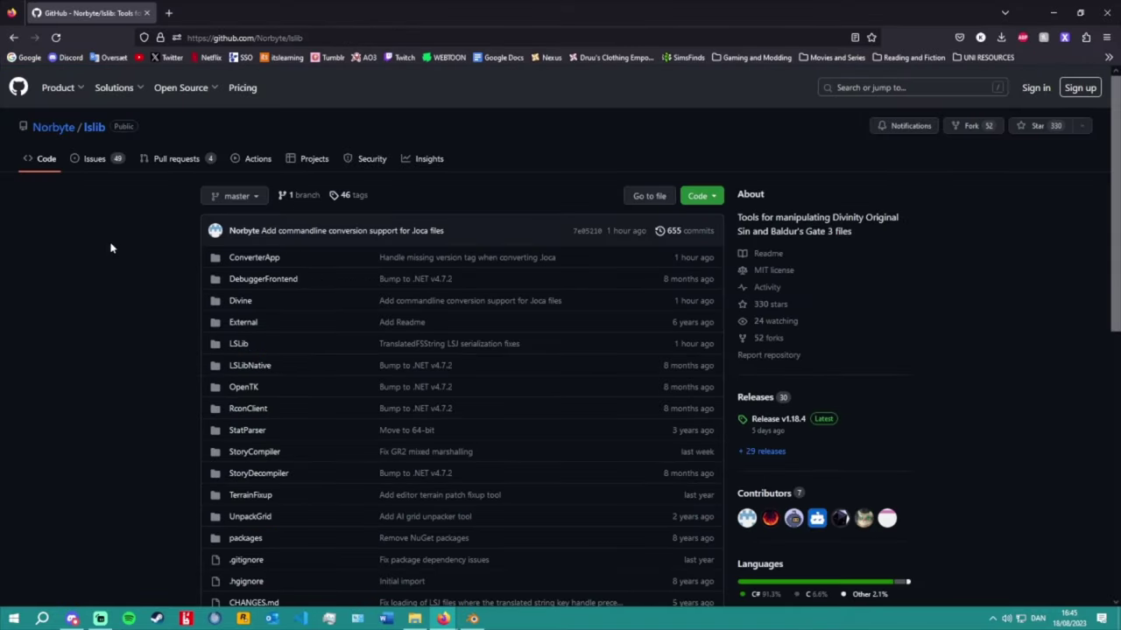
scroll(313, 246, "down", 5)
scroll(88, 394, "down", 1)
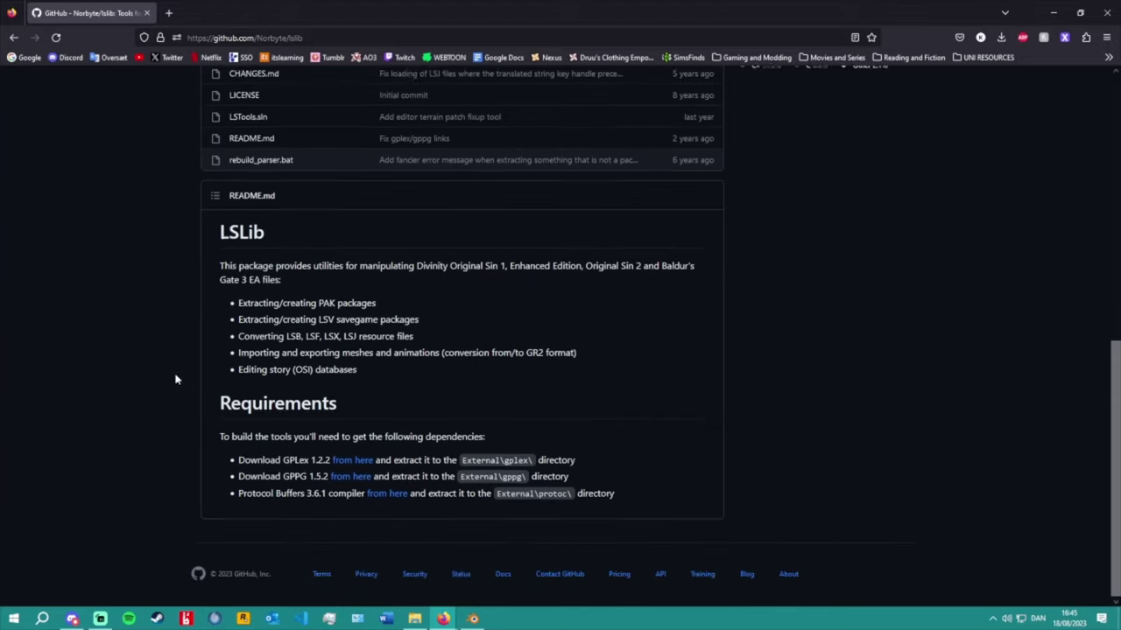
Bring up the dos2de_collada_exporter repository page and look through its README, including the features and installation sections.
left_click_drag(1120, 105, 406, 16)
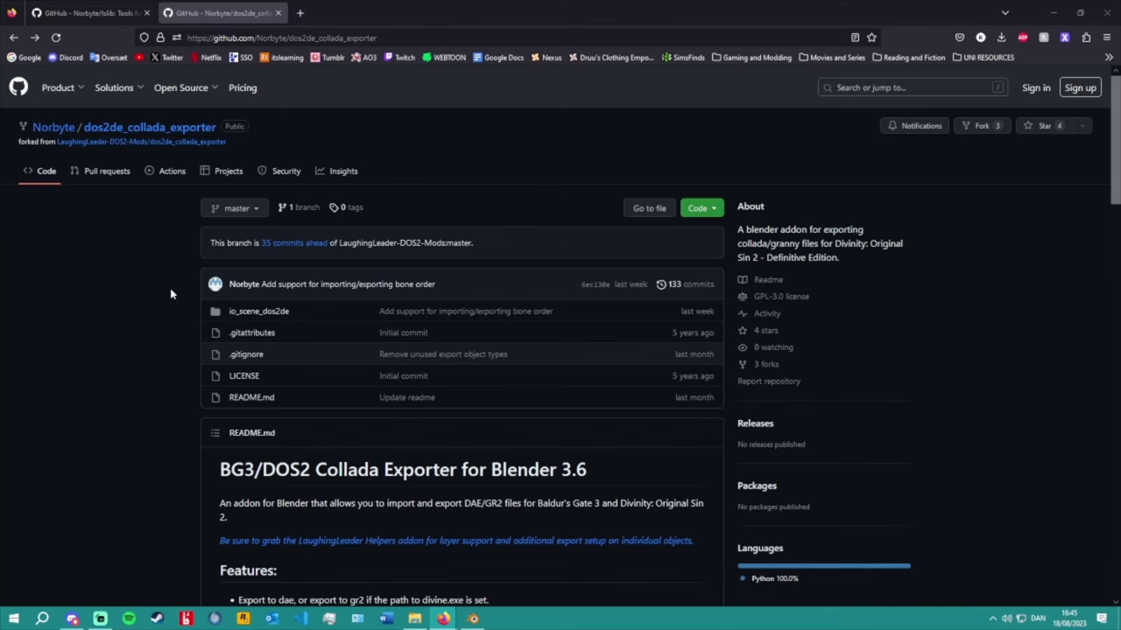
scroll(171, 294, "down", 9)
scroll(171, 294, "down", 10)
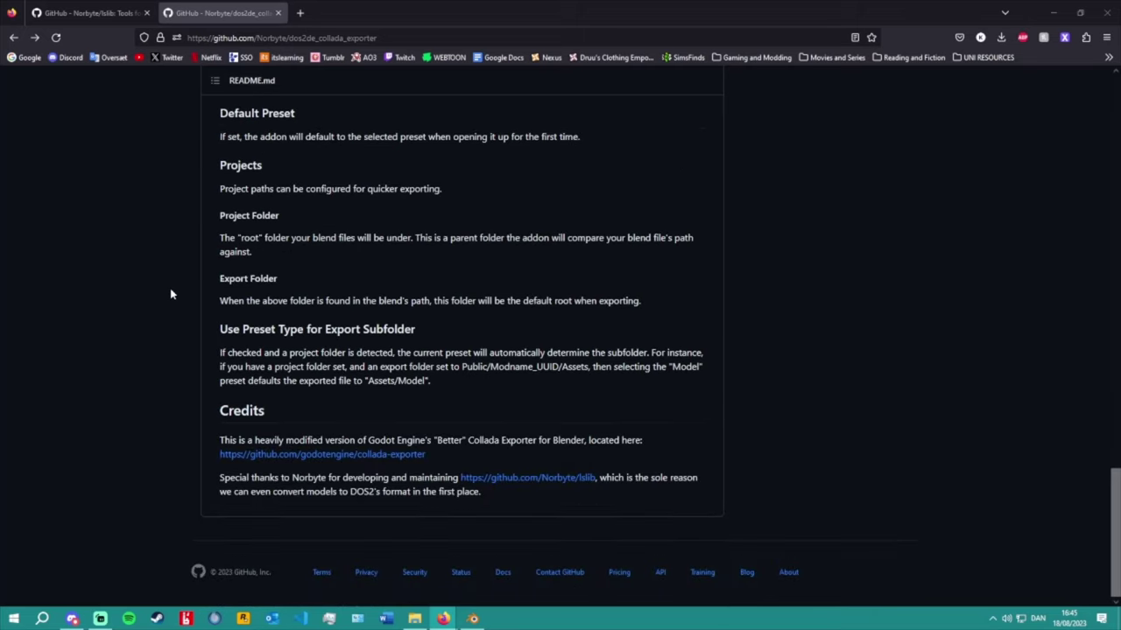
scroll(162, 230, "up", 8)
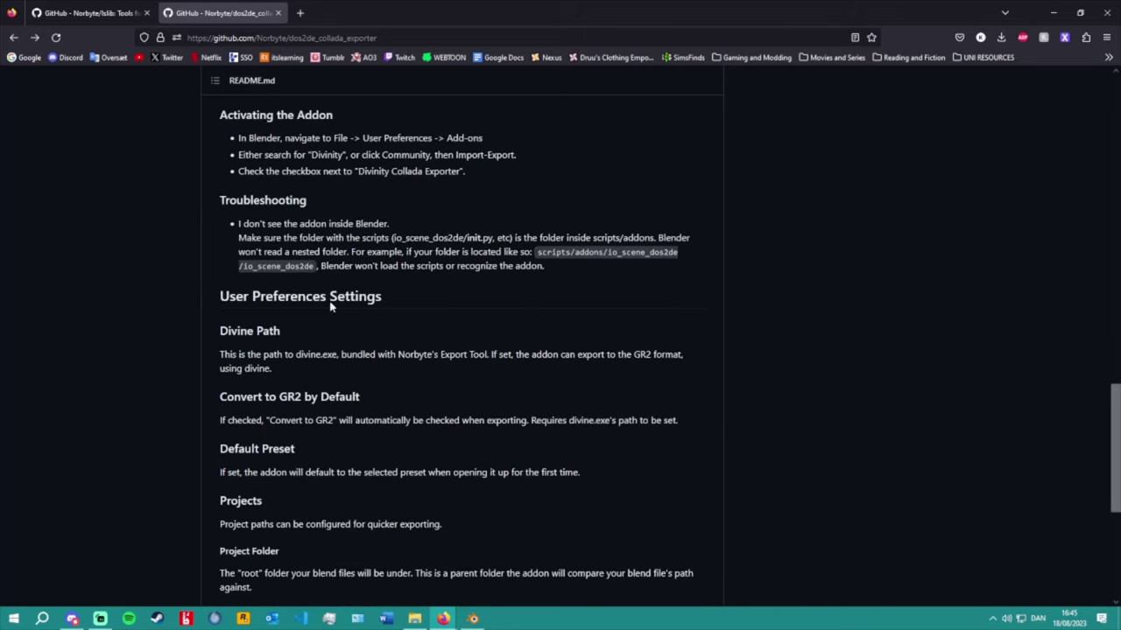
scroll(388, 371, "up", 8)
scroll(351, 292, "up", 5)
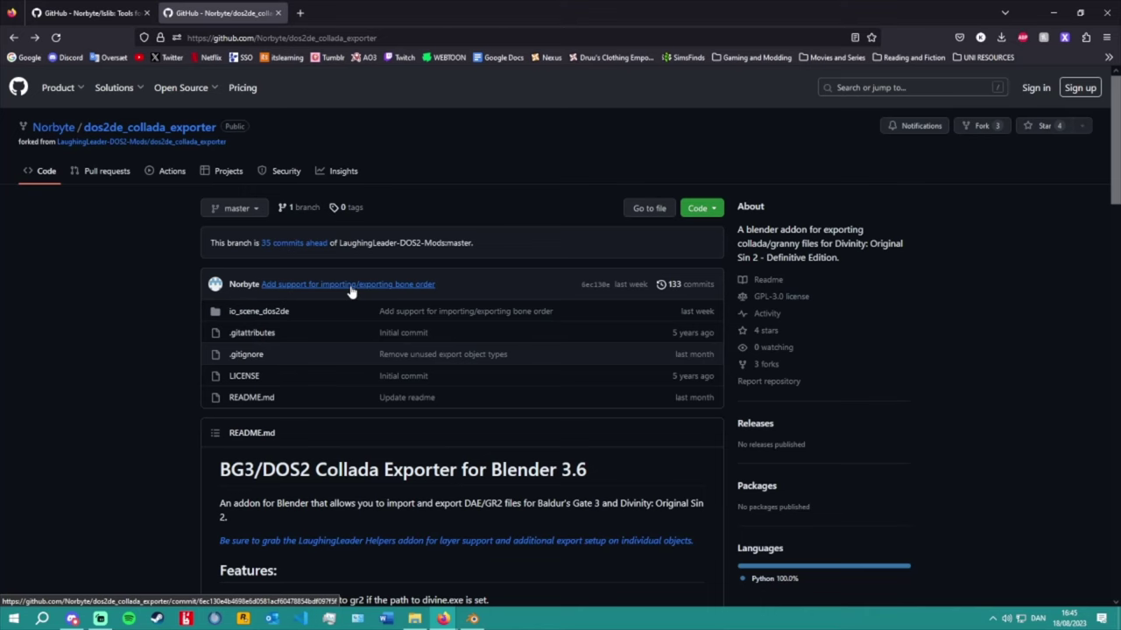
scroll(350, 291, "down", 5)
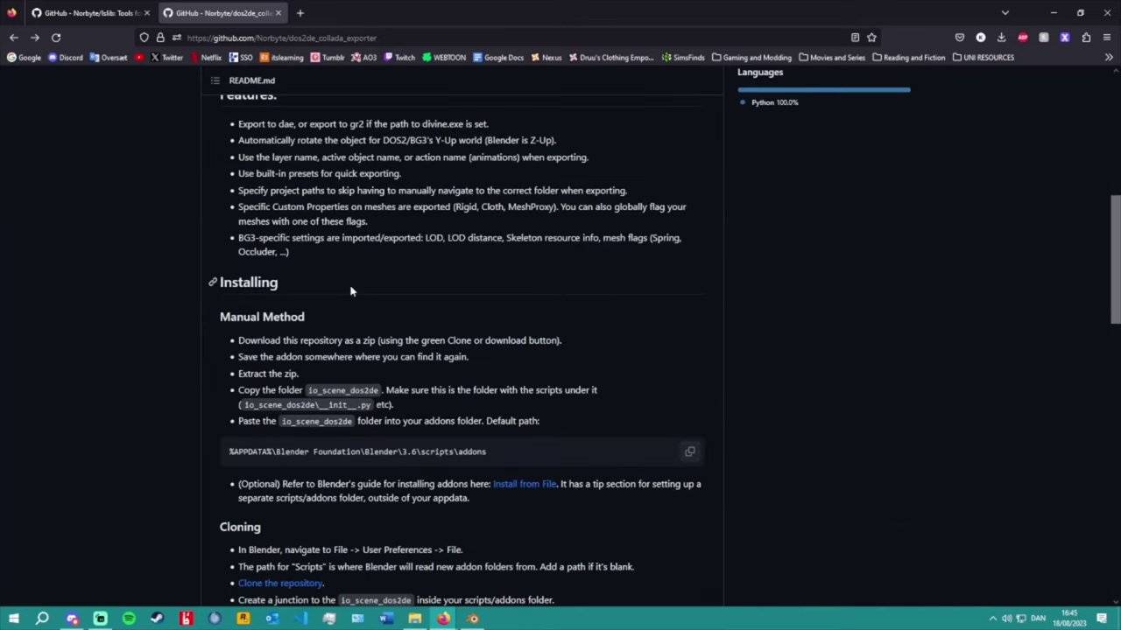
Revisit the lslib repository page, and examine the Collada exporter's instructions for installing and activating the add-on.
left_click(73, 11)
left_click_drag(175, 223, 550, 377)
scroll(410, 348, "up", 8)
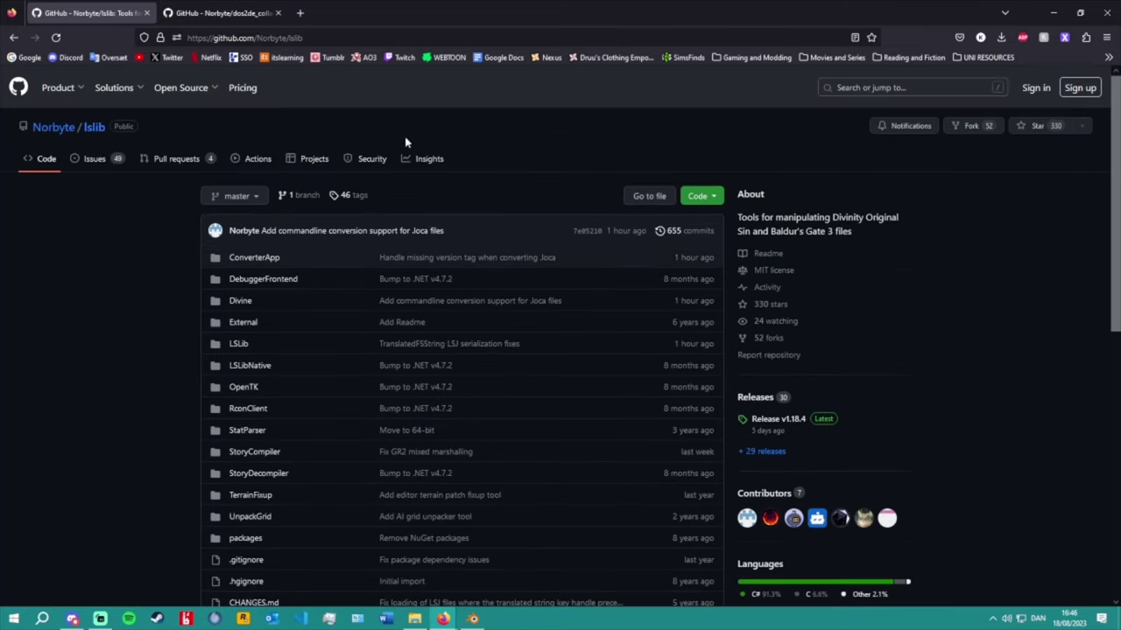
key("ctrl+Tab")
scroll(249, 212, "up", 6)
scroll(110, 430, "down", 7)
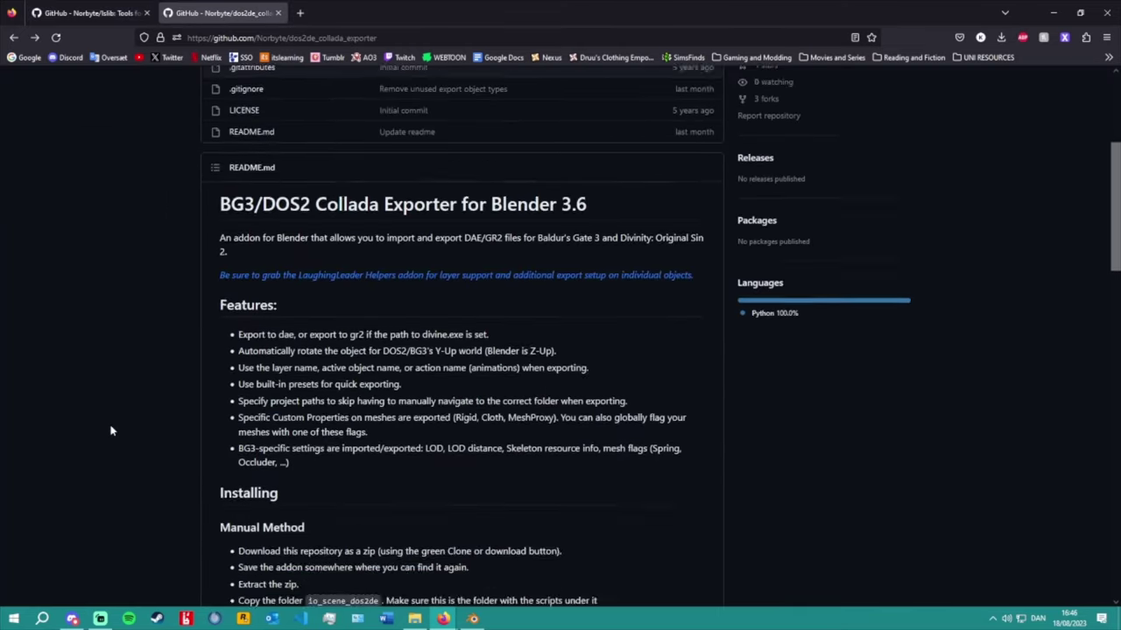
scroll(490, 386, "down", 5)
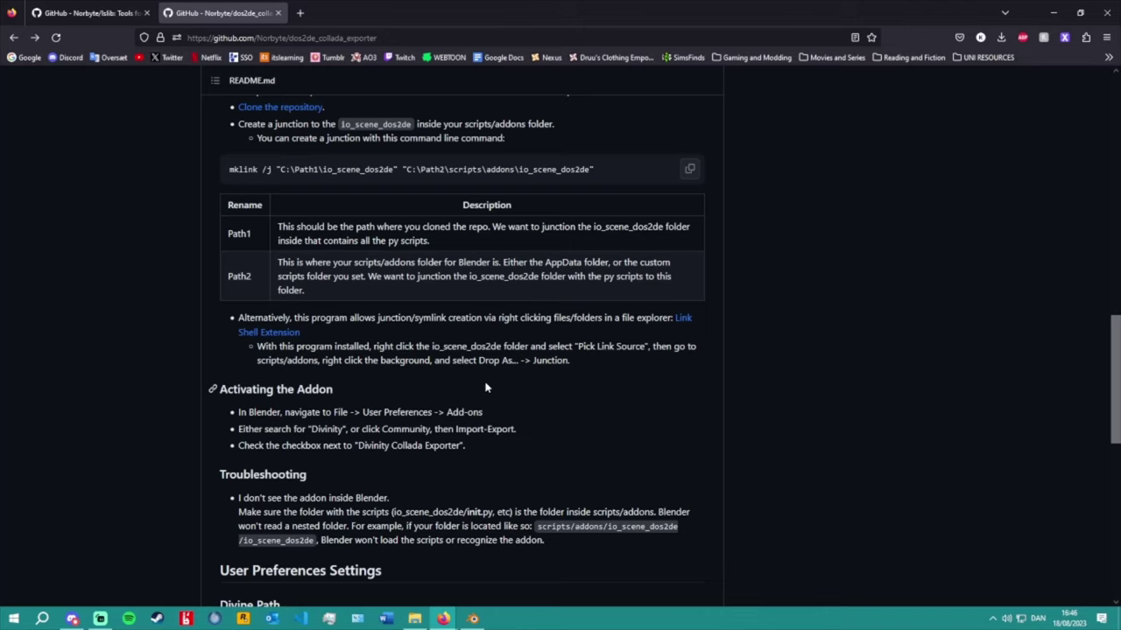
scroll(487, 388, "up", 3)
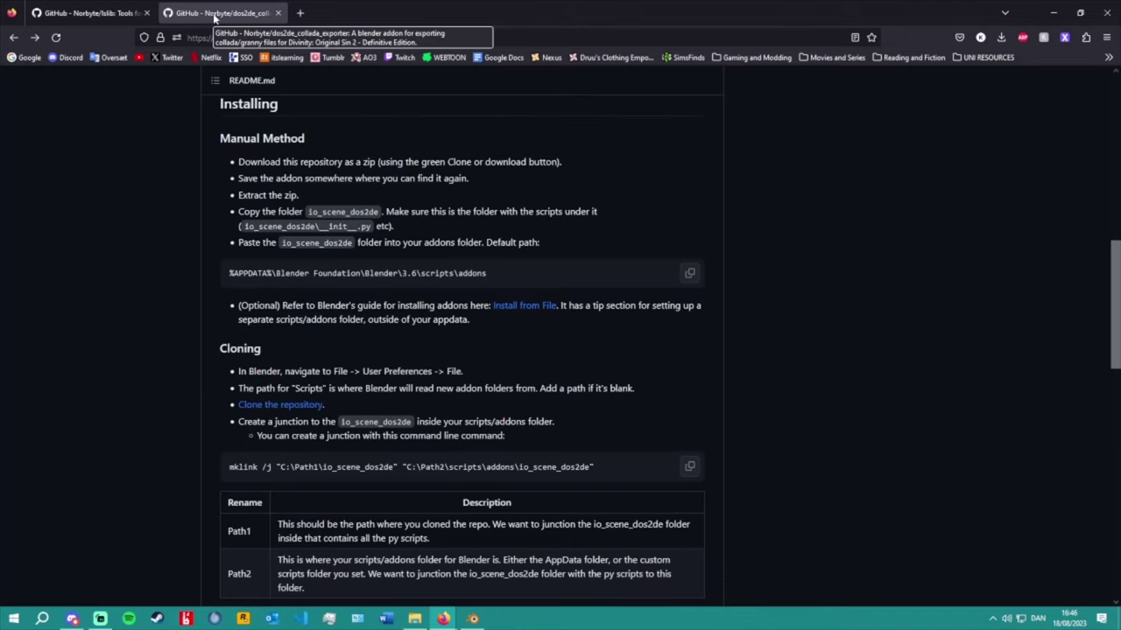
scroll(139, 334, "up", 4)
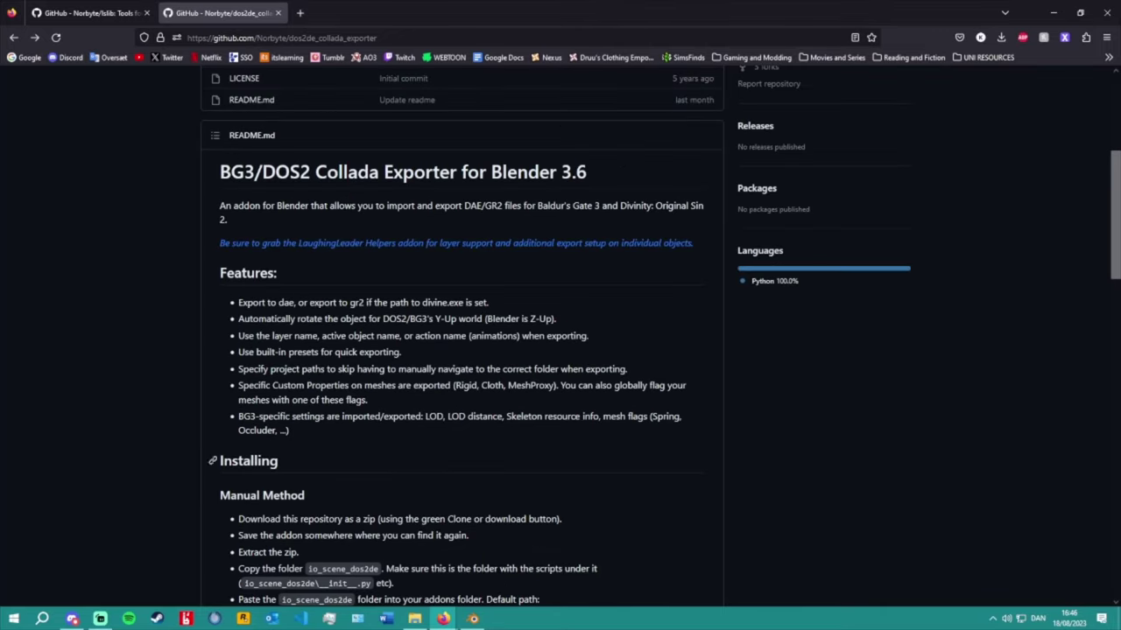
Switch to Blender and open the Preferences window at the add-ons list.
left_click(473, 619)
left_click(45, 21)
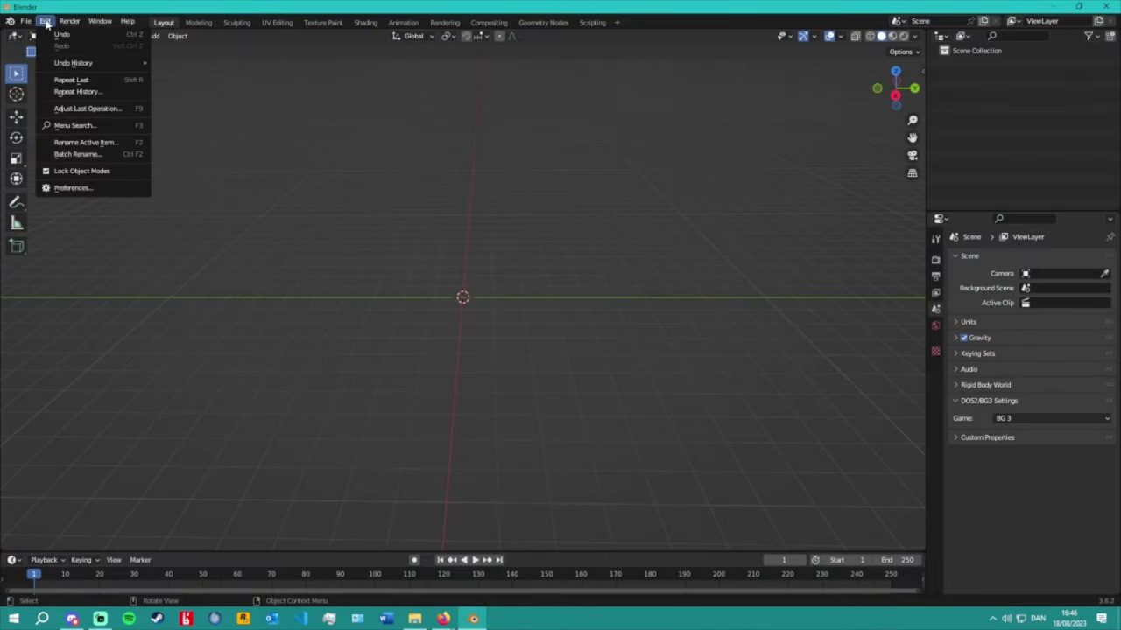
left_click(61, 188)
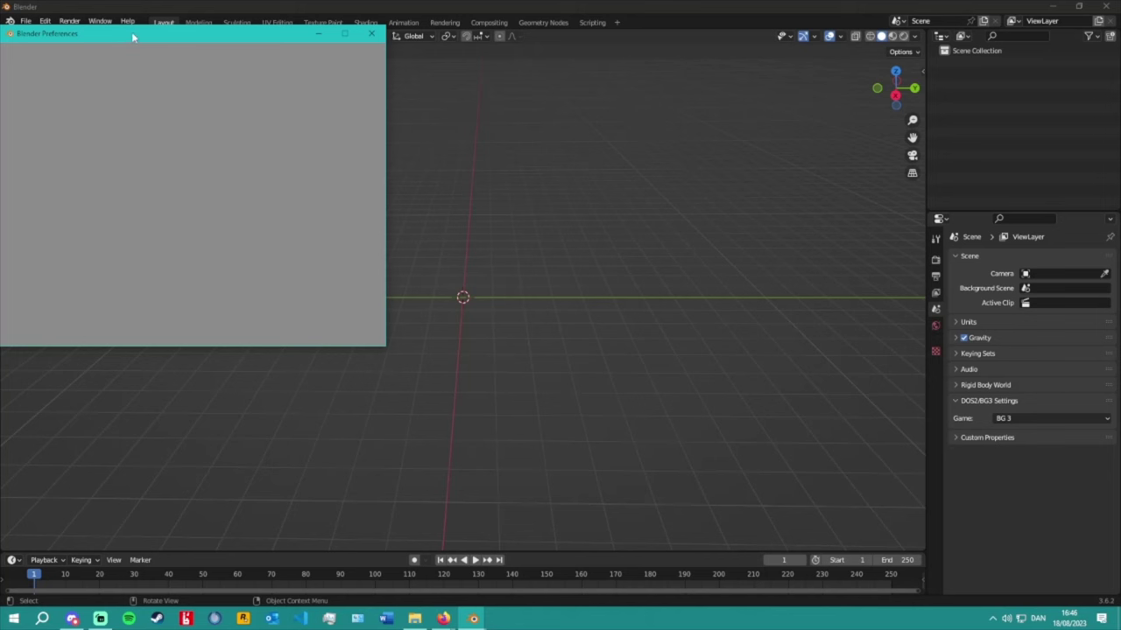
left_click(101, 619)
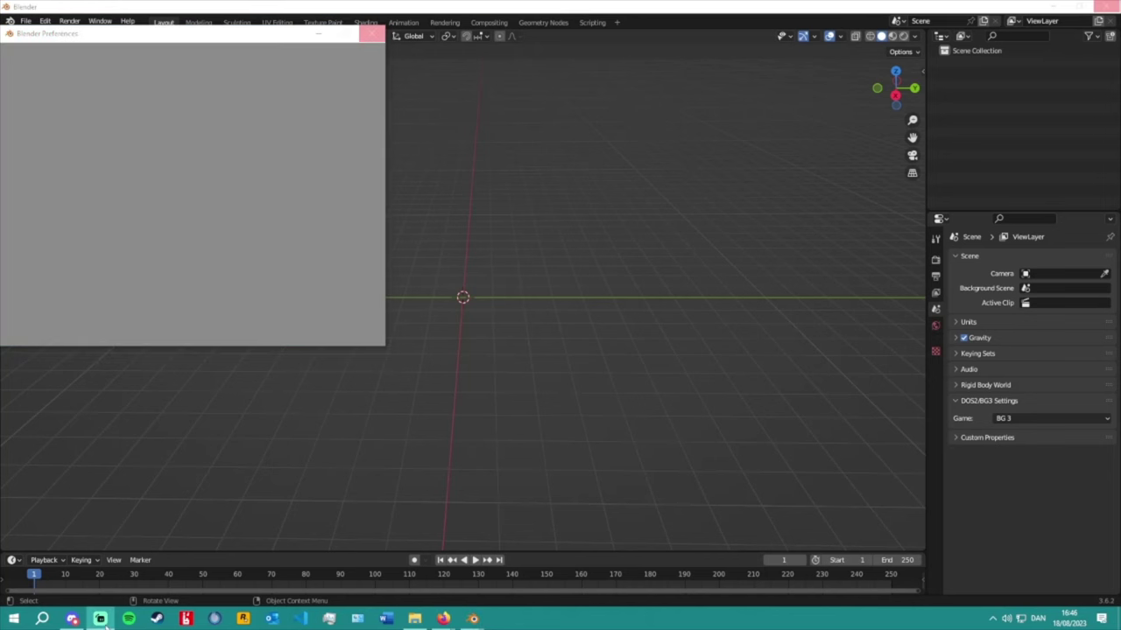
left_click(150, 540)
mouse_move(473, 613)
left_click(407, 569)
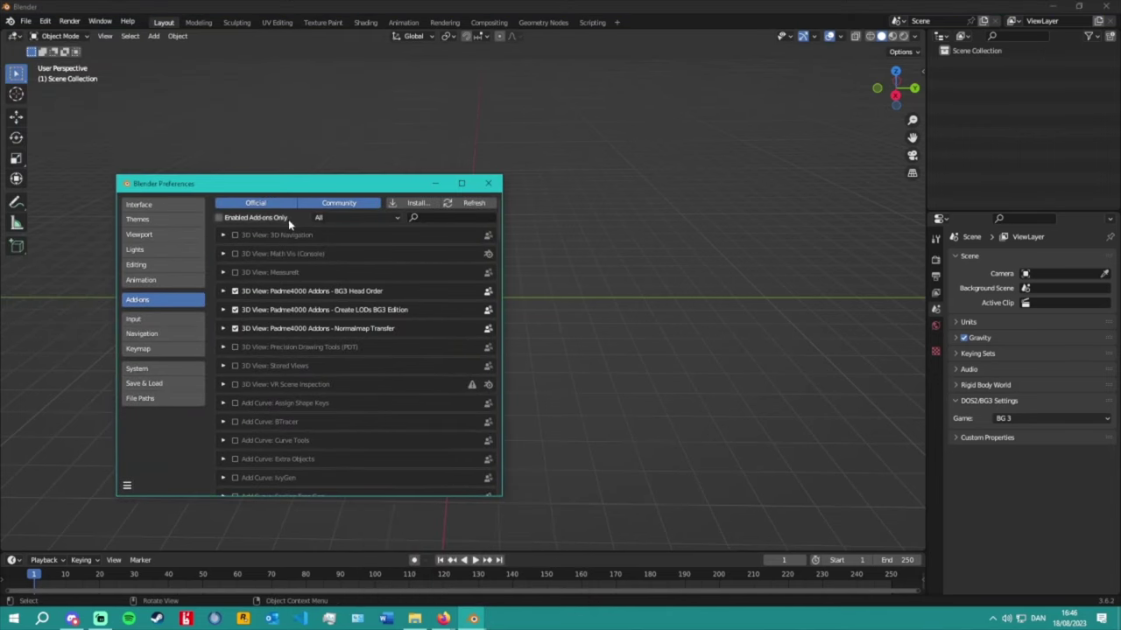
Show only enabled add-ons and expand the details of the DOS2/BG3 Collada Exporter.
left_click(220, 219)
scroll(341, 282, "down", 3)
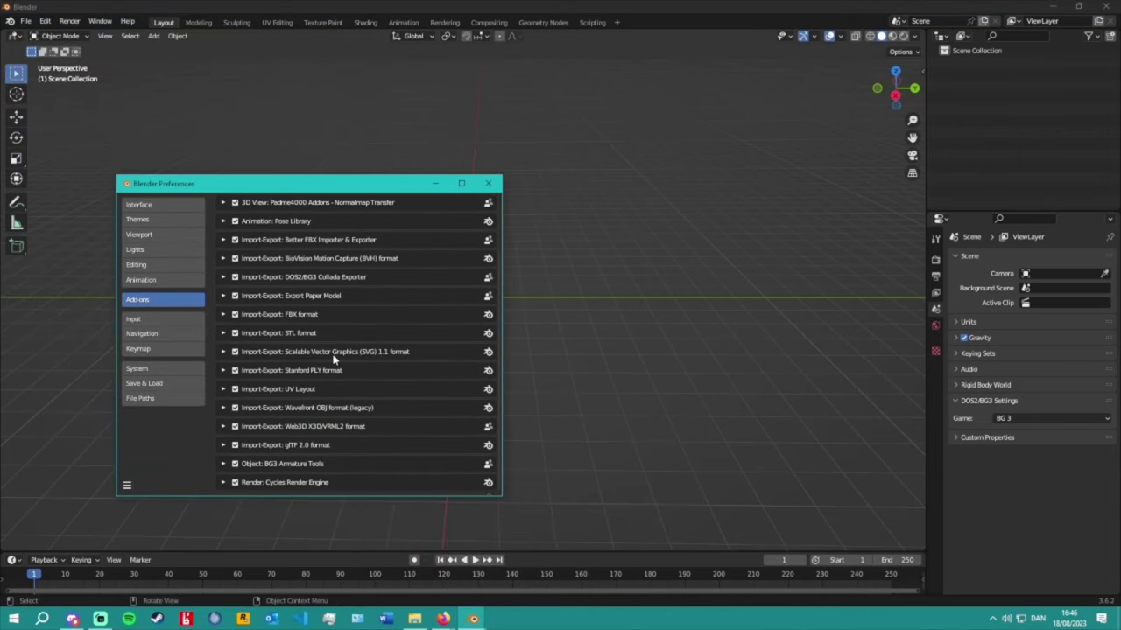
left_click(249, 277)
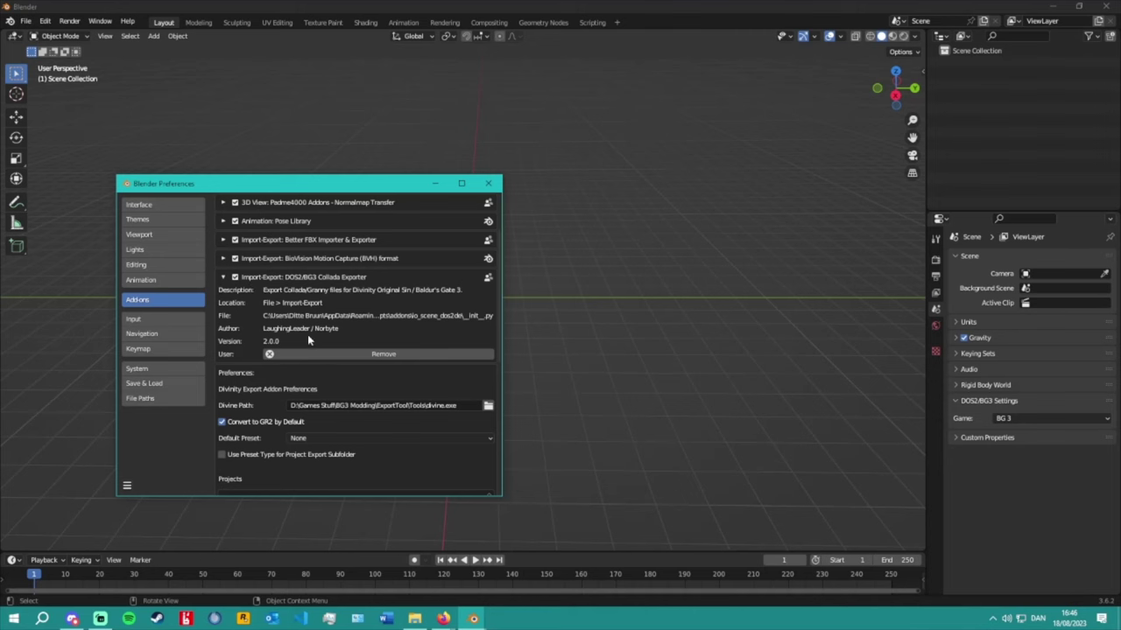
scroll(342, 321, "up", 3)
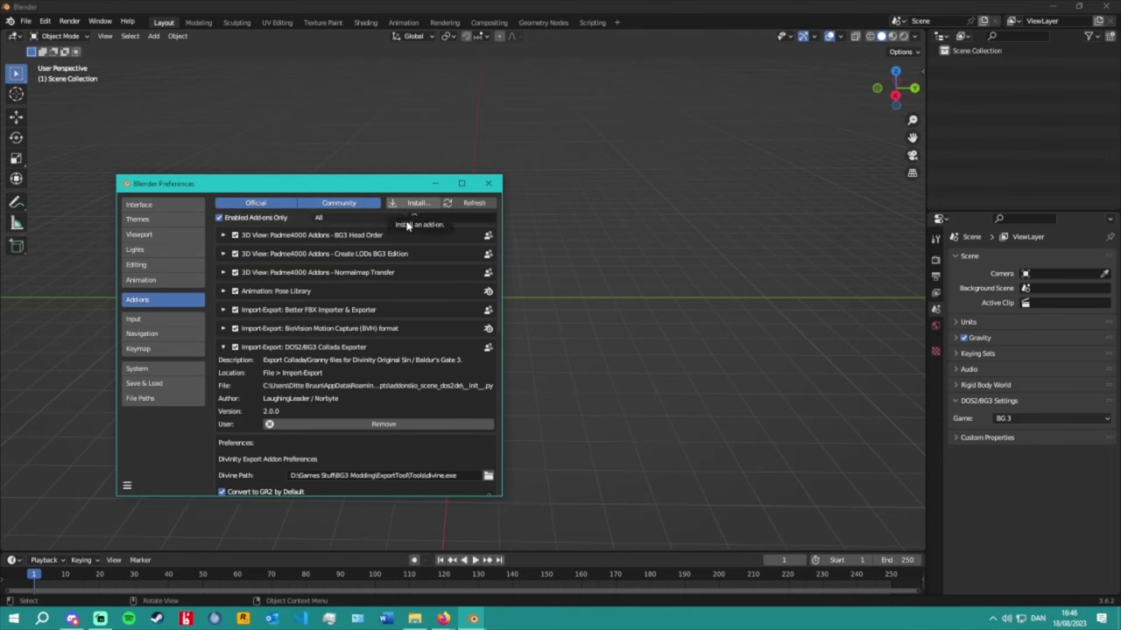
Switch to Firefox and review the manual installation instructions in the Collada exporter's README.
left_click(443, 618)
left_click(491, 569)
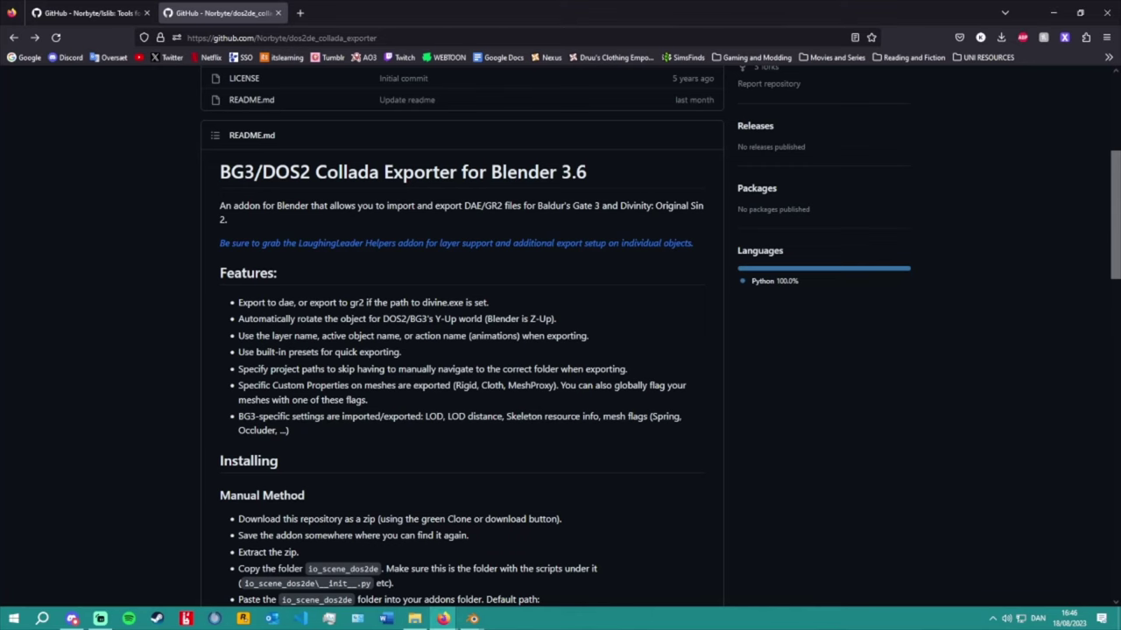
scroll(184, 265, "down", 4)
left_click_drag(196, 128, 512, 294)
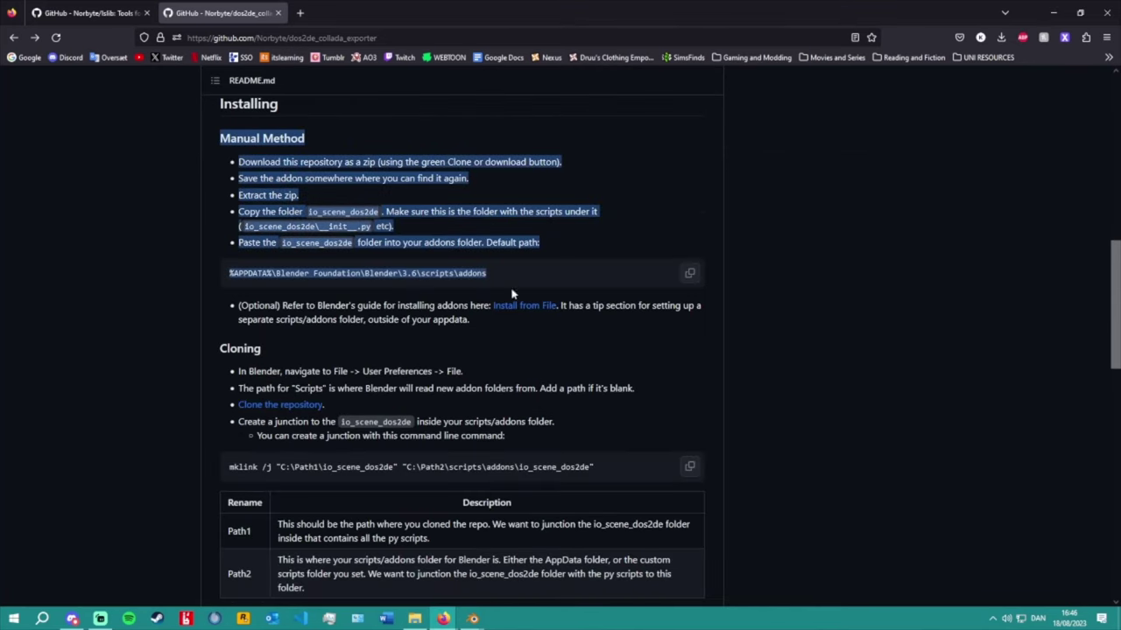
left_click(551, 281)
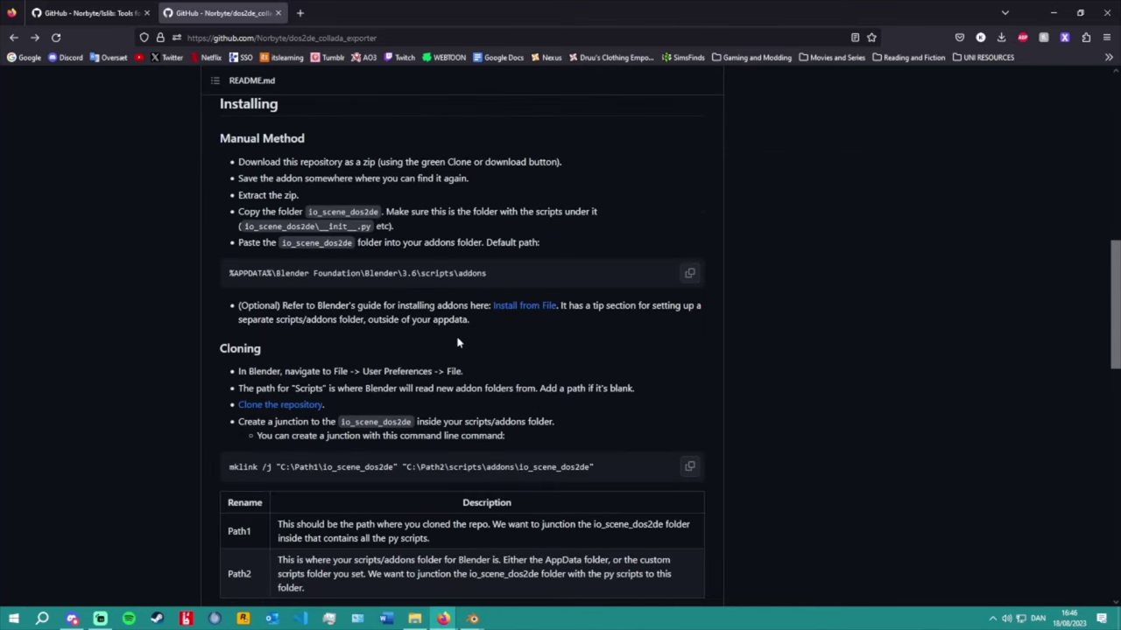
scroll(220, 262, "up", 2)
left_click_drag(216, 221, 498, 452)
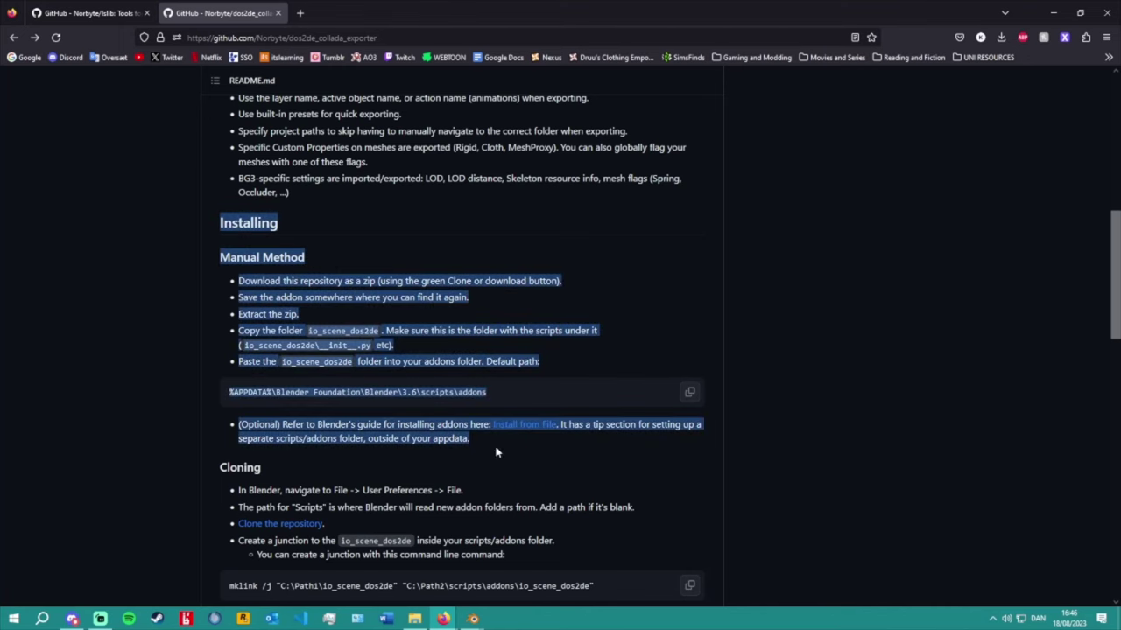
left_click(193, 303)
scroll(195, 307, "up", 10)
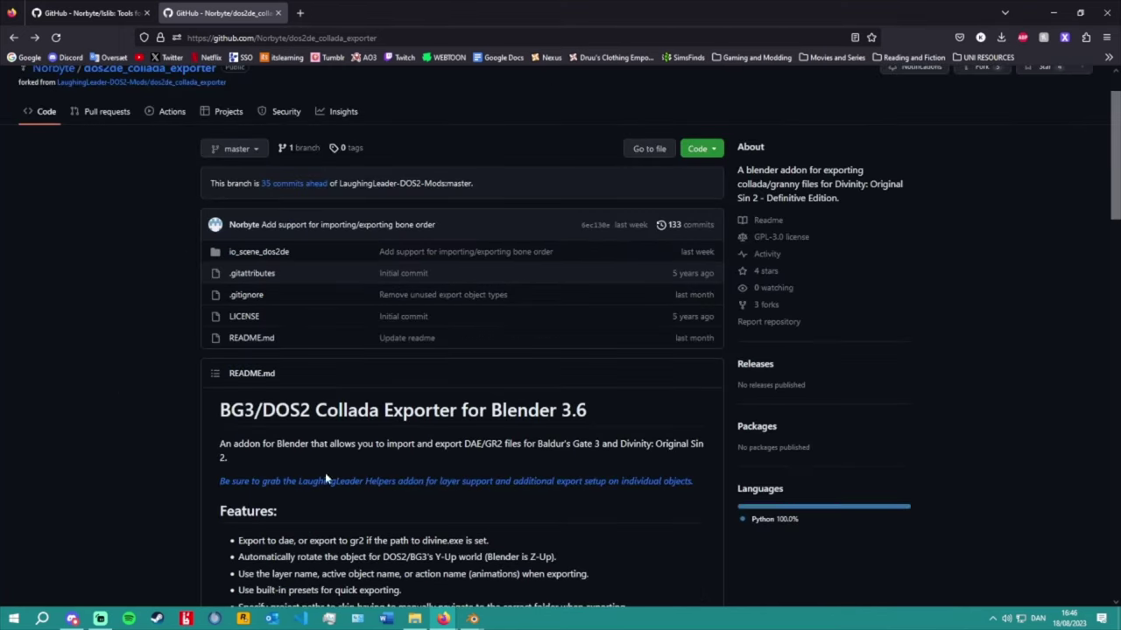
Return to Blender and maximize the Preferences window.
left_click_drag(398, 16, 1119, 167)
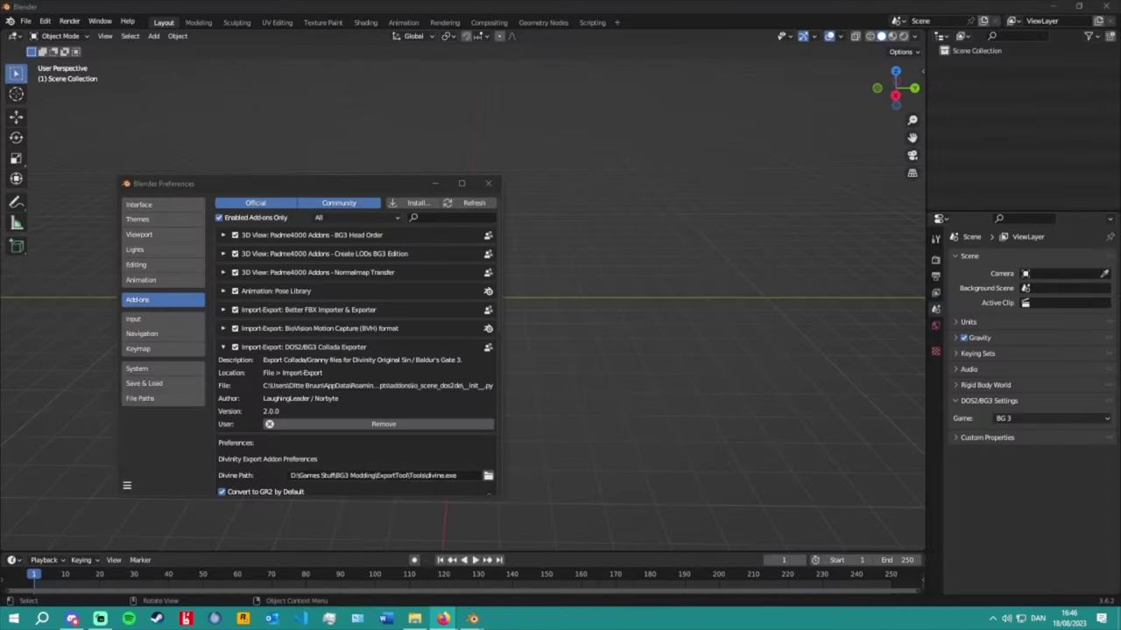
double_click(402, 186)
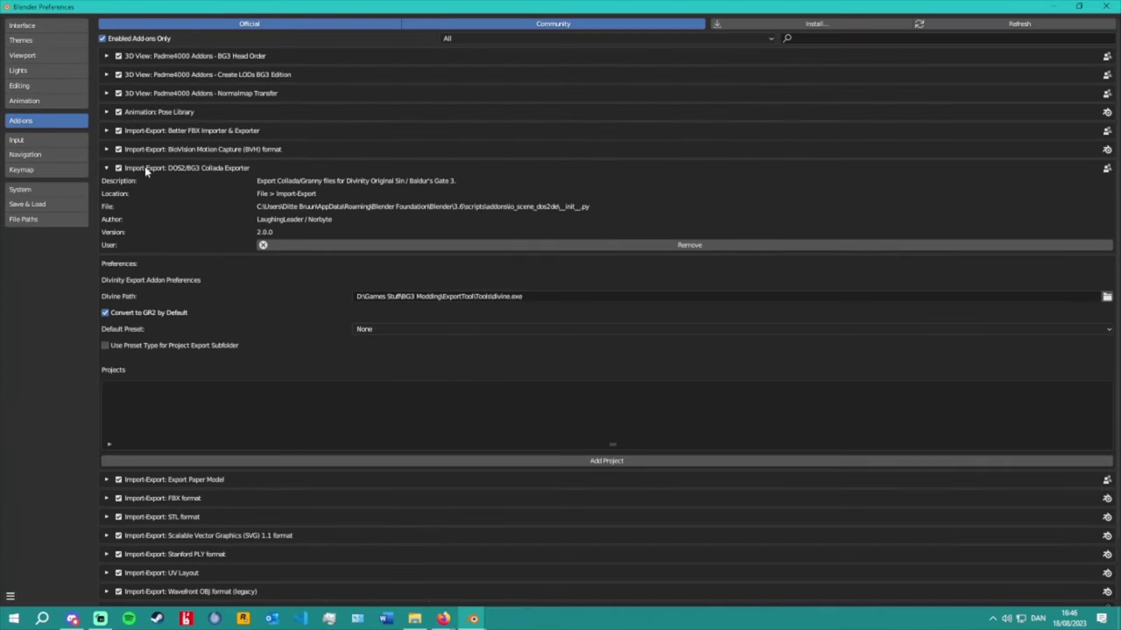
Collapse the details of the DOS2/BG3 Collada Exporter add-on.
left_click(106, 169)
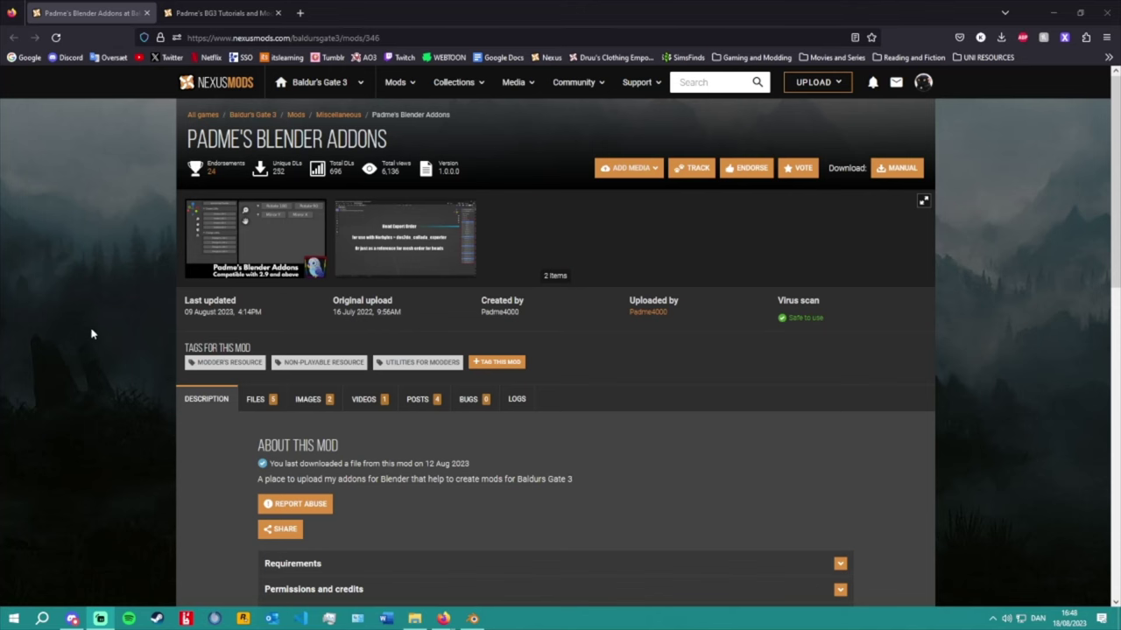
In Firefox, open the file list of Padme's Blender Addons on Nexus Mods and look through the main files.
scroll(703, 424, "down", 1)
scroll(703, 425, "down", 1)
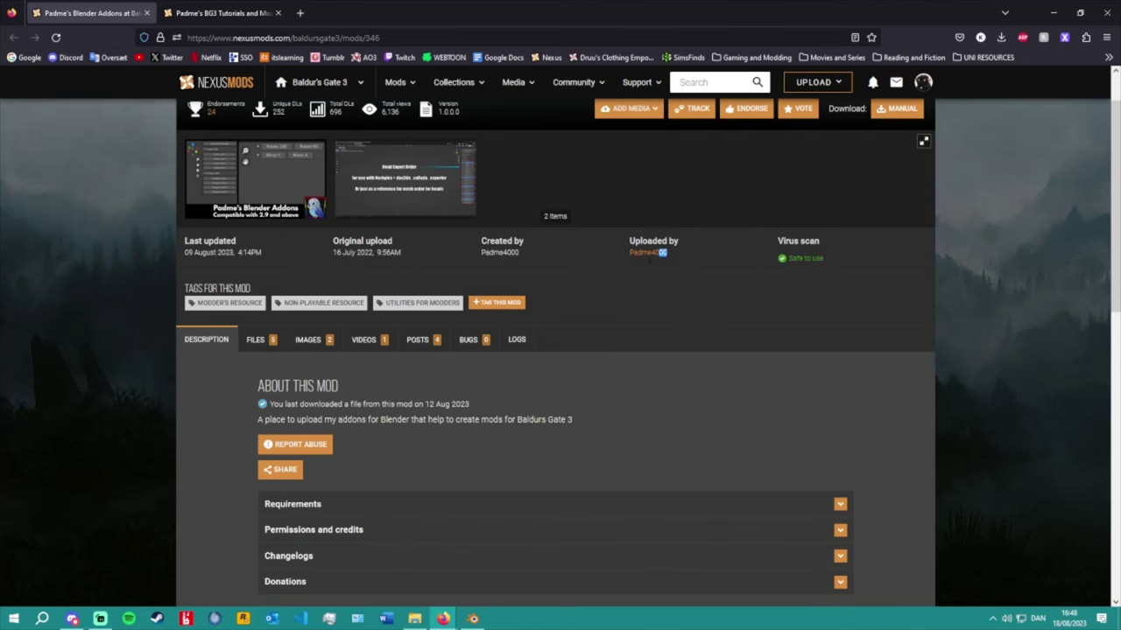
left_click(255, 336)
scroll(77, 327, "down", 5)
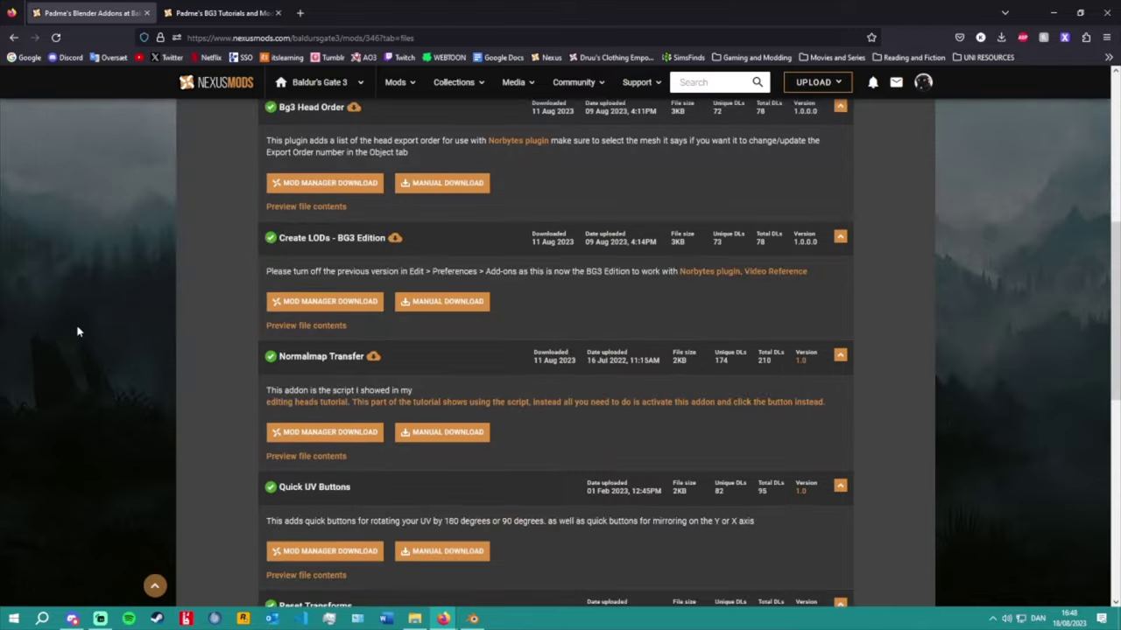
scroll(77, 329, "up", 5)
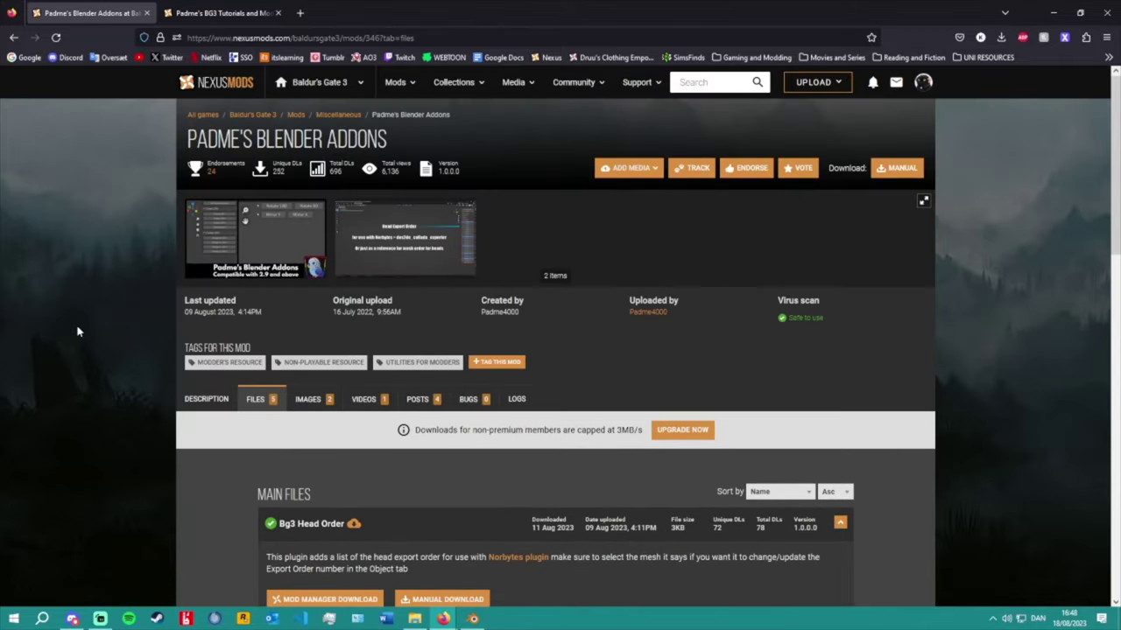
scroll(77, 331, "down", 5)
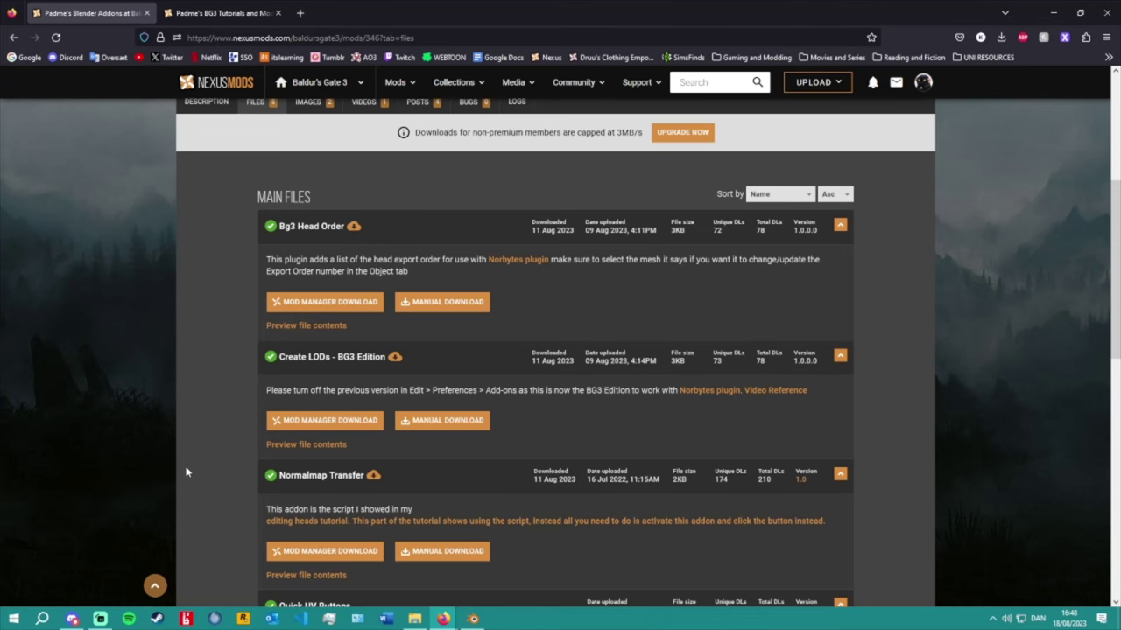
scroll(185, 473, "down", 1)
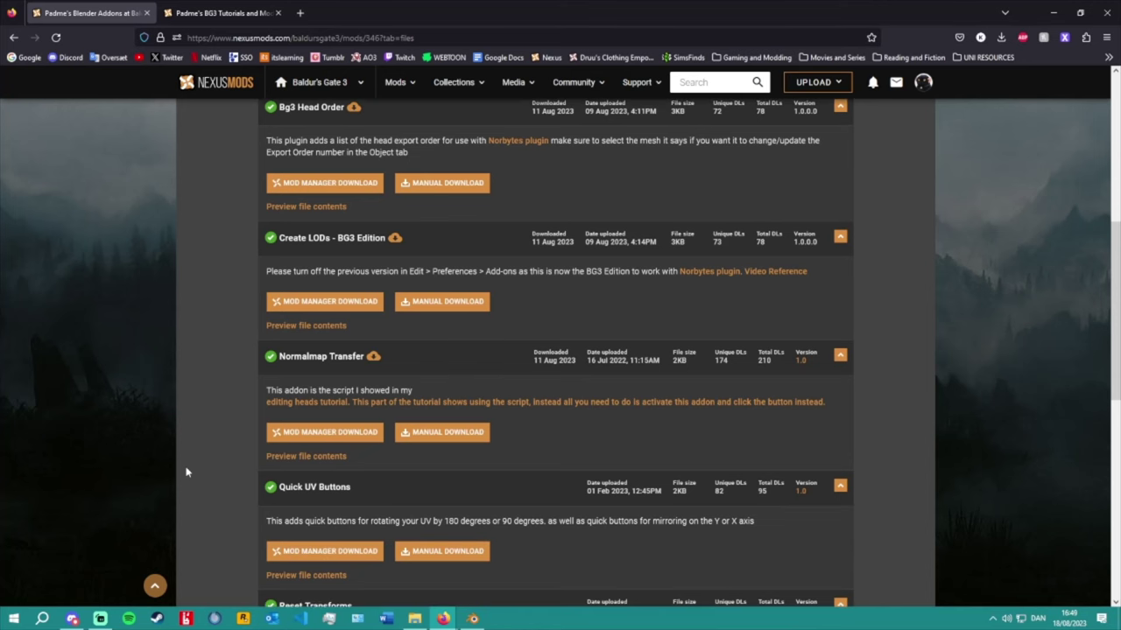
scroll(186, 473, "up", 1)
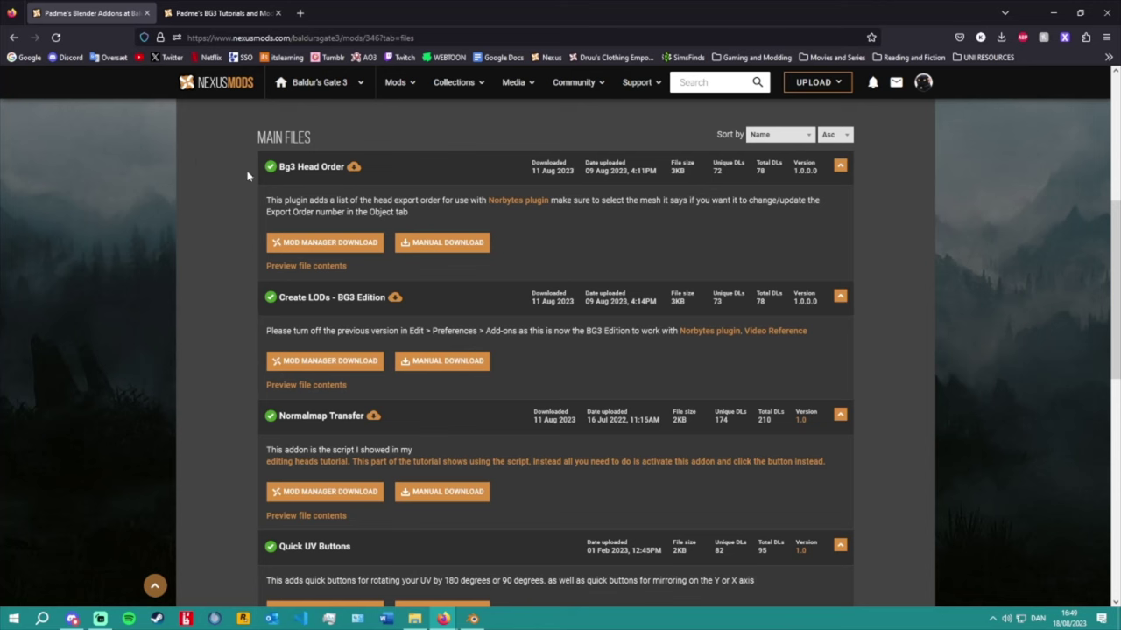
Highlight the Bg3 Head Order description, clear the highlight, and review the other add-on files down to Reset Transforms.
left_click_drag(488, 230, 177, 166)
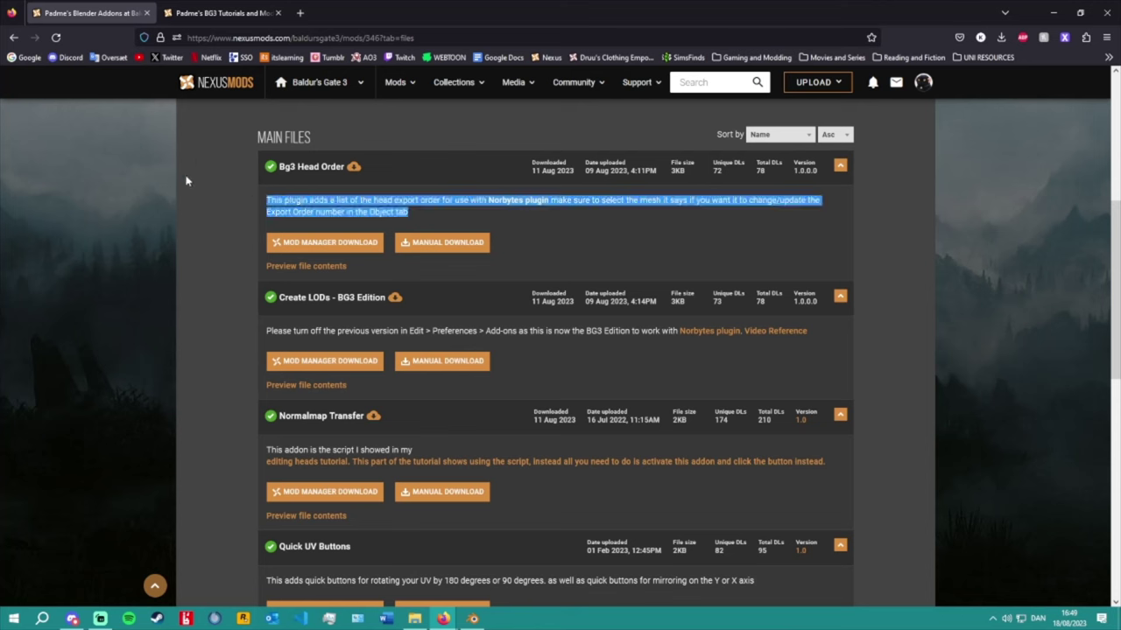
left_click(241, 207)
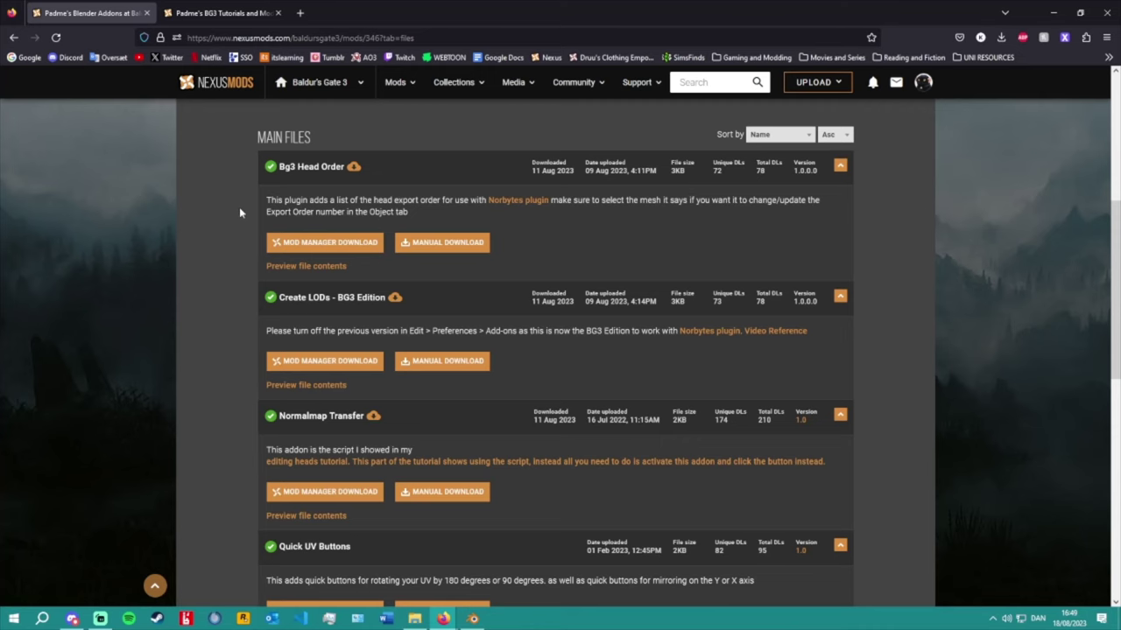
scroll(238, 210, "up", 3)
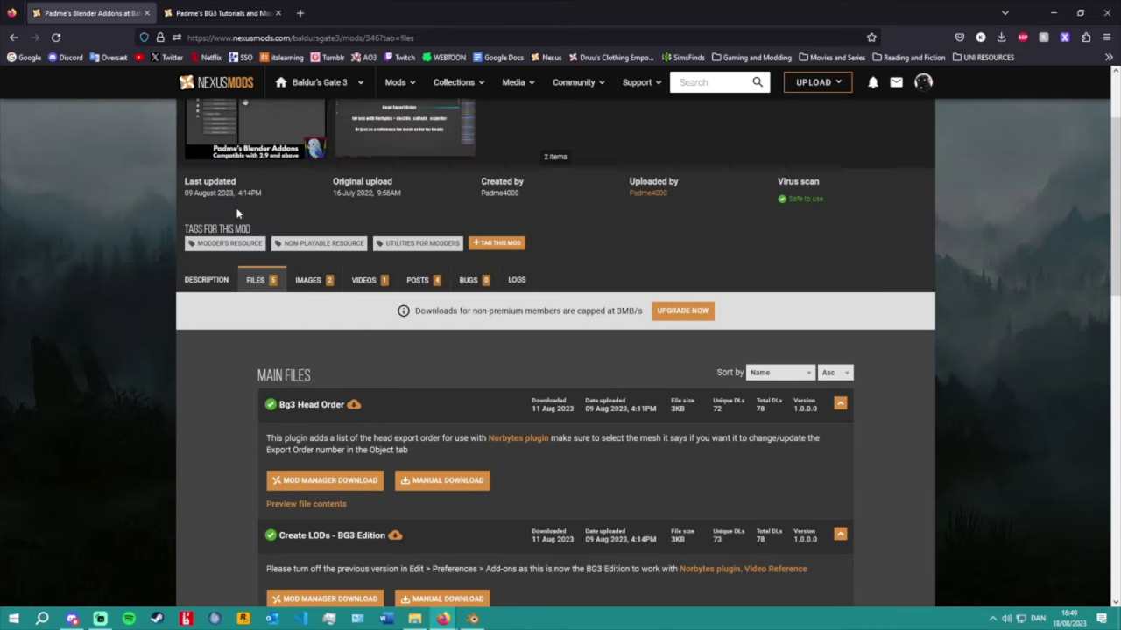
scroll(169, 315, "down", 3)
scroll(169, 311, "up", 2)
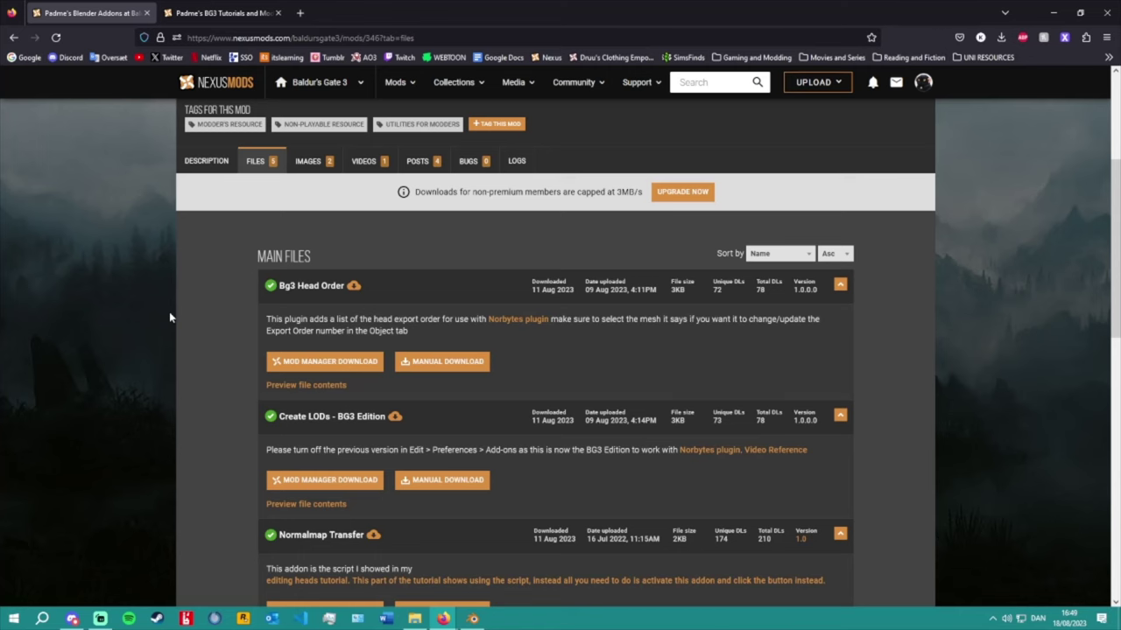
scroll(171, 317, "down", 4)
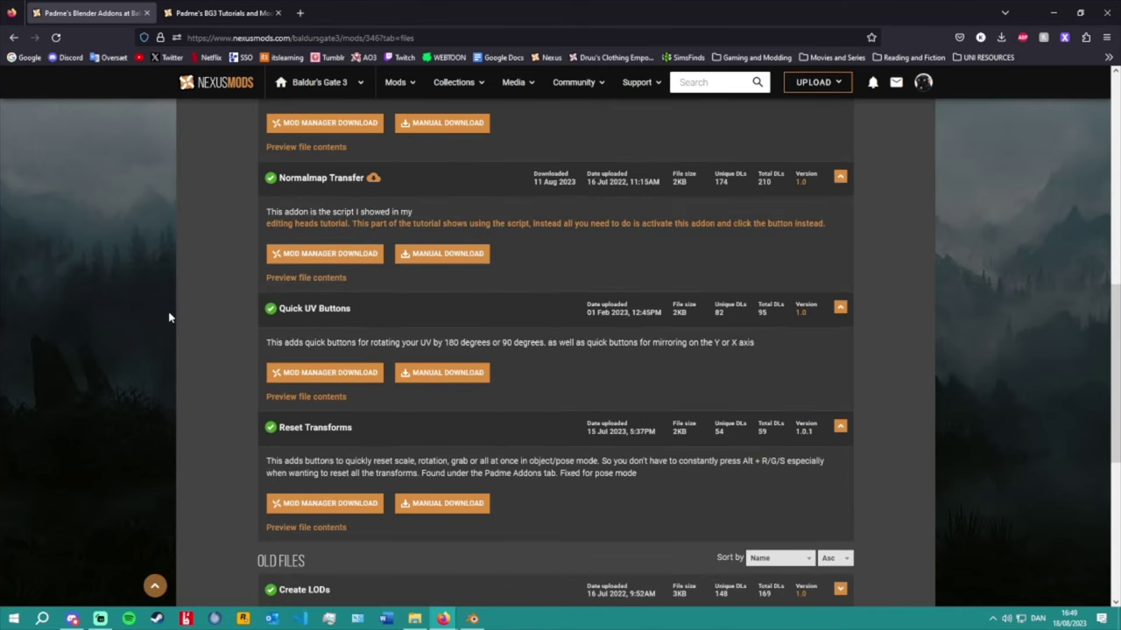
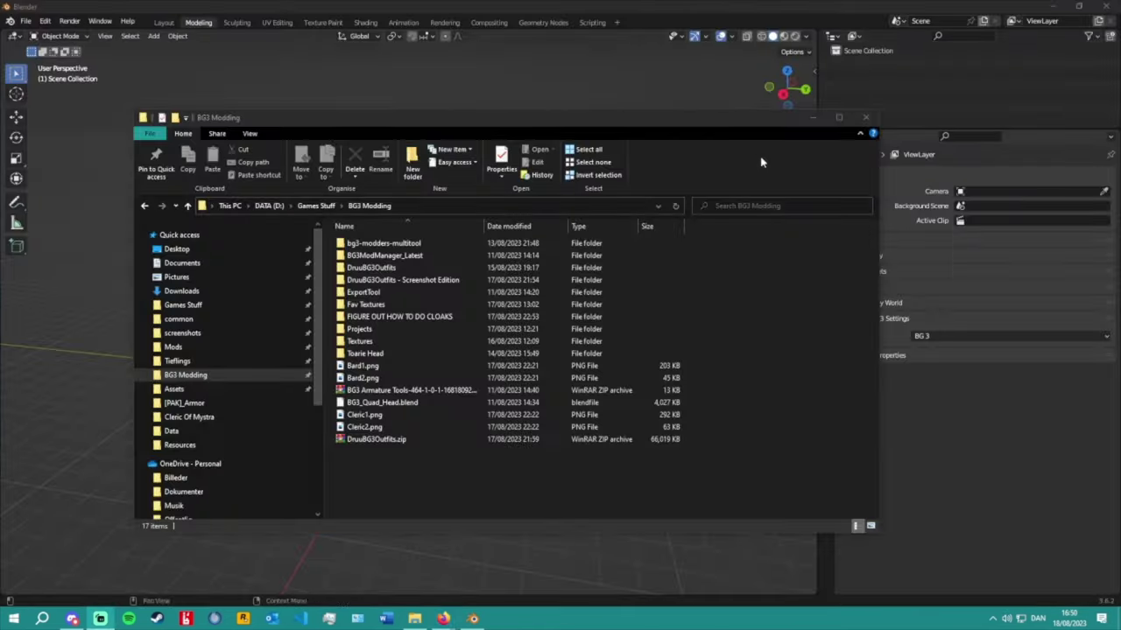
Launch bg3-modders-multitool.exe from its folder inside BG3 Modding and open the tool's configuration options.
double_click(697, 123)
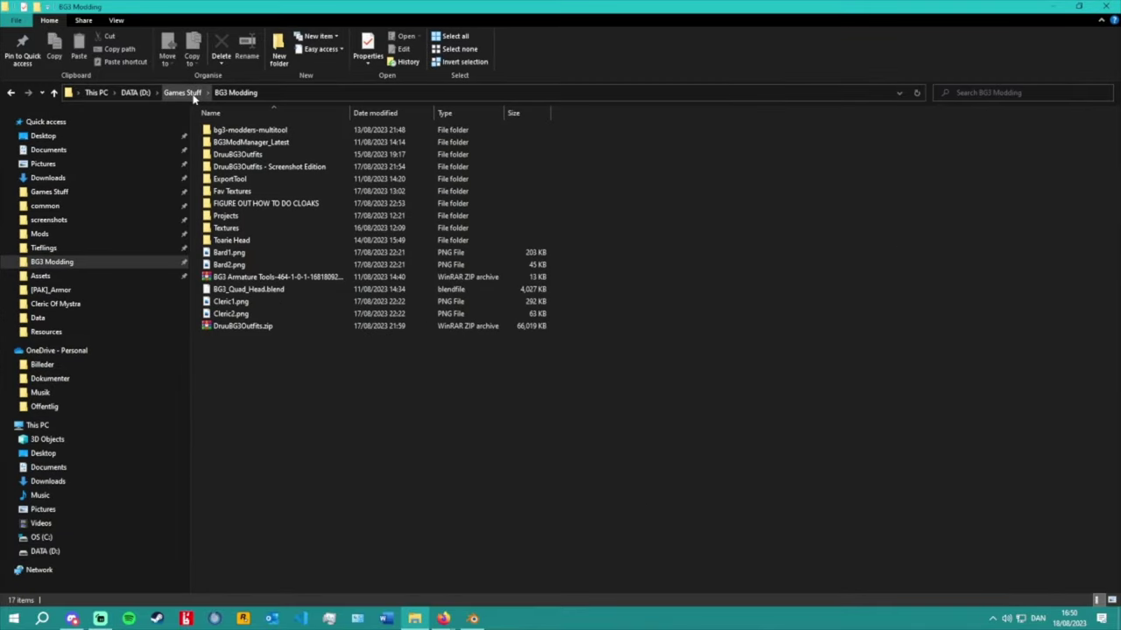
mouse_move(350, 357)
left_mouse_down()
mouse_move(303, 113)
mouse_move(603, 493)
mouse_move(232, 482)
left_mouse_up()
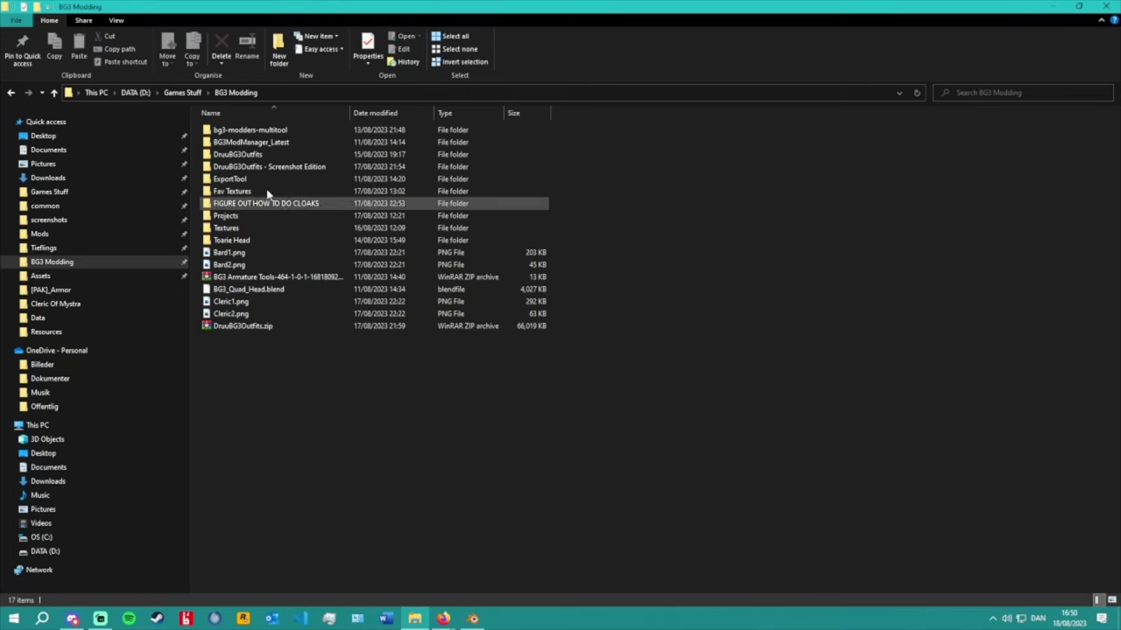
left_click(254, 143)
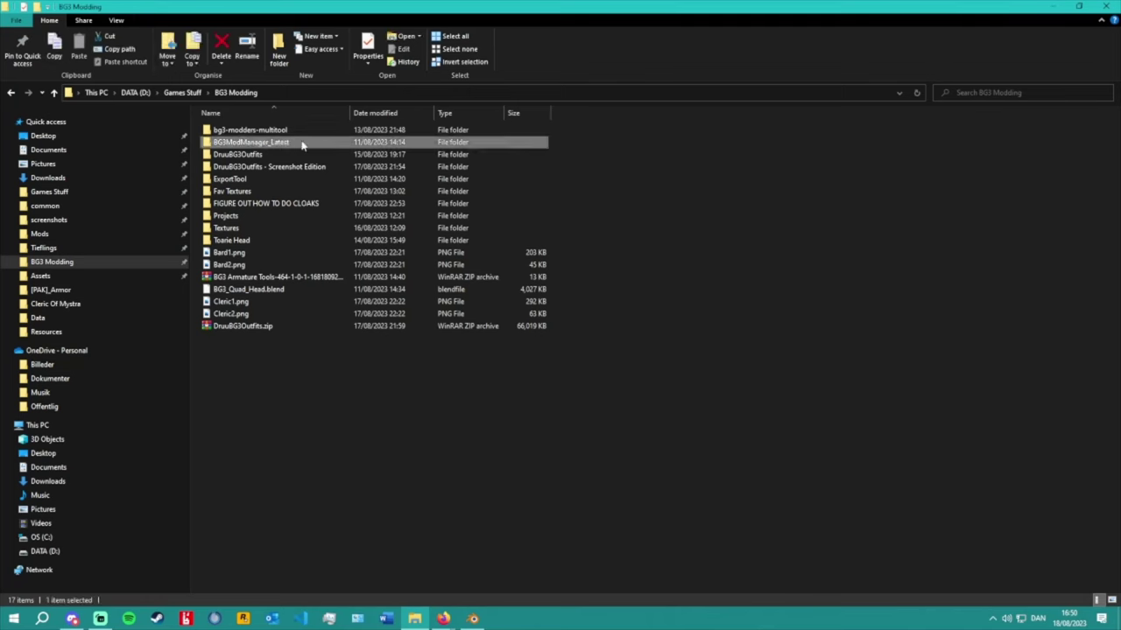
double_click(294, 129)
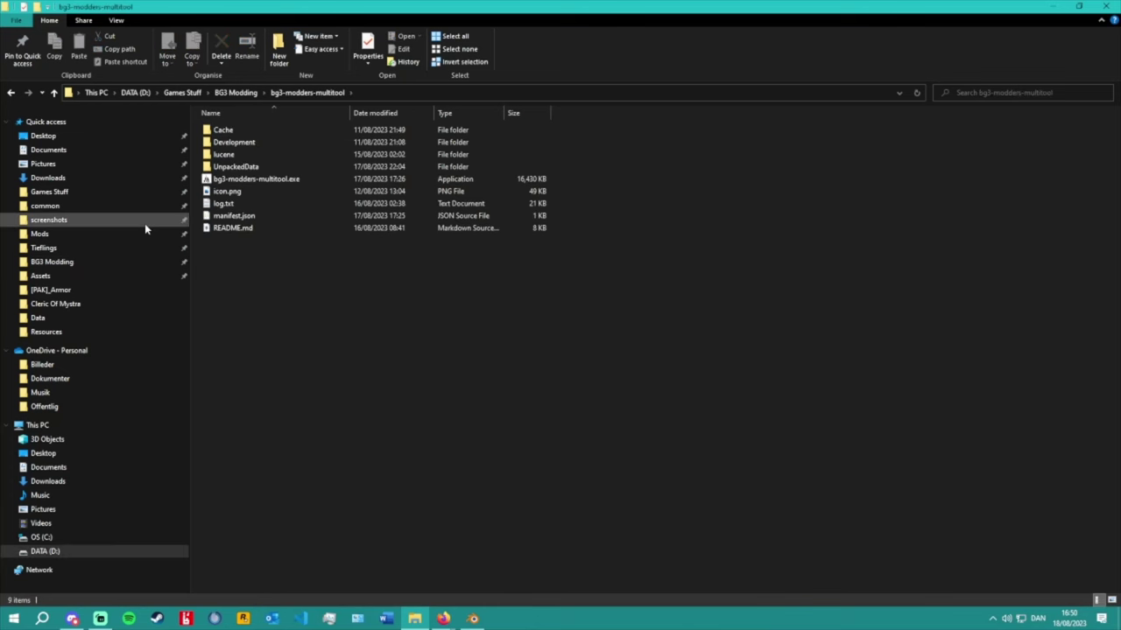
left_click(280, 179)
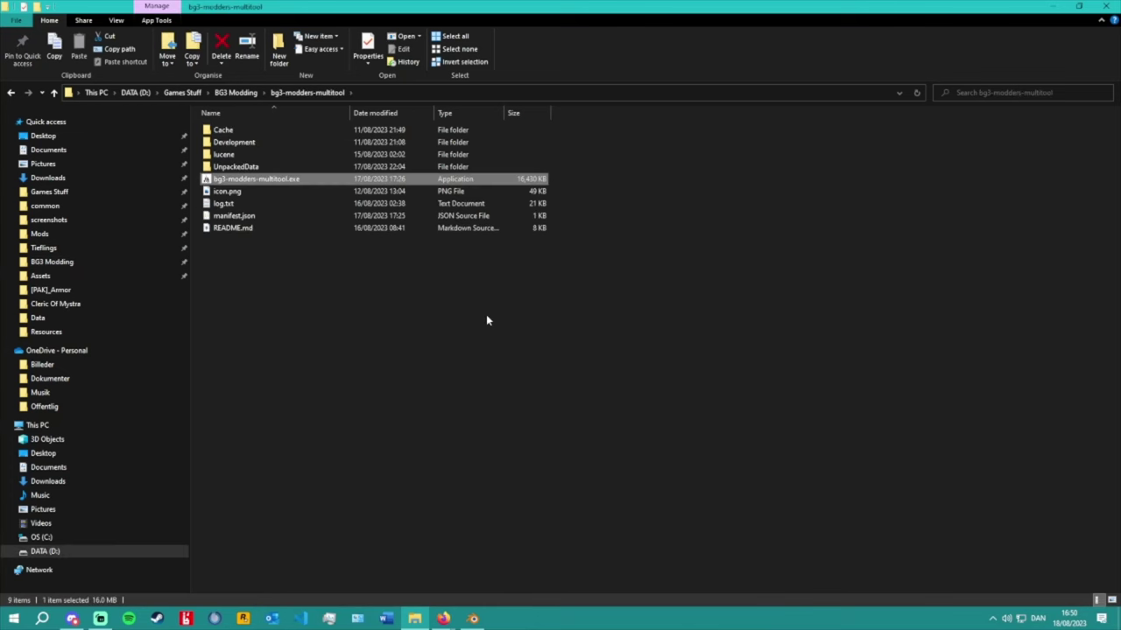
key("Return")
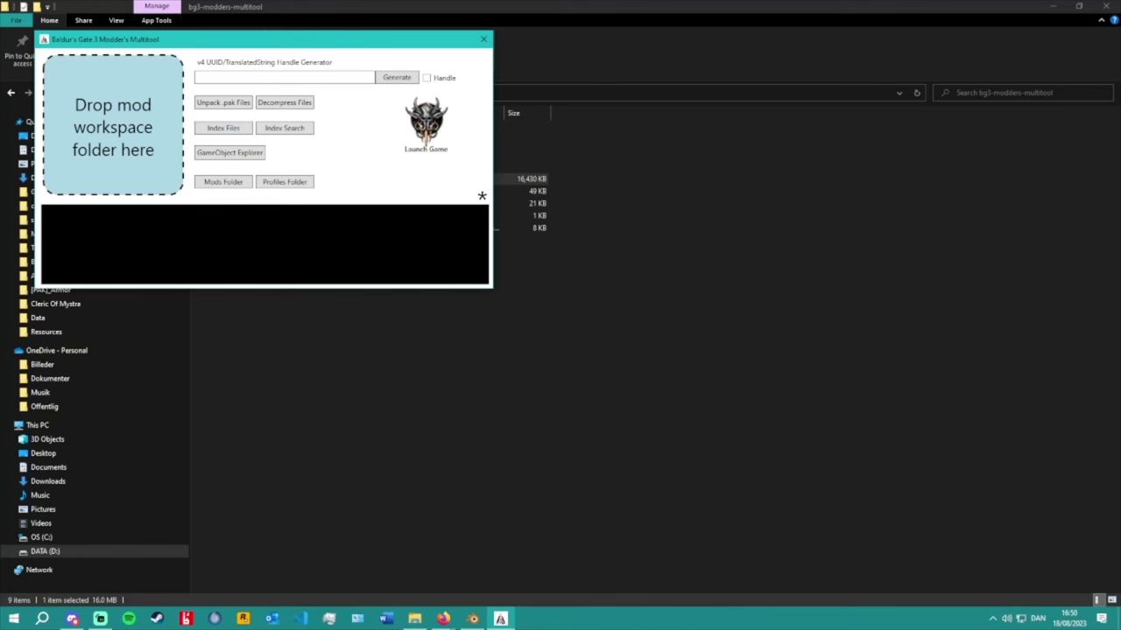
left_click_drag(259, 45, 467, 157)
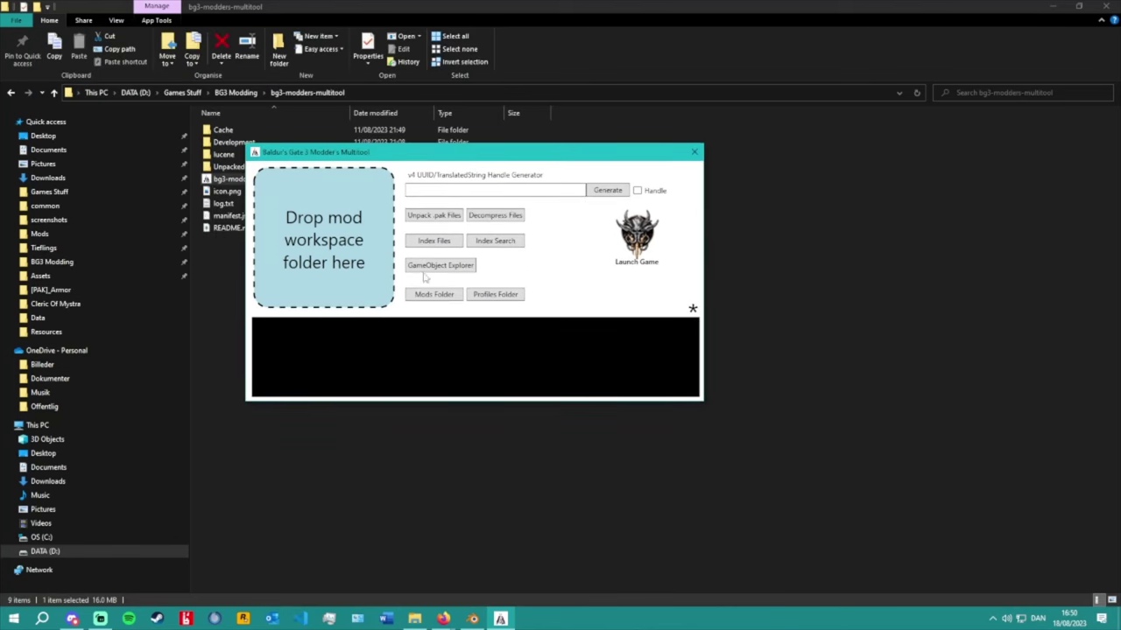
left_click(693, 309)
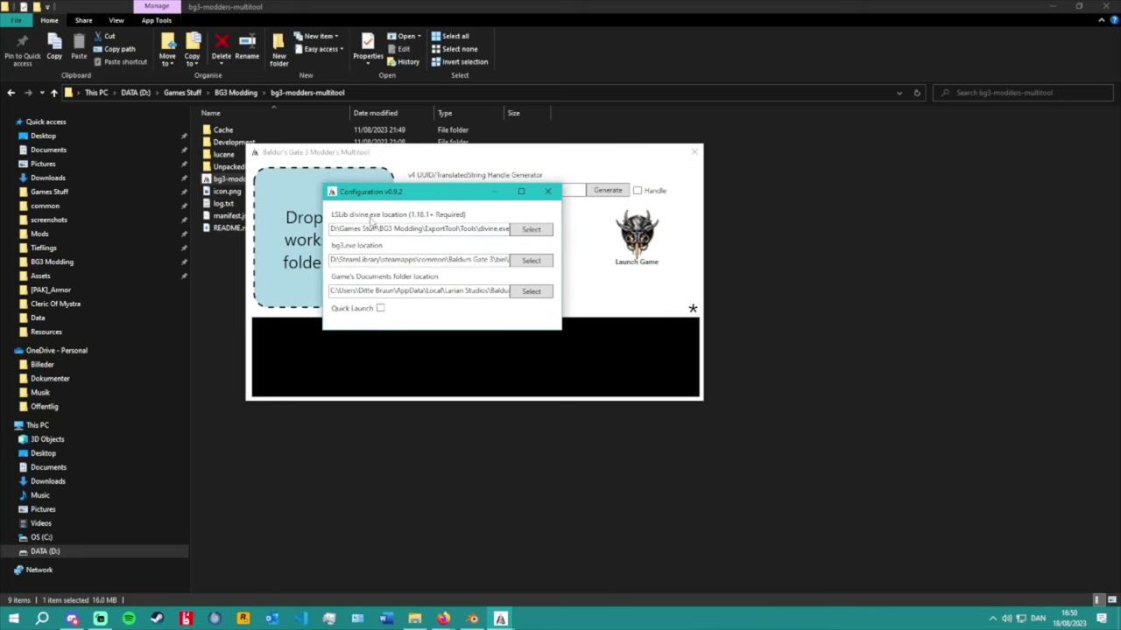
In File Explorer, locate divine.exe in the Tools folder of ExportTool and compare it with the Multitool's configured LSLib path.
left_click(268, 121)
left_click(238, 93)
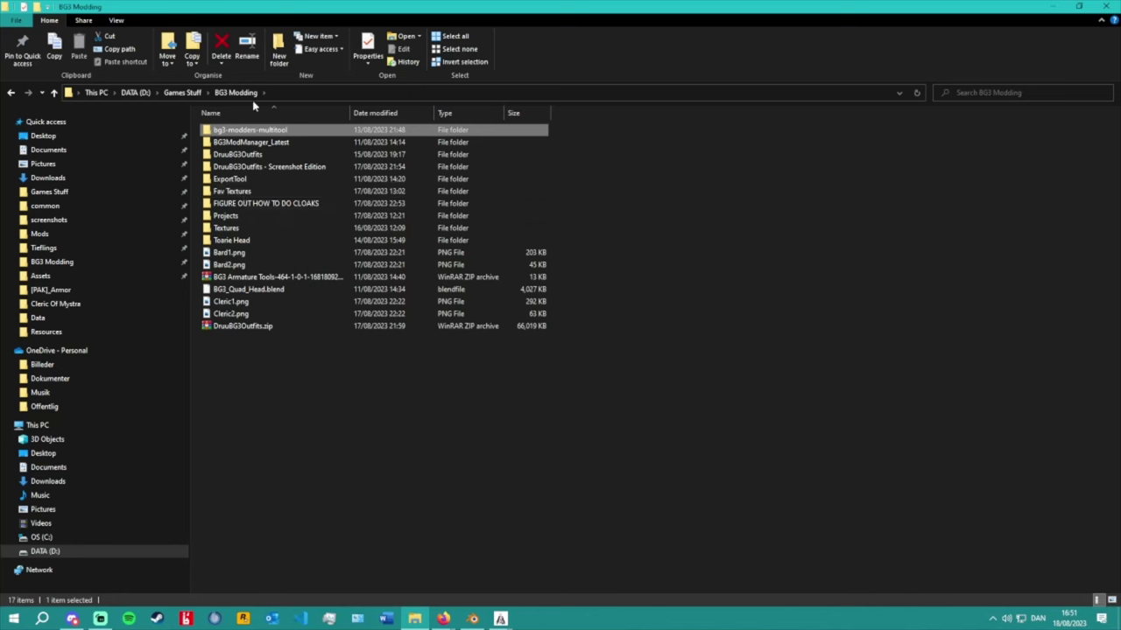
double_click(267, 179)
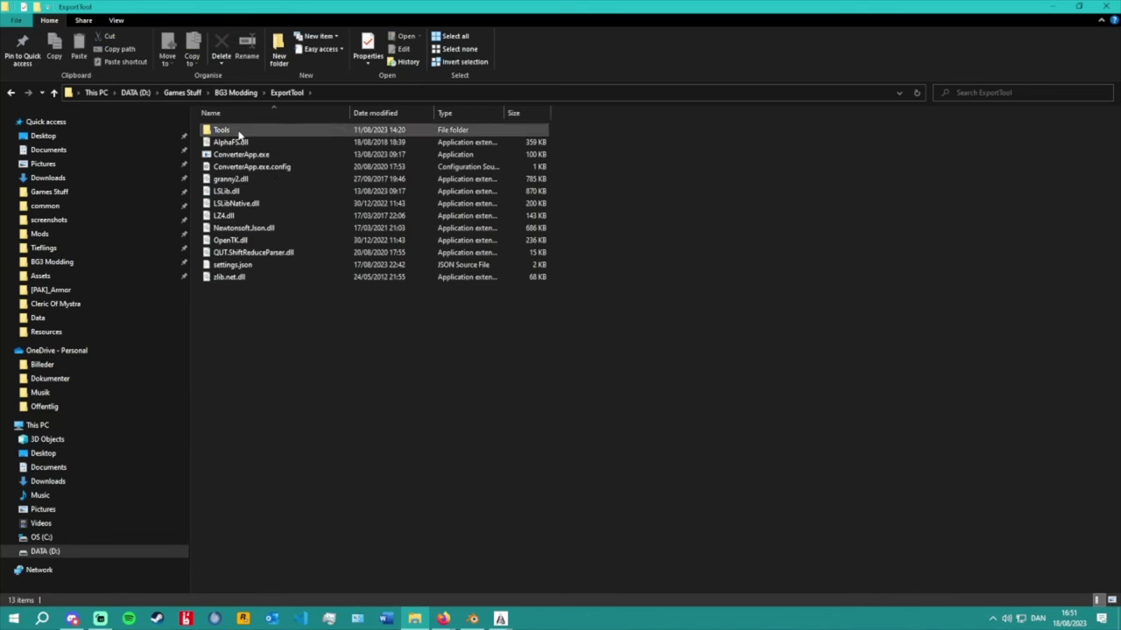
left_click(501, 619)
left_click(556, 569)
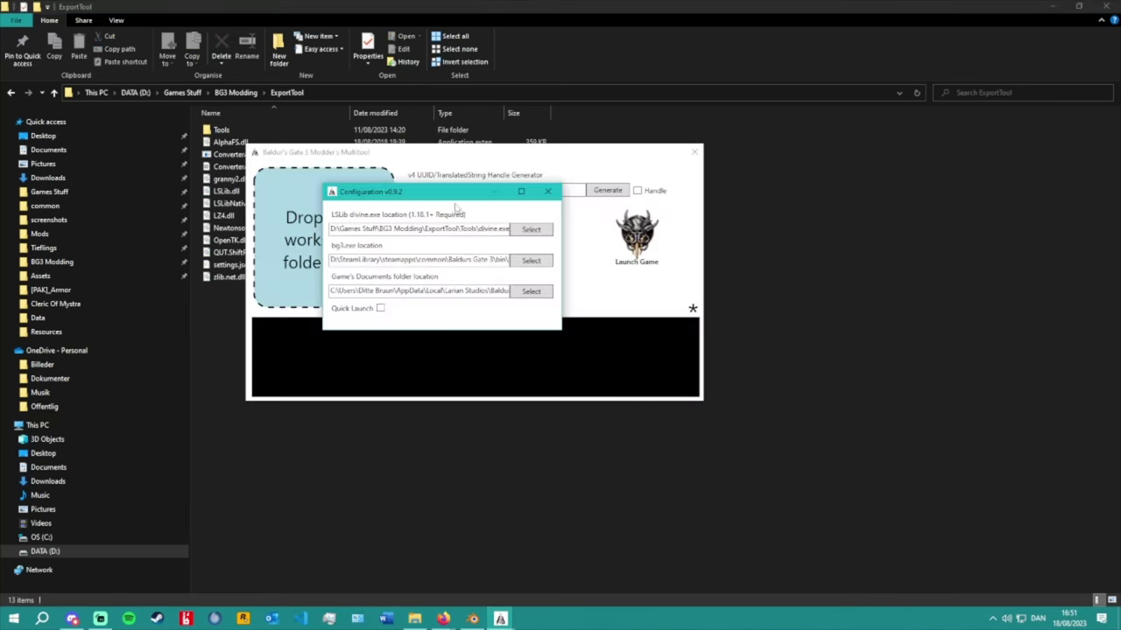
double_click(233, 131)
left_click(230, 191)
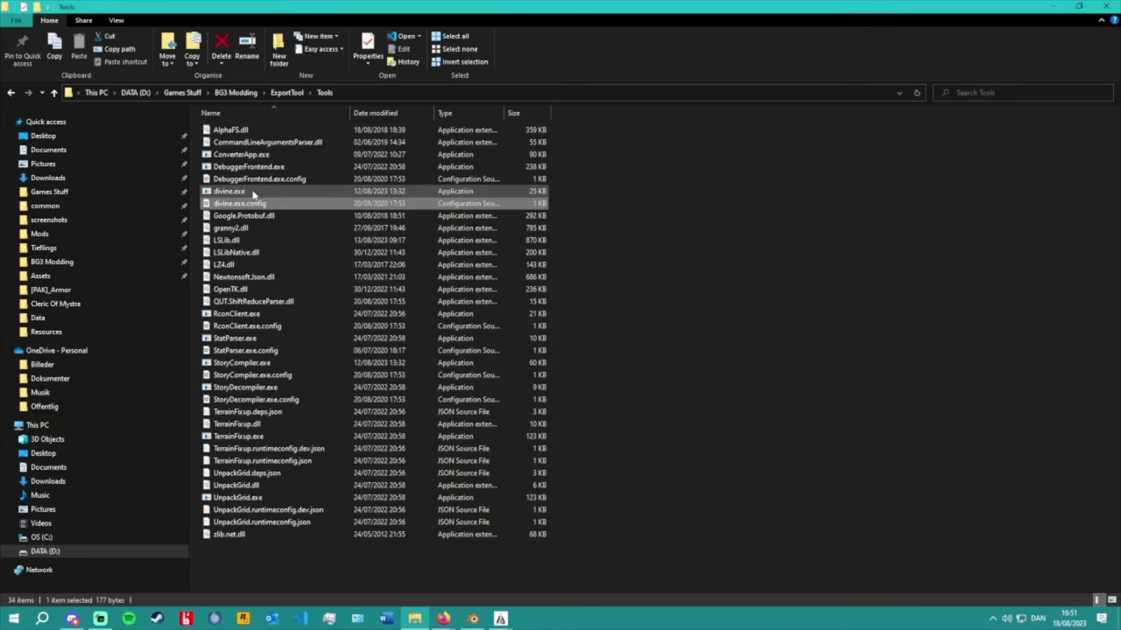
Return to the Multitool configuration, review the game's Documents folder location, close the configuration and minimize File Explorer.
mouse_move(526, 618)
left_click(563, 569)
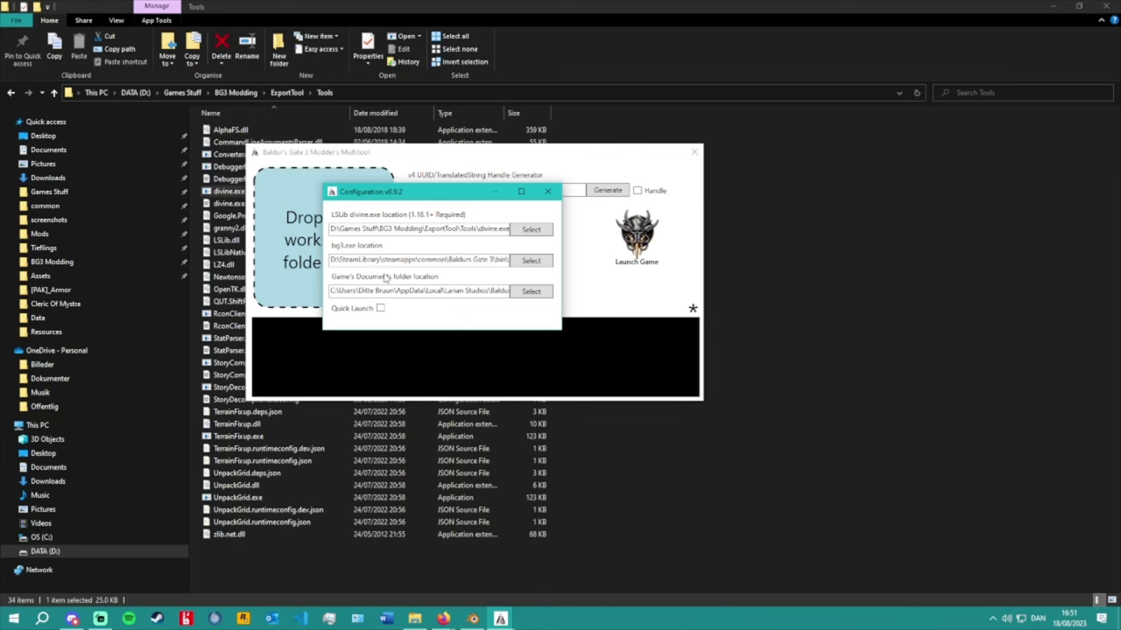
left_click_drag(375, 291, 285, 290)
left_click(547, 191)
left_click(1052, 6)
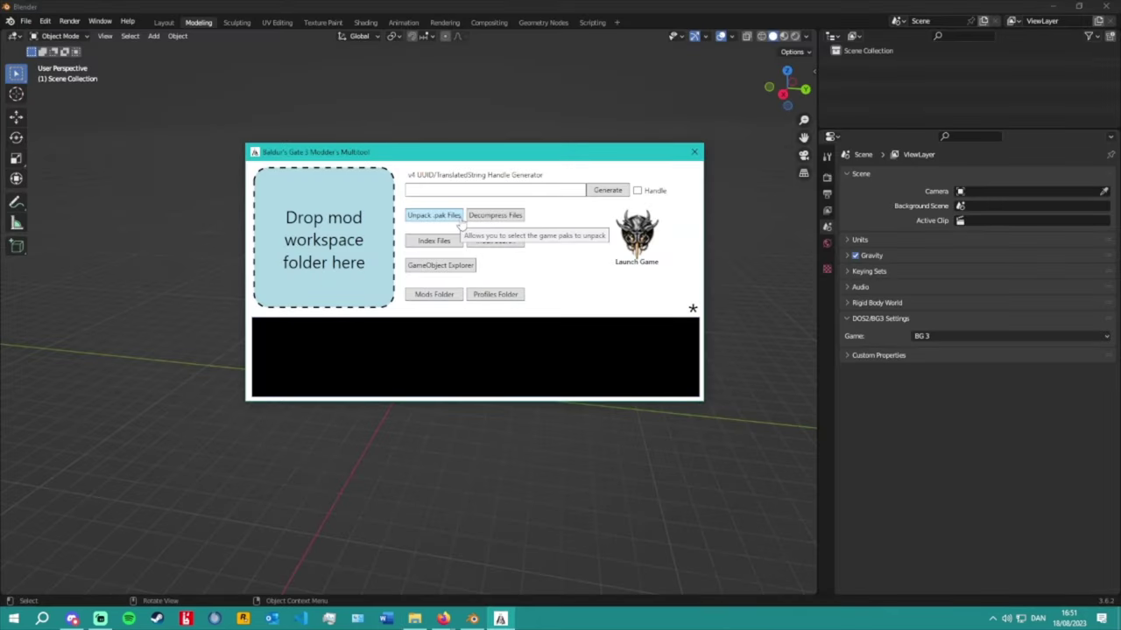
Start unpacking .pak files and select Materials, Models, Textures, VirtualTextures, Shared and Gustav in the .pak selection.
left_click(434, 215)
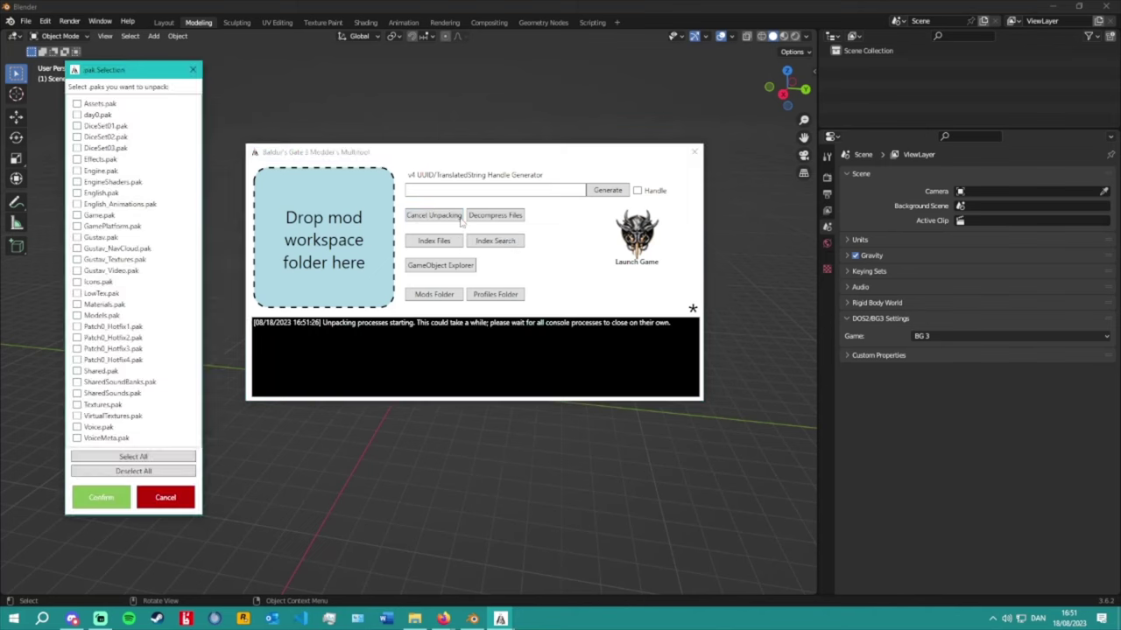
left_click_drag(114, 42, 257, 31)
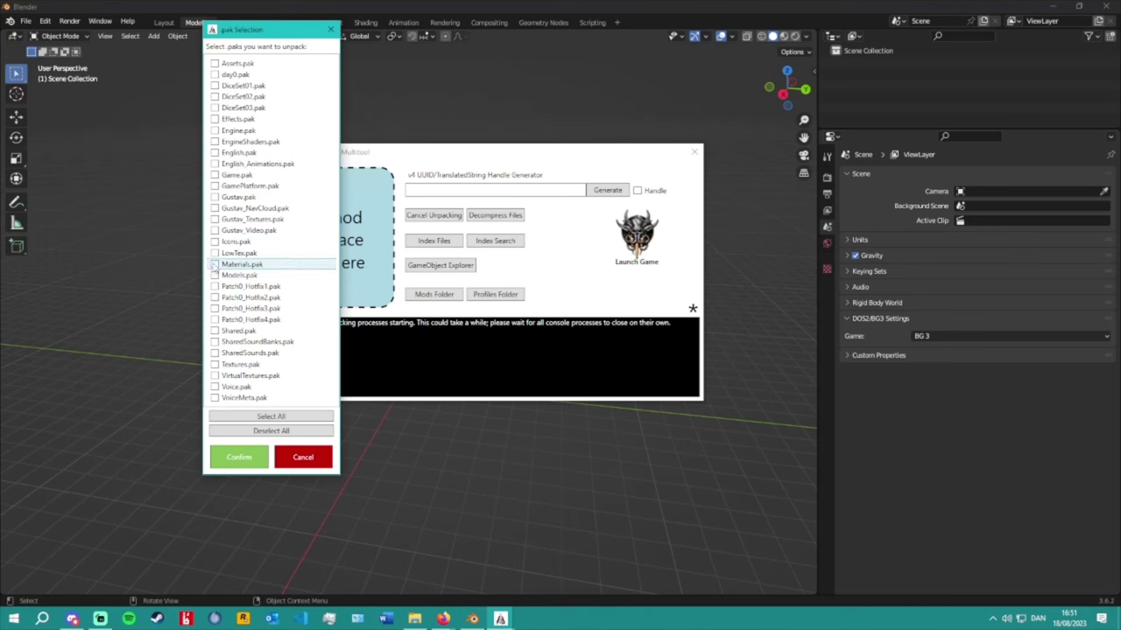
left_click(215, 264)
left_click(214, 364)
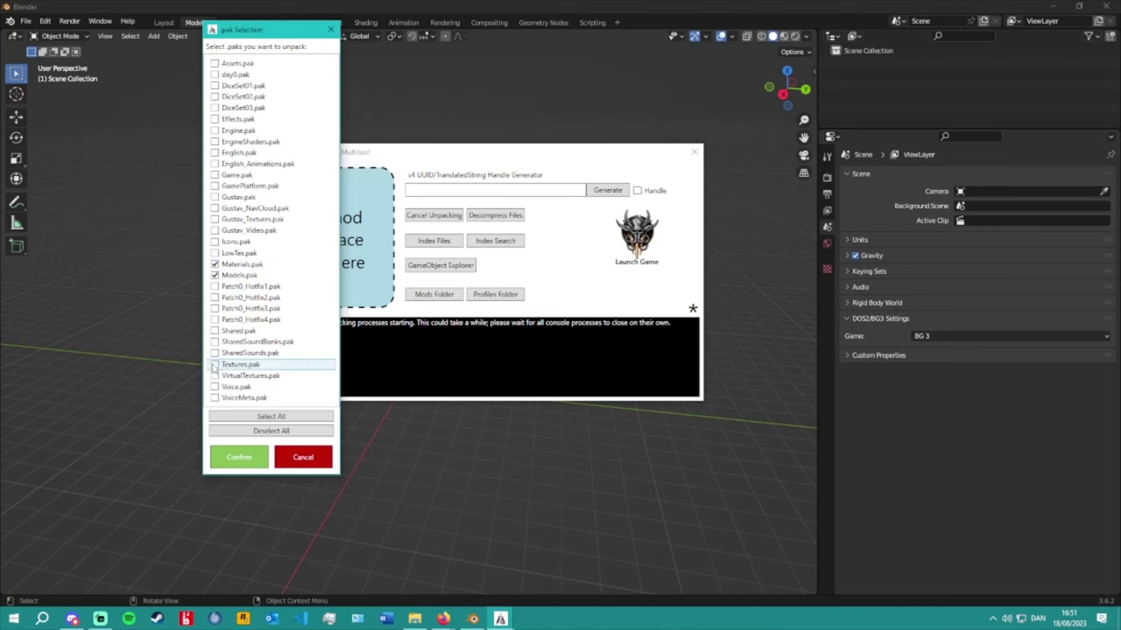
left_click(215, 376)
left_click(215, 331)
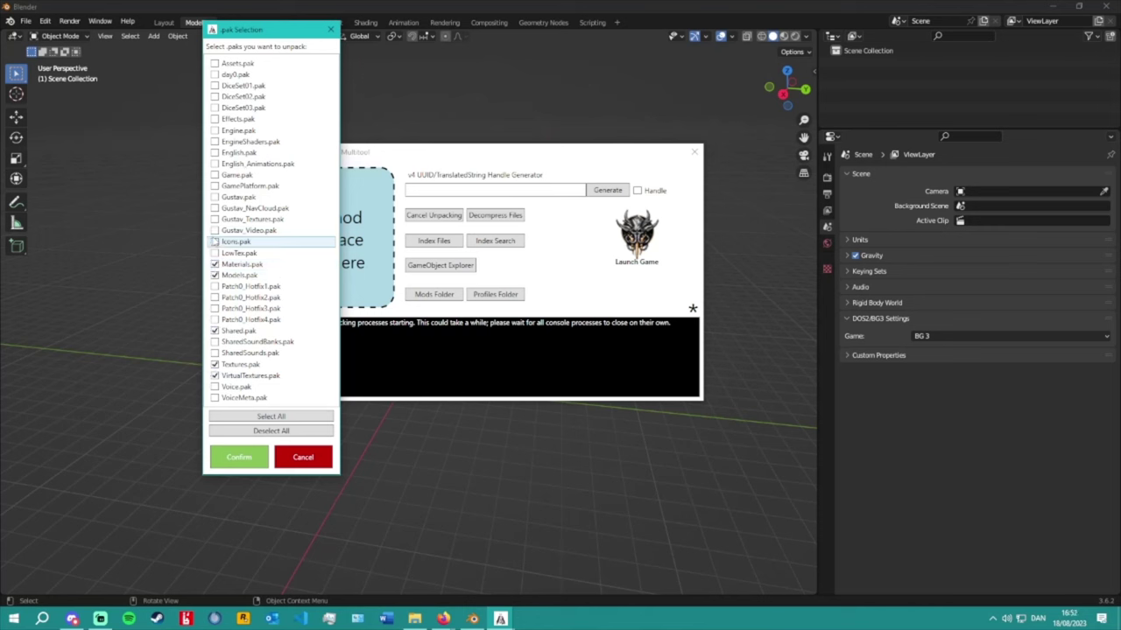
left_click(215, 197)
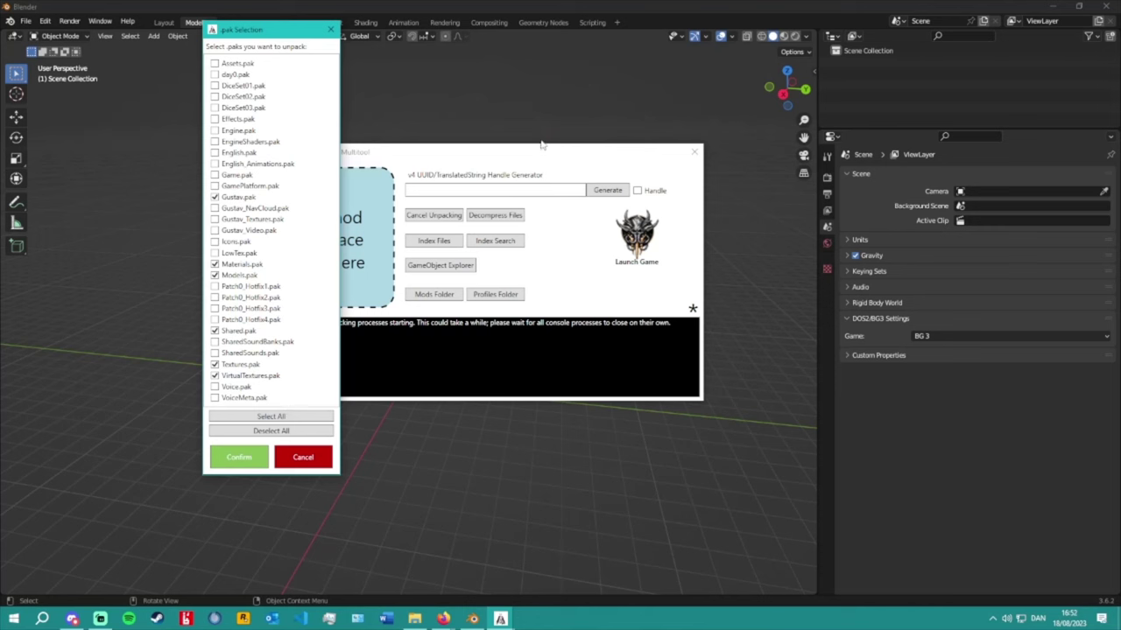
Close the .pak selection and stop the unpacking by closing each divine.exe console window.
left_click(330, 31)
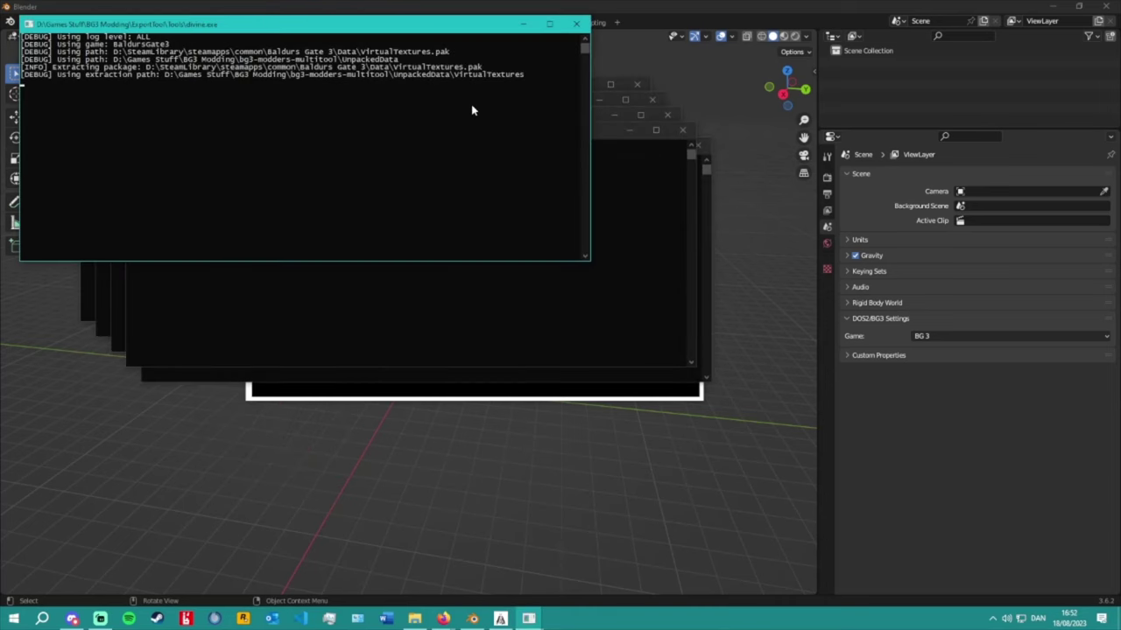
left_click(573, 23)
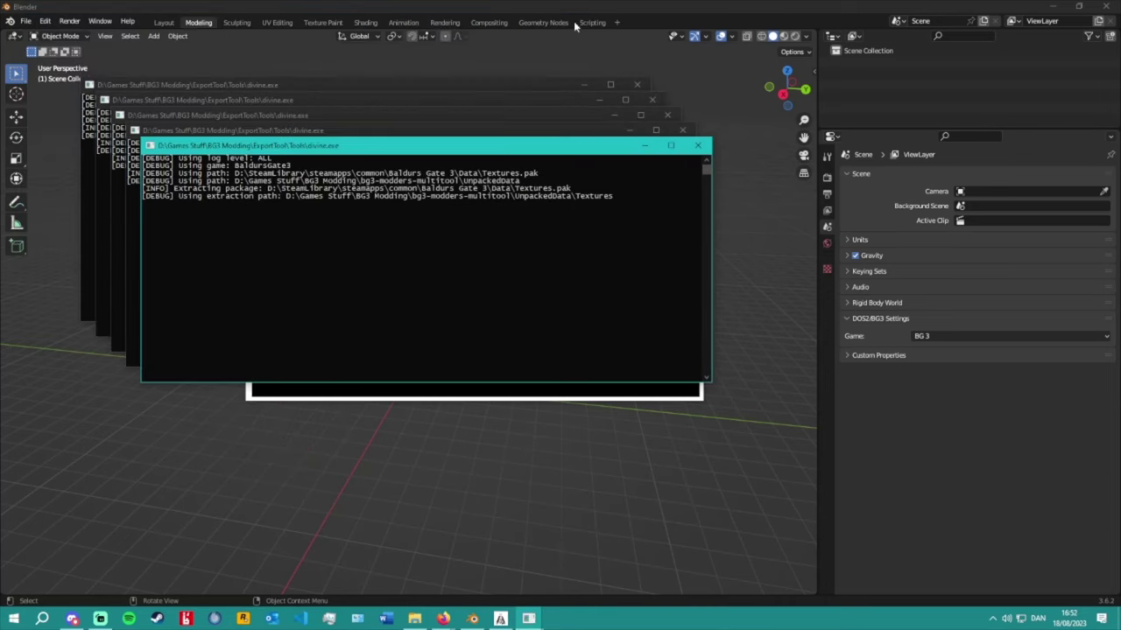
left_click(698, 145)
left_click(679, 129)
left_click(651, 100)
left_click(636, 84)
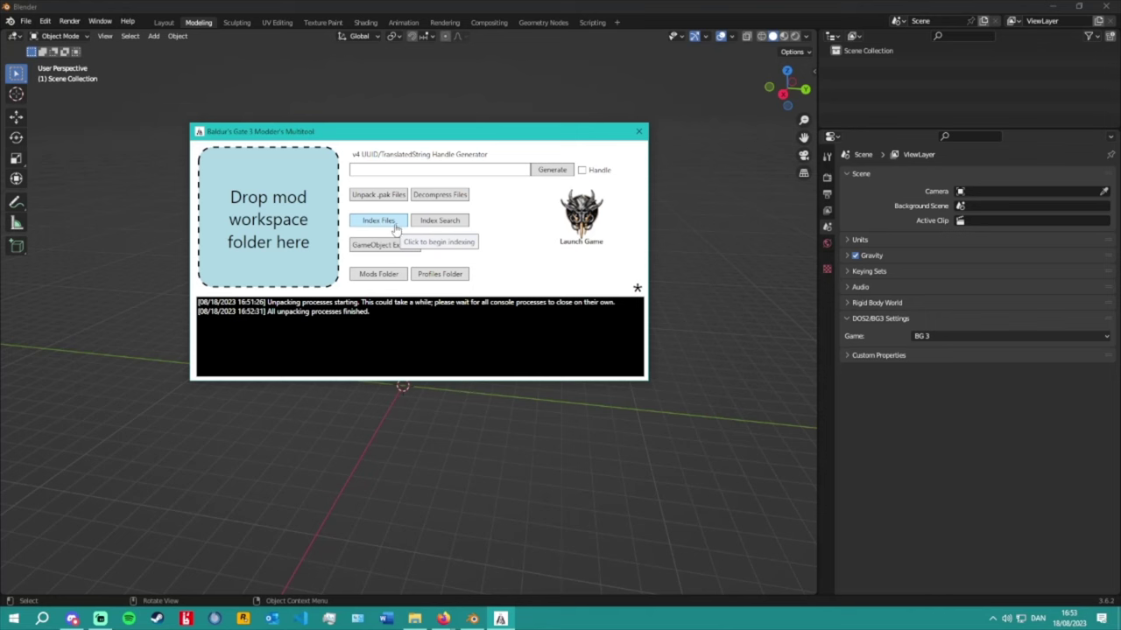
left_click_drag(362, 138, 369, 151)
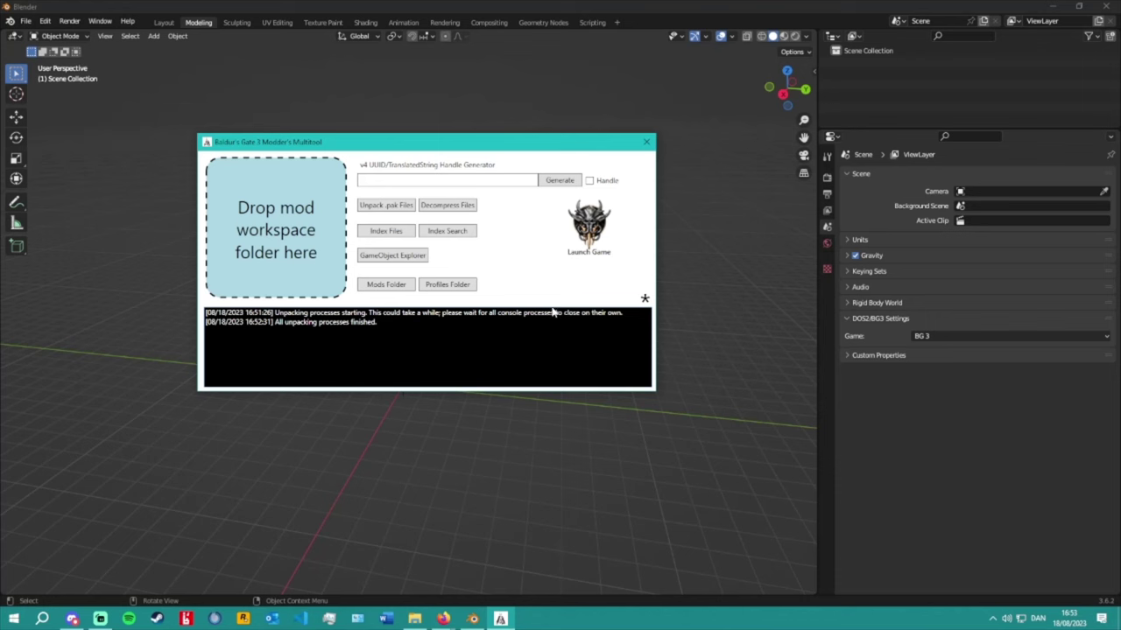
left_click(992, 619)
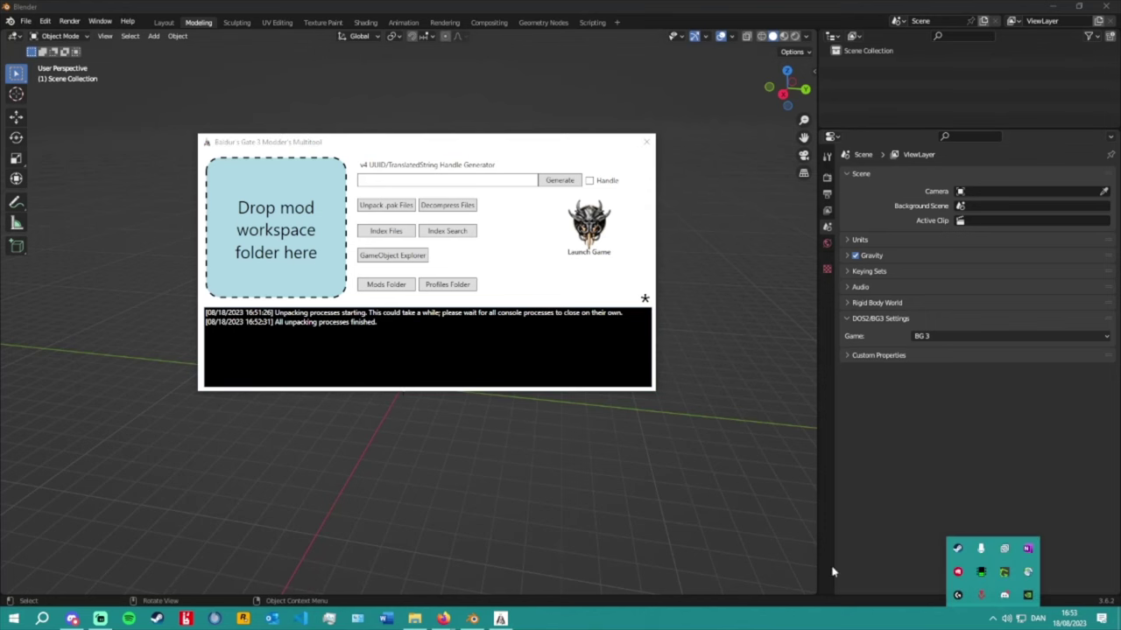
left_click(526, 246)
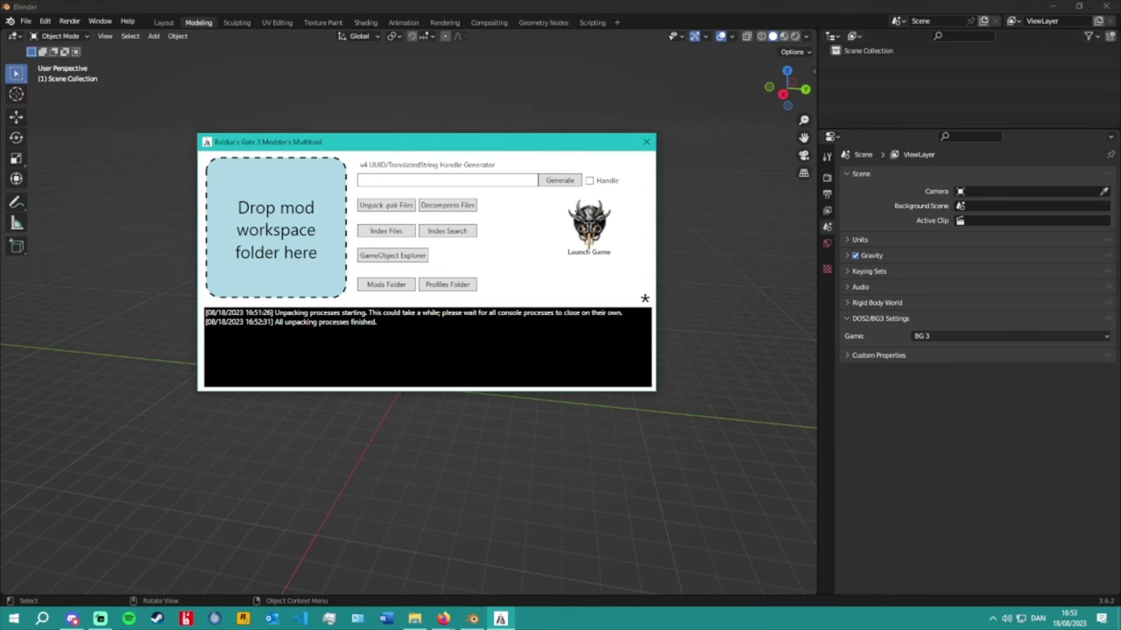
Open the Multitool's Index Search for the unpacked game files.
left_click(452, 231)
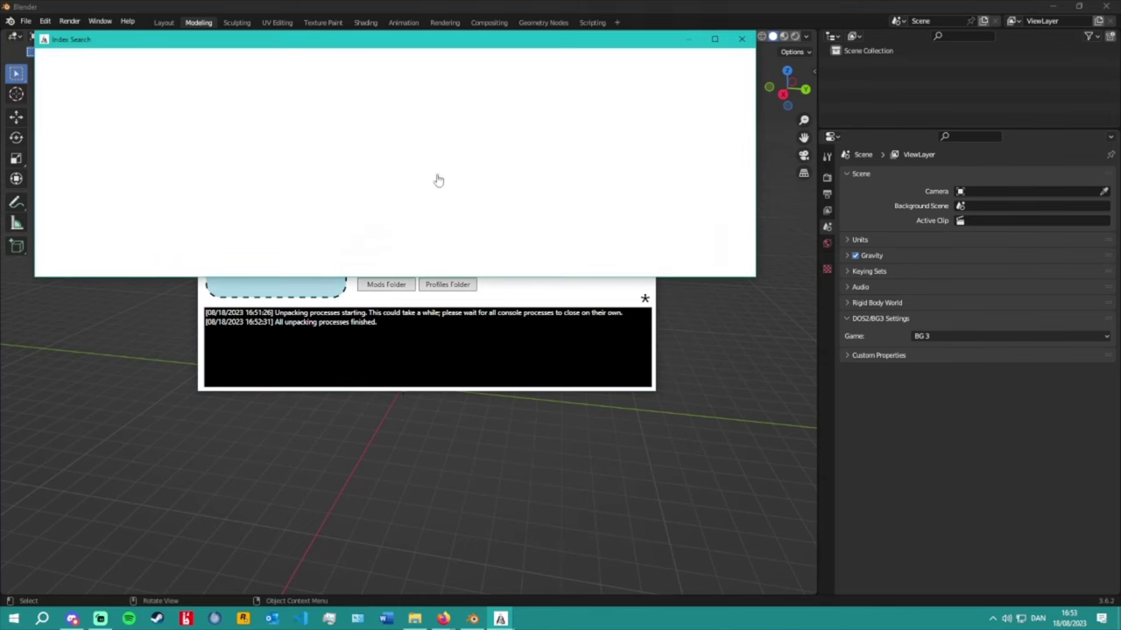
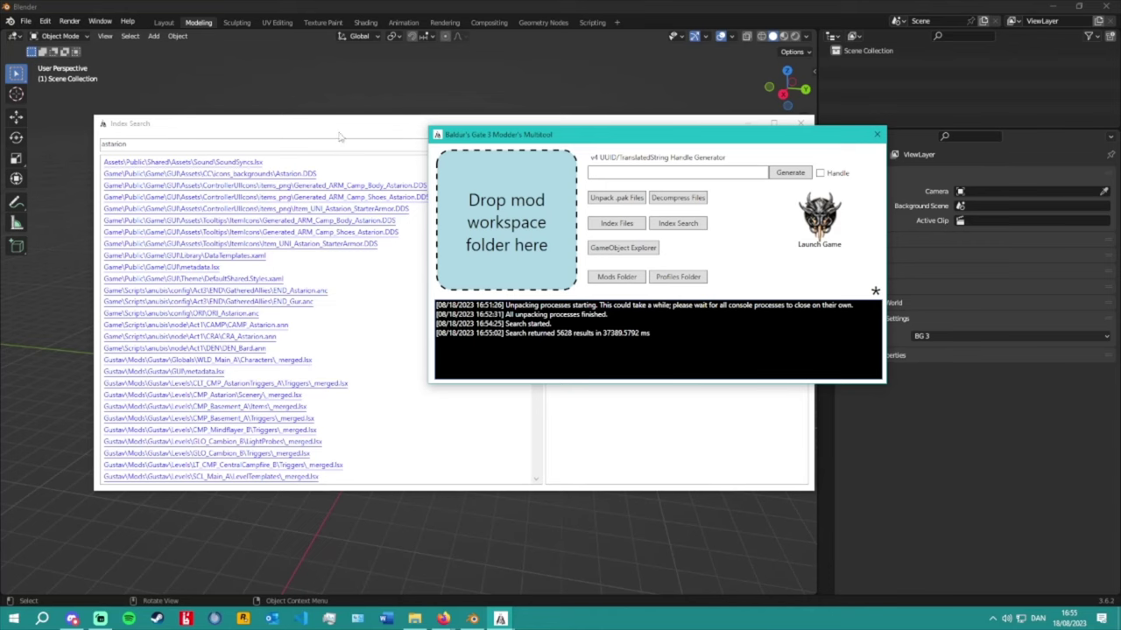
Look through the Index Search results for "astarion".
left_click(347, 138)
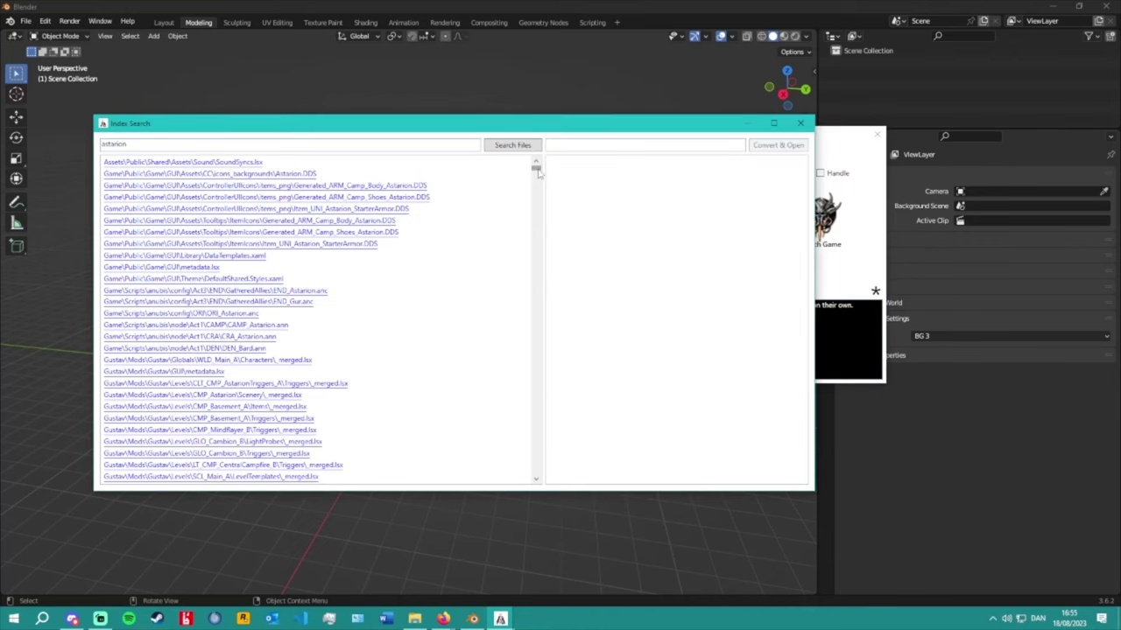
scroll(538, 172, "down", 2)
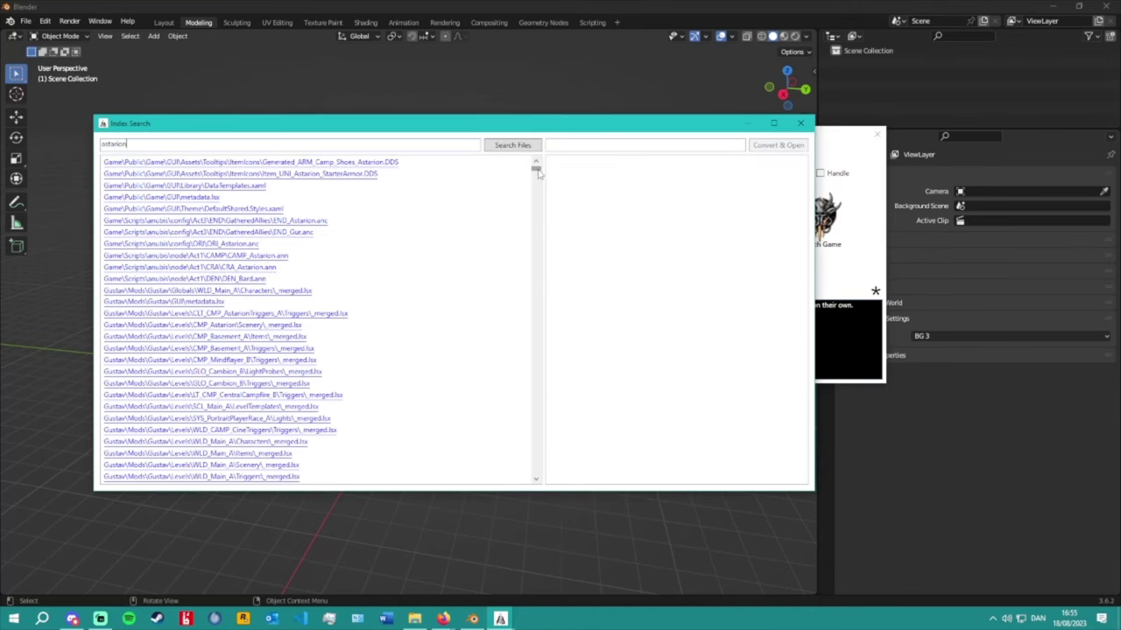
left_click_drag(539, 173, 548, 496)
left_click_drag(329, 479, 534, 509)
left_click_drag(532, 464, 536, 179)
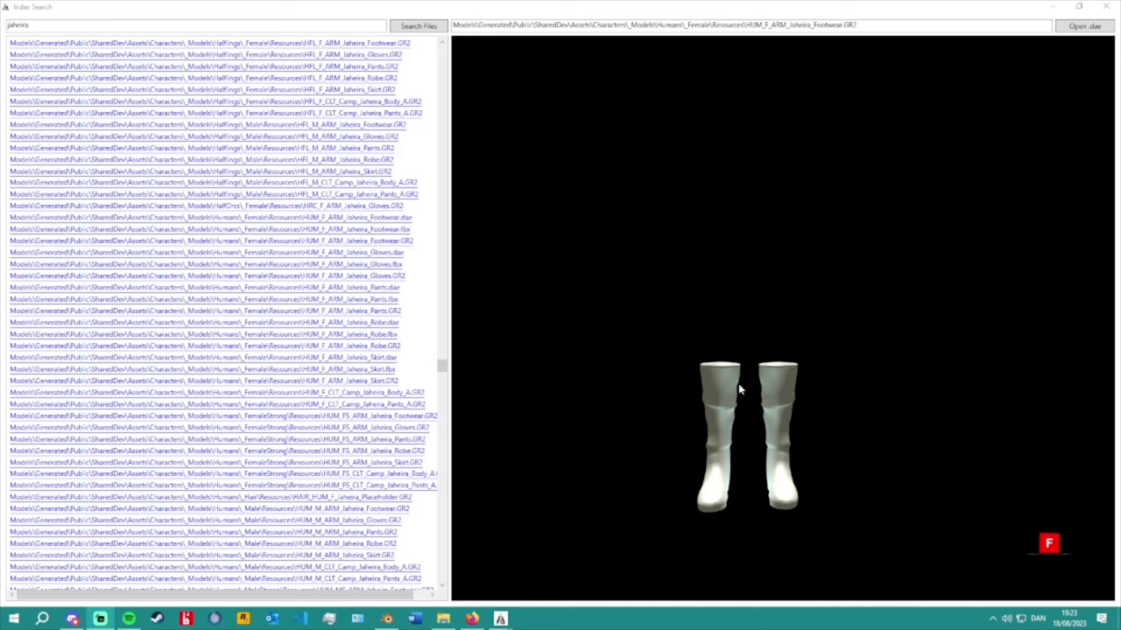
Preview HUM_FS_CLT_Camp_Jaheira_Body_A.GR2 from the FemaleStrong models in the "jaheira" results and inspect it in 3D.
left_click(407, 474)
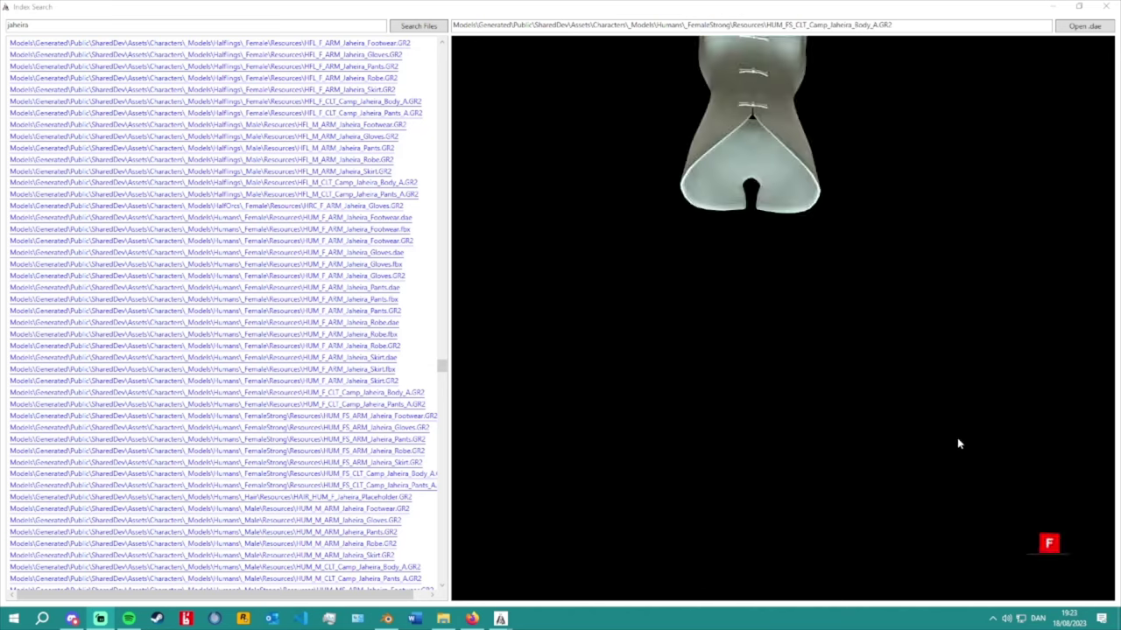
right_click_drag(810, 235, 802, 273)
mouse_move(826, 153)
middle_mouse_down()
mouse_move(826, 198)
mouse_move(827, 173)
middle_mouse_up()
left_click_drag(759, 105, 750, 237)
scroll(751, 238, "up", 2)
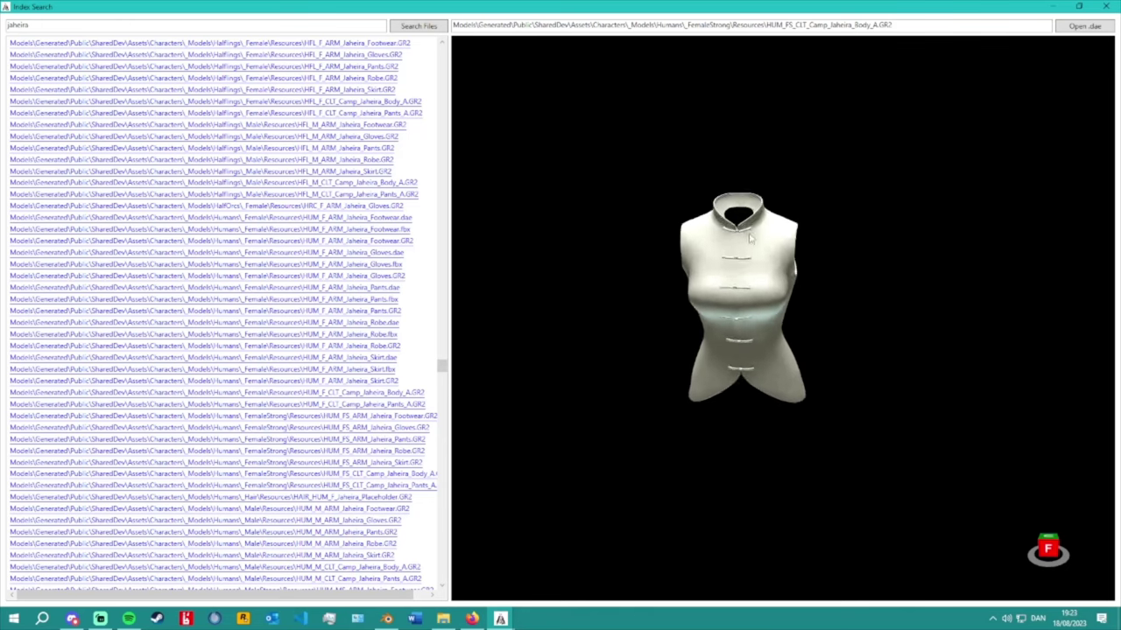
Copy the previewed model's name and search the bg3-modders-multitool UnpackedData folder for HUM_FS_CLT_Camp_Jaheira_Body_A in File Explorer.
left_click_drag(767, 24, 877, 26)
key("ctrl+c")
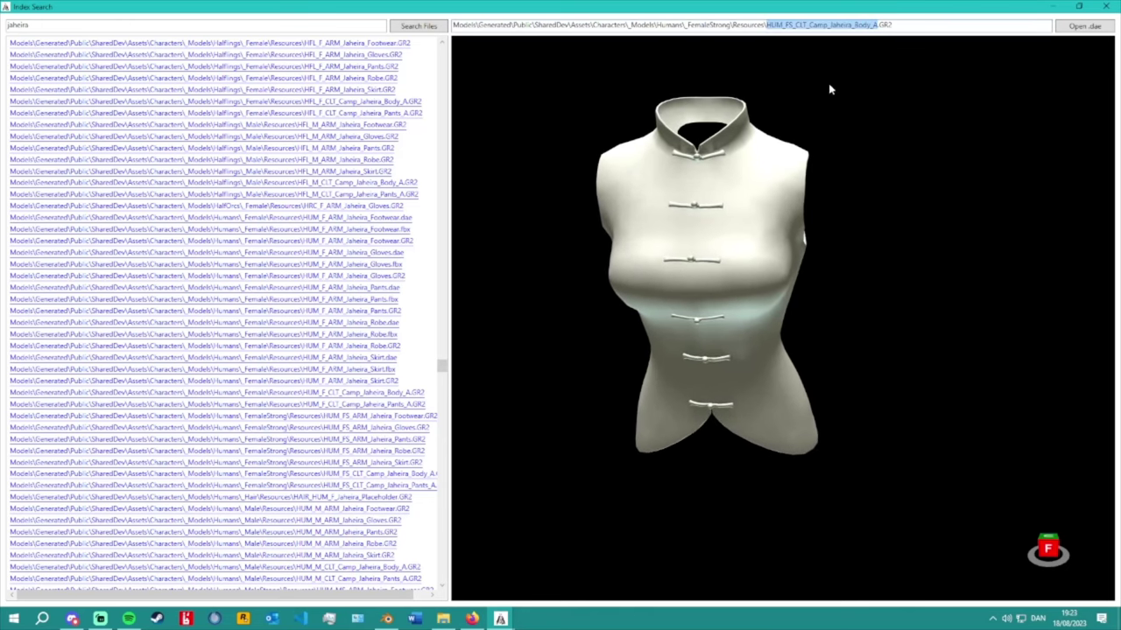
left_click(443, 619)
scroll(193, 323, "up", 1)
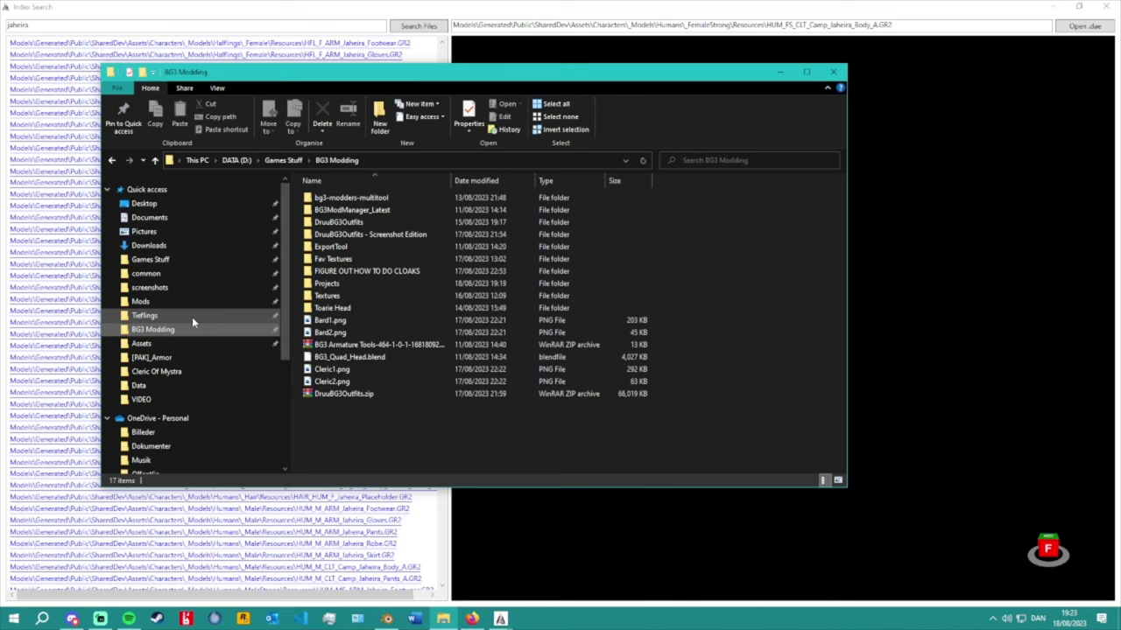
double_click(368, 198)
double_click(368, 235)
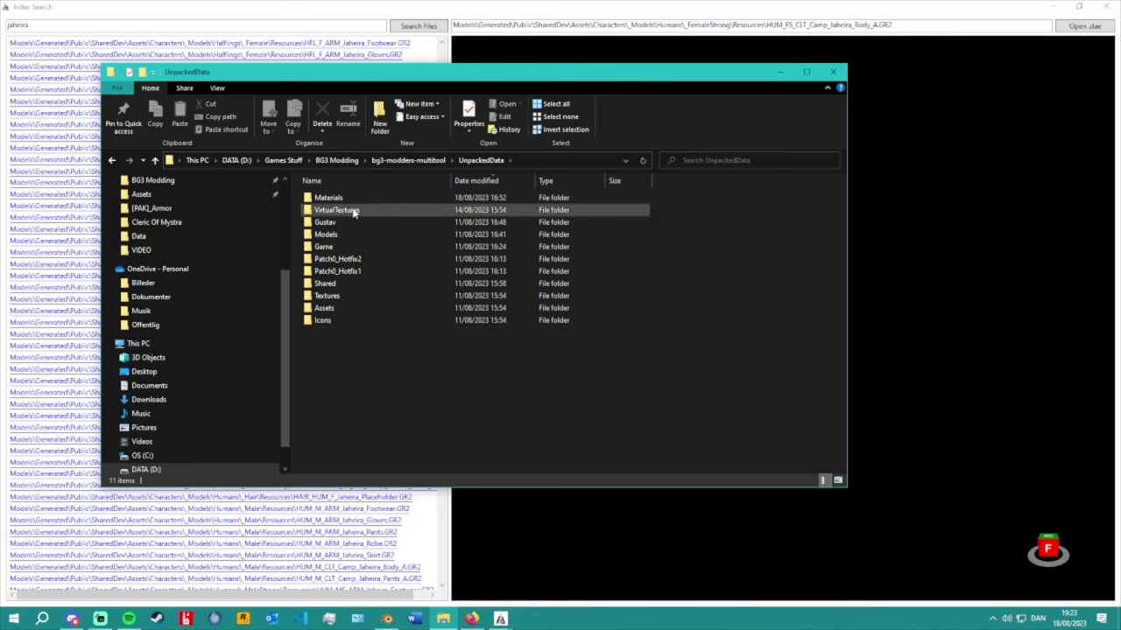
left_click(725, 162)
key("ctrl+v")
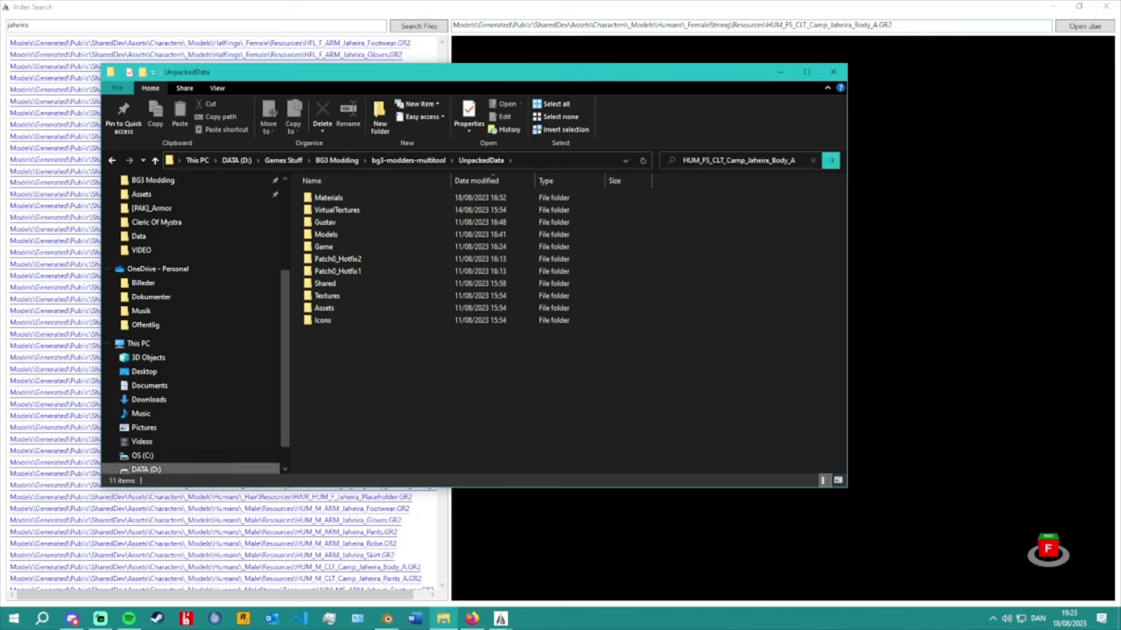
key("Return")
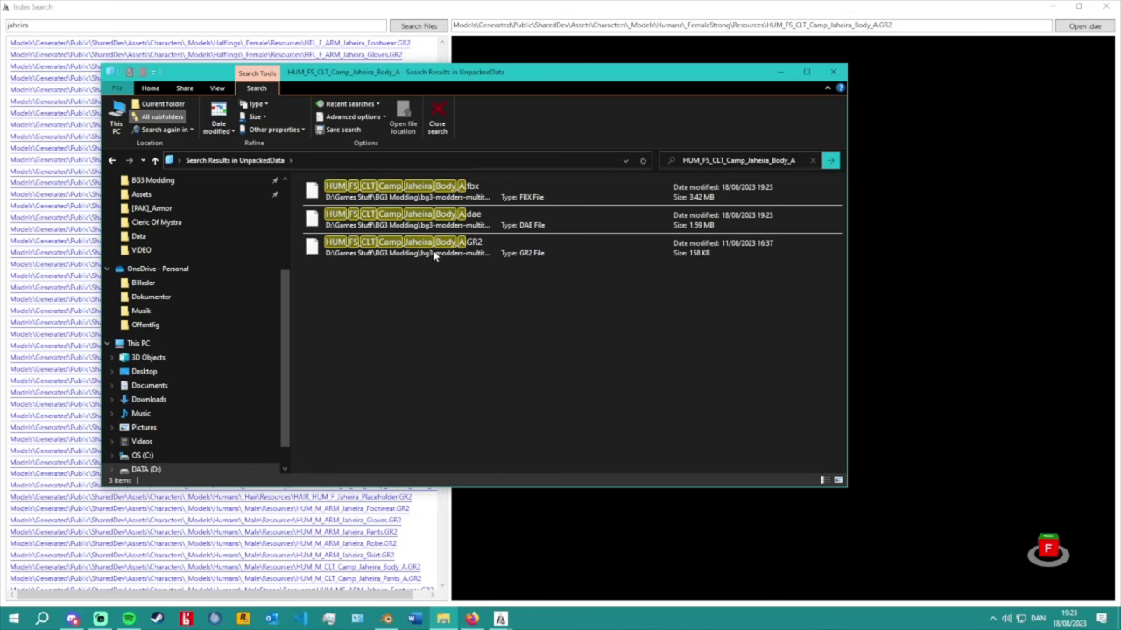
Copy HUM_FS_CLT_Camp_Jaheira_Body_A.dae from the search results into the BG3 Modding\Projects\Resources folder.
right_click(411, 220)
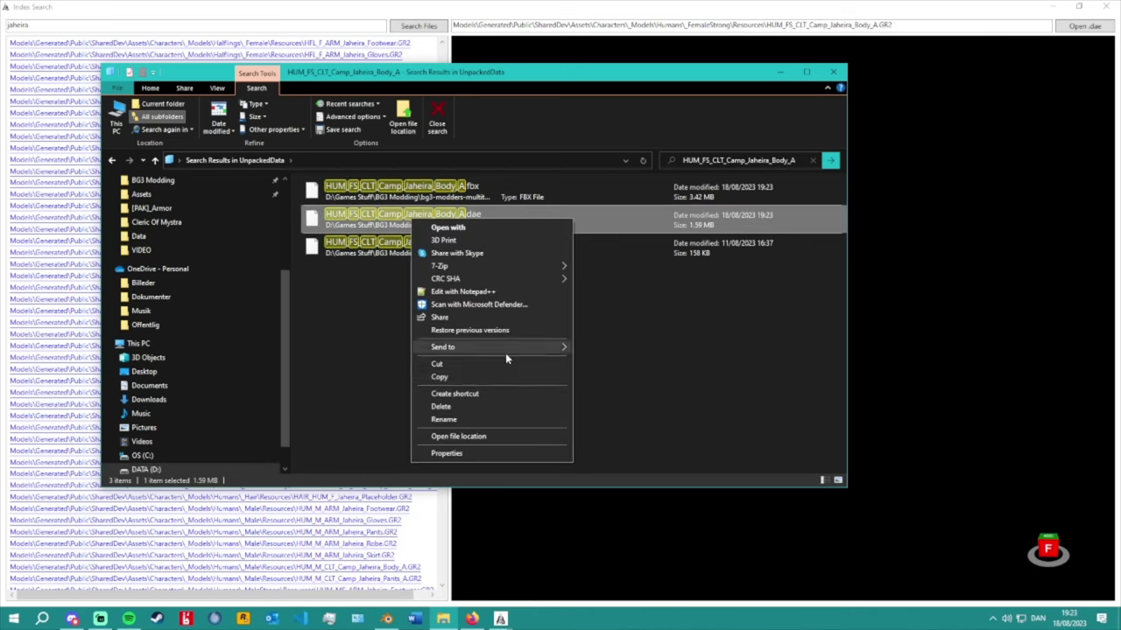
left_click(442, 377)
scroll(179, 276, "up", 4)
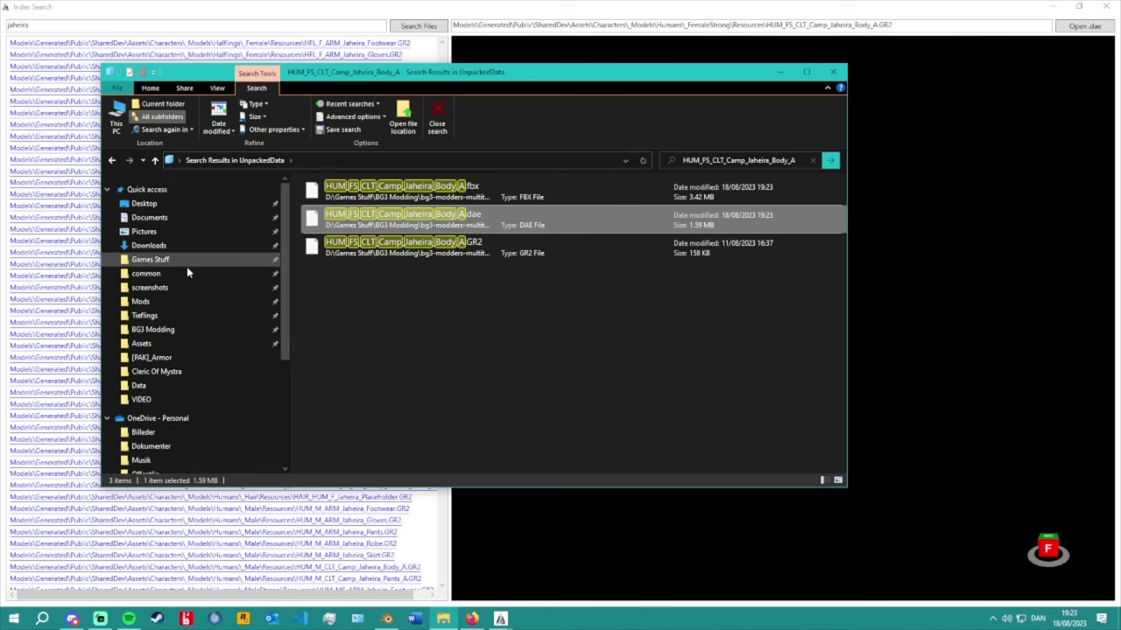
left_click(171, 332)
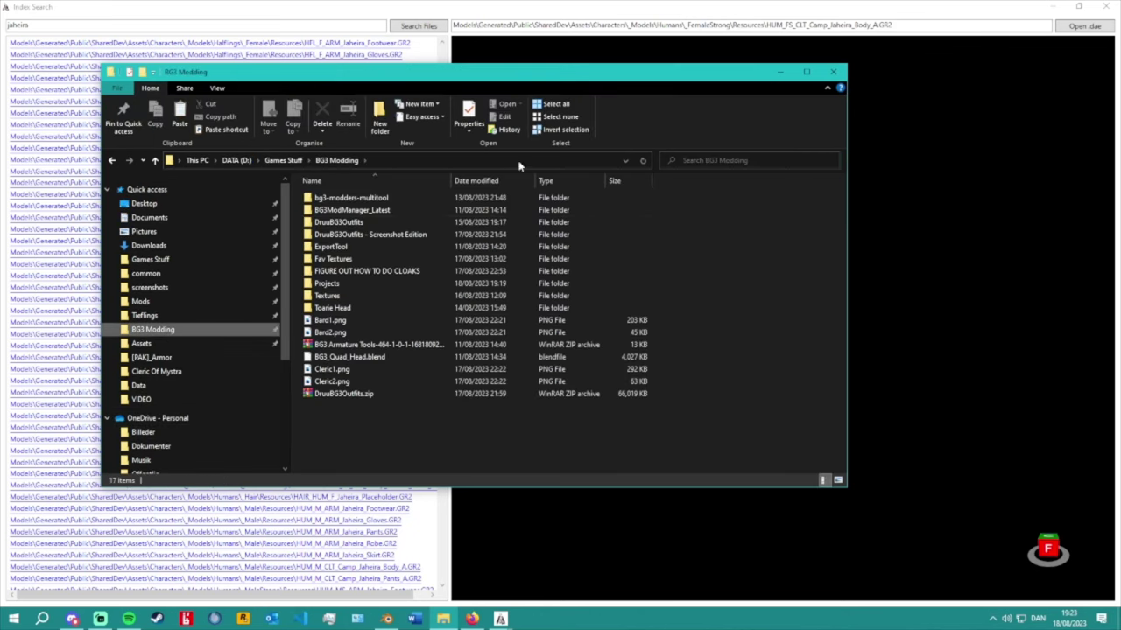
double_click(344, 283)
double_click(524, 233)
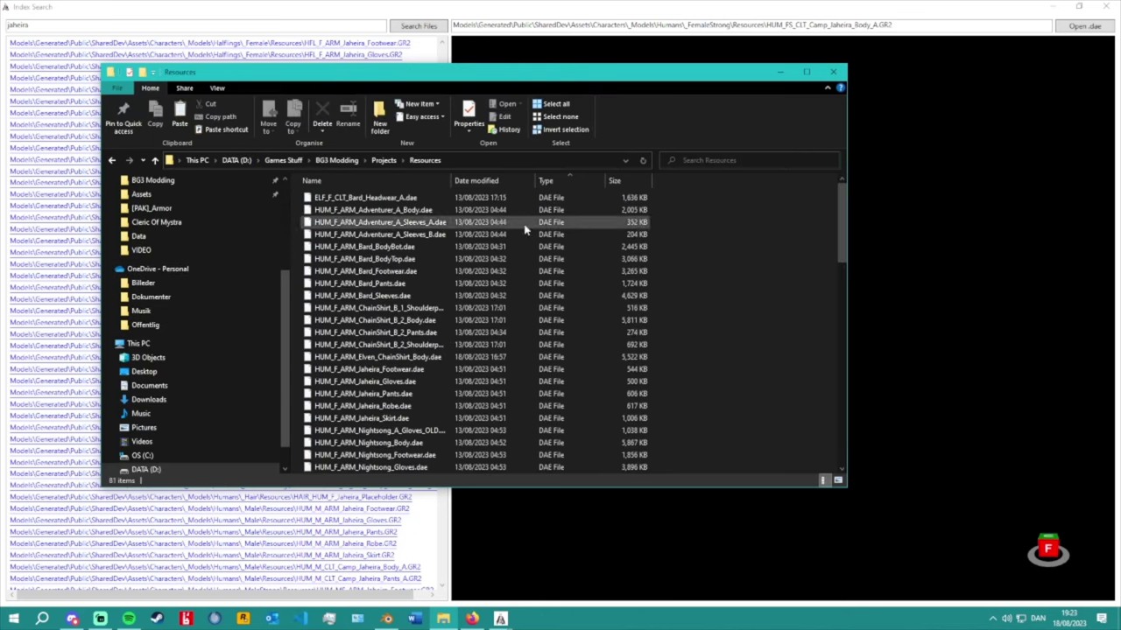
right_click(722, 231)
left_click(775, 313)
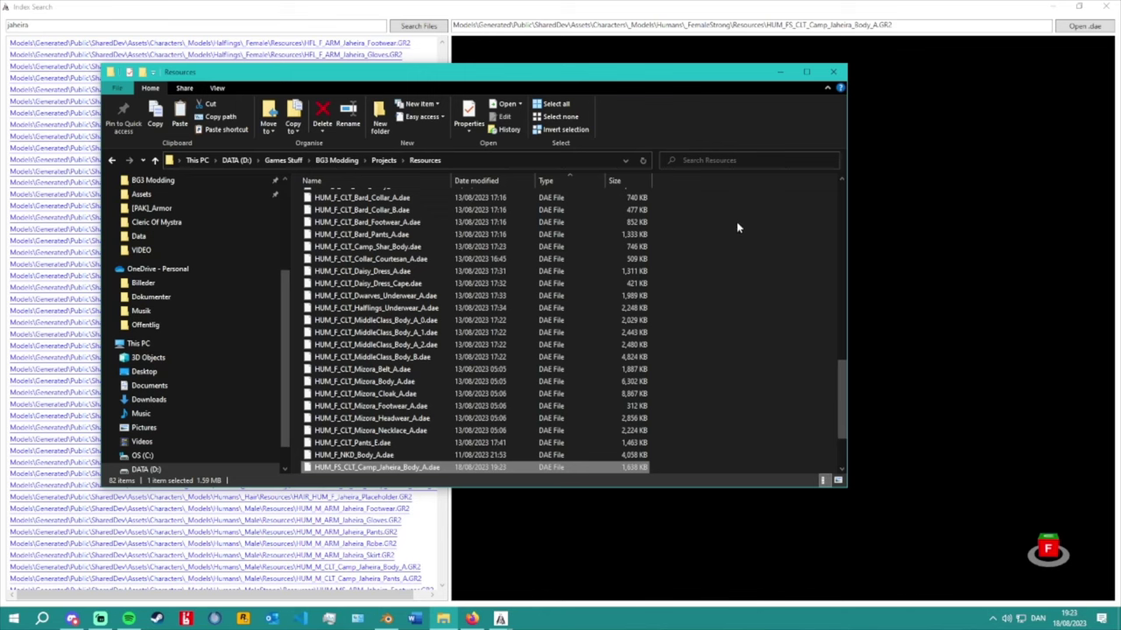
scroll(736, 228, "up", 20)
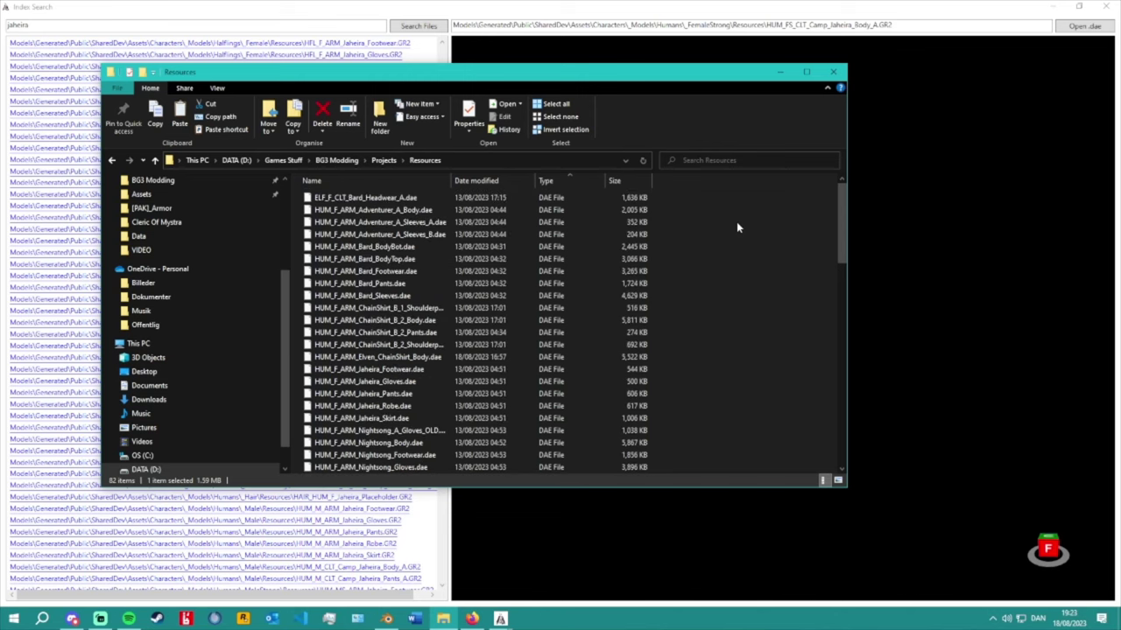
scroll(736, 226, "down", 20)
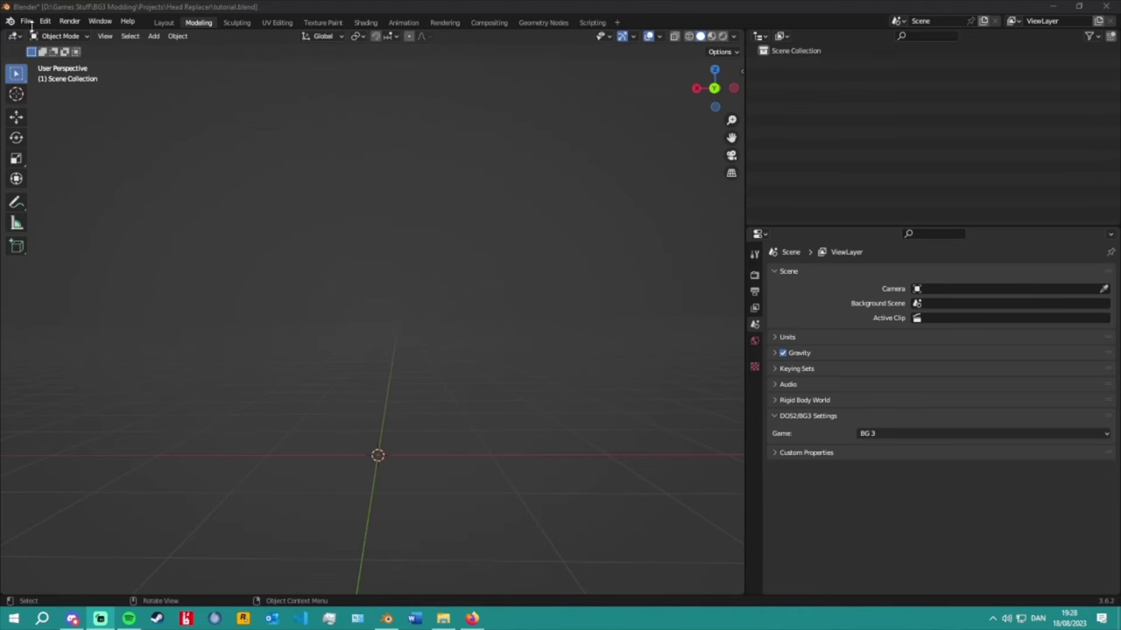
In Blender, import HUM_FS_CLT_Camp_Jaheira_Body_A.dae from BG3 Modding\Projects\Resources with the Collada/GR2 importer.
left_click(29, 19)
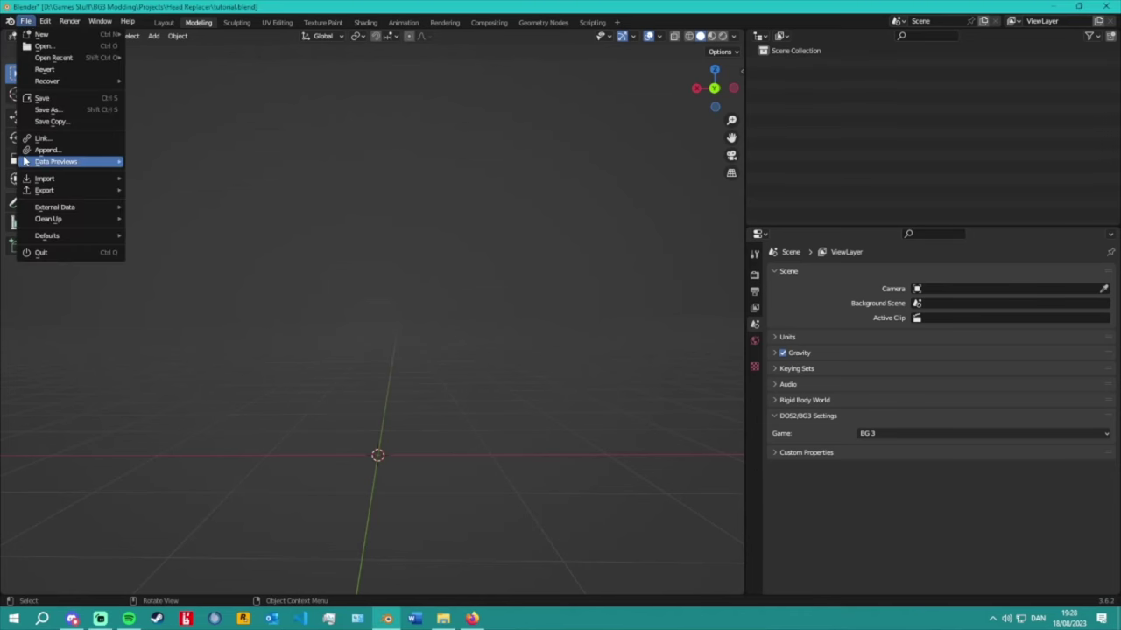
mouse_move(93, 182)
left_click(224, 368)
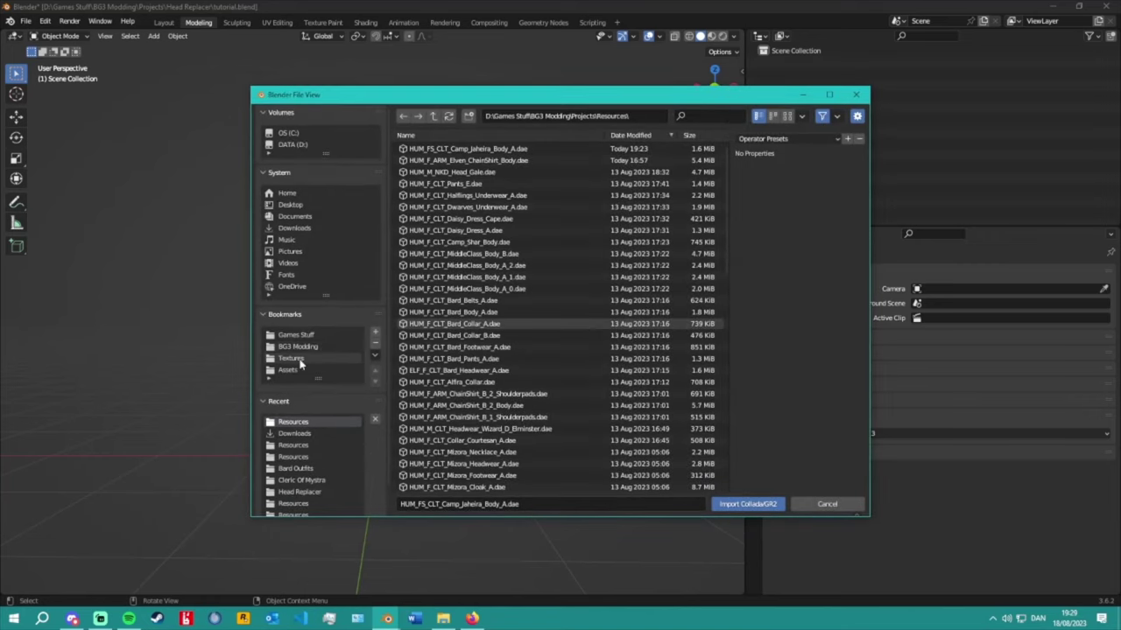
left_click(297, 346)
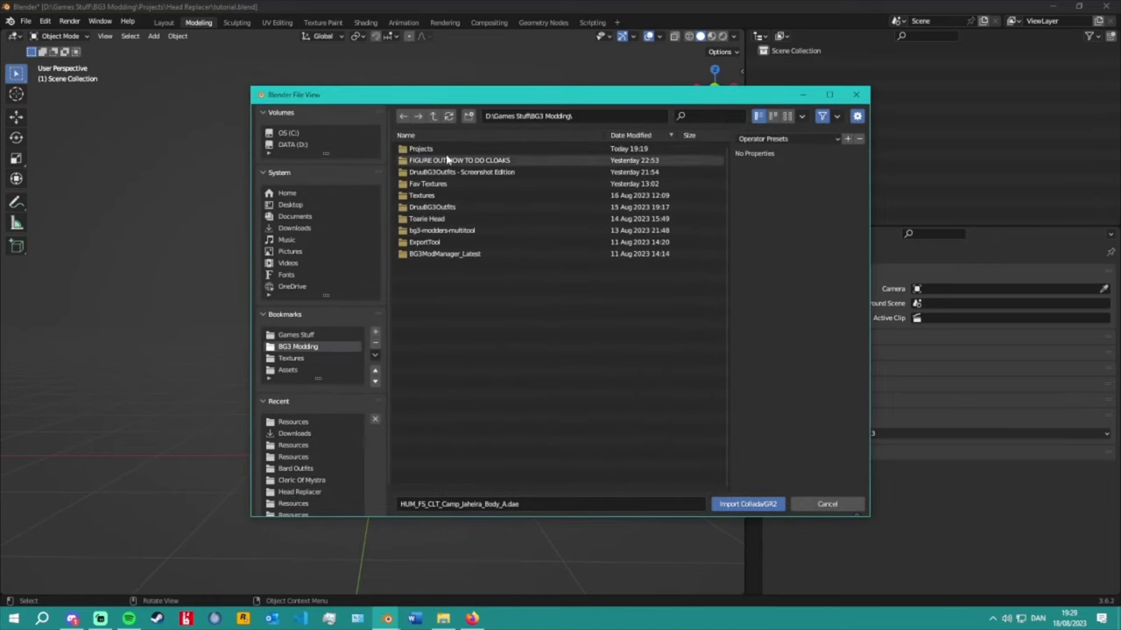
double_click(422, 149)
left_click(447, 151)
double_click(448, 151)
double_click(499, 150)
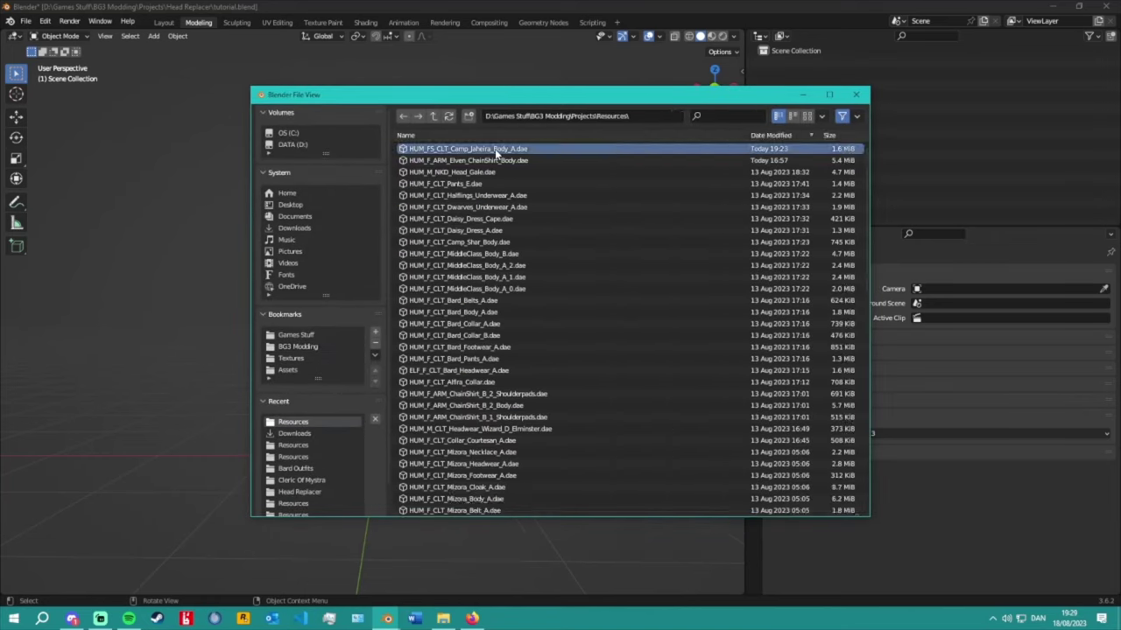
middle_click_drag(527, 306, 548, 239, "shift")
scroll(537, 233, "down", 1)
left_click(520, 358)
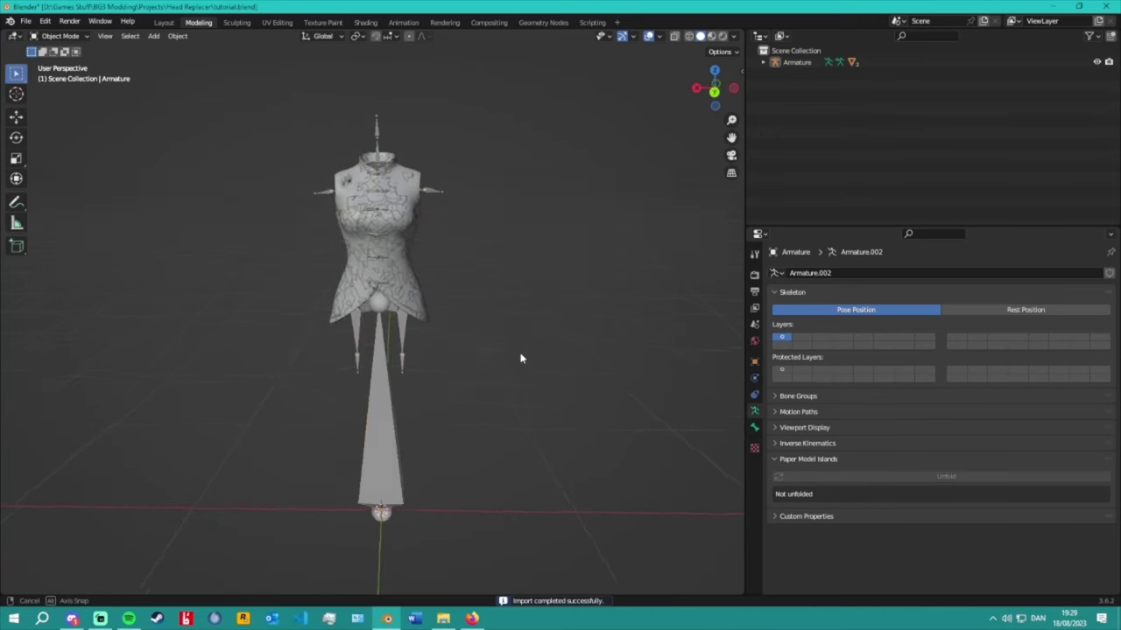
Select the imported armature and switch it to Pose Mode.
middle_click_drag(520, 358, 383, 425)
left_click(383, 426)
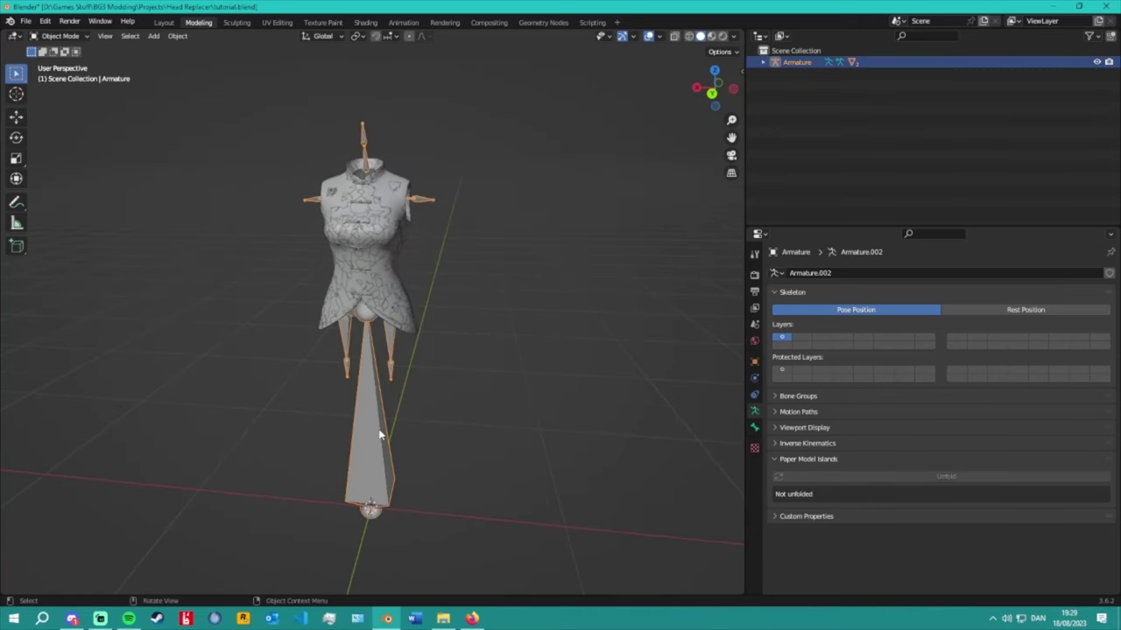
key("g")
key("Escape")
left_click(58, 36)
left_click(44, 71)
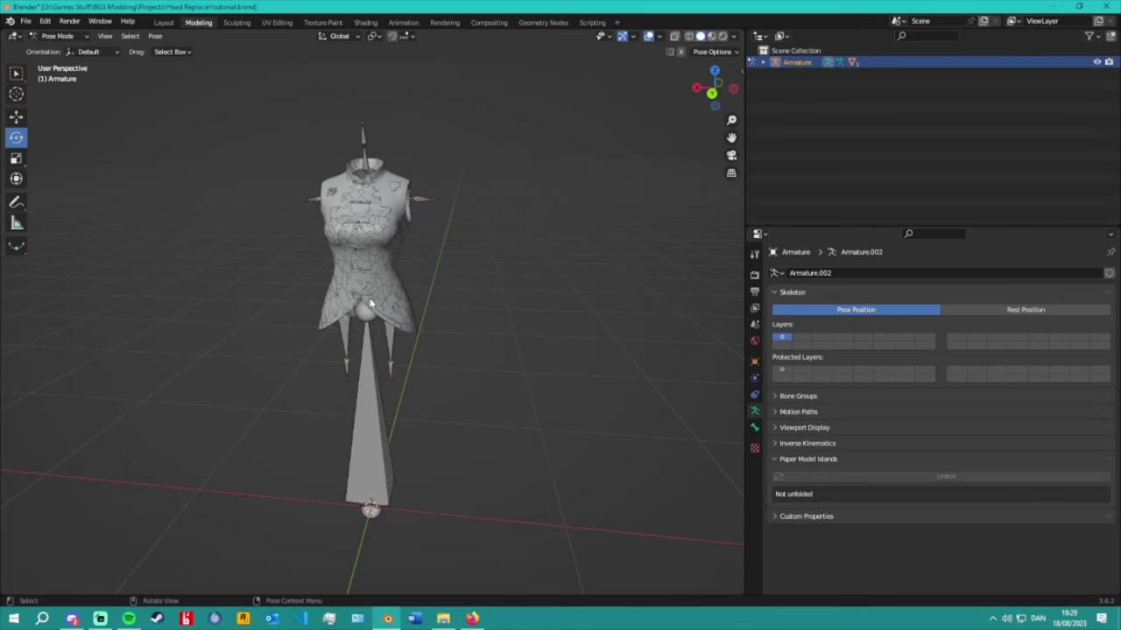
Rotate the Chest_M bone to bend the torso forward and test how the mesh follows the armature.
left_click(368, 230)
mouse_move(366, 233)
left_mouse_down()
mouse_move(361, 225)
mouse_move(366, 249)
left_mouse_up()
middle_click_drag(366, 250, 321, 233)
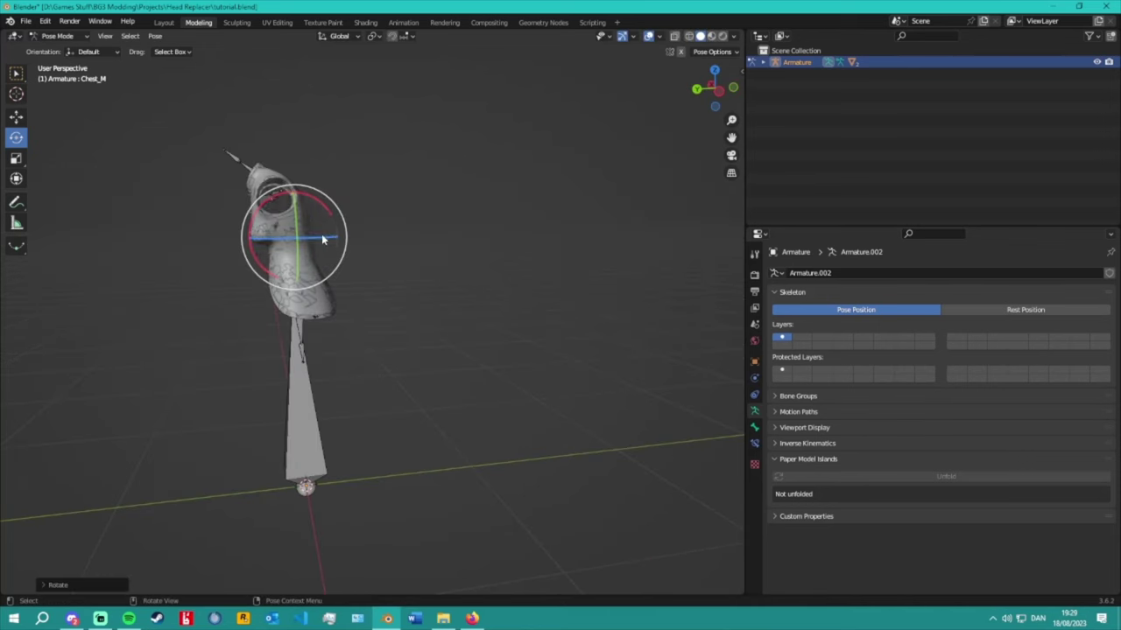
left_click_drag(277, 197, 256, 207)
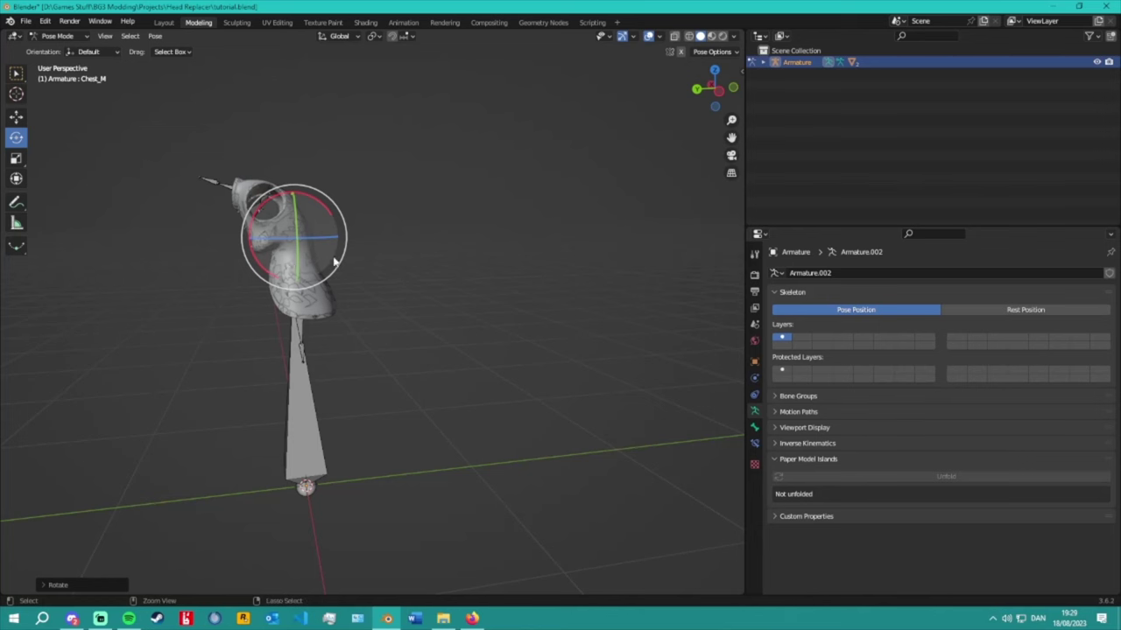
Undo the chest bone rotations and its selection.
key("ctrl+z")
key("ctrl+z")
key("ctrl+z")
middle_click_drag(307, 252, 363, 216)
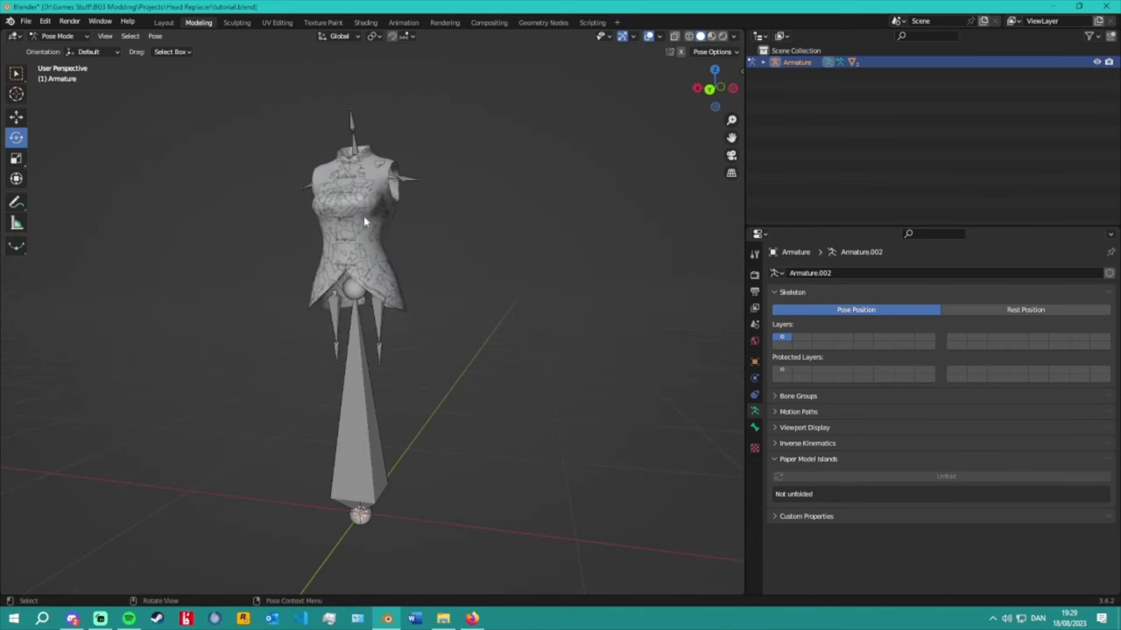
Return to Object Mode, hide the armature and expand its hierarchy in the Outliner.
left_click(63, 39)
left_click(65, 50)
key("h")
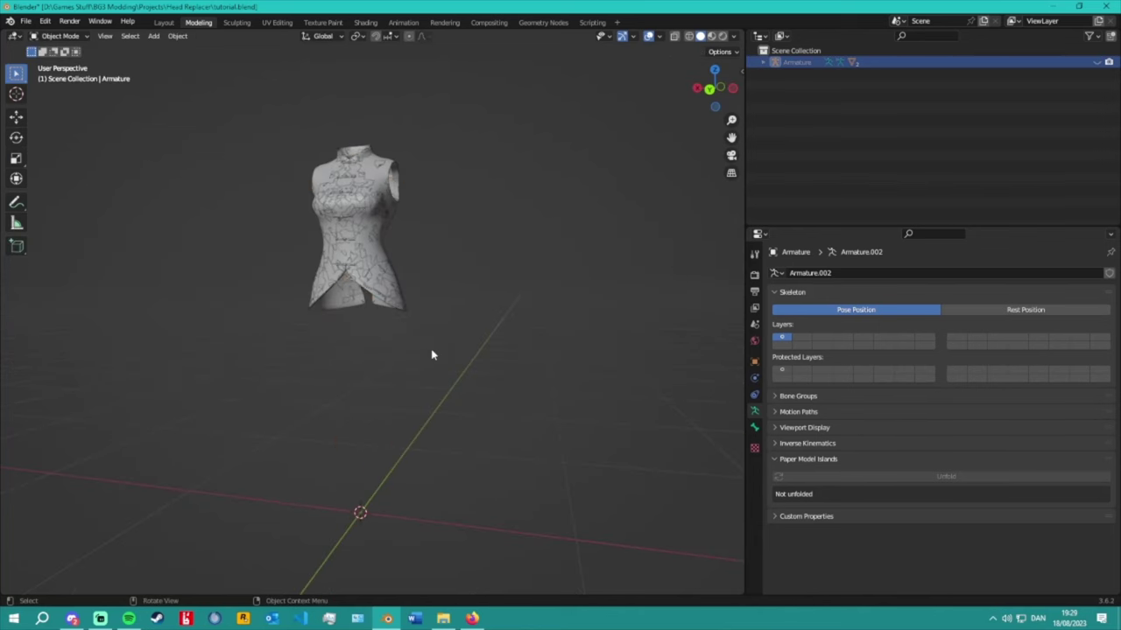
left_click(360, 289)
left_click(792, 62)
left_click(762, 63)
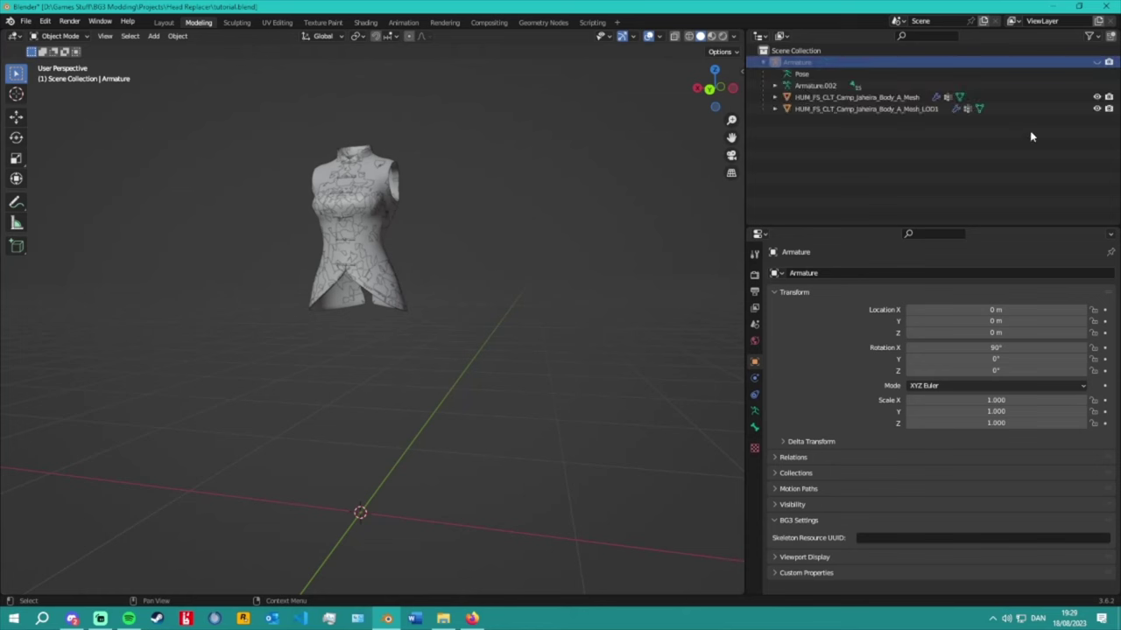
Move the HUM_FS_CLT_Camp_Jaheira_Body_A_Mesh_LOD1 mesh aside, cancel the move and hide the mesh.
left_click(831, 109)
key("g")
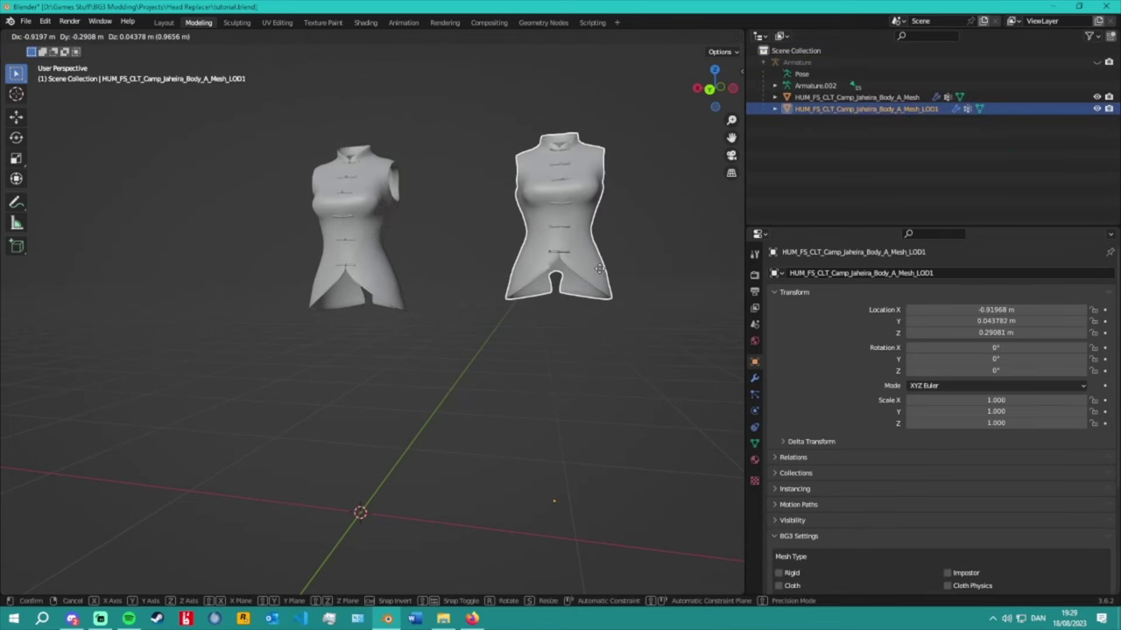
right_click(599, 269)
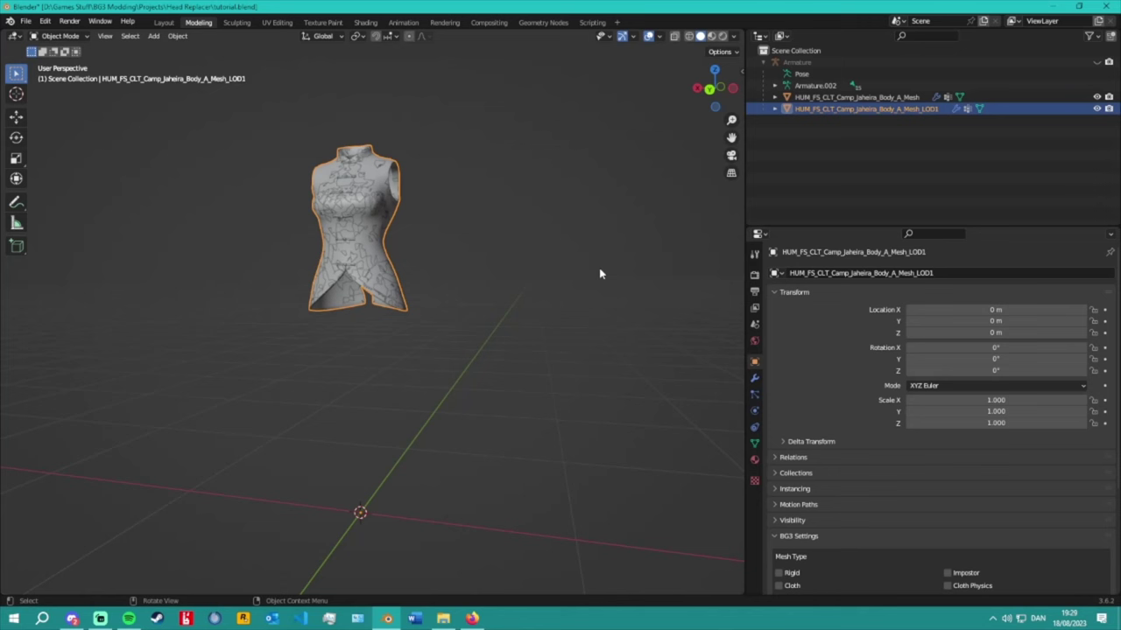
left_click(1096, 109)
Put HUM_FS_CLT_Camp_Jaheira_Body_A_Mesh into Weight Paint mode and display its vertex groups in an enlarged Properties editor.
left_click(893, 98)
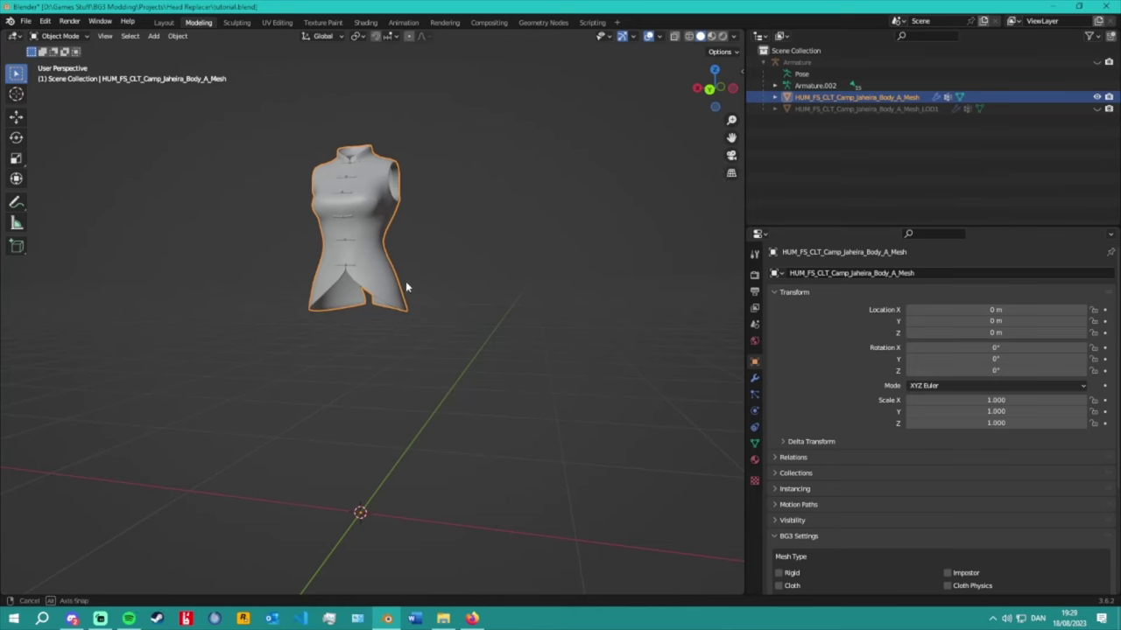
middle_click_drag(406, 281, 415, 292)
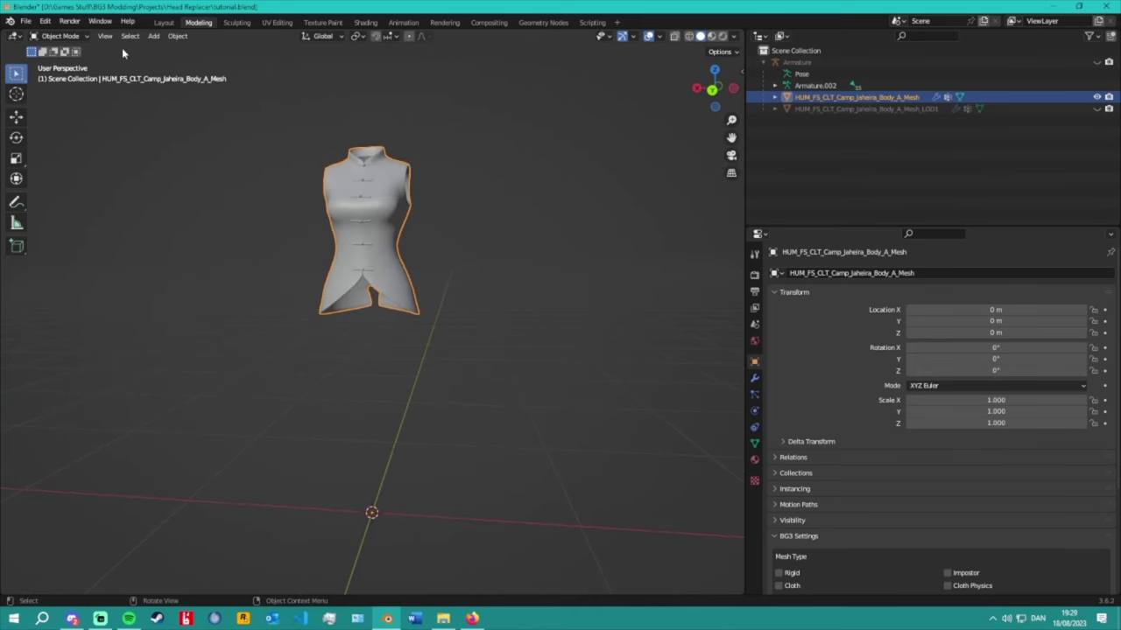
left_click(59, 36)
left_click(54, 89)
left_click(754, 443)
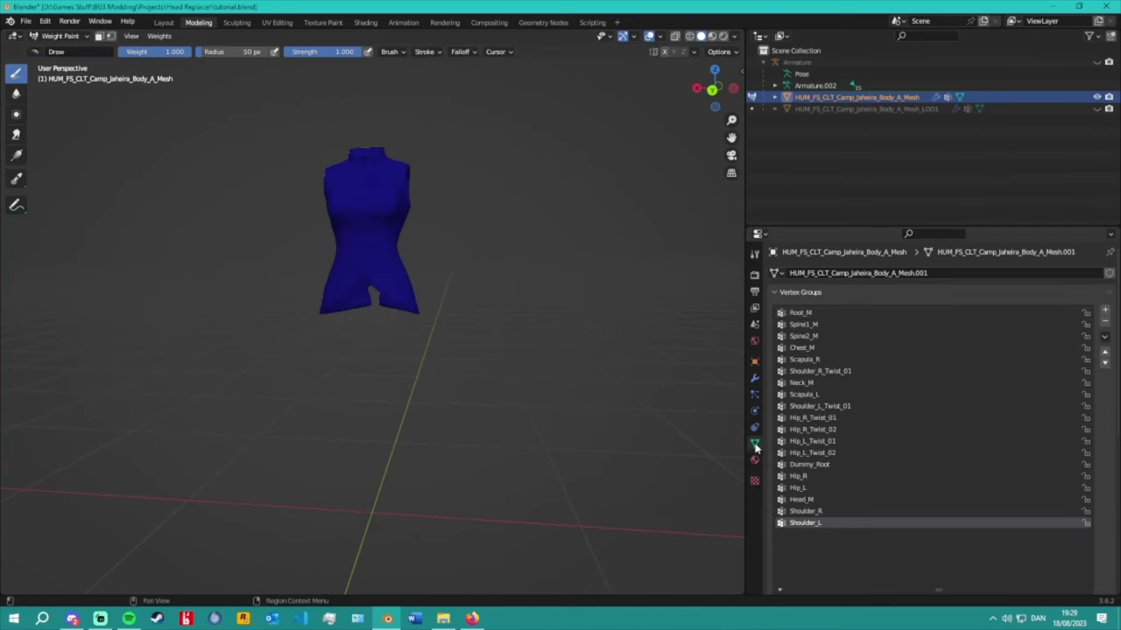
left_click_drag(768, 230, 771, 165)
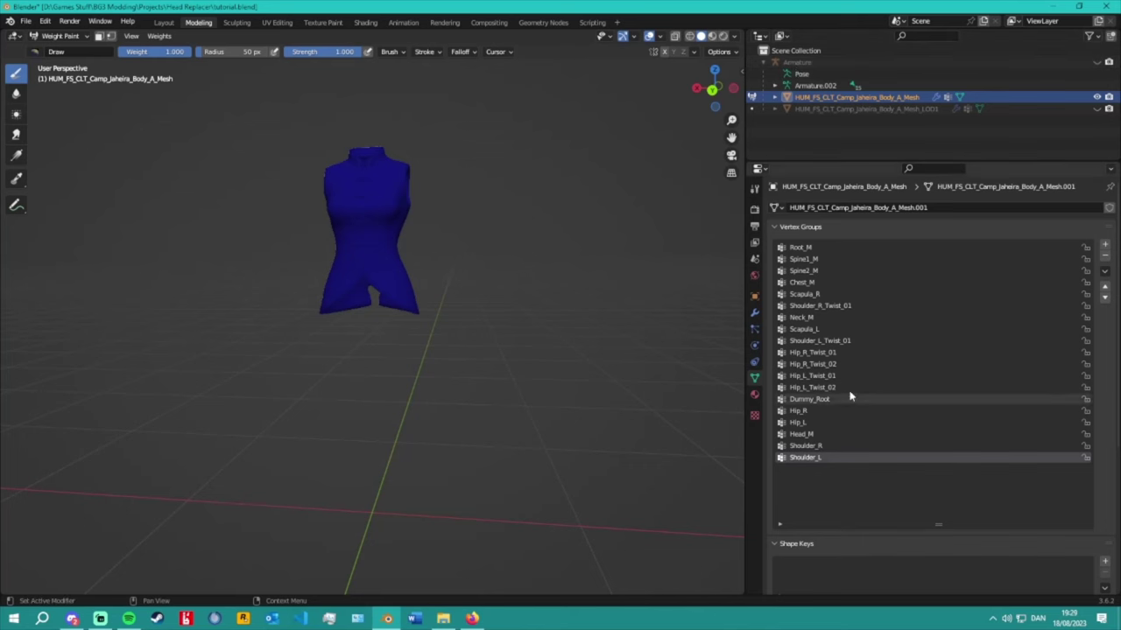
Display the Root_M vertex group's weights on the mesh and examine them from the front and side.
left_click(800, 248)
middle_click_drag(570, 270, 517, 265)
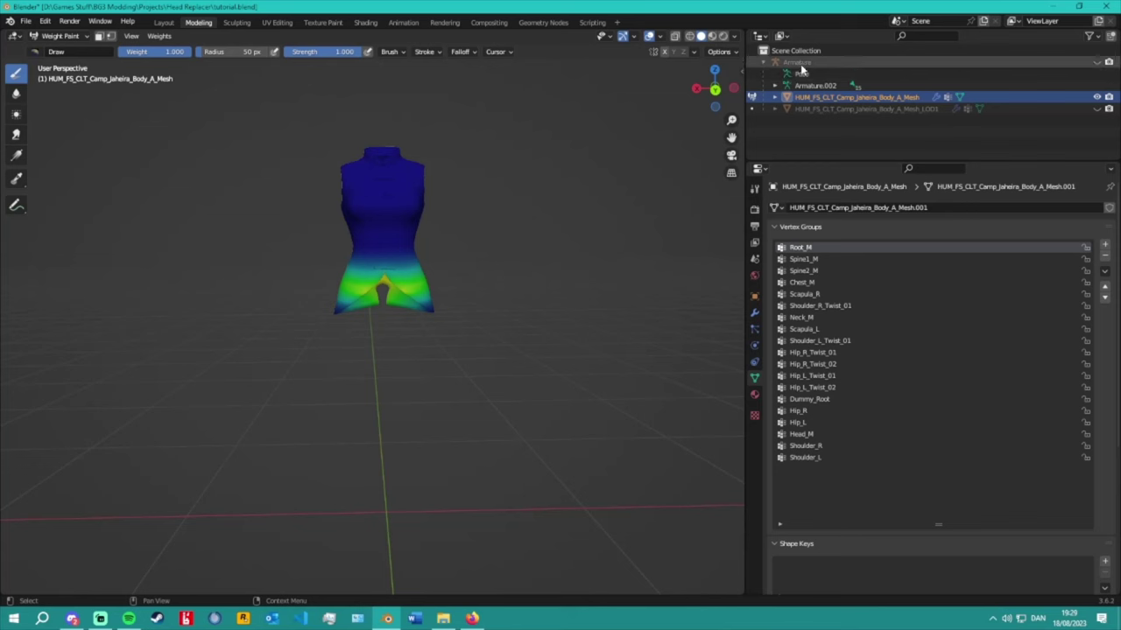
scroll(481, 253, "up", 1)
scroll(525, 238, "up", 3)
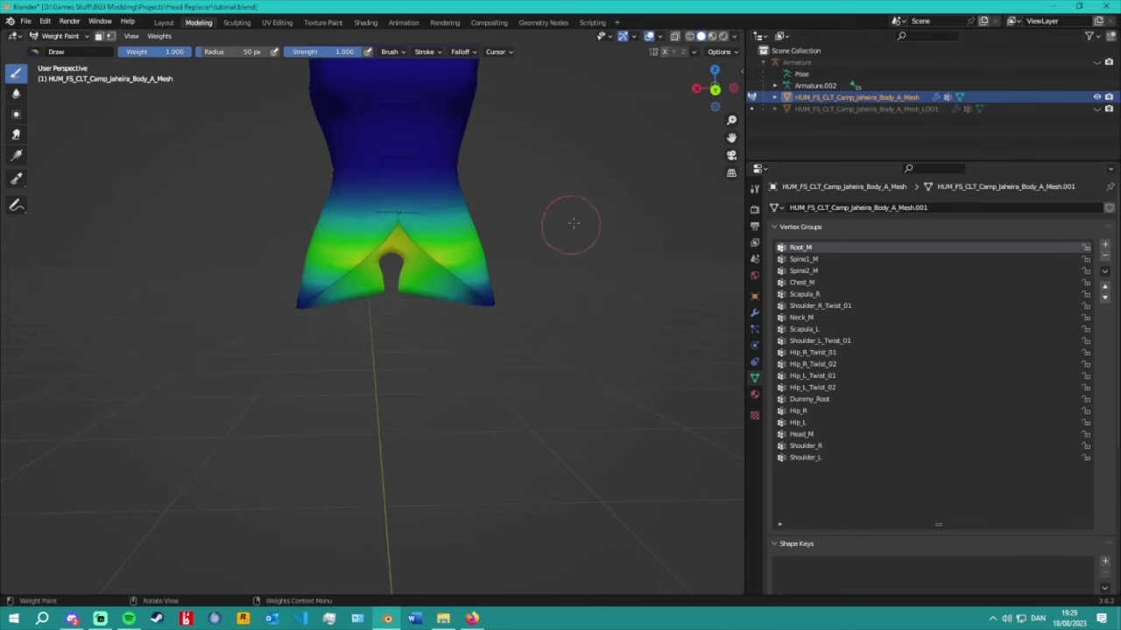
scroll(578, 218, "down", 3)
middle_click_drag(590, 268, 678, 298)
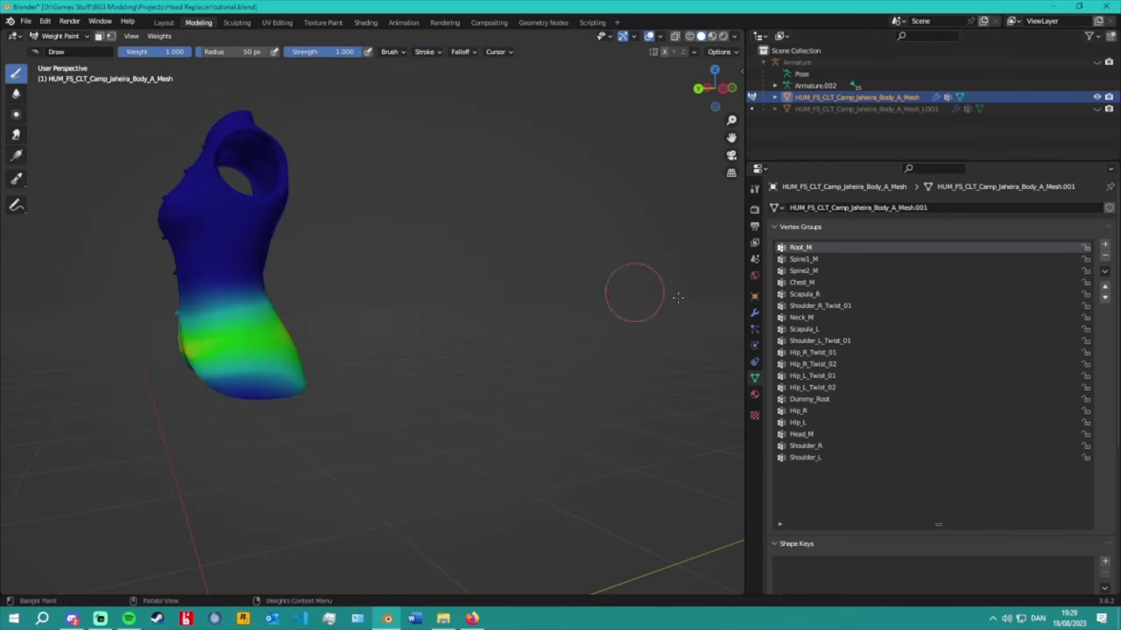
Display the Chest_M vertex group's weights on the mesh and examine them around the torso.
left_click(810, 282)
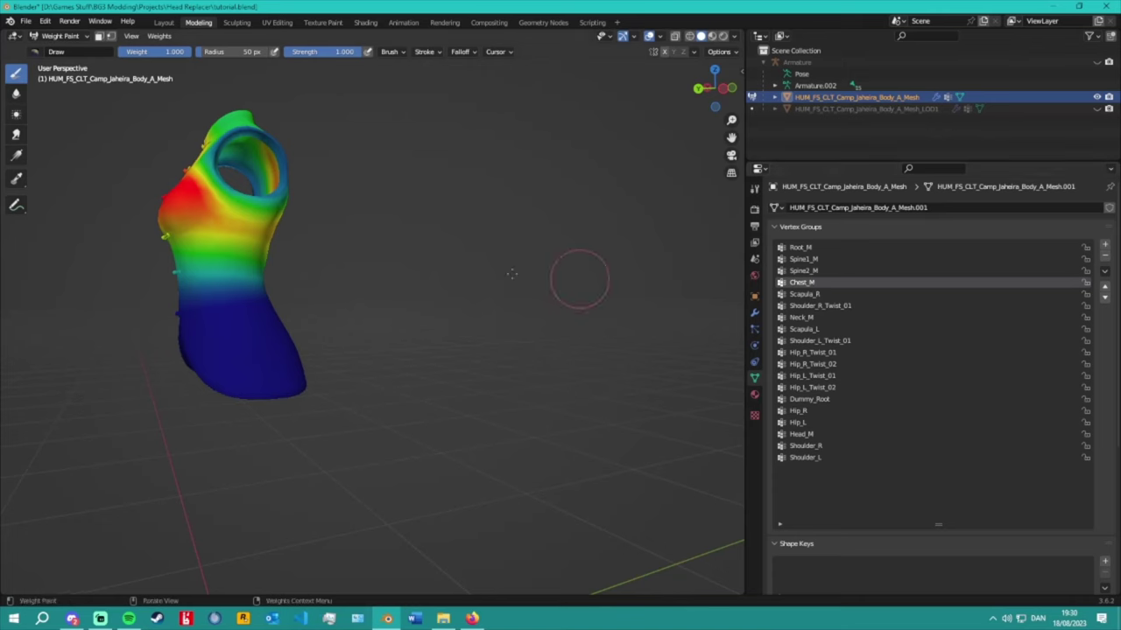
middle_click_drag(573, 282, 496, 266)
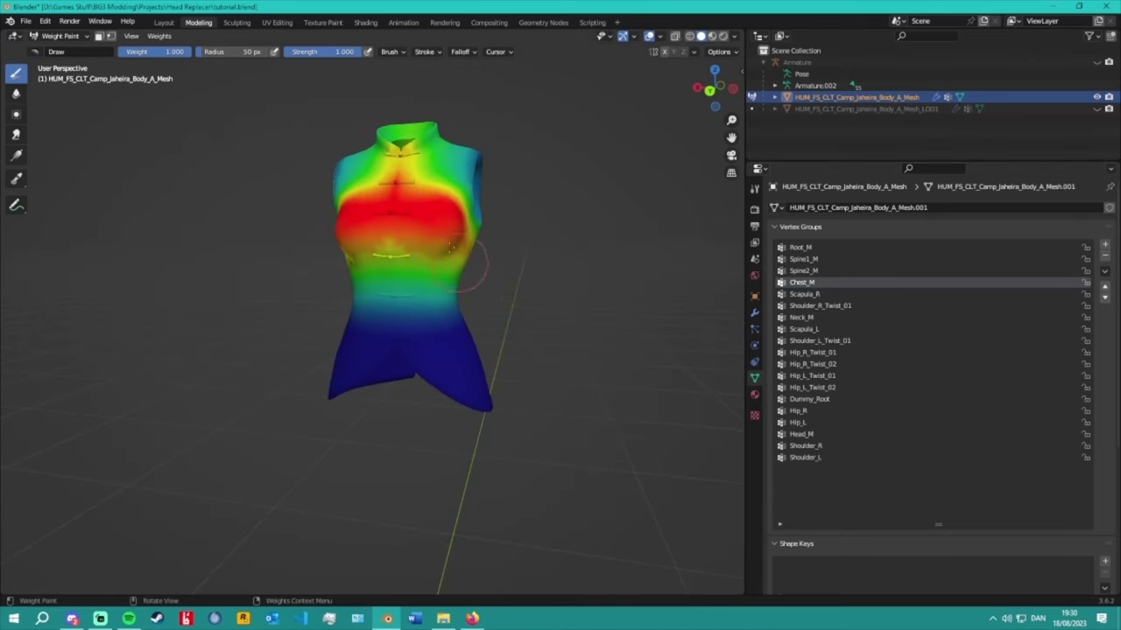
mouse_move(303, 192)
middle_mouse_down()
mouse_move(532, 185)
mouse_move(508, 216)
middle_mouse_up()
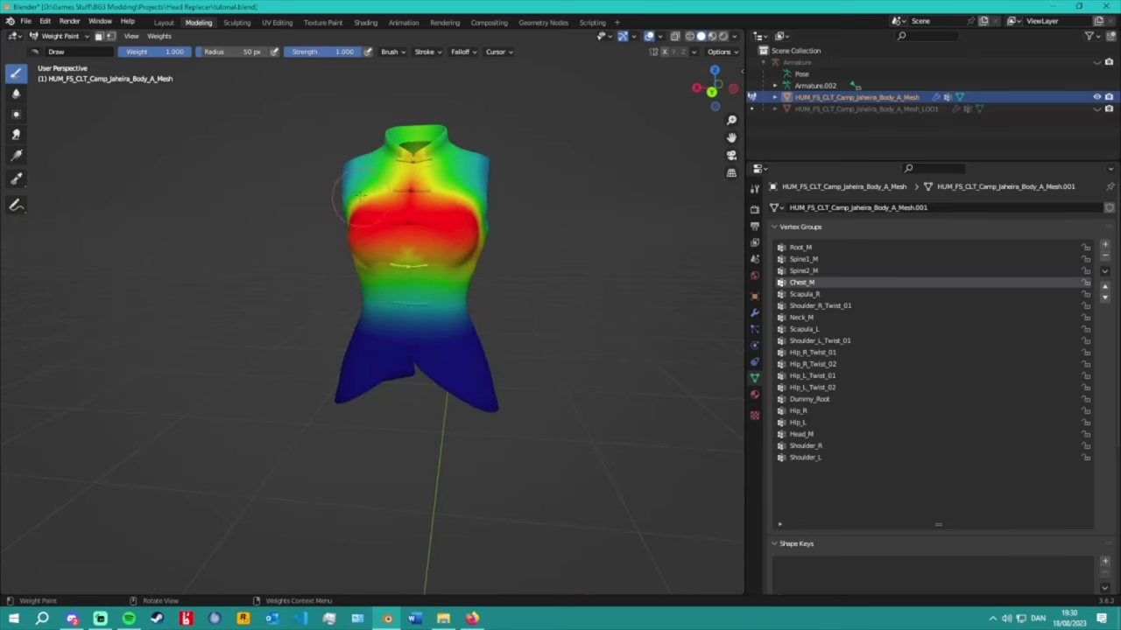
Return the mesh to Object Mode, unhide the armature and put it into Pose Mode.
left_click(62, 36)
left_click(63, 49)
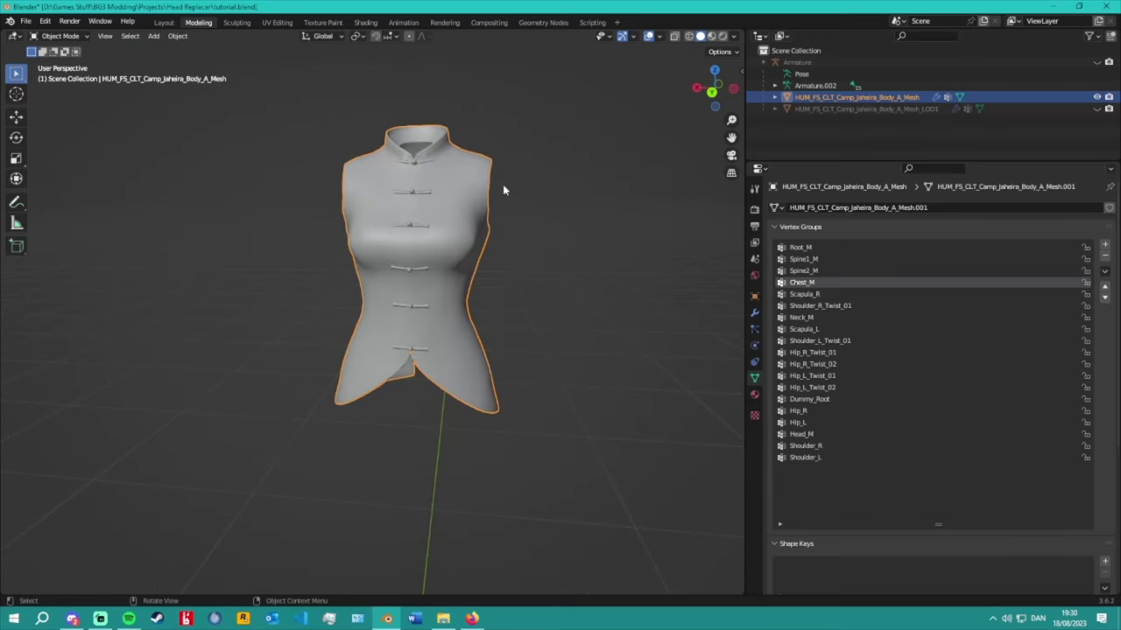
left_click(819, 62)
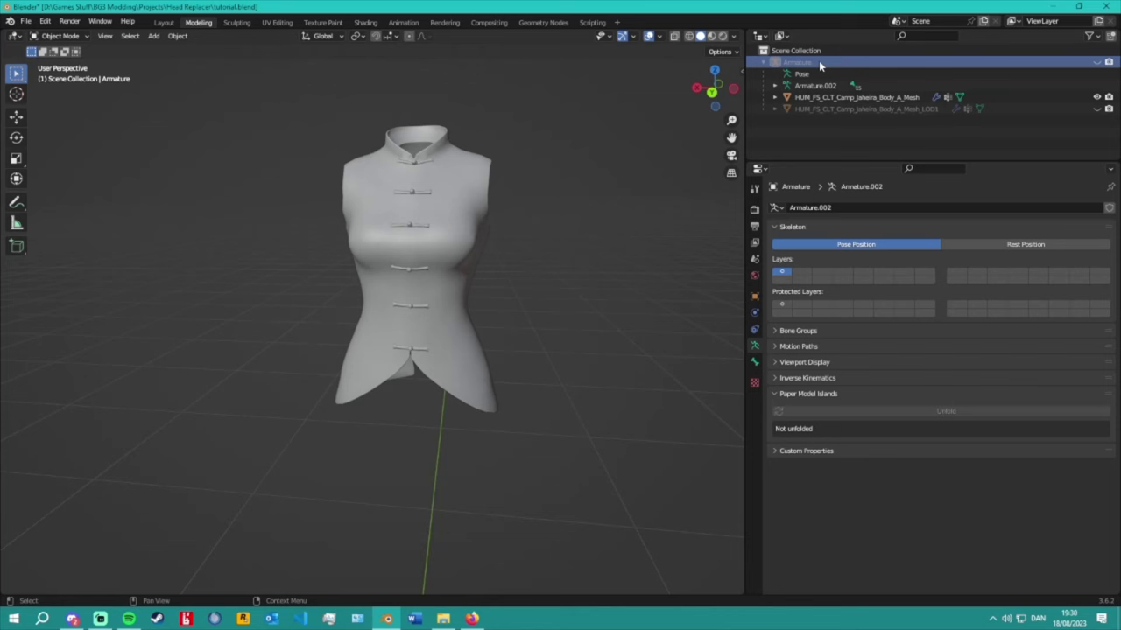
left_click(1097, 62)
left_click(61, 36)
left_click(60, 75)
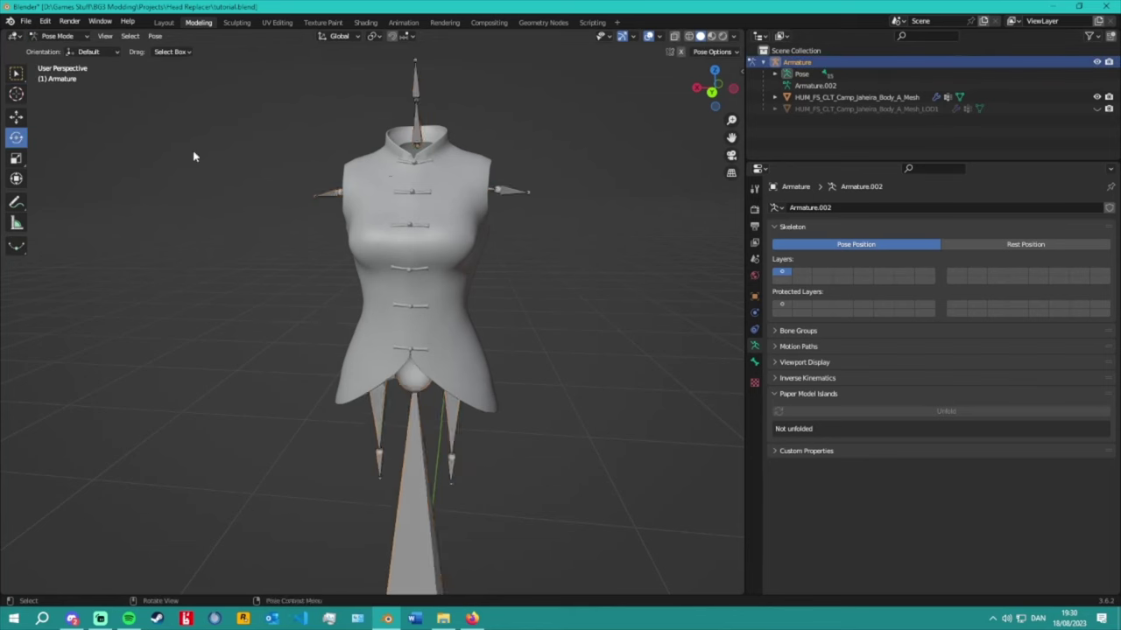
Try rotating the Chest_M bone about the X axis to test how the garment deforms, and cancel the rotation.
middle_click_drag(195, 150, 275, 257)
left_click(338, 294)
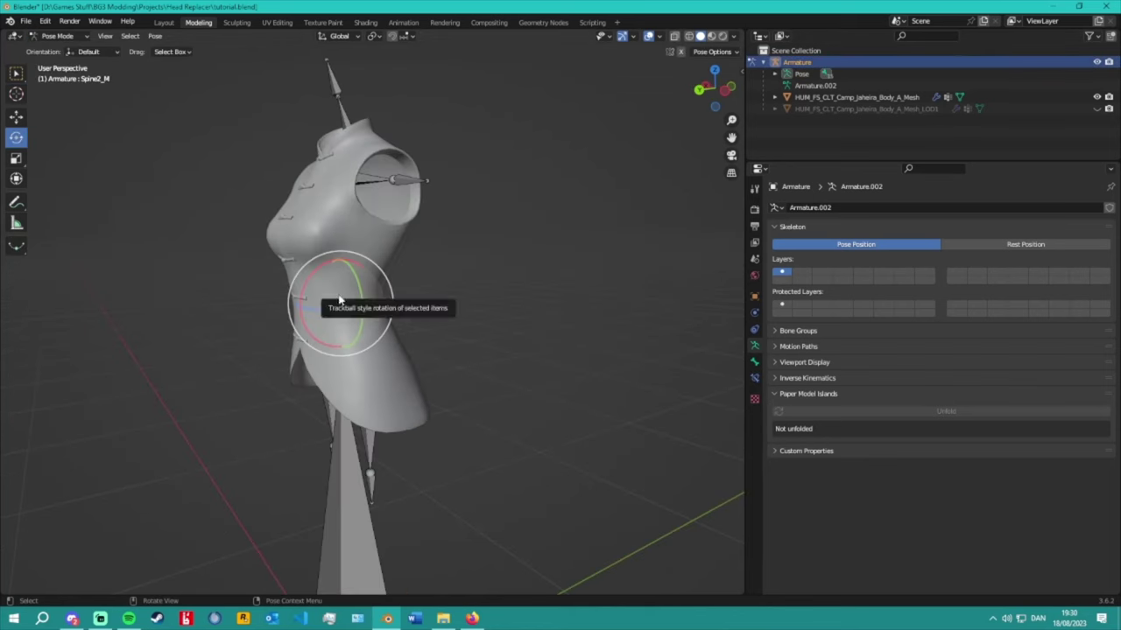
left_click(343, 278)
key("r")
key("x")
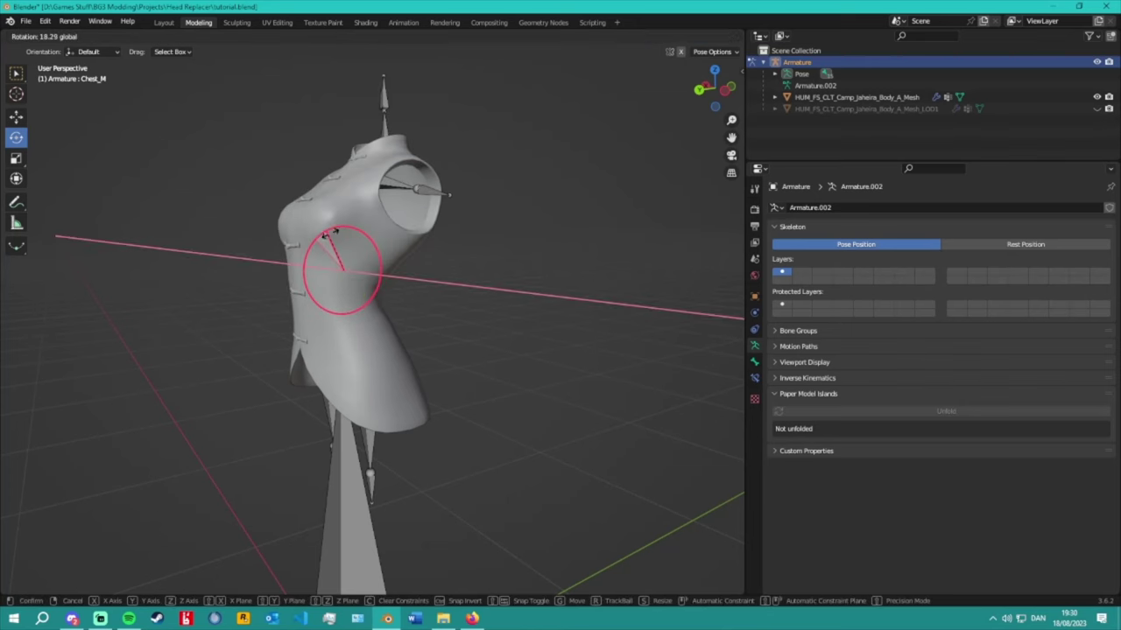
key("Escape")
Leave Pose Mode and put HUM_FS_CLT_Camp_Jaheira_Body_A_Mesh into Weight Paint mode with the Chest_M weights displayed.
left_click(57, 36)
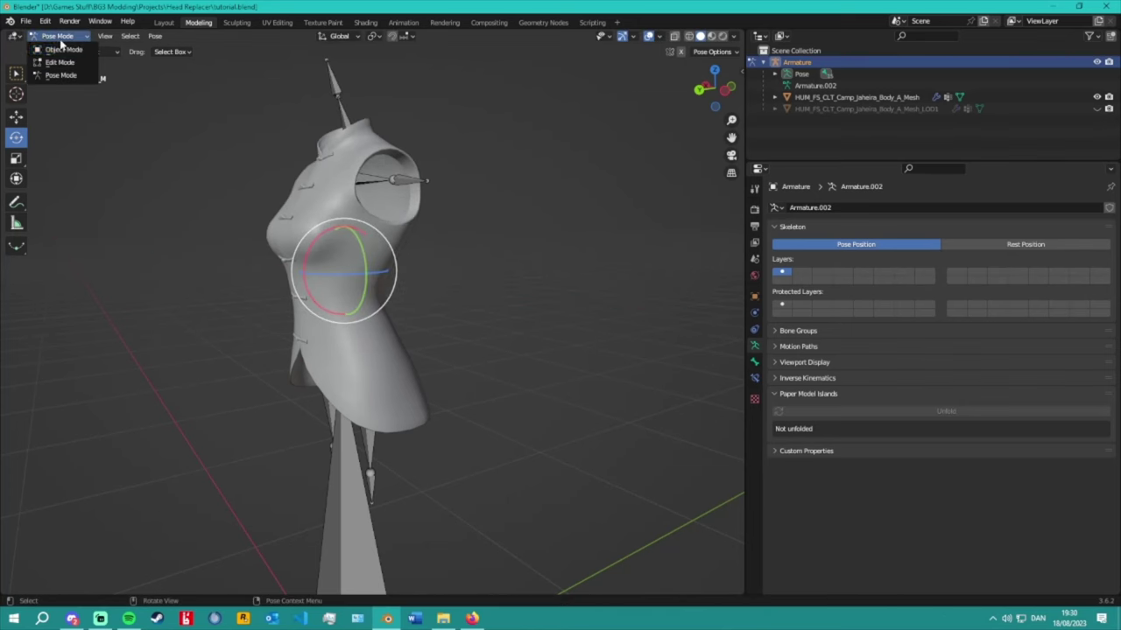
left_click(60, 46)
left_click(303, 209)
left_click(57, 36)
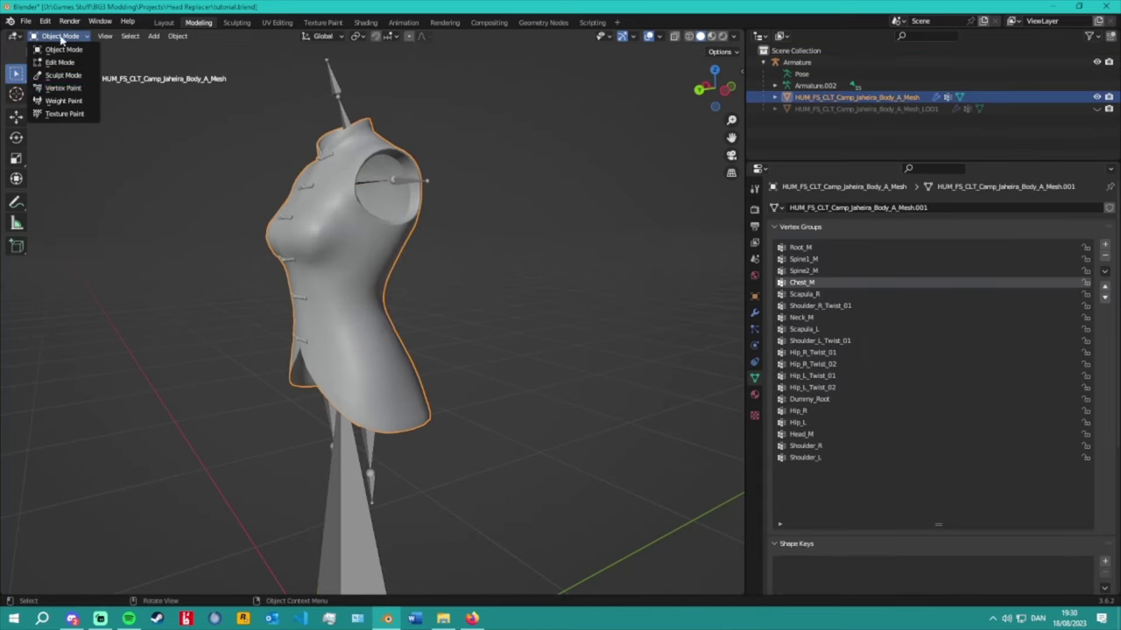
left_click(57, 114)
middle_click_drag(526, 263, 605, 250)
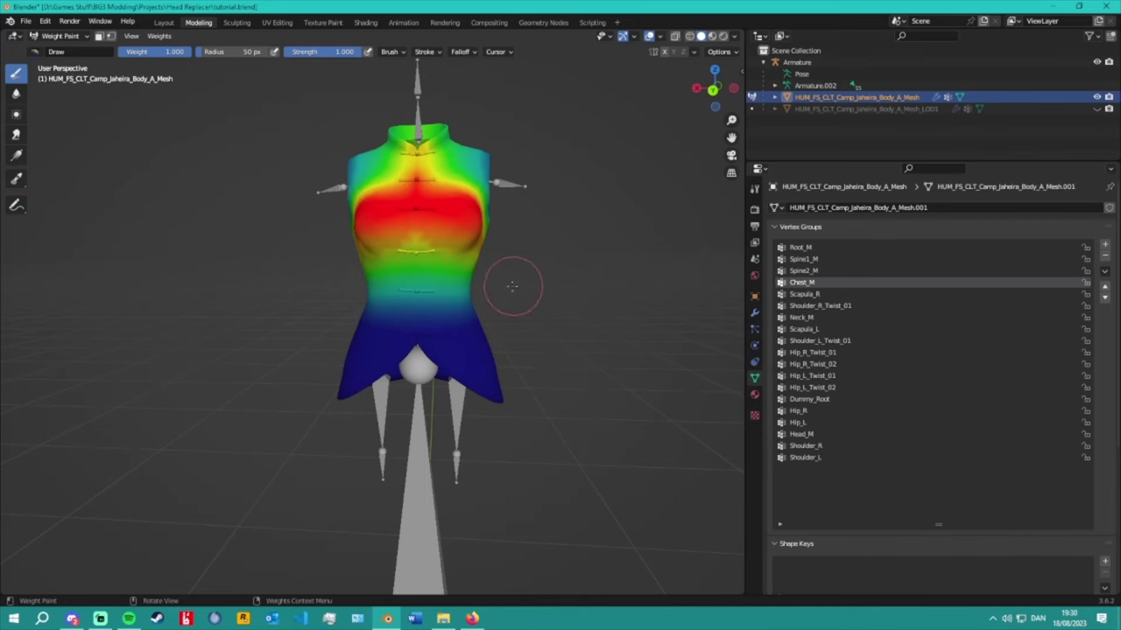
middle_click_drag(471, 315, 394, 304)
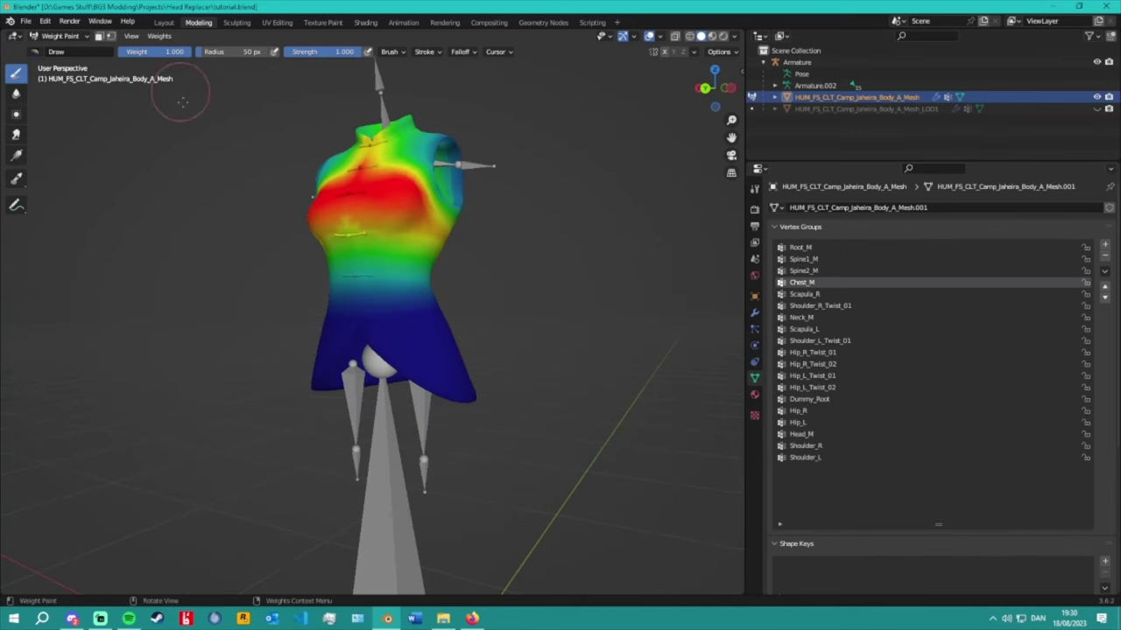
Set the Draw brush radius to 157 px and paint full Chest_M weight over the lower part of the garment.
key("KP_1")
left_click_drag(251, 53, 266, 53)
left_click_drag(494, 360, 355, 394)
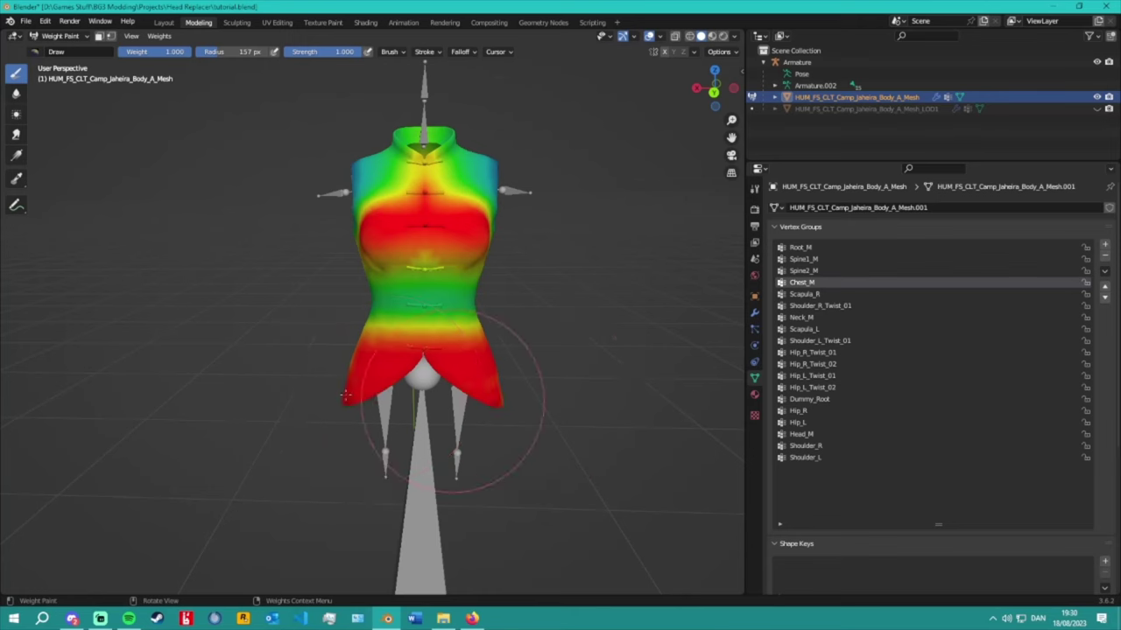
mouse_move(455, 403)
middle_mouse_down()
mouse_move(546, 400)
mouse_move(422, 364)
mouse_move(508, 351)
middle_mouse_up()
mouse_move(284, 331)
left_mouse_down()
mouse_move(305, 351)
mouse_move(206, 354)
mouse_move(261, 369)
left_mouse_up()
mouse_move(372, 365)
middle_mouse_down()
mouse_move(478, 361)
mouse_move(488, 412)
mouse_move(525, 401)
middle_mouse_up()
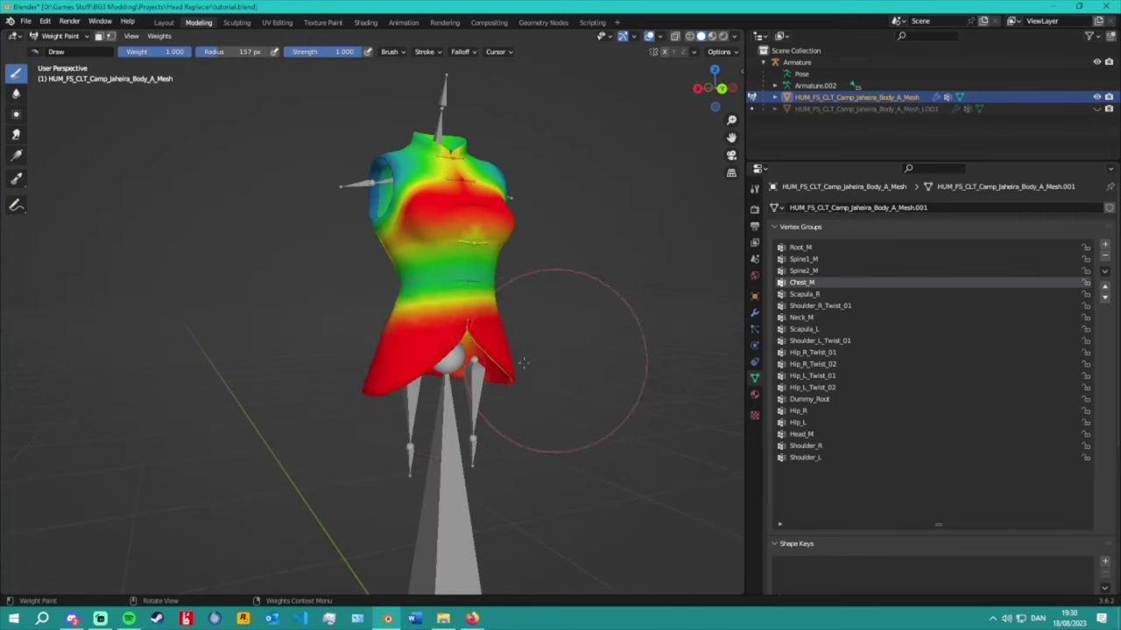
Return to Object Mode, select the armature and switch it to Pose Mode.
left_click(56, 36)
left_click(57, 49)
left_click(433, 94)
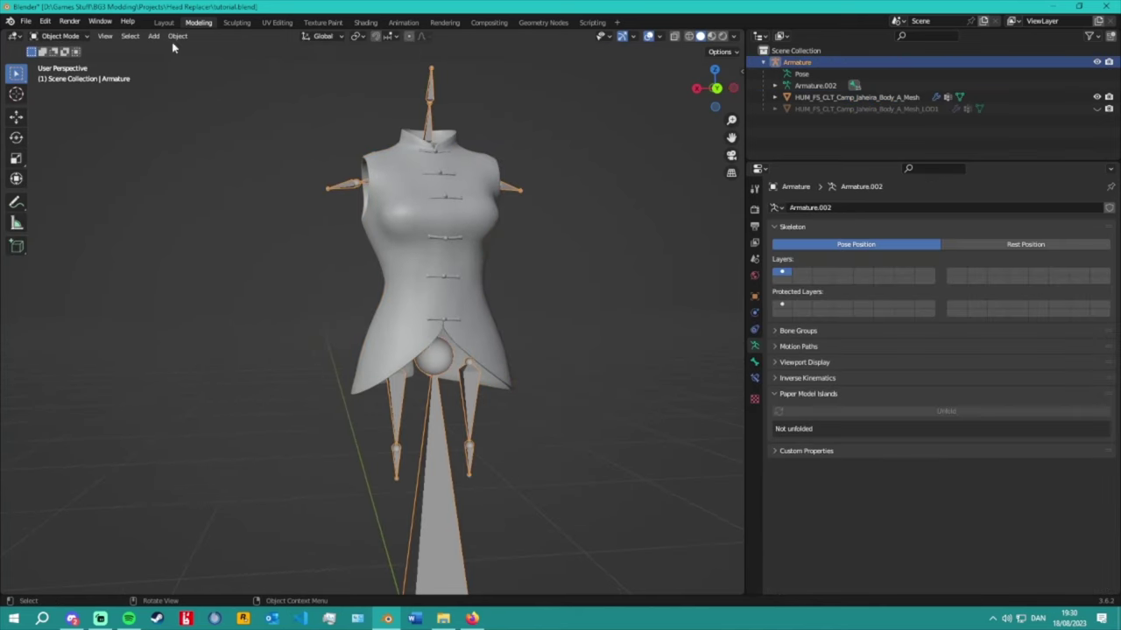
left_click(60, 38)
left_click(61, 75)
middle_click_drag(270, 213, 190, 218)
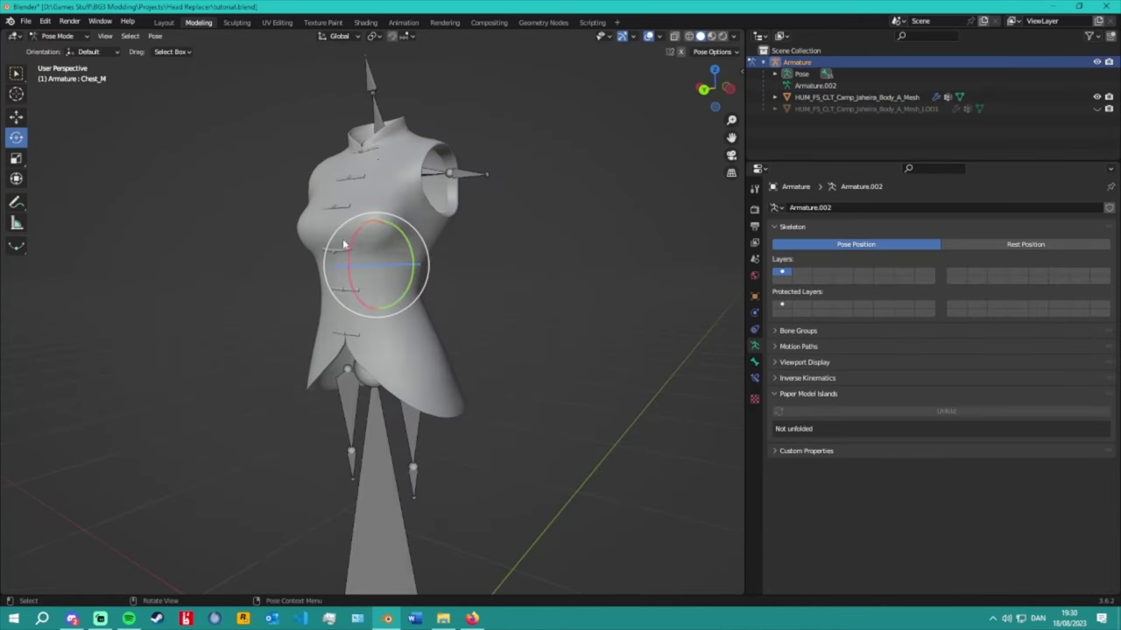
Try rotating the Chest_M bone to test the painted weights, and undo the rotation.
middle_click_drag(396, 243, 376, 244)
left_click_drag(341, 256, 374, 220)
key("ctrl+z")
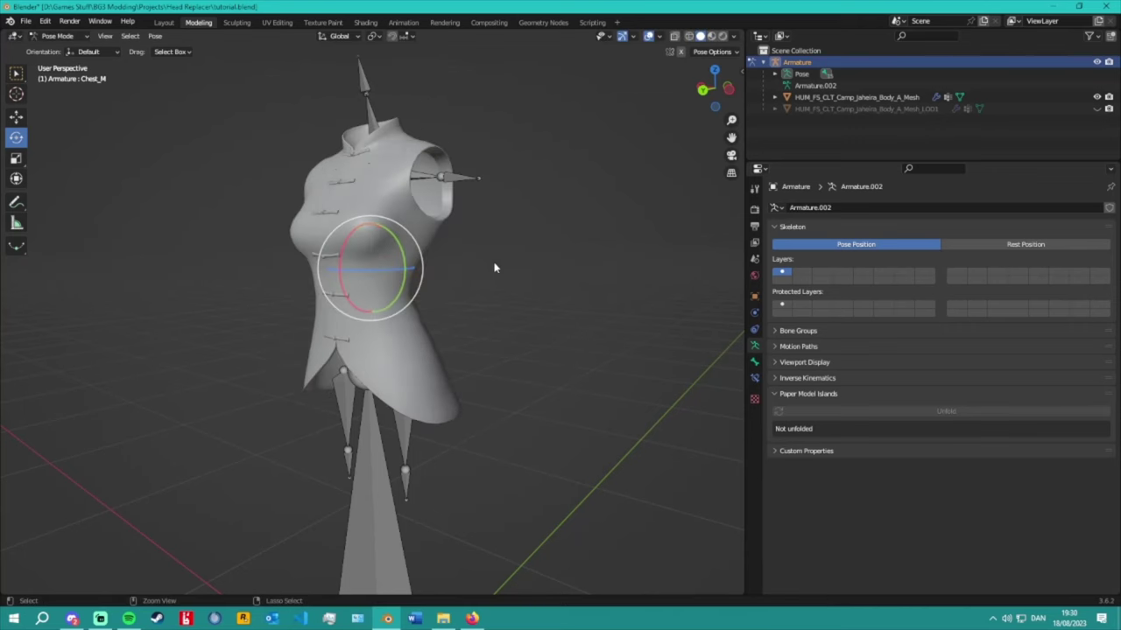
Undo back to the mesh's Weight Paint mode, inspect the garment's weights and return the mesh to Object Mode.
middle_click_drag(494, 268, 374, 258)
key("ctrl+z")
key("ctrl+z")
key("ctrl+Tab")
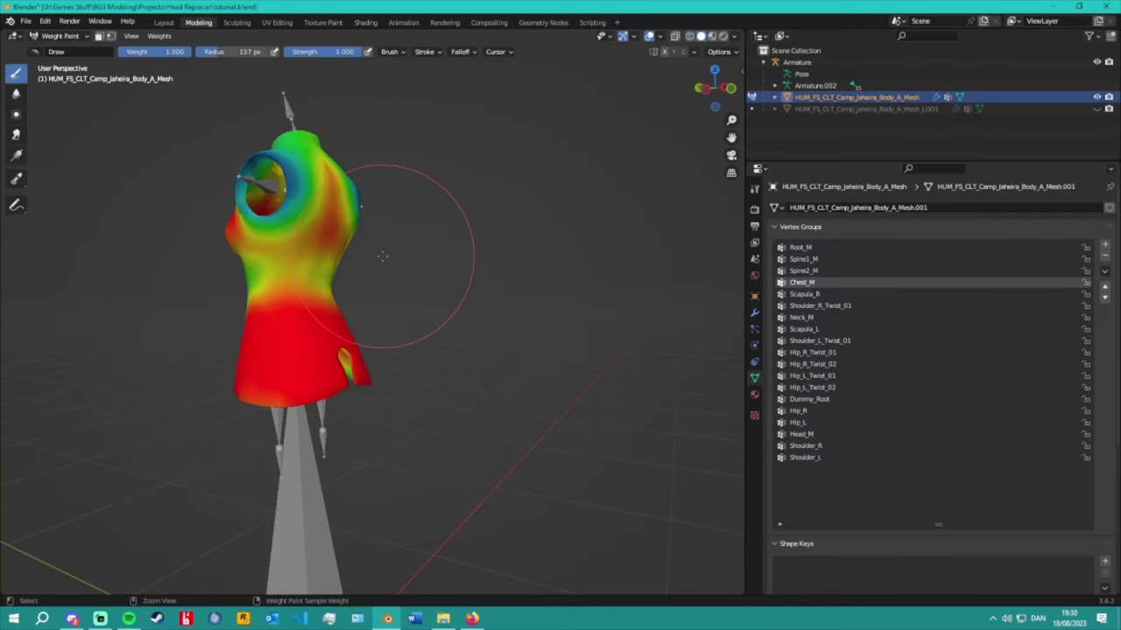
middle_click_drag(381, 256, 563, 254)
key("ctrl+Tab")
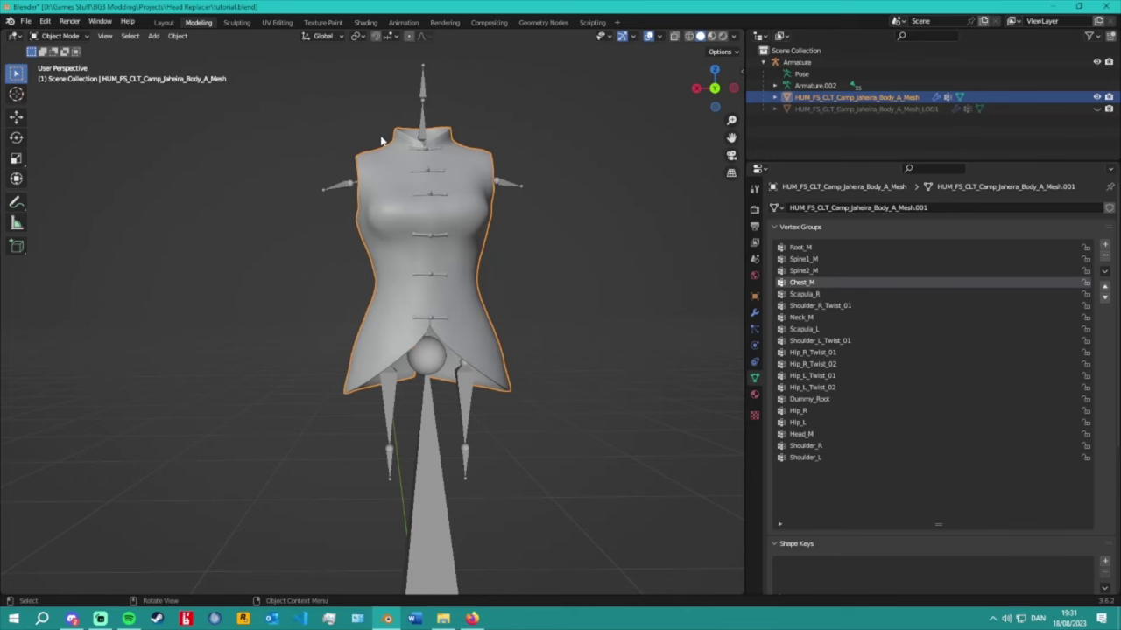
Select the armature, then reselect HUM_FS_CLT_Camp_Jaheira_Body_A_Mesh to compare the bones with the vertex groups.
left_click(420, 117)
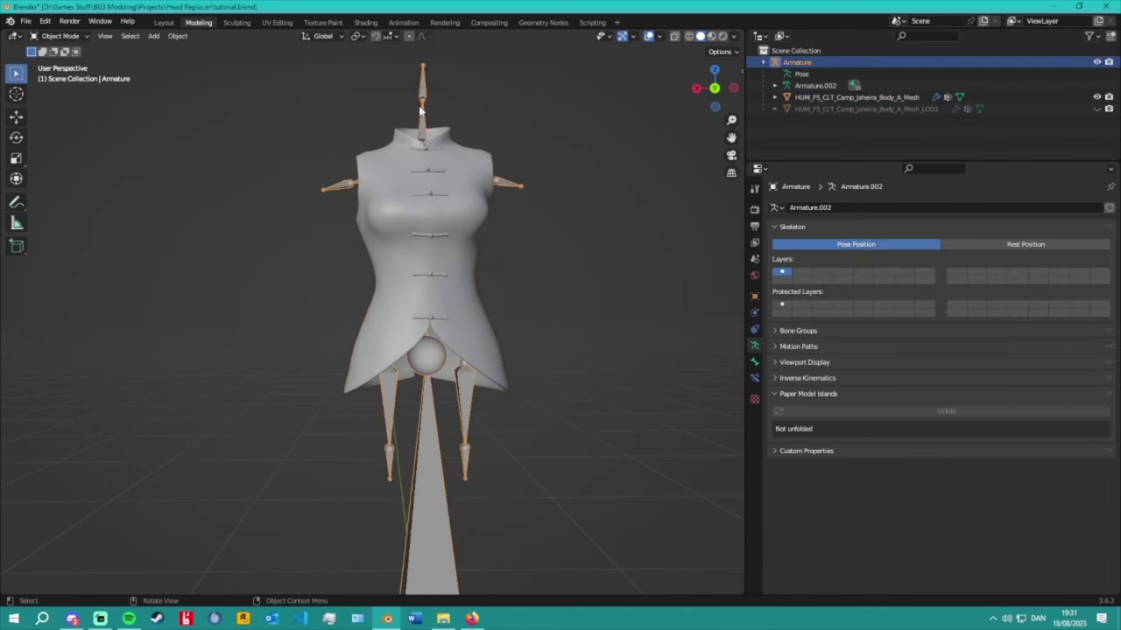
left_click(799, 98)
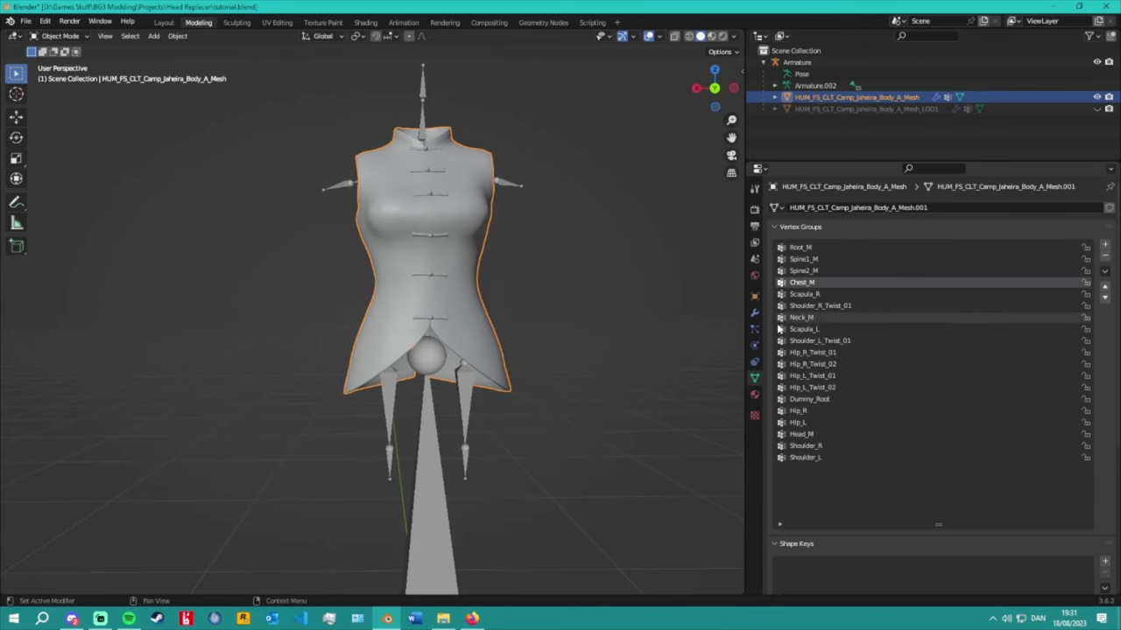
mouse_move(516, 323)
middle_mouse_down()
mouse_move(375, 344)
mouse_move(472, 356)
mouse_move(572, 341)
mouse_move(517, 317)
mouse_move(520, 344)
middle_mouse_up()
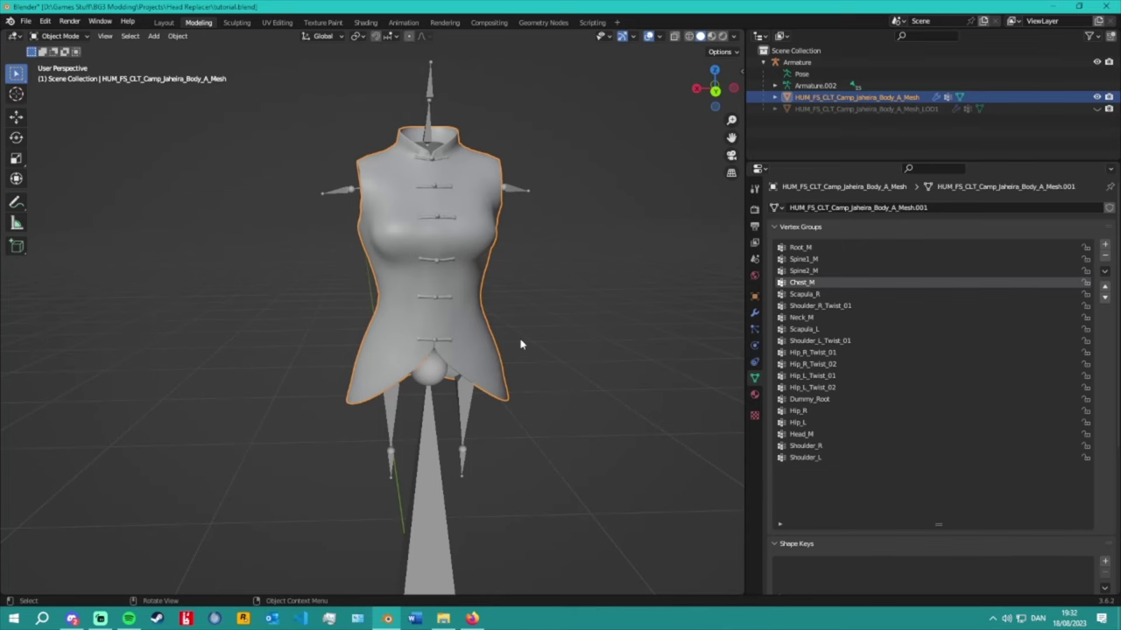
middle_click_drag(520, 345, 720, 343)
mouse_move(623, 312)
middle_mouse_down()
mouse_move(633, 310)
mouse_move(625, 324)
middle_mouse_up()
scroll(623, 322, "down", 2)
middle_click_drag(624, 321, 627, 317)
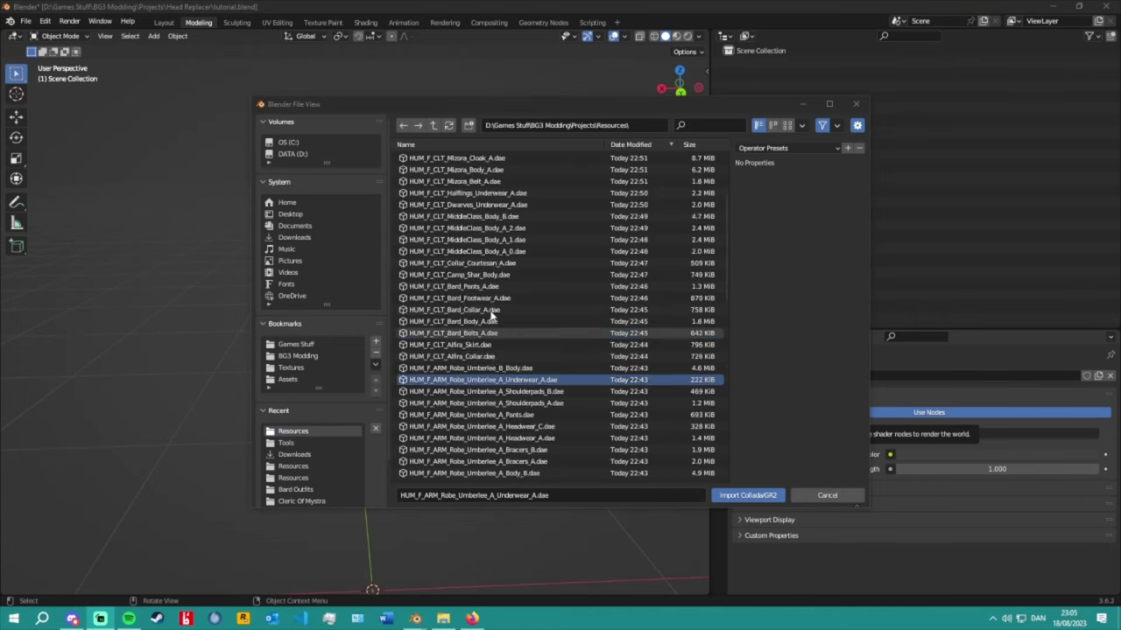
Look through the extracted outfit models in the Resources folder for pieces to import.
scroll(493, 315, "up", 4)
scroll(494, 263, "down", 15)
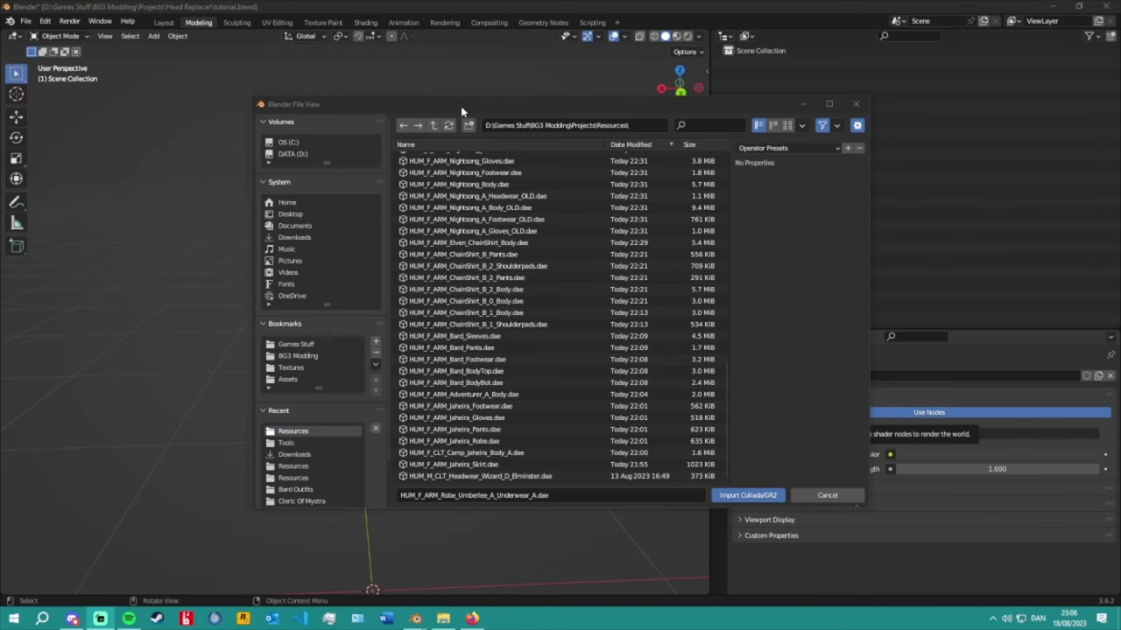
scroll(543, 294, "up", 9)
scroll(543, 294, "up", 8)
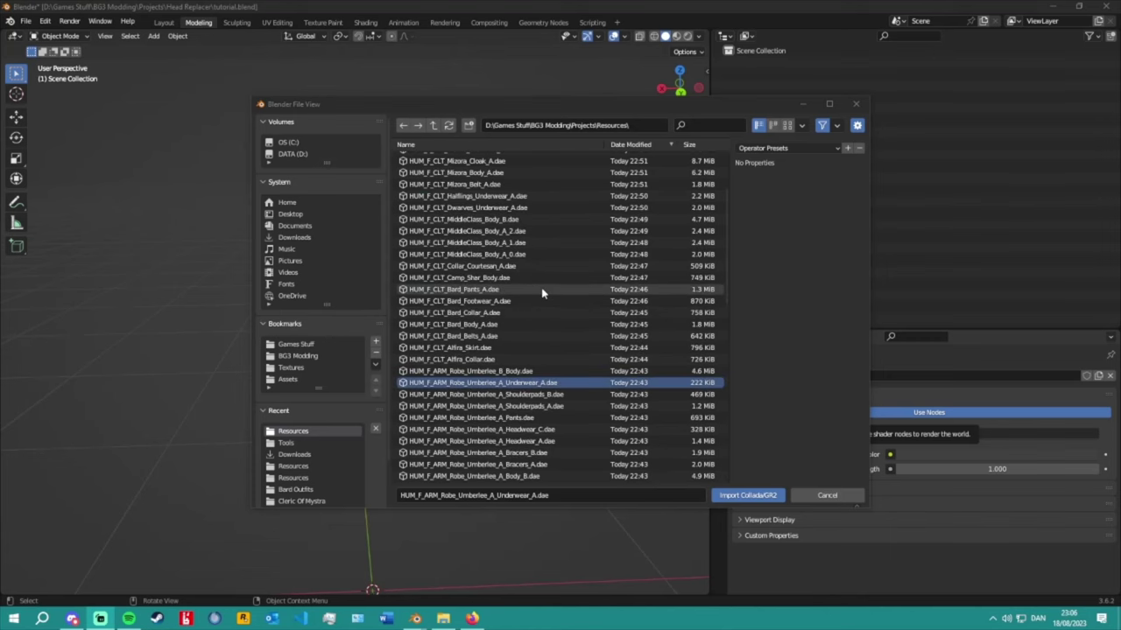
scroll(542, 293, "down", 16)
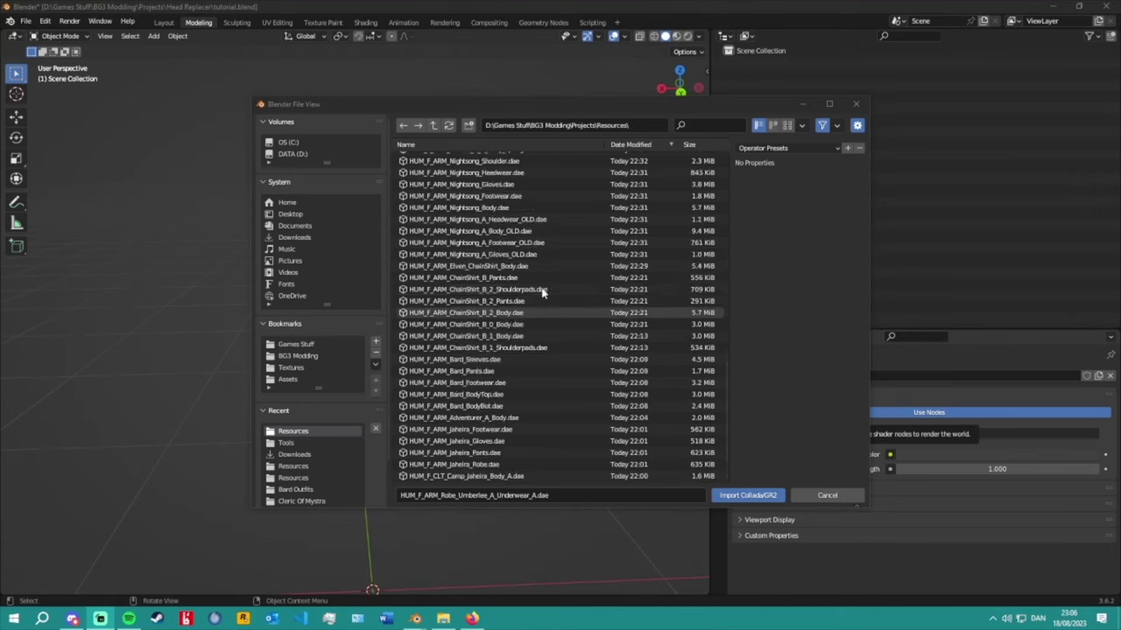
scroll(542, 293, "up", 15)
left_click(543, 293)
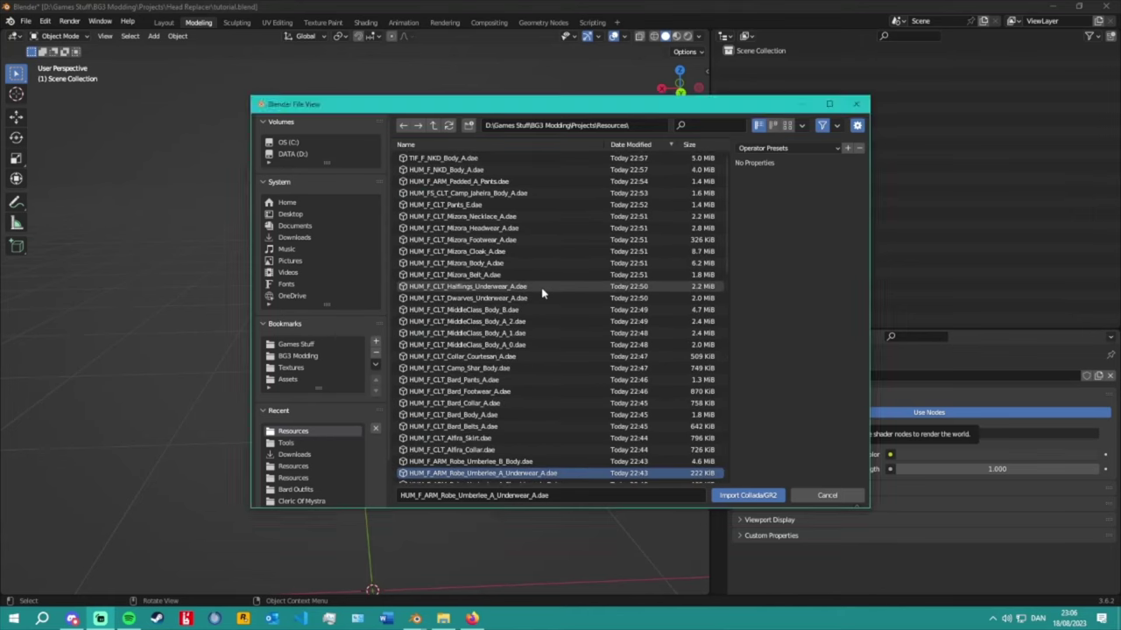
left_click(542, 289)
left_click(538, 323)
Choose HUM_F_ARM_Robe_Shar_Skirt.dae from the Resources folder and import it into the scene.
scroll(539, 327, "down", 4)
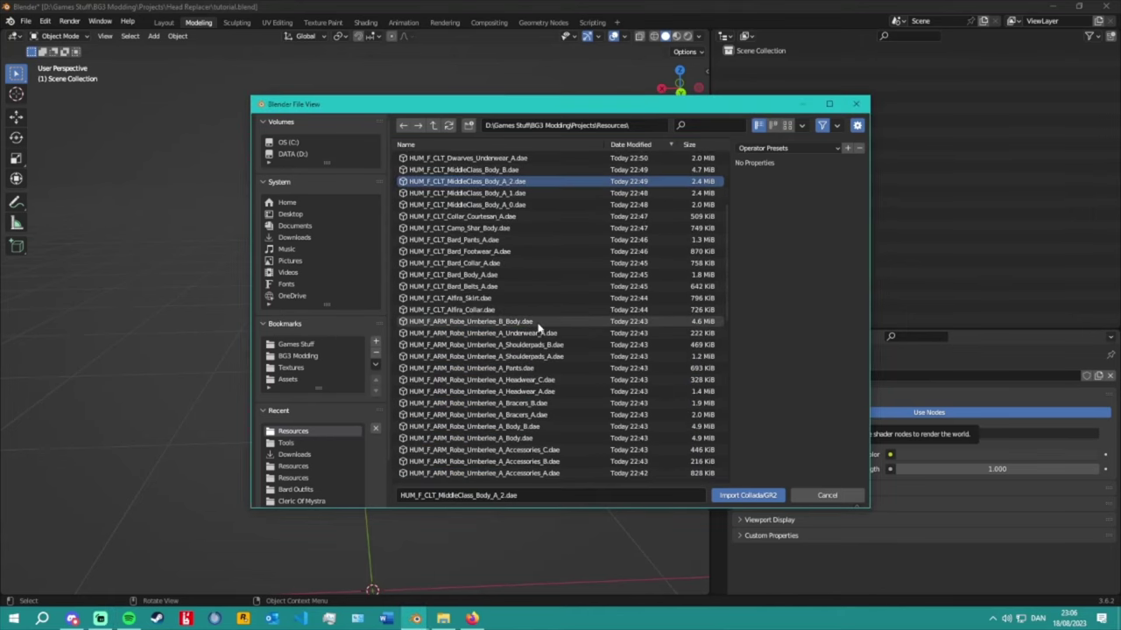
left_click(538, 322)
left_click(546, 298)
left_click(555, 286)
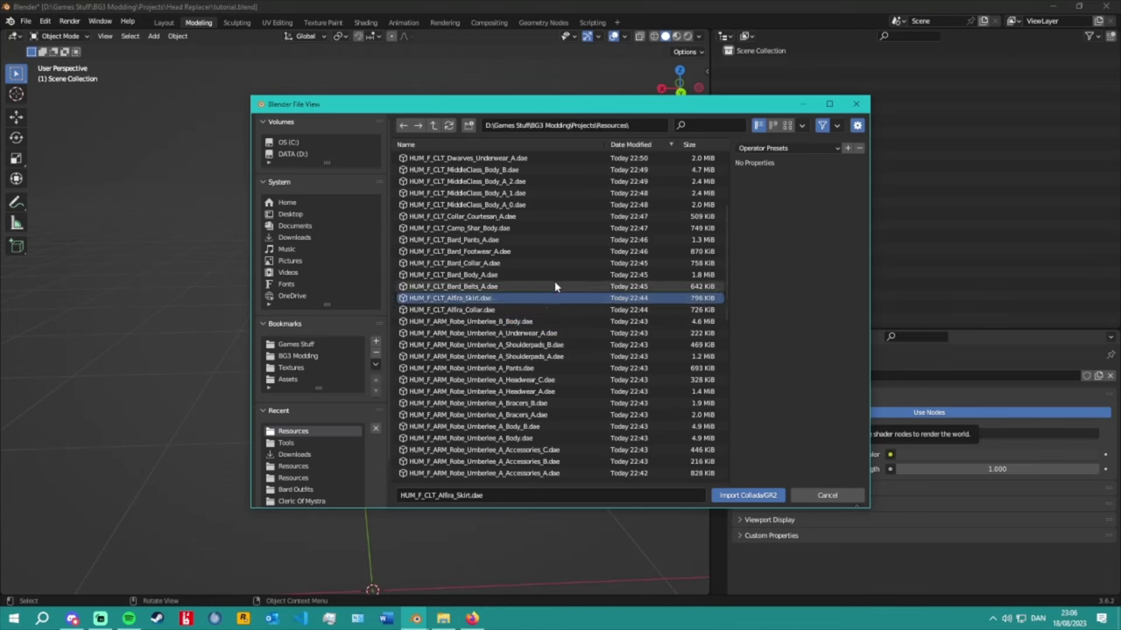
left_click(555, 276)
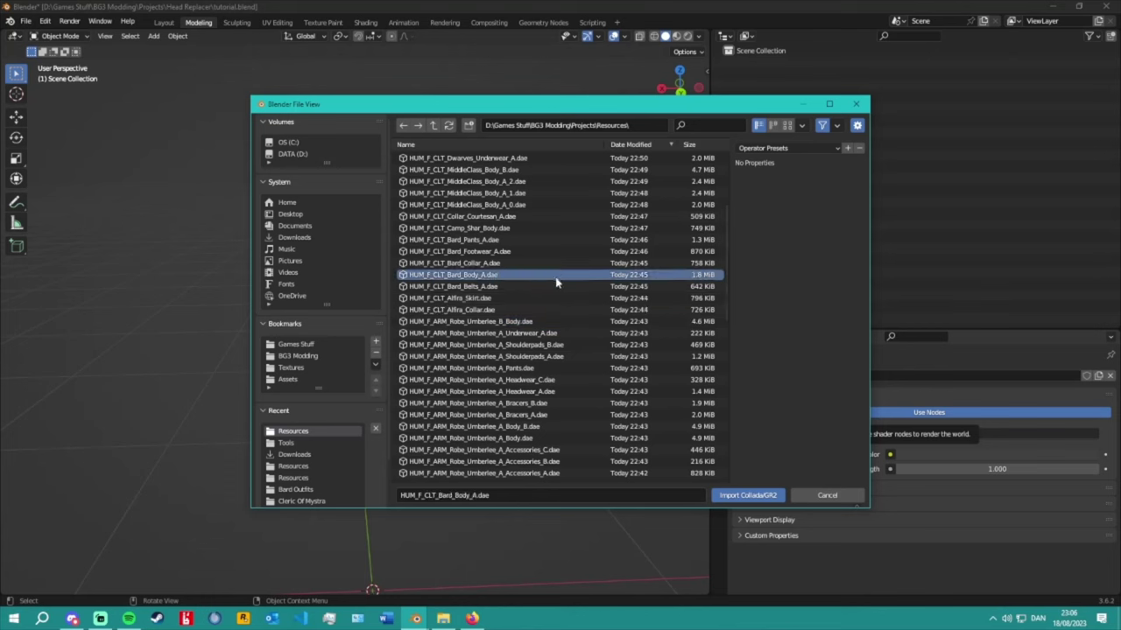
left_click(534, 321)
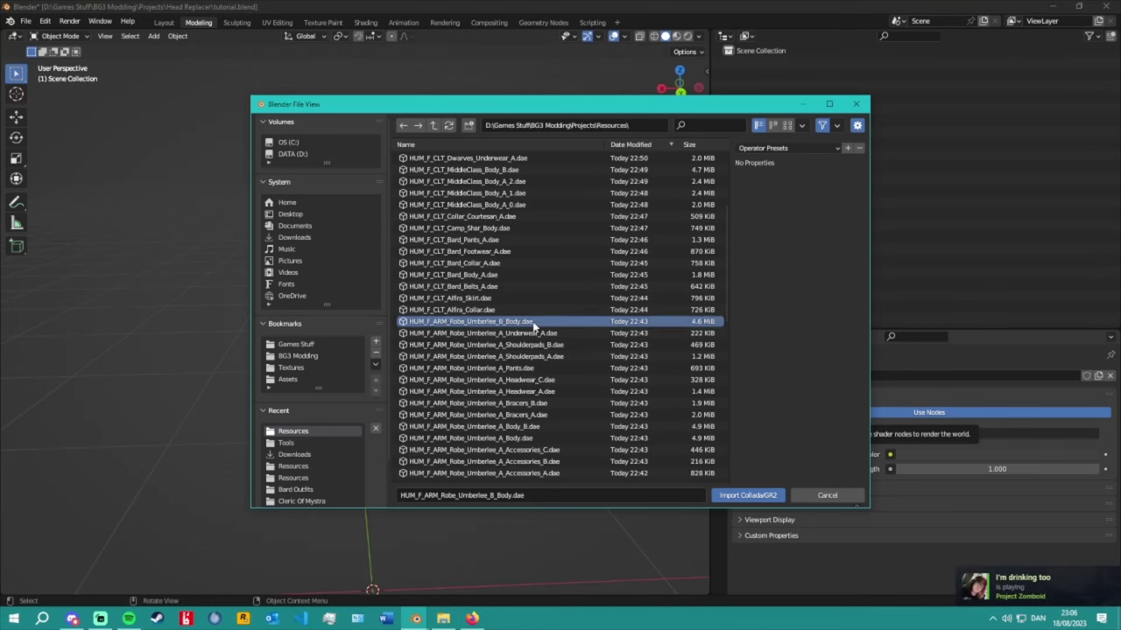
scroll(532, 323, "down", 8)
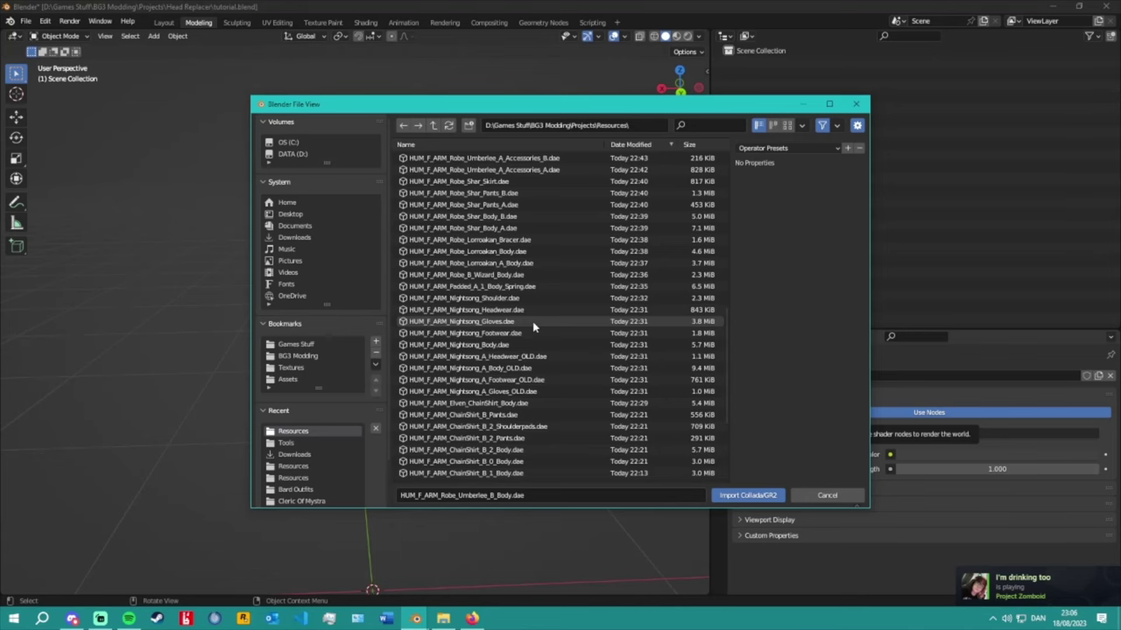
scroll(533, 321, "down", 3)
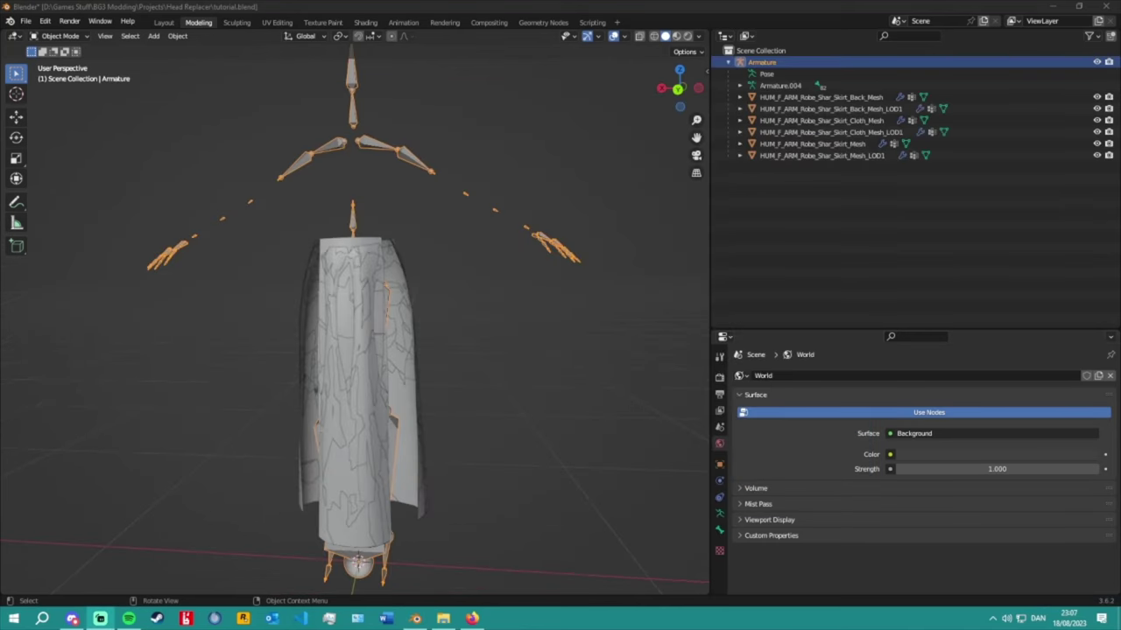
Hide the three LOD1 meshes of the Shar skirt: back, cloth and main skirt.
middle_click_drag(490, 342, 469, 289)
left_click(1096, 109)
left_click(1096, 131)
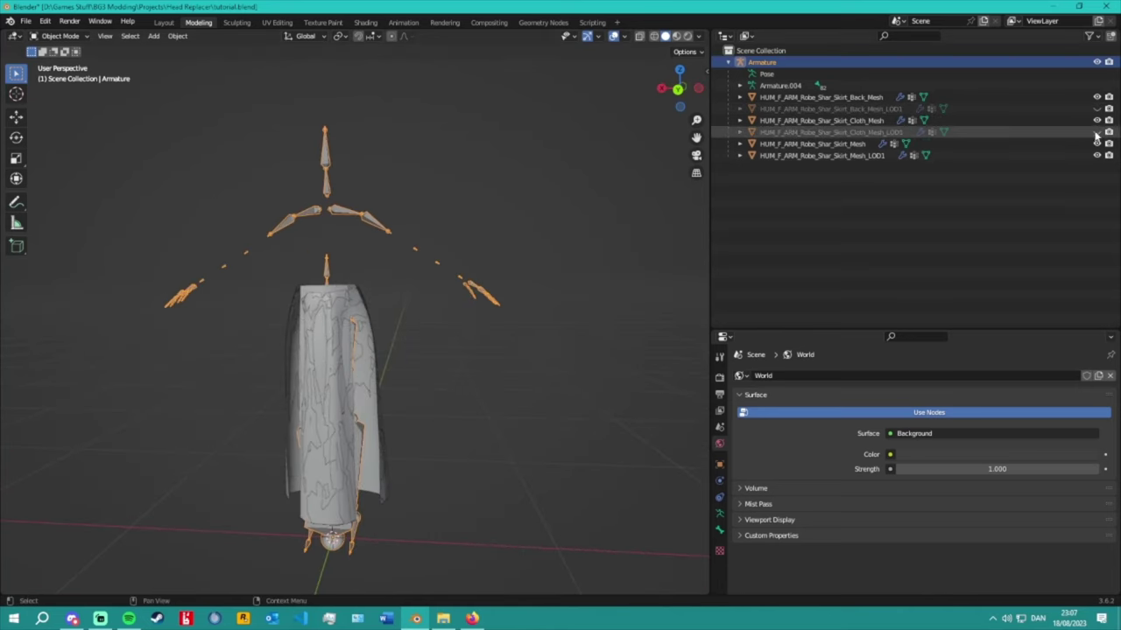
left_click(1096, 155)
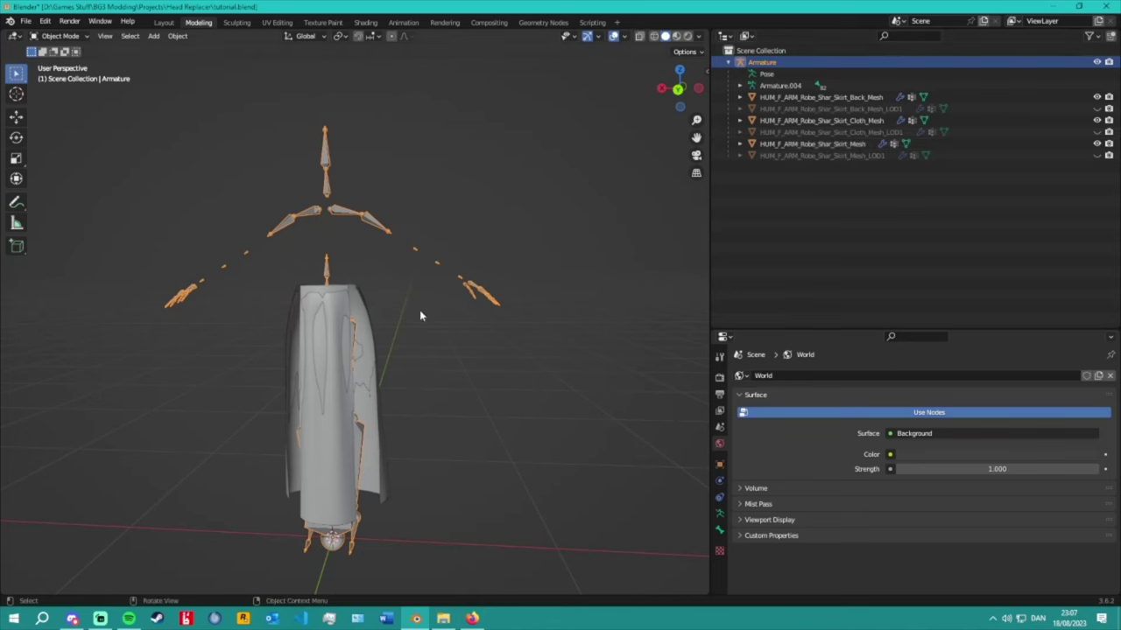
Try hiding the skirt's cloth mesh and moving the main and cloth meshes aside to compare them, restoring visibility and cancelling both moves.
left_click(1096, 120)
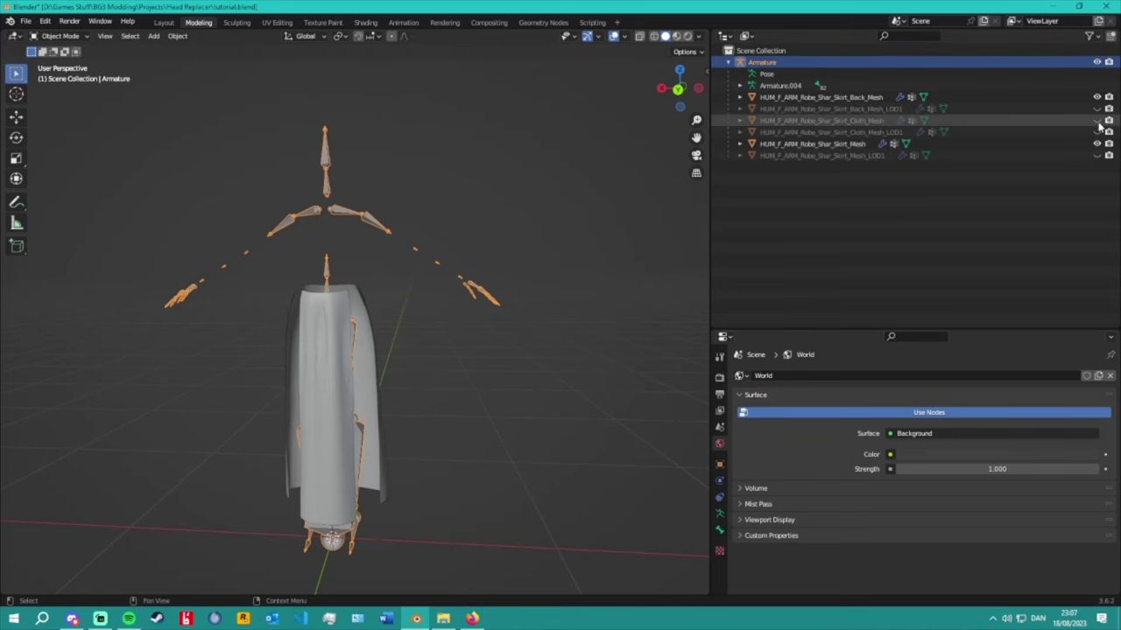
left_click(870, 120)
left_click(1096, 120)
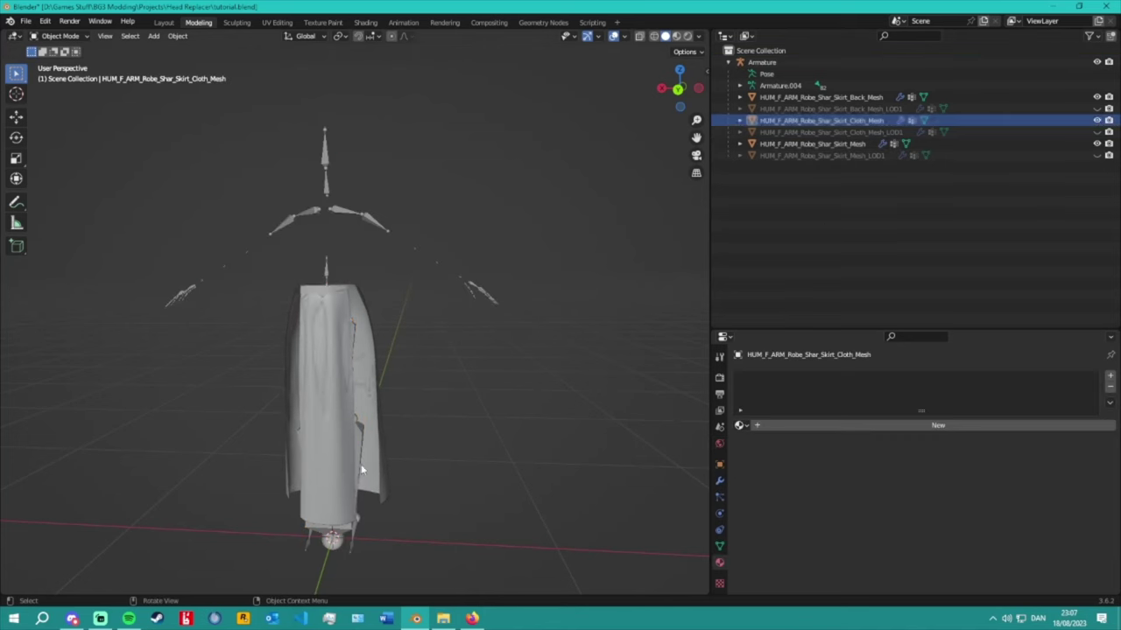
left_click(335, 315)
key("g")
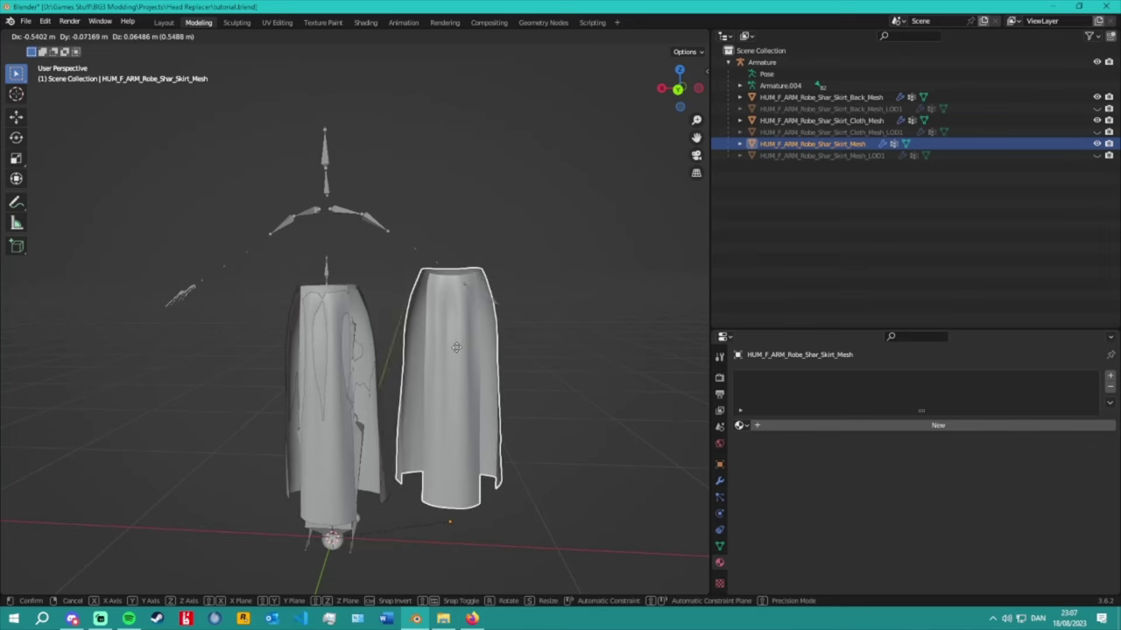
key("Escape")
left_click(875, 122)
key("g")
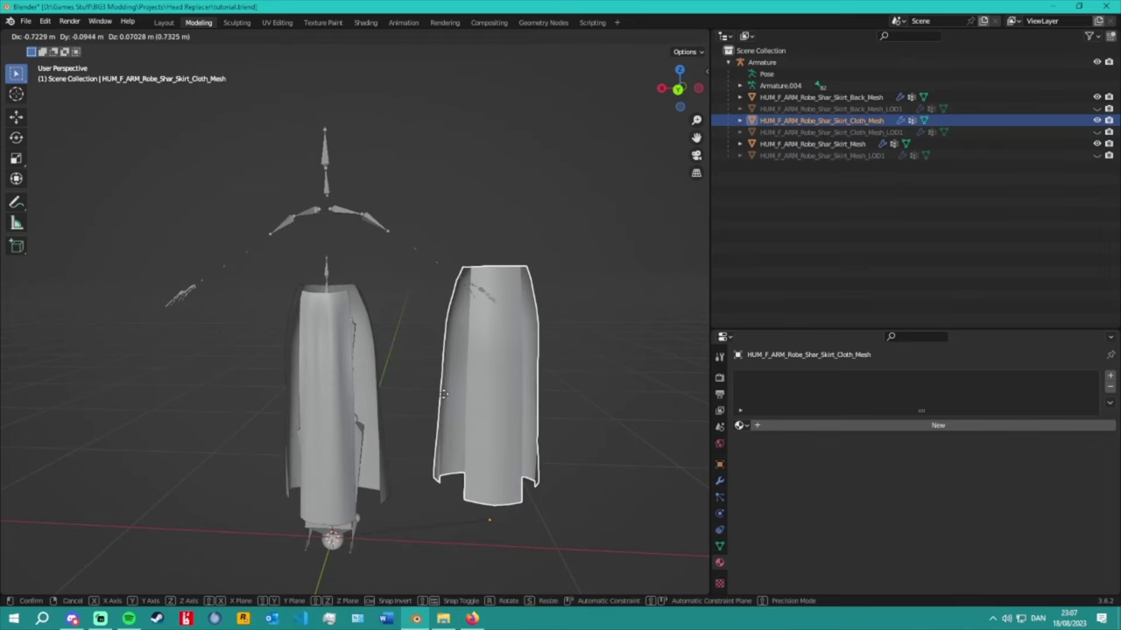
key("Escape")
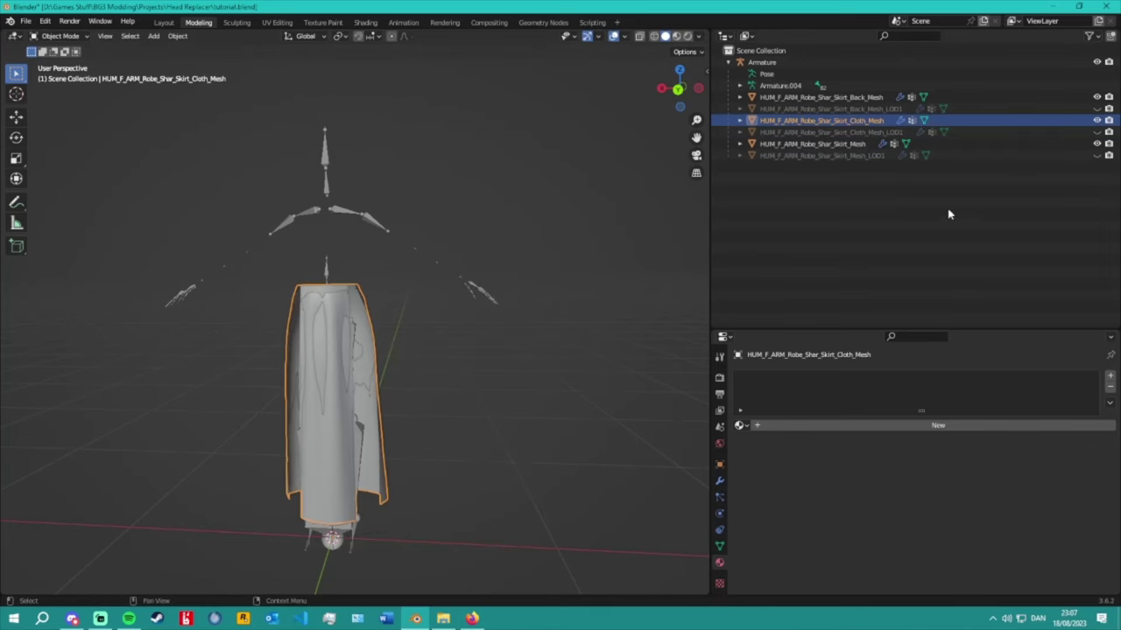
Examine the BG3 Settings mesh type options in the object properties of HUM_F_ARM_Robe_Shar_Skirt_Cloth_Mesh.
middle_click_drag(701, 477, 503, 449)
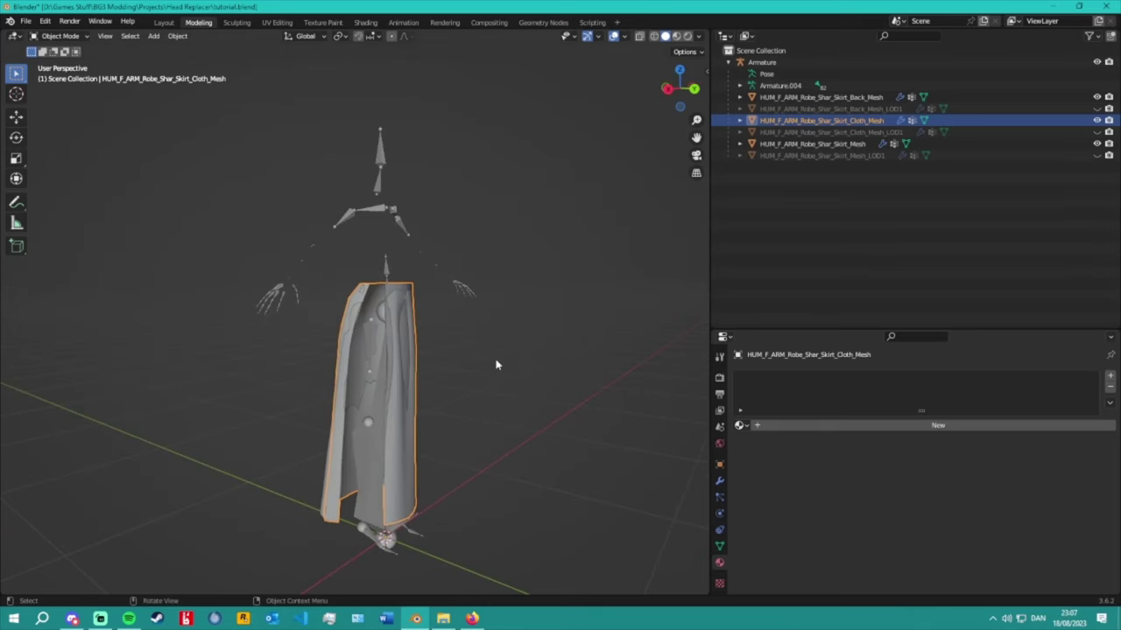
left_click(721, 466)
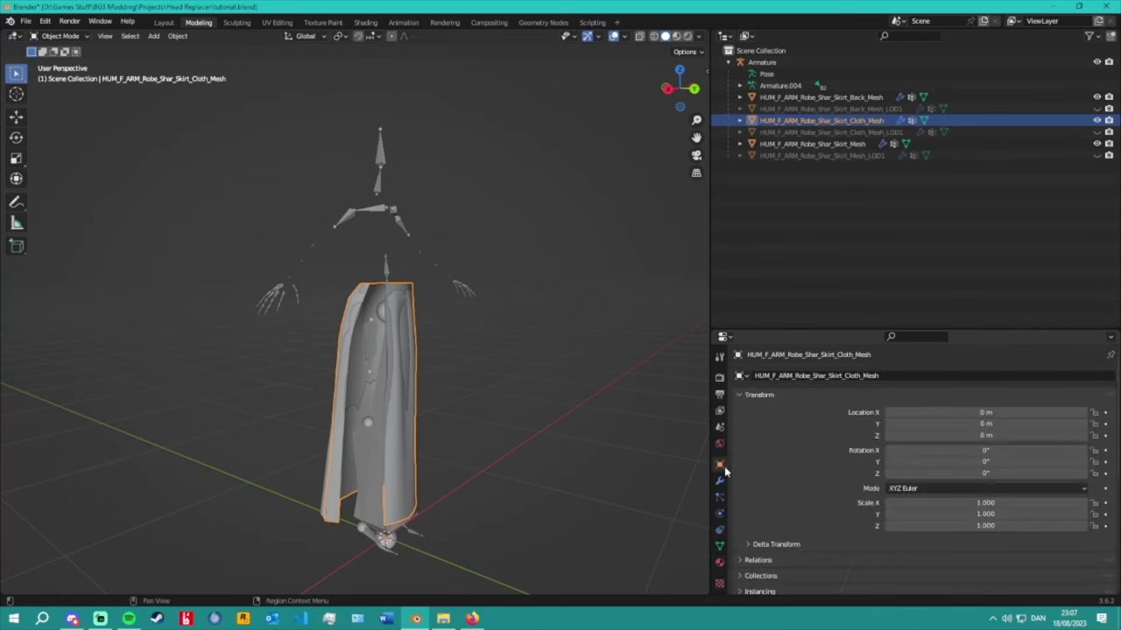
scroll(774, 469, "down", 6)
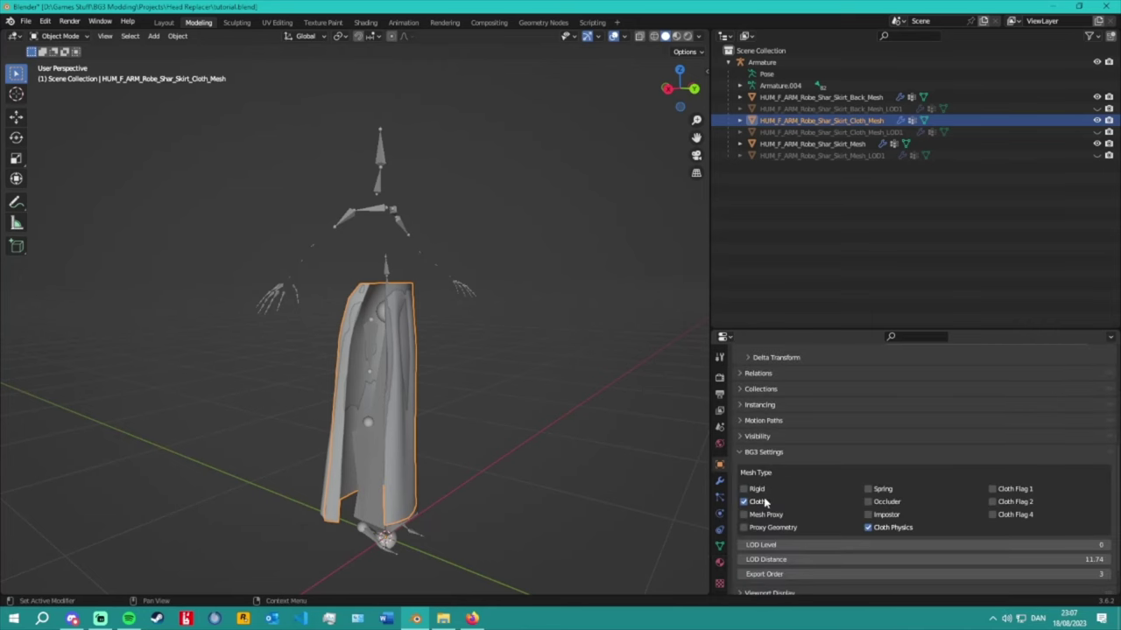
scroll(760, 490, "down", 2)
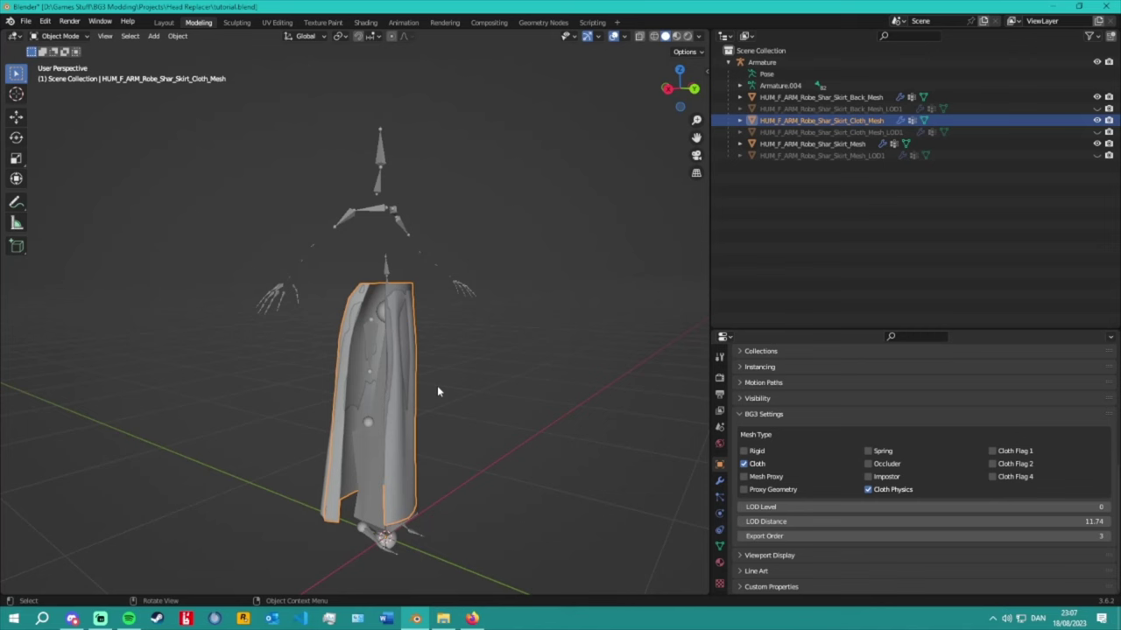
middle_click_drag(438, 392, 411, 400)
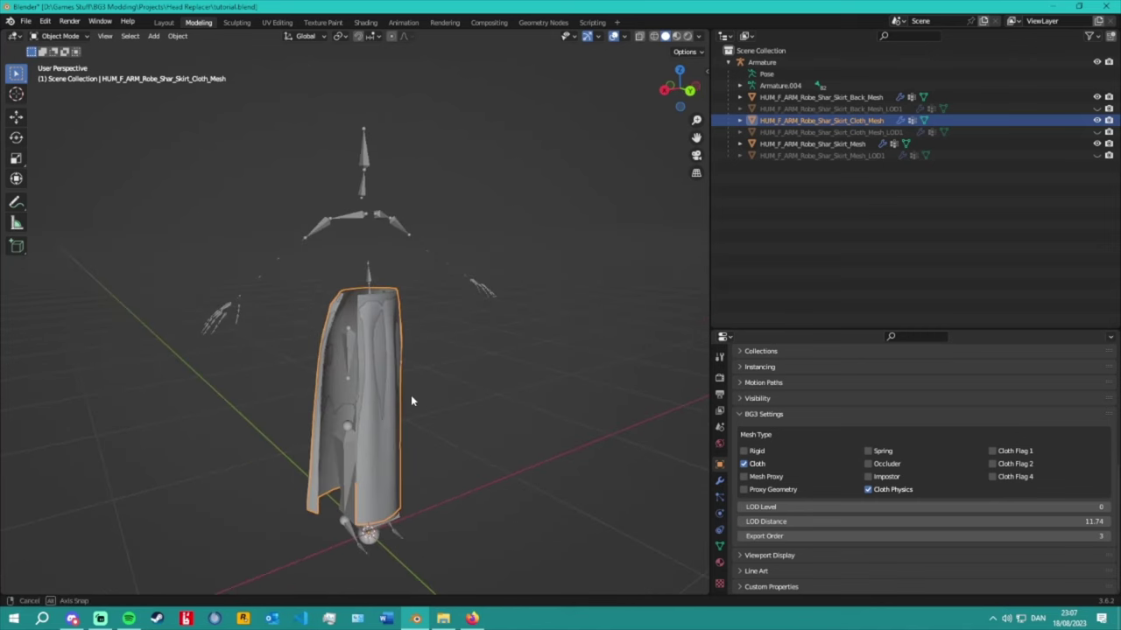
Delete HUM_F_ARM_Robe_Shar_Skirt_Cloth_Mesh and its LOD1 version from the scene.
left_click(1098, 121)
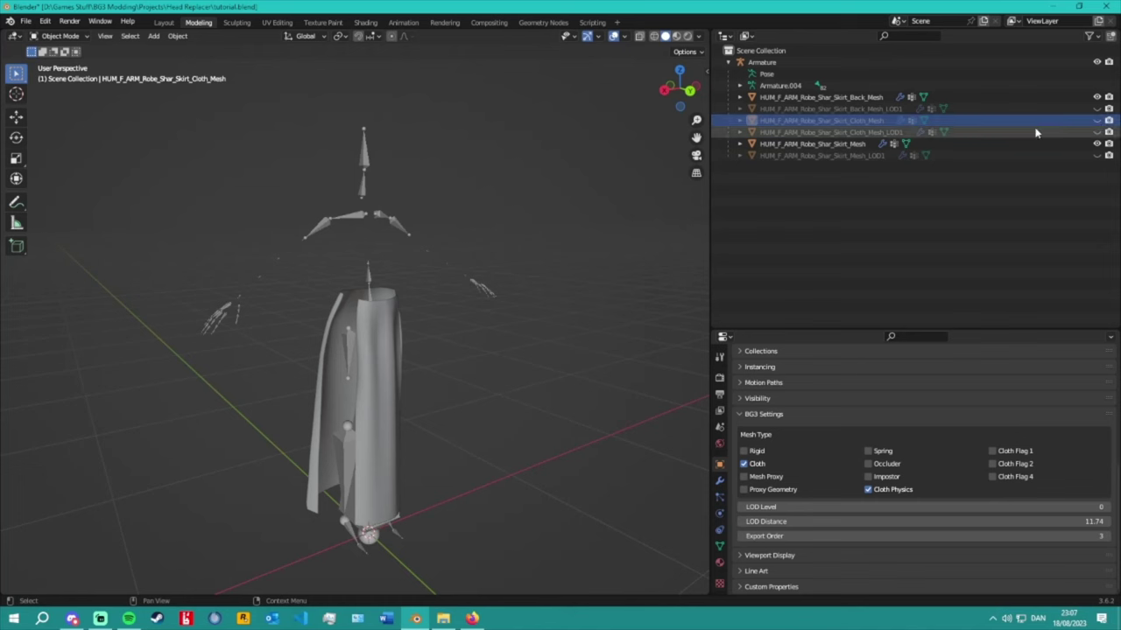
right_click(888, 121)
left_click(856, 123)
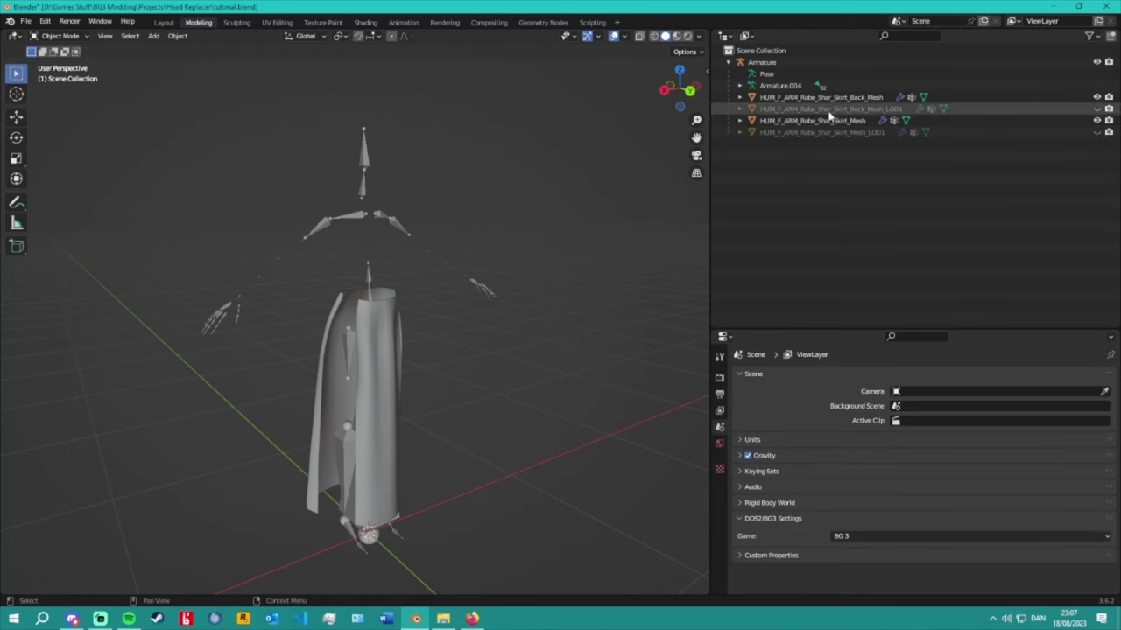
Import HUM_F_ARM_Elven_ChainShirt_Body.dae from the Resources folder alongside the Shar skirt.
middle_click_drag(411, 217, 375, 297)
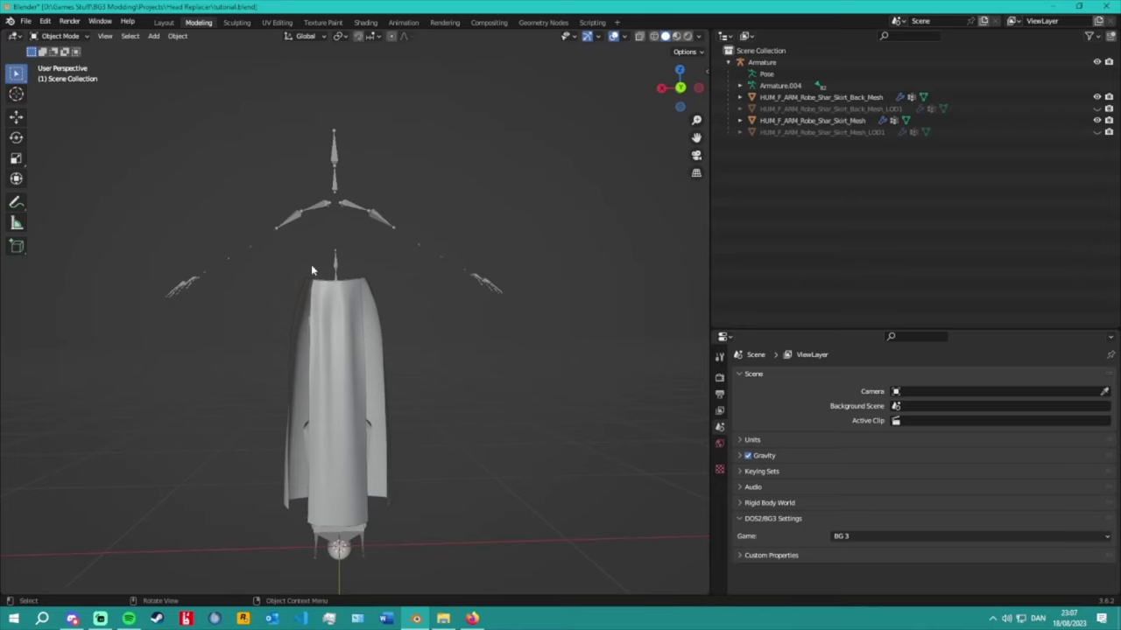
left_click(26, 20)
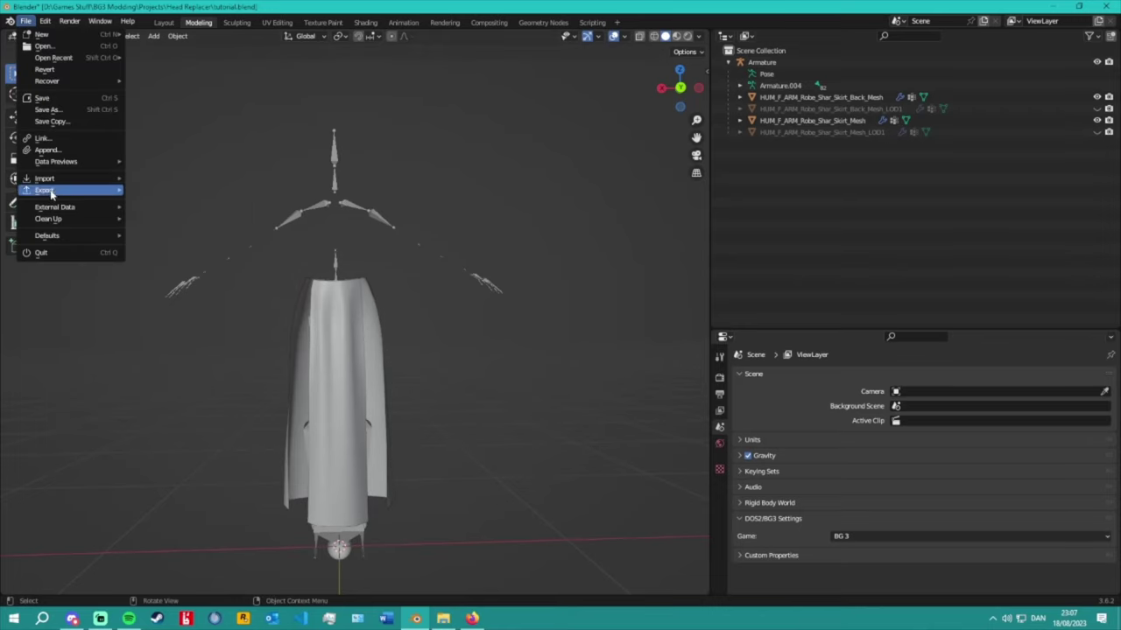
mouse_move(44, 178)
left_click(189, 365)
left_click_drag(506, 96, 702, 98)
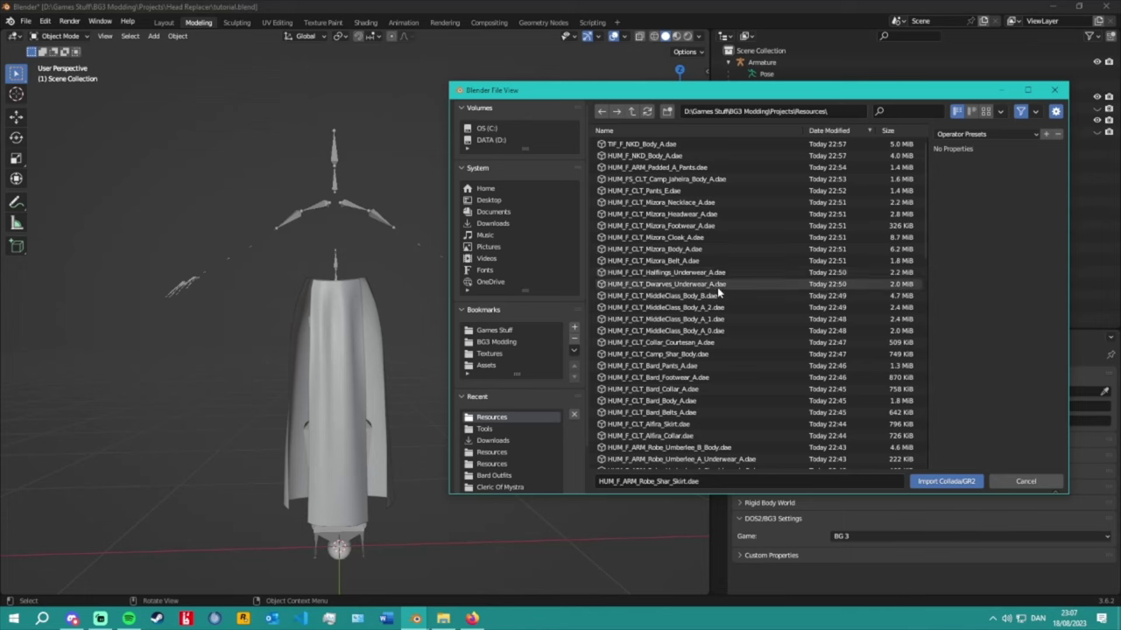
scroll(717, 296, "down", 5)
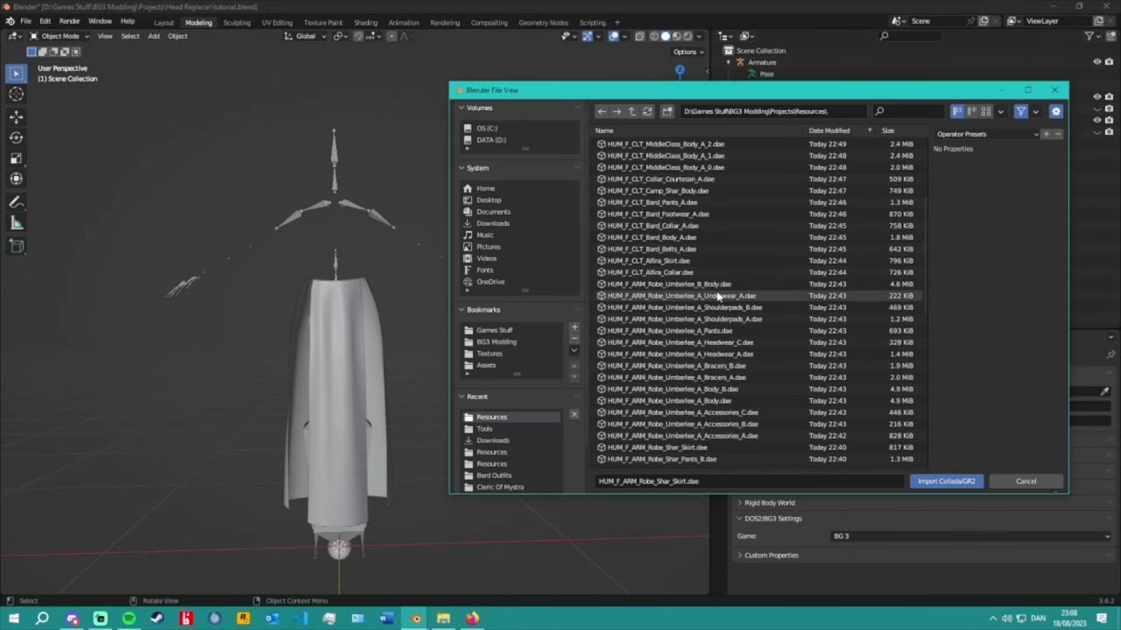
scroll(717, 296, "down", 7)
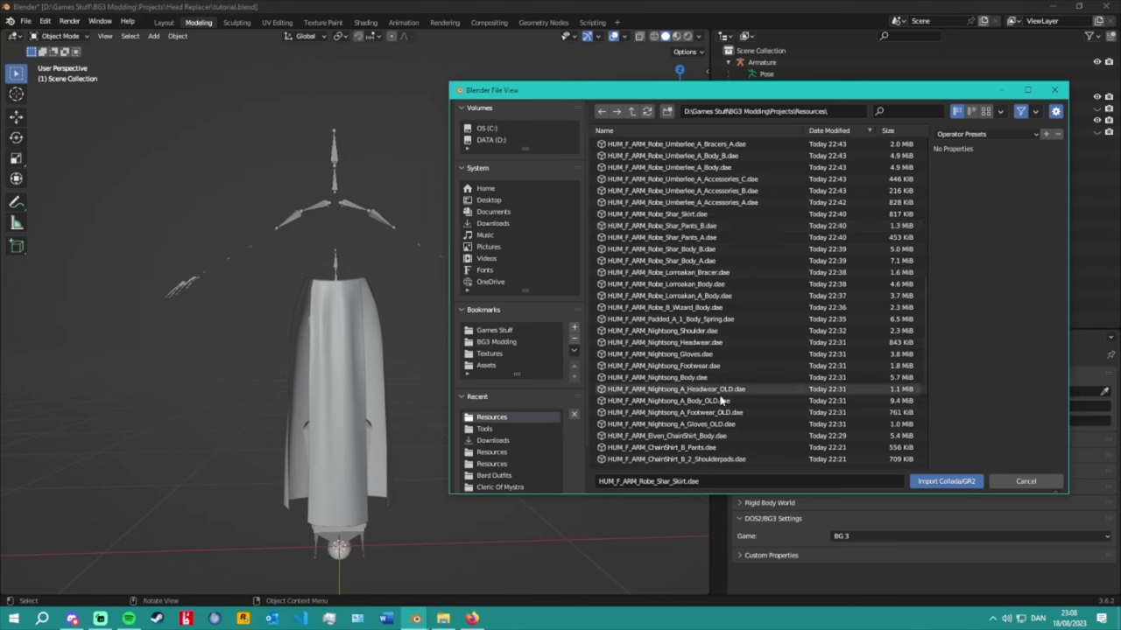
scroll(721, 401, "up", 9)
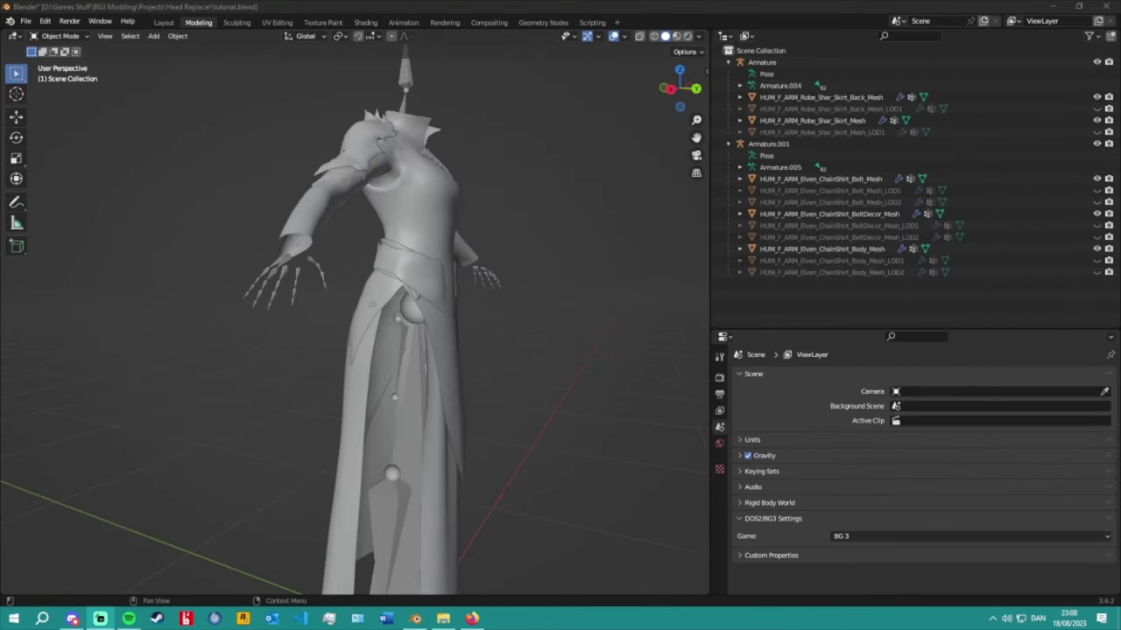
Hide both armatures and inspect how the Elven chain shirt and Shar skirt meshes fit together.
middle_click_drag(676, 410, 493, 325)
scroll(282, 218, "up", 4)
scroll(338, 238, "down", 6)
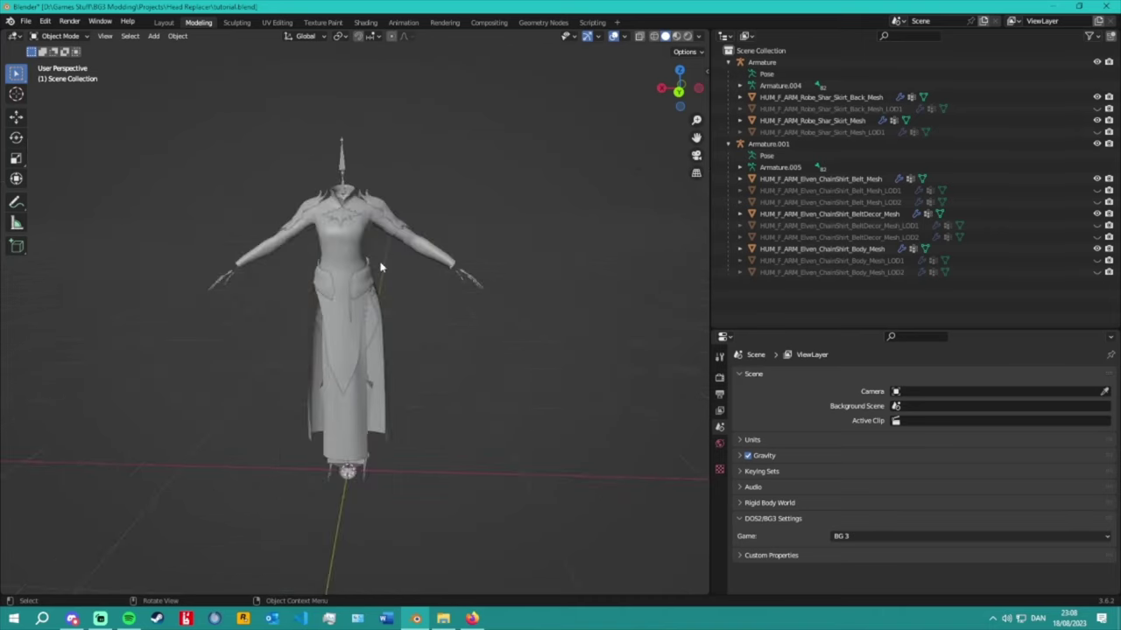
middle_click_drag(380, 264, 354, 318)
scroll(353, 324, "up", 5)
scroll(353, 329, "down", 7)
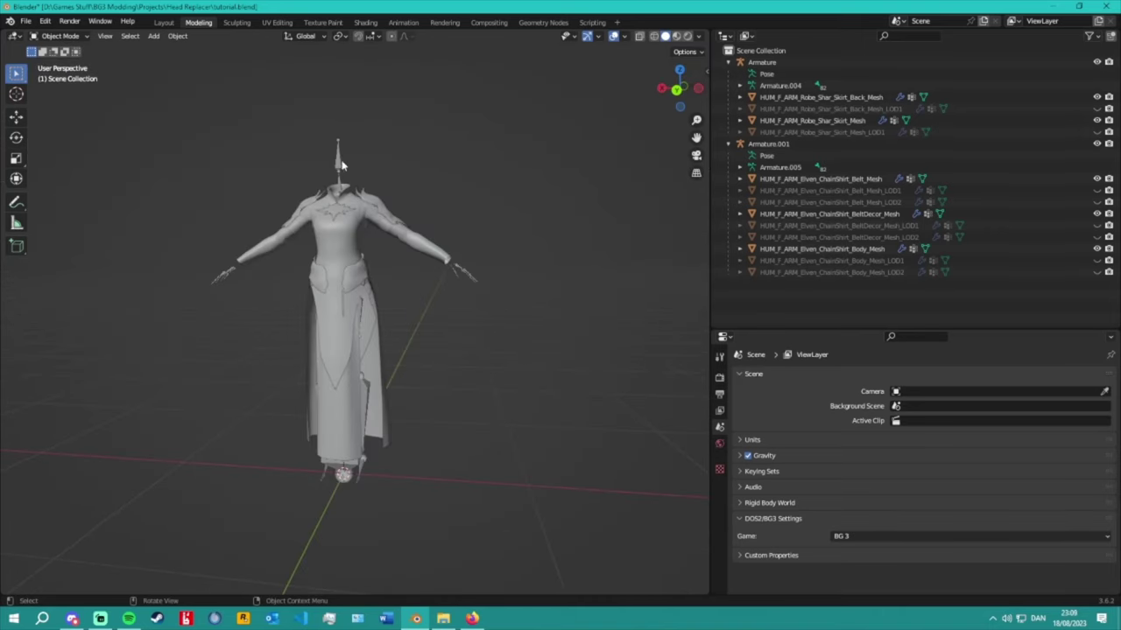
left_click(366, 214)
left_click(364, 187)
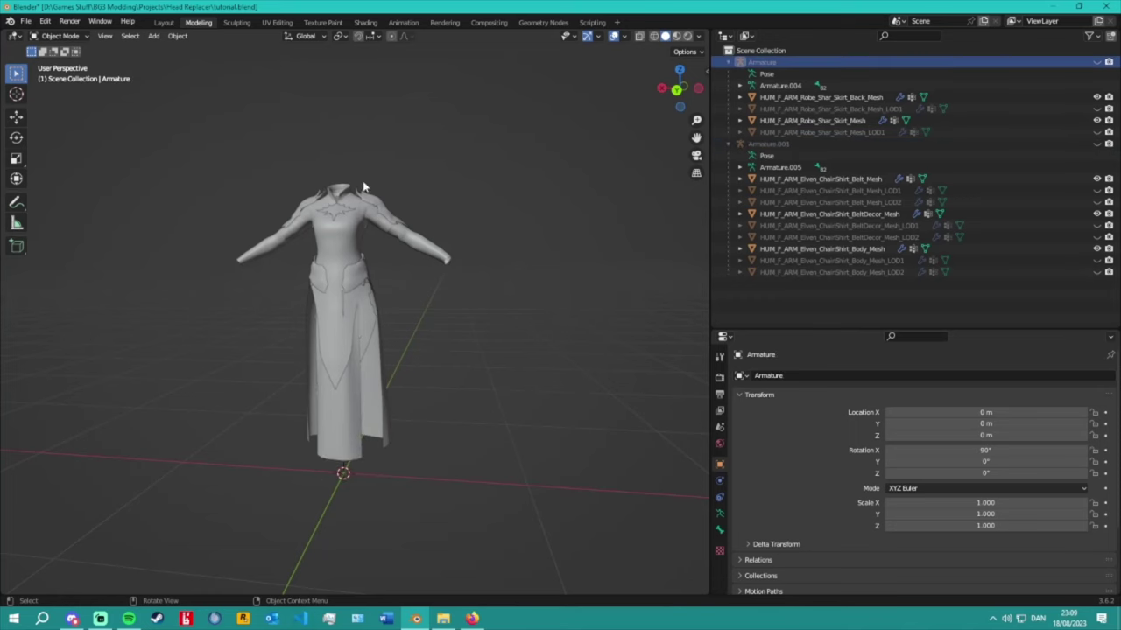
middle_click_drag(245, 331, 298, 341)
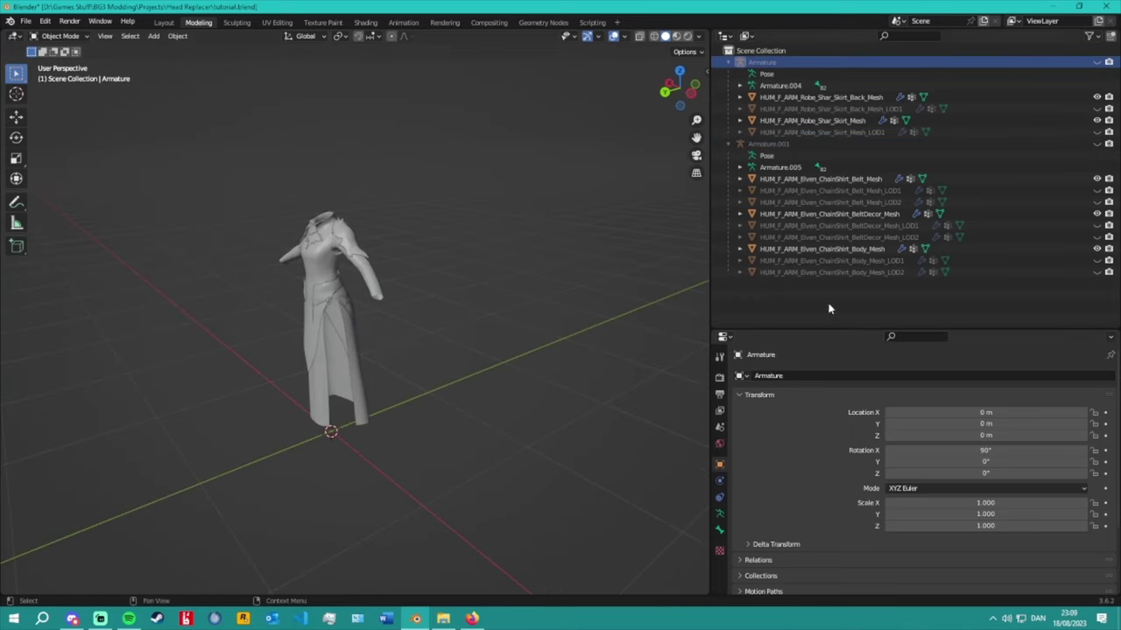
key("KP_1")
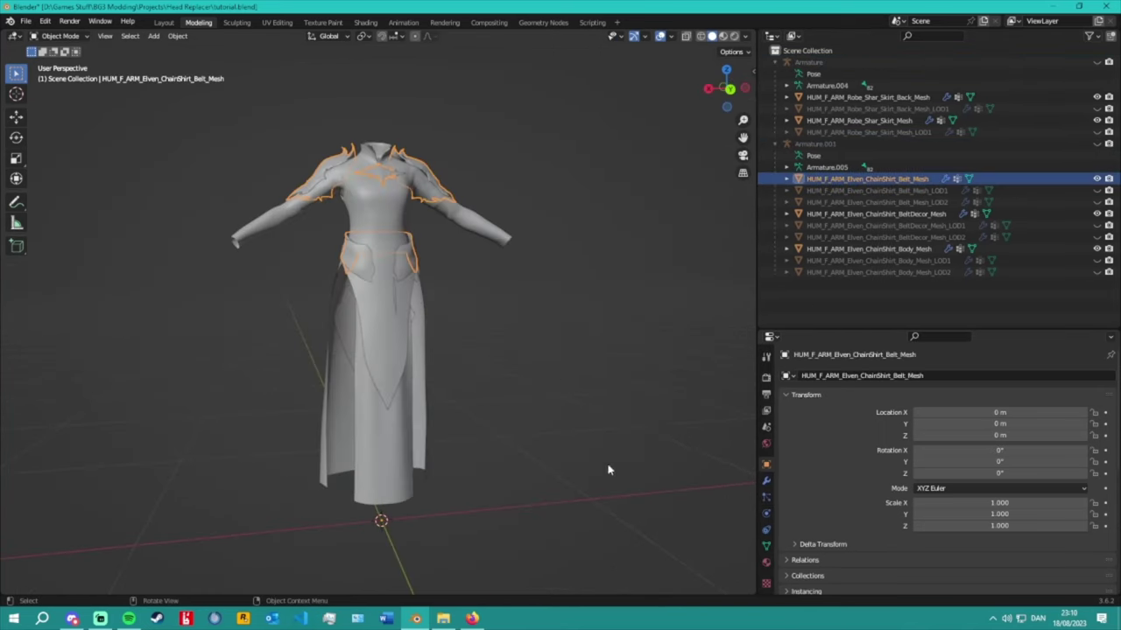
Delete HUM_F_ARM_Elven_ChainShirt_Belt_Mesh together with its LOD1 and LOD2 versions.
middle_click_drag(484, 203, 478, 178)
key("c")
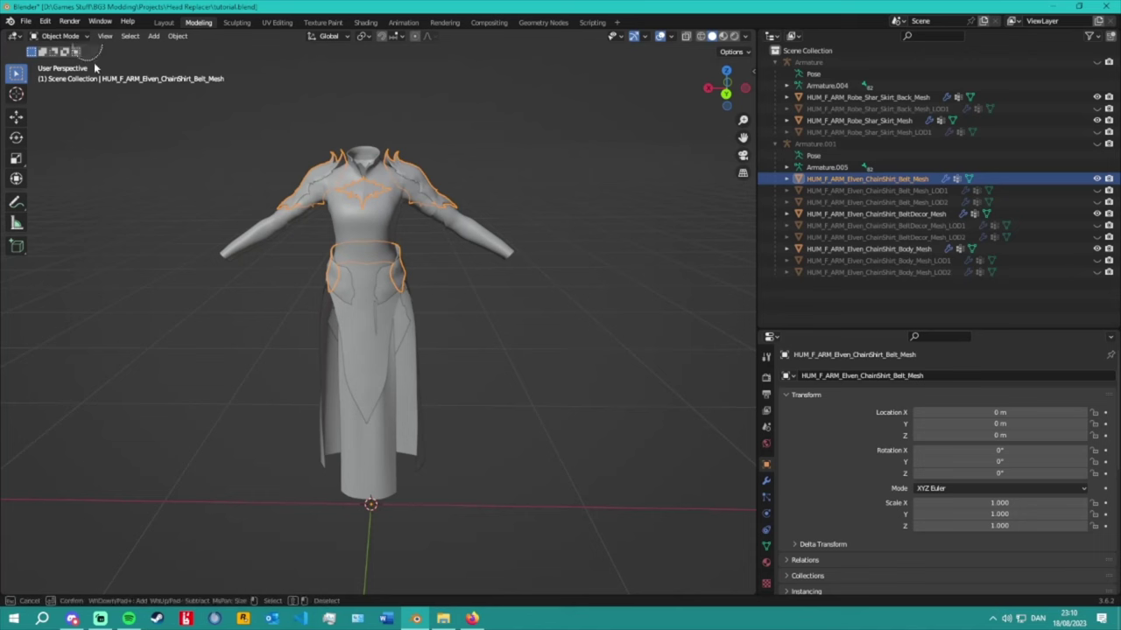
key("Escape")
key("x")
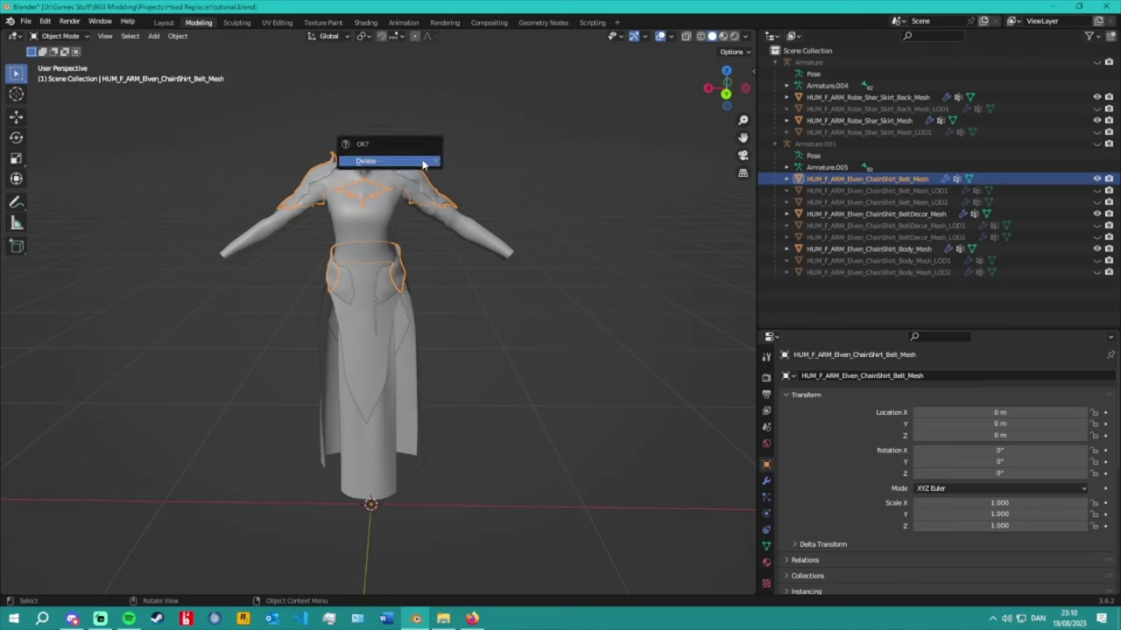
left_click(415, 164)
left_click(865, 180)
left_click(867, 190, "ctrl")
right_click(871, 192)
left_click(871, 192)
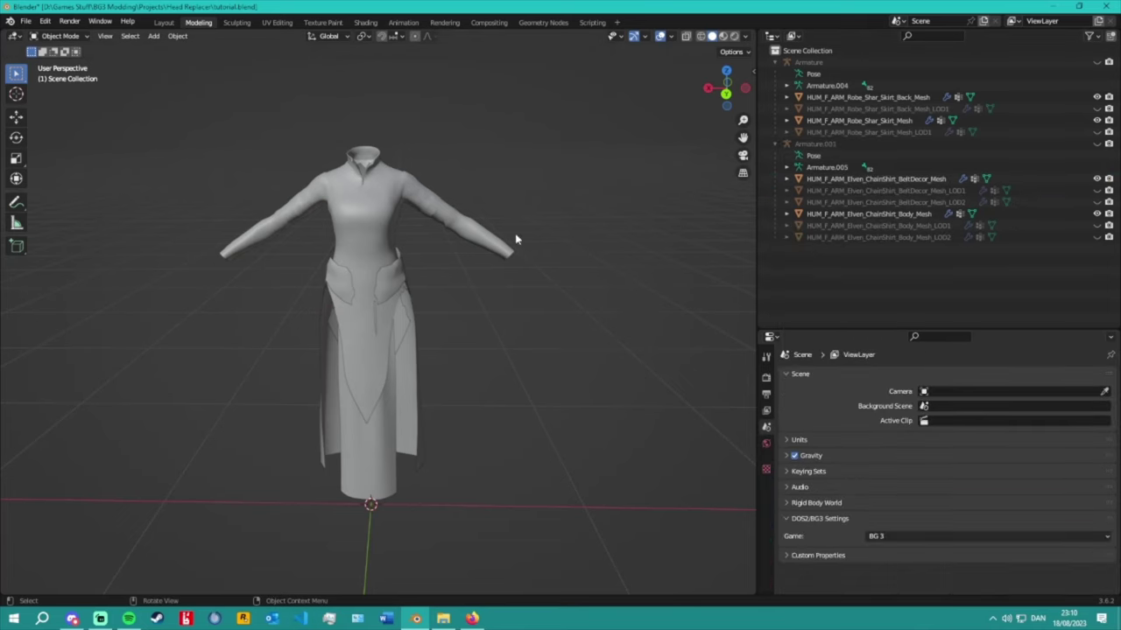
Delete HUM_F_ARM_Elven_ChainShirt_BeltDecor_Mesh together with its LOD1 and LOD2 versions.
middle_click_drag(513, 240, 360, 273)
left_click(360, 272)
scroll(318, 192, "up", 5)
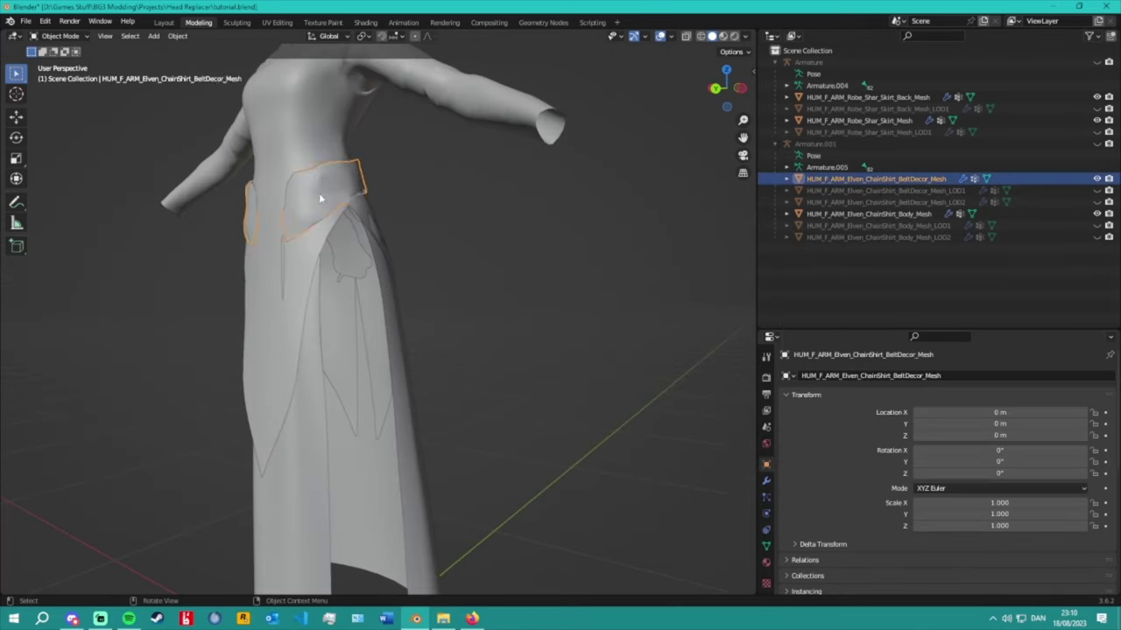
middle_click_drag(319, 193, 351, 259)
key("g")
right_click(558, 206)
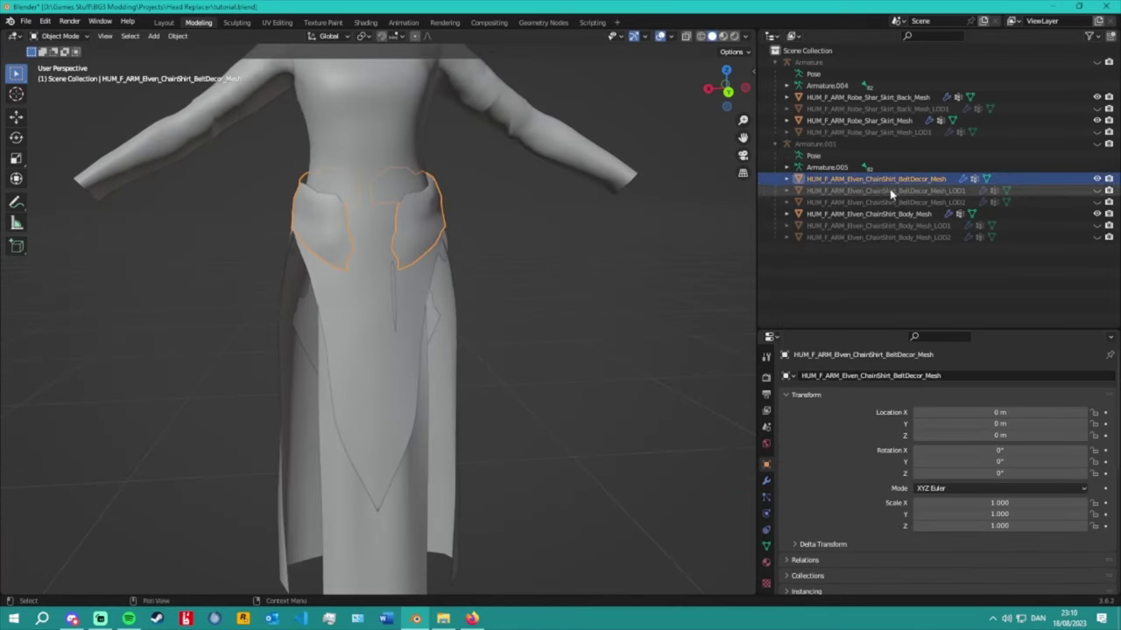
left_click(901, 202, "shift")
right_click(890, 193)
left_click(891, 193)
Delete the LOD1 and LOD2 versions of HUM_F_ARM_Elven_ChainShirt_Body_Mesh from the scene.
middle_click_drag(550, 265, 366, 260)
scroll(588, 252, "down", 5)
left_click(402, 375)
middle_click_drag(402, 376, 508, 301)
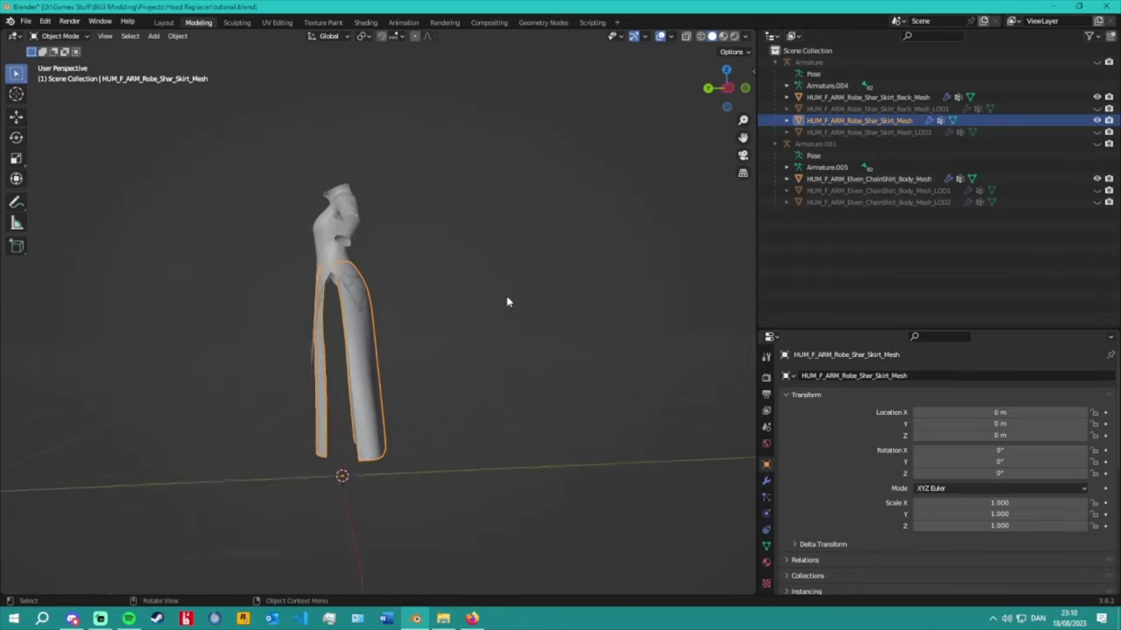
scroll(288, 295, "up", 5)
middle_click_drag(288, 295, 493, 253)
middle_click_drag(680, 233, 596, 220)
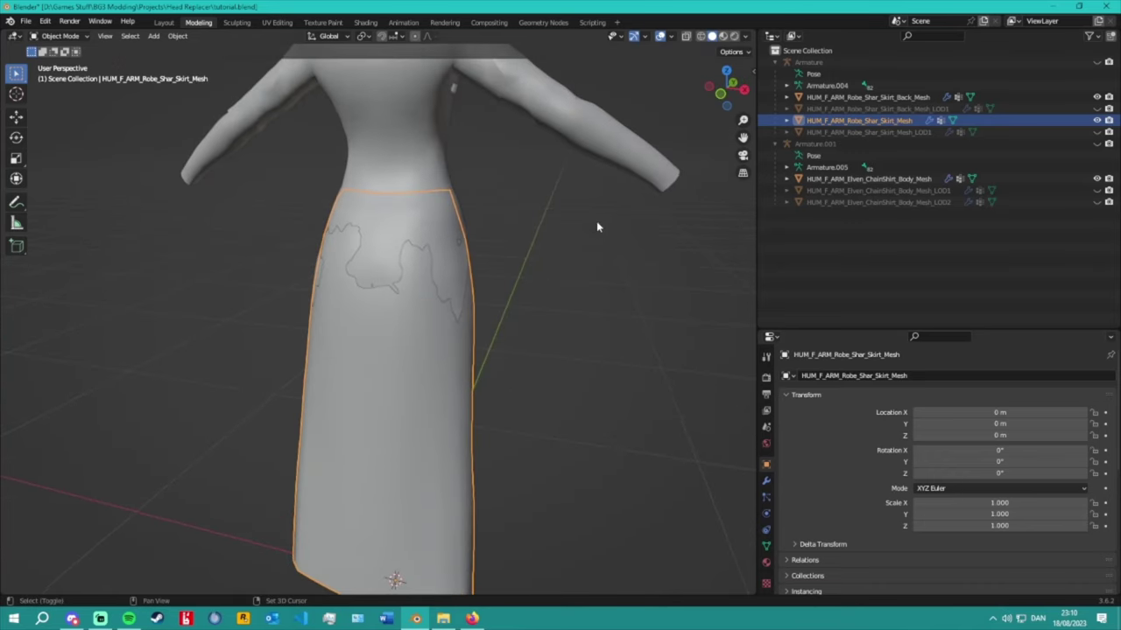
left_click(903, 201)
left_click(903, 192, "ctrl")
right_click(903, 192)
left_click(903, 192)
Delete the LOD1 versions of HUM_F_ARM_Robe_Shar_Skirt_Back_Mesh and HUM_F_ARM_Robe_Shar_Skirt_Mesh.
left_click(914, 108)
left_click(914, 133, "ctrl")
right_click(914, 133)
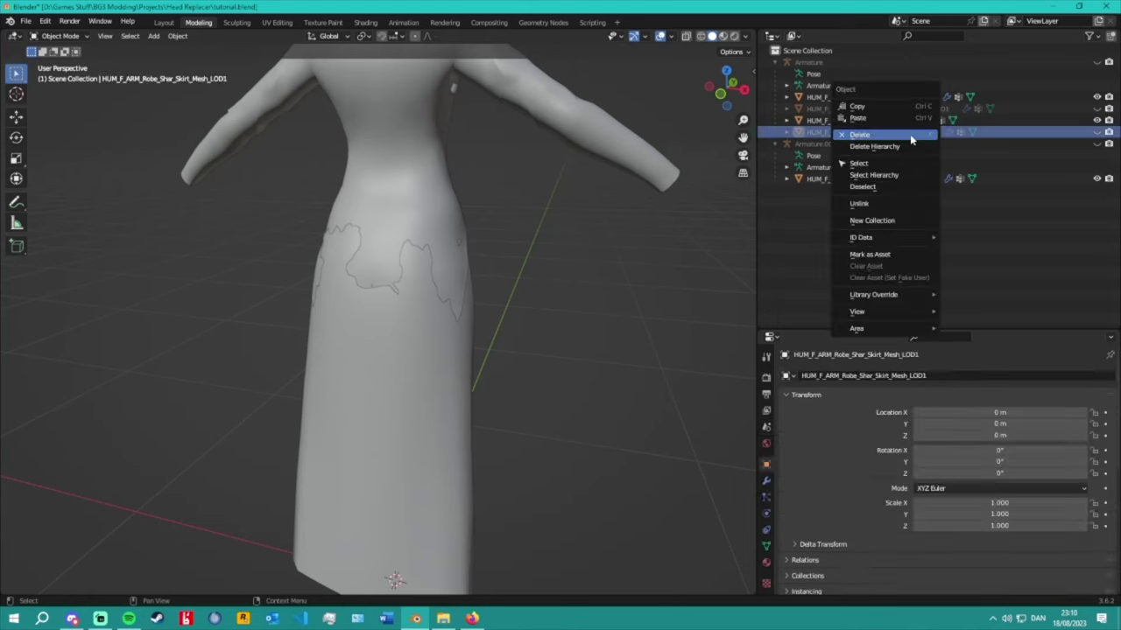
left_click(914, 132)
Examine from the front, side and back how the chain shirt body overlaps the Shar skirt.
middle_click_drag(376, 219, 295, 216)
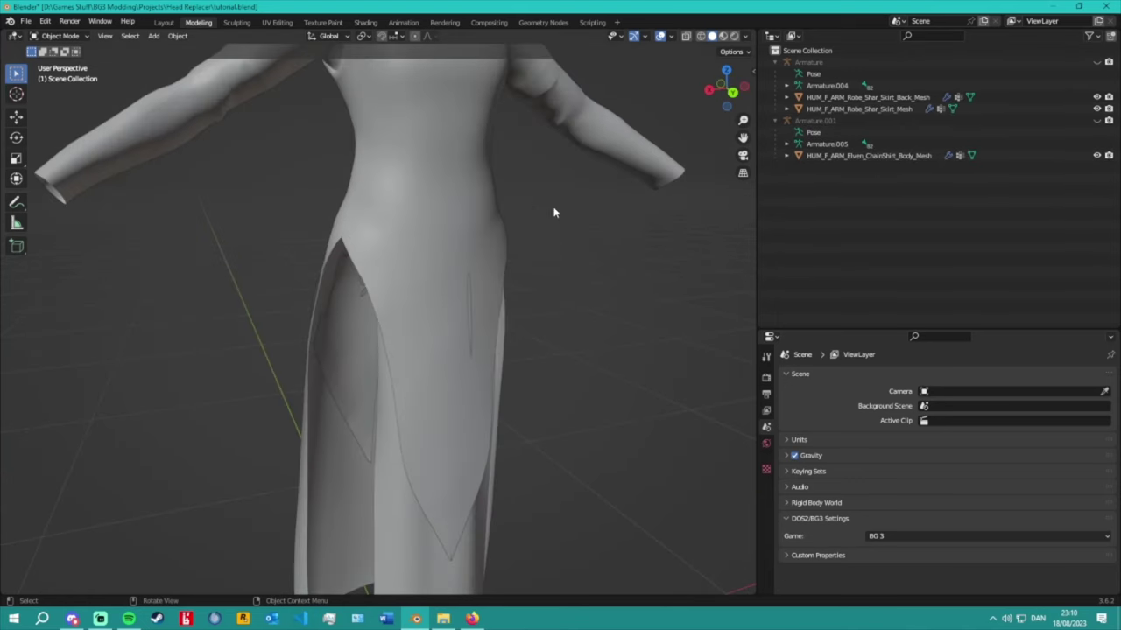
scroll(554, 213, "down", 5)
middle_click_drag(599, 215, 528, 244)
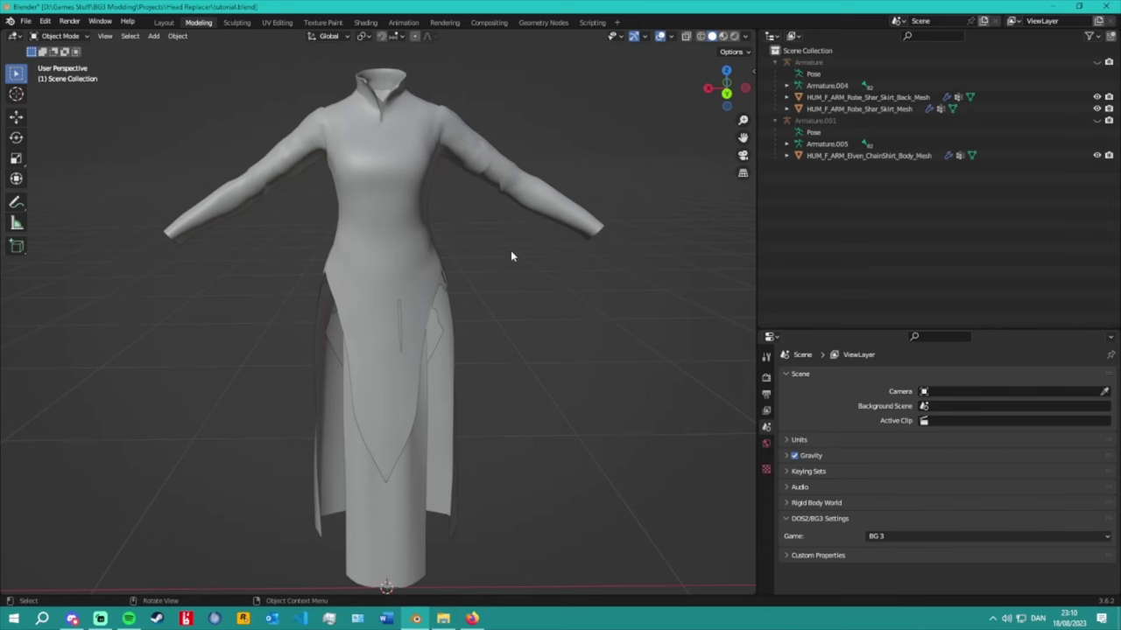
left_click(417, 484)
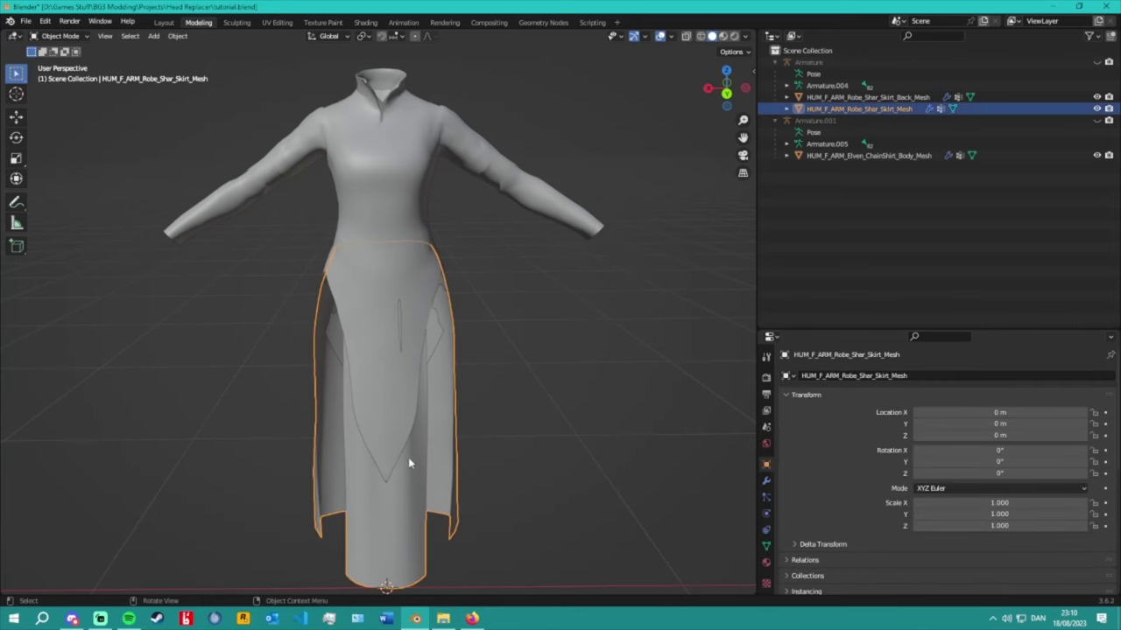
middle_click_drag(408, 461, 442, 340)
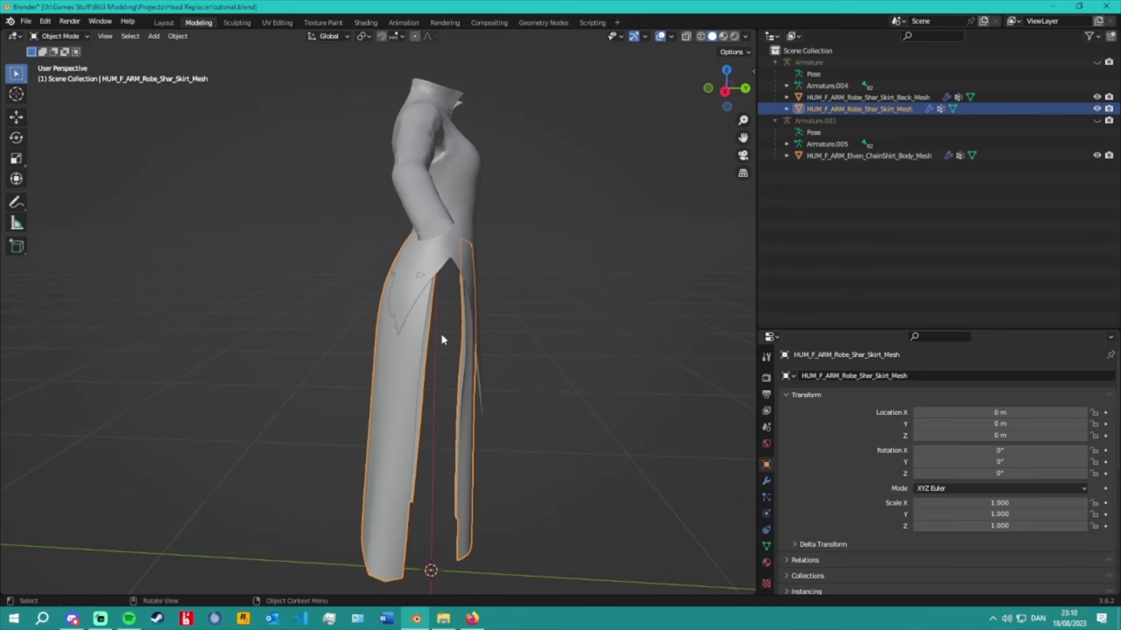
left_click(545, 302)
middle_click_drag(150, 257, 562, 275)
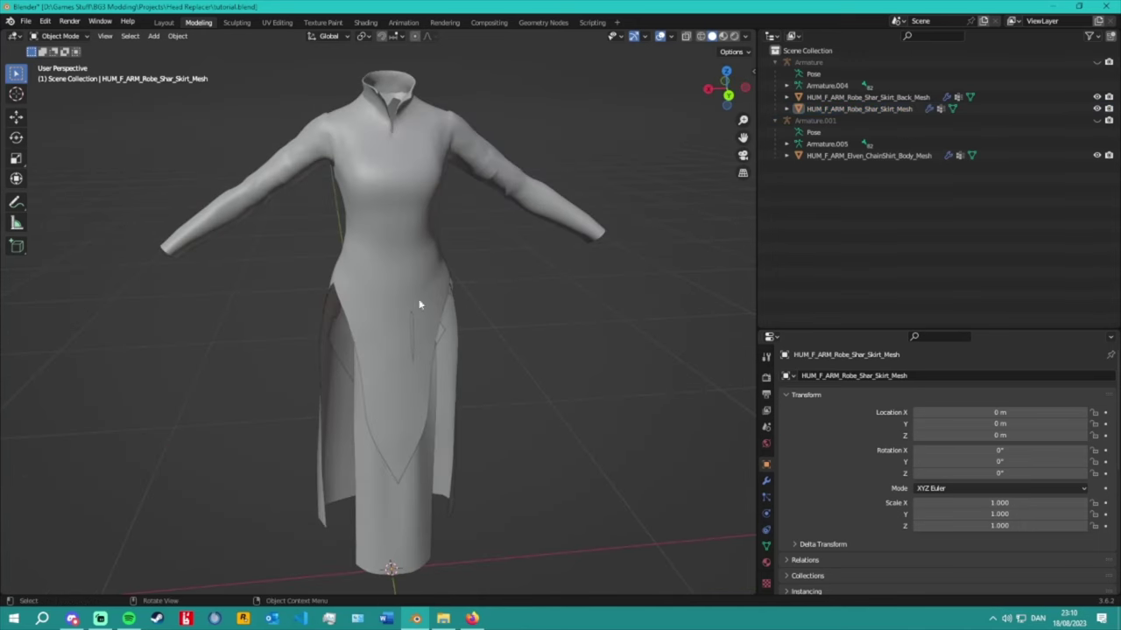
middle_click_drag(413, 303, 533, 325)
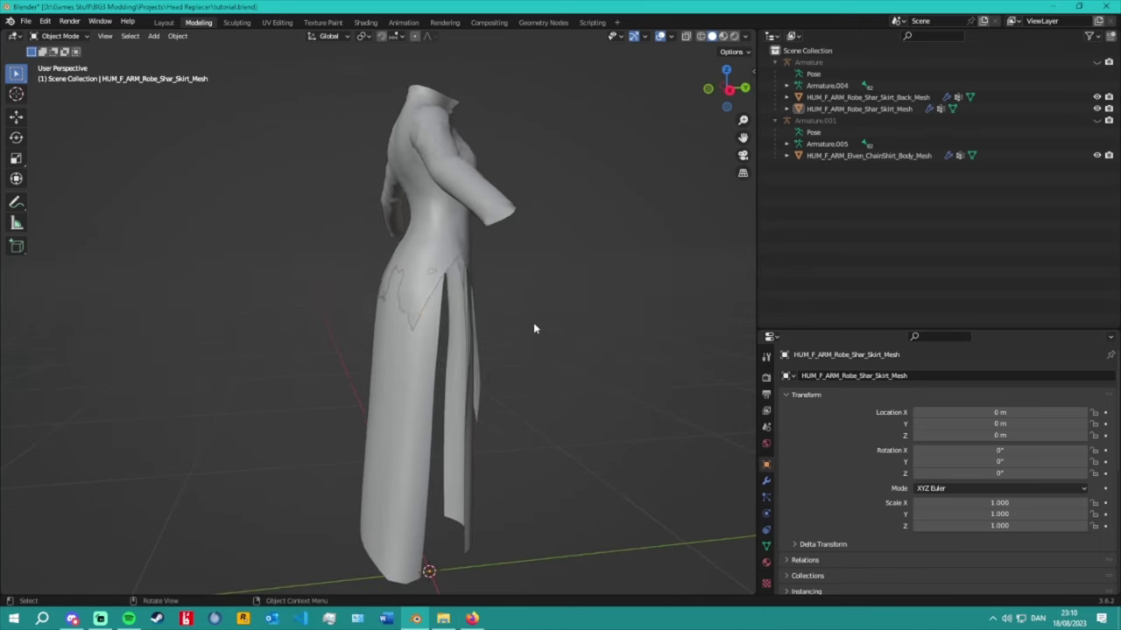
Open HUM_F_ARM_Elven_ChainShirt_Body_Mesh in Edit Mode in the right orthographic view with X-ray turned on.
left_click(464, 260)
left_click(729, 91)
scroll(553, 288, "up", 5)
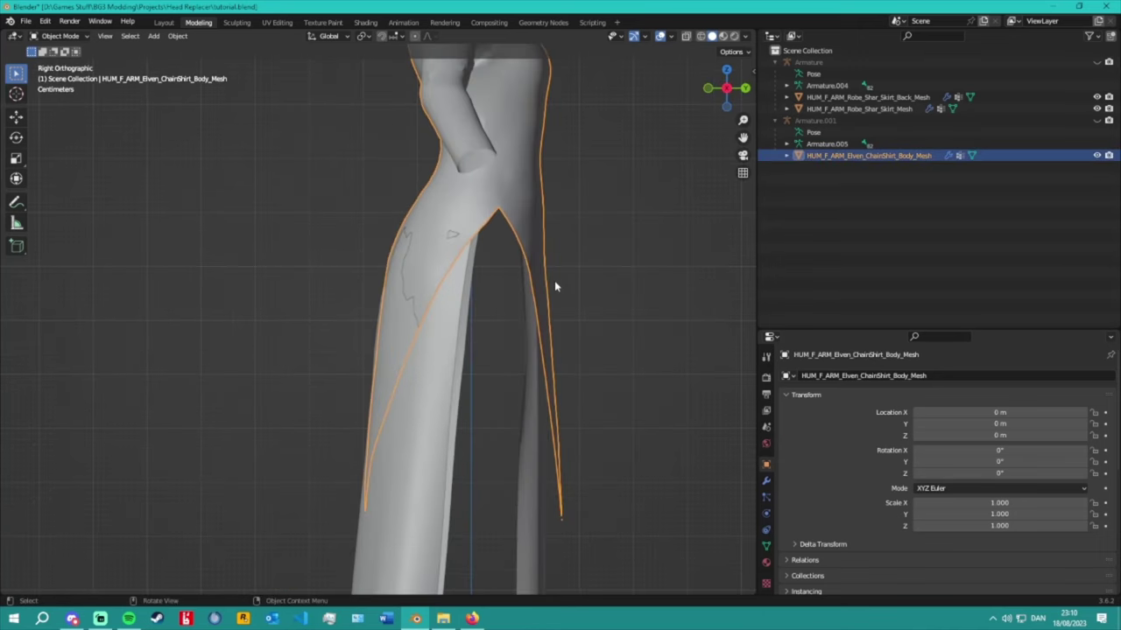
left_click(67, 37)
left_click(73, 68)
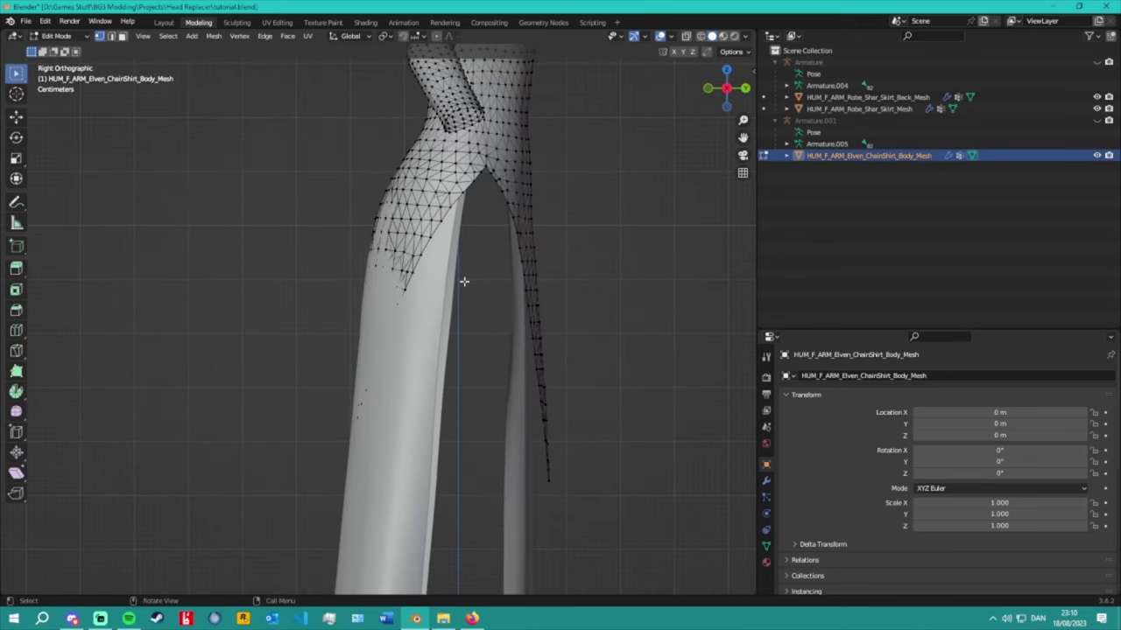
middle_click_drag(404, 206, 383, 225, "shift")
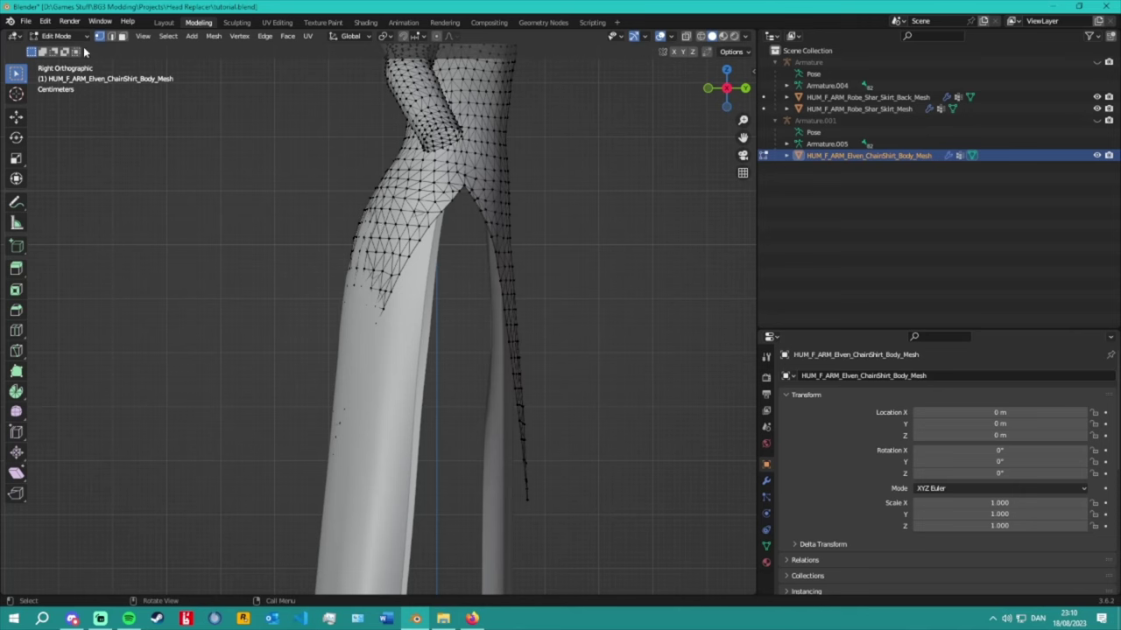
left_click(688, 37)
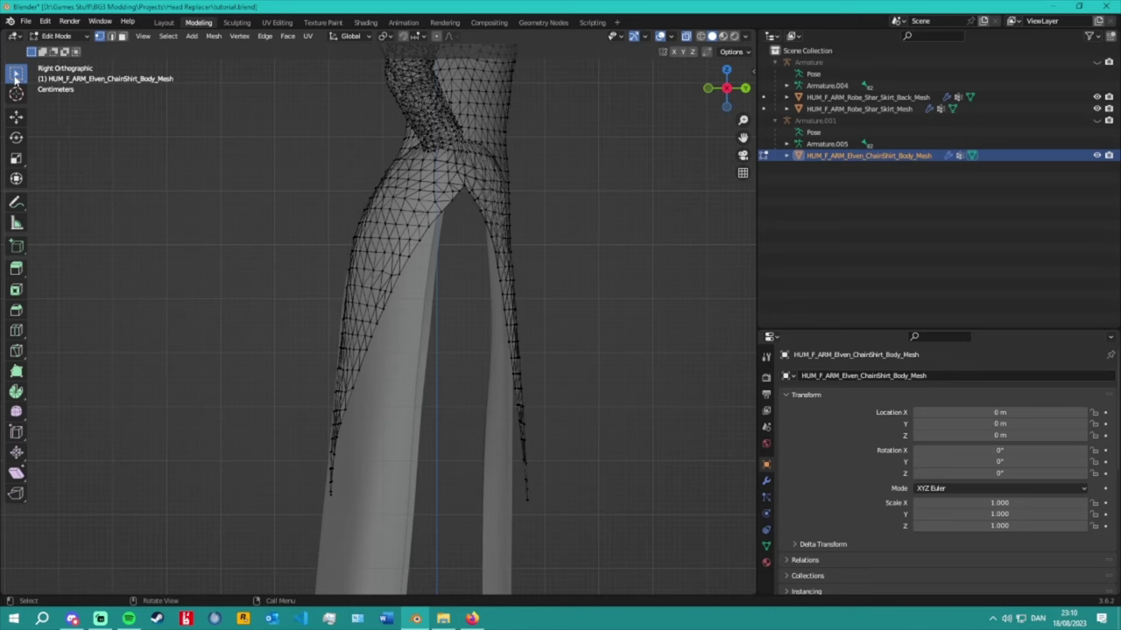
Circle-select the vertices along the back tail of the chain shirt, from below the waist to its lower tip.
key("c")
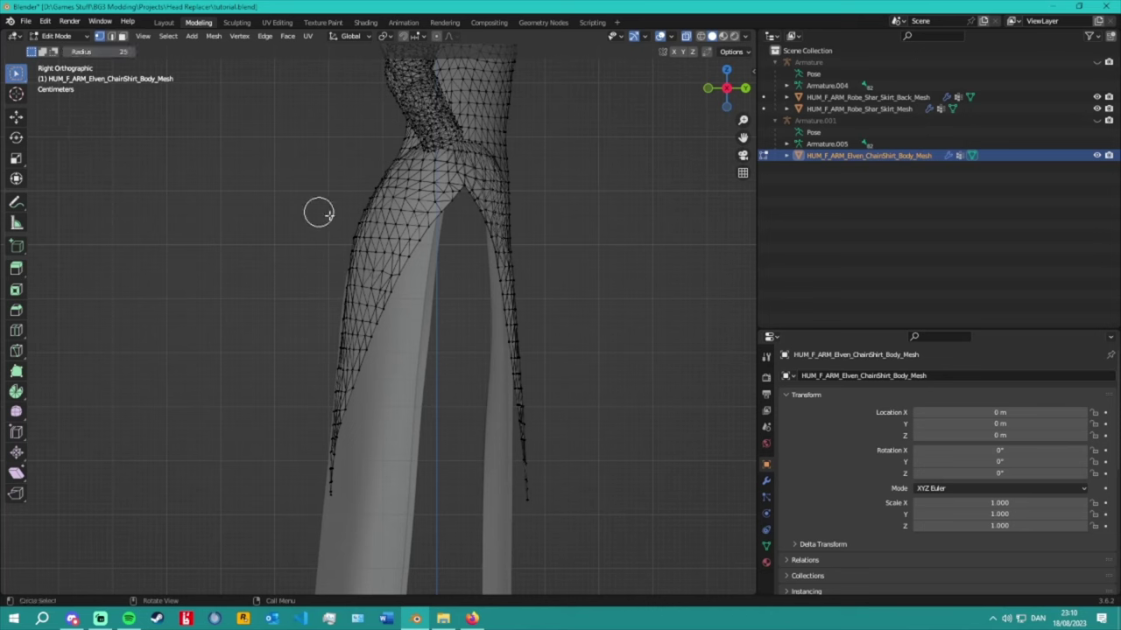
mouse_move(358, 195)
left_mouse_down()
mouse_move(343, 313)
mouse_move(341, 488)
mouse_move(350, 233)
mouse_move(366, 180)
left_mouse_up()
mouse_move(308, 366)
middle_mouse_down()
mouse_move(408, 360)
mouse_move(463, 376)
mouse_move(456, 365)
mouse_move(328, 369)
middle_mouse_up()
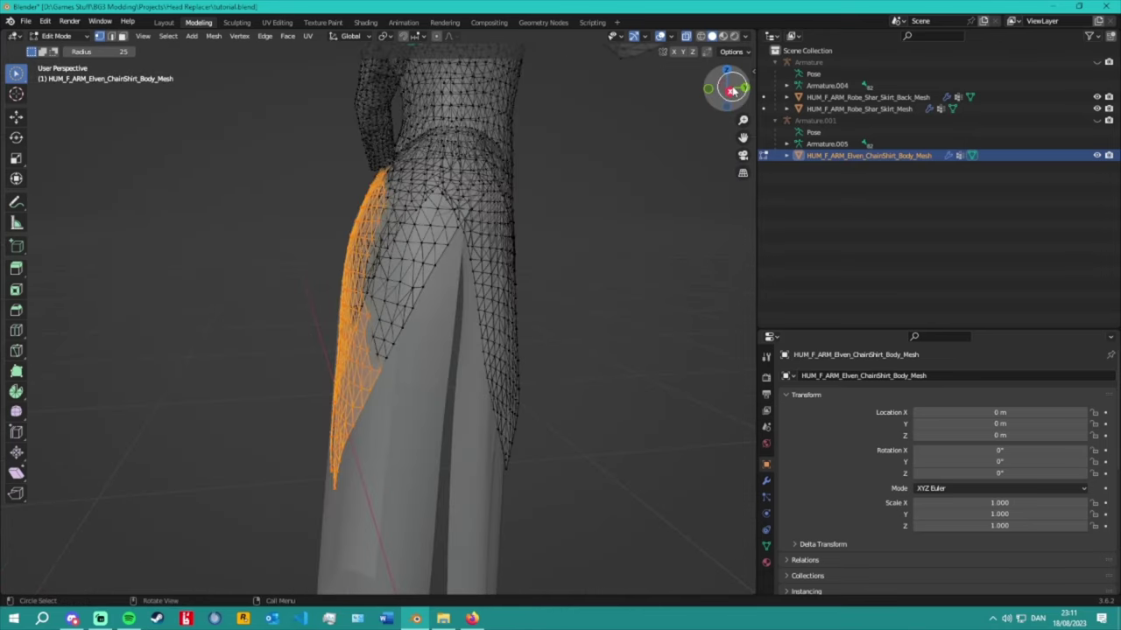
left_click(732, 92)
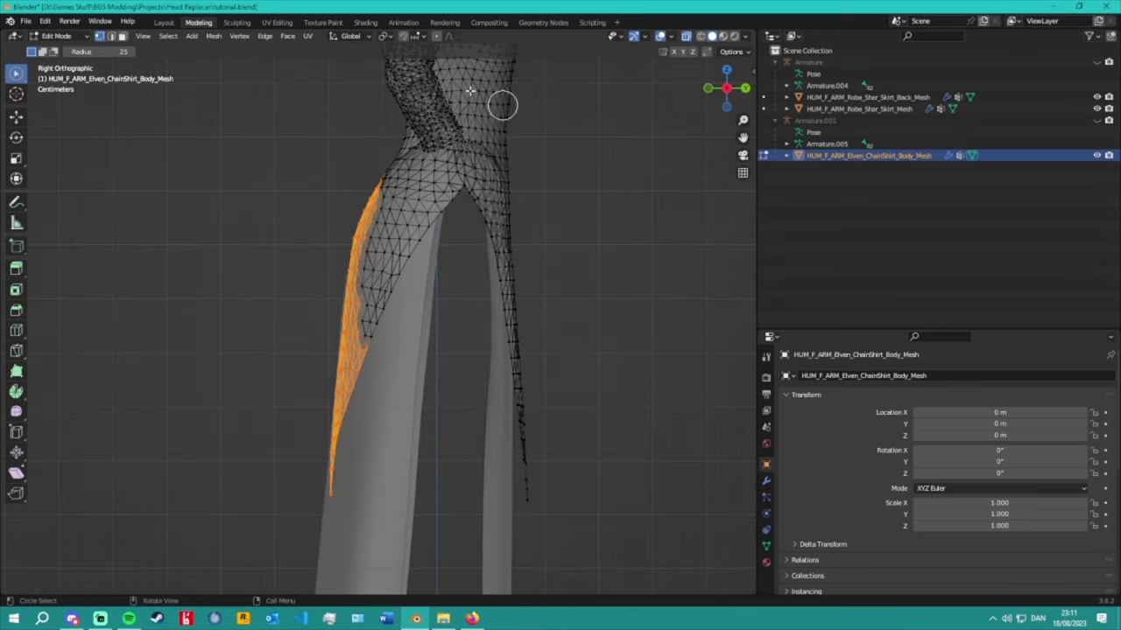
Enable proportional editing with smooth falloff and reduce its influence size to about 0.24 m.
left_click(438, 36)
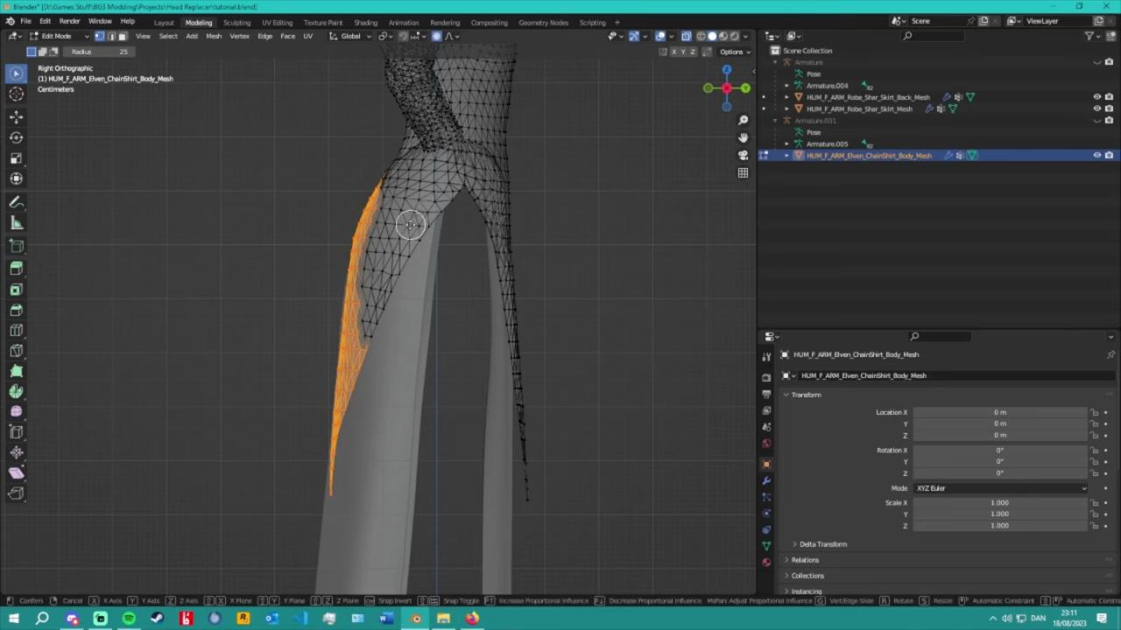
key("g")
scroll(410, 225, "up", 6)
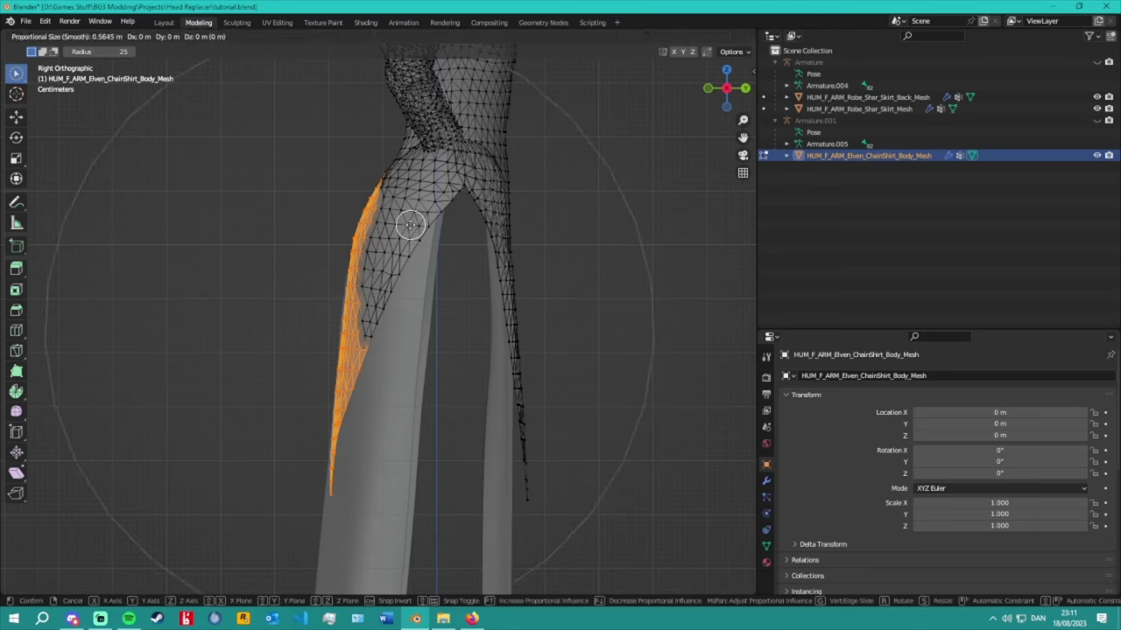
scroll(410, 225, "up", 3)
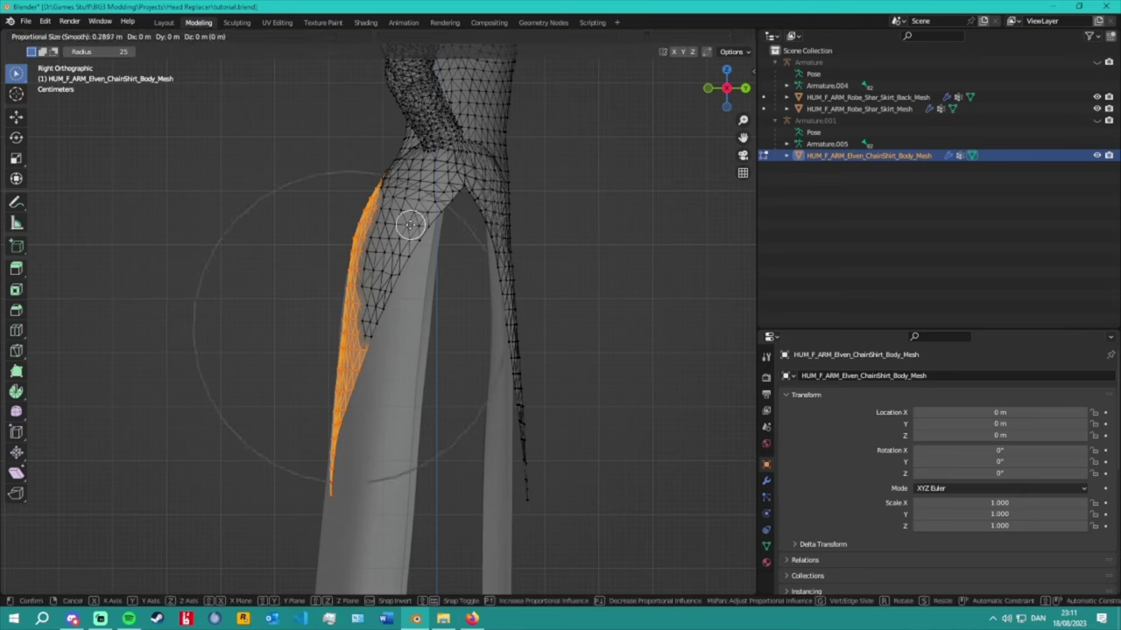
scroll(410, 225, "up", 1)
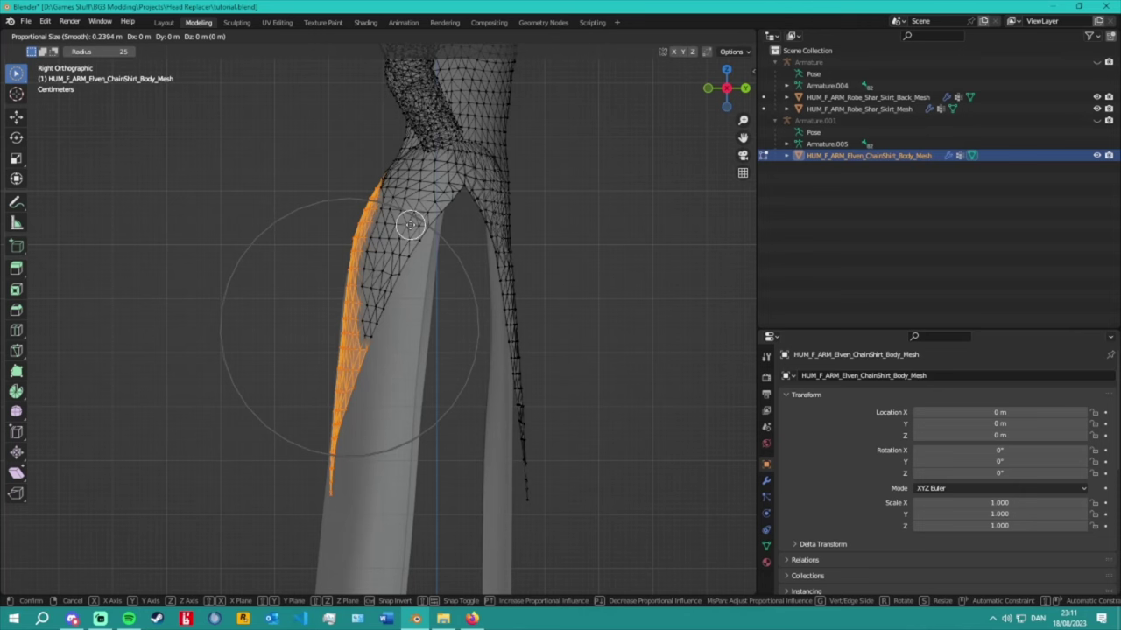
left_click(410, 225)
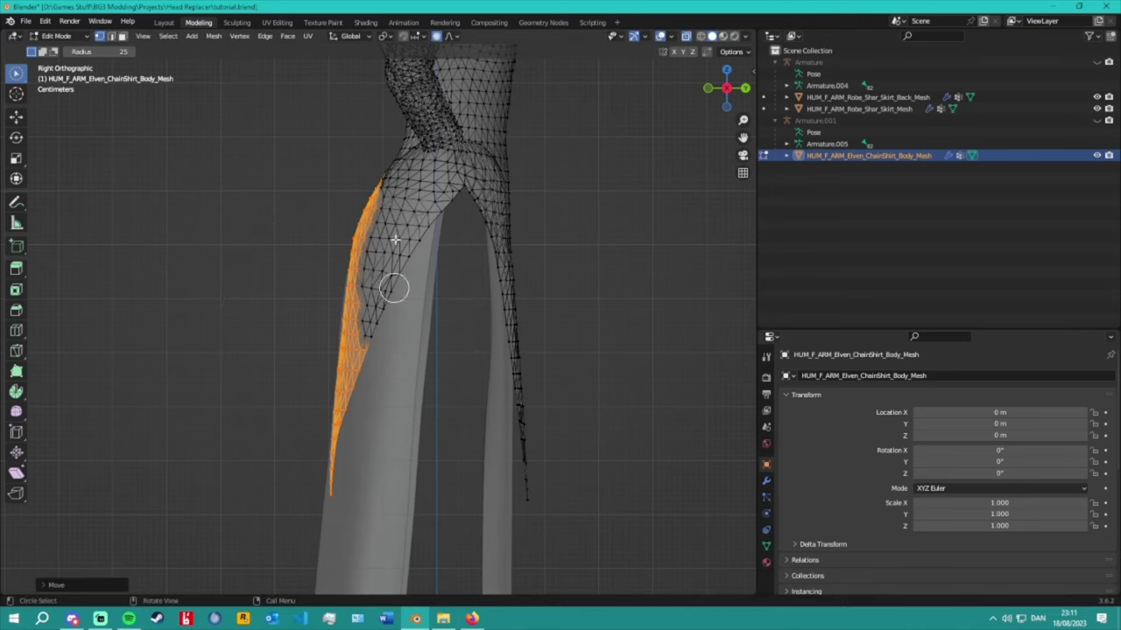
Try moving the selected back vertices along Y with and without proportional editing, undoing each move.
left_click(19, 118)
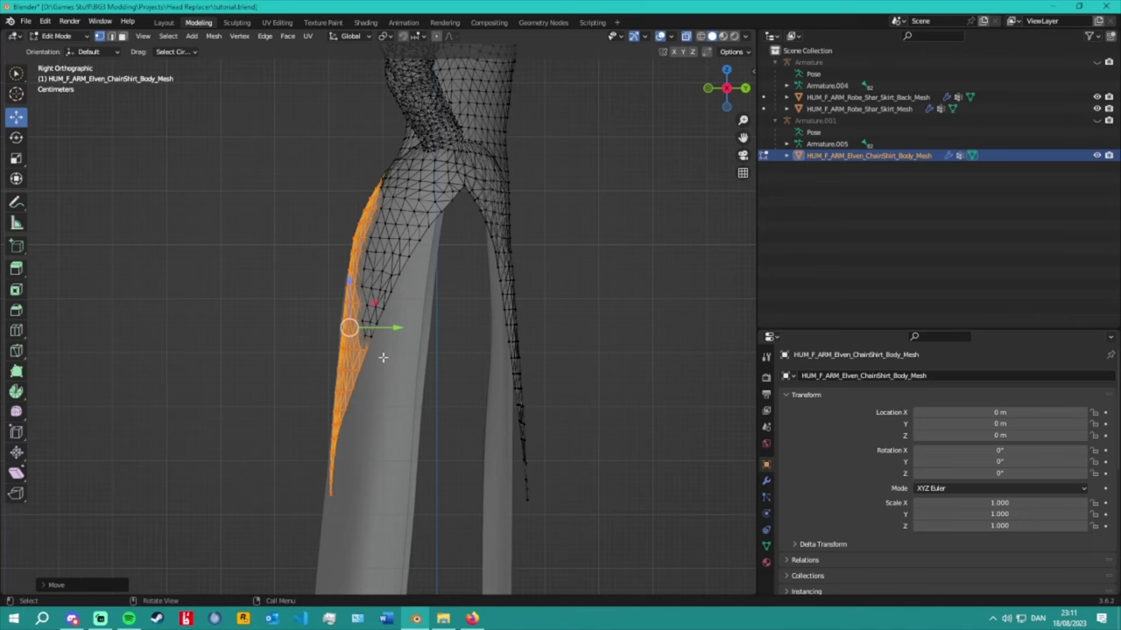
left_click_drag(396, 328, 295, 327)
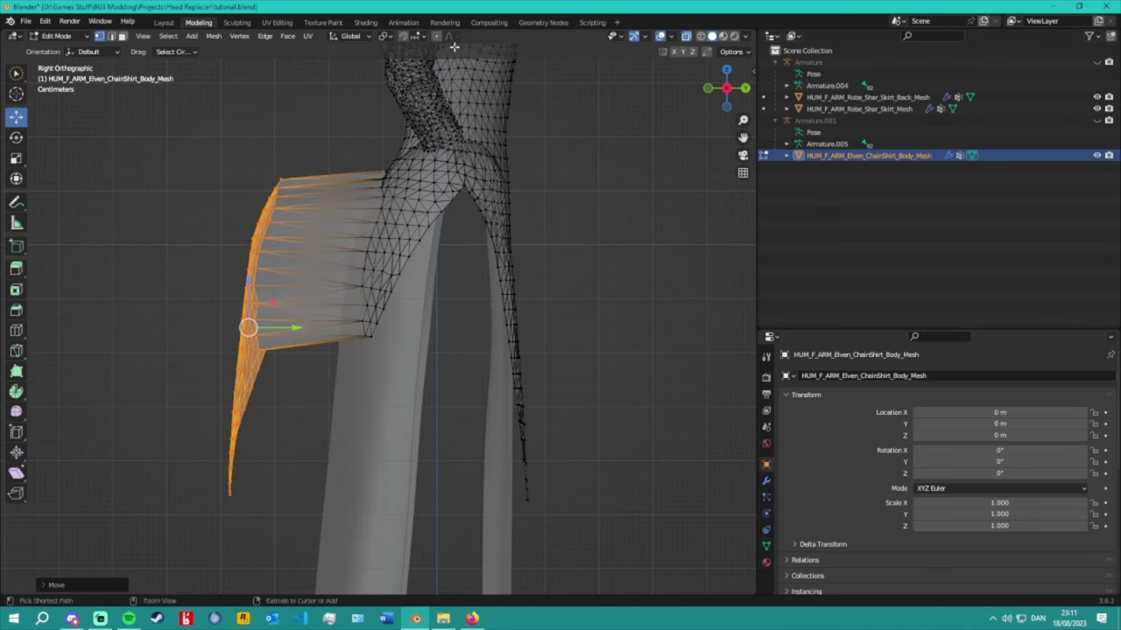
key("ctrl+z")
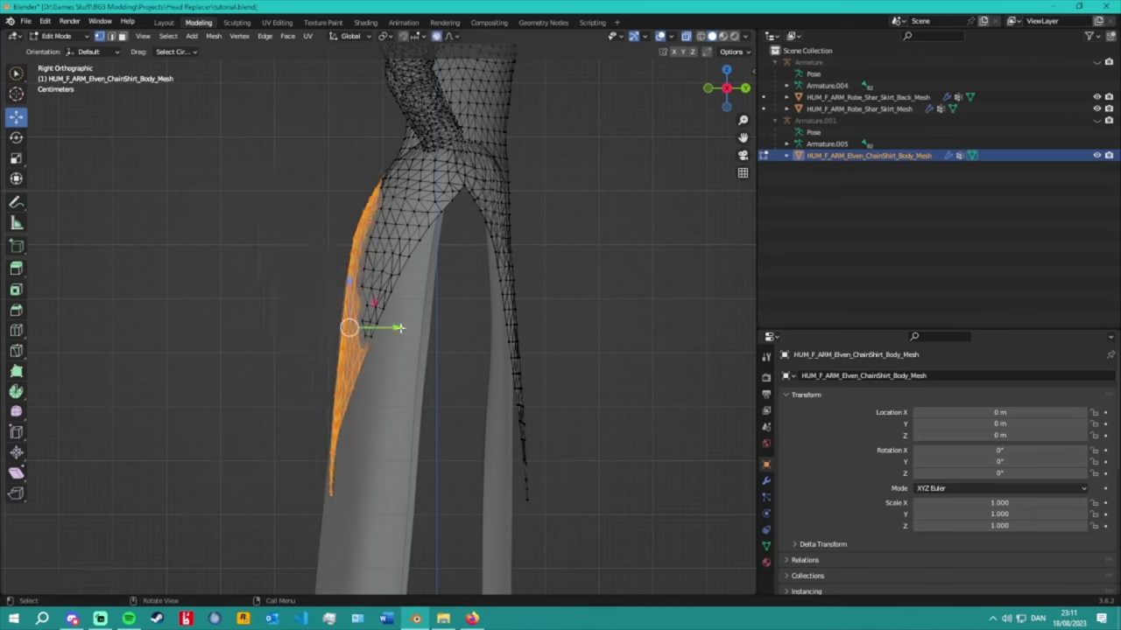
left_click_drag(400, 328, 390, 327)
key("ctrl+z")
key("g")
left_click(460, 247)
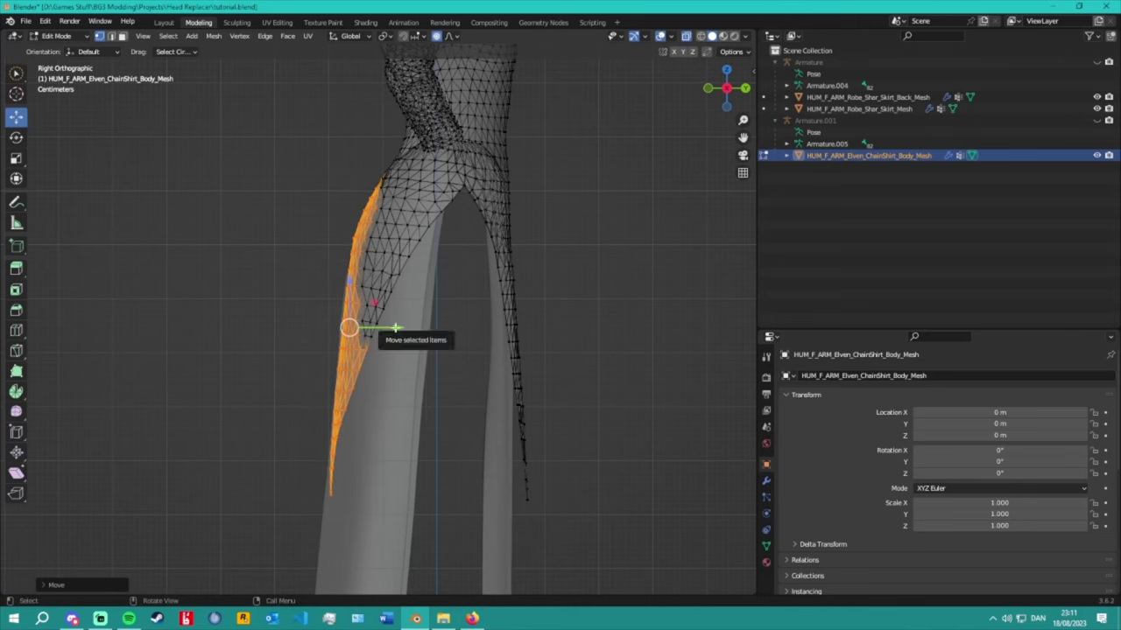
left_click_drag(392, 327, 388, 327)
key("ctrl+z")
Reselect the shirt's back vertices and move them slightly backward with proportional editing so the shirt covers the skirt.
left_click_drag(384, 180, 370, 202, "ctrl")
left_click_drag(380, 346, 378, 346)
left_click(433, 361)
left_click_drag(432, 225, 420, 225)
mouse_move(429, 281)
left_mouse_down()
mouse_move(437, 243)
mouse_move(377, 214)
mouse_move(385, 236)
mouse_move(401, 232)
mouse_move(376, 289)
mouse_move(388, 356)
mouse_move(338, 438)
mouse_move(329, 495)
left_mouse_up()
right_click(407, 308)
left_click_drag(408, 307, 392, 310)
Return to Object Mode, turn off X-ray and examine how the reshaped shirt back fits over the skirt.
scroll(385, 307, "down", 1)
left_click(64, 37)
left_click(60, 50)
middle_click_drag(223, 167, 359, 188)
left_click(697, 122)
left_click(686, 36)
scroll(460, 260, "down", 5)
middle_click_drag(461, 260, 384, 266)
left_click(383, 267)
scroll(302, 204, "up", 6)
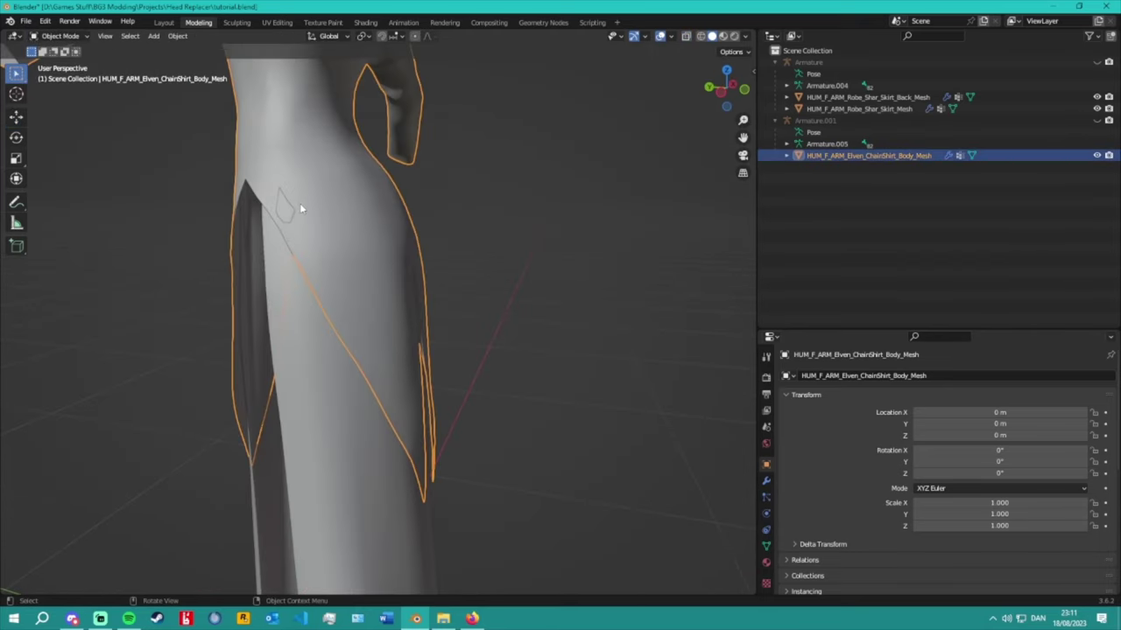
middle_click_drag(335, 155, 416, 319, "shift")
Enter Edit Mode on the chain shirt and circle-select the side hip vertices around the clipping skirt patch with X-ray on.
left_click(67, 38)
left_click(59, 64)
scroll(336, 357, "up", 1)
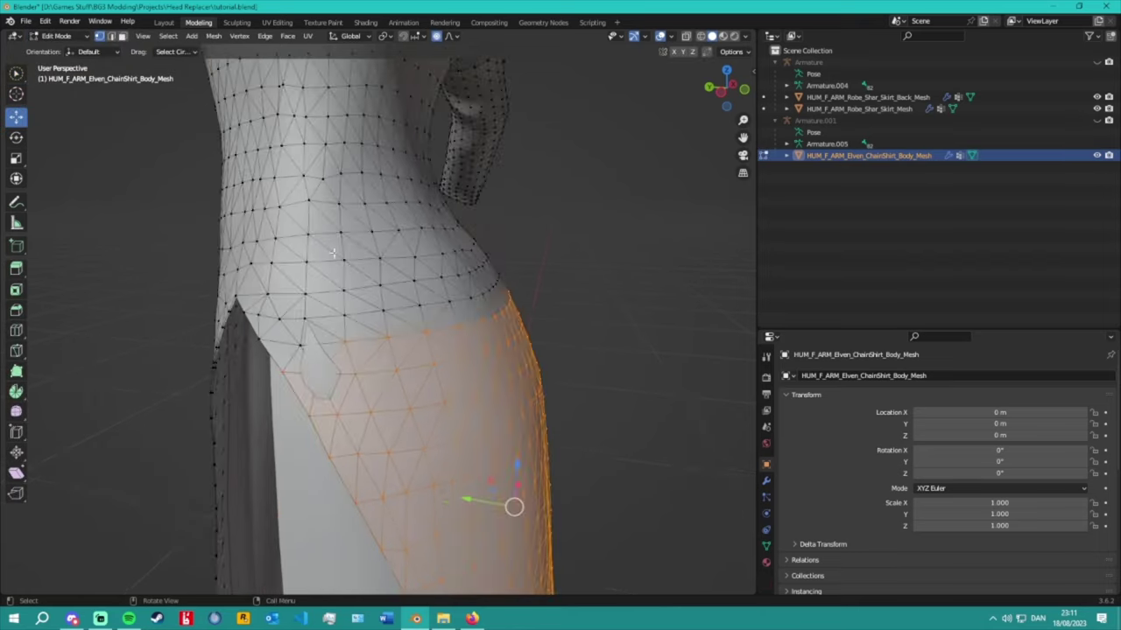
middle_click_drag(336, 357, 394, 359)
left_click(655, 279)
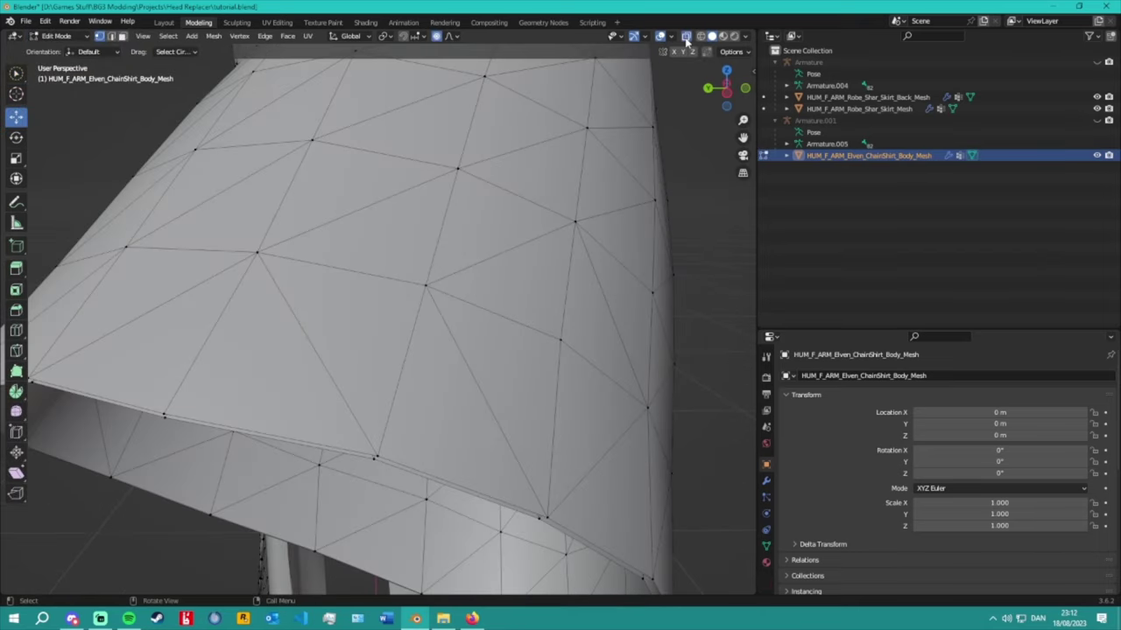
left_click(686, 37)
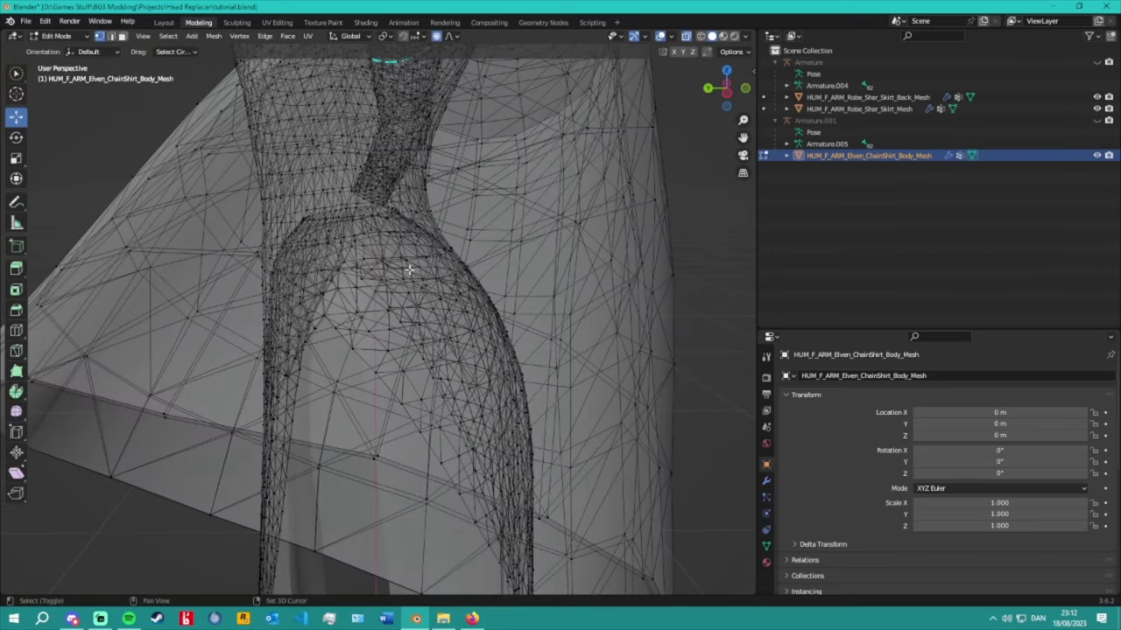
middle_click_drag(408, 268, 352, 256, "shift")
scroll(430, 213, "up", 2)
key("c")
mouse_move(352, 255)
left_mouse_down()
mouse_move(370, 275)
mouse_move(359, 300)
mouse_move(375, 288)
mouse_move(425, 301)
mouse_move(415, 344)
left_mouse_up()
key("Escape")
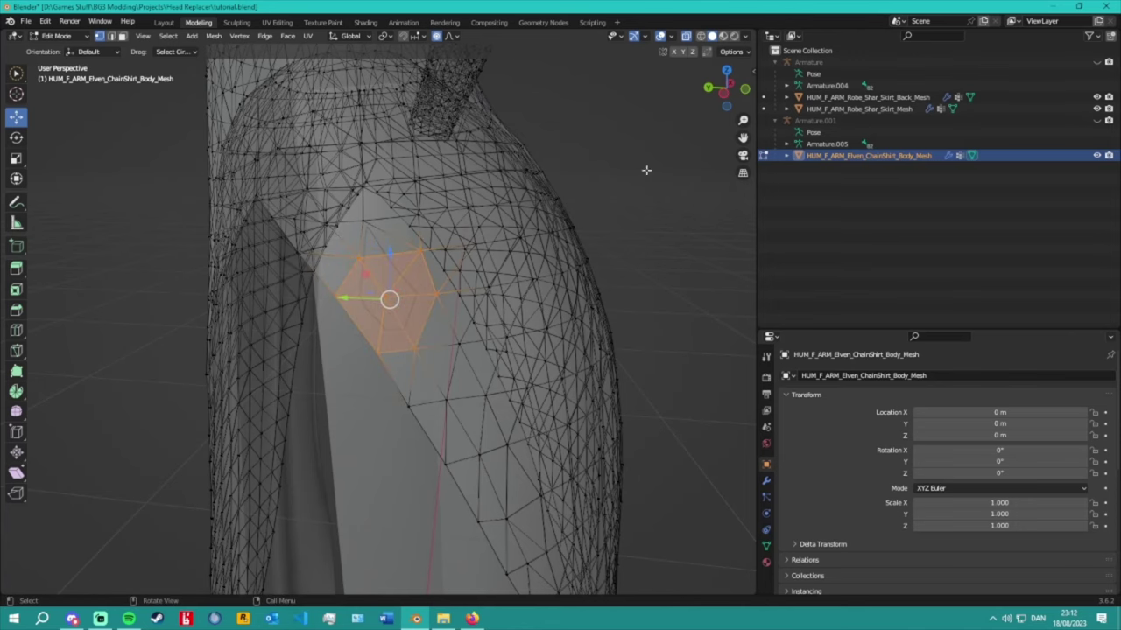
Turn off X-ray and move the selected hip vertices slightly outward along X to cover the skirt.
left_click(686, 37)
scroll(468, 300, "down", 3)
middle_click_drag(467, 301, 546, 312)
scroll(547, 312, "up", 3)
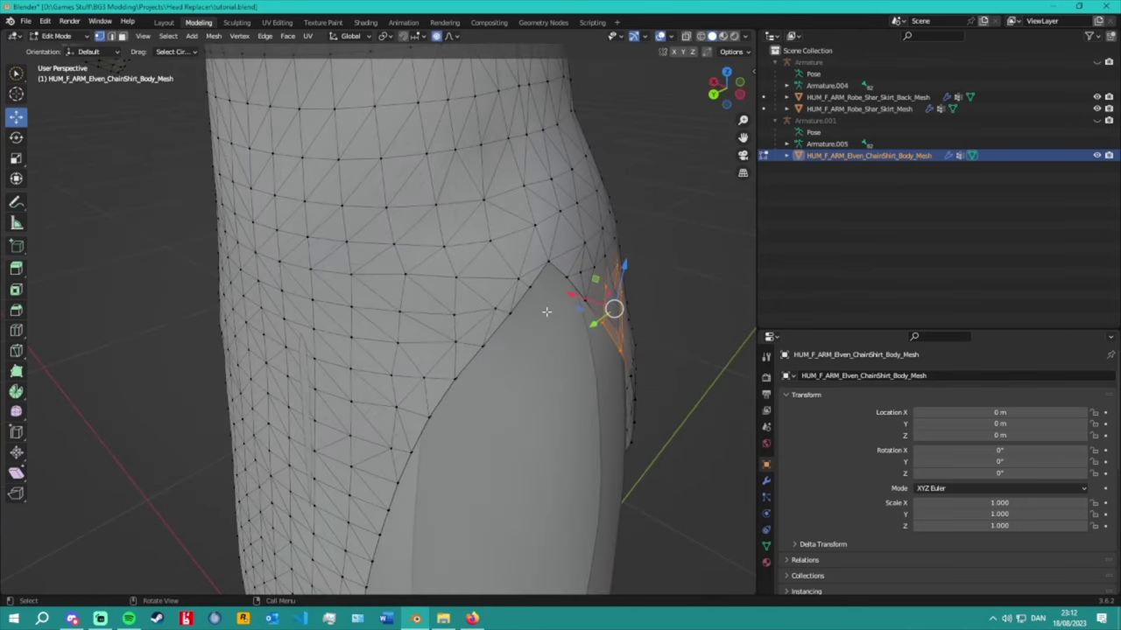
left_click_drag(582, 298, 592, 306)
middle_click_drag(592, 307, 244, 383)
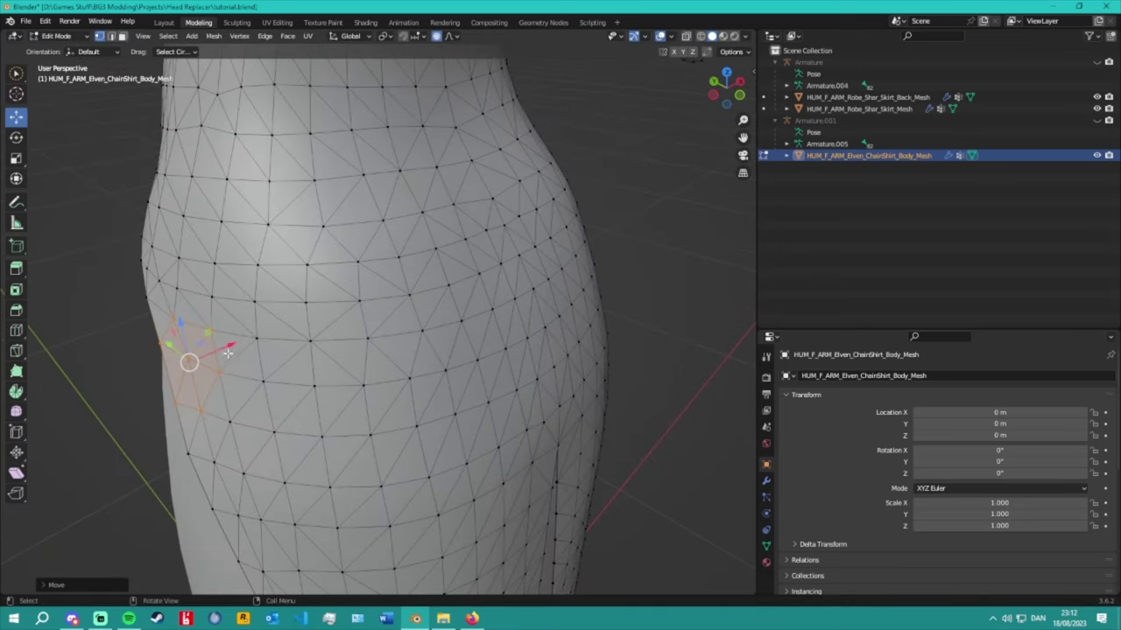
left_click_drag(228, 352, 224, 353)
middle_click_drag(224, 353, 439, 332)
scroll(438, 332, "down", 5)
scroll(438, 332, "down", 6)
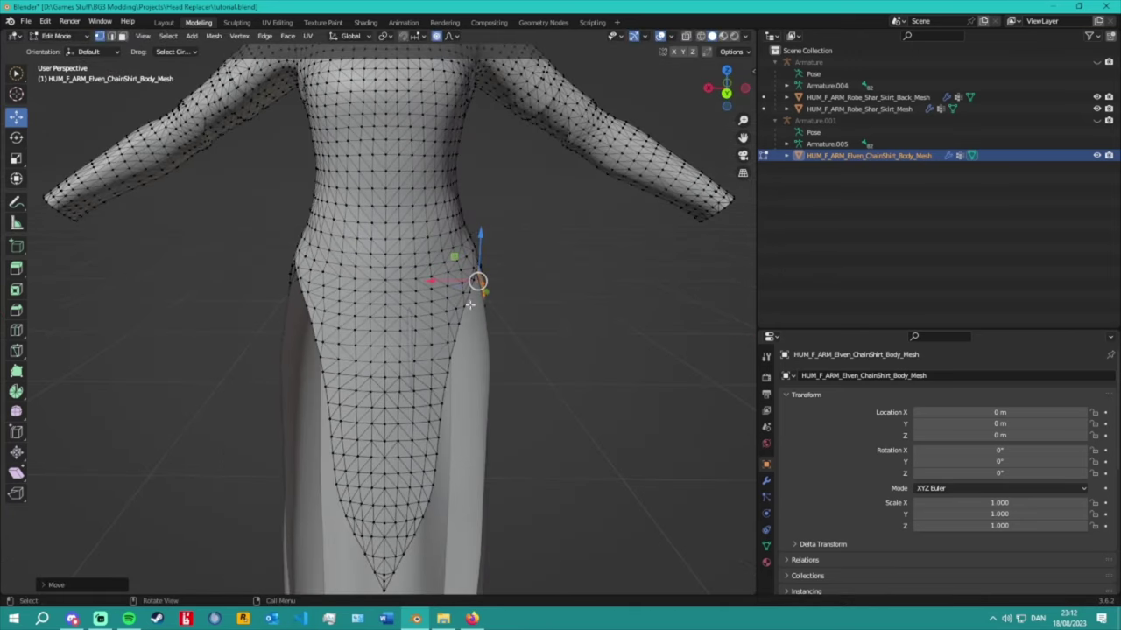
Switch to the left orthographic view and circle-select the upper part of the shirt's front flap with X-ray on.
left_click(731, 98)
left_click(744, 88)
scroll(449, 289, "up", 6)
middle_click_drag(448, 289, 583, 165, "shift")
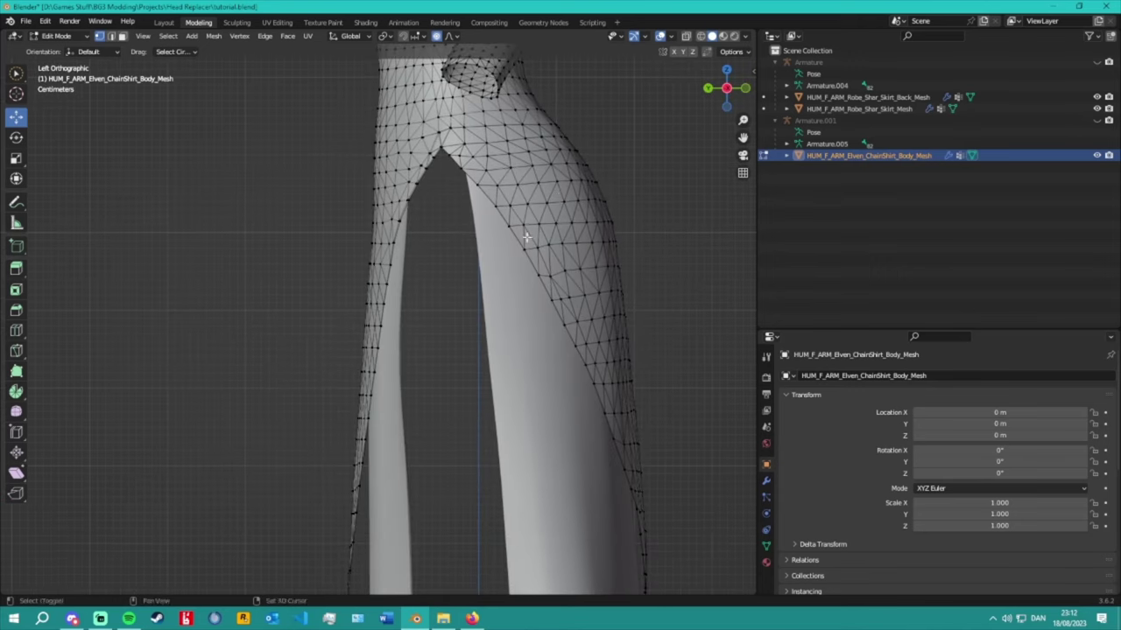
scroll(669, 70, "down", 1)
mouse_move(399, 356)
left_mouse_down()
mouse_move(385, 210)
mouse_move(405, 216)
mouse_move(378, 199)
mouse_move(370, 448)
left_mouse_up()
key("Escape")
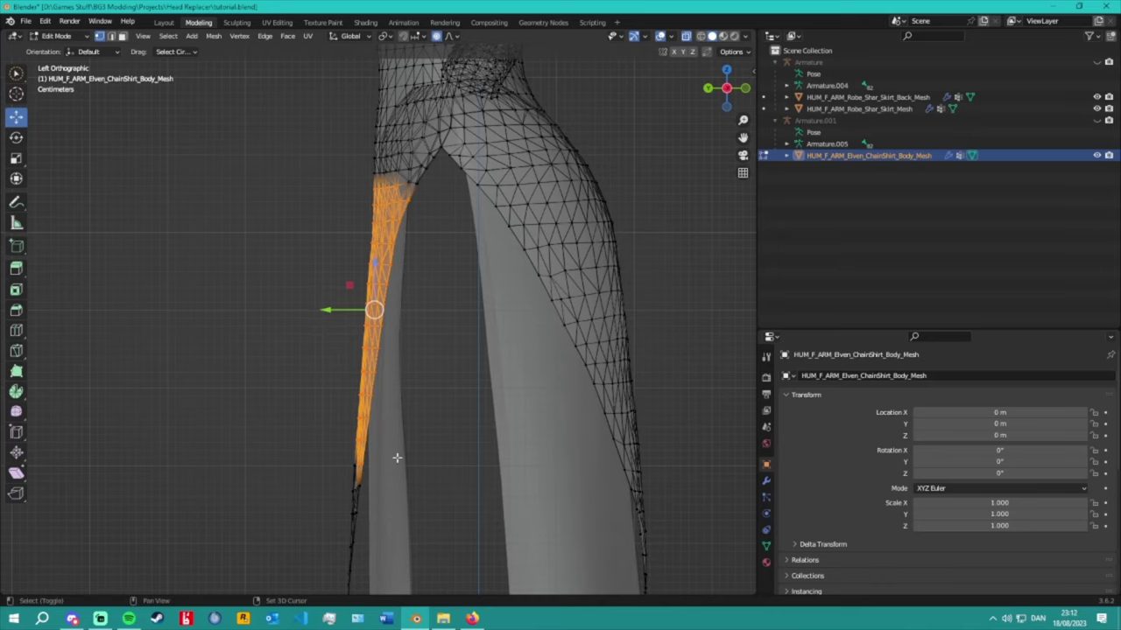
Circle-select the whole front flap of the shirt, from its lower tip up to the side slit.
middle_click_drag(407, 281, 400, 134, "shift")
key("c")
mouse_move(363, 270)
left_mouse_down()
mouse_move(336, 445)
mouse_move(343, 414)
left_mouse_up()
key("Escape")
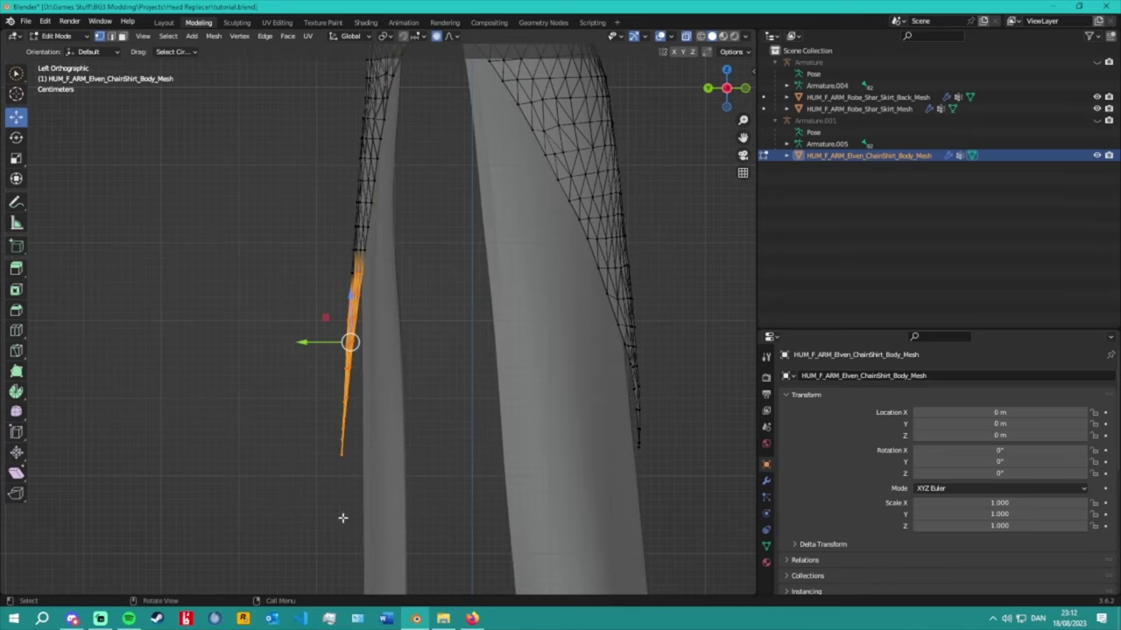
key("c")
left_click_drag(351, 294, 377, 109)
key("Escape")
middle_click_drag(393, 138, 392, 335, "shift")
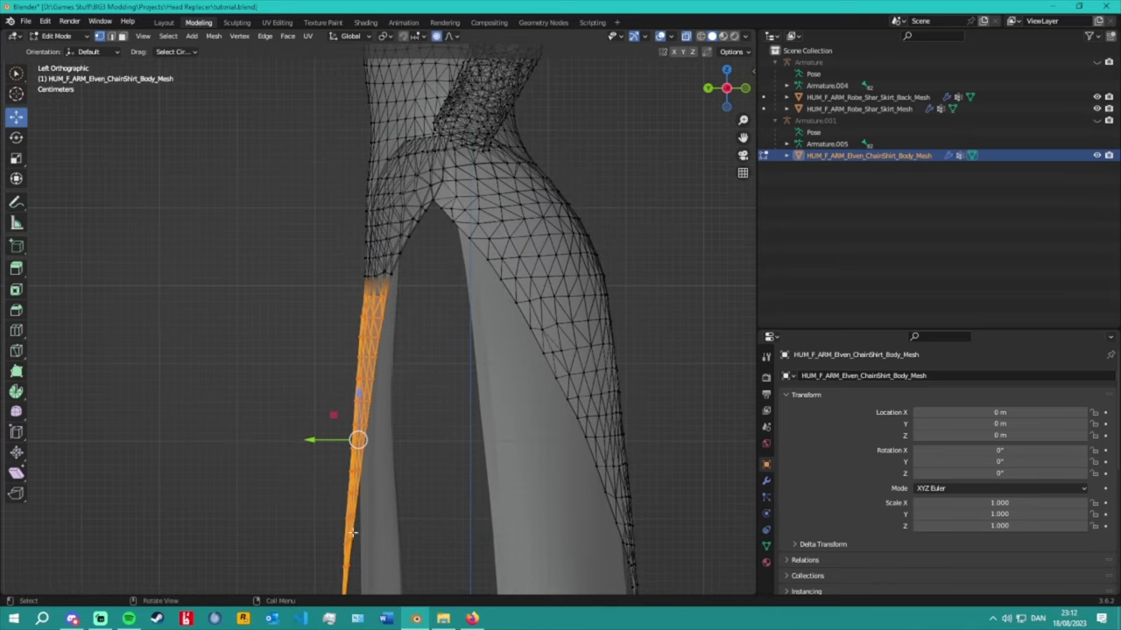
key("c")
mouse_move(377, 342)
left_mouse_down()
mouse_move(358, 262)
mouse_move(411, 245)
left_mouse_up()
key("Escape")
scroll(280, 288, "down", 3)
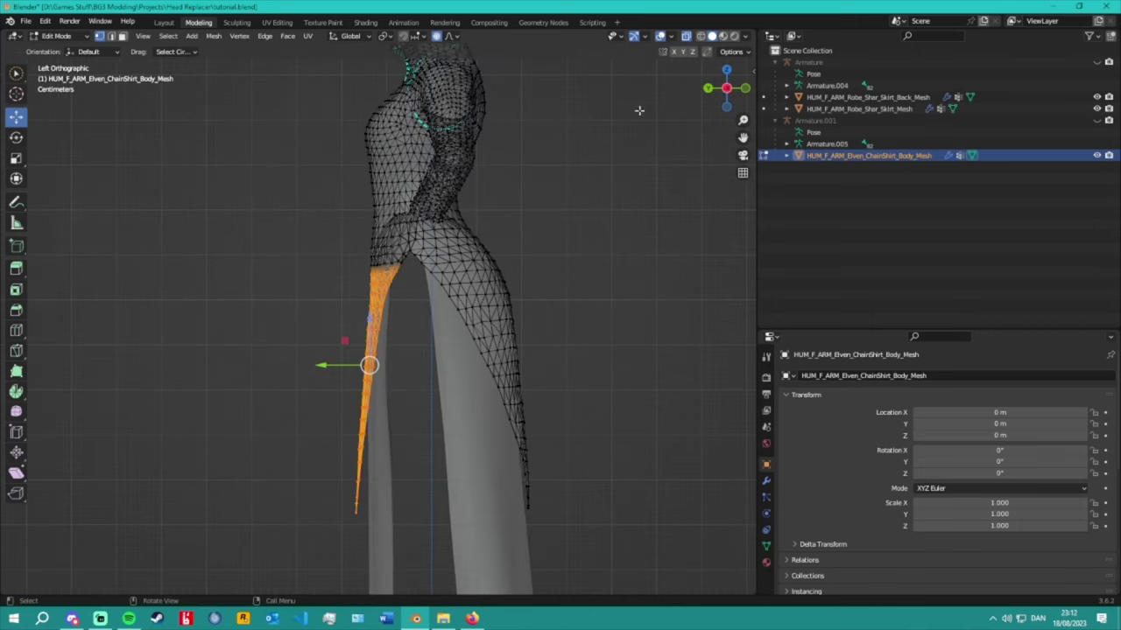
Turn off X-ray and move the selected front flap slightly forward along Y with proportional editing.
left_click(686, 40)
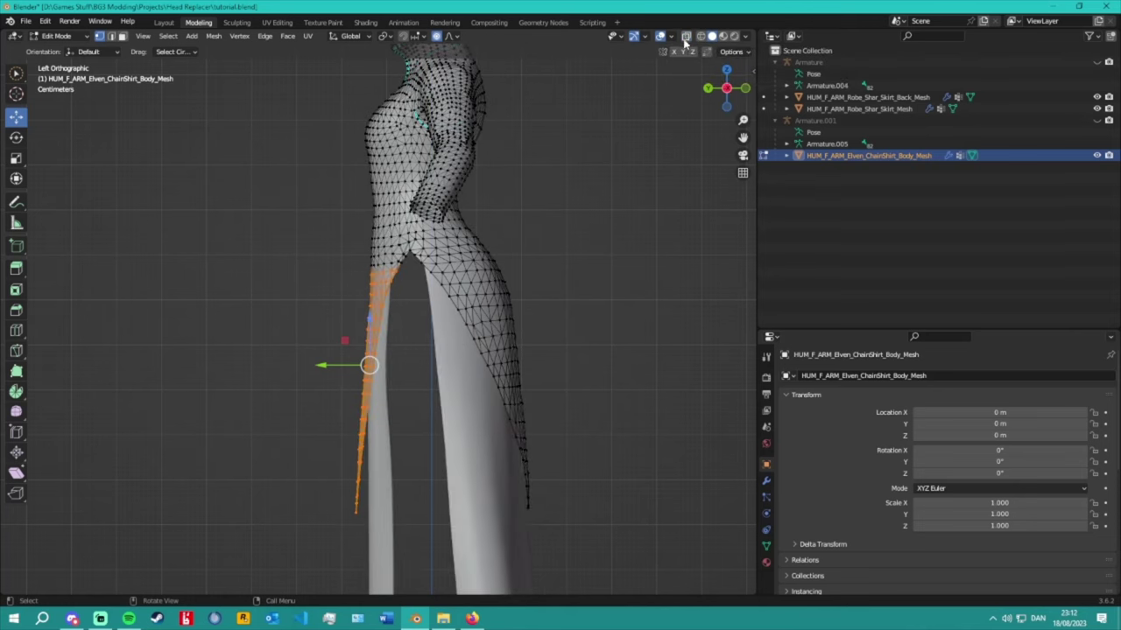
left_click(685, 39)
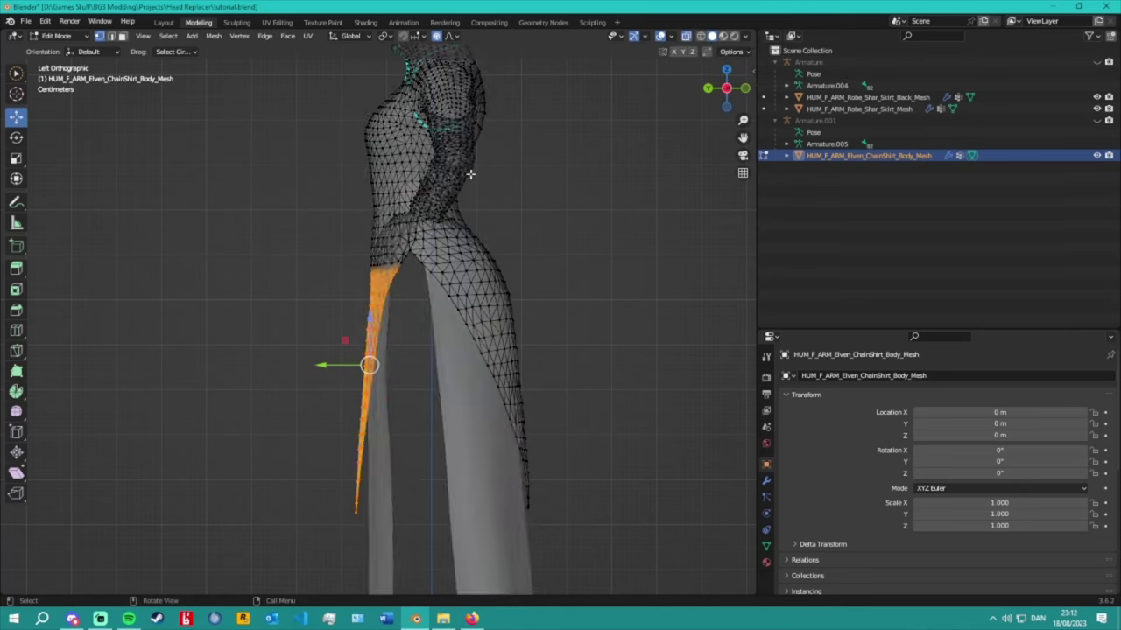
key("g")
left_click(333, 258)
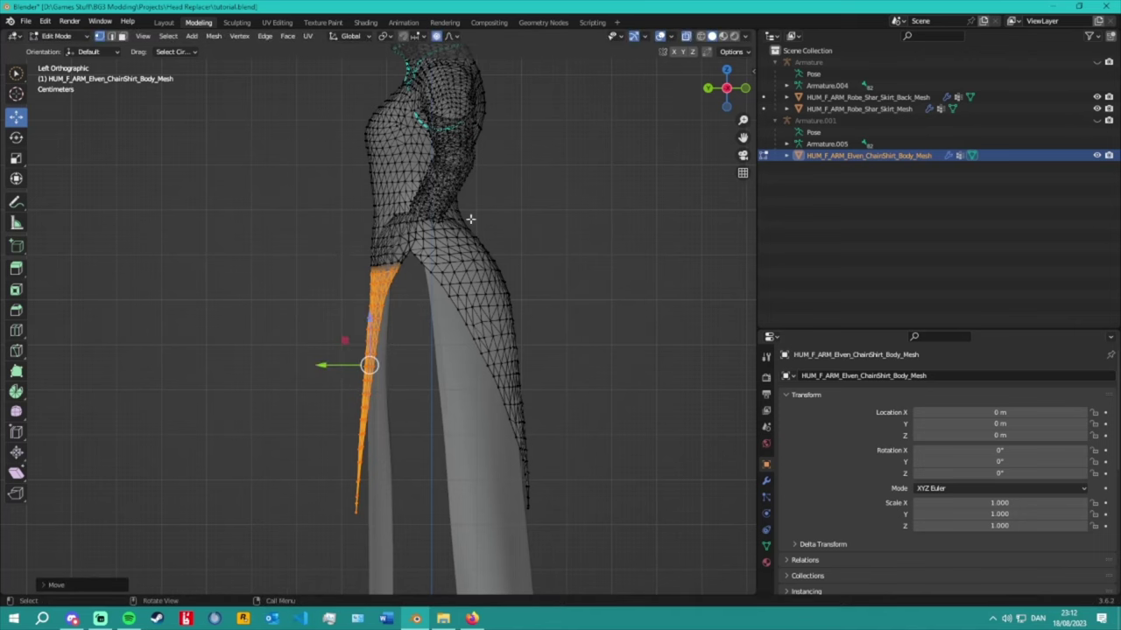
left_click(688, 40)
scroll(331, 388, "up", 2)
key("g")
key("y")
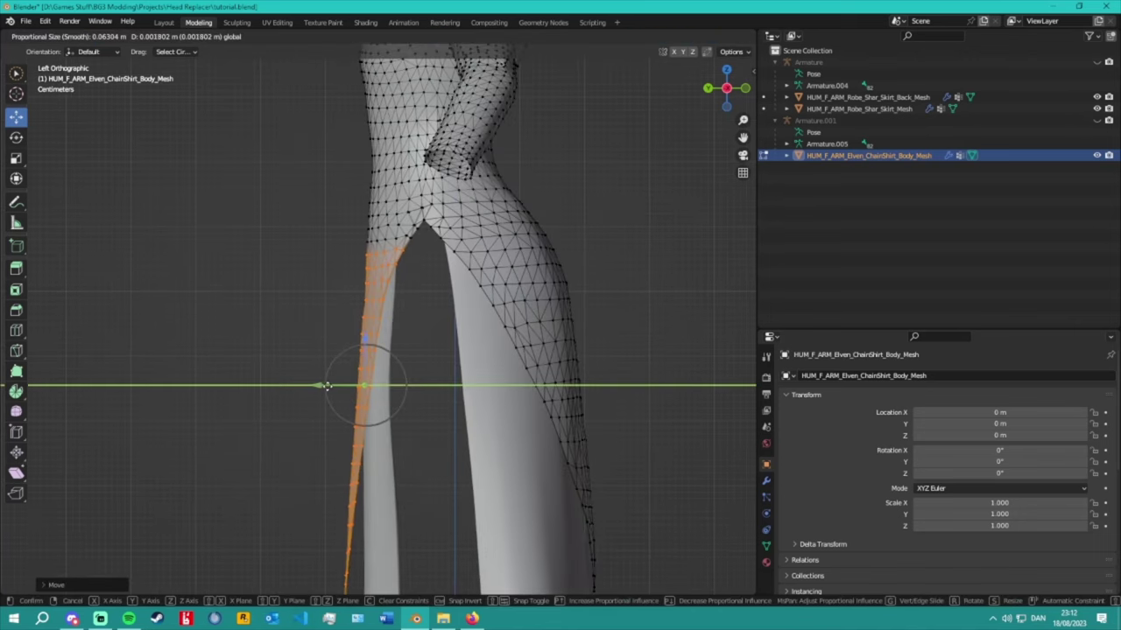
left_click(325, 386)
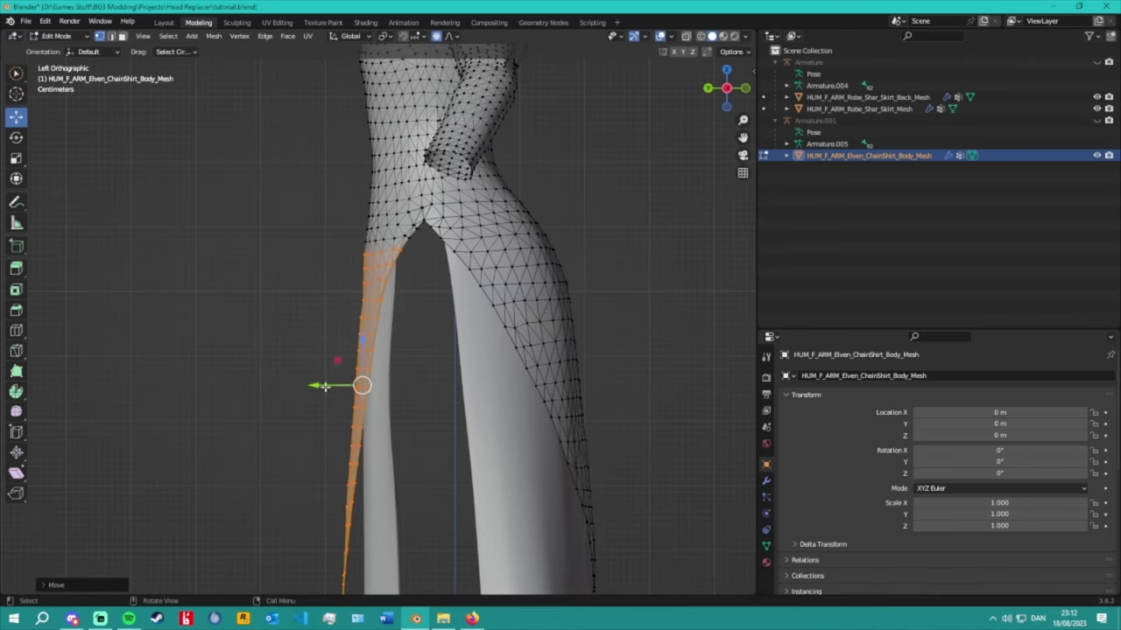
Try moving the front flap freely with proportional influence enlarged to about 0.11 m, and undo the accidental dissolve of the selection.
key("g")
scroll(415, 215, "down", 4)
left_click(414, 215)
key("g")
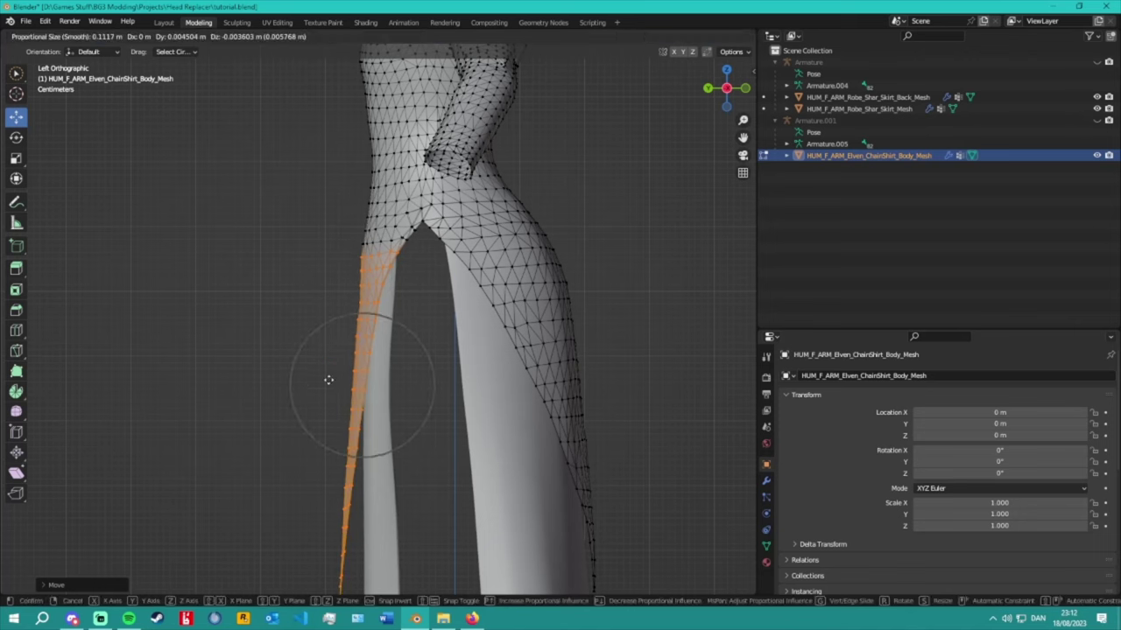
left_click(358, 388)
key("ctrl+x")
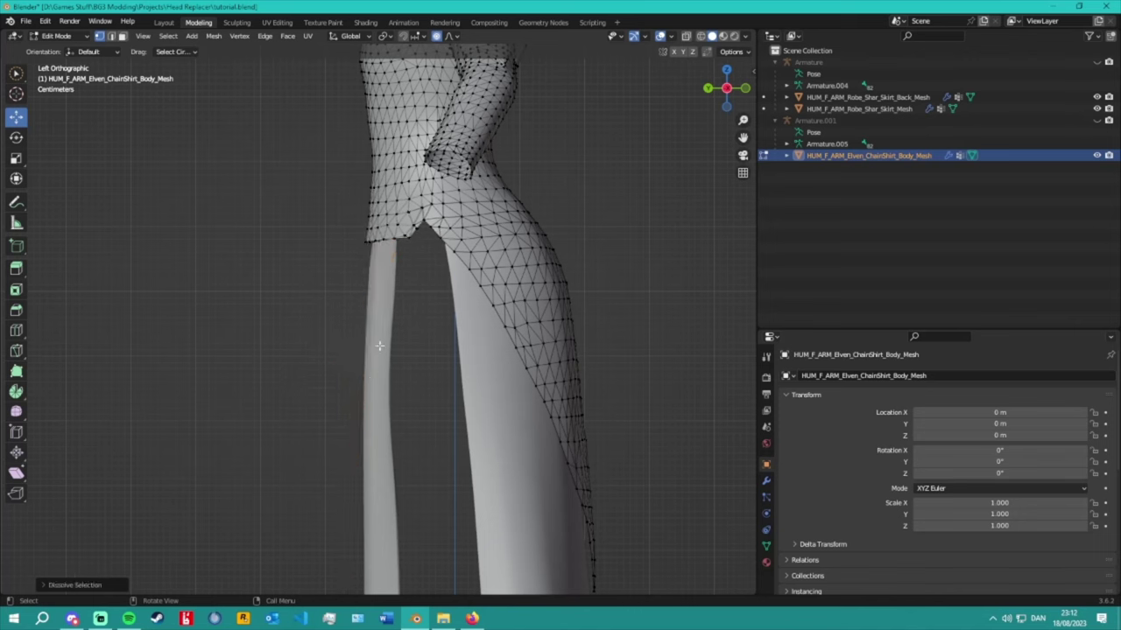
key("ctrl+z")
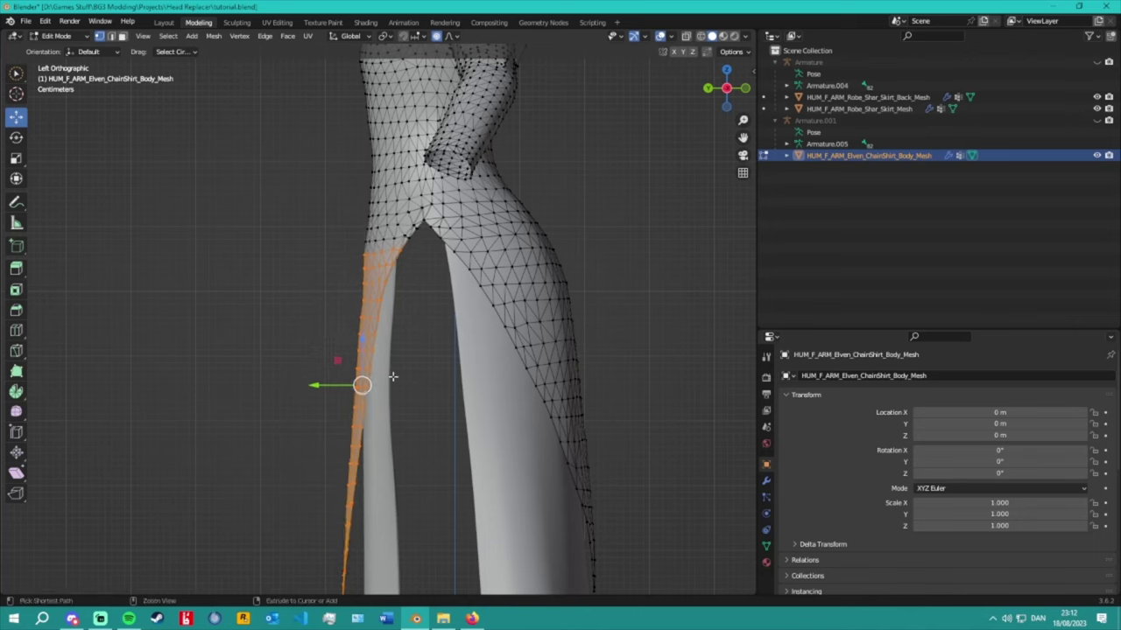
Move the front flap slightly farther forward along Y, return to Object Mode and examine the outfit from the front.
key("g")
key("y")
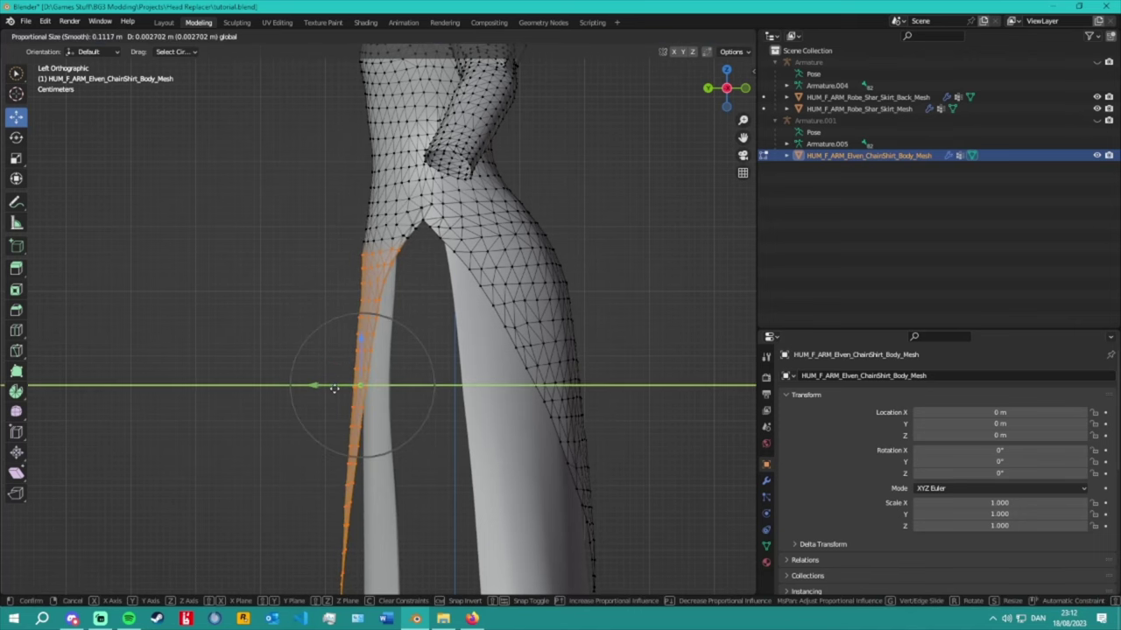
left_click(432, 396)
middle_click_drag(370, 354, 585, 376)
left_click(586, 376)
left_click(62, 37)
left_click(67, 51)
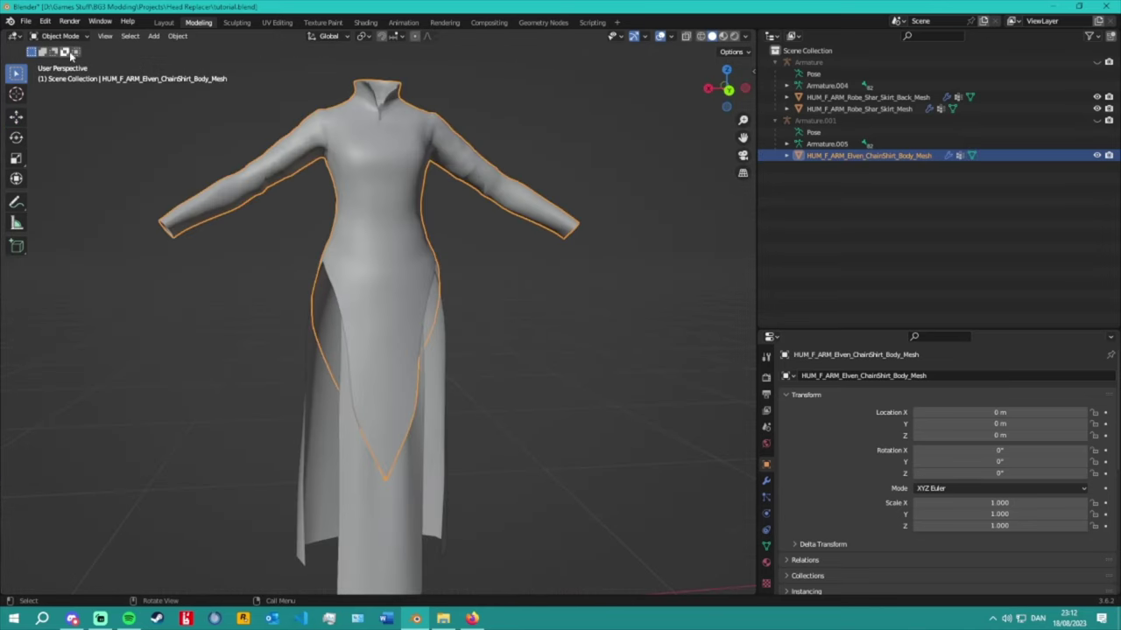
left_click(508, 321)
middle_click_drag(508, 320, 404, 215)
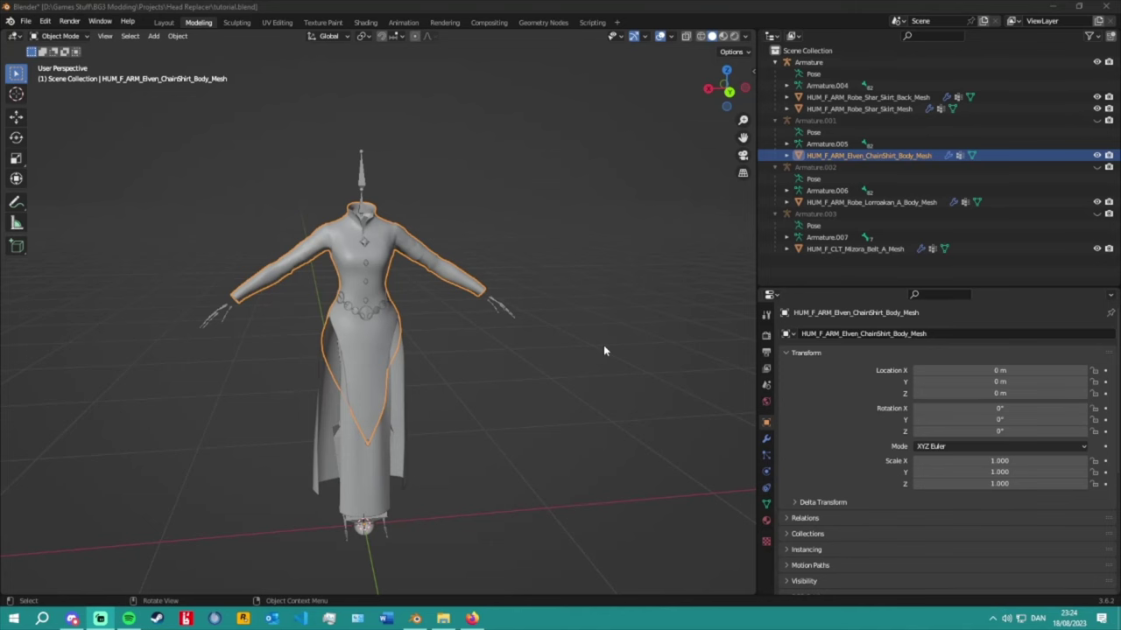
Parent the Elven chain shirt mesh to the skirt's Armature using Object (Keep Transform).
scroll(578, 267, "up", 1)
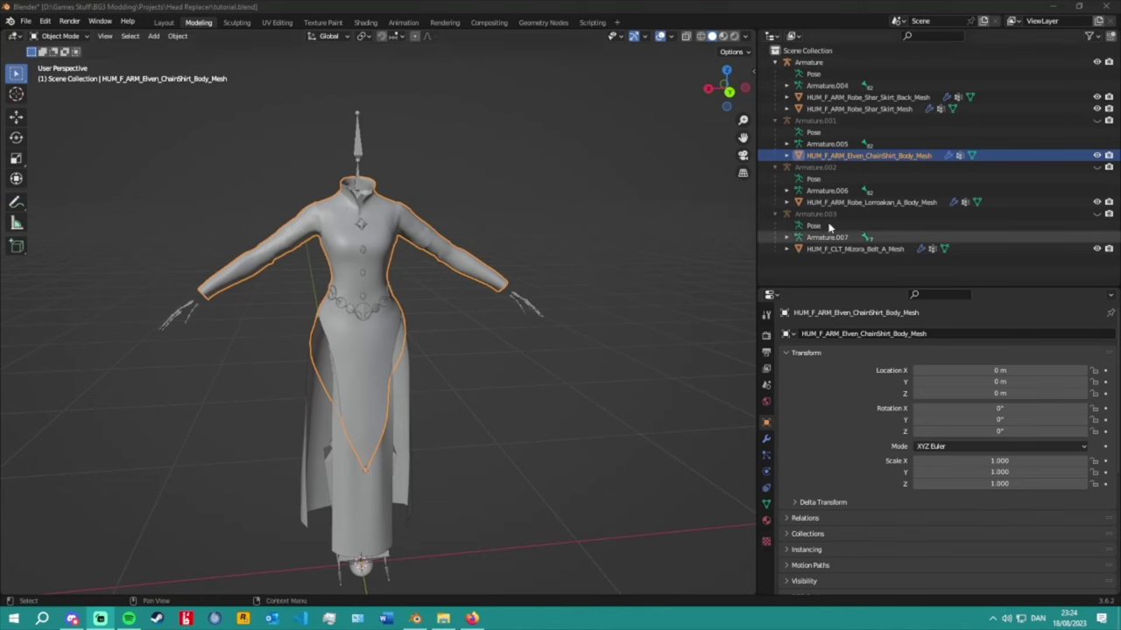
left_click(361, 149, "shift")
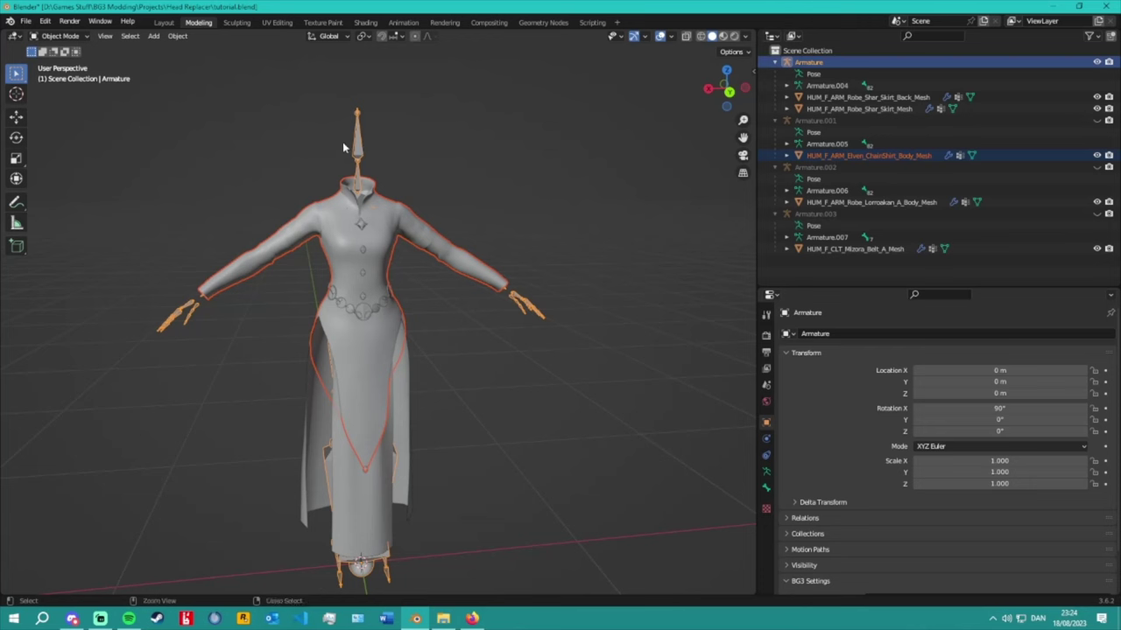
key("ctrl+p")
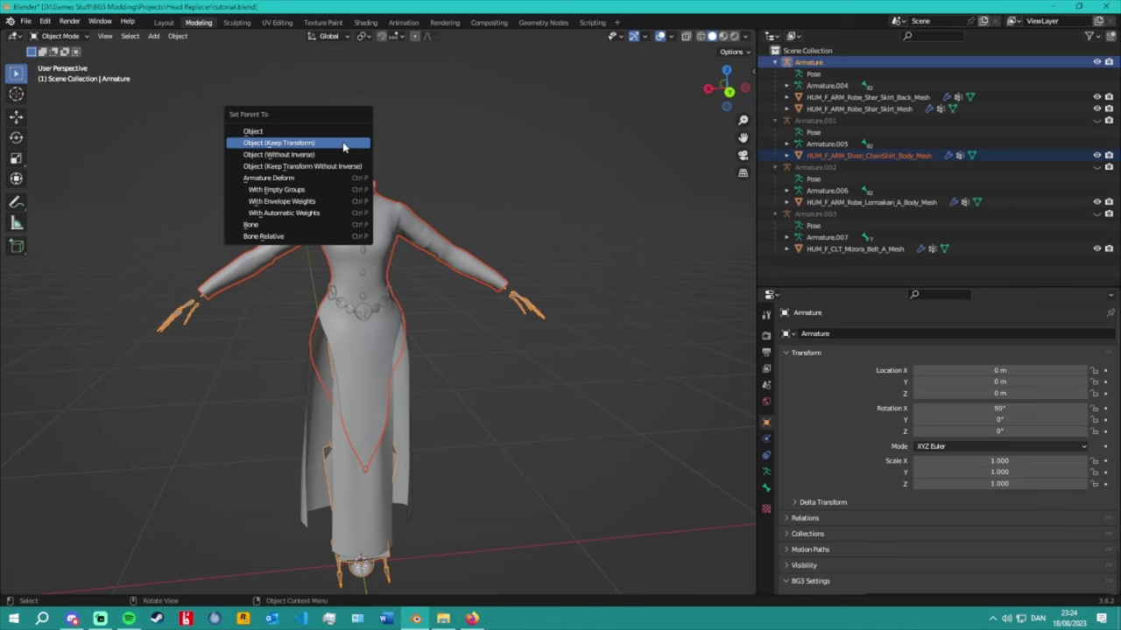
left_click(276, 144)
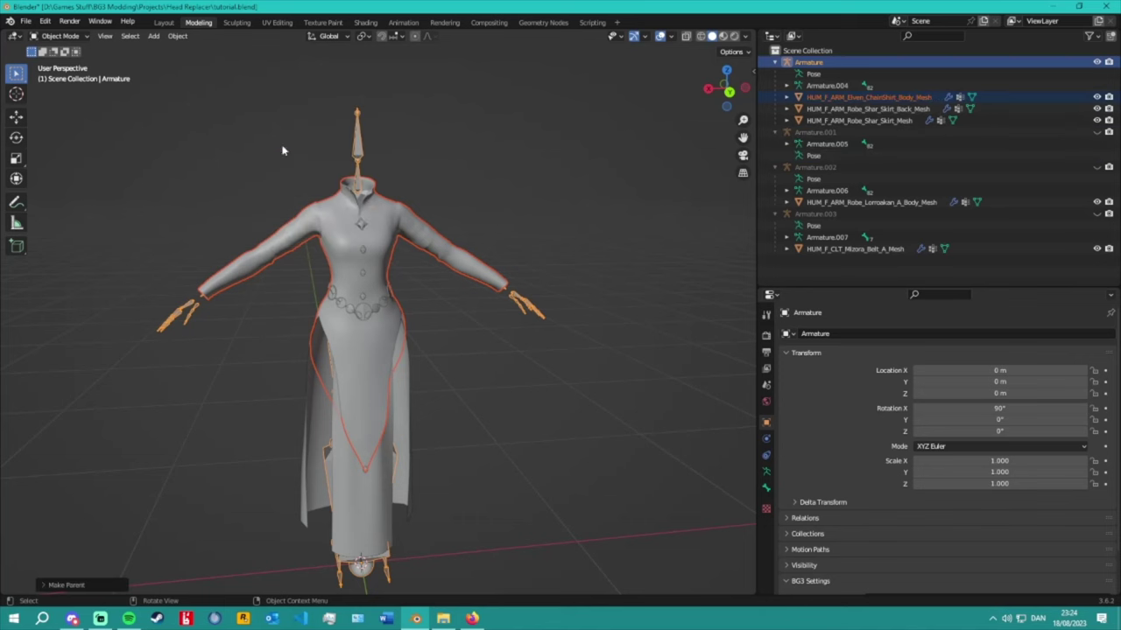
Delete the chain shirt's former armature, Armature.001, from the scene.
left_click(850, 136)
right_click(839, 137)
left_click(838, 138)
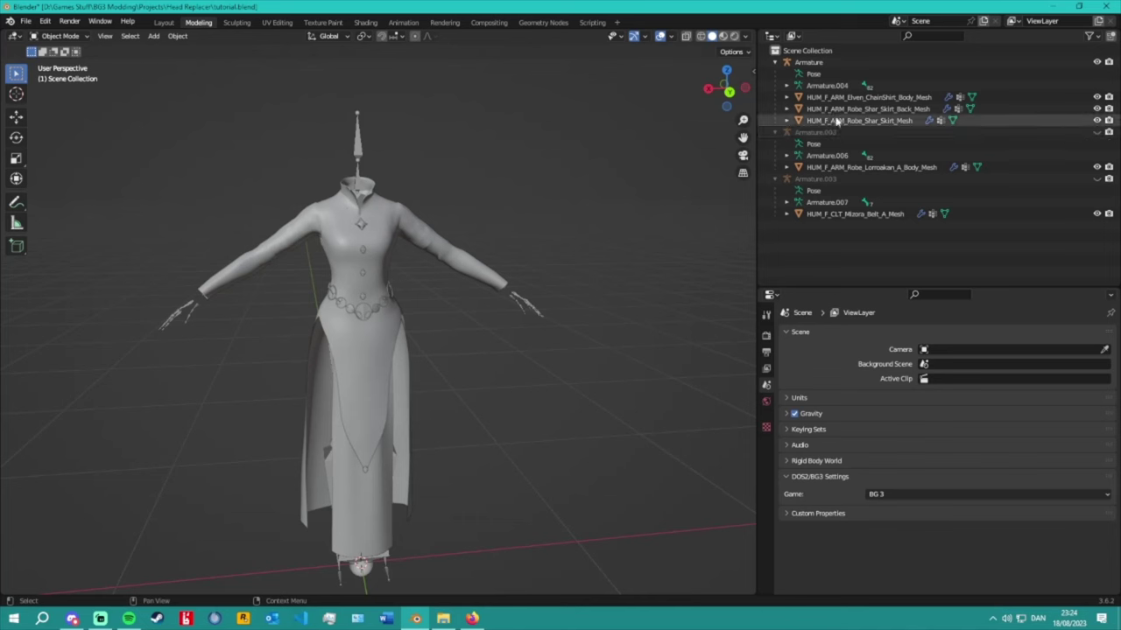
Test-move the main Armature to check whether the shirt follows it, and cancel the move.
left_click(872, 103)
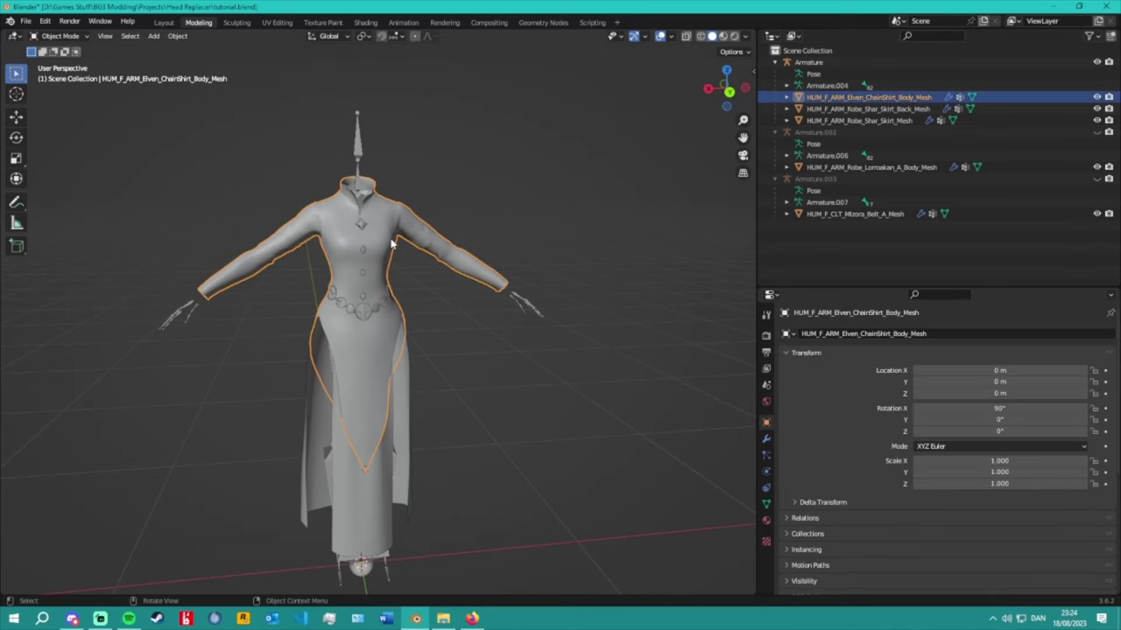
left_click(358, 151)
key("g")
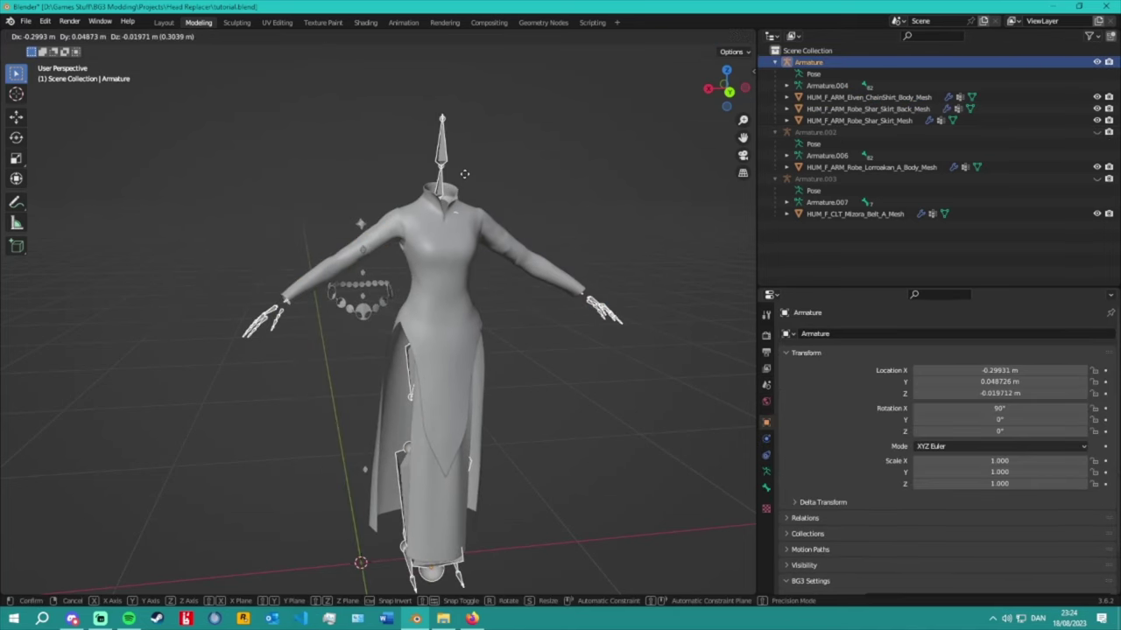
right_click(462, 181)
left_click(457, 204)
Select the chain shirt mesh and inspect the settings of its Armature modifier.
left_click(464, 252)
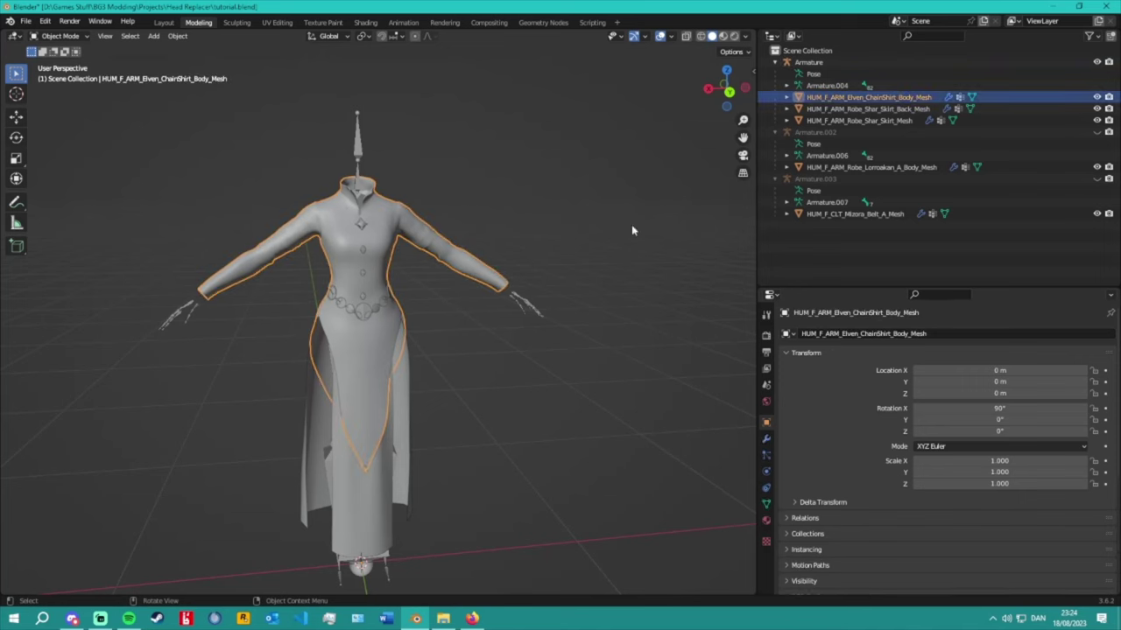
left_click(948, 98)
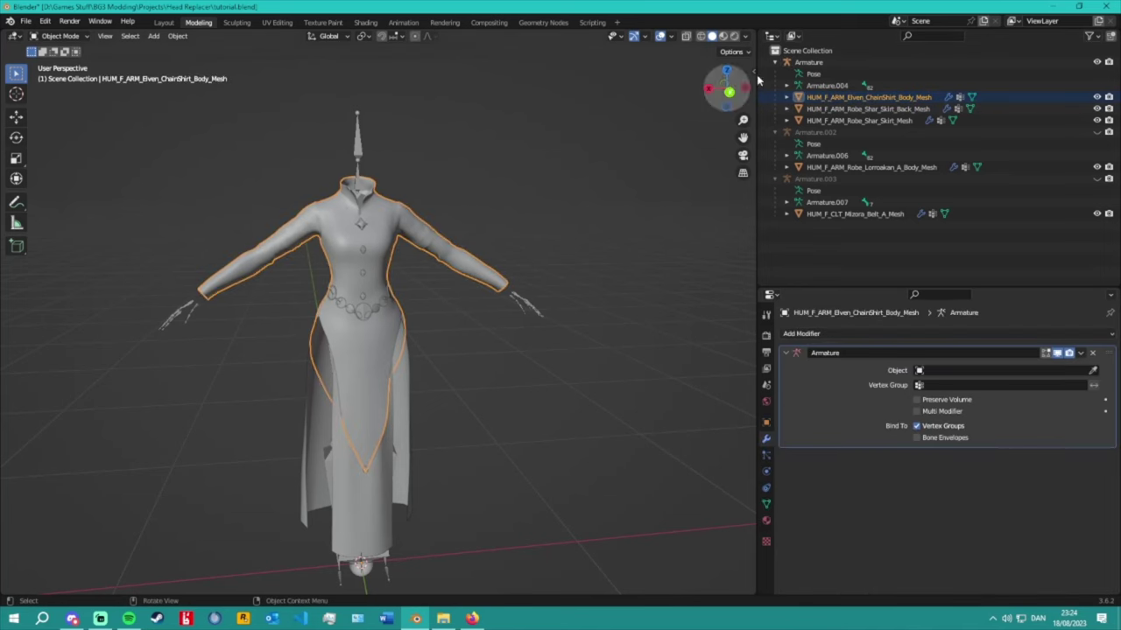
scroll(670, 269, "up", 3)
scroll(670, 268, "down", 2)
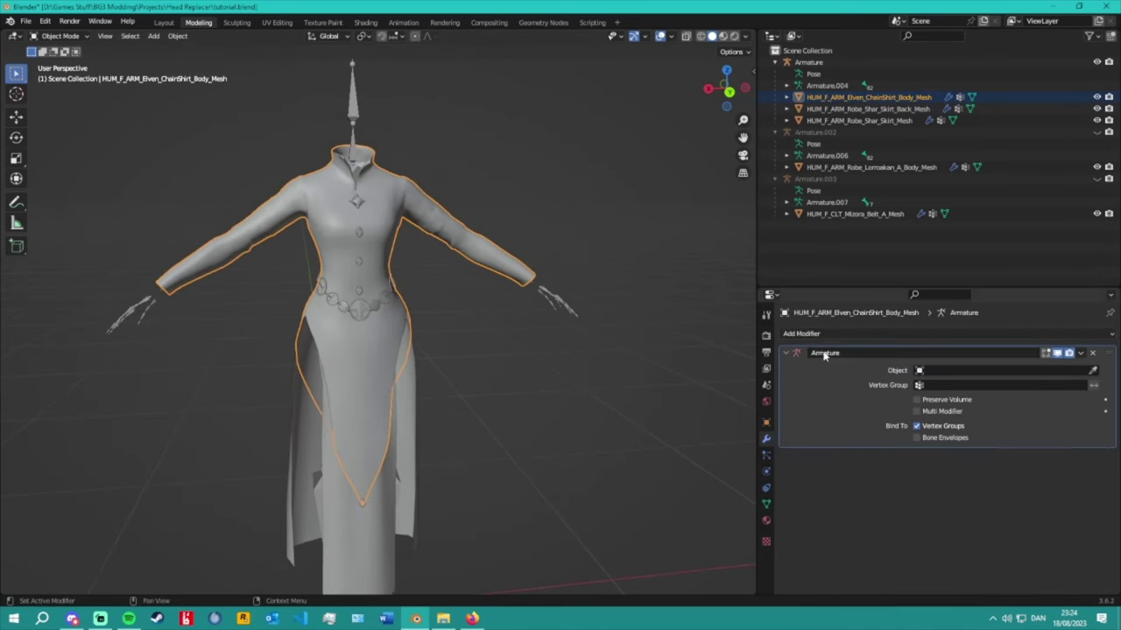
Put the Armature in Pose Mode, test-rotate the Scapula_L bone, undo the rotation and return to Object Mode.
left_click(355, 115)
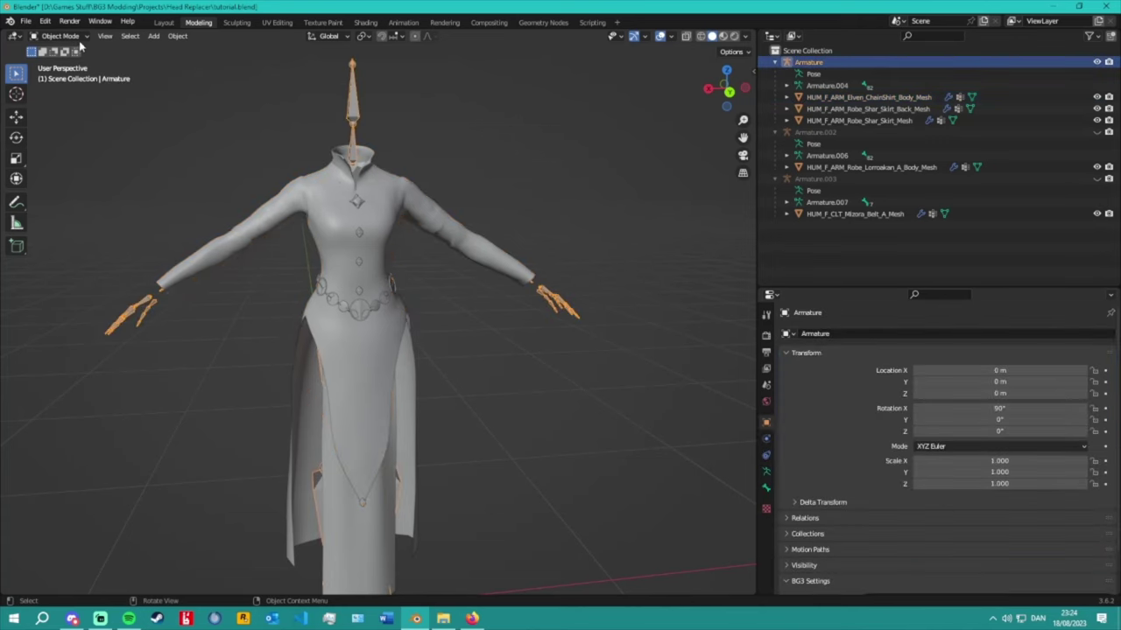
left_click(59, 36)
left_click(57, 77)
left_click(349, 160)
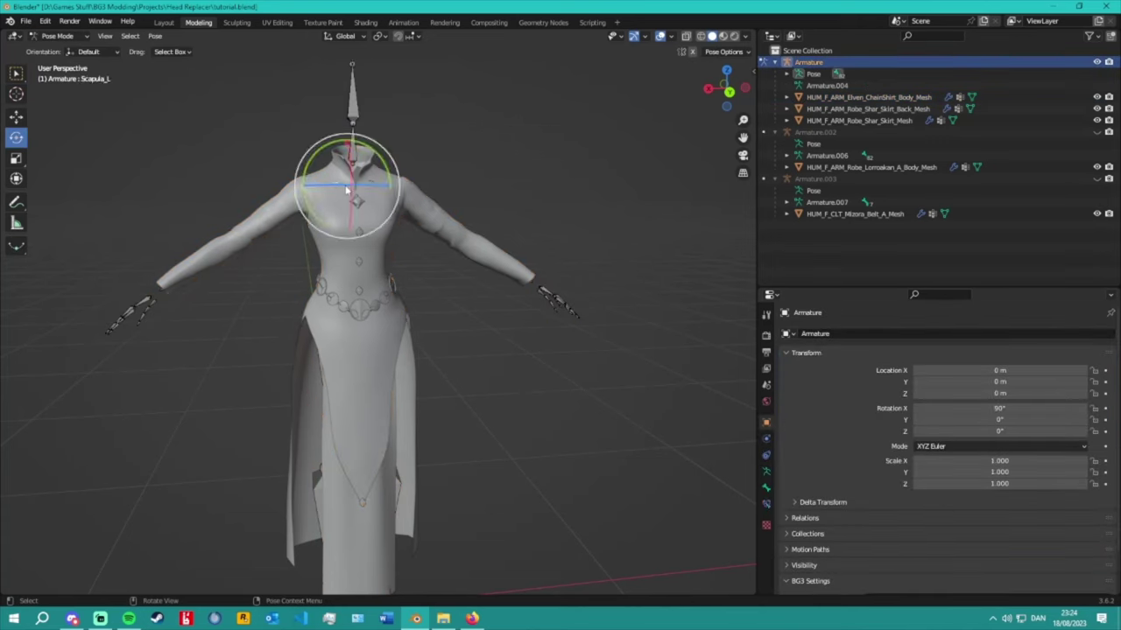
left_click_drag(347, 141, 333, 147)
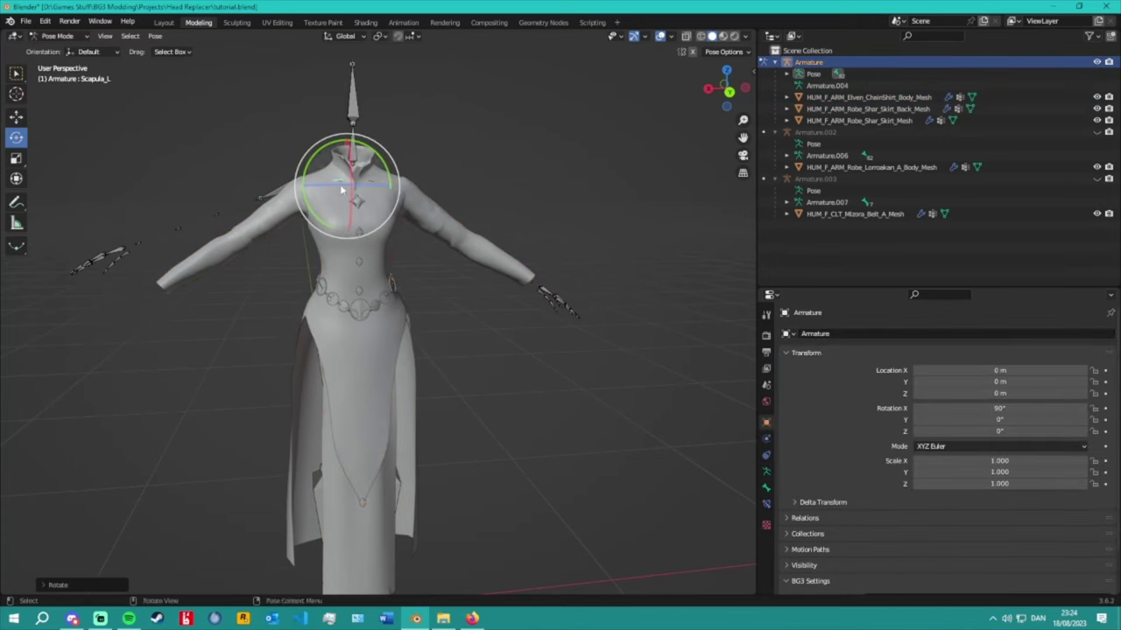
key("ctrl+z")
left_click(58, 37)
left_click(69, 53)
left_click(439, 196)
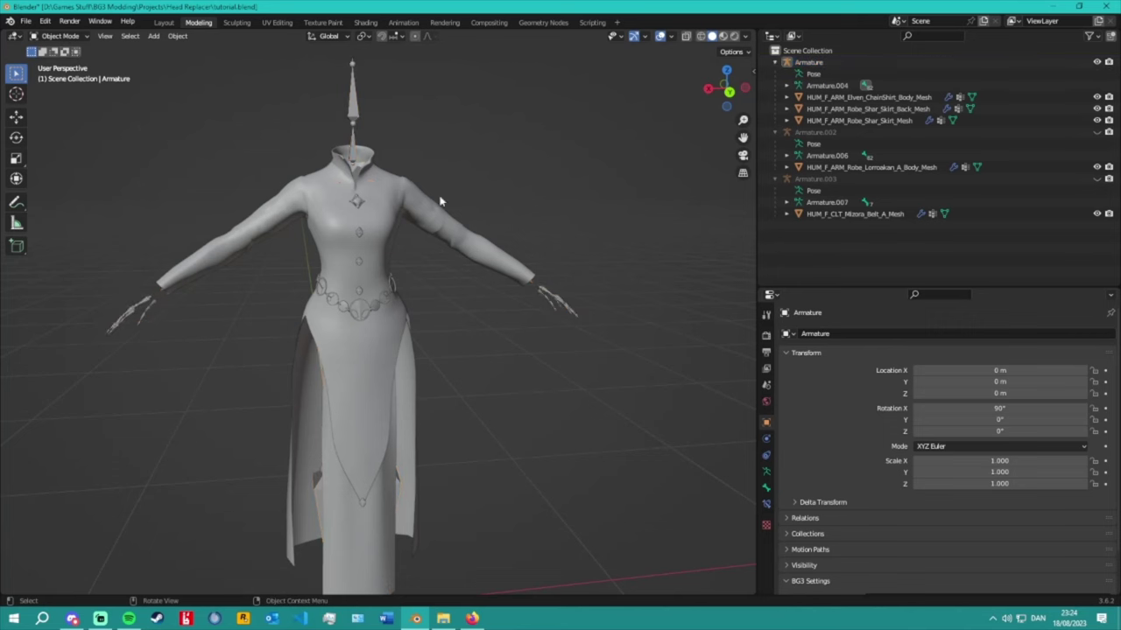
Set the target object of the Elven chain shirt's Armature modifier to Armature.
left_click(434, 210)
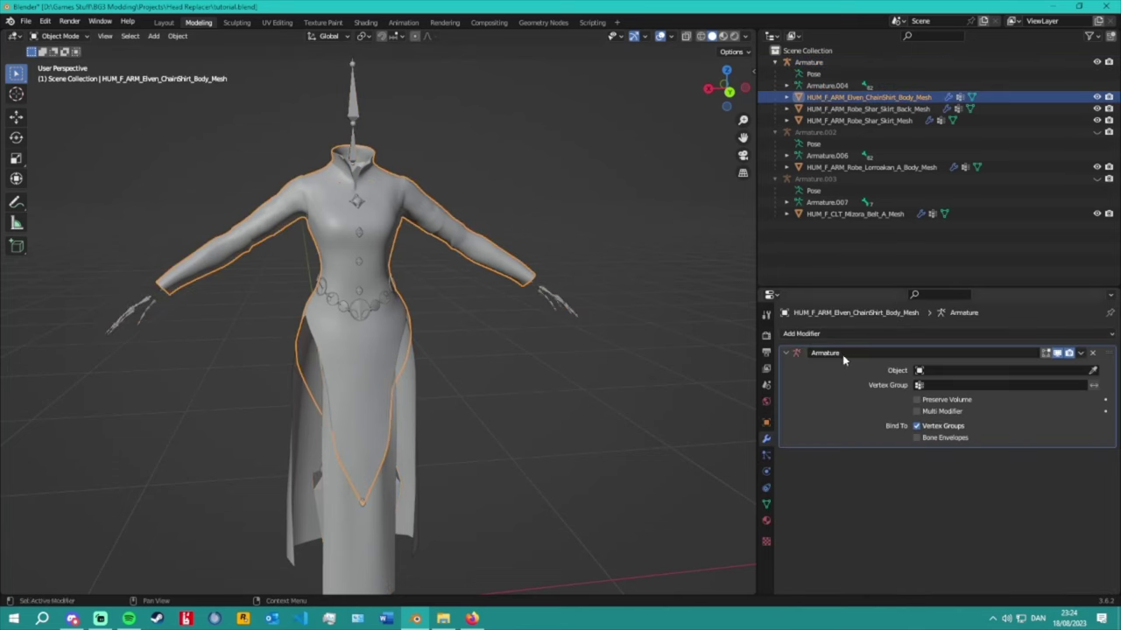
left_click(980, 370)
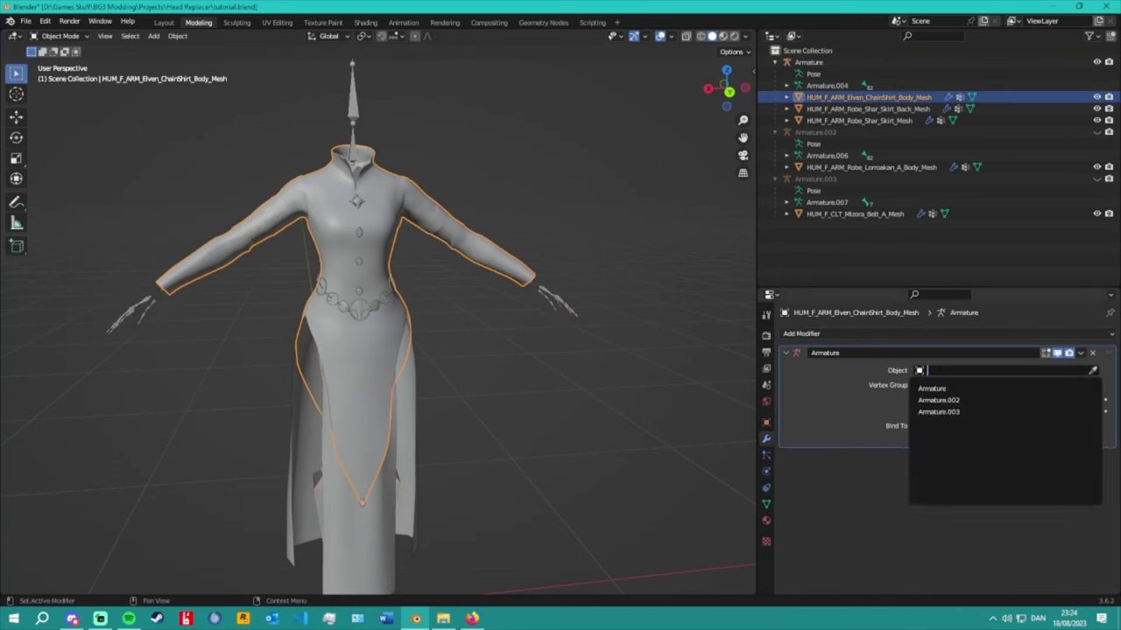
left_click(941, 388)
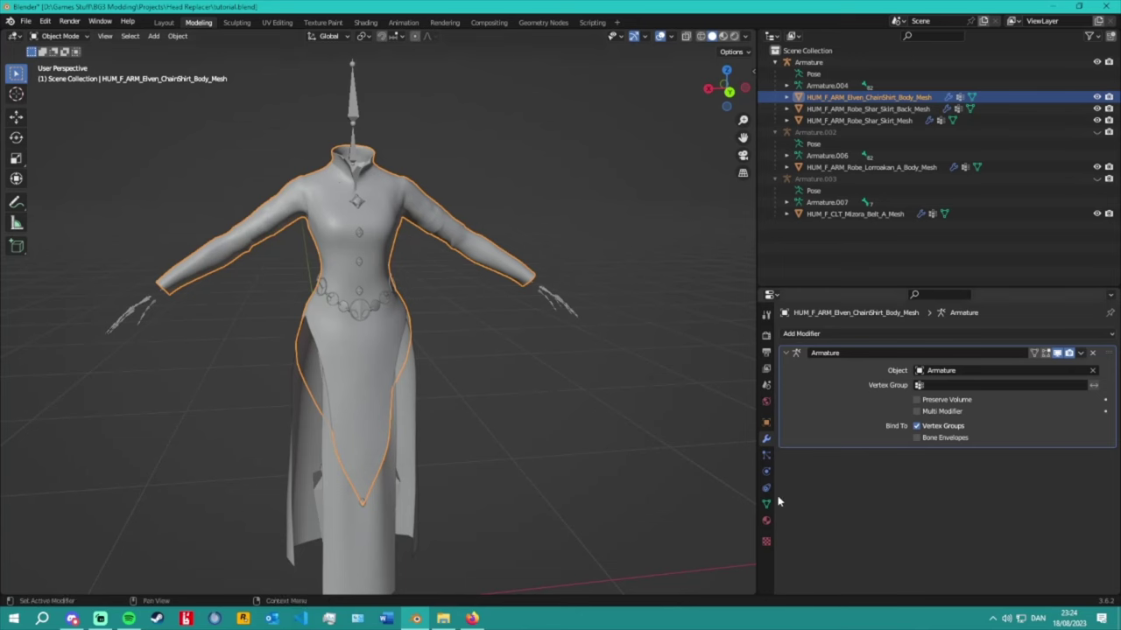
Recheck the shirt's binding by test-rotating the Scapula_L bone in Pose Mode, then restore the pose and return to Object Mode.
left_click(352, 115)
left_click(63, 37)
left_click(63, 75)
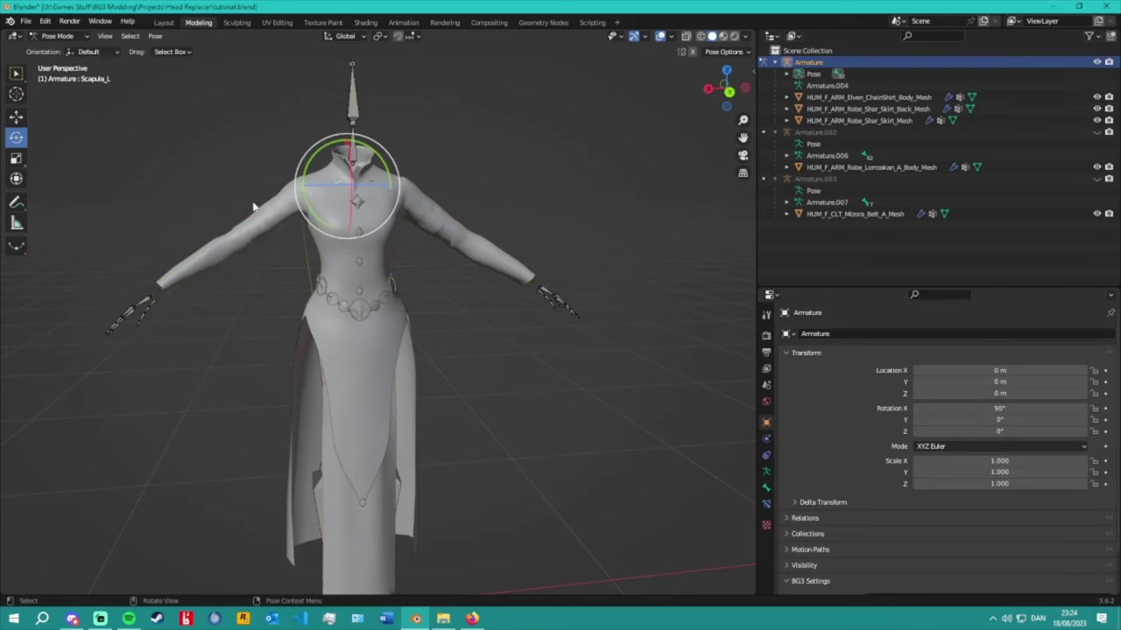
left_click_drag(315, 159, 325, 151)
left_click_drag(755, 67, 567, 186)
left_click(58, 36)
left_click(51, 49)
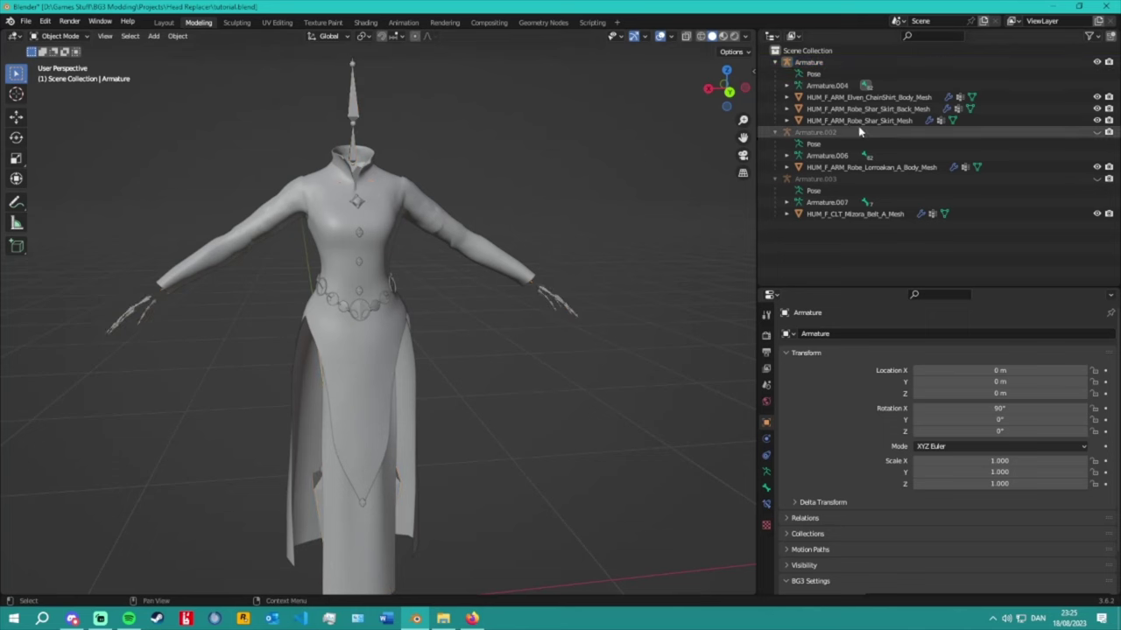
Parent the HUM_F_ARM_Robe_Lorroakan_A_Body_Mesh buttons to the main Armature.
left_click(876, 166)
left_click(354, 116, "shift")
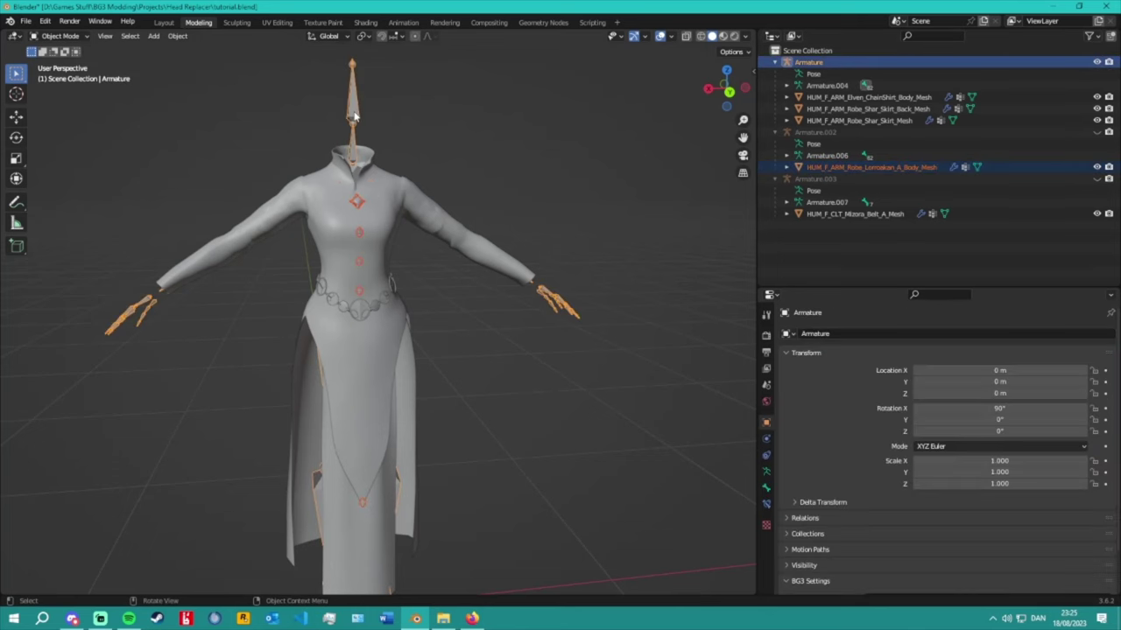
key("ctrl+p")
left_click(355, 112)
Parent the HUM_F_CLT_Mizora_Belt_A_Mesh belt to the main Armature.
left_click(855, 214)
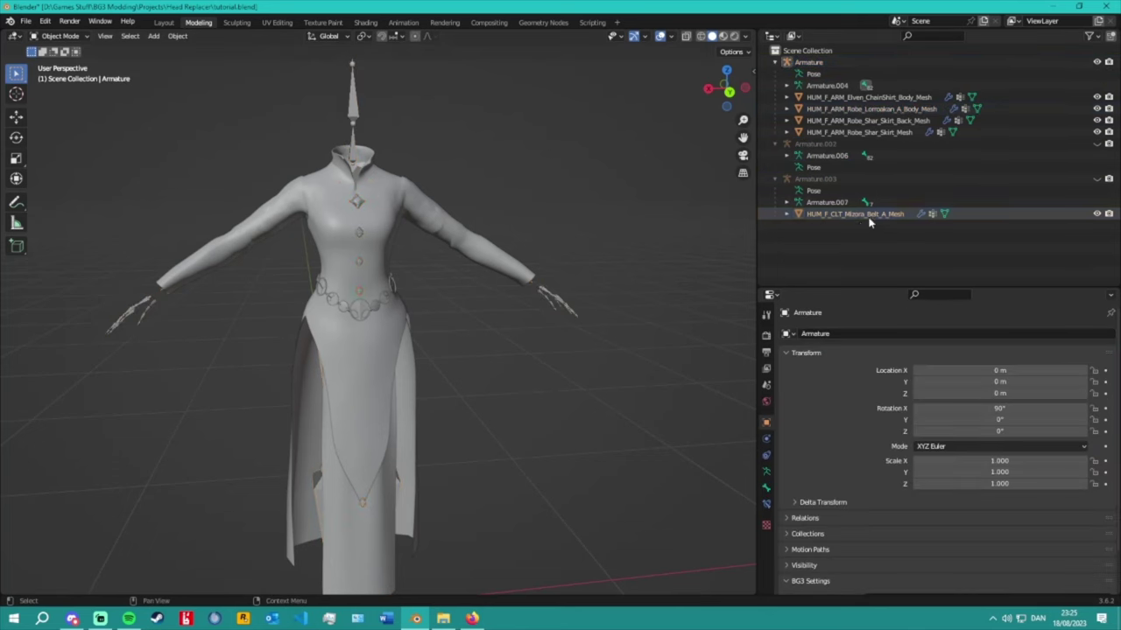
left_click(355, 118, "shift")
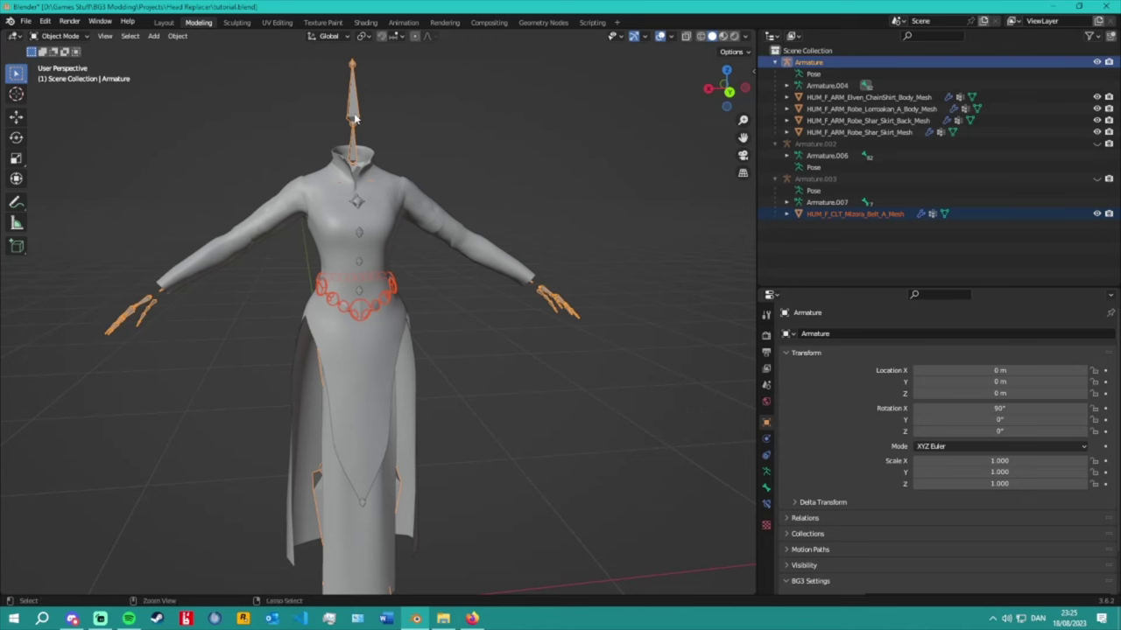
key("ctrl+p")
left_click(355, 118)
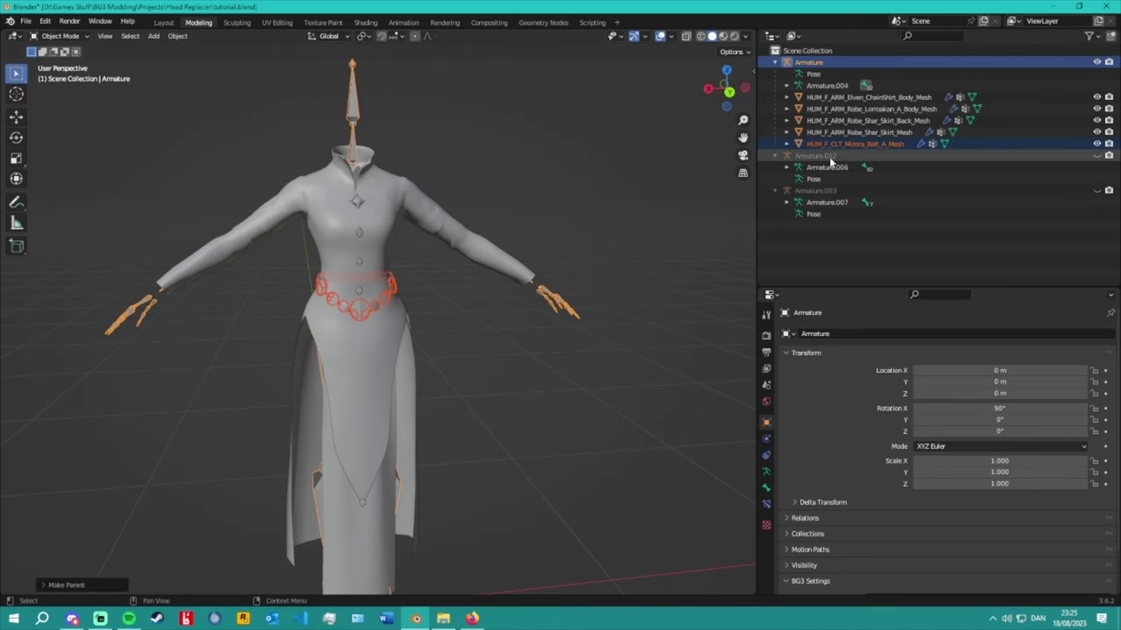
Delete the leftover Armature.002 and Armature.003 from the scene and save the file.
right_click(828, 158)
left_click(822, 162)
right_click(826, 159)
left_click(825, 159)
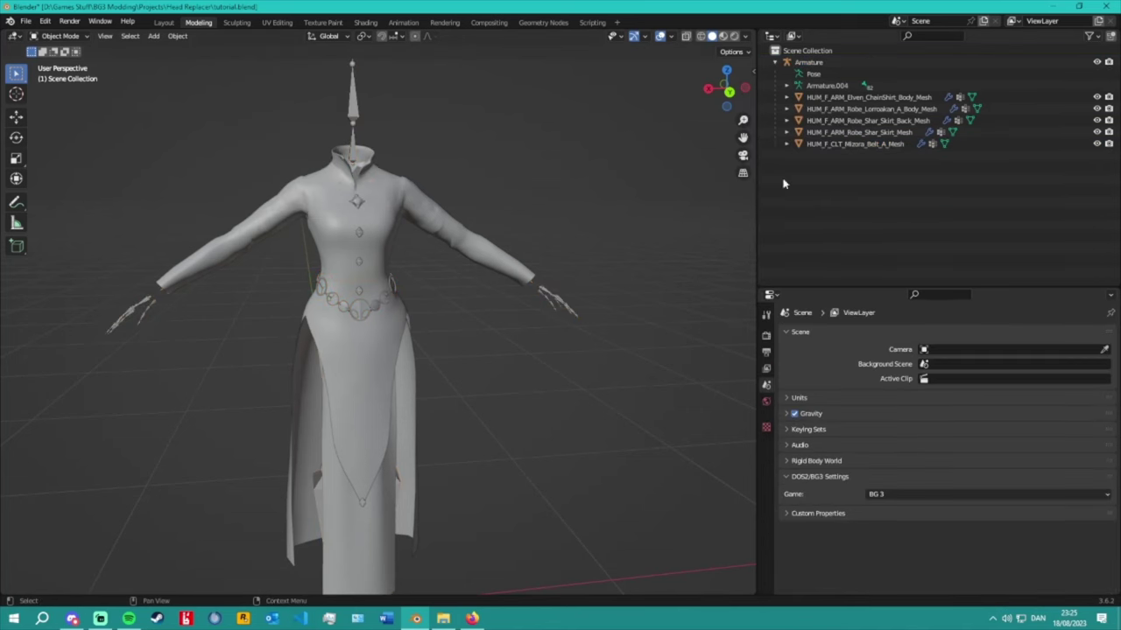
left_click(26, 21)
left_click(49, 99)
Select the Lorroakan button mesh and inspect its Armature modifier and placement on the shirt.
scroll(354, 214, "up", 3)
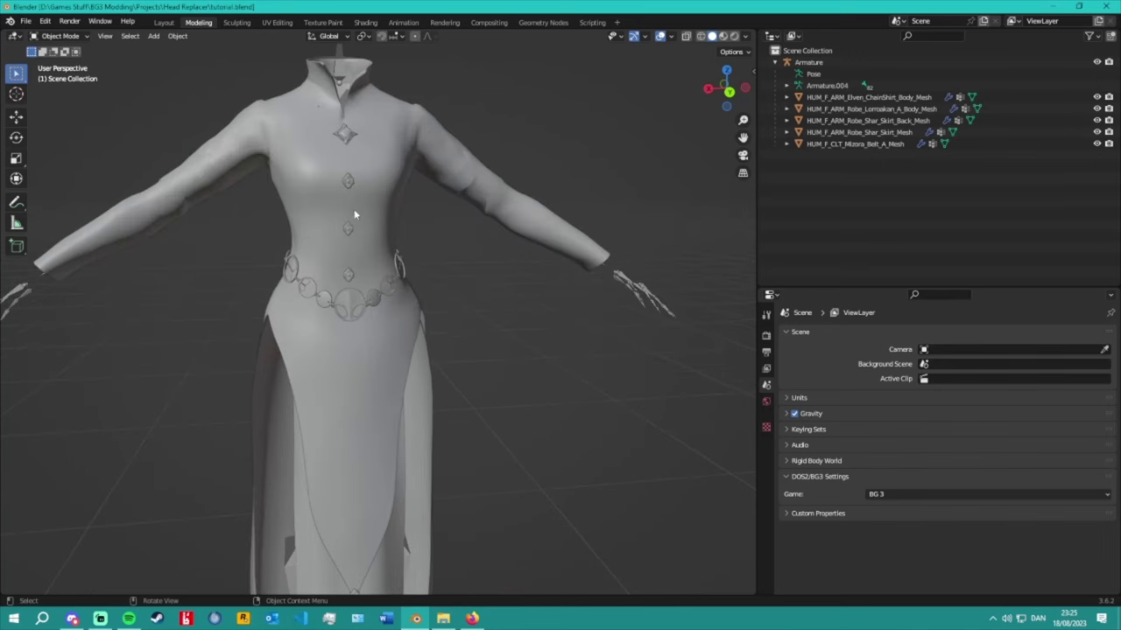
left_click(348, 229)
middle_click_drag(347, 229, 374, 256)
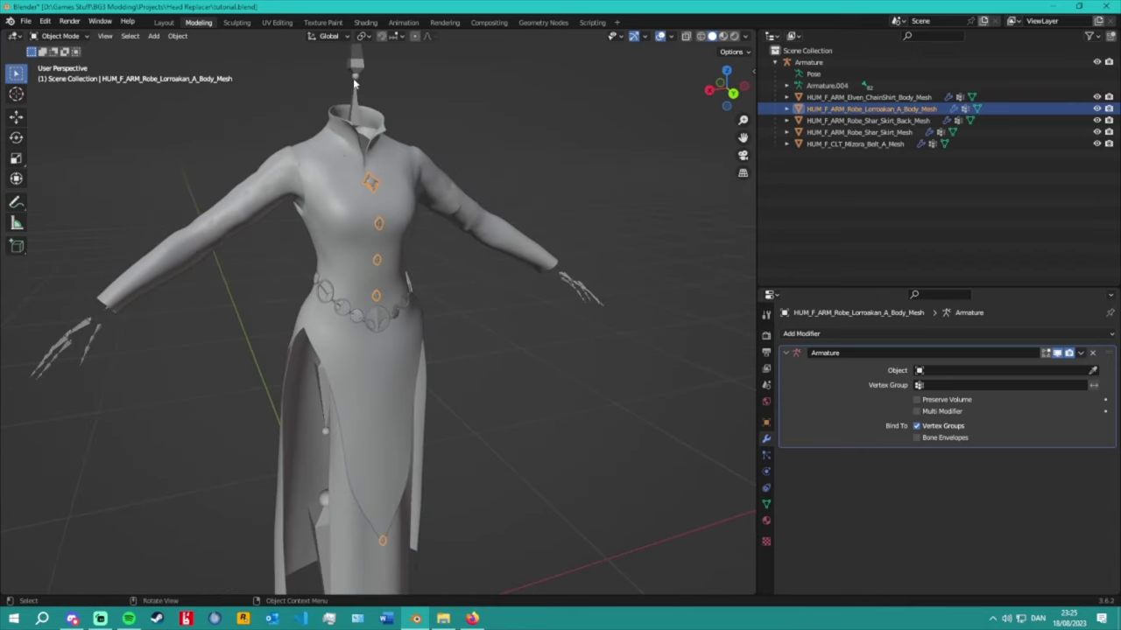
Put the Armature in Pose Mode, deselect its bones and turn on X-ray to see them through the meshes.
left_click(355, 83)
left_click(79, 36)
left_click(72, 79)
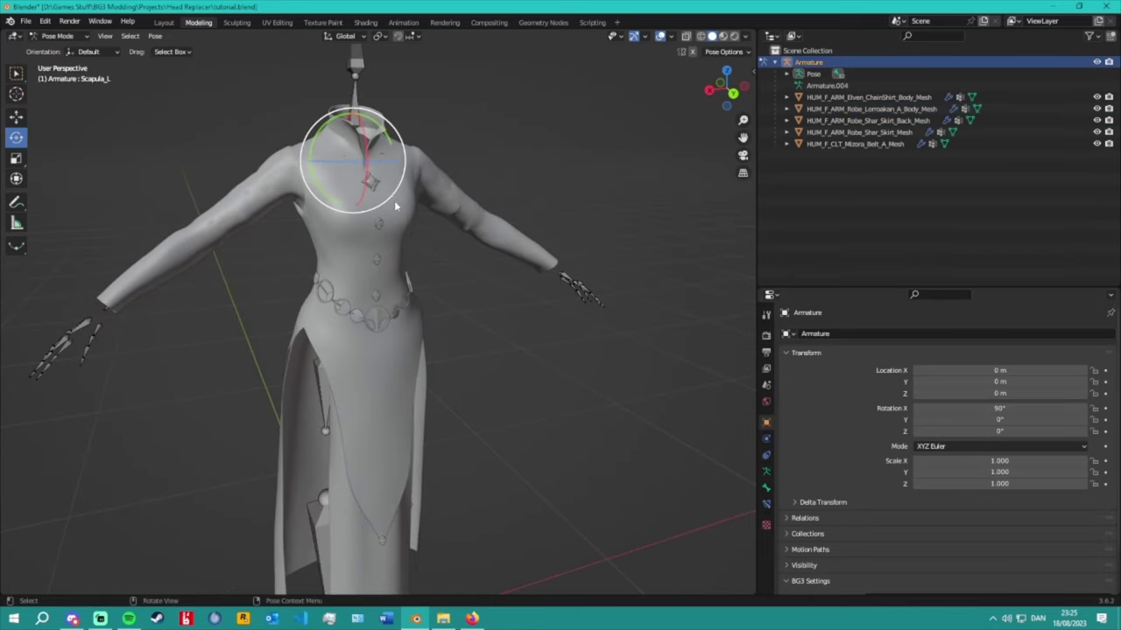
left_click(388, 250)
left_click(685, 36)
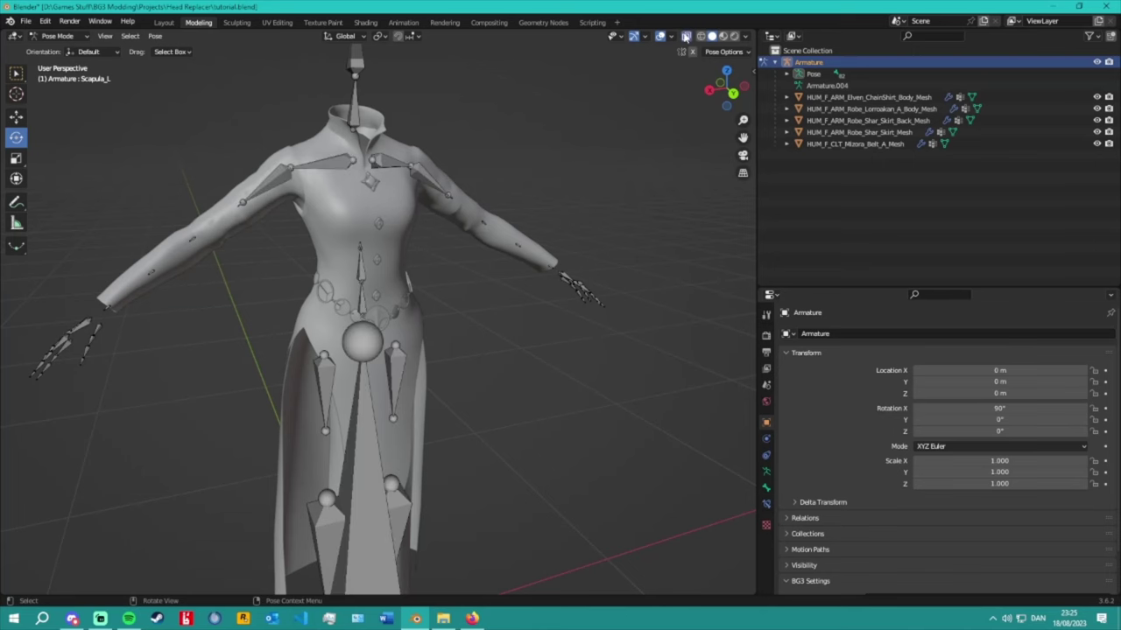
Test-rotate the Spine2_M bone about the X axis, undo the rotation and return to Object Mode.
left_click(360, 273)
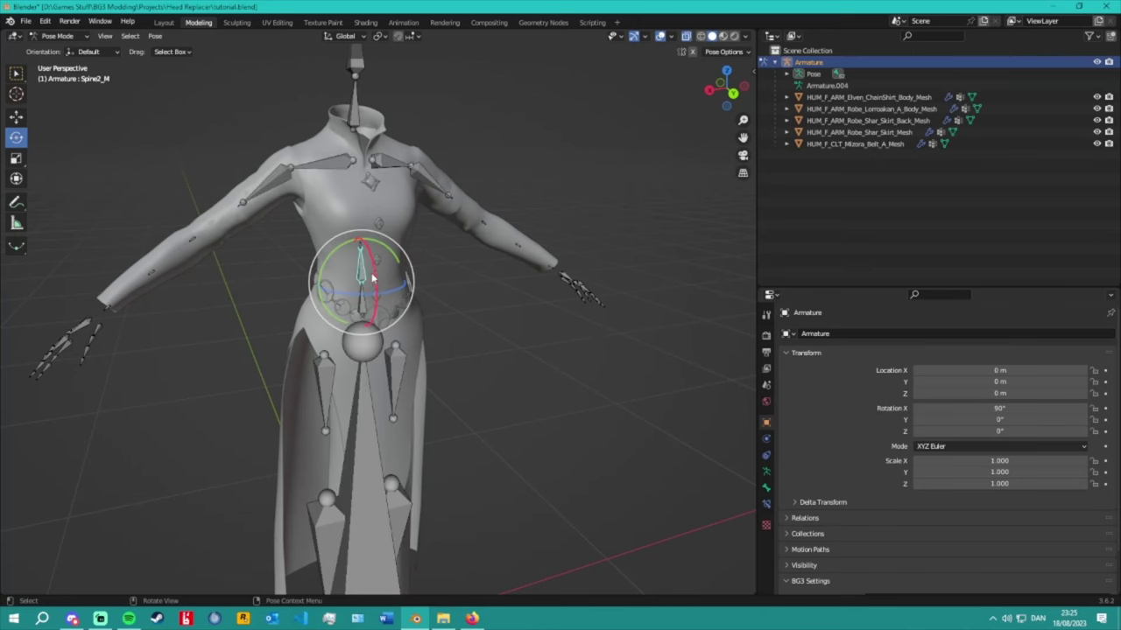
middle_click_drag(392, 279, 610, 146)
scroll(610, 146, "up", 3)
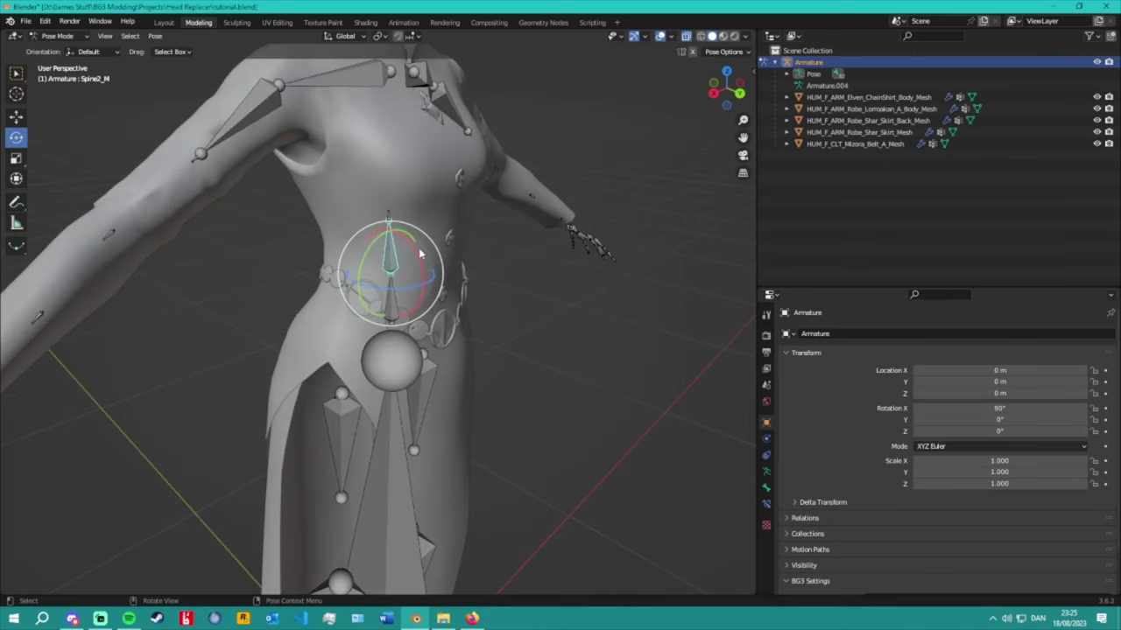
key("r")
key("x")
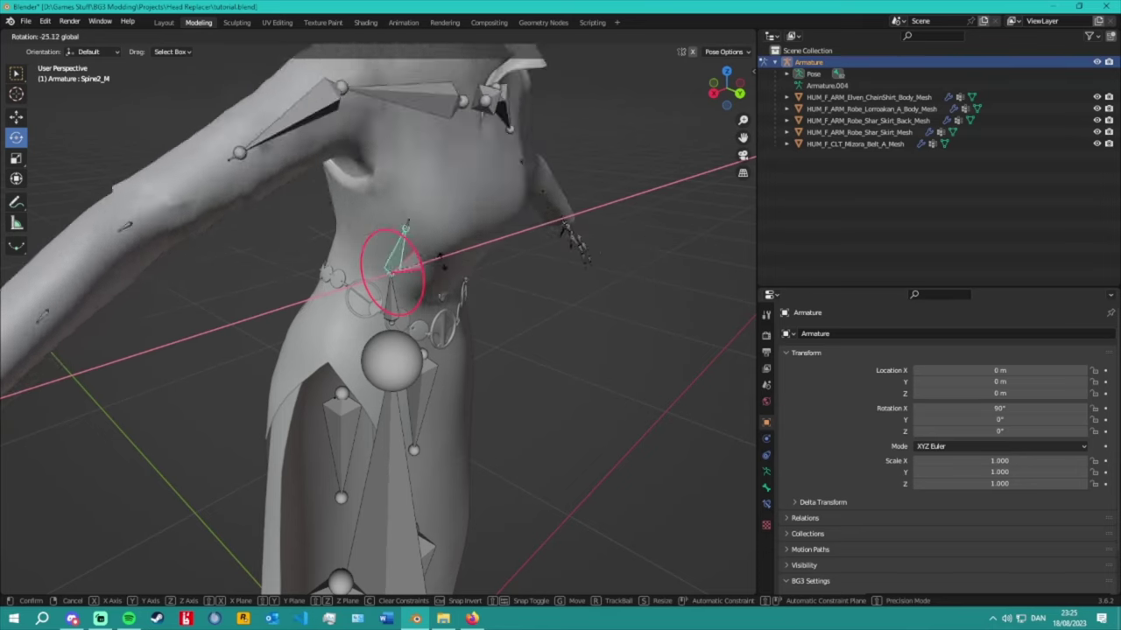
left_click(536, 256)
key("ctrl+z")
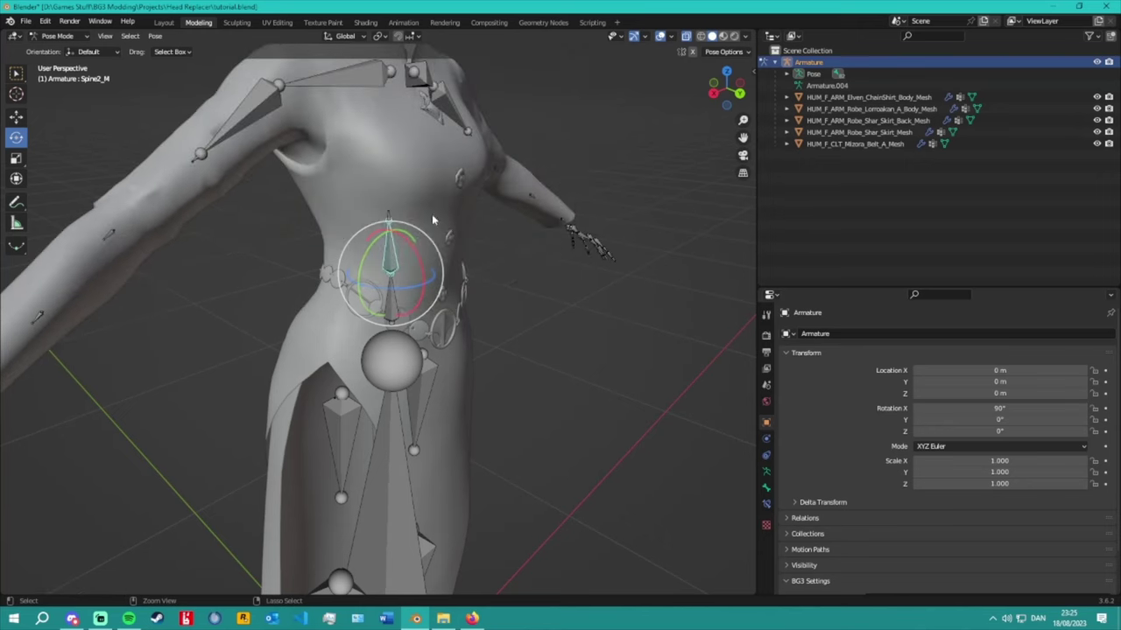
key("ctrl+z")
left_click(63, 37)
left_click(71, 50)
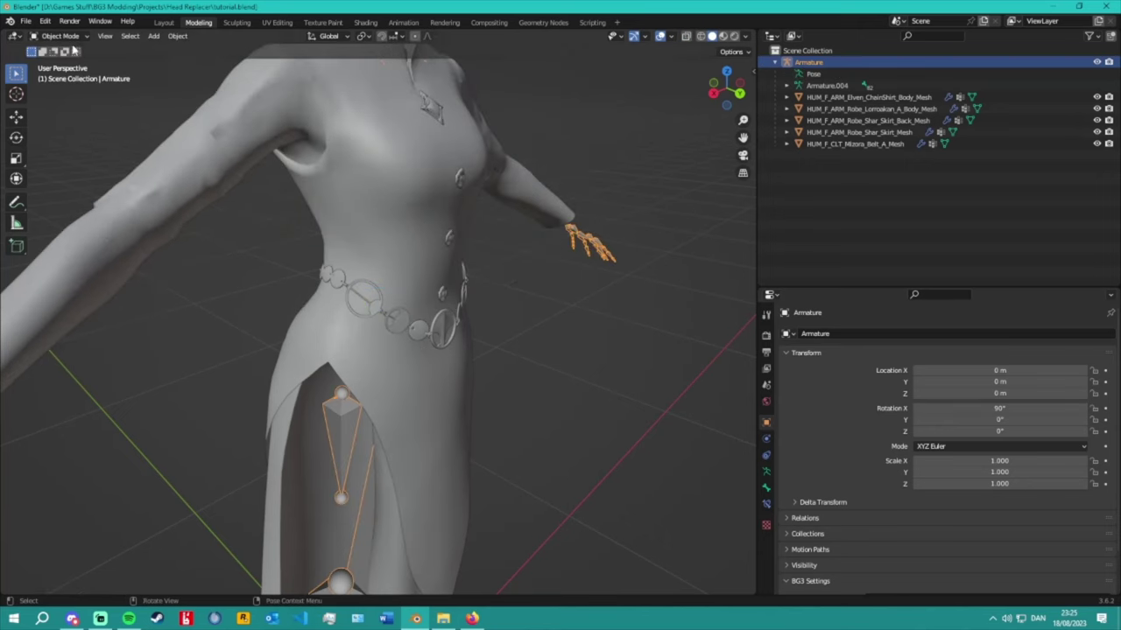
Set the target object of the Lorroakan button mesh's Armature modifier to Armature.
left_click(948, 108)
left_click(1007, 370)
left_click(932, 388)
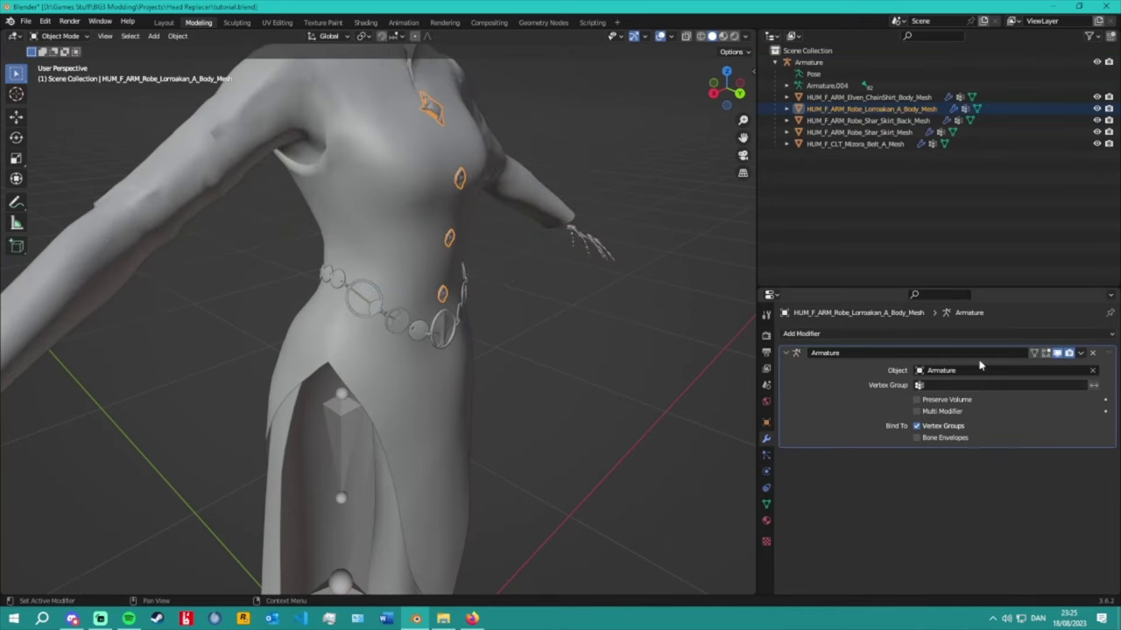
Check the Armature modifiers of the chain shirt and Shar skirt, and set the Mizora belt's modifier target to Armature.
left_click(867, 97)
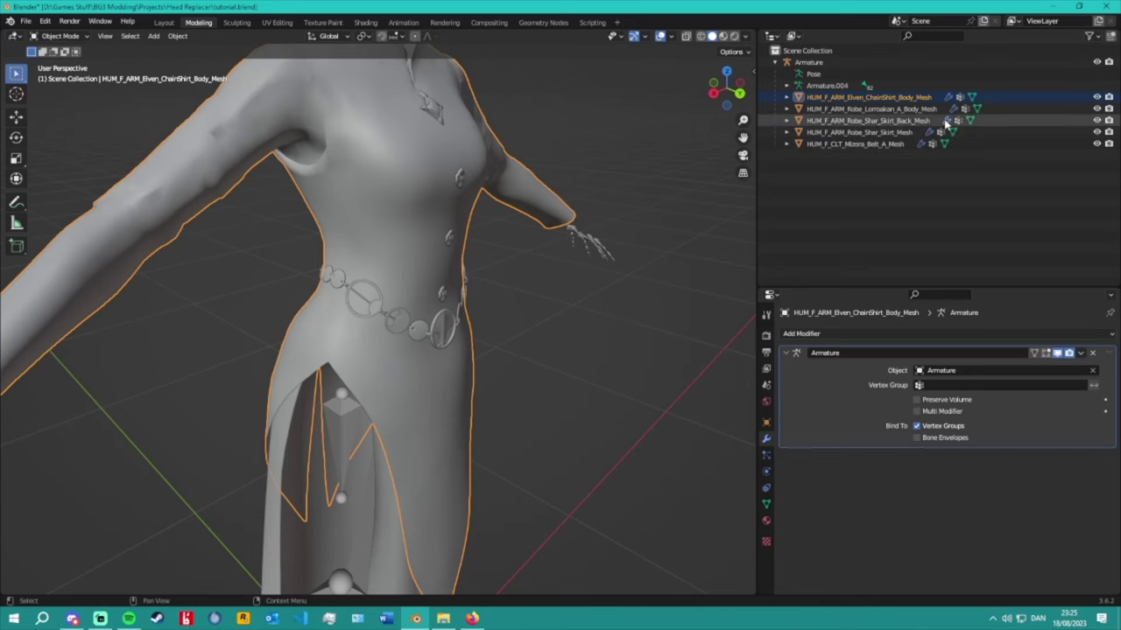
left_click(944, 132)
left_click(876, 144)
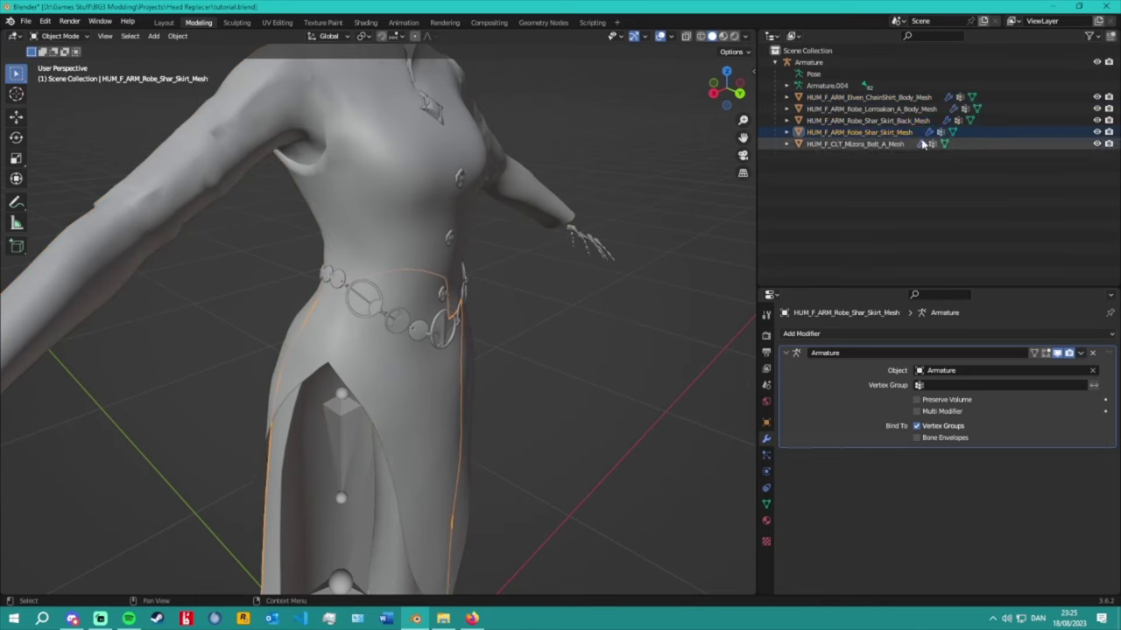
left_click(1006, 370)
left_click(932, 388)
Test-rotate Spine2_M in Pose Mode to inspect how all meshes deform, undo the rotation, return to Object Mode and deselect everything.
left_click(809, 62)
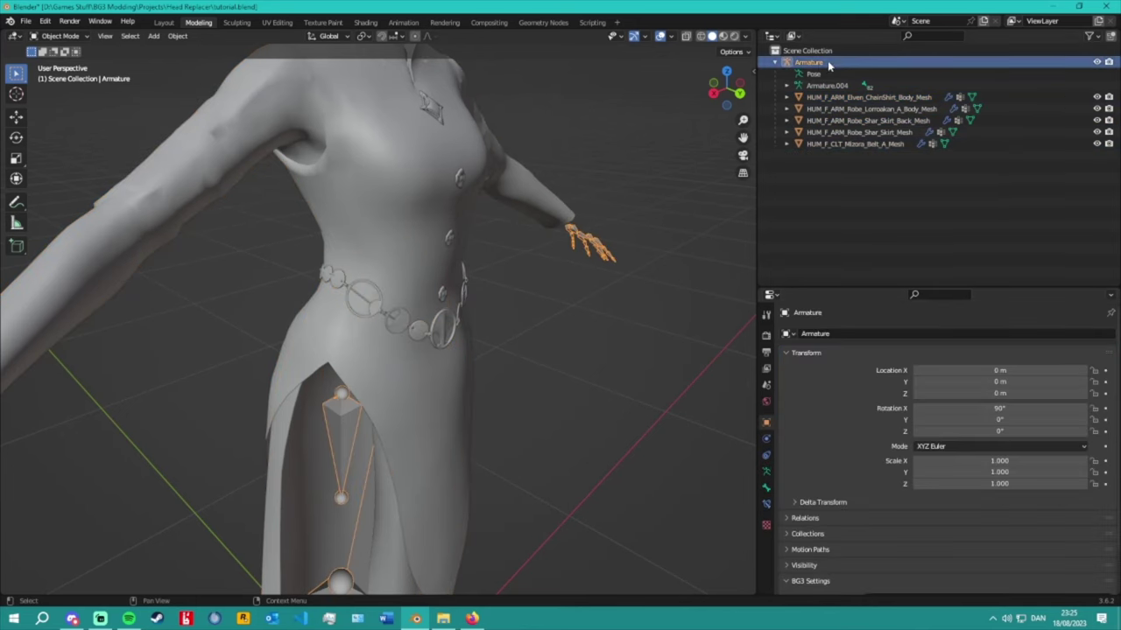
left_click(60, 36)
left_click(57, 77)
left_click(393, 255)
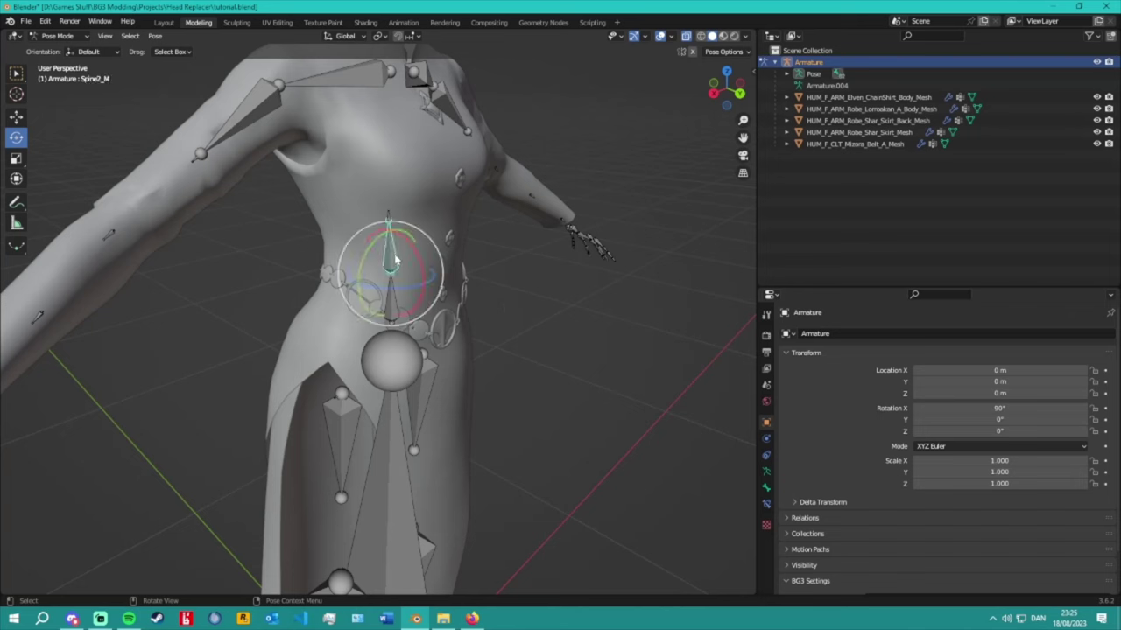
left_click_drag(408, 245, 406, 216)
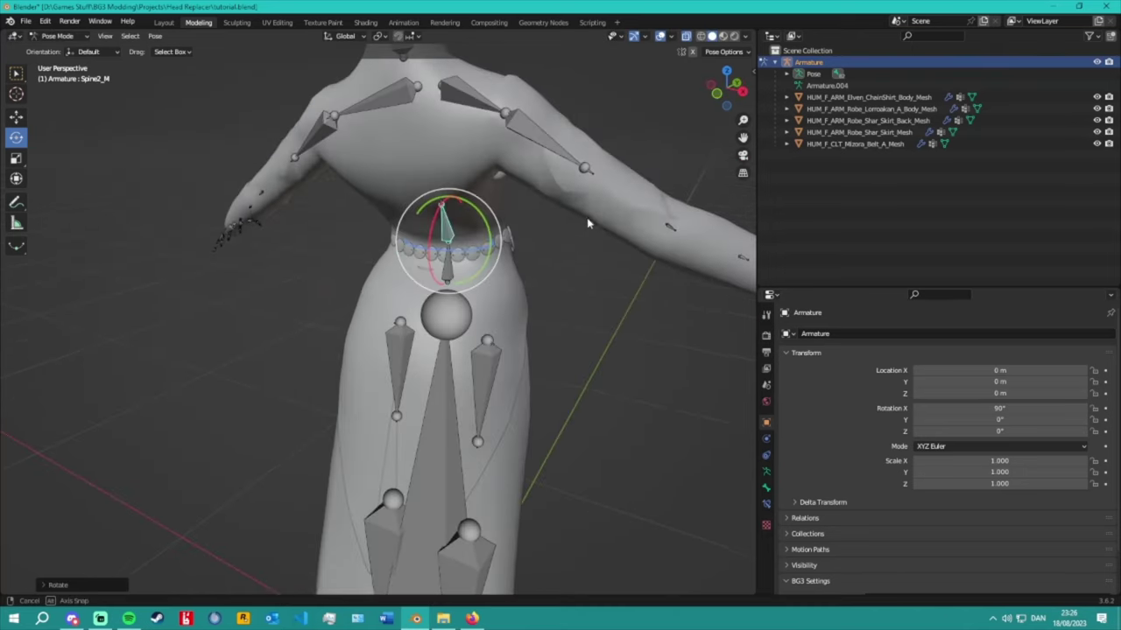
left_click_drag(432, 220, 446, 241)
middle_click_drag(438, 234, 420, 260)
key("ctrl+z")
key("ctrl+z")
scroll(415, 265, "down", 4)
scroll(402, 310, "up", 2)
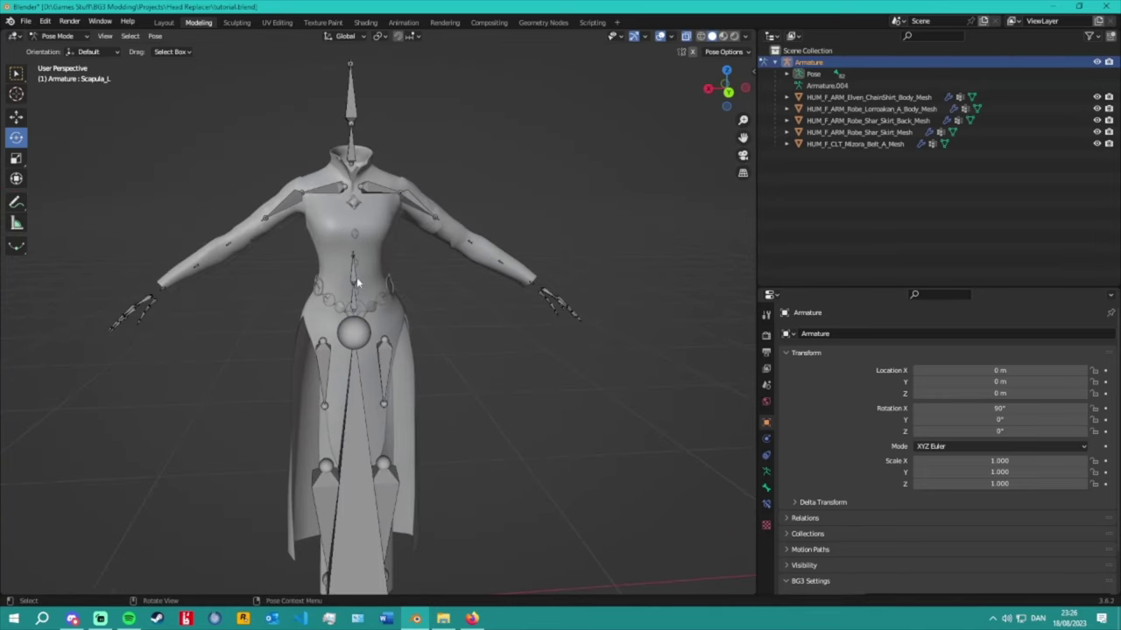
left_click(60, 36)
left_click(63, 46)
left_click(483, 331)
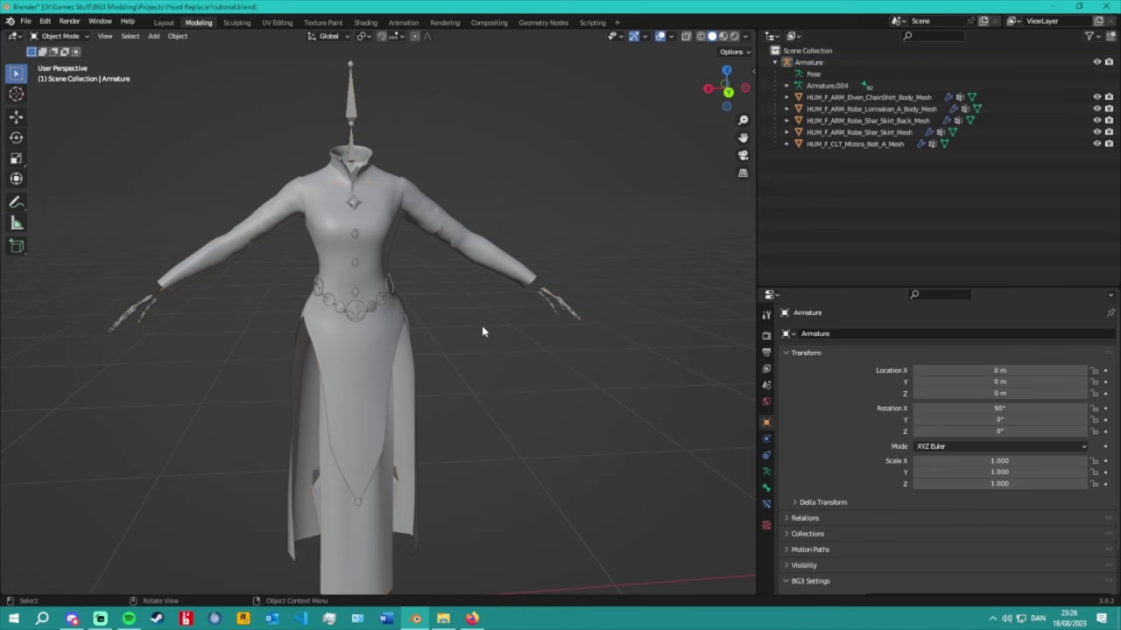
scroll(446, 327, "up", 3)
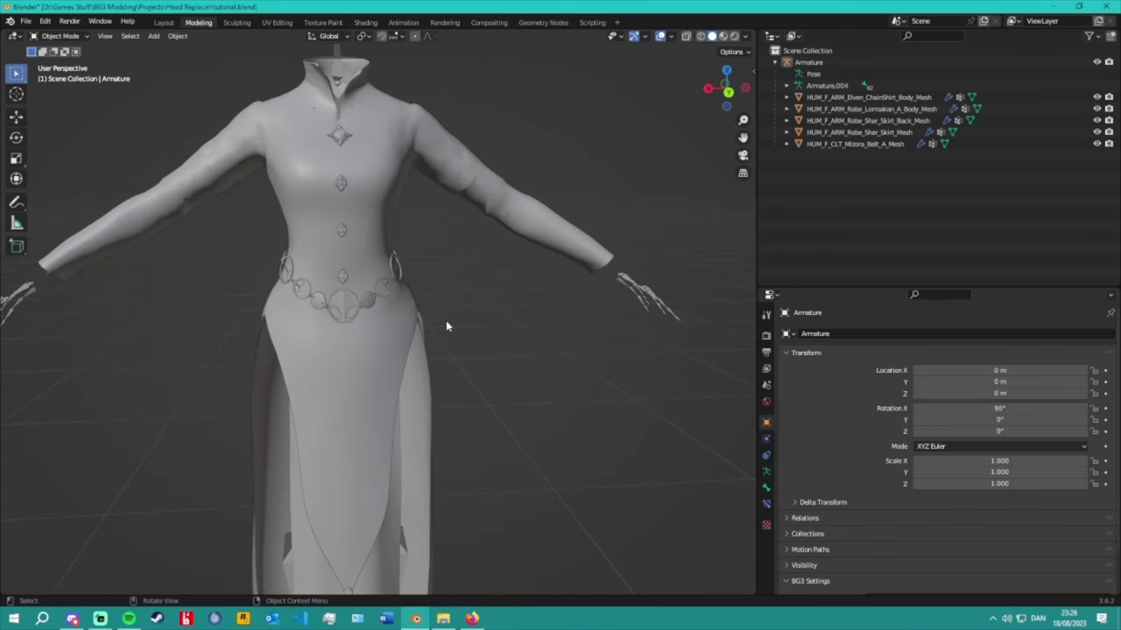
scroll(446, 327, "down", 4)
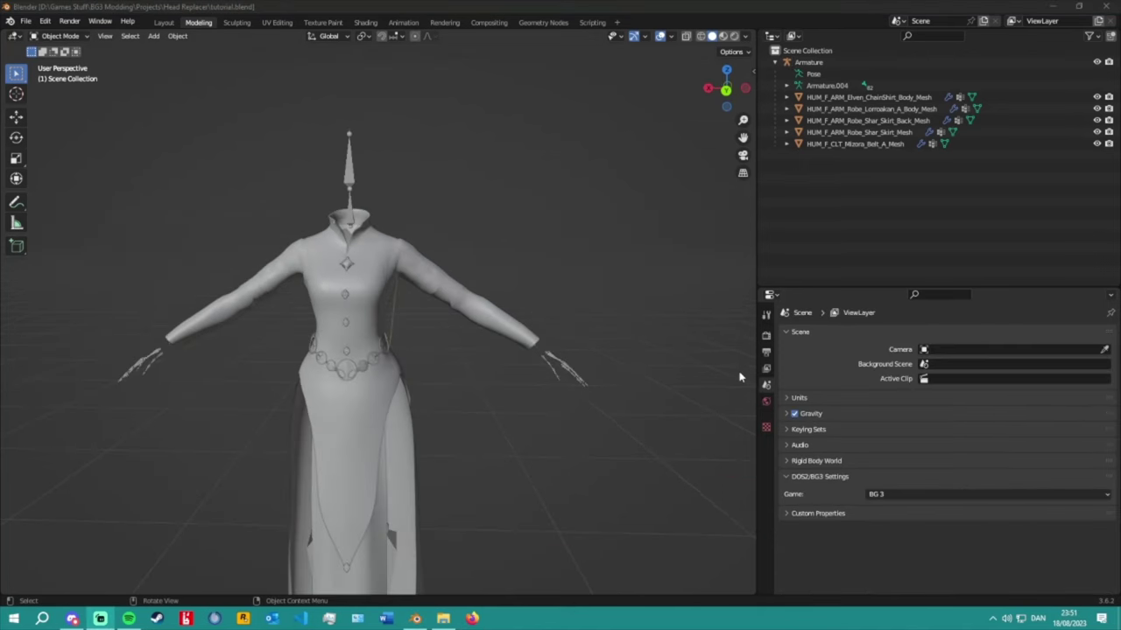
Import the leather pouch model from the Projects\Resources folder with the DOS2/BG3 Collada importer.
left_click(25, 22)
mouse_move(97, 184)
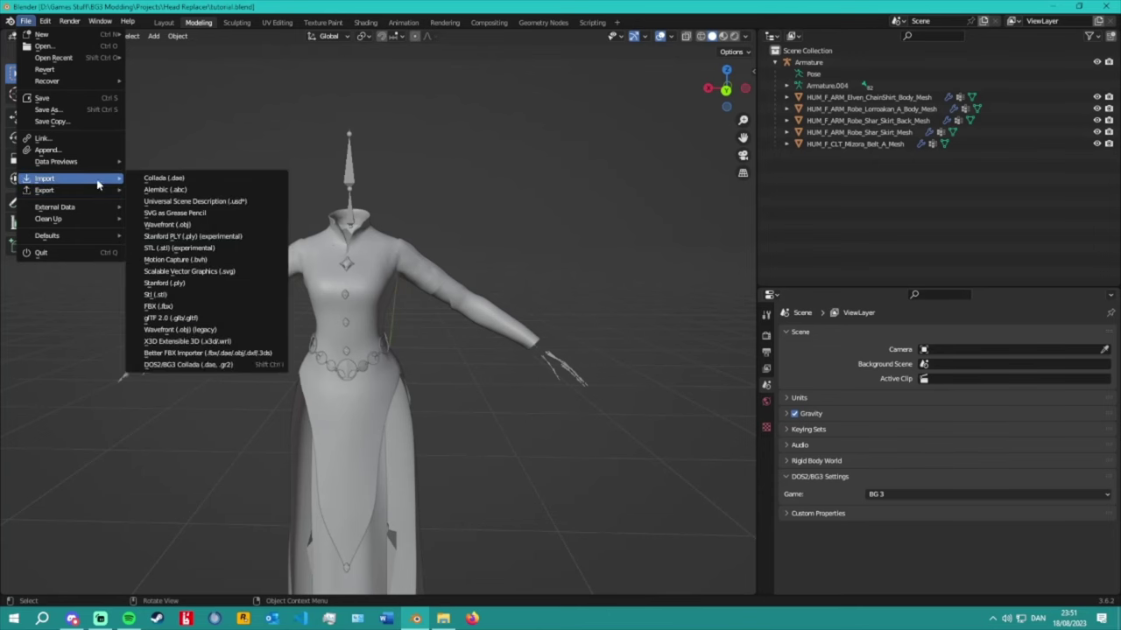
left_click(236, 367)
left_click(330, 353)
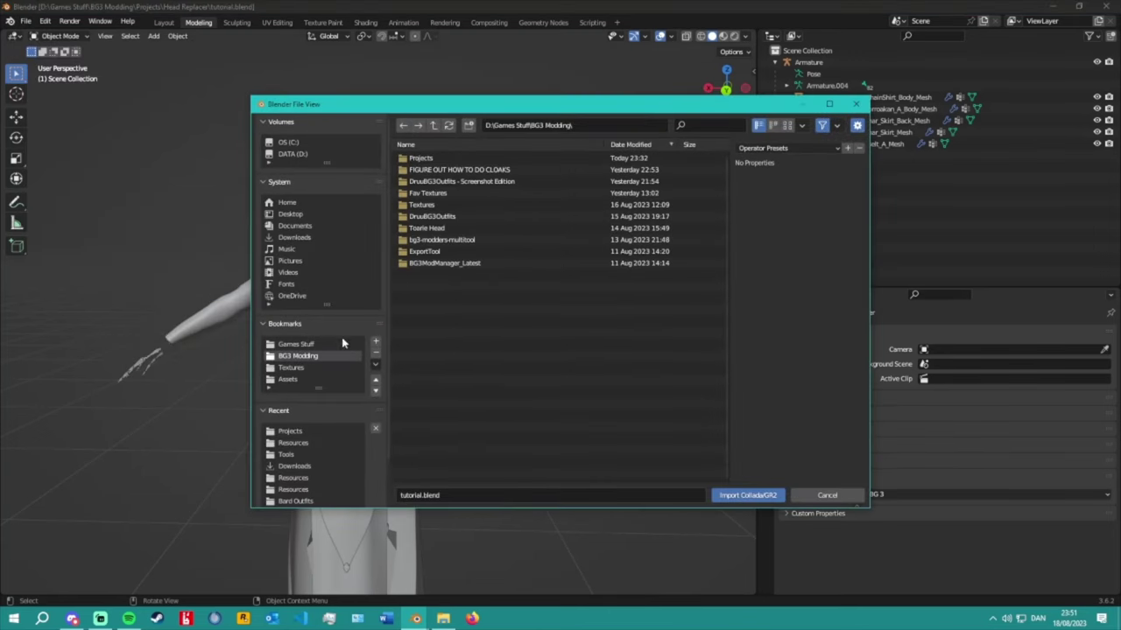
double_click(426, 158)
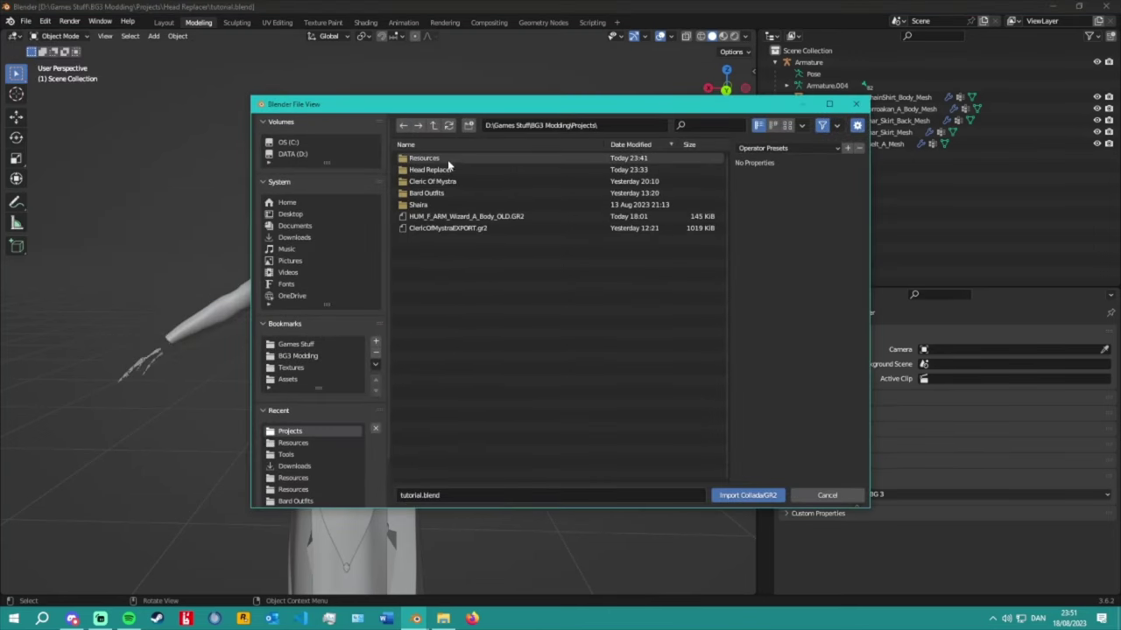
double_click(445, 159)
double_click(563, 159)
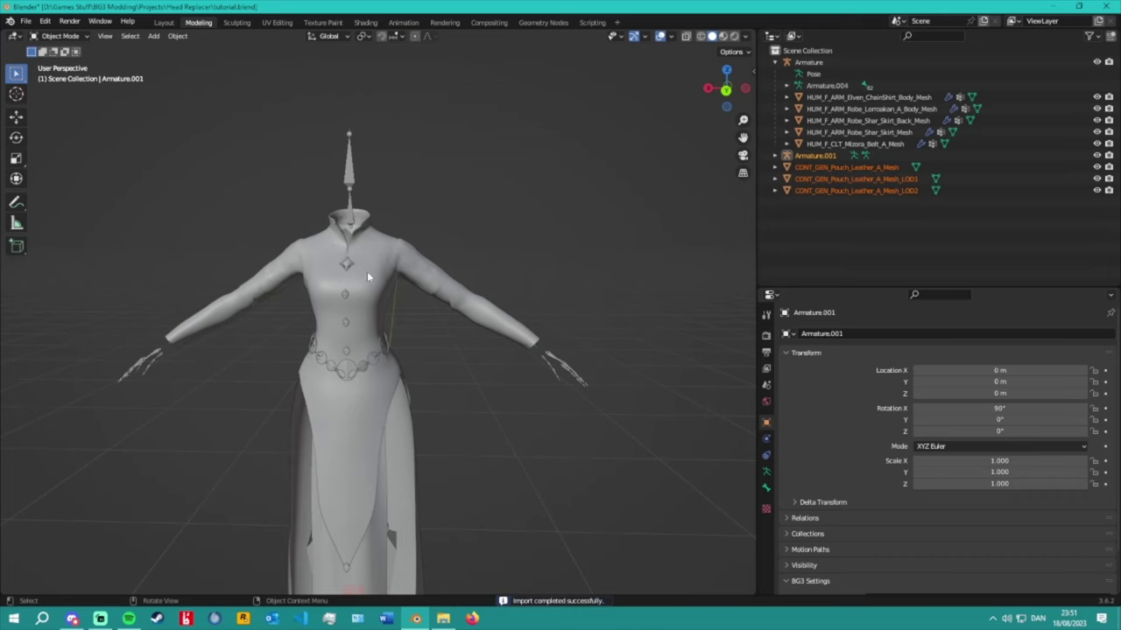
Select the three imported leather pouch meshes and move them out beside the outfit.
middle_click_drag(555, 399, 568, 140, "shift")
middle_click_drag(439, 308, 478, 331)
left_click(592, 355)
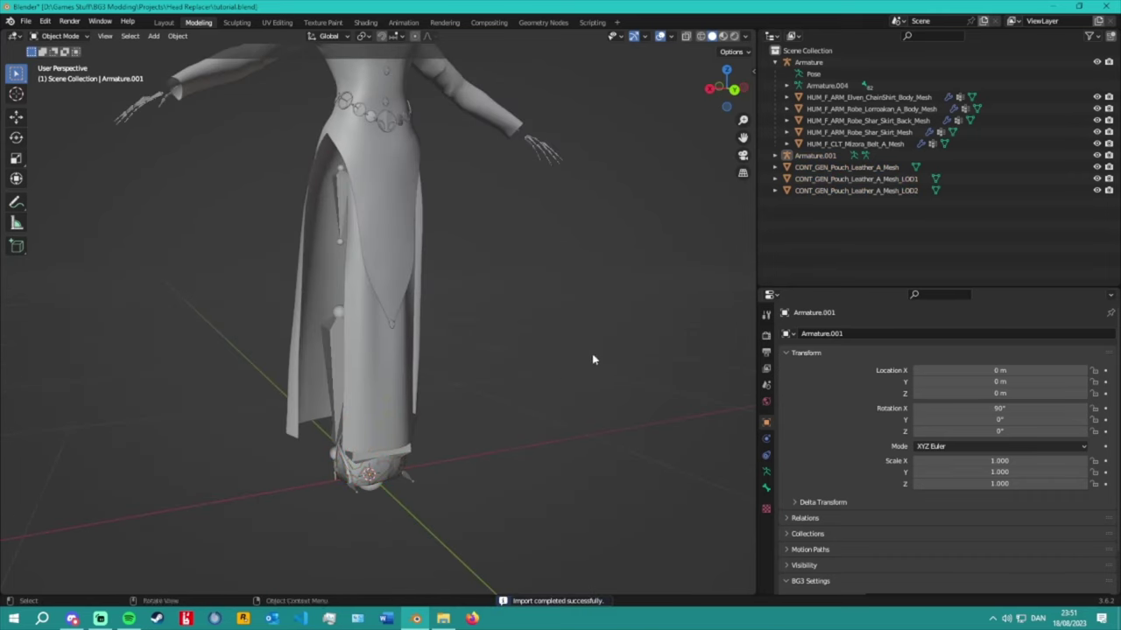
left_click(815, 159)
scroll(588, 293, "down", 1)
left_click_drag(863, 272, 834, 170)
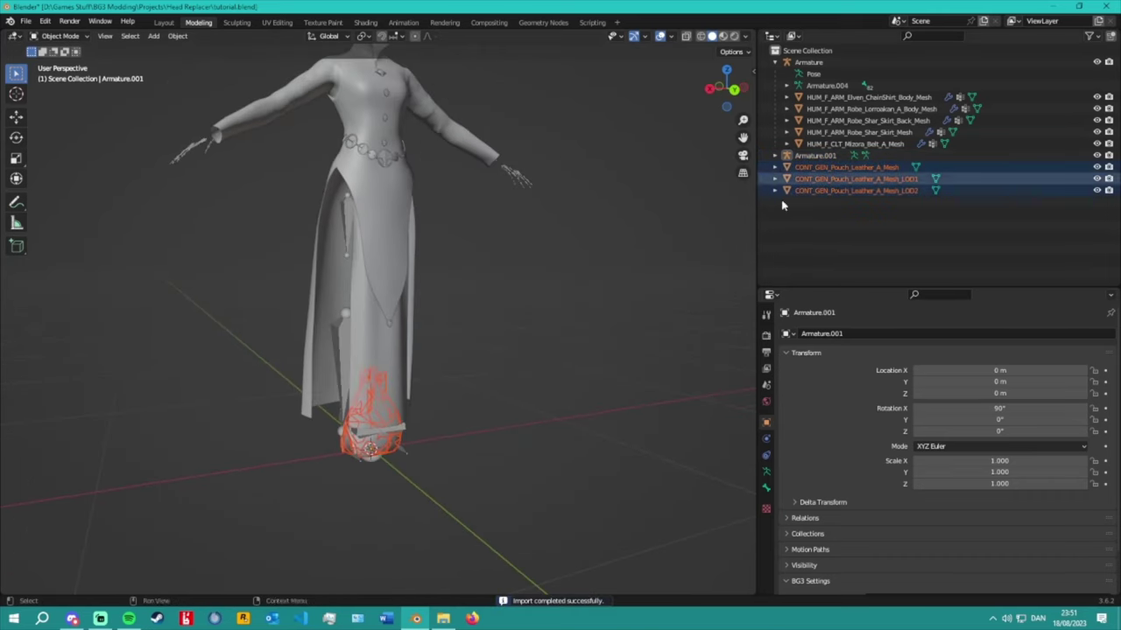
key("g")
left_click(557, 209)
Delete the LOD1 and LOD2 versions of the leather pouch mesh.
middle_click_drag(599, 227, 533, 225)
left_click_drag(933, 230, 879, 180)
double_click(879, 179)
left_click(890, 231)
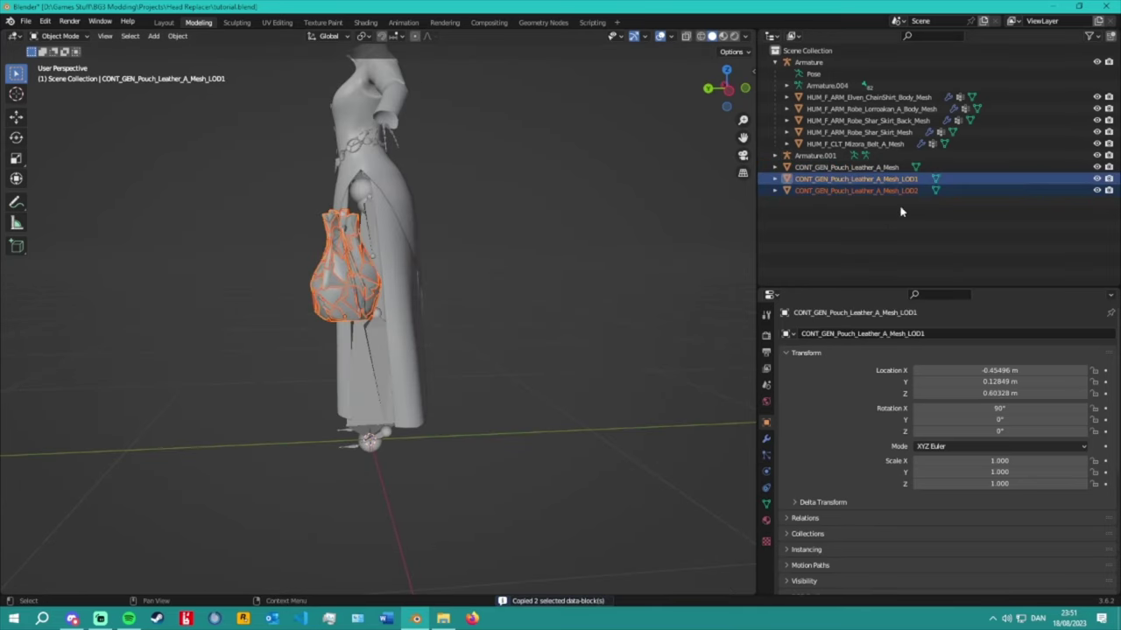
right_click(893, 180)
left_click(836, 207)
Select the remaining leather pouch and scale it down to about 0.566.
middle_click_drag(576, 211, 626, 217)
left_click(493, 284)
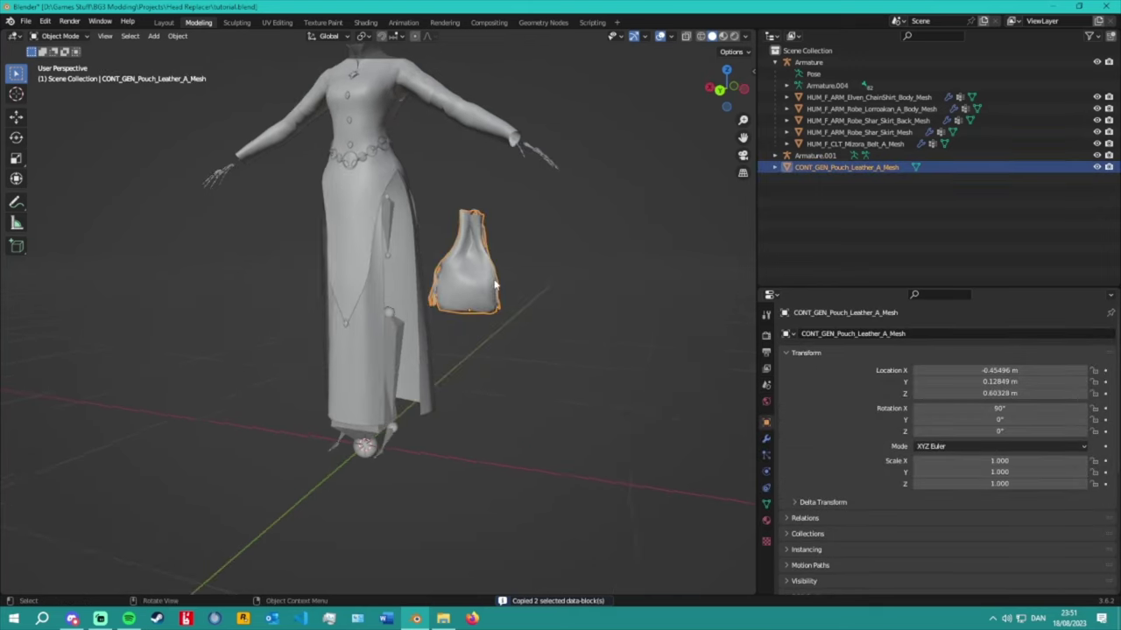
middle_click_drag(495, 284, 524, 323, "shift")
left_click(720, 90)
middle_click_drag(578, 197, 615, 275, "shift")
key("s")
left_click(528, 281)
middle_click_drag(528, 282, 543, 392)
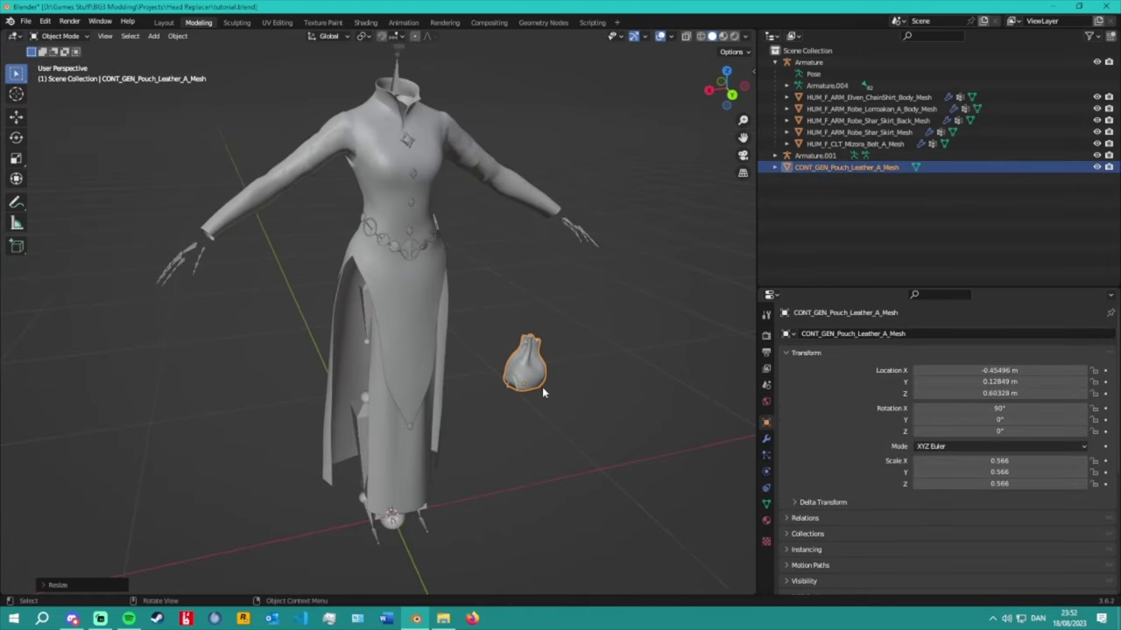
Move the pouch to the back of the hip near the belt, at about X -0.114, Y -0.110, Z 1.094 m.
scroll(543, 392, "up", 1)
key("g")
left_click(338, 243)
middle_click_drag(359, 249, 523, 231)
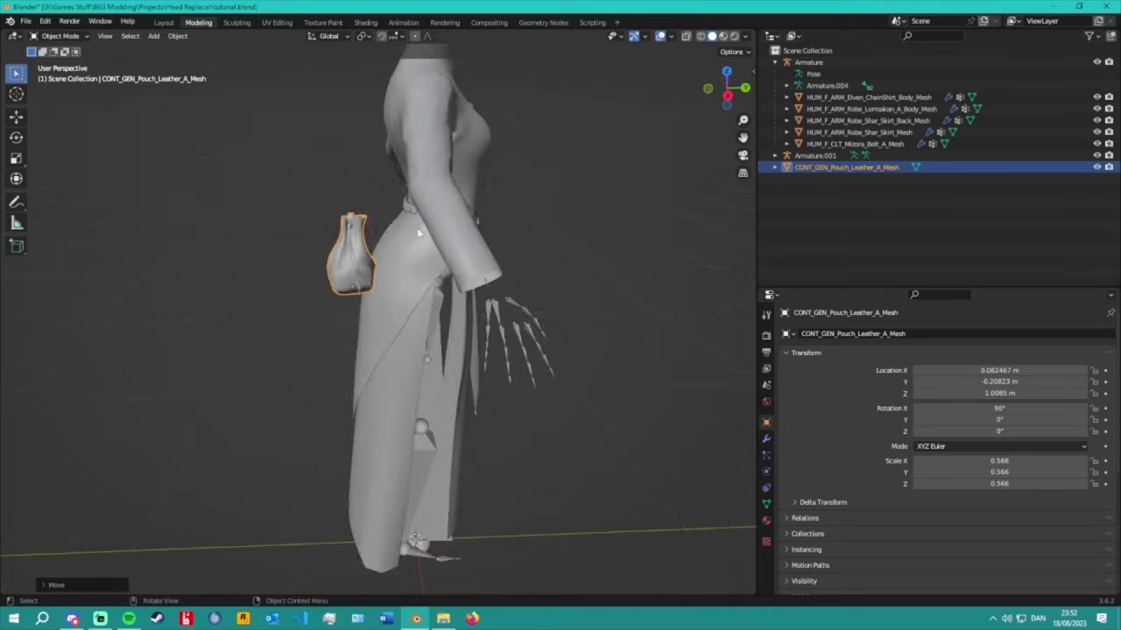
middle_click_drag(350, 153, 477, 214)
scroll(333, 178, "up", 4)
scroll(434, 340, "up", 2)
middle_click_drag(333, 178, 451, 230, "shift")
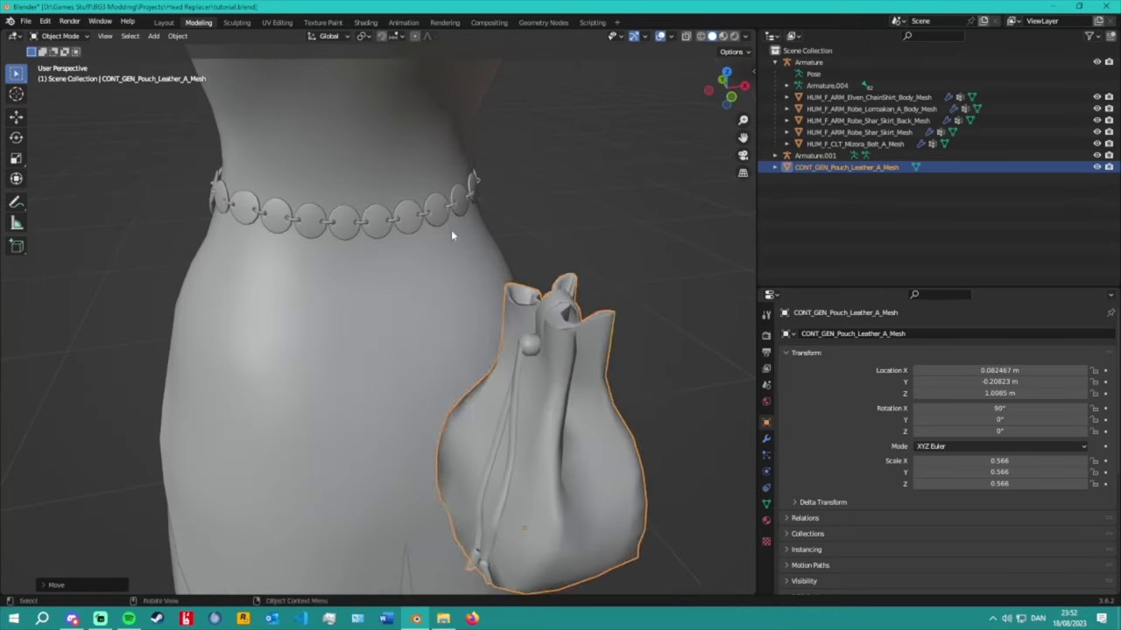
key("g")
left_click(158, 114)
middle_click_drag(249, 215, 62, 117)
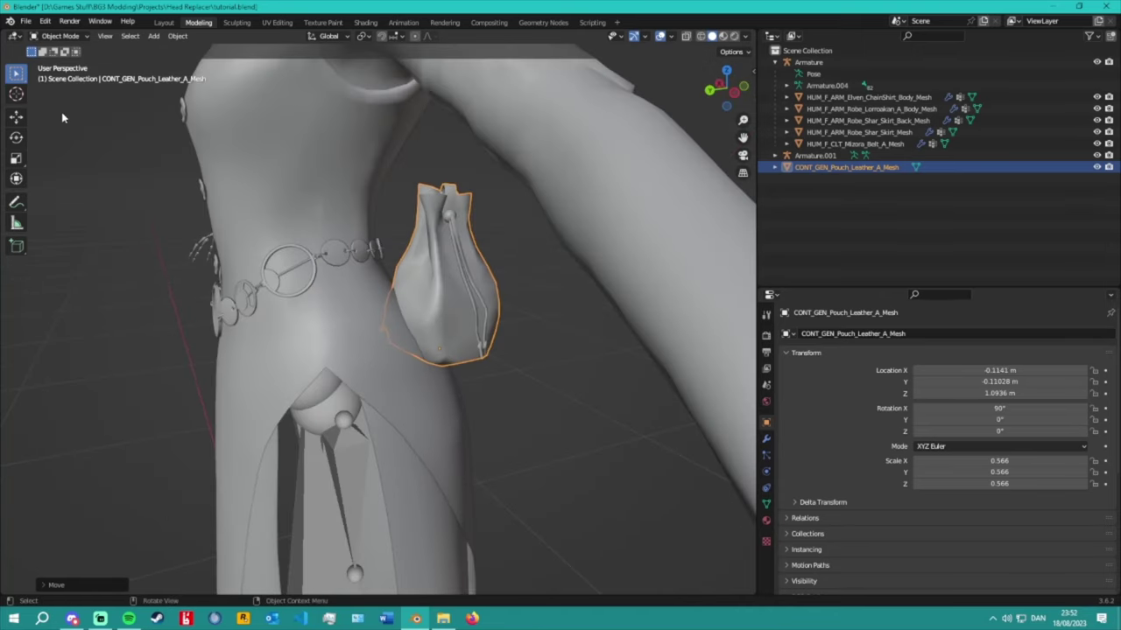
Scale the pouch down to about 0.456 and switch to the Rotate tool.
key("s")
left_click(376, 210)
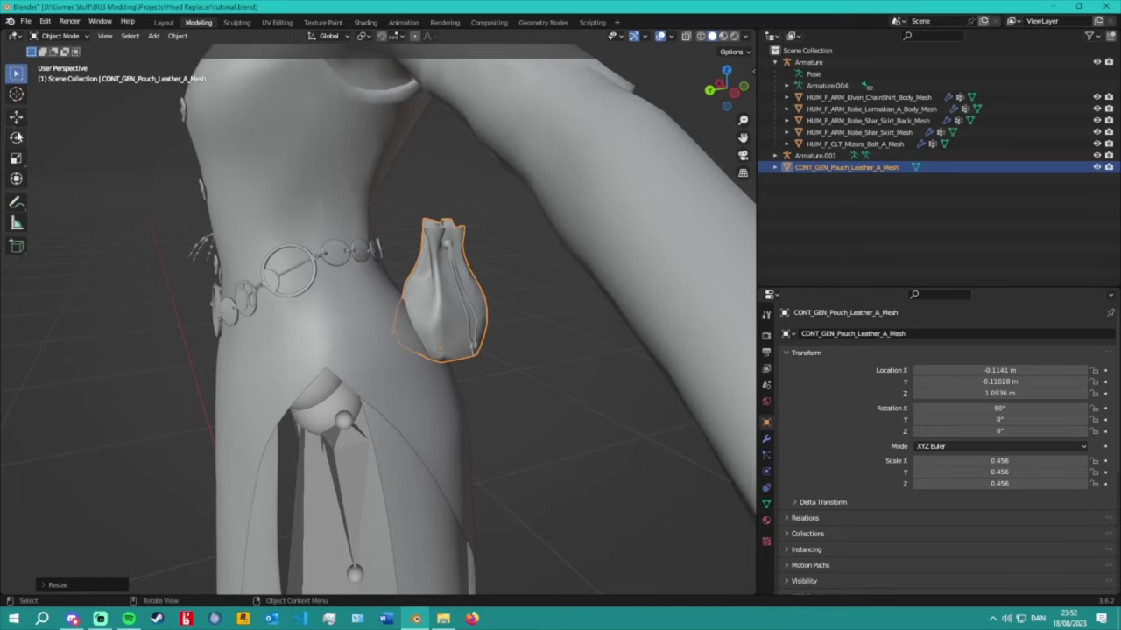
left_click(18, 136)
scroll(481, 230, "up", 4)
middle_click_drag(481, 230, 447, 195)
middle_click_drag(596, 326, 526, 341)
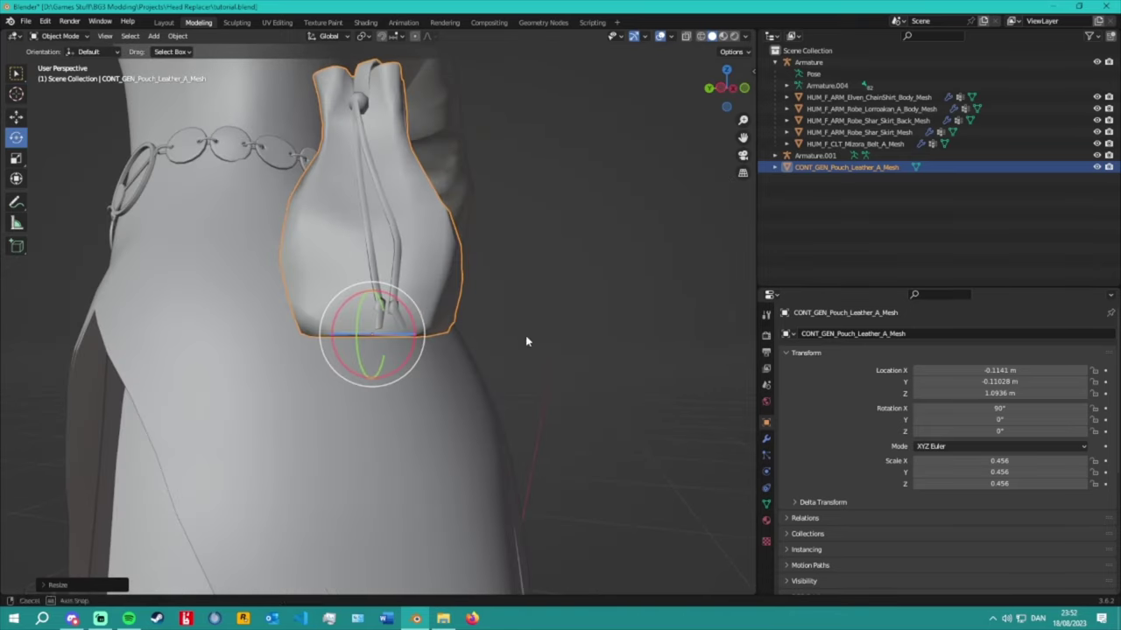
Reposition the pouch against the hip beside the belt, at about X -0.142, Y -0.114, Z 1.136 m.
key("g")
left_click(687, 268)
middle_click_drag(686, 268, 583, 306)
left_click(583, 305)
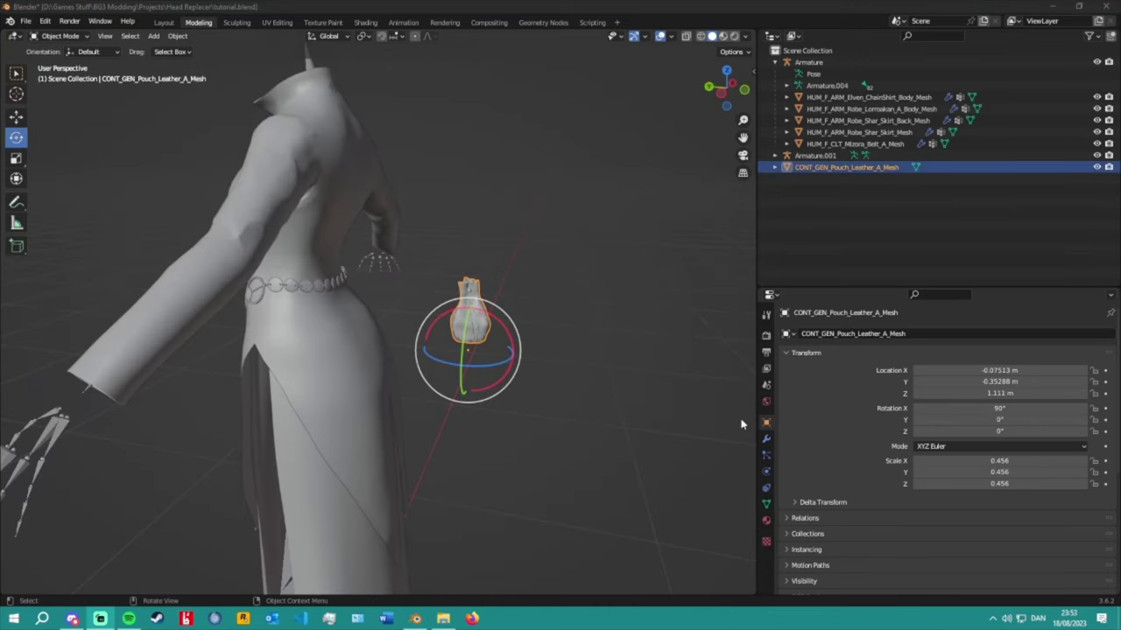
scroll(550, 326, "up", 2)
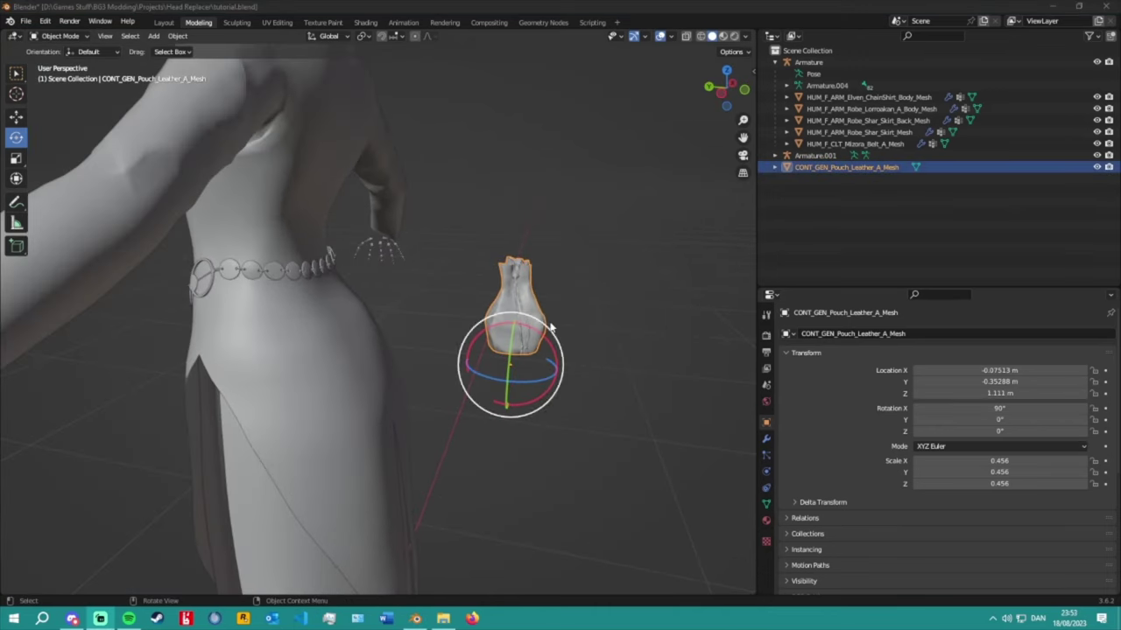
key("g")
left_click(387, 285)
middle_click_drag(388, 285, 288, 309)
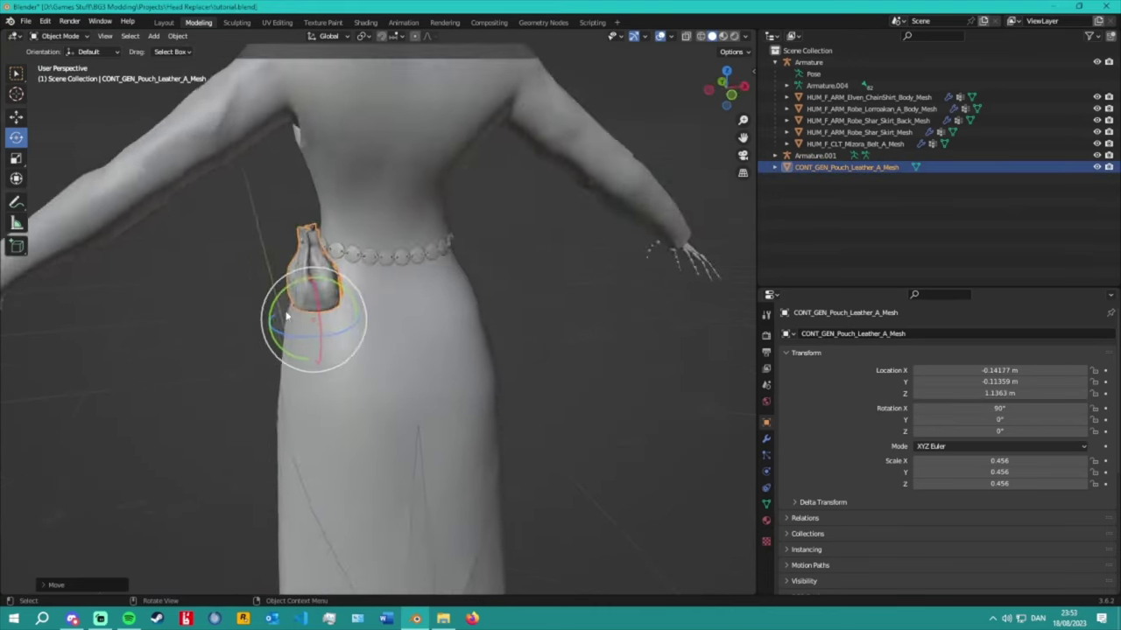
Rotate the pouch to about 61.6° on X and -56.1° on Z so it leans along the hip.
scroll(226, 257, "up", 3)
middle_click_drag(226, 257, 560, 399)
key("r")
key("x")
left_click(267, 377)
key("KP_Decimal")
key("r")
key("z")
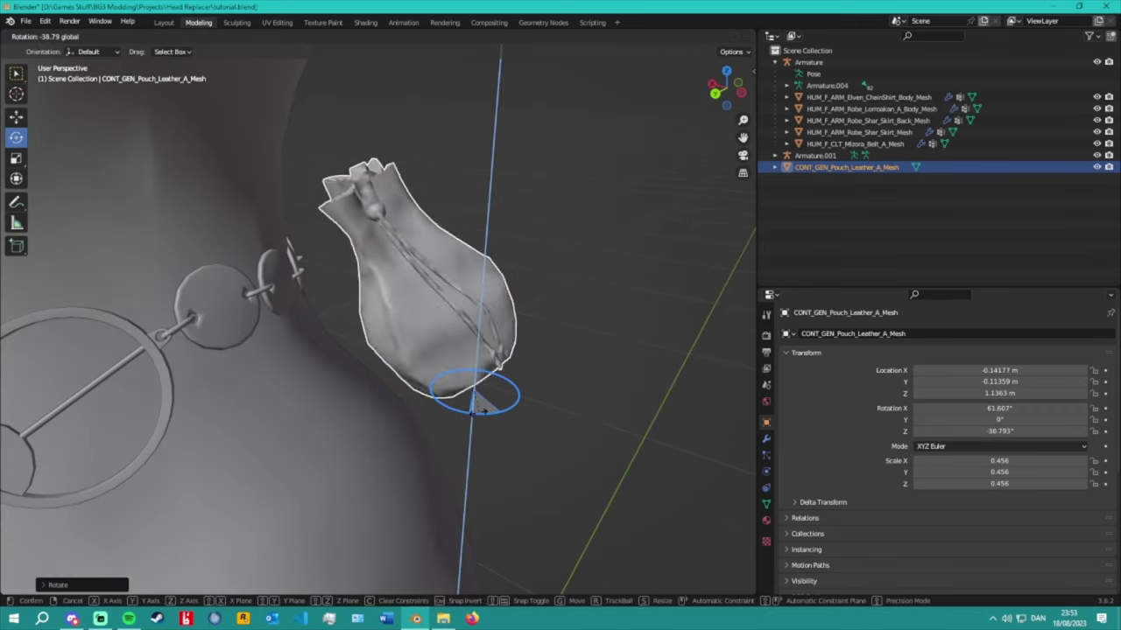
left_click(471, 410)
With the Move tool, shift the pouch closer to the belt, to about X -0.138 and Y -0.087 m.
key("shift+space")
key("g")
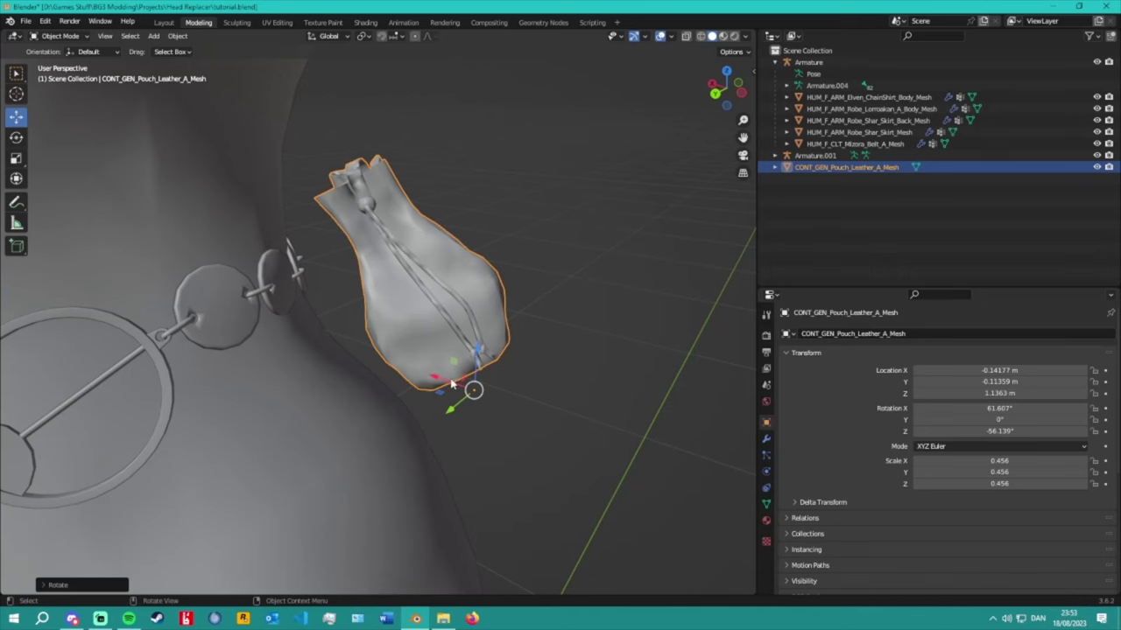
left_click_drag(452, 383, 420, 373)
middle_click_drag(420, 373, 380, 376)
left_click_drag(403, 397, 362, 414)
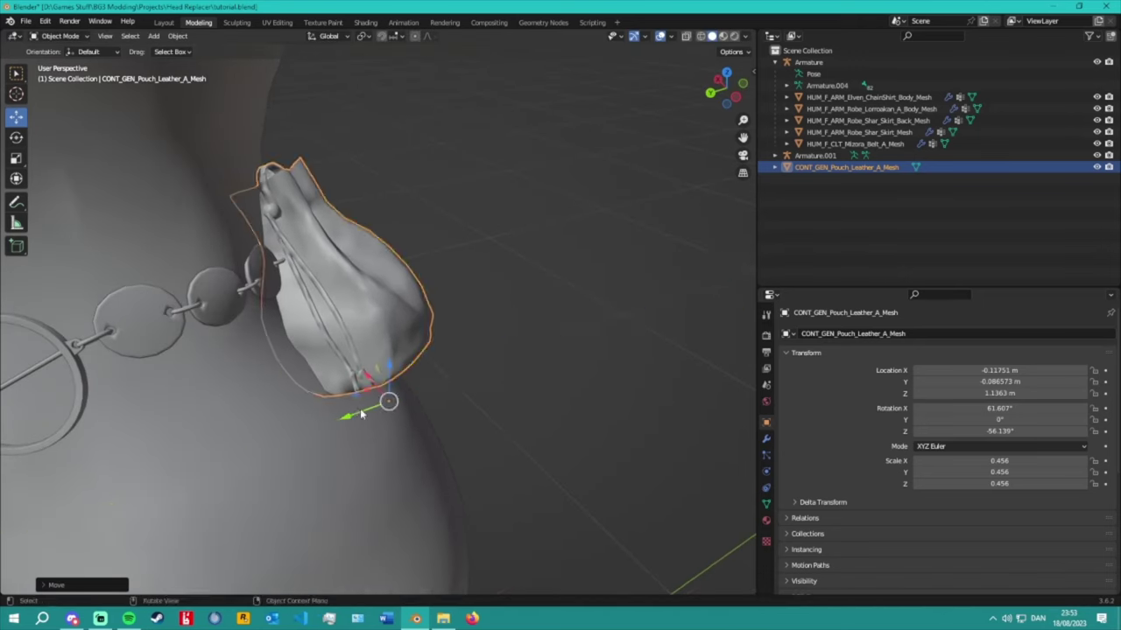
middle_click_drag(360, 414, 357, 350)
left_click_drag(357, 350, 351, 346)
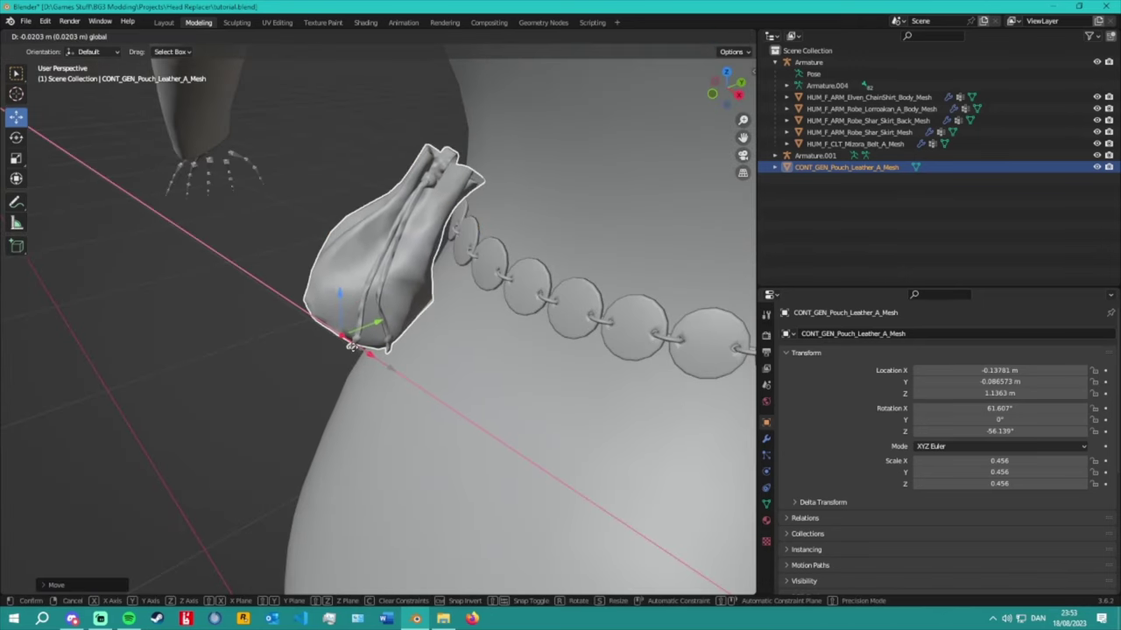
left_click(351, 346)
middle_click_drag(351, 345, 470, 389)
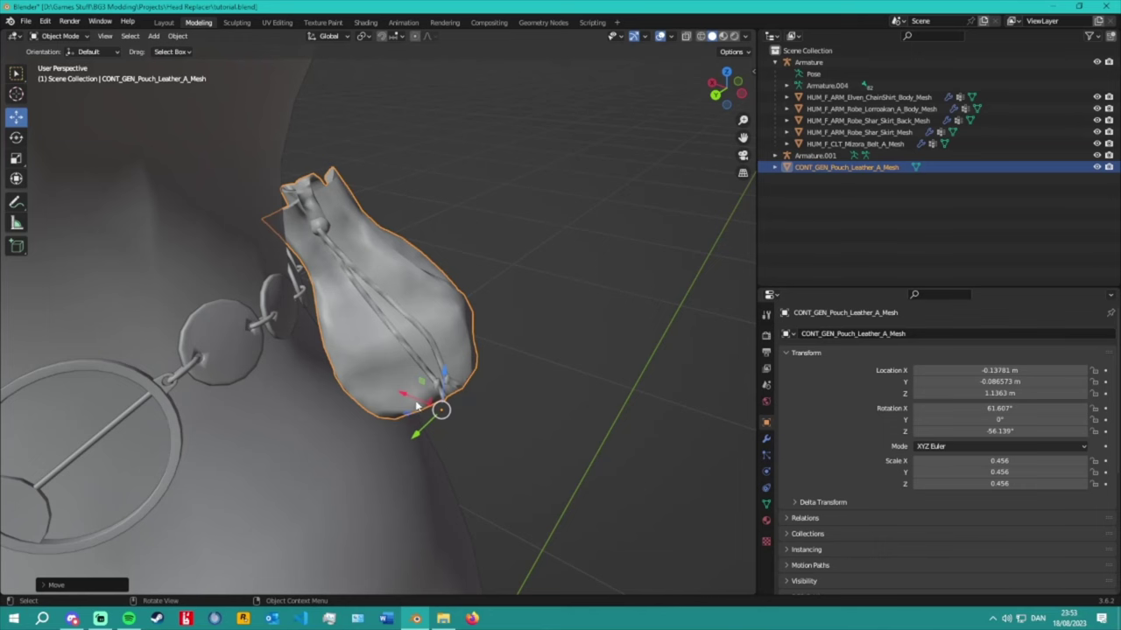
Fine-tune the pouch's position on the side of the hip to about X -0.163 and Y -0.045 m.
left_click_drag(416, 405, 421, 408)
left_click(445, 411)
middle_click_drag(448, 417, 419, 436)
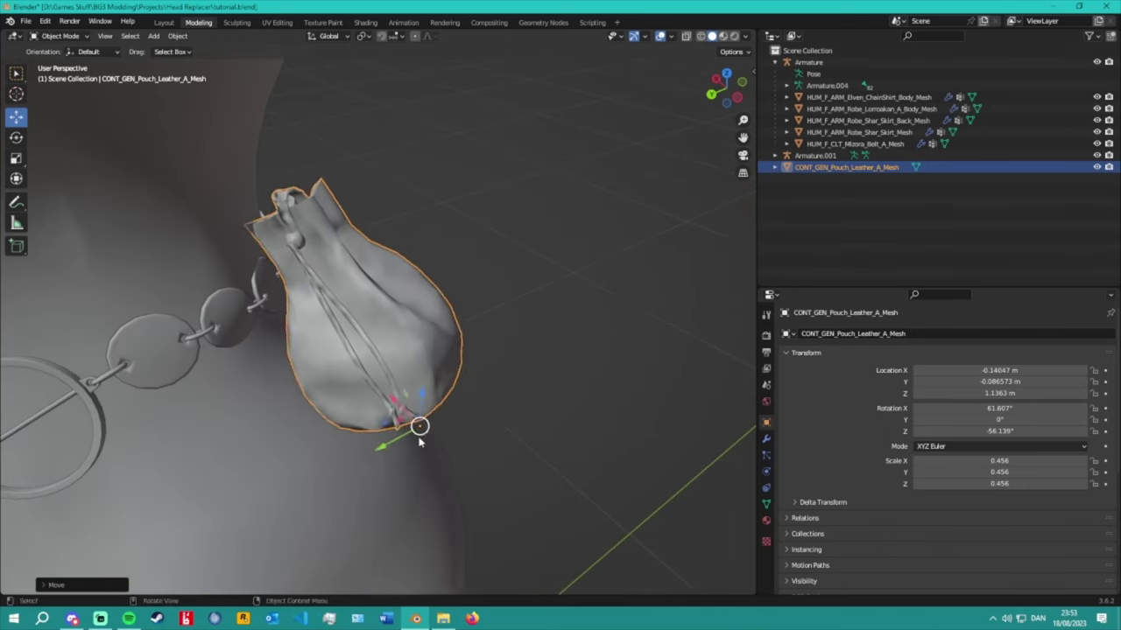
left_click_drag(391, 445, 314, 464)
middle_click_drag(315, 464, 401, 428)
left_click_drag(405, 430, 457, 440)
middle_click_drag(468, 417, 254, 409)
left_click(117, 322)
middle_click_drag(119, 320, 452, 313)
scroll(447, 326, "down", 10)
scroll(452, 314, "up", 5)
scroll(452, 312, "up", 2)
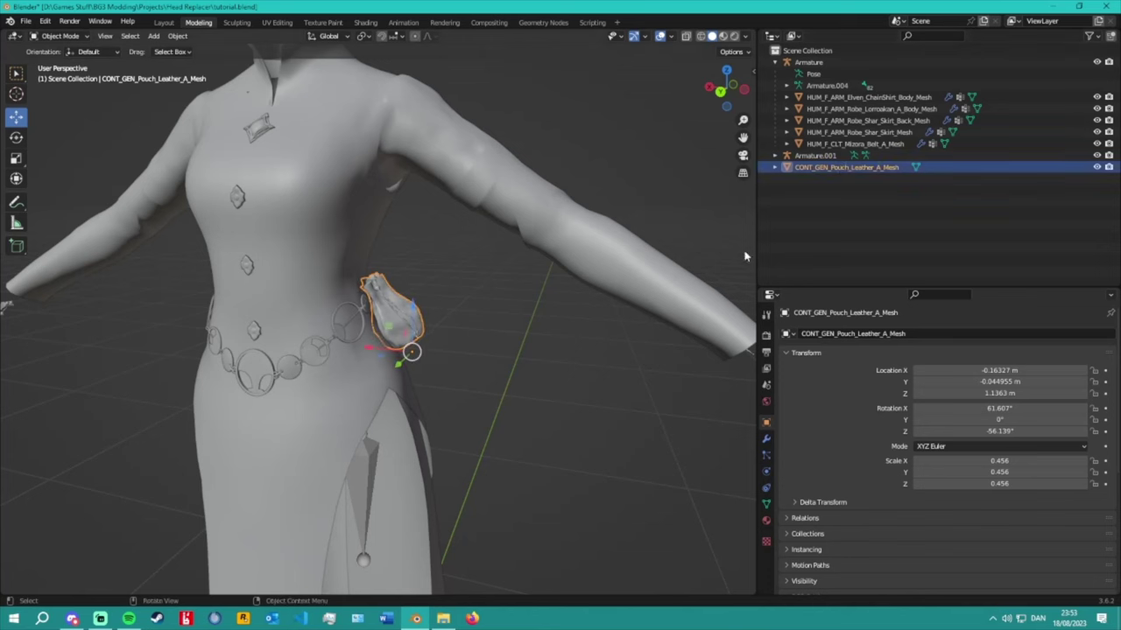
Rename the leather pouch object to HUM_F_CLT_POUCH, reusing the prefix of the Mizora belt's name.
double_click(854, 143)
key("ctrl+c")
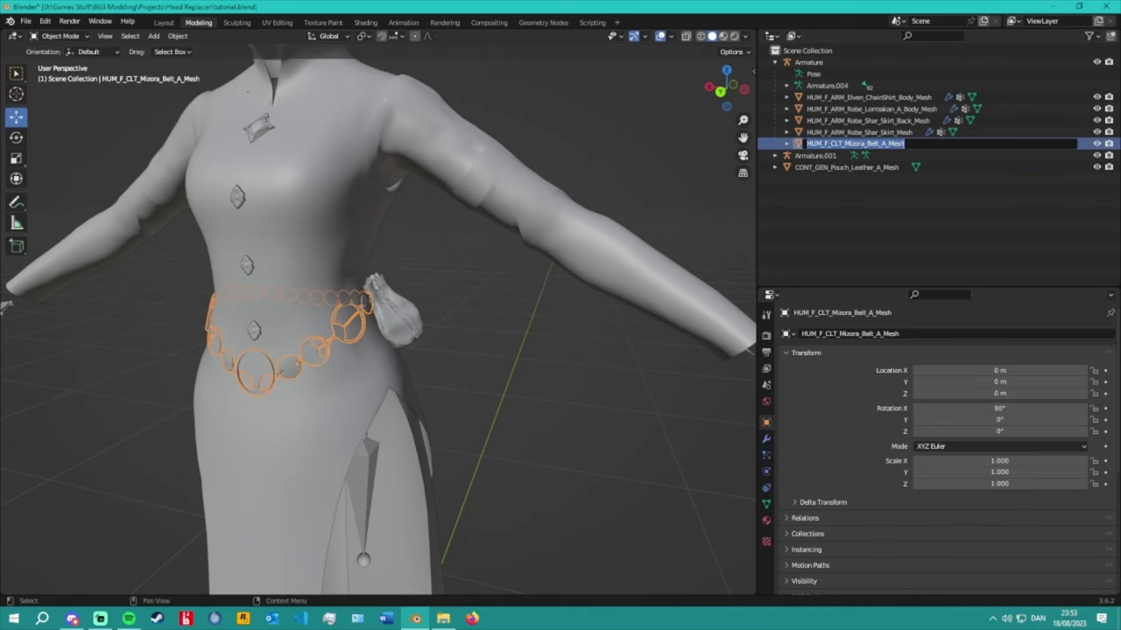
double_click(848, 167)
key("ctrl+v")
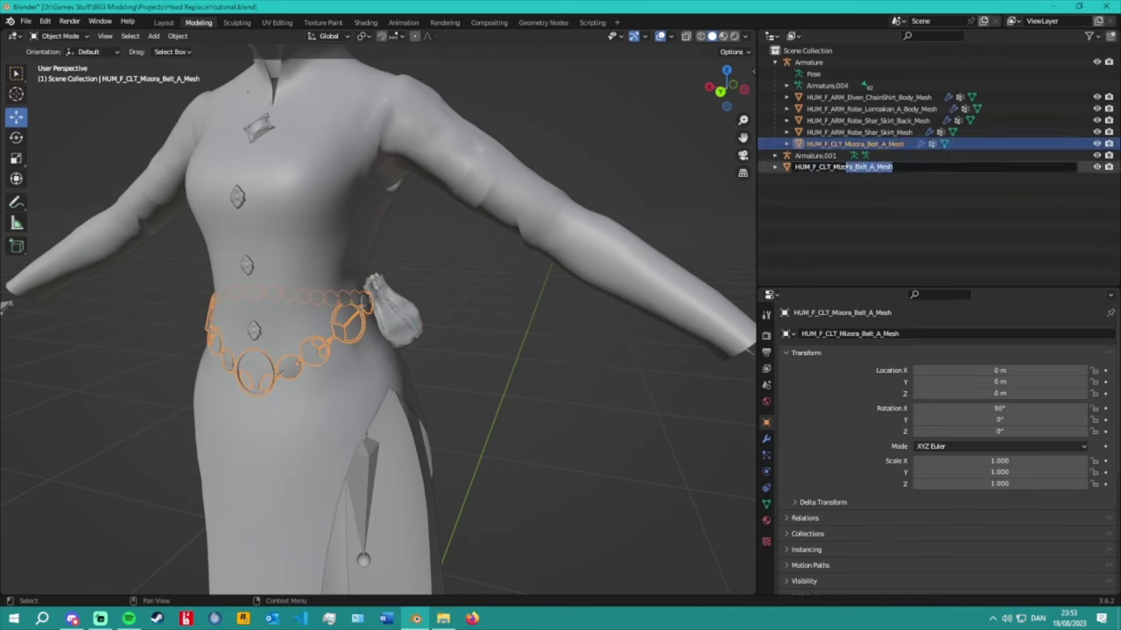
type("POU")
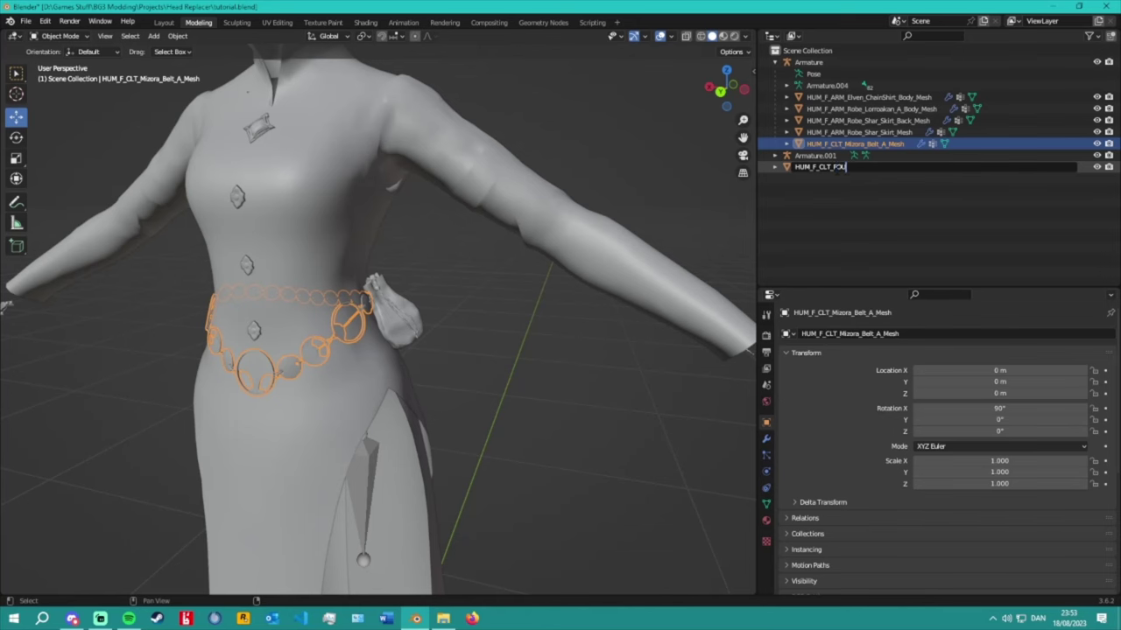
type("CH")
key("Return")
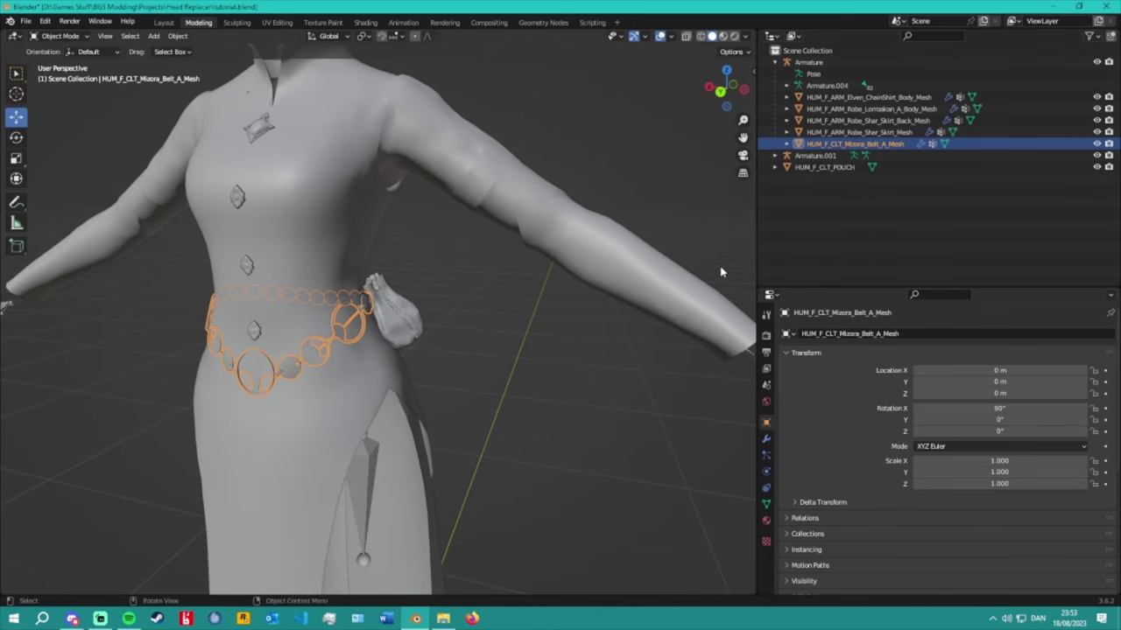
Select the pouch and examine its placement on the outfit from several angles.
left_click(534, 326)
left_click(405, 303)
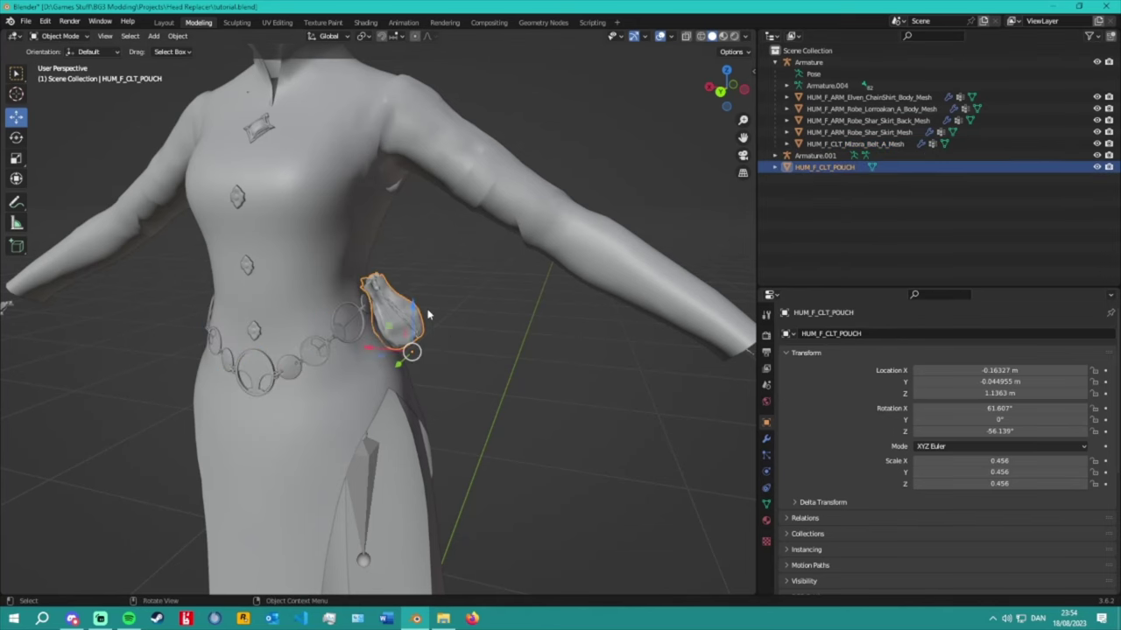
left_click(548, 417)
middle_click_drag(549, 419, 328, 316)
left_click(342, 337)
middle_click_drag(344, 371, 565, 431)
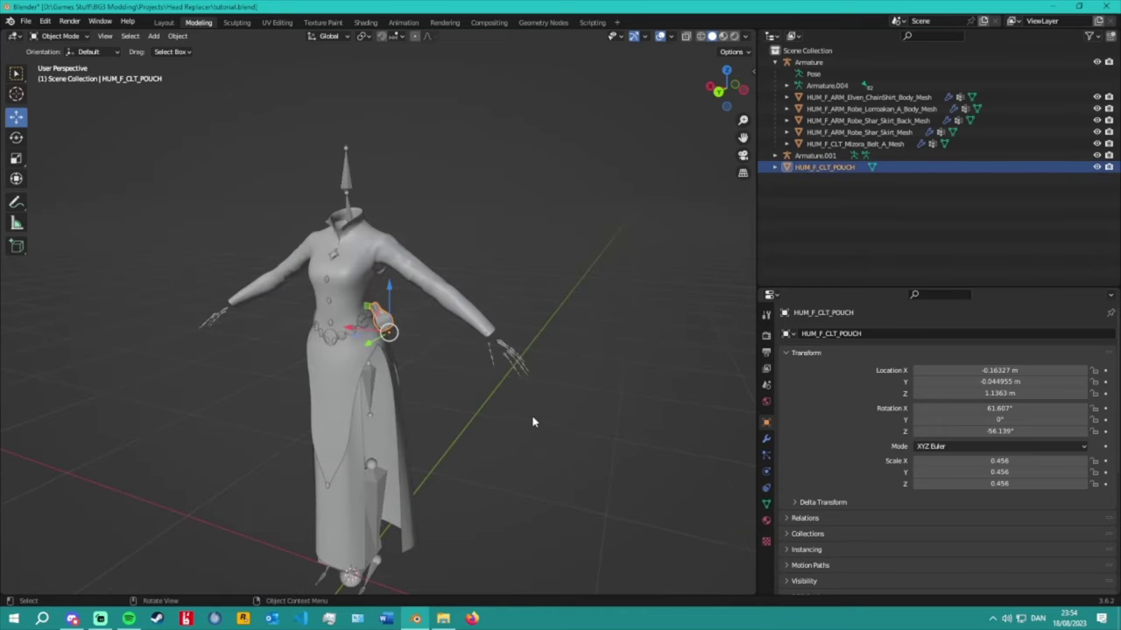
scroll(533, 422, "up", 5)
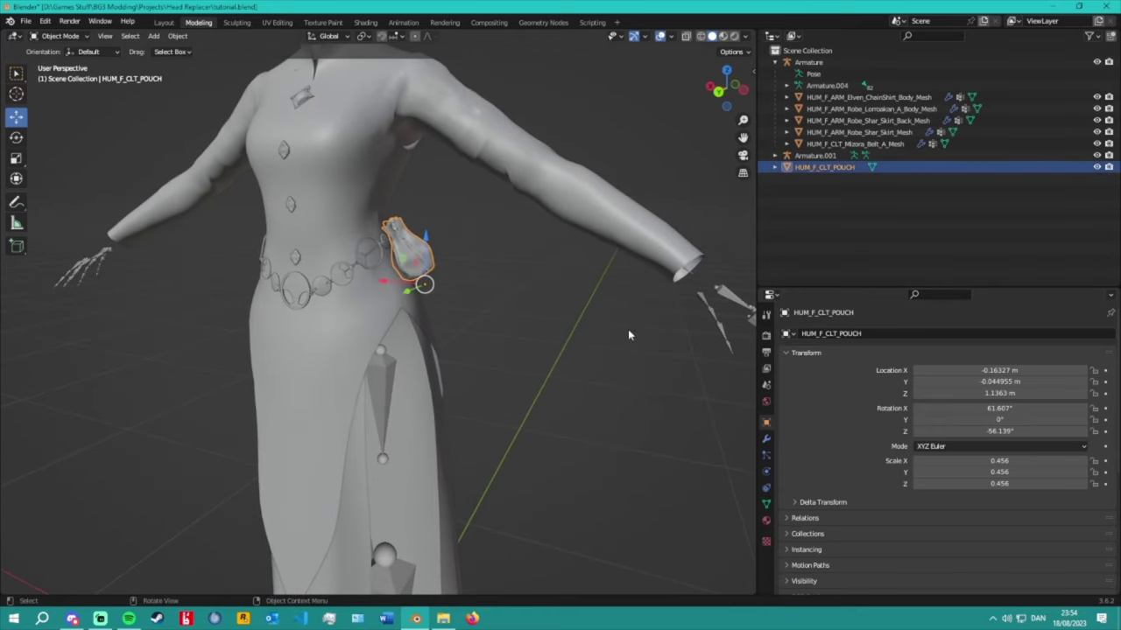
left_click(599, 356)
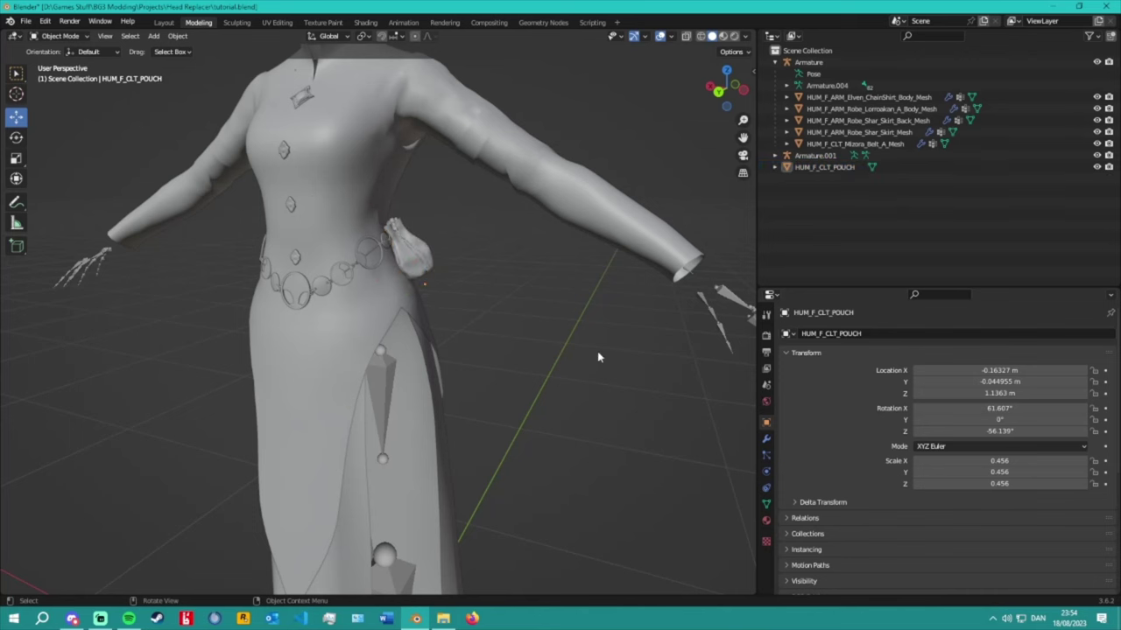
Show the pouch's mesh data and enlarge the properties area to check its vertex groups.
left_click(766, 505)
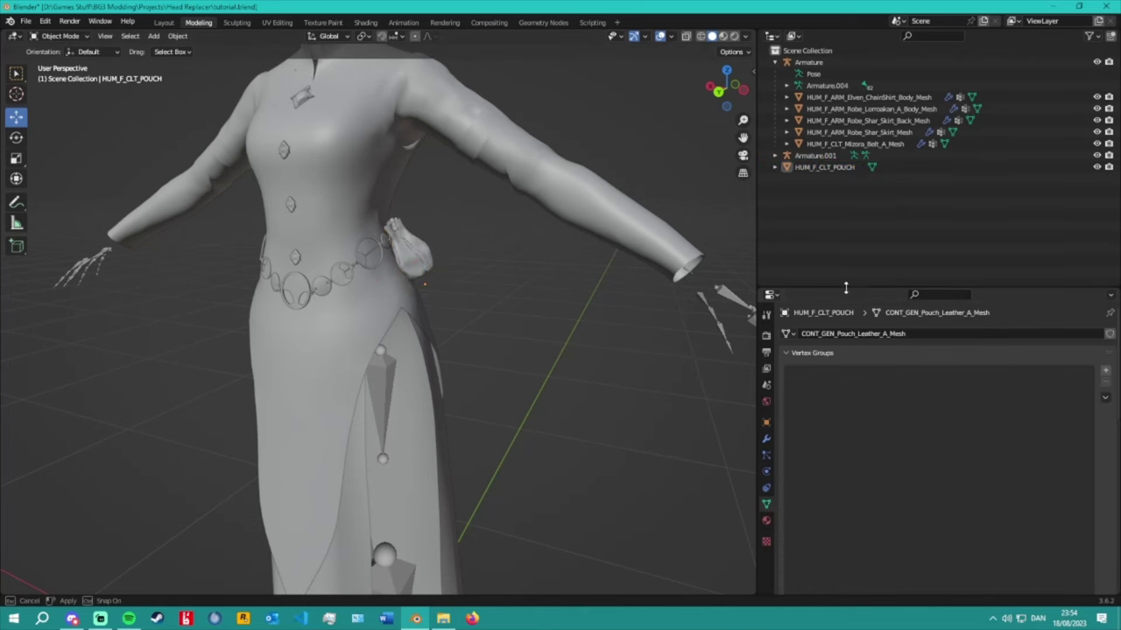
left_click_drag(845, 288, 867, 200)
scroll(490, 251, "up", 3)
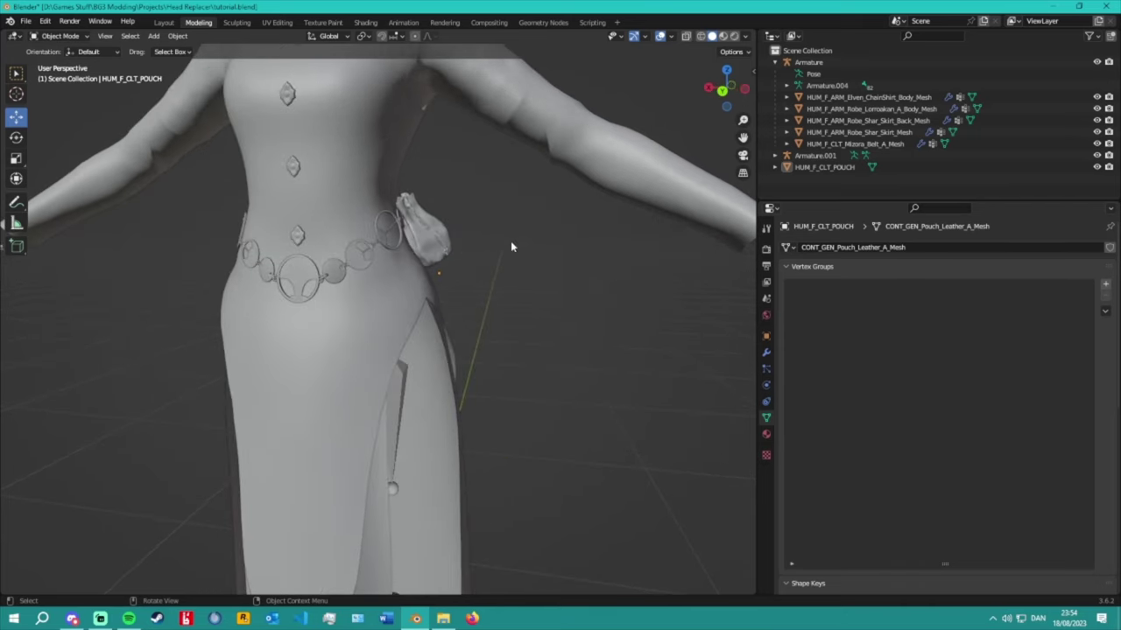
left_click(432, 230)
middle_click_drag(432, 230, 491, 265)
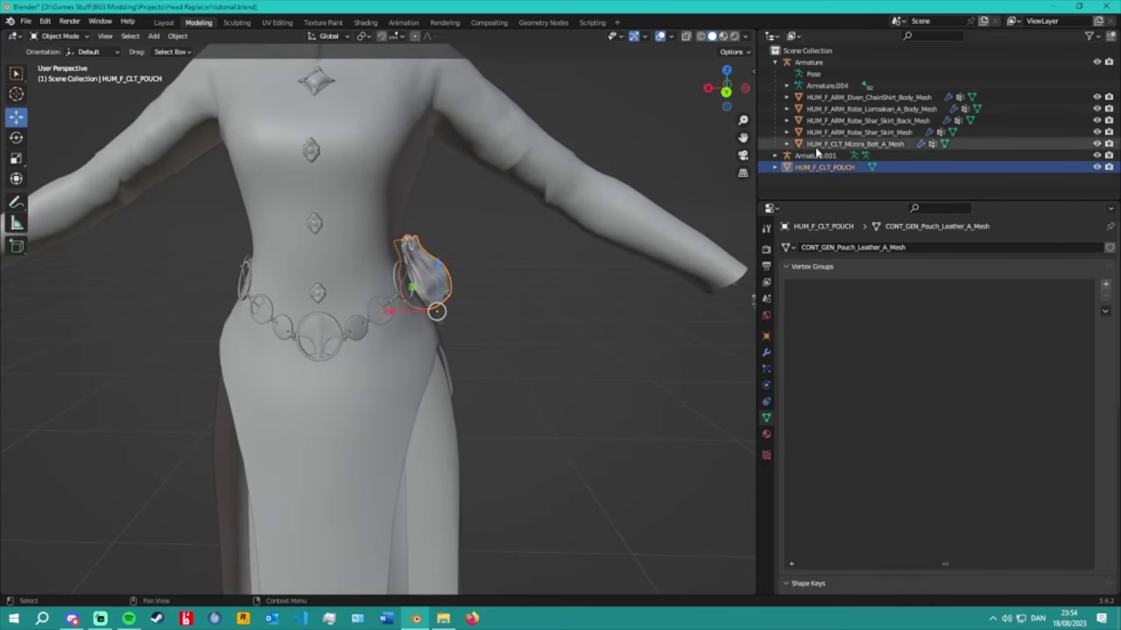
Delete the pouch's leftover Armature.001 with its hierarchy and reselect the pouch.
left_click(775, 156)
right_click(818, 156)
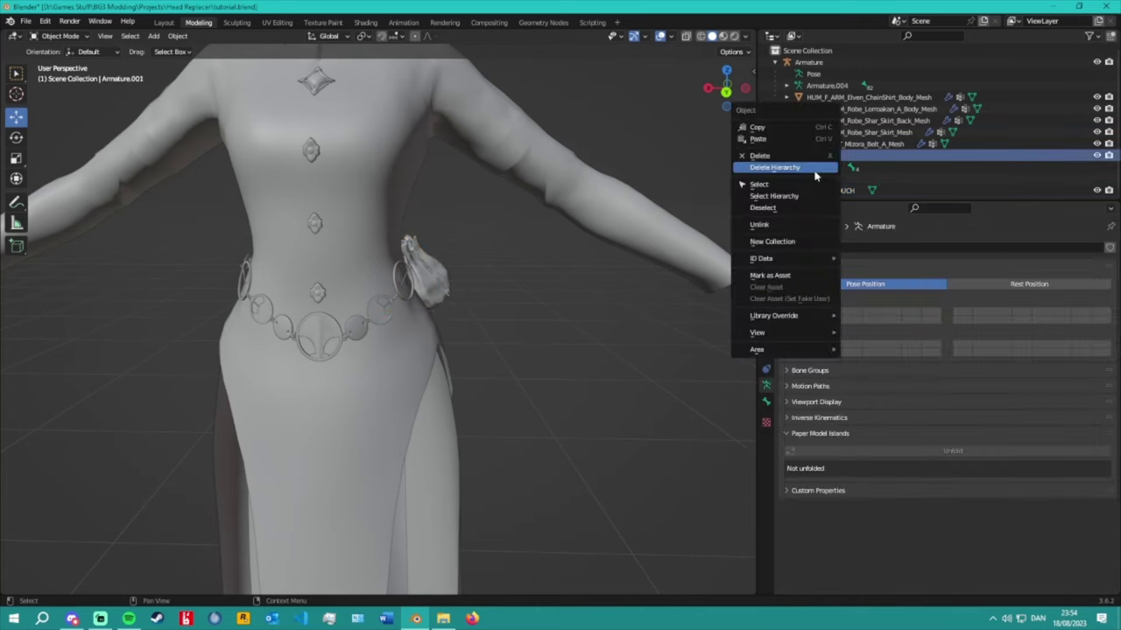
left_click(814, 169)
left_click(811, 156)
middle_click_drag(407, 230, 479, 292)
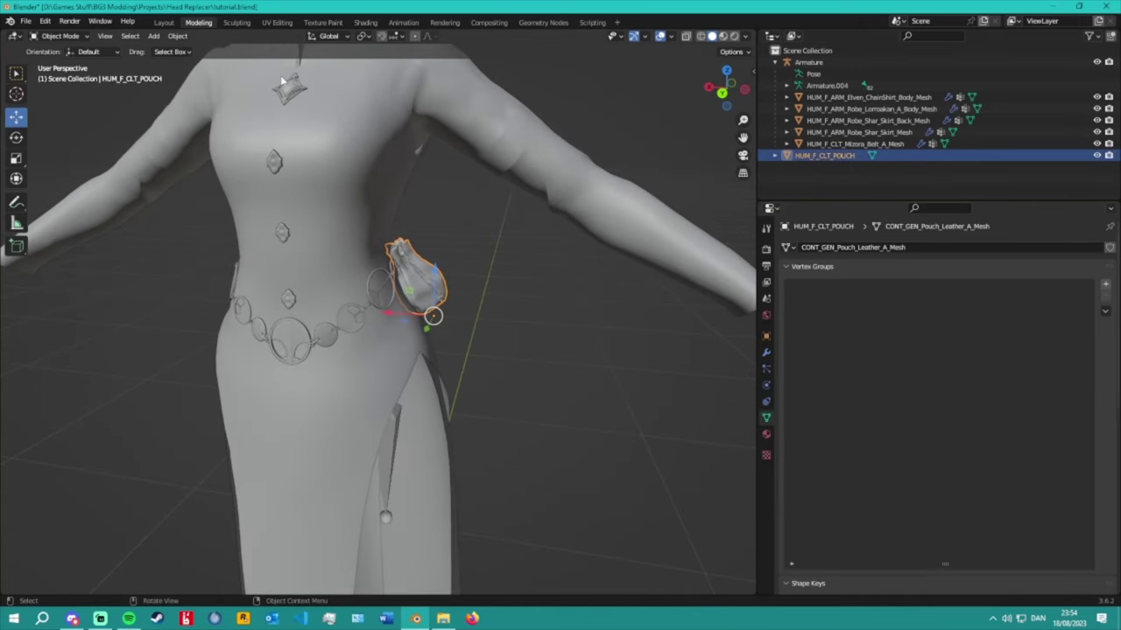
Select the Elven chain shirt, enter Weight Paint mode on it and show its vertex groups.
left_click(766, 351)
left_click(807, 248)
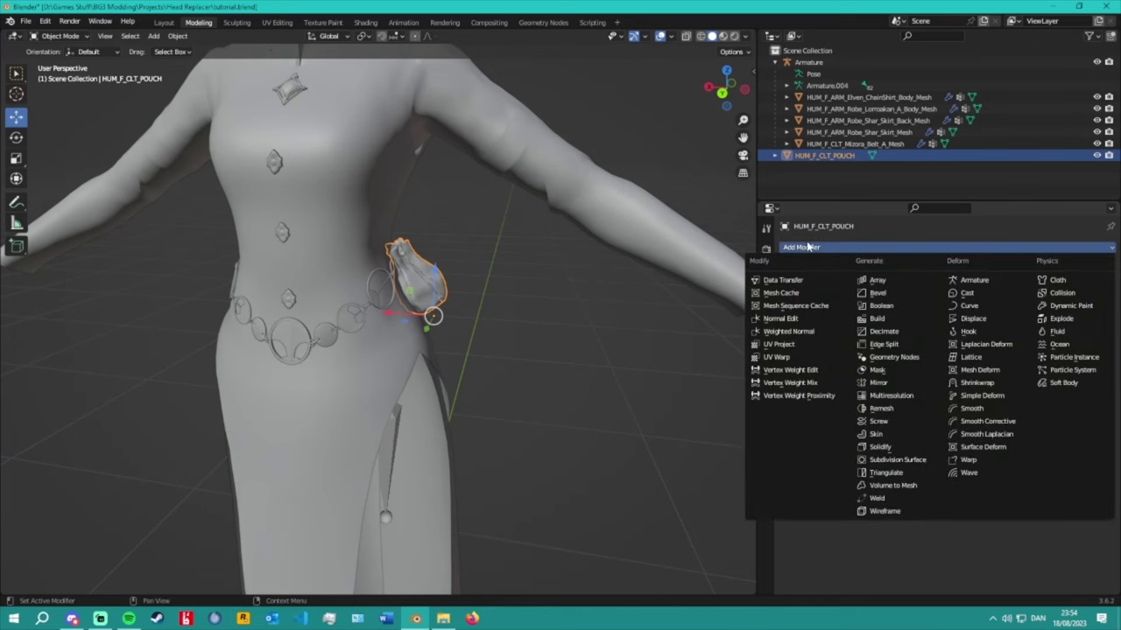
left_click(441, 282)
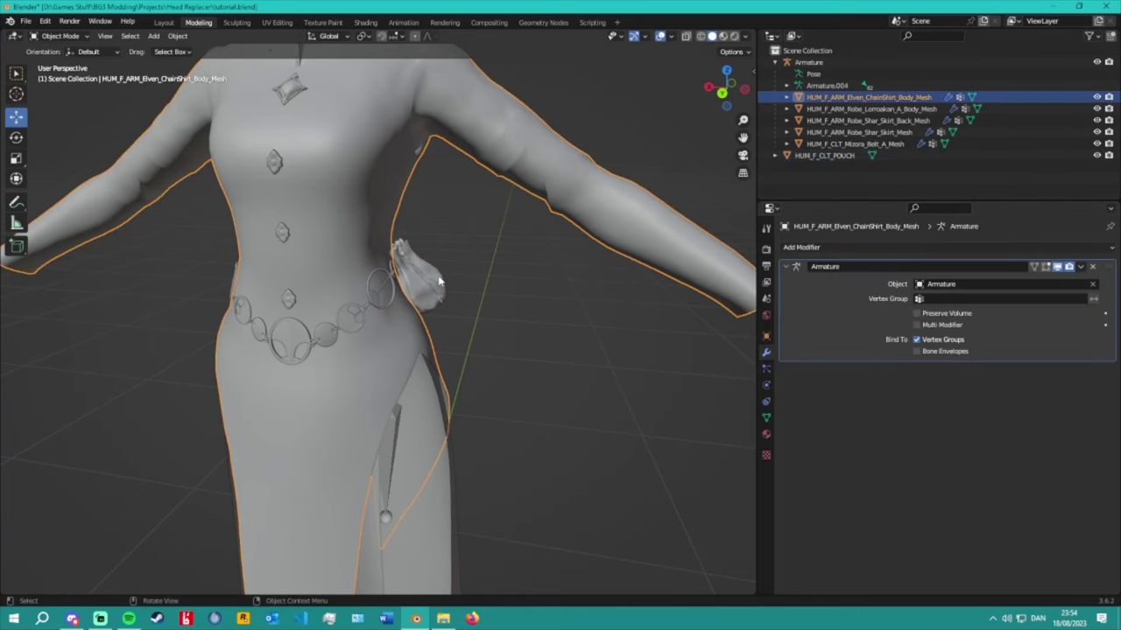
middle_click_drag(441, 282, 636, 307)
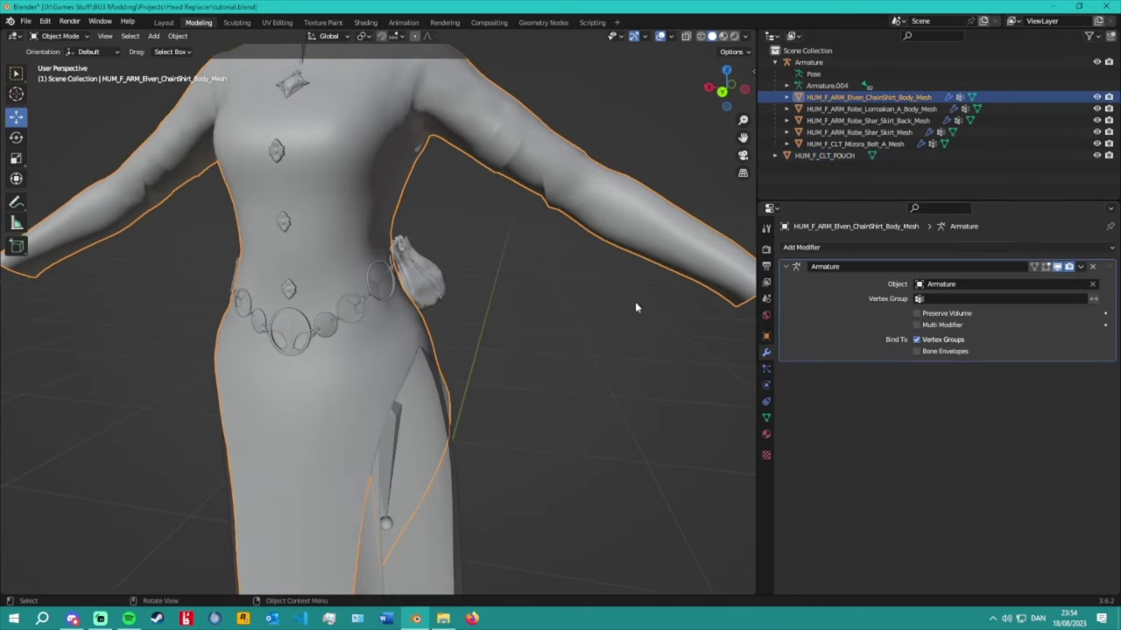
left_click(59, 36)
left_click(72, 104)
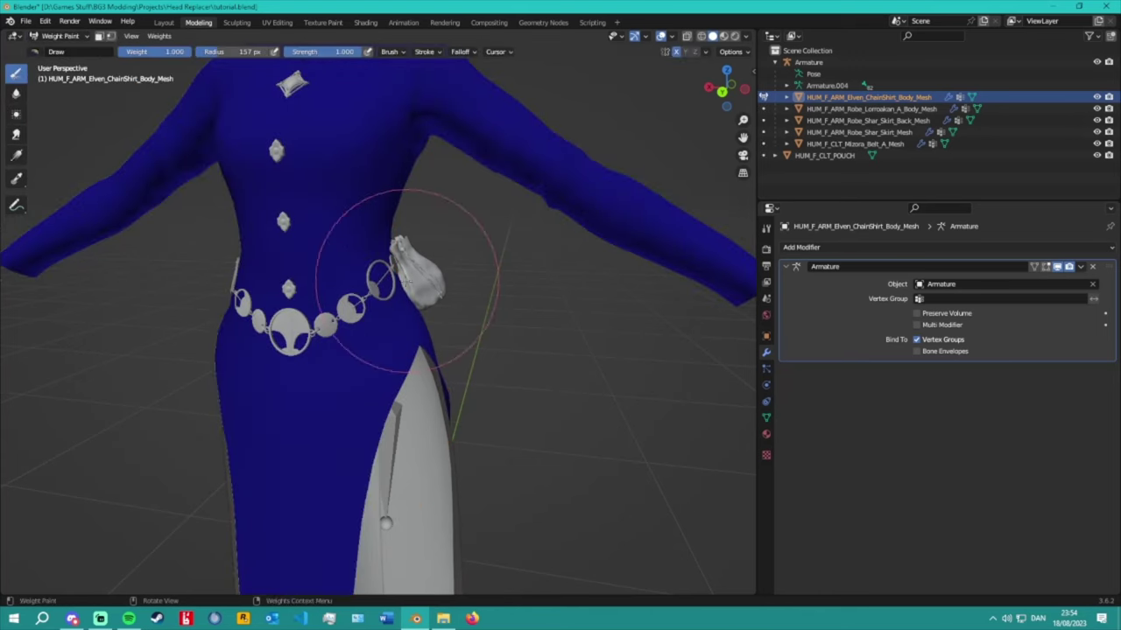
left_click(766, 417)
scroll(871, 350, "down", 3)
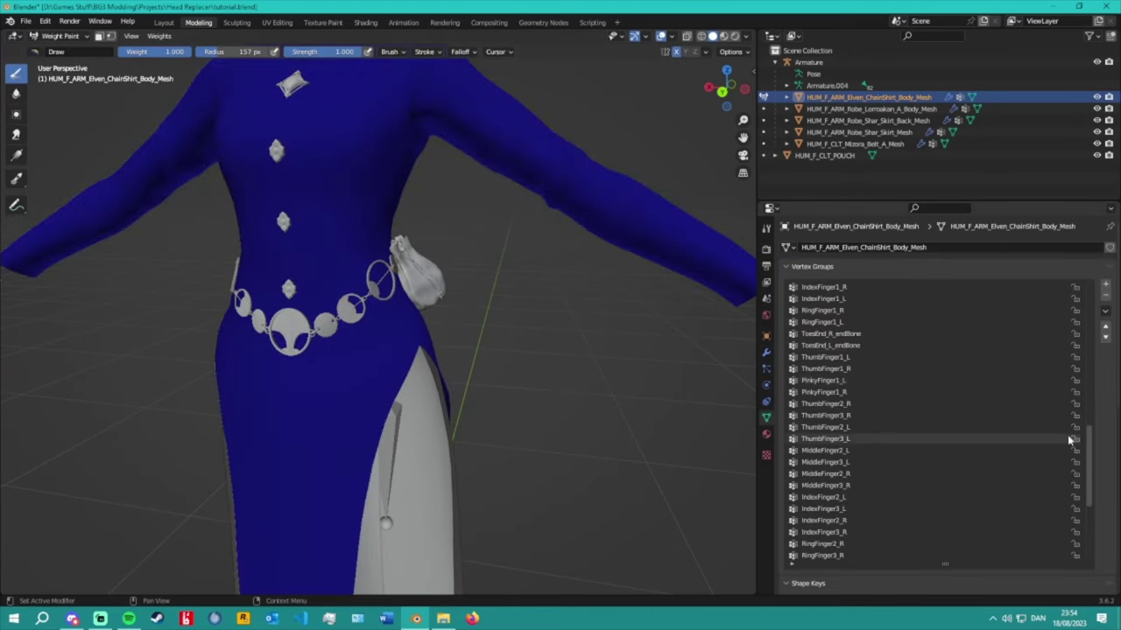
Compare the shirt's Root_M, Spine2_M and Spine1_M weights around the waist, copy the Spine1_M group name and return to Object Mode.
left_click_drag(1092, 442, 1088, 330)
left_click(880, 298)
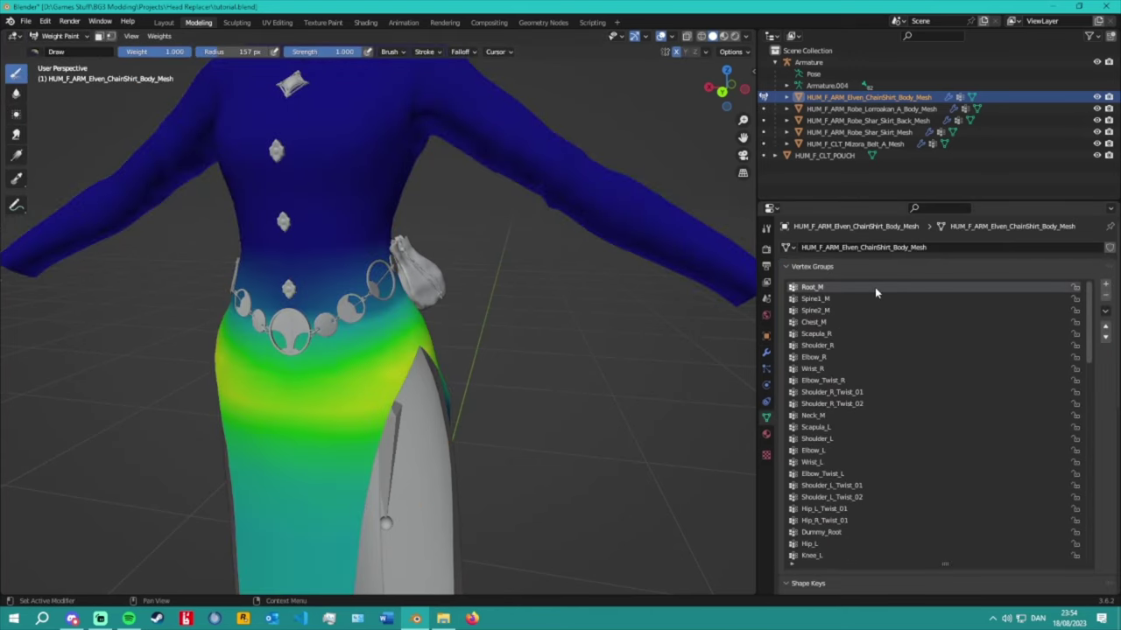
key("Down")
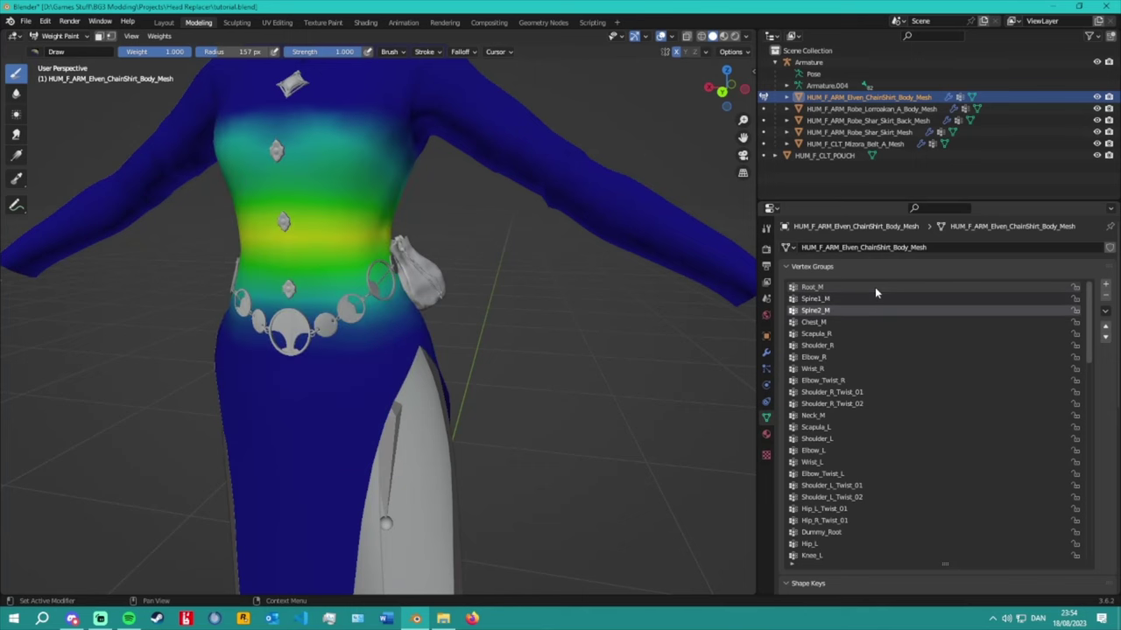
double_click(836, 299)
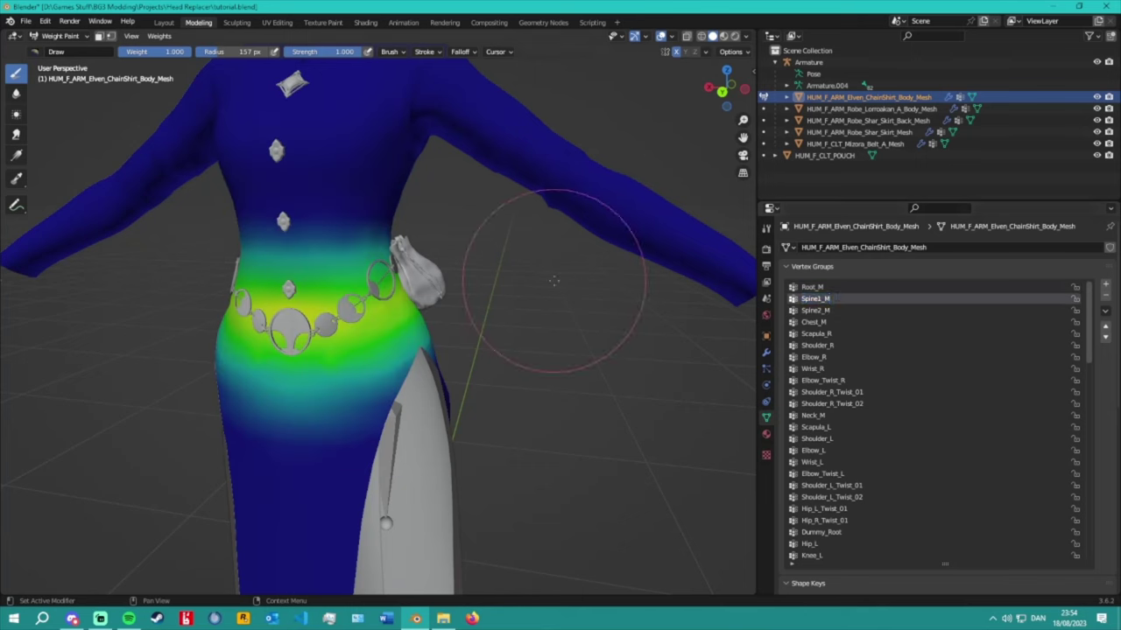
left_click(60, 36)
left_click(65, 50)
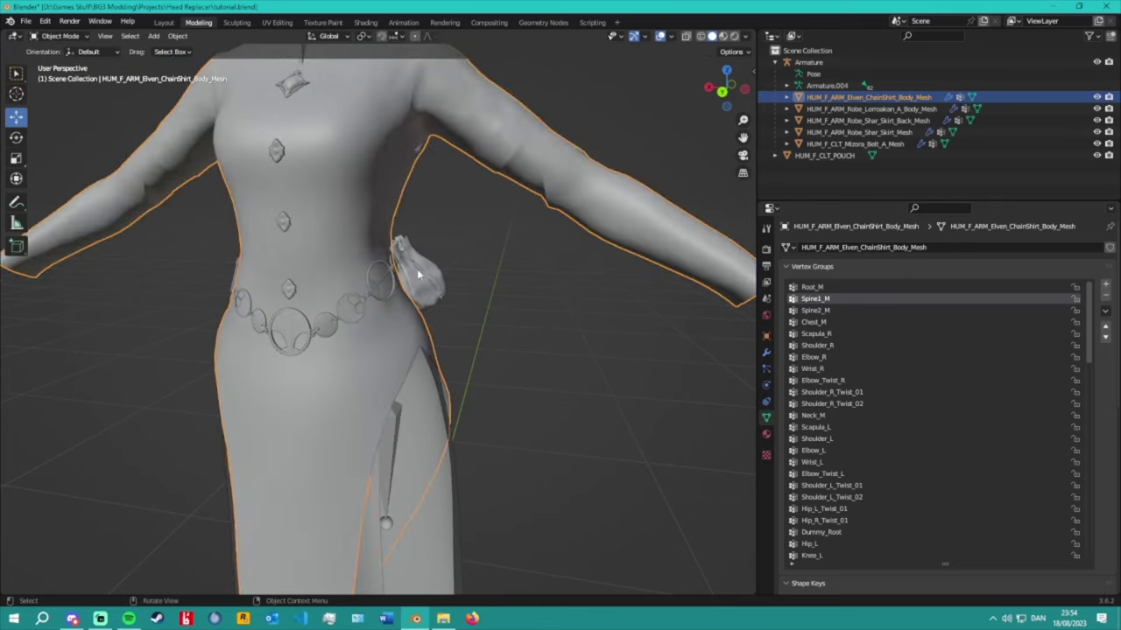
Add two vertex groups named Spine1_M and Spine2_M to the leather pouch.
left_click(418, 274)
left_click(1106, 284)
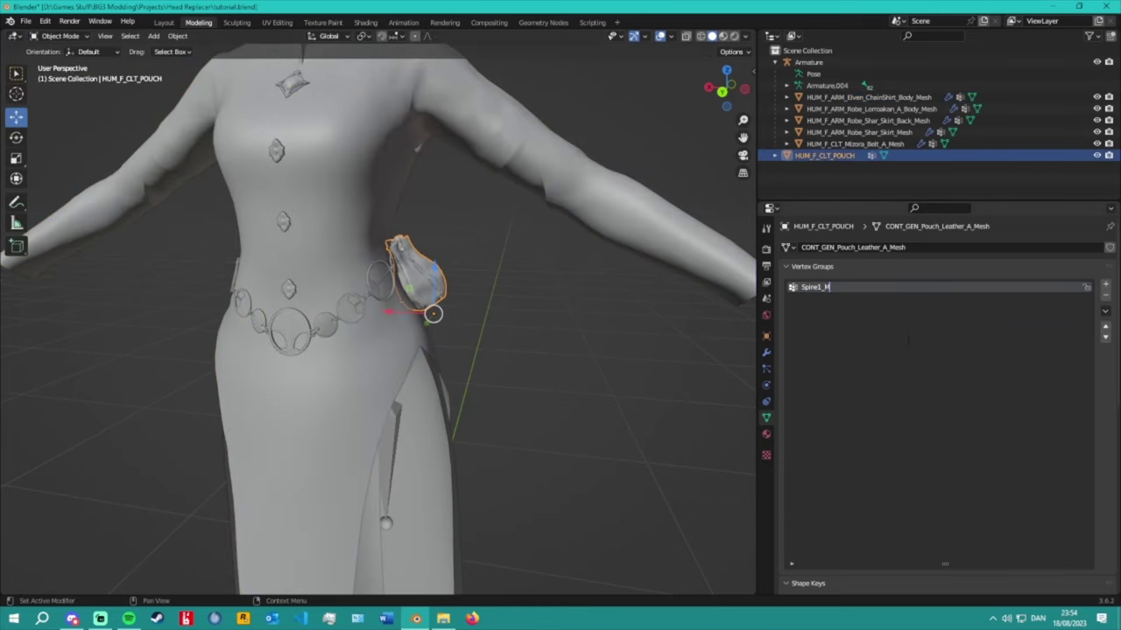
left_click(1105, 287)
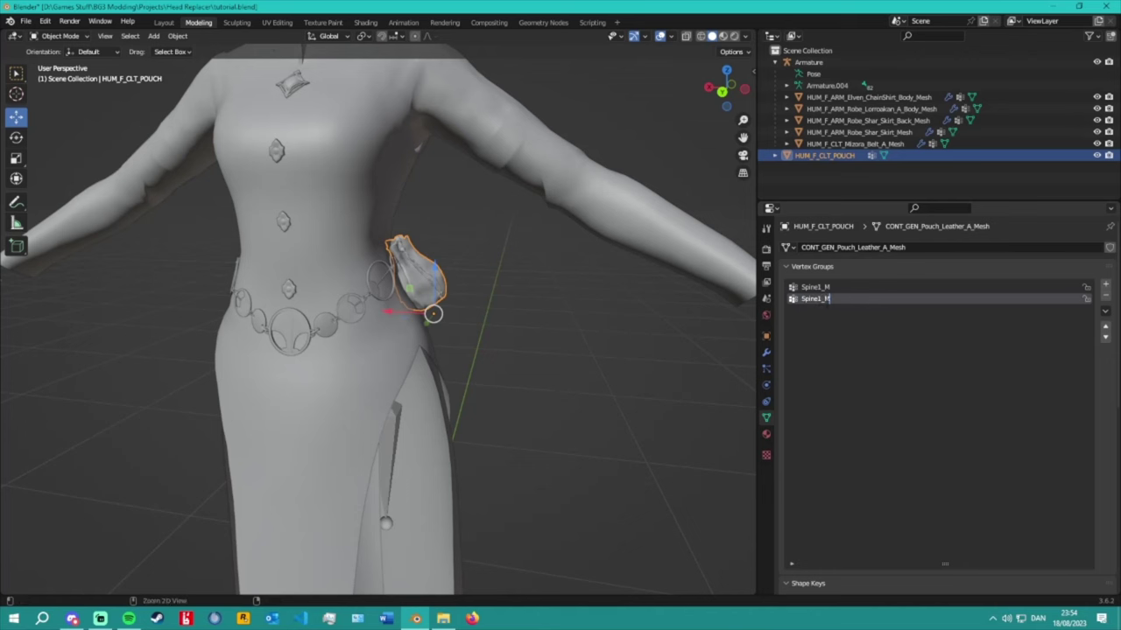
left_click(540, 335)
left_click(827, 287)
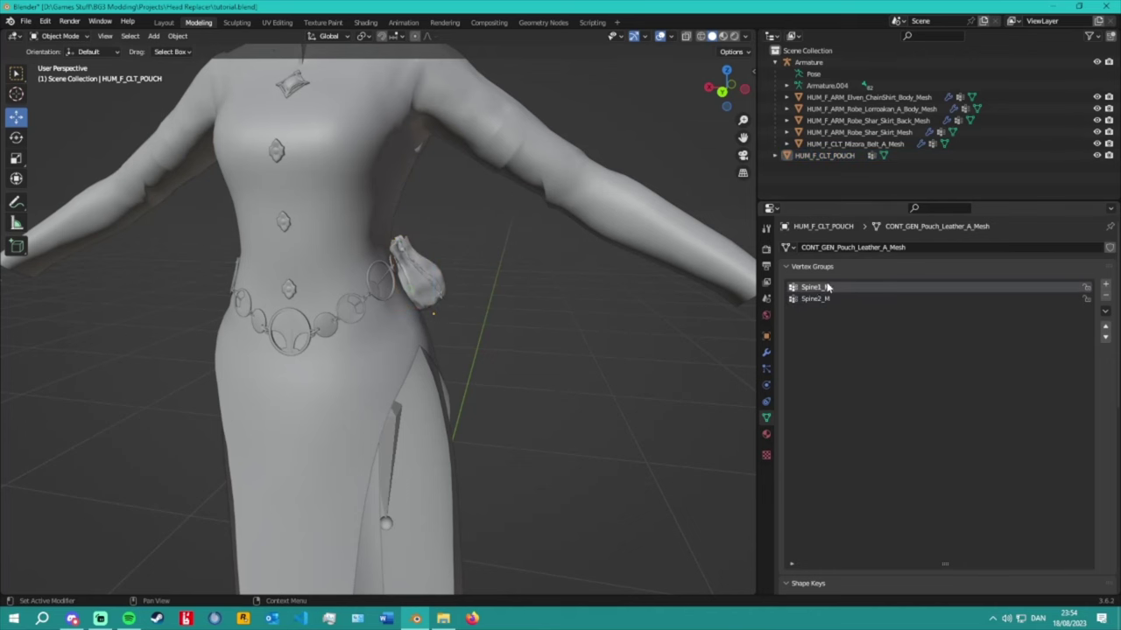
Check the pouch in Weight Paint mode and remove its Spine2_M vertex group.
left_click(441, 278)
left_click(60, 36)
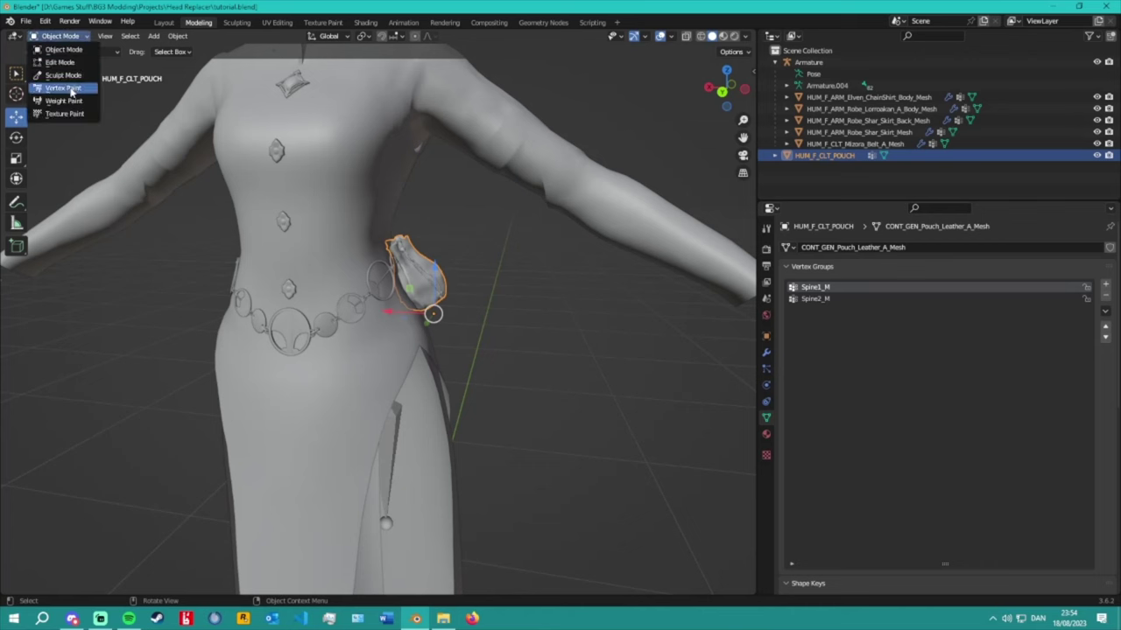
left_click(48, 92)
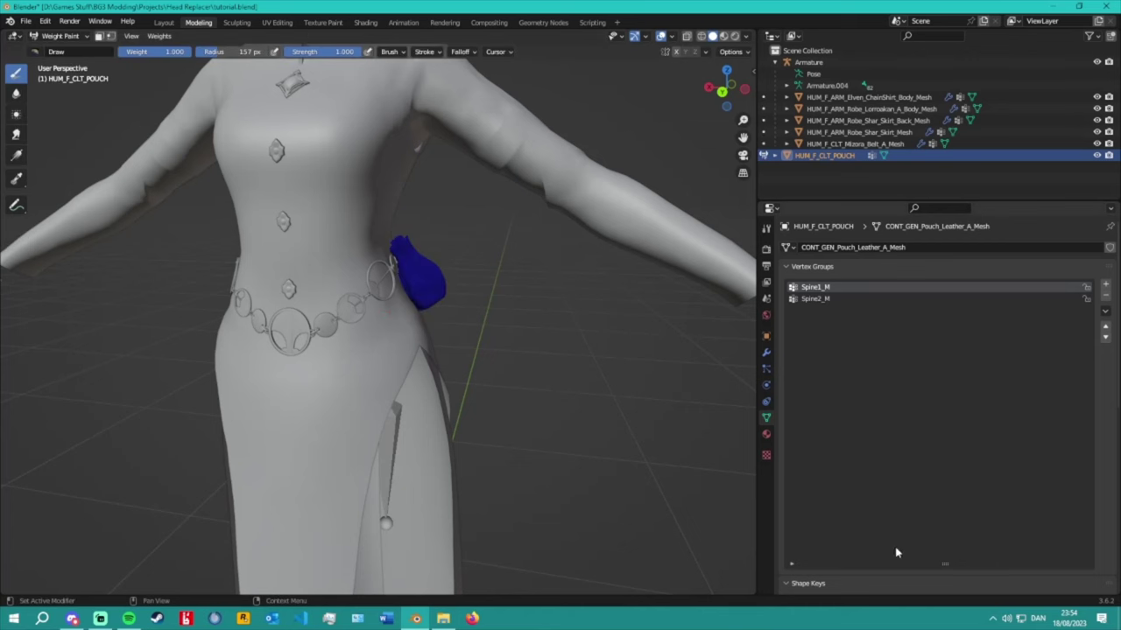
left_click(60, 36)
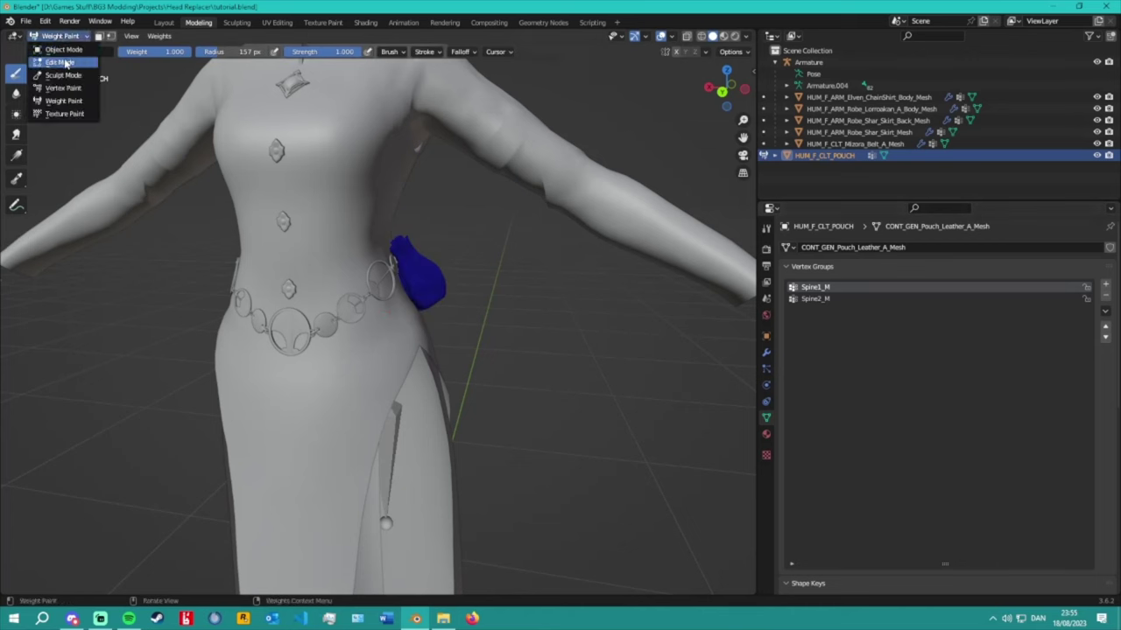
left_click(823, 299)
left_click(1105, 295)
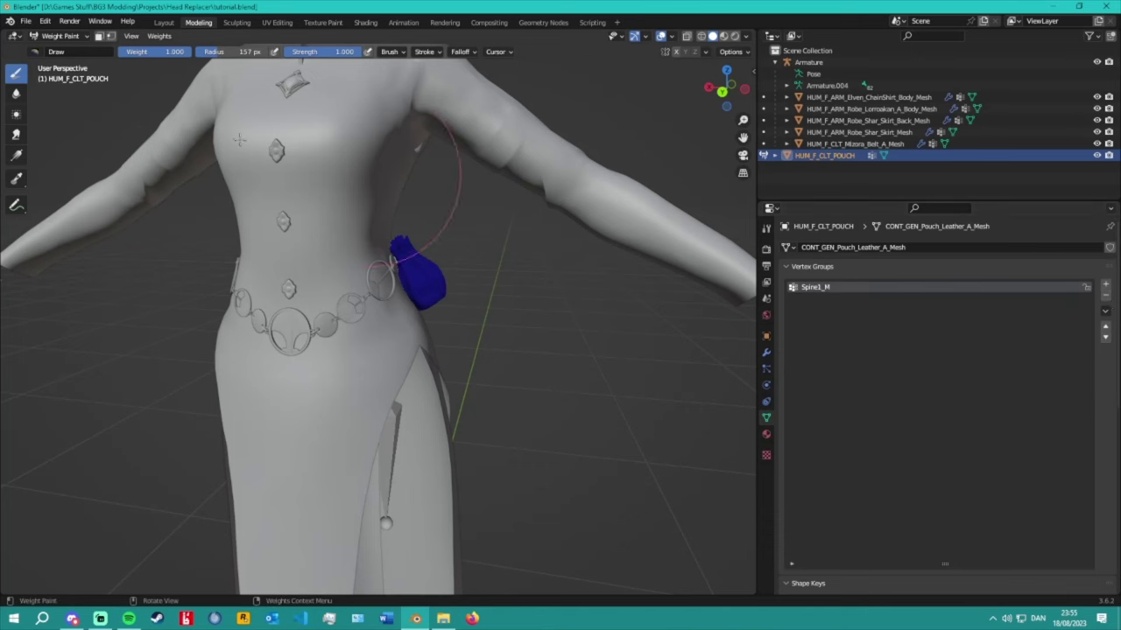
Assign all of the pouch's vertices to Spine1_M at weight 1.000 in Edit Mode and return to Object Mode.
left_click(66, 37)
left_click_drag(433, 259, 481, 248)
left_click(59, 36)
left_click(54, 59)
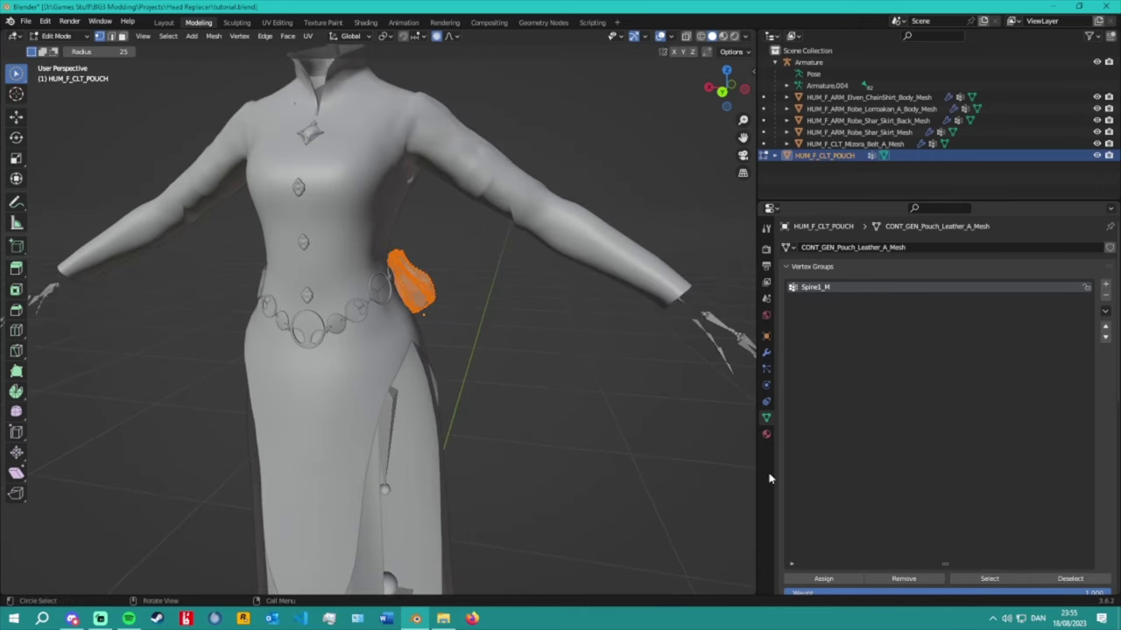
scroll(881, 565, "down", 2)
left_click(56, 36)
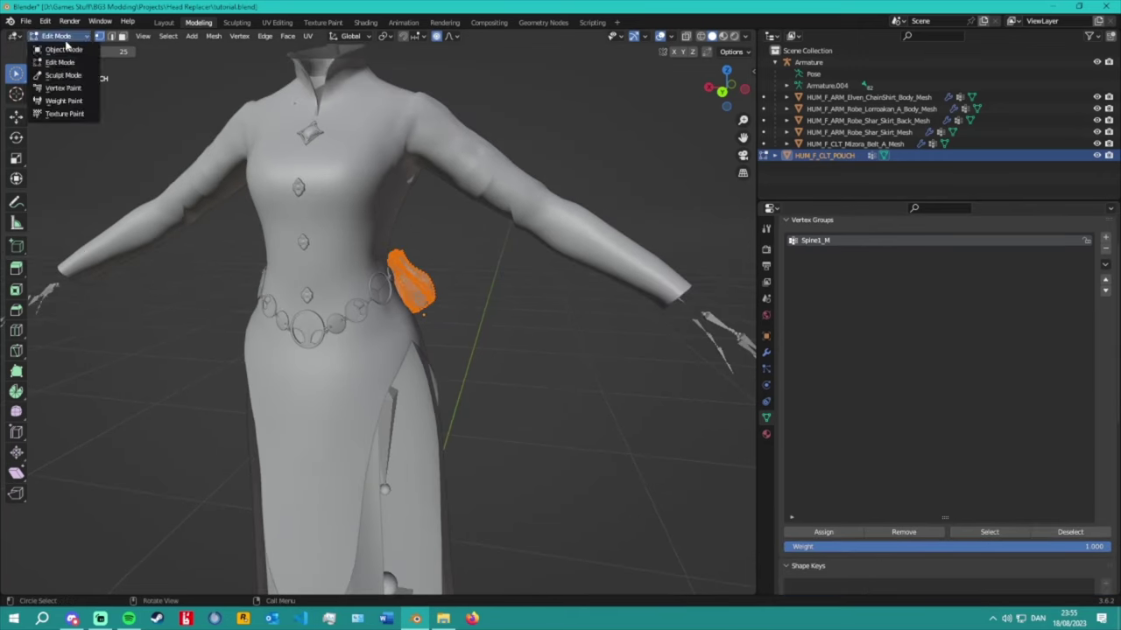
left_click(55, 47)
Parent the pouch to the outfit's armature with the Object (Keep Transform) option.
left_click(514, 354)
left_click(411, 278)
middle_click_drag(429, 233, 412, 256)
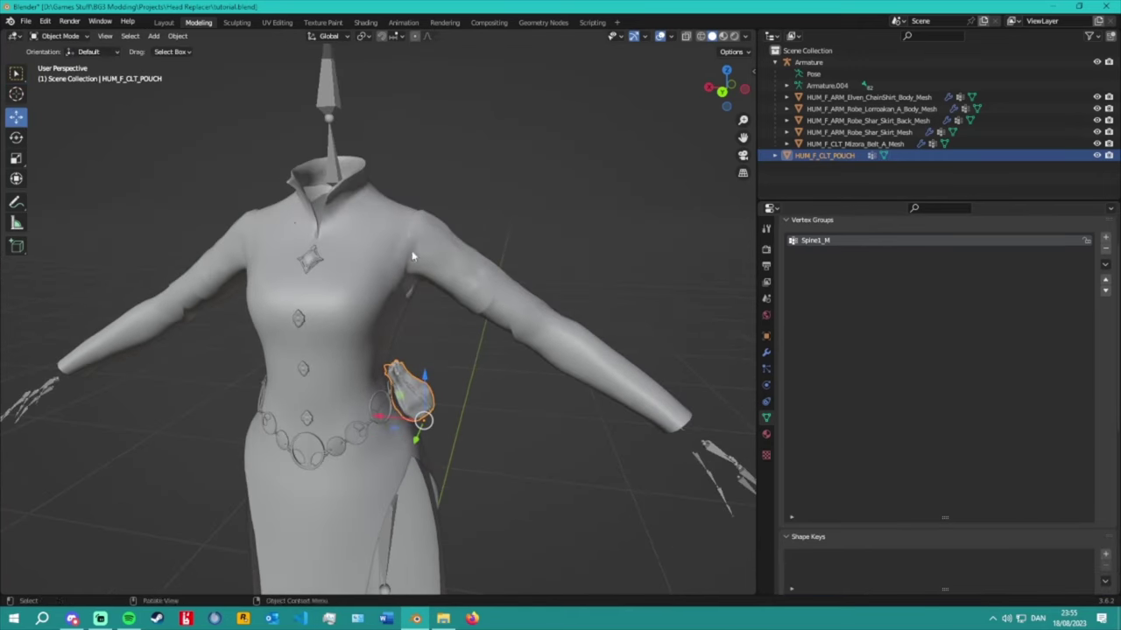
left_click(333, 104, "shift")
key("ctrl+p")
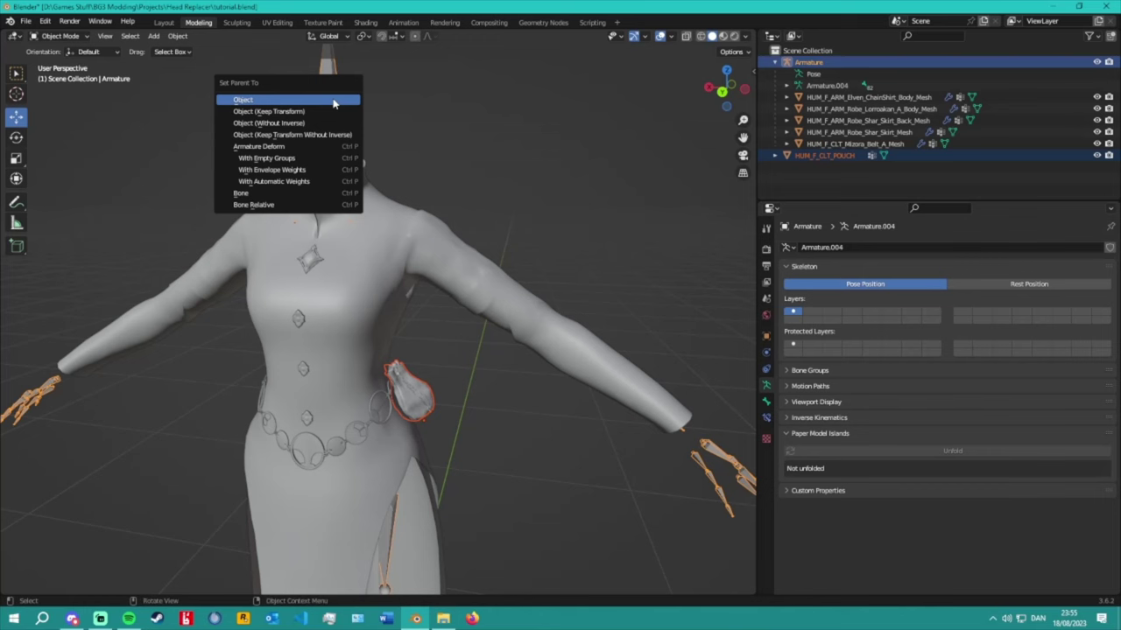
left_click(297, 118)
scroll(530, 318, "down", 5, "shift")
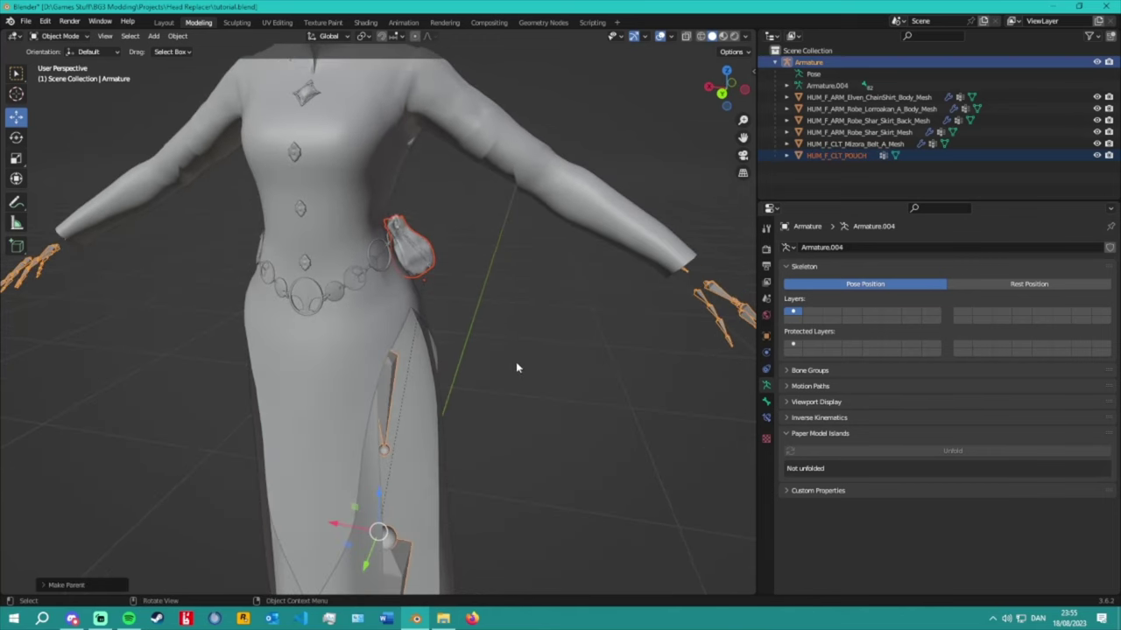
Put the armature in Pose Mode and move the Spine2_M bone to test the pouch's binding, cancelling the move.
left_click(419, 248)
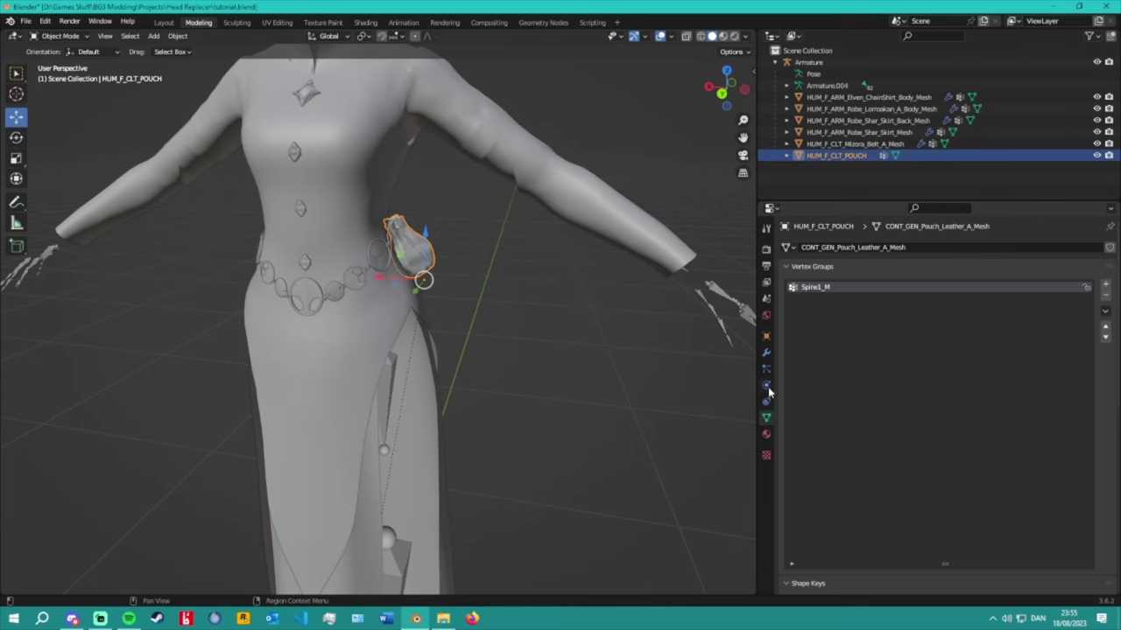
left_click(867, 109)
scroll(490, 315, "down", 3)
left_click(808, 63)
left_click(59, 36)
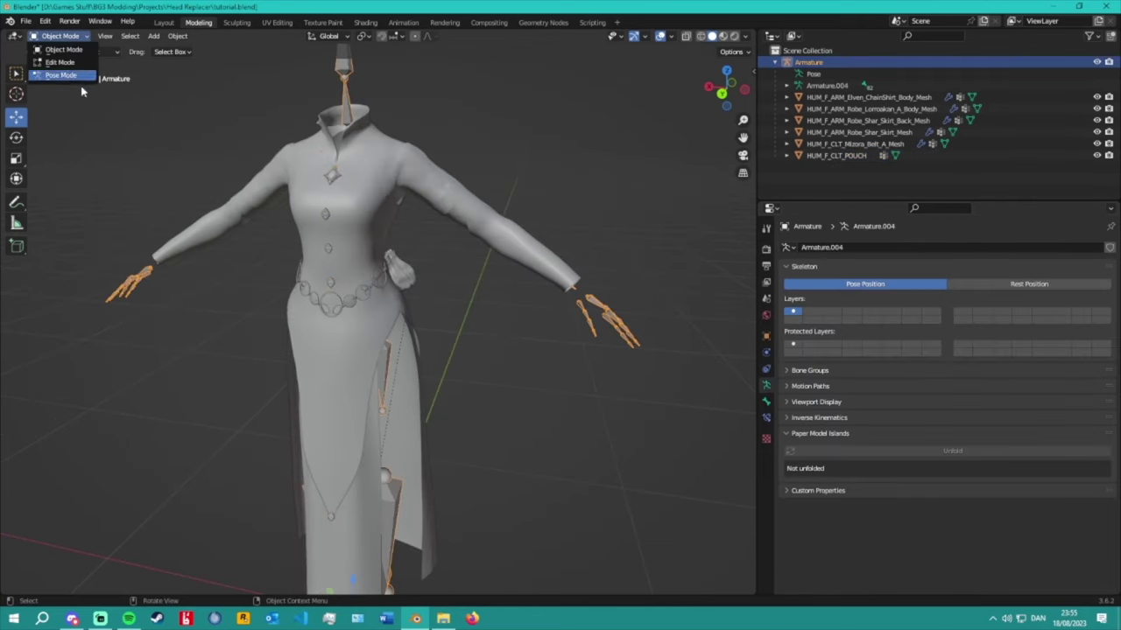
left_click(60, 75)
left_click(344, 277)
key("g")
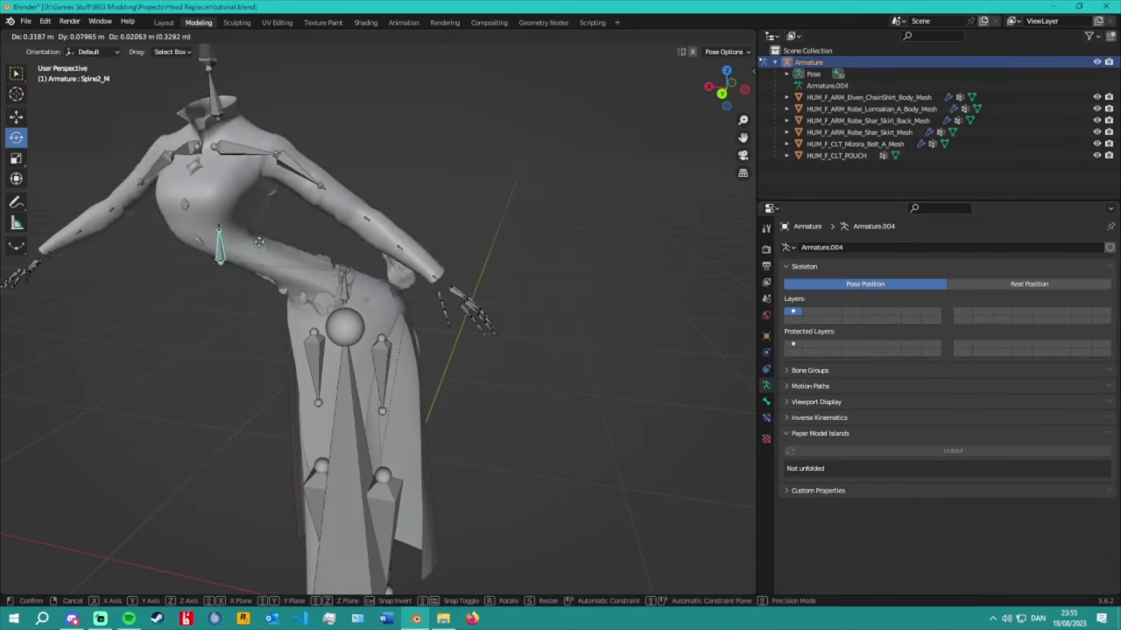
right_click(420, 265)
Return to Object Mode and add an Armature modifier to the pouch with Armature as its target object.
scroll(158, 120, "up", 2)
left_click(57, 36)
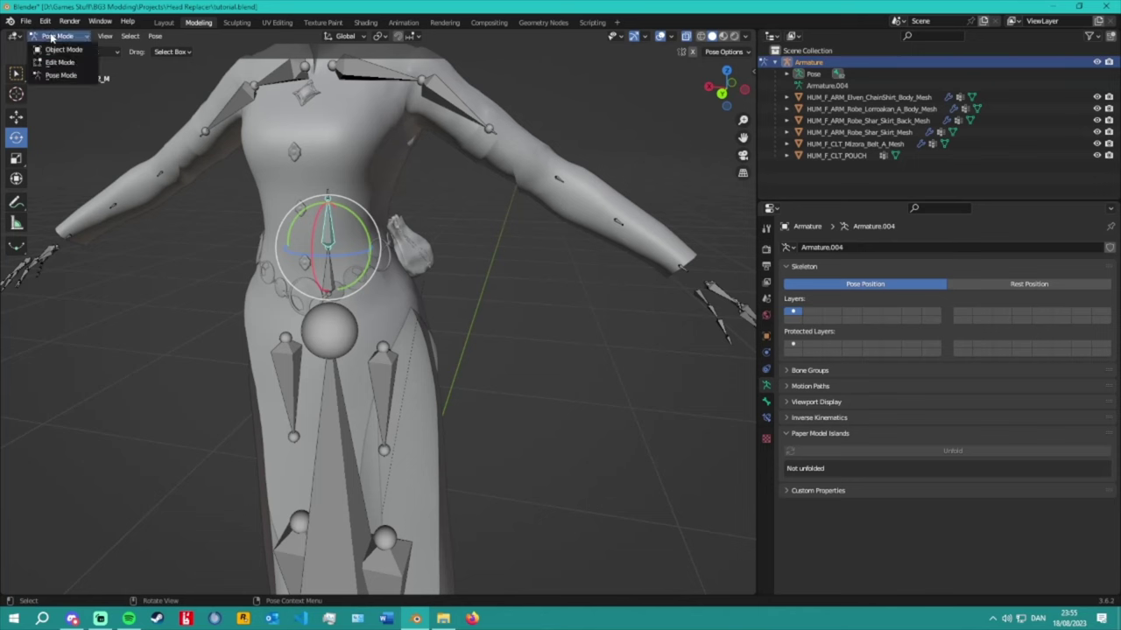
left_click(54, 48)
left_click(414, 229)
left_click(766, 352)
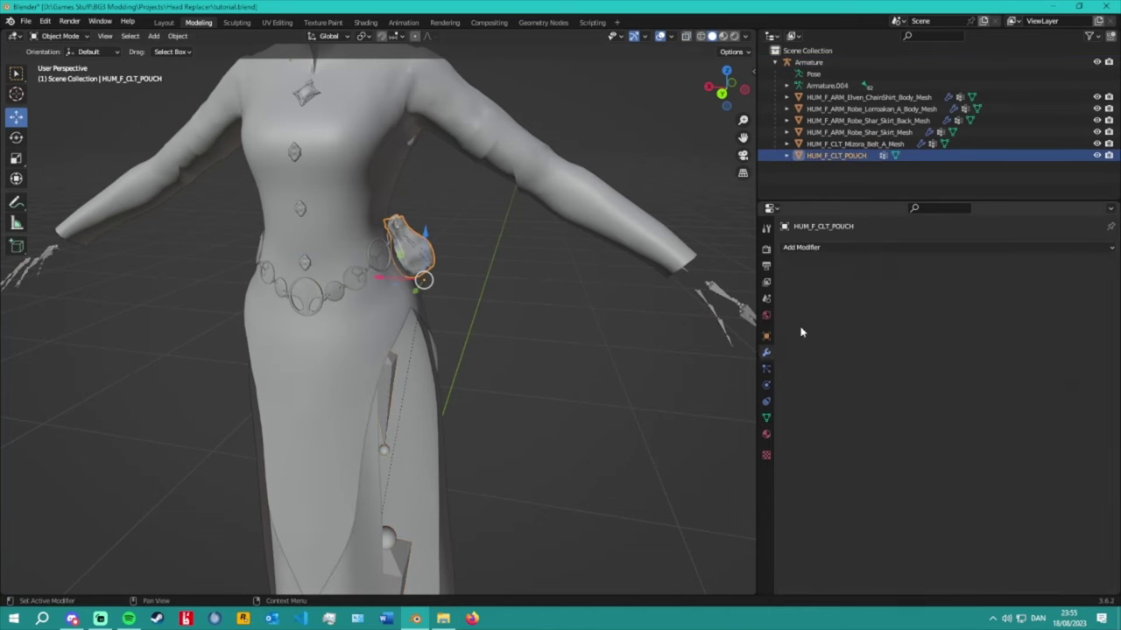
left_click(869, 247)
left_click(974, 279)
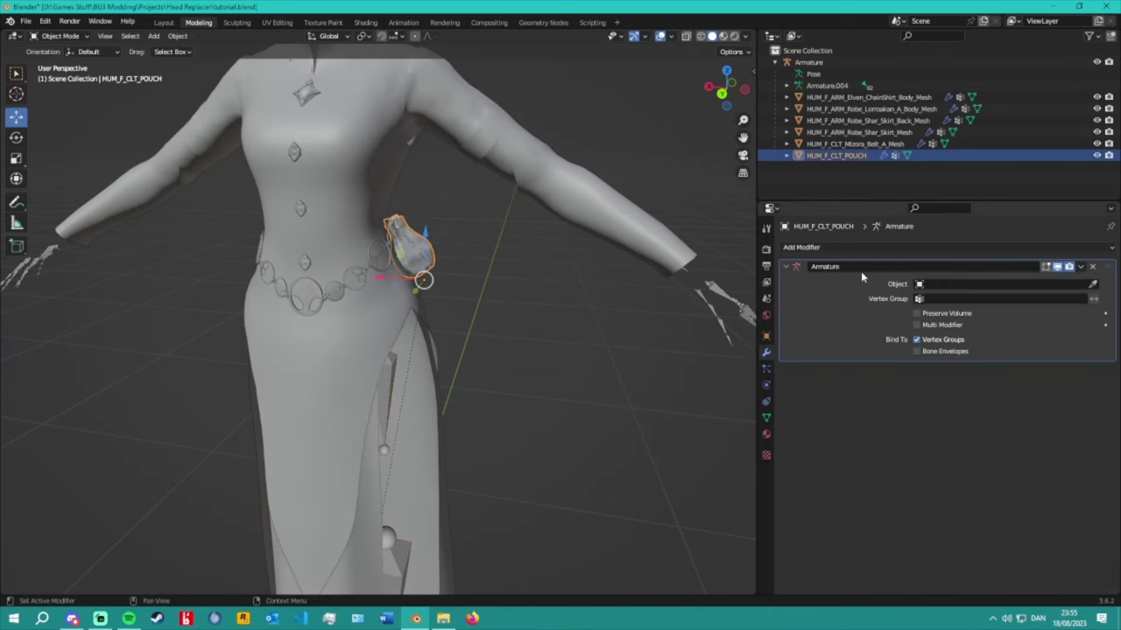
left_click(928, 283)
left_click(926, 297)
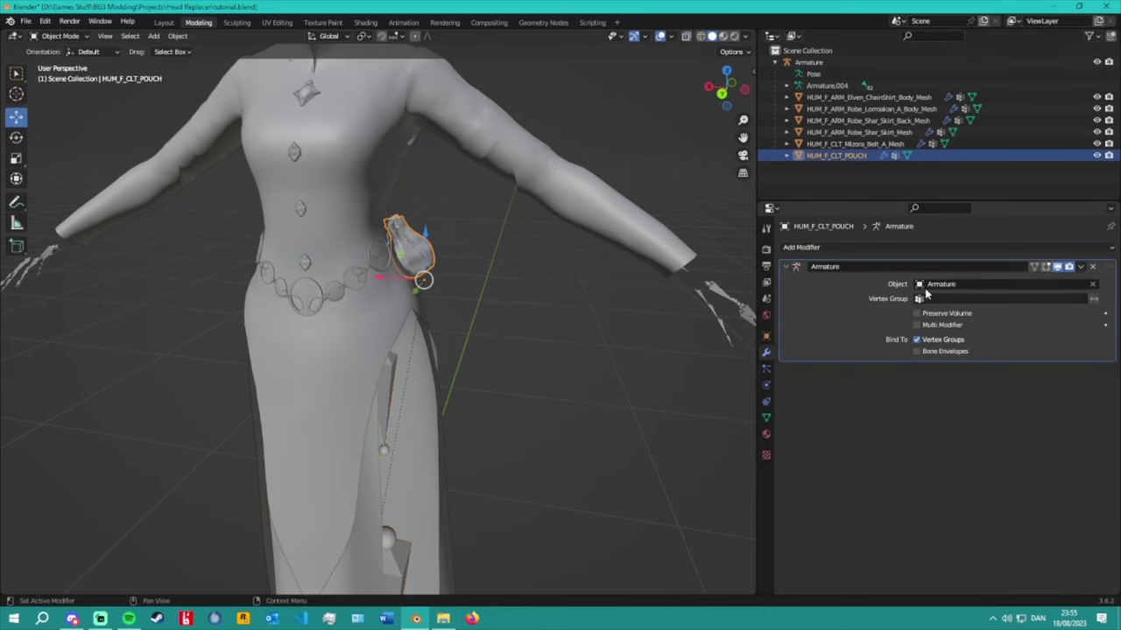
Test the pouch's new modifier by moving and rotating the Spine2_M bone in Pose Mode, cancelling each transform.
left_click(496, 208)
scroll(420, 170, "down", 4)
left_click(357, 126)
left_click(60, 37)
left_click(69, 75)
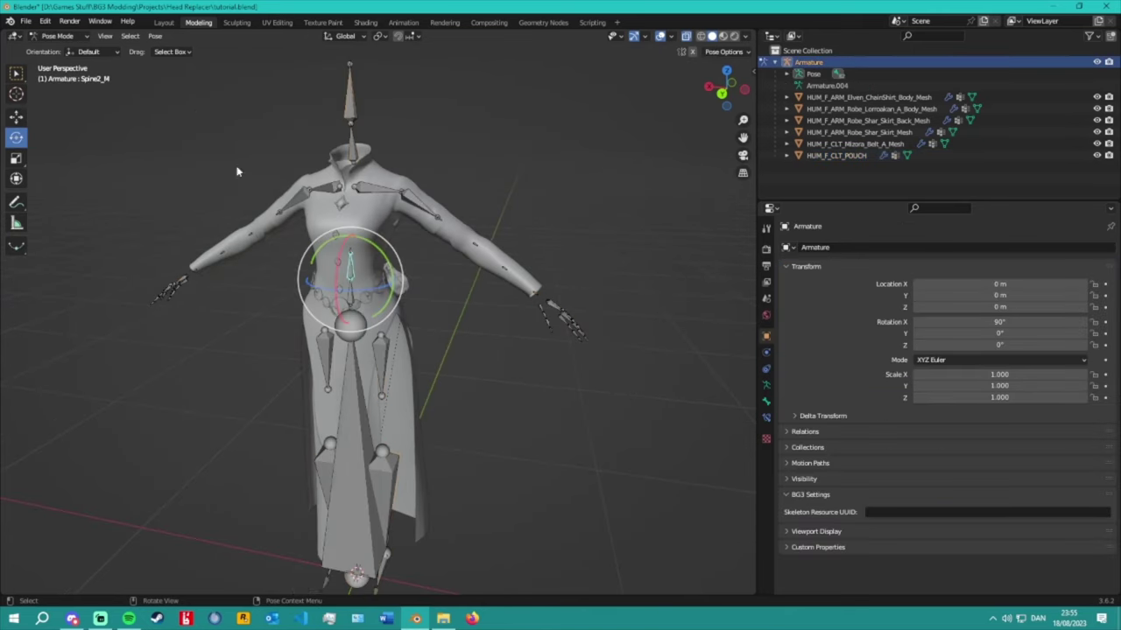
scroll(237, 172, "up", 2)
key("g")
right_click(411, 273)
middle_click_drag(411, 273, 390, 284)
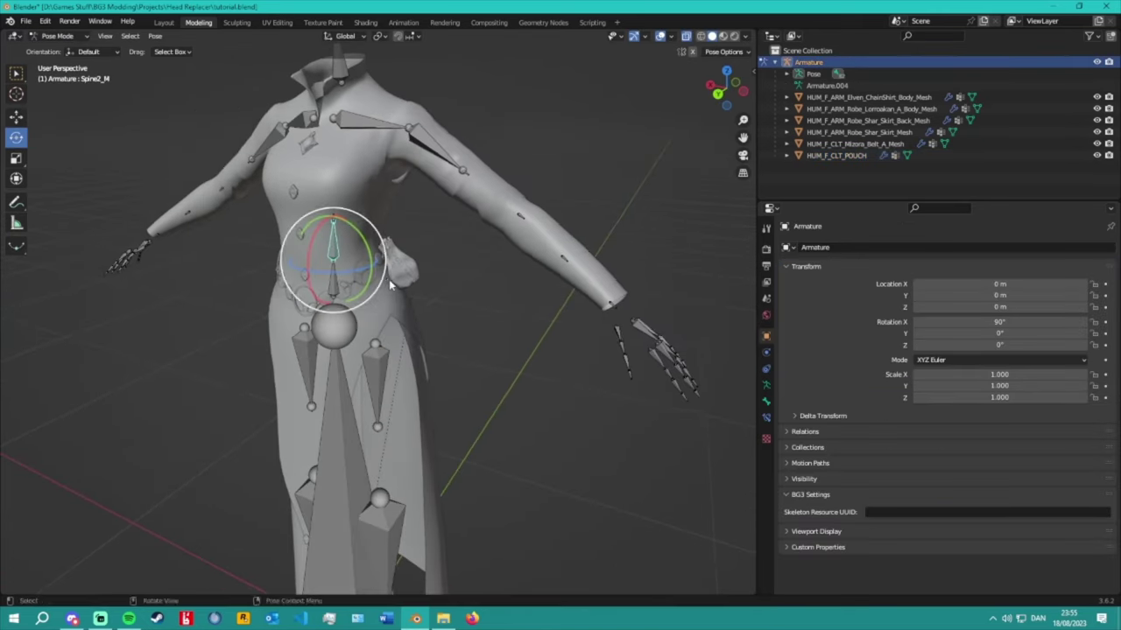
key("r")
key("Escape")
Move the Spine1_M and Spine2_M bones in turn to check how the pouch follows each, cancelling both moves.
left_click(834, 156)
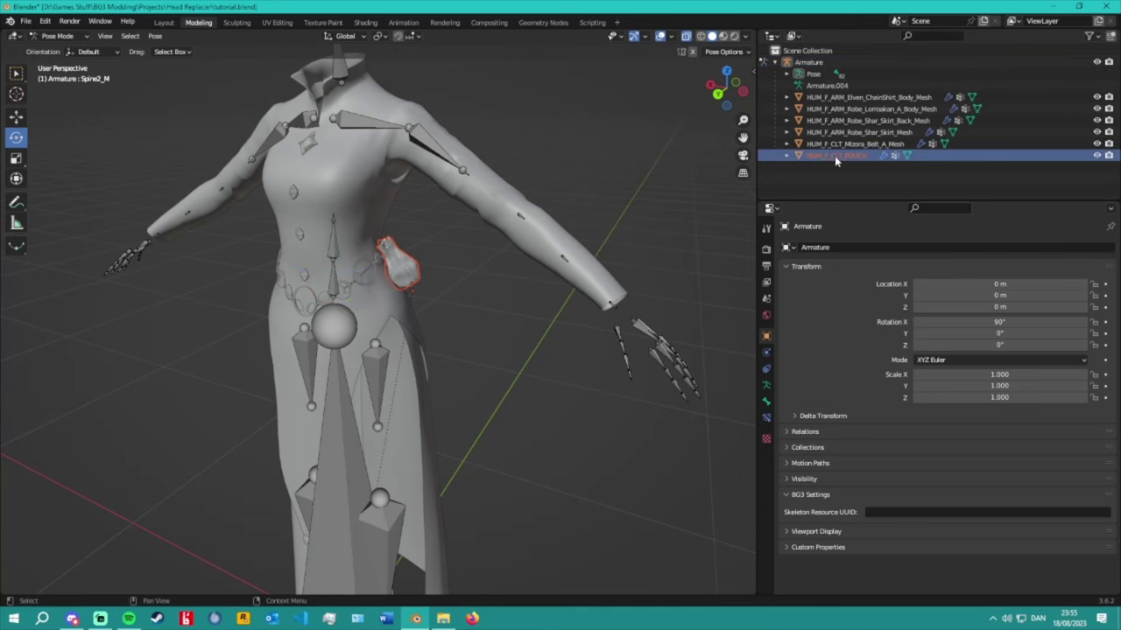
left_click(882, 156, "ctrl")
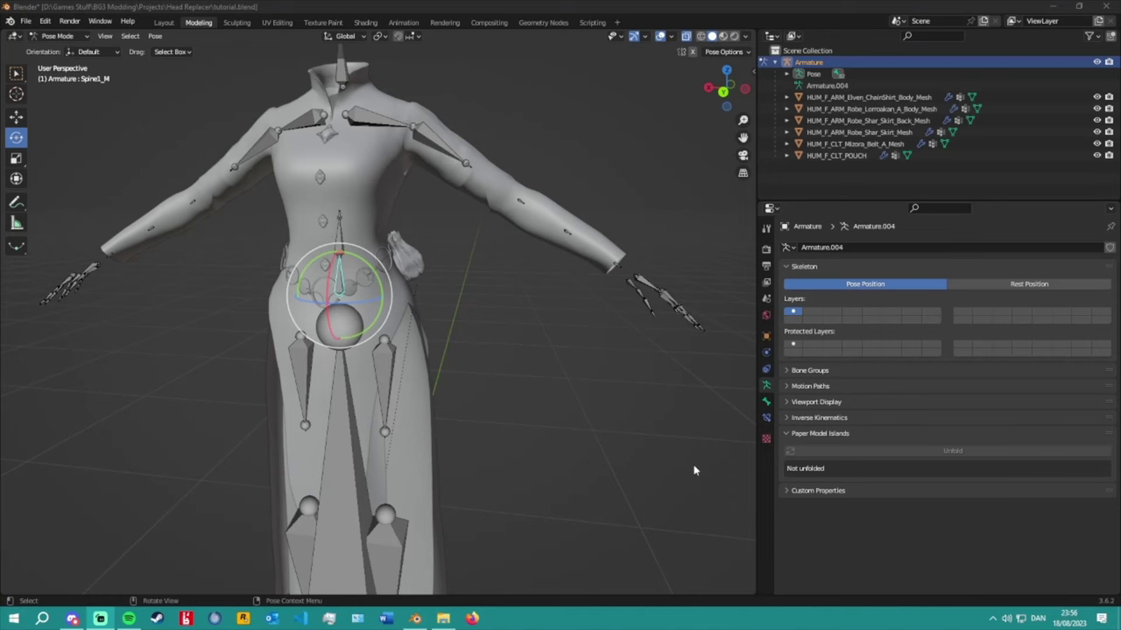
middle_click_drag(445, 340, 411, 341)
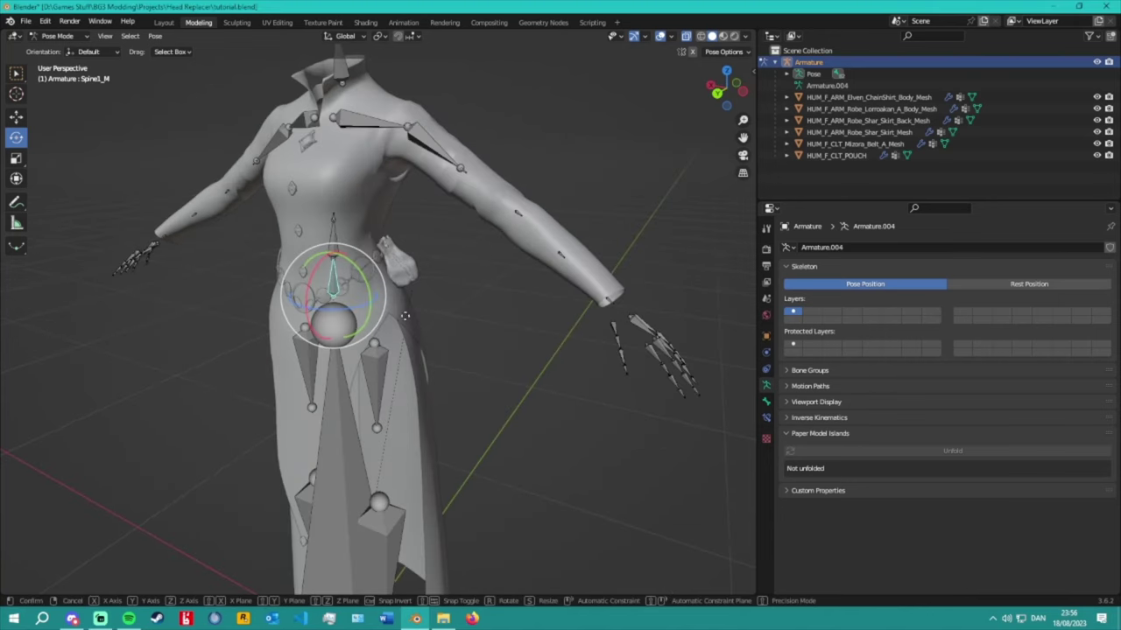
key("g")
right_click(441, 267)
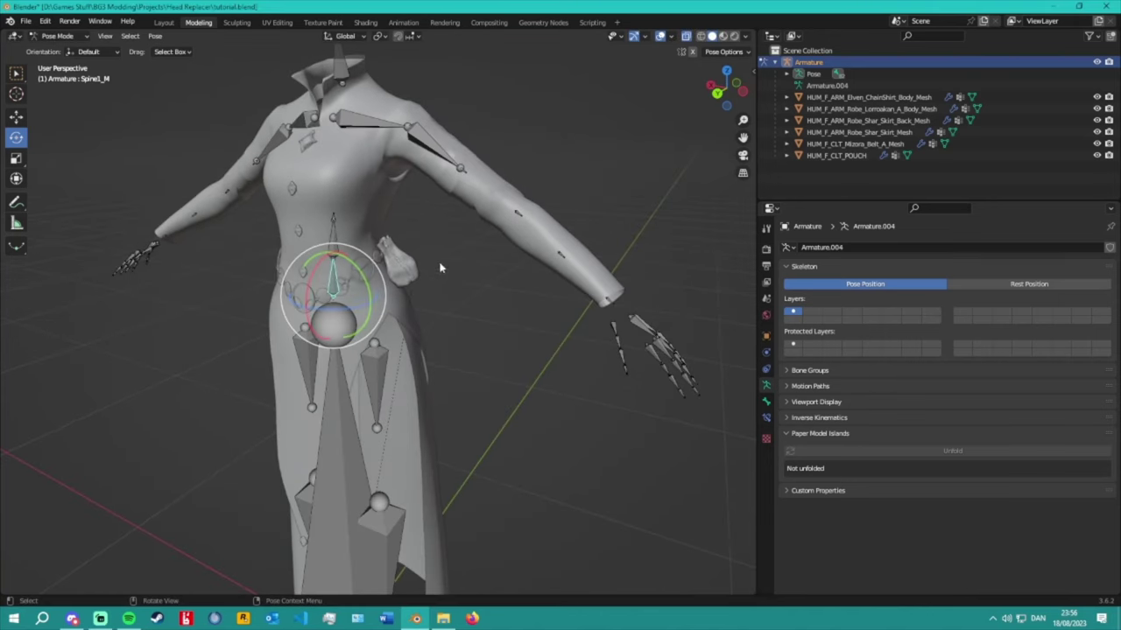
left_click(336, 233)
key("g")
right_click(339, 226)
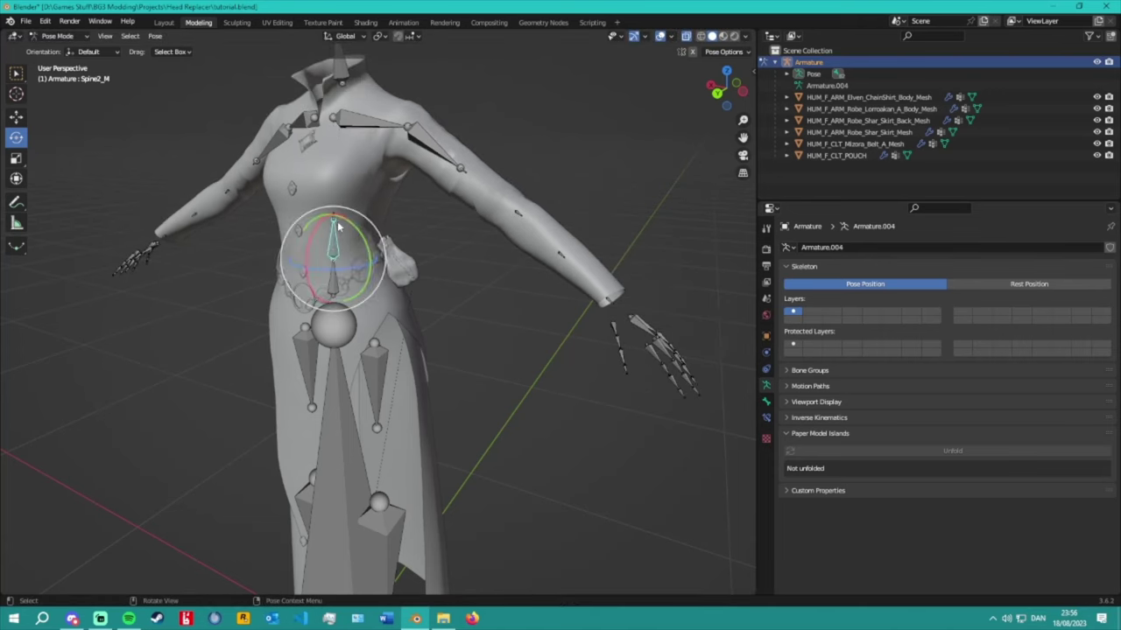
Check the pouch's response to moving the Spine2_M bone, cancel the move and return to Object Mode.
key("g")
right_click(338, 254)
key("ctrl+Tab")
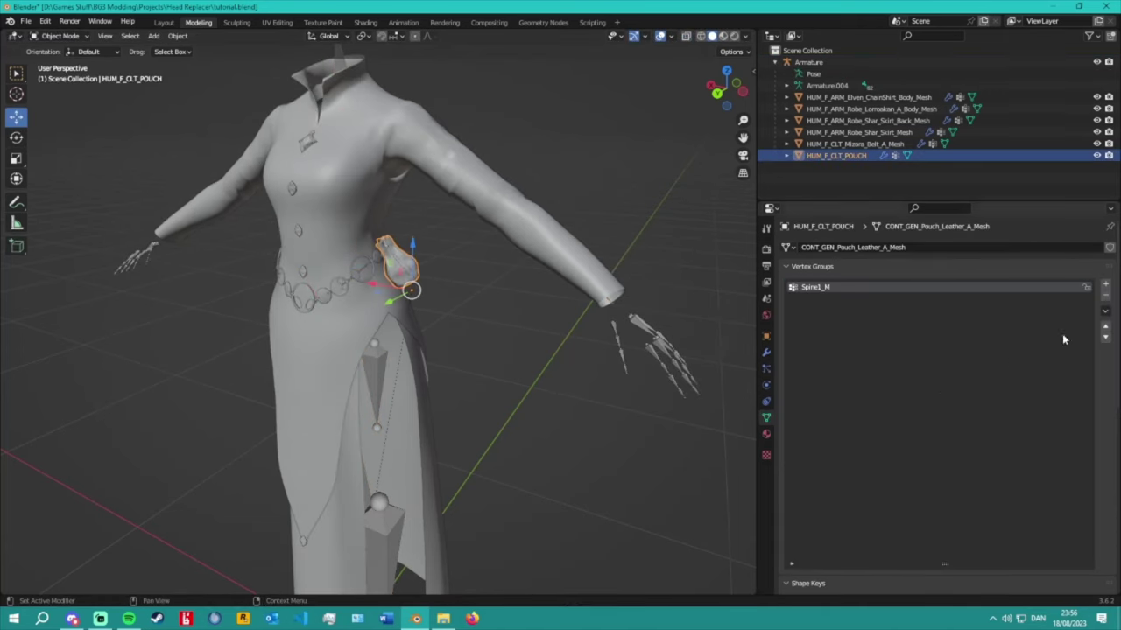
Add a second vertex group to the pouch mesh and name it Spine2_M.
left_click(1105, 284)
double_click(842, 288)
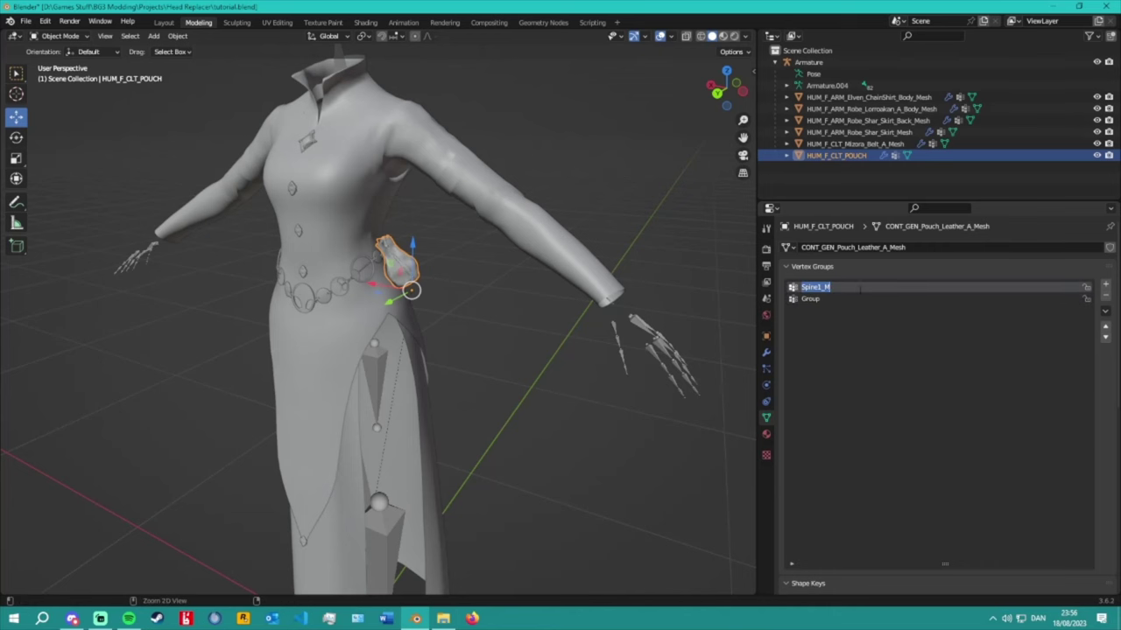
key("ctrl+c")
double_click(810, 298)
key("ctrl+v")
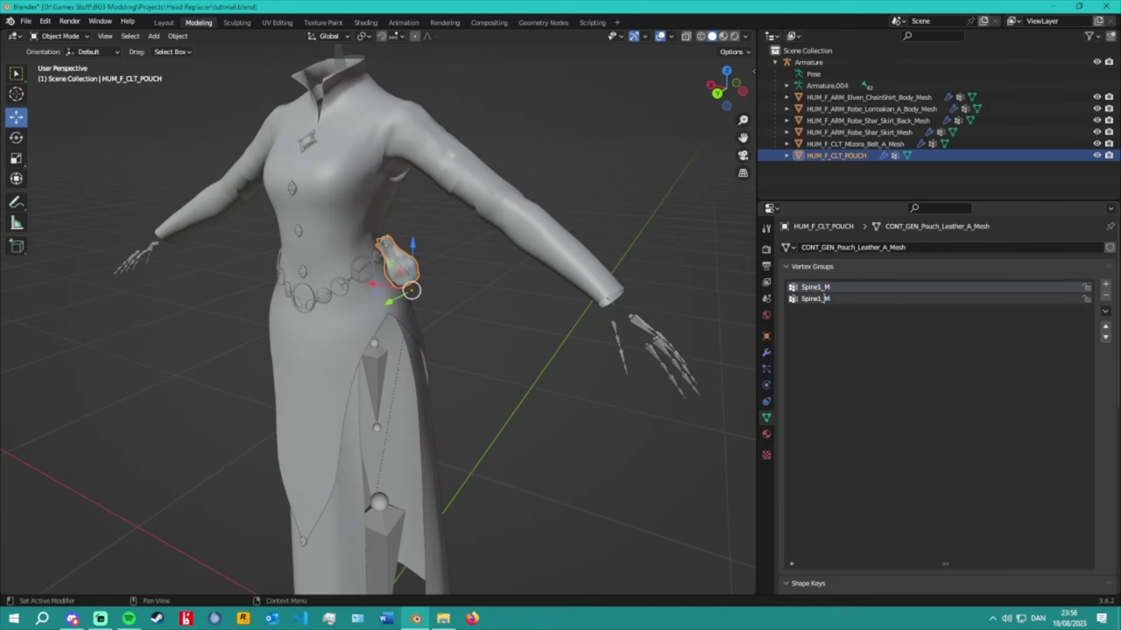
key("Left")
key("BackSpace")
type("2")
left_click(915, 422)
left_click_drag(943, 563, 939, 471)
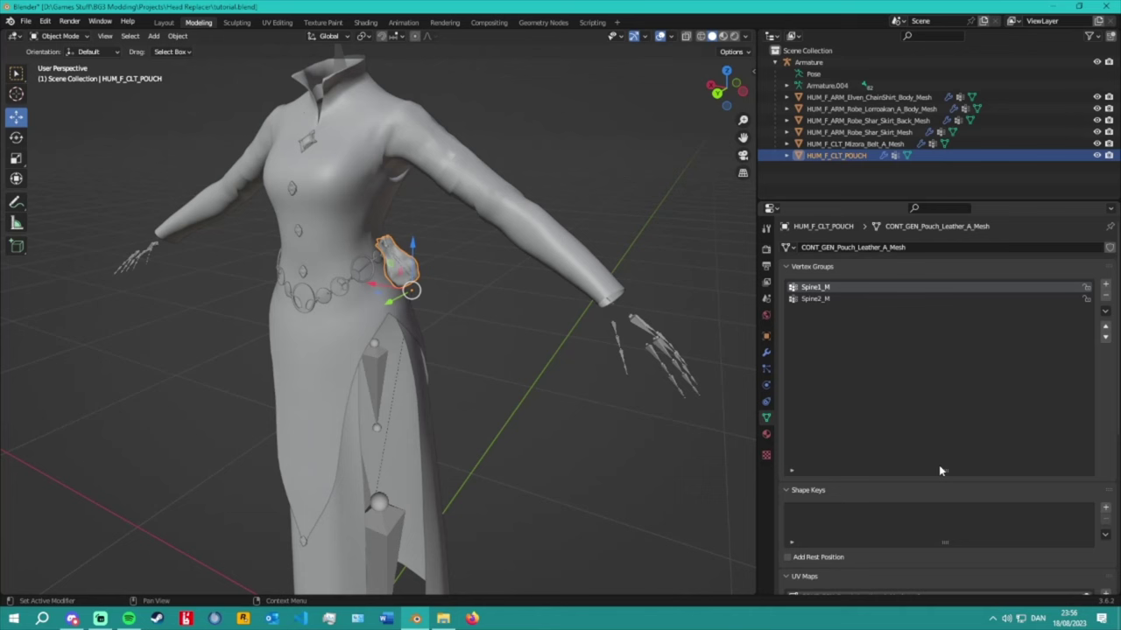
Assign all of the pouch's vertices to the Spine2_M group at weight 1.000 in Edit Mode, then return to Object Mode.
left_click(823, 298)
left_click(60, 36)
left_click(61, 56)
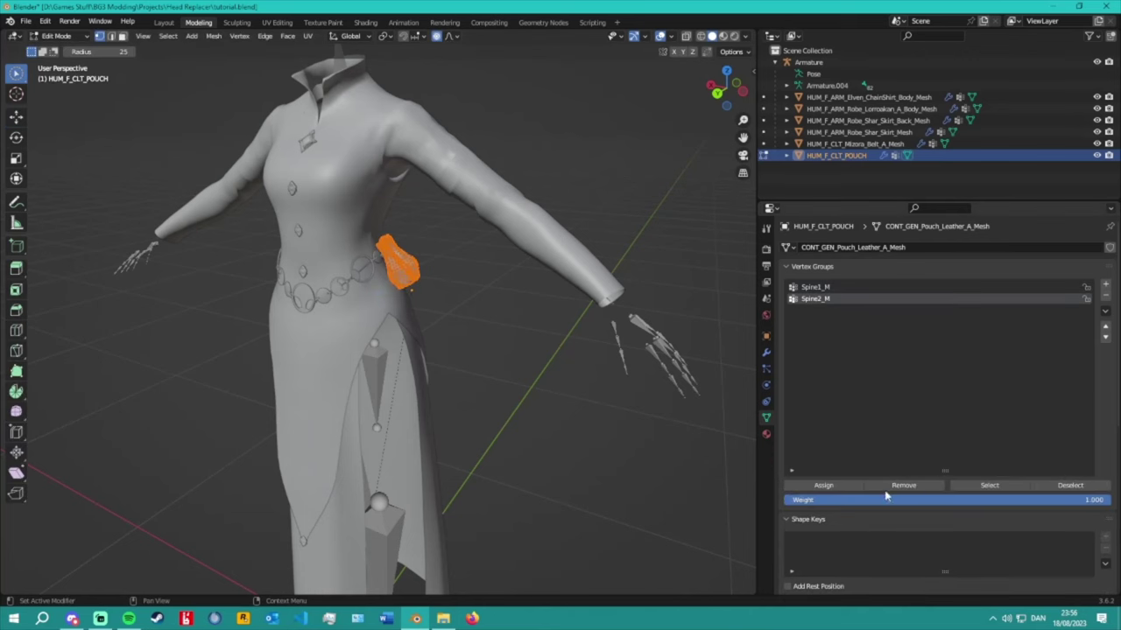
left_click(845, 487)
left_click(60, 35)
left_click(63, 47)
left_click(206, 116)
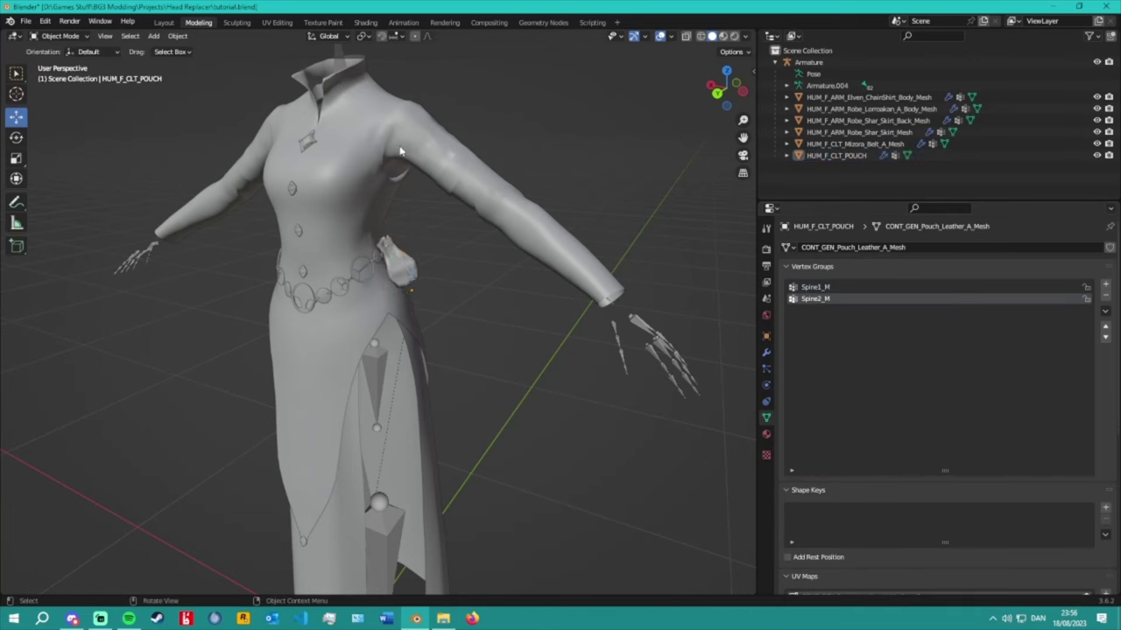
Put the armature in Pose Mode and rotate the Spine2_M bone to test the pouch's new weighting, cancelling the rotation.
scroll(400, 152, "down", 3)
left_click(808, 63)
left_click(59, 36)
left_click(70, 76)
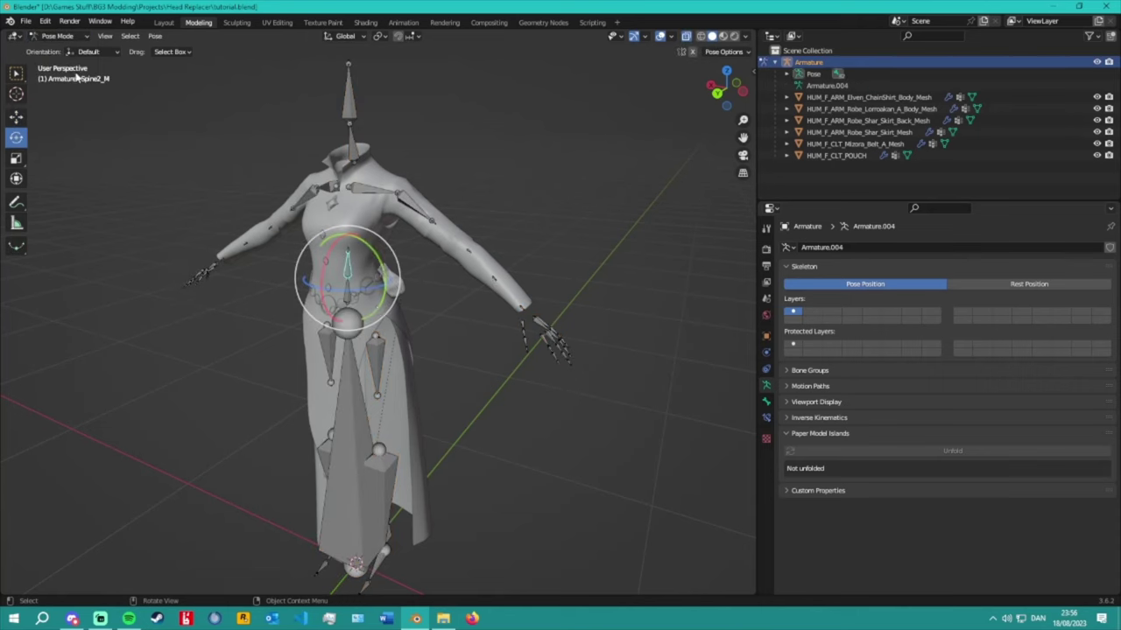
scroll(377, 315, "up", 3)
key("r")
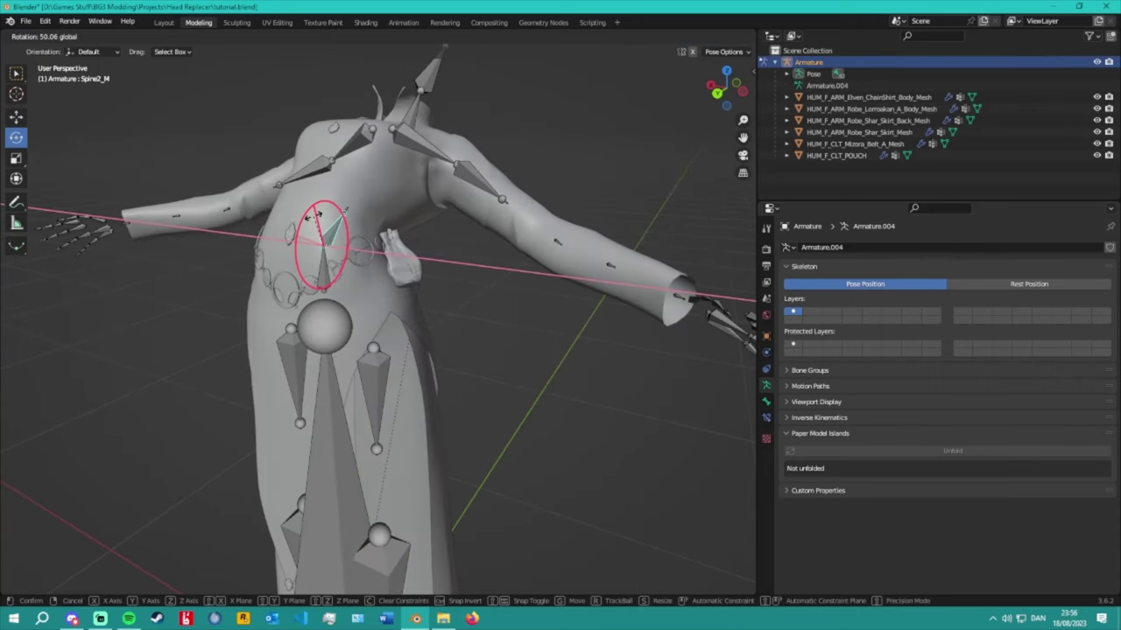
key("Escape")
Rotate the Chest_M bone to check how the outfit deforms, then undo the rotation.
left_click(323, 197)
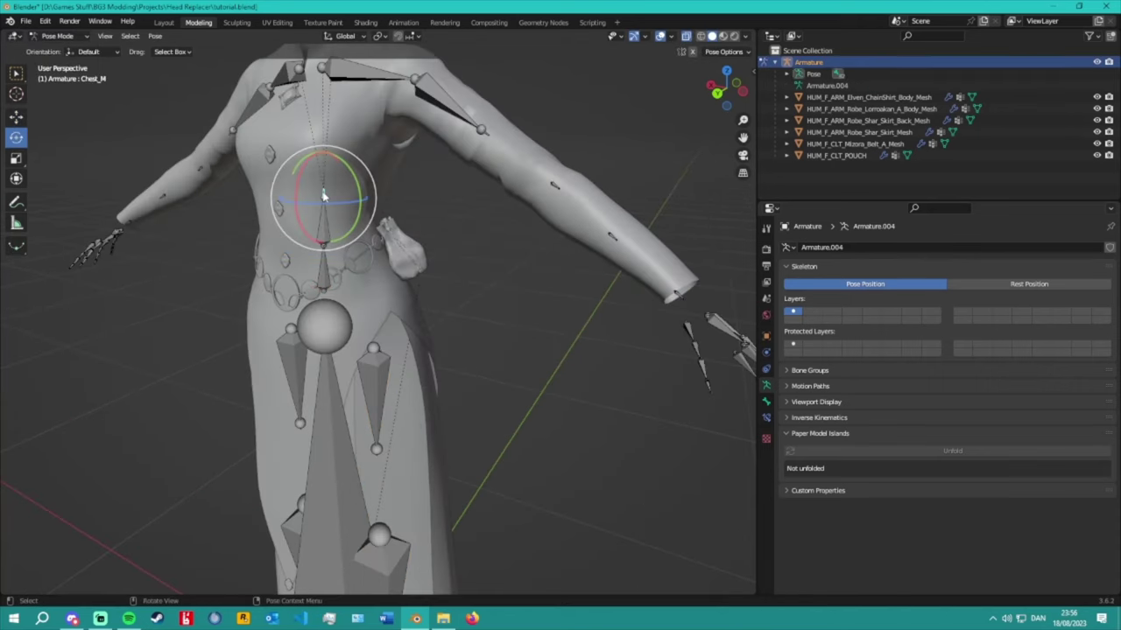
left_click_drag(308, 196, 435, 252)
key("ctrl+z")
middle_click_drag(404, 231, 333, 329)
Hide the Dummy_Root bone and move the Root_M bone to test the whole outfit, cancelling the move.
left_click(325, 329)
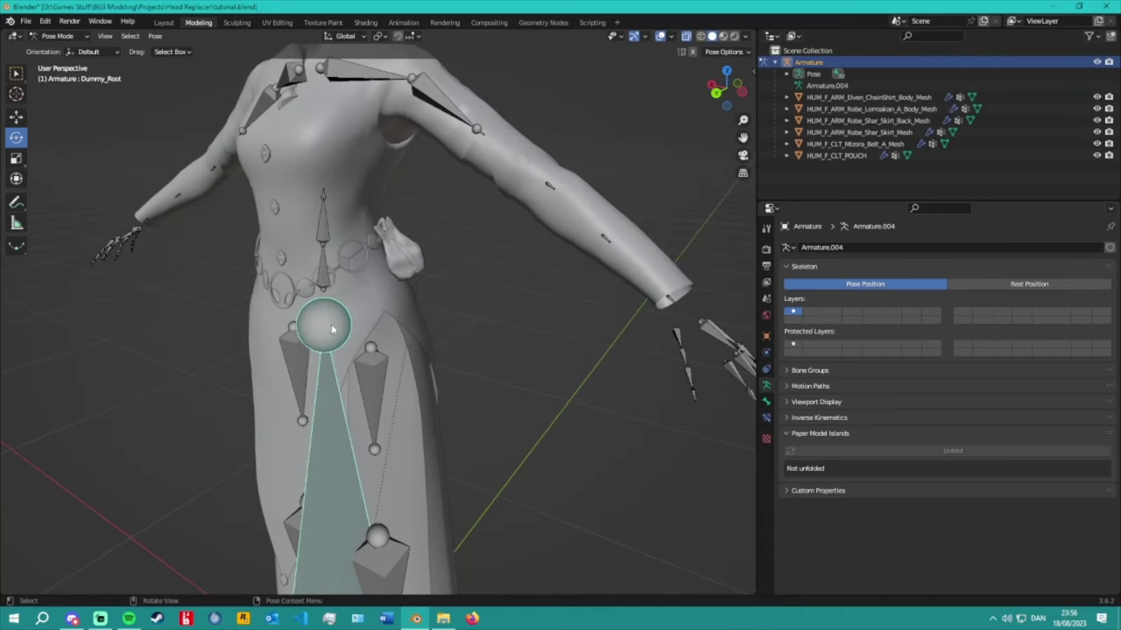
key("h")
left_click(326, 326)
key("g")
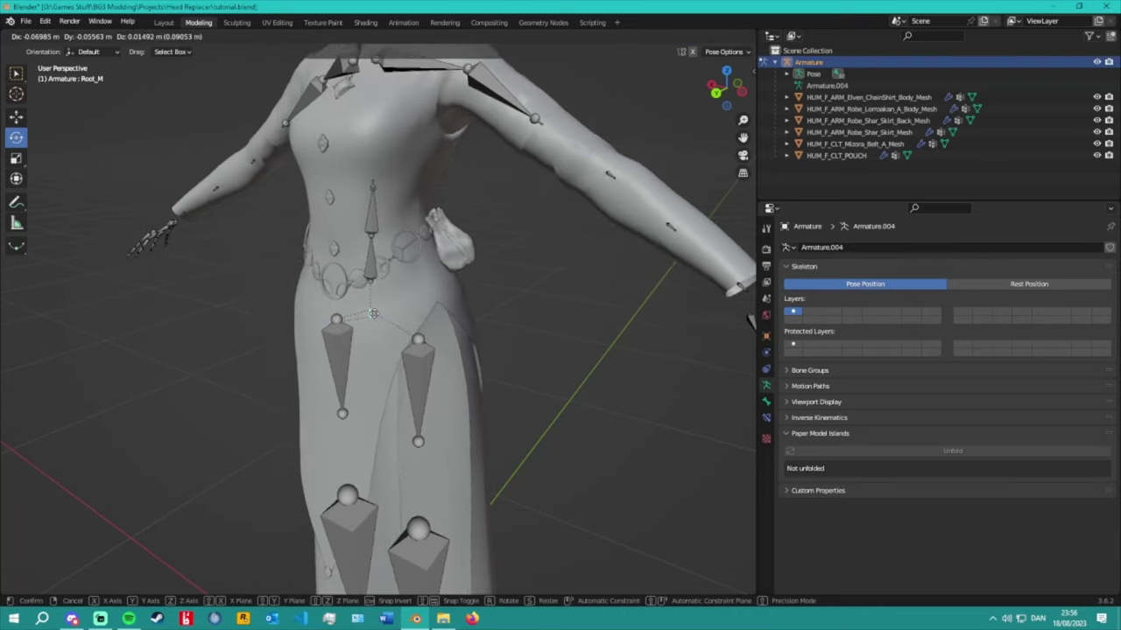
right_click(289, 297)
middle_click_drag(400, 262, 432, 229)
Move the Chest_M bone to check the belt and pouch up close, cancel the move and return to Object Mode.
scroll(433, 228, "down", 2)
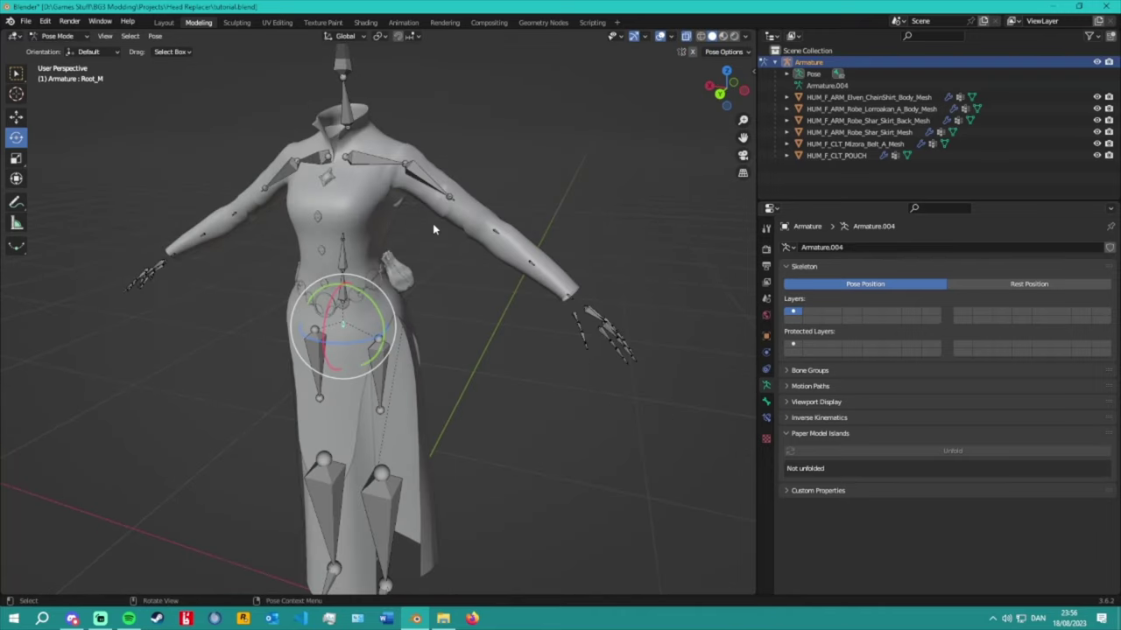
left_click(354, 164)
left_click(448, 272)
left_click(343, 240)
scroll(371, 243, "up", 4)
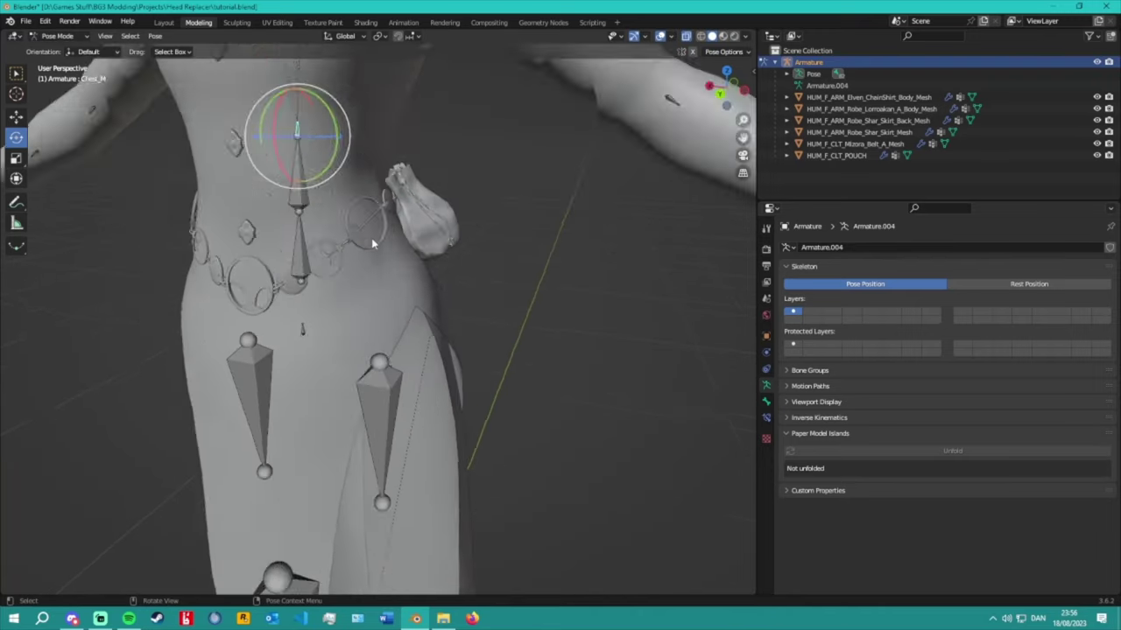
scroll(372, 244, "up", 1)
key("g")
right_click(420, 157)
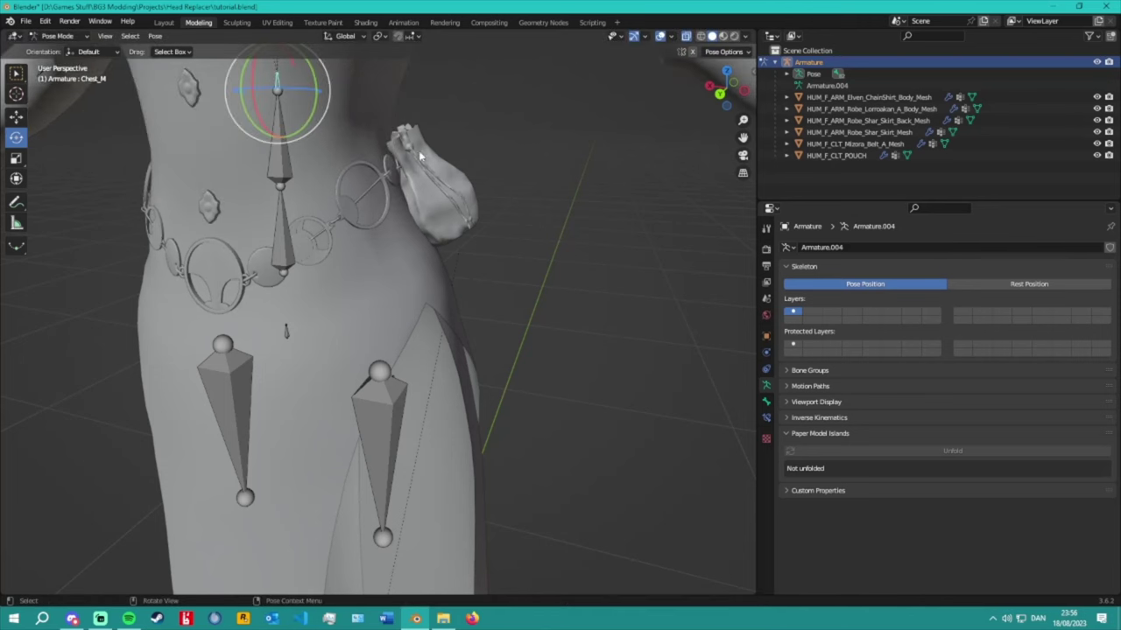
left_click(57, 36)
left_click(61, 51)
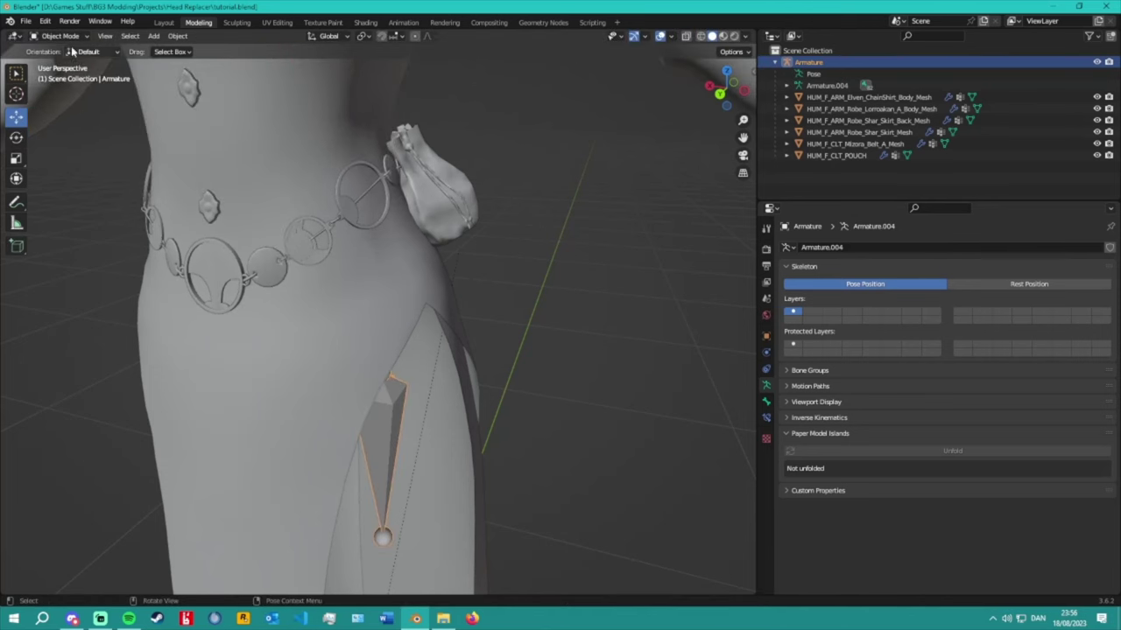
Examine the assembled outfit from the front and side, checking the pouch and chain shirt meshes.
left_click(438, 162)
scroll(470, 296, "down", 5)
middle_click_drag(470, 296, 524, 294)
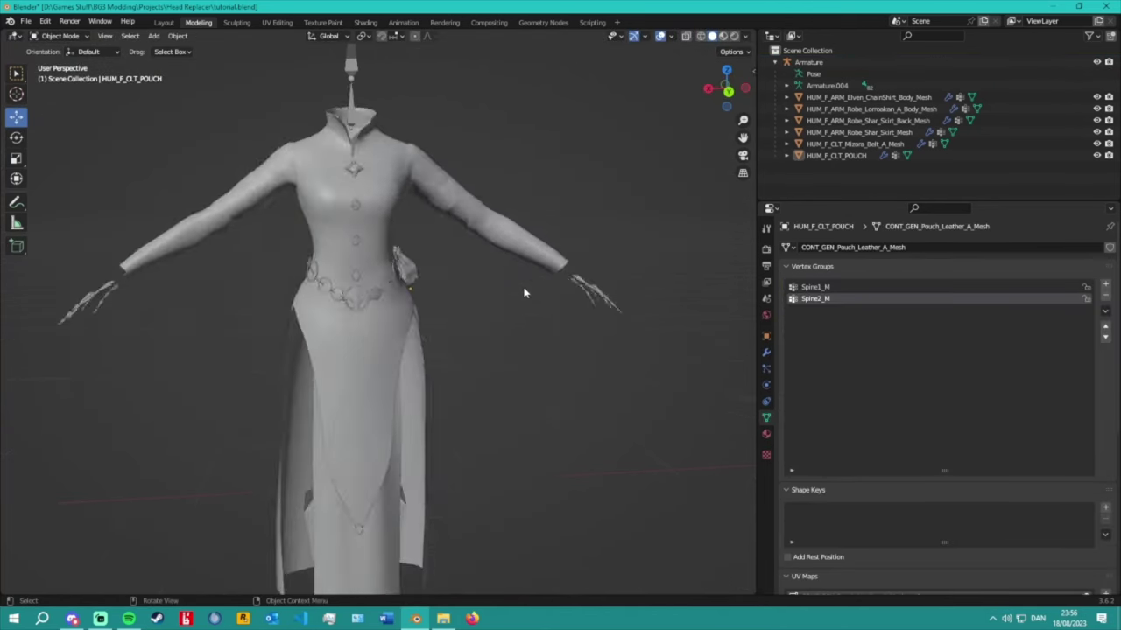
scroll(425, 332, "down", 3)
left_click(383, 301)
scroll(383, 300, "up", 4)
middle_click_drag(383, 301, 461, 340)
scroll(460, 344, "down", 3)
middle_click_drag(409, 365, 404, 380)
left_click(442, 342)
scroll(443, 341, "up", 4)
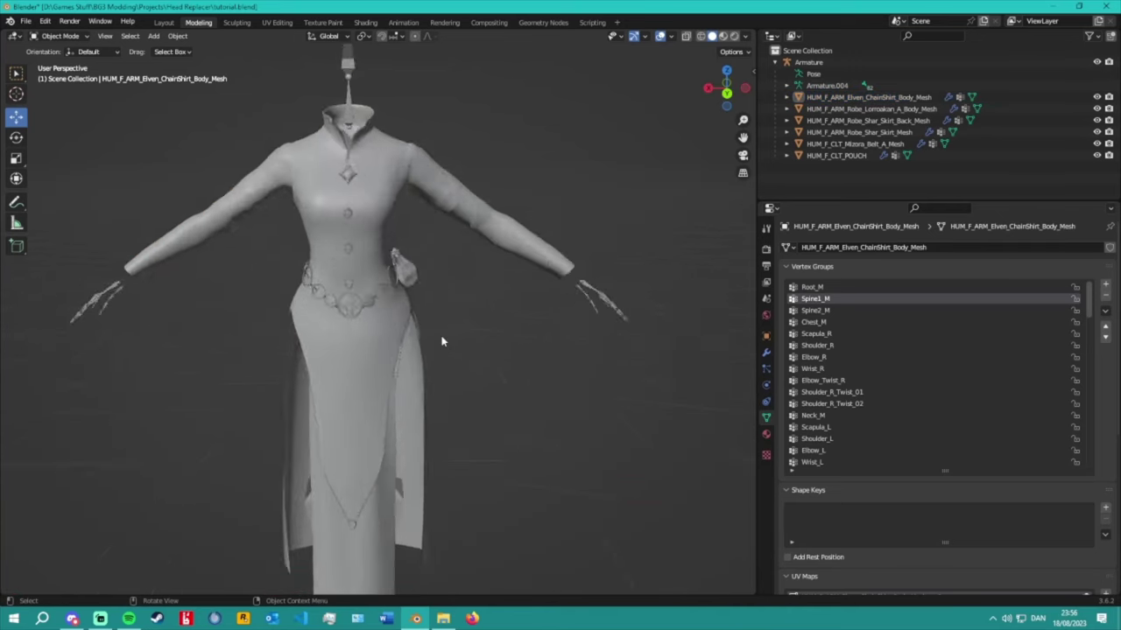
middle_click_drag(442, 341, 619, 284)
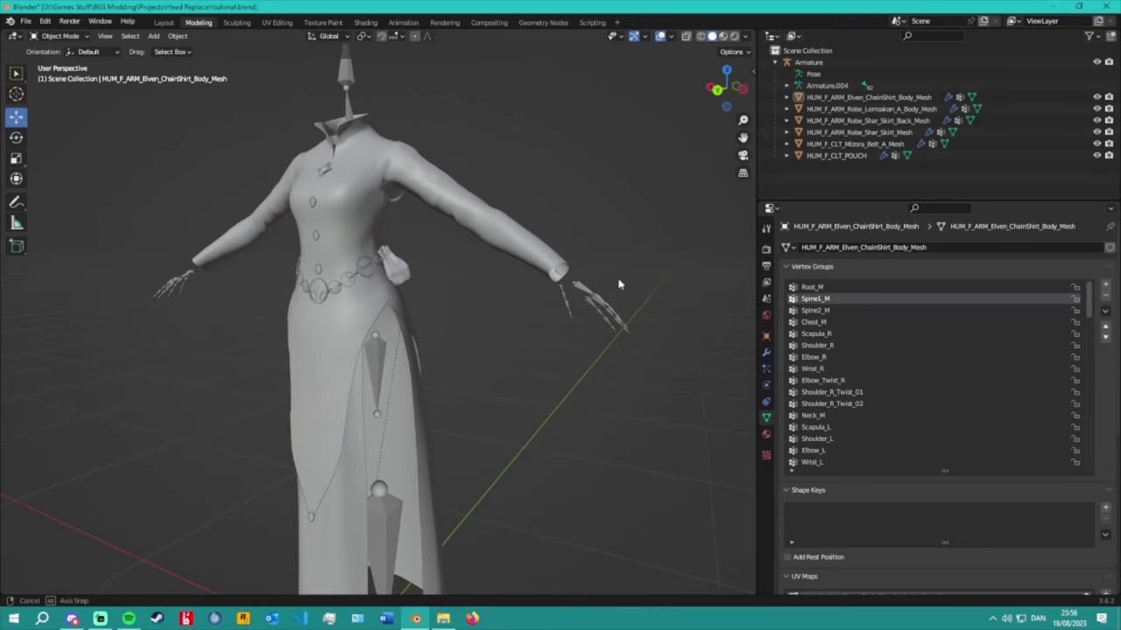
Select the armature, save tutorial.blend, and clear the selection to view the full outfit.
left_click(814, 63)
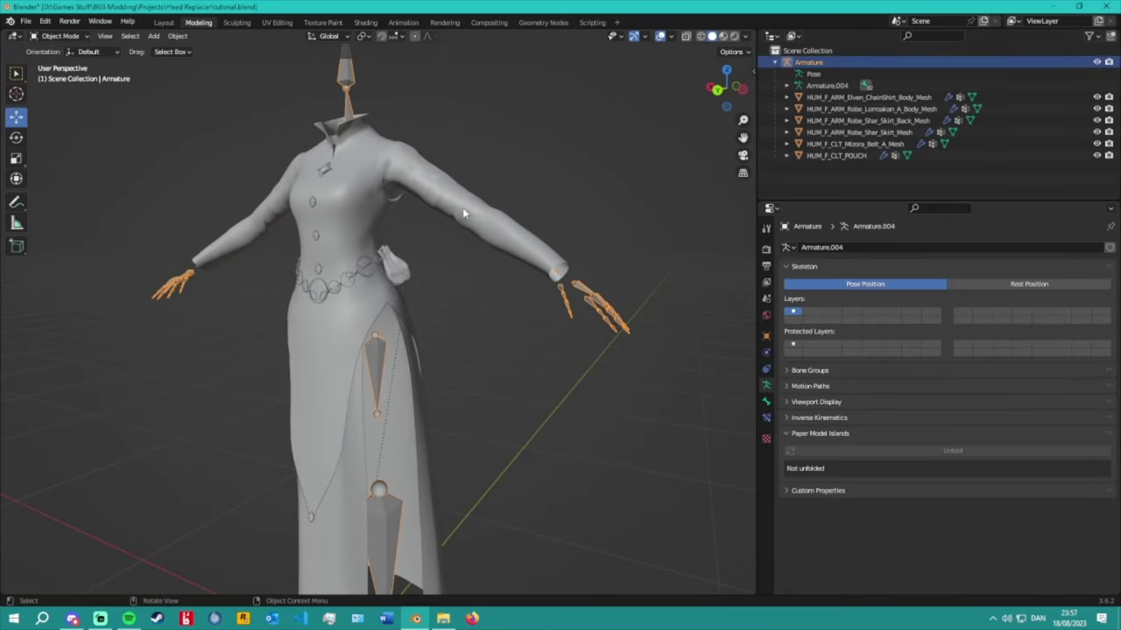
left_click(25, 20)
left_click(44, 101)
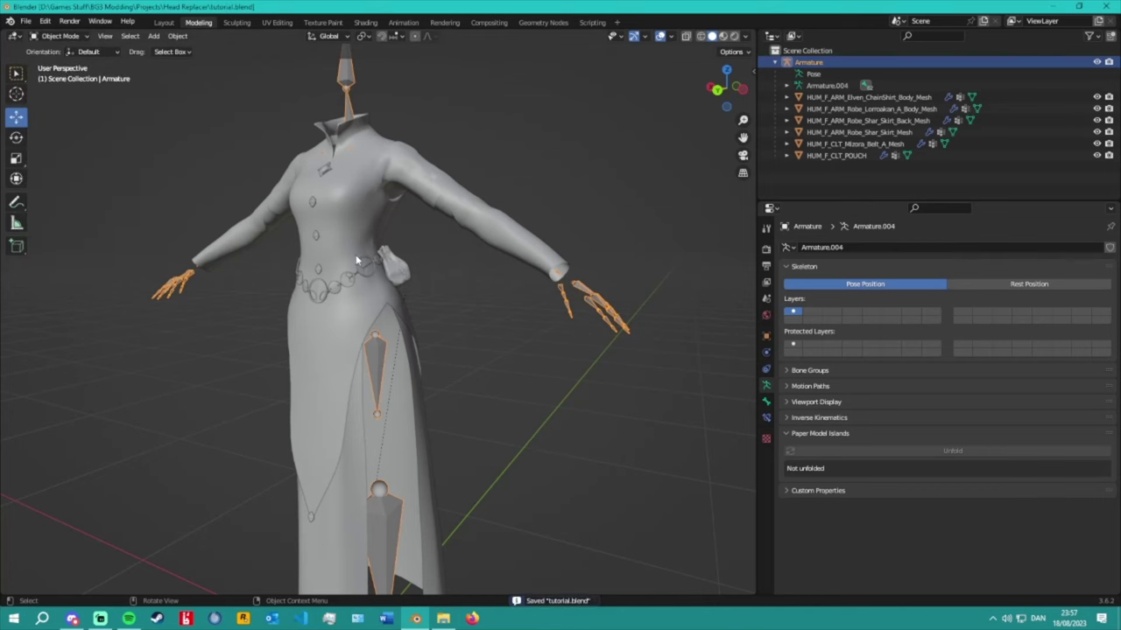
scroll(357, 260, "down", 3)
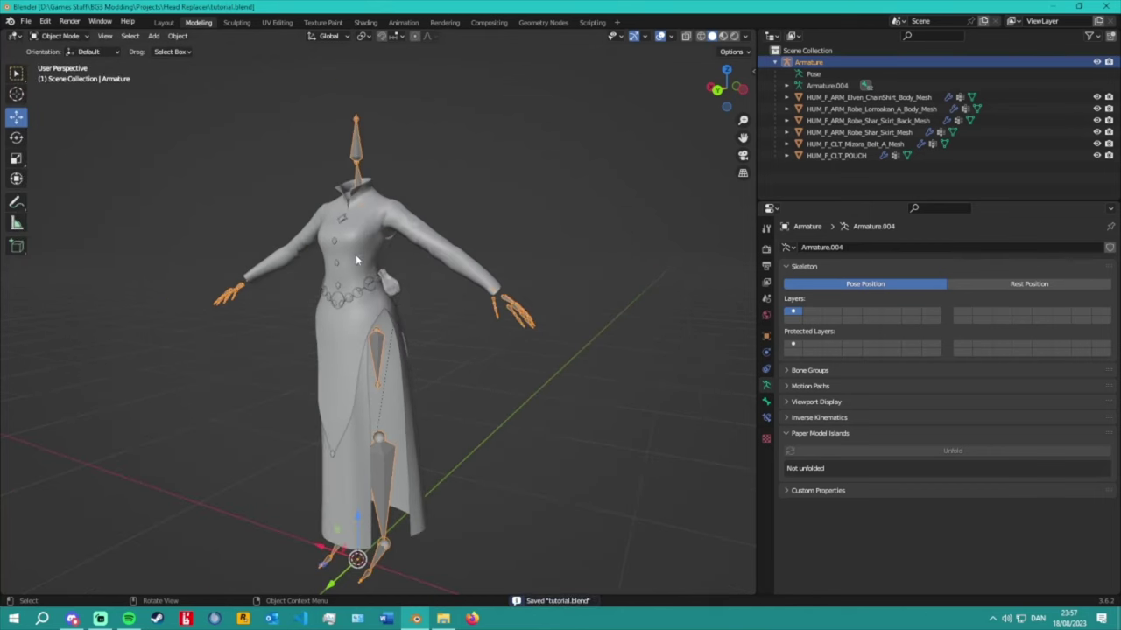
left_click(496, 366)
mouse_move(495, 366)
middle_mouse_down()
mouse_move(535, 342)
mouse_move(521, 344)
mouse_move(586, 415)
mouse_move(663, 373)
mouse_move(510, 358)
middle_mouse_up()
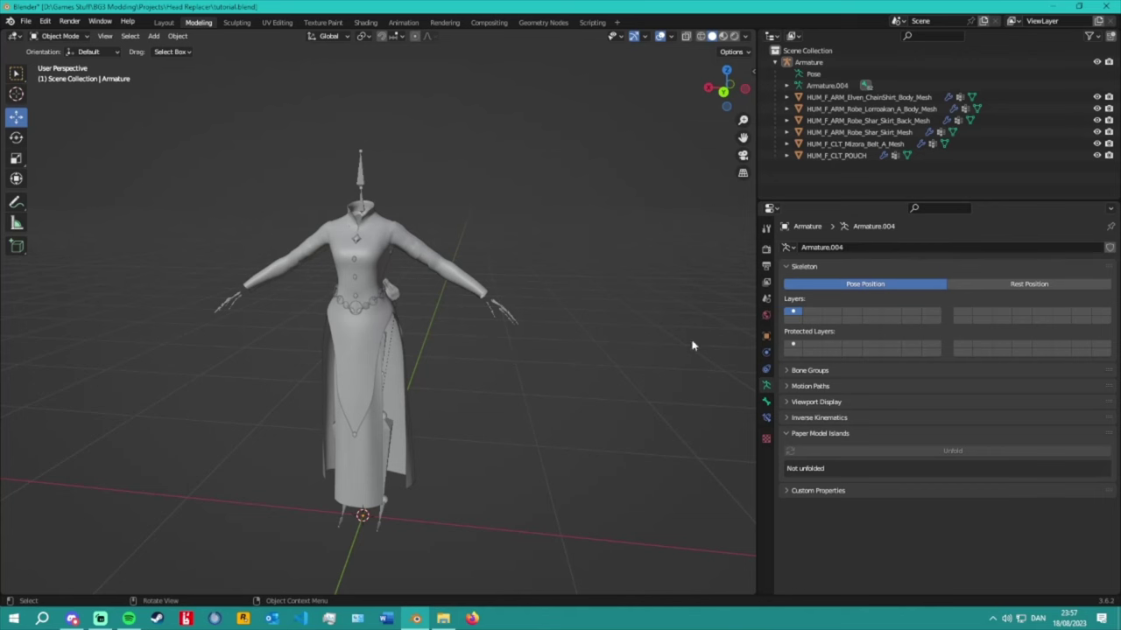
Select the Elven ChainShirt body mesh, enlarge the properties area and display the mesh's material settings.
middle_click_drag(590, 376, 560, 374)
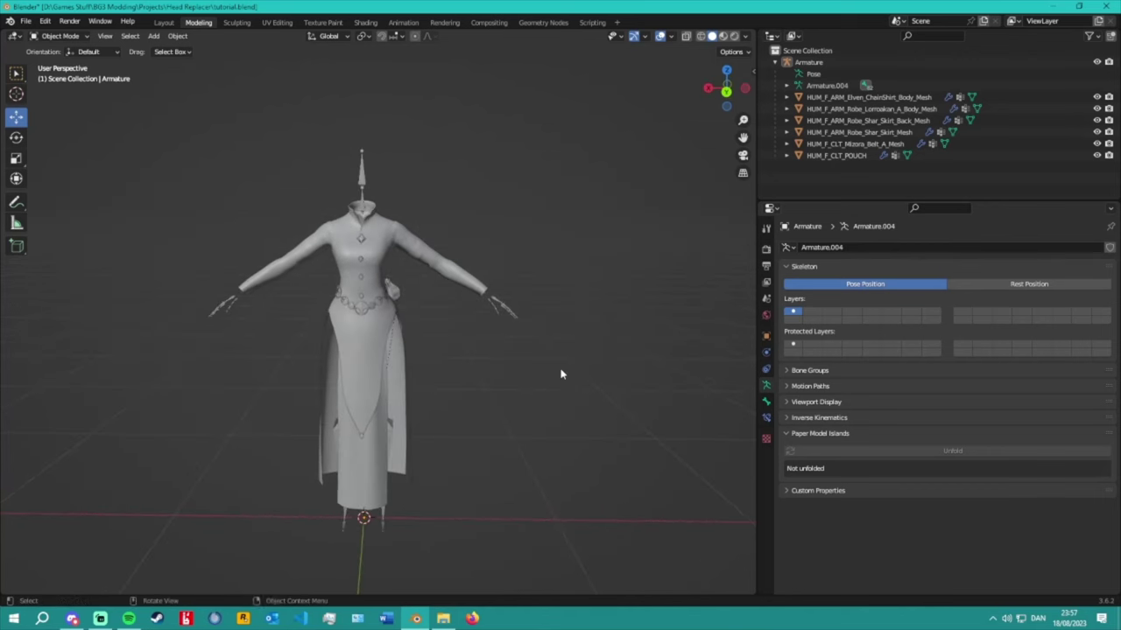
left_click_drag(830, 183, 852, 95)
left_click(838, 177)
left_click_drag(838, 177, 825, 88)
left_click_drag(831, 200, 814, 185)
left_click(862, 175)
left_click(867, 97)
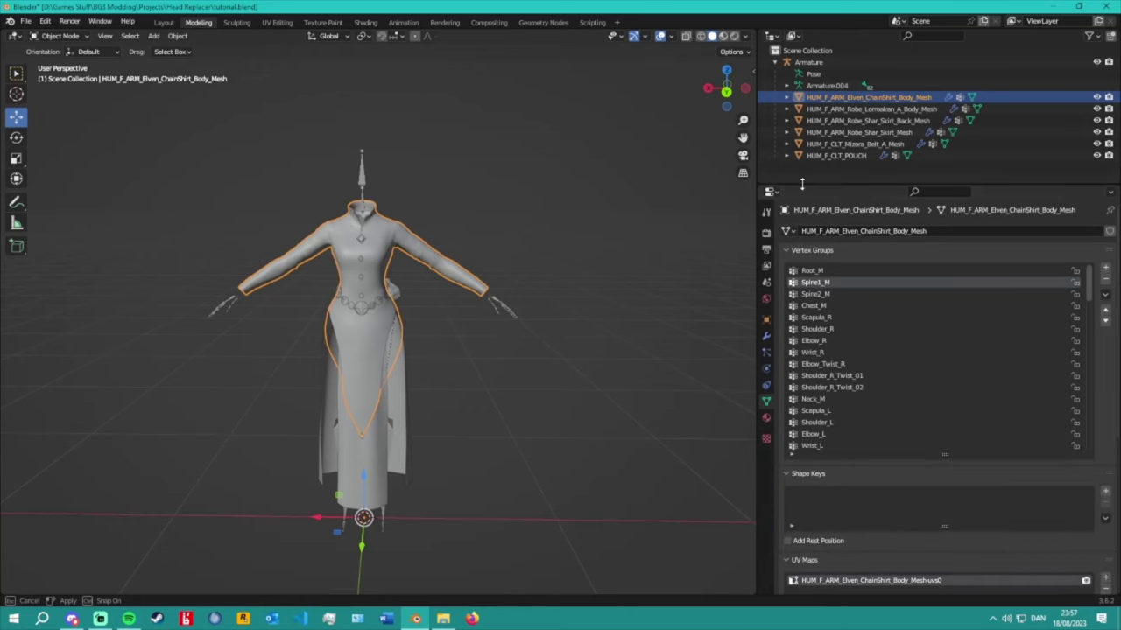
left_click(767, 418)
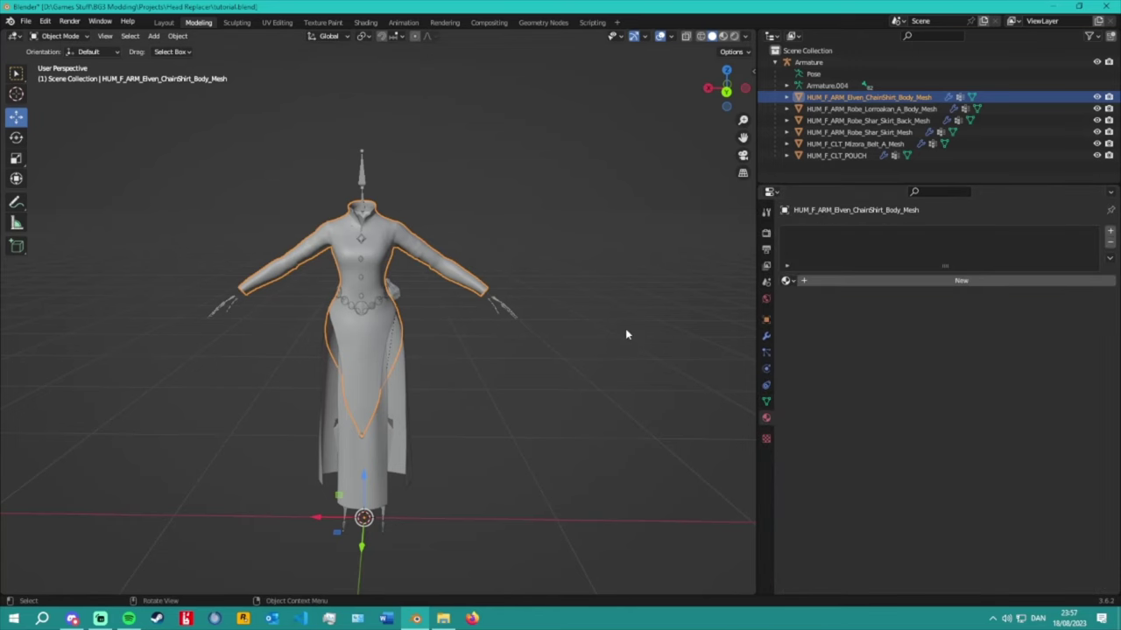
Check the material slots of each outfit mesh, including the robe, skirt, belt and pouch.
scroll(626, 329, "up", 2)
left_click(845, 108)
left_click(845, 120)
left_click(845, 131)
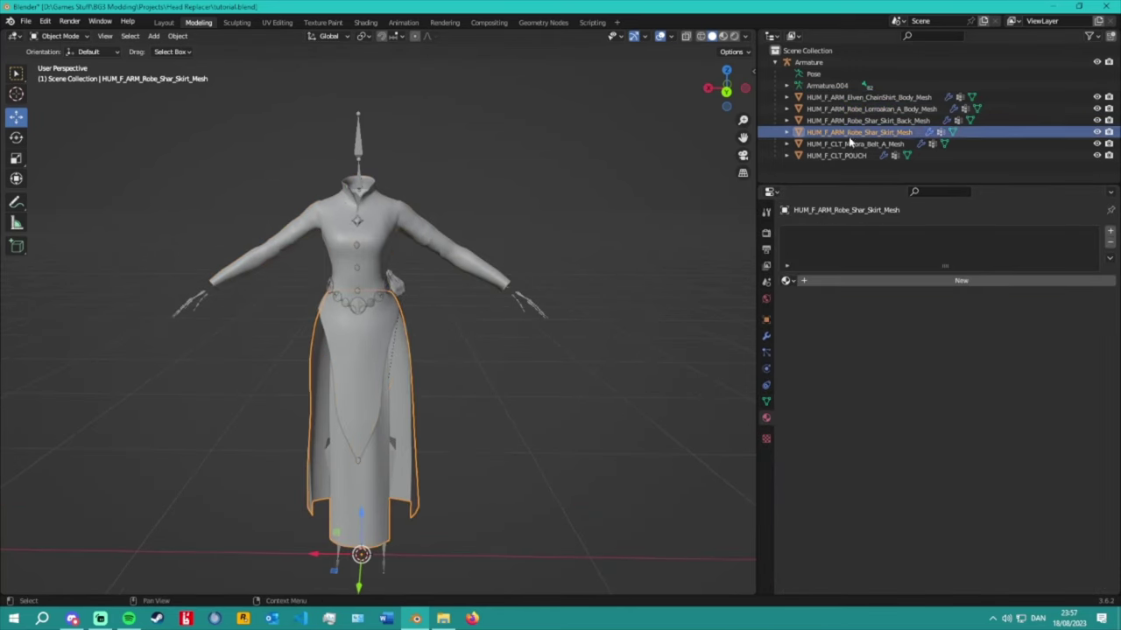
left_click(845, 143)
left_click(848, 155)
left_click(854, 98)
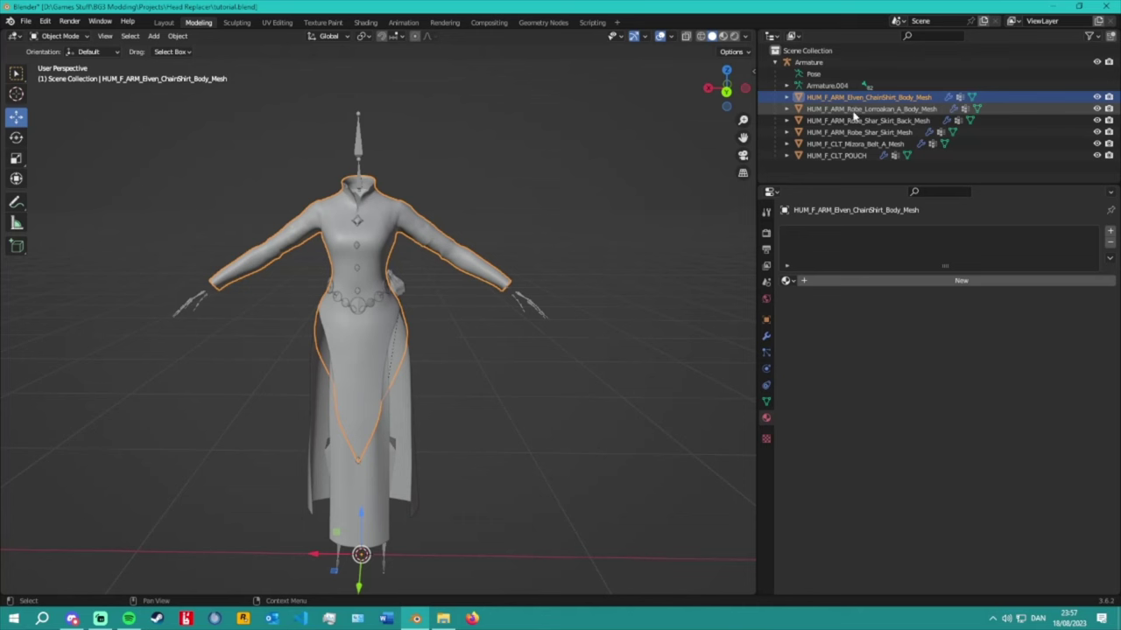
left_click(852, 111)
Select the chain shirt and Shar skirt meshes together, and clear the selection.
left_click(401, 181)
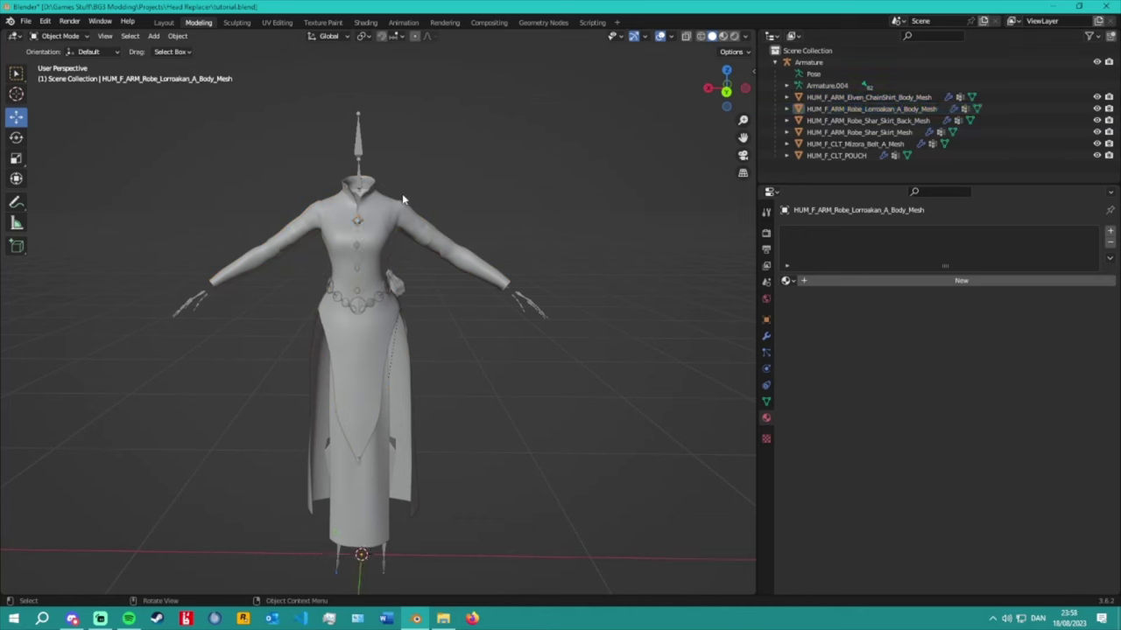
left_click(402, 199)
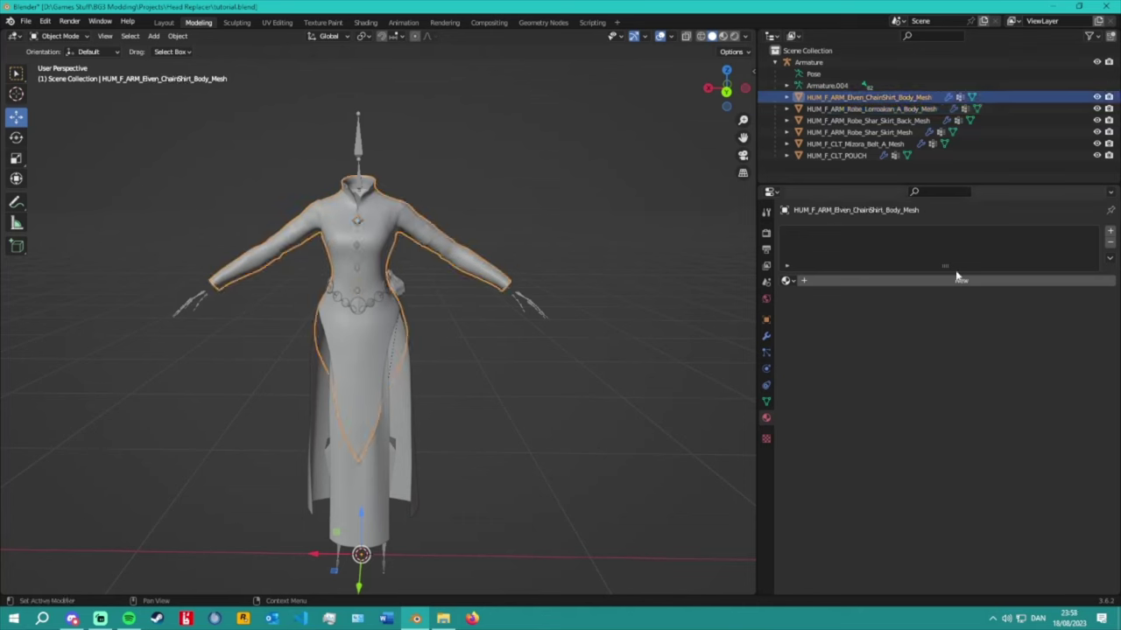
left_click(378, 475)
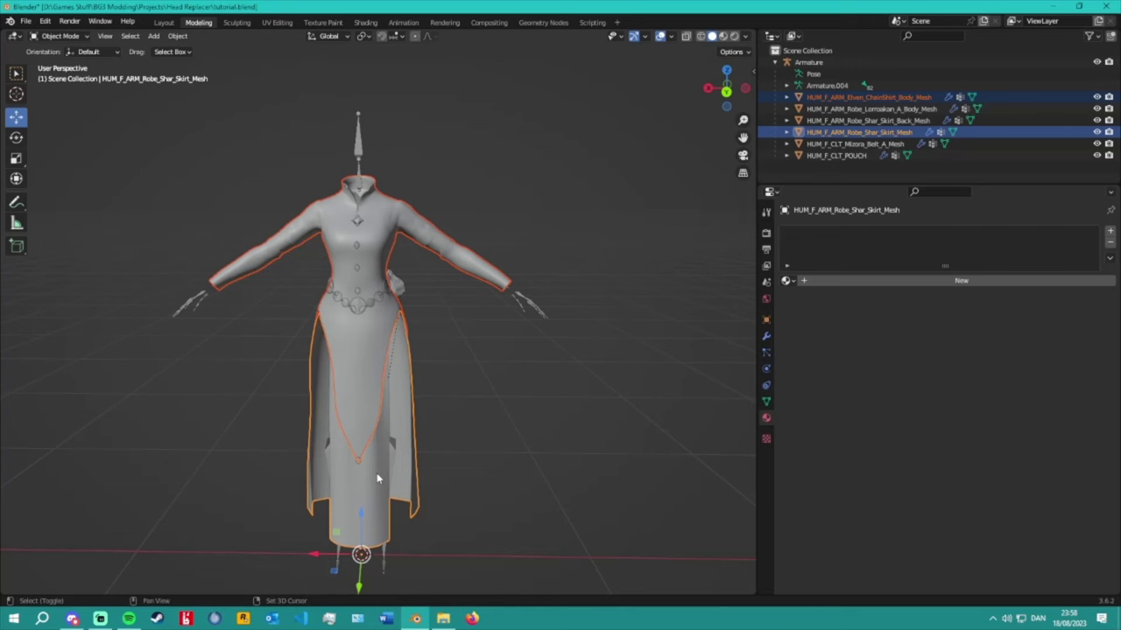
left_click(482, 343)
Examine the outfit's belt, buttons and skirt front up close and select the Elven chain shirt mesh.
middle_click_drag(483, 343, 399, 351)
scroll(399, 352, "up", 2)
scroll(399, 352, "up", 2)
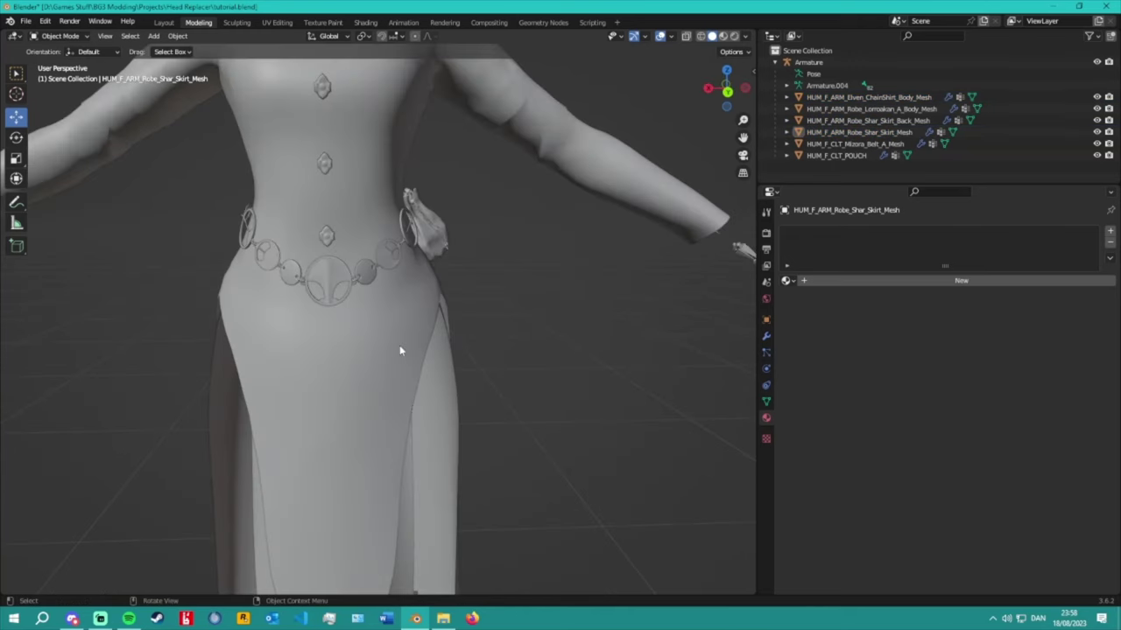
scroll(400, 351, "down", 5)
scroll(426, 352, "up", 4)
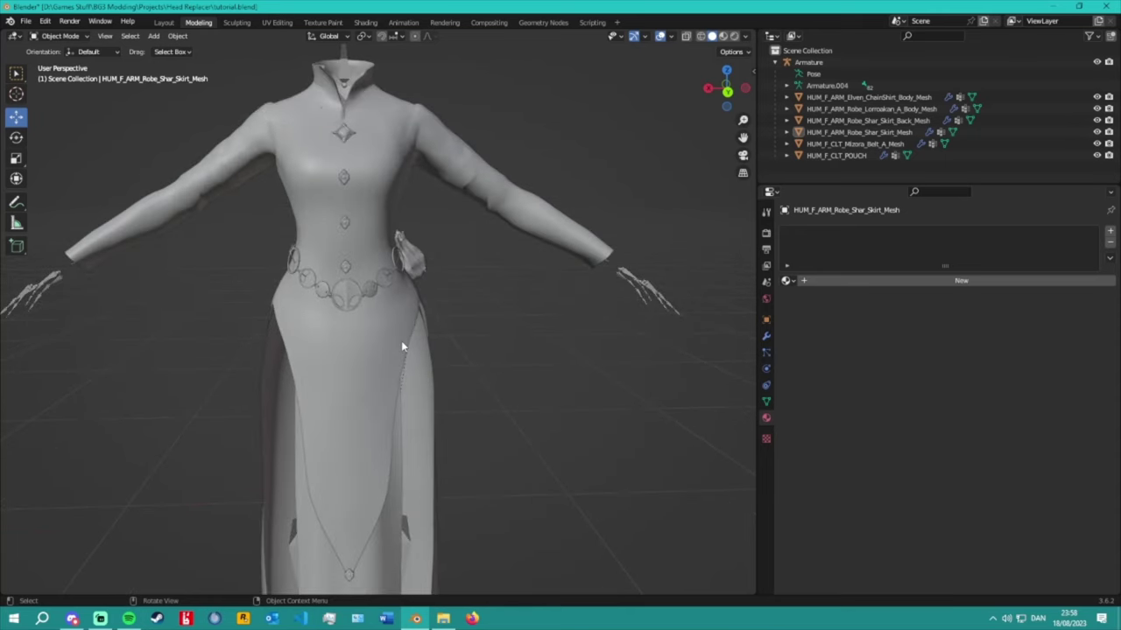
left_click(402, 348)
scroll(402, 347, "down", 5)
scroll(402, 347, "up", 3)
middle_click_drag(402, 347, 438, 339)
Switch to the UV Editing workspace and select the chain shirt's entire mesh in Edit Mode to display its UVs.
left_click(279, 22)
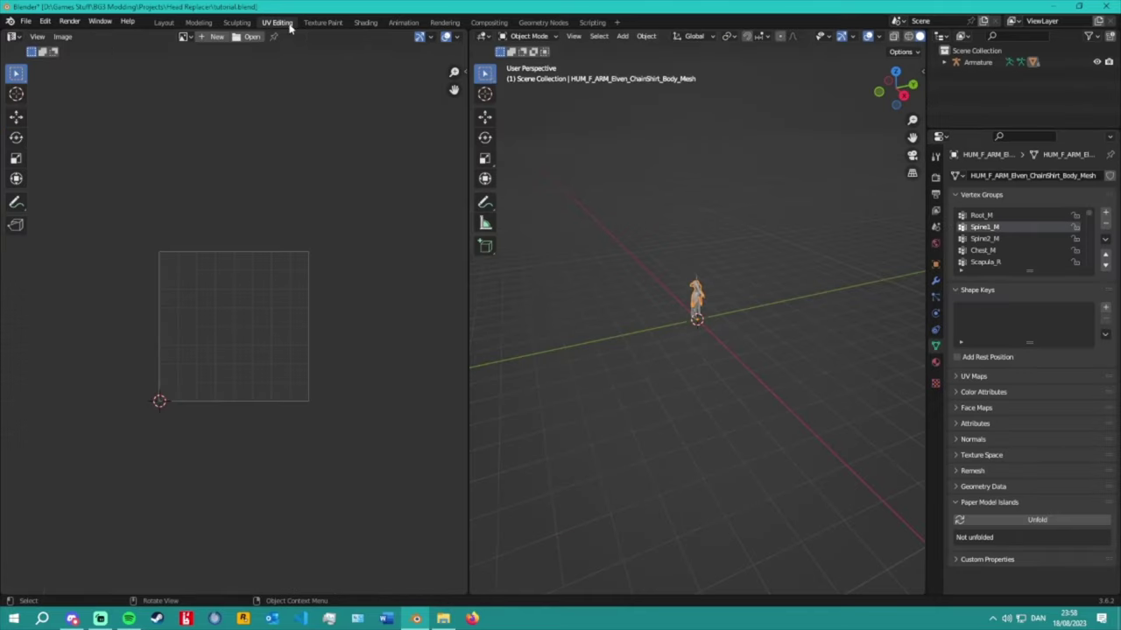
scroll(725, 187, "up", 8)
middle_click_drag(713, 189, 658, 182)
middle_click_drag(718, 156, 685, 302, "shift")
left_click(546, 37)
left_click(546, 61)
key("a")
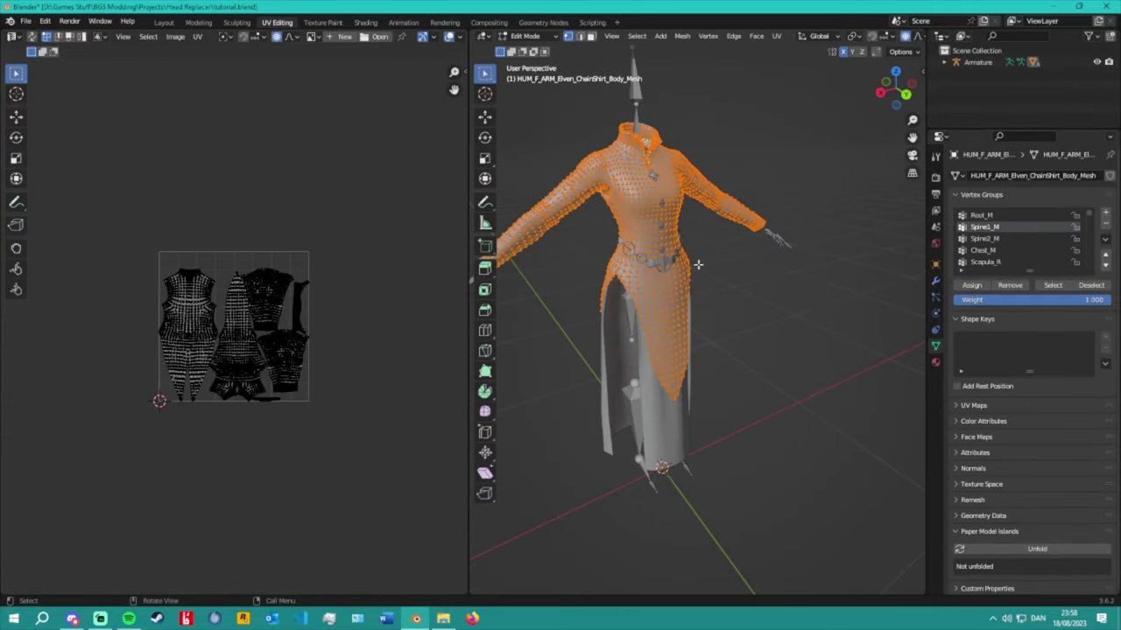
scroll(373, 274, "up", 4)
middle_click_drag(663, 304, 703, 312)
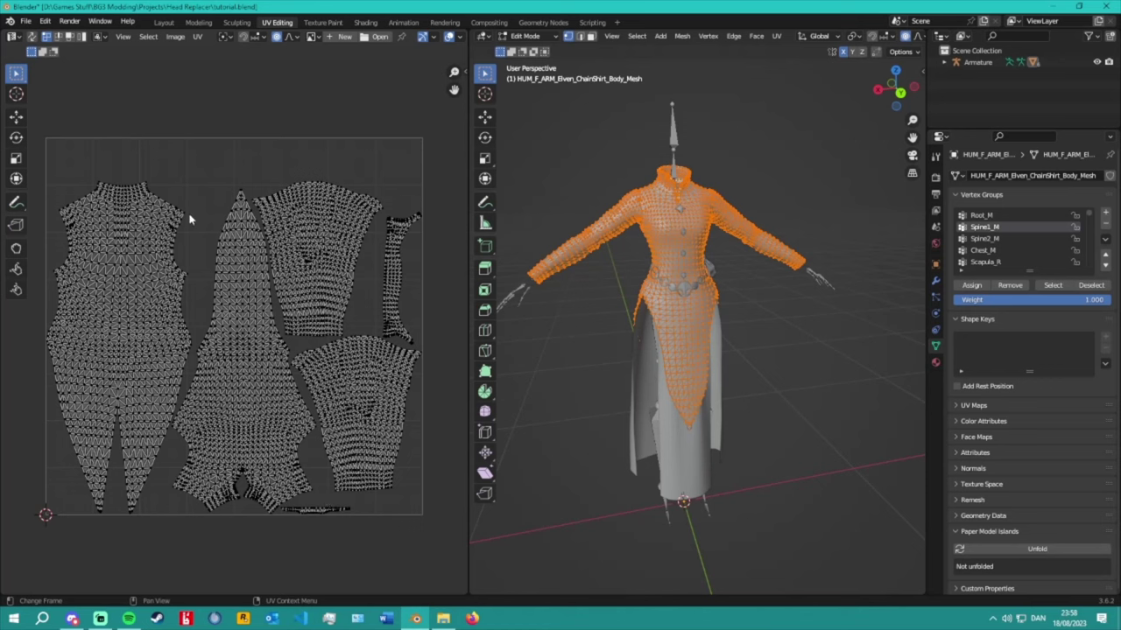
Try moving the collar and shoulder vertices of the shirt's body UV island, cancelling the move.
left_click_drag(195, 224, 36, 146)
key("g")
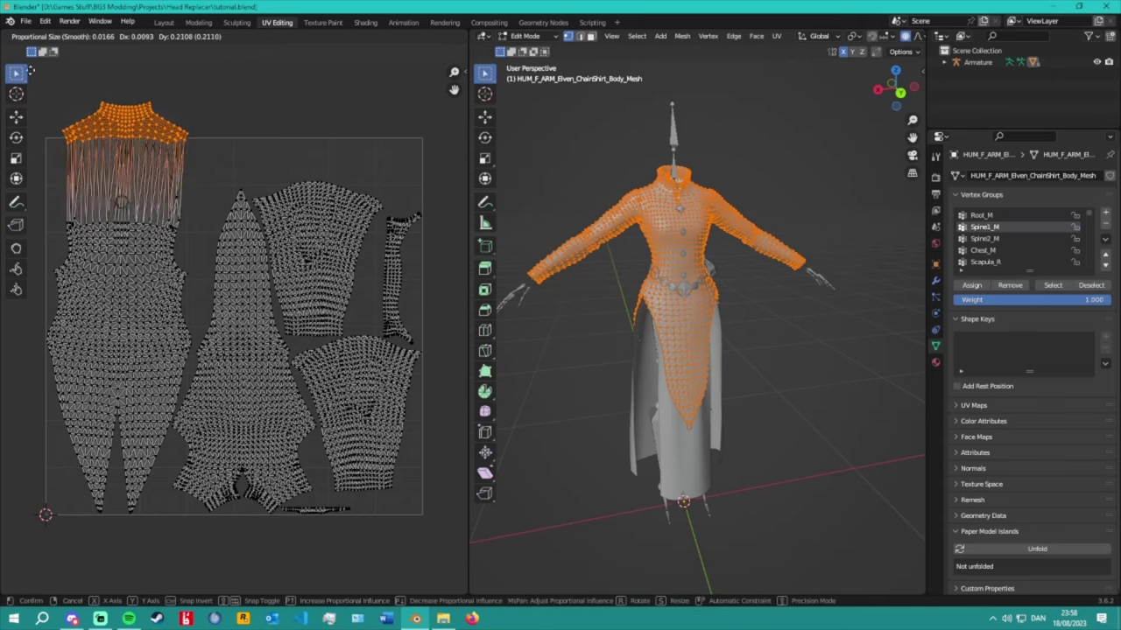
key("Escape")
scroll(293, 258, "down", 4)
scroll(295, 257, "up", 4)
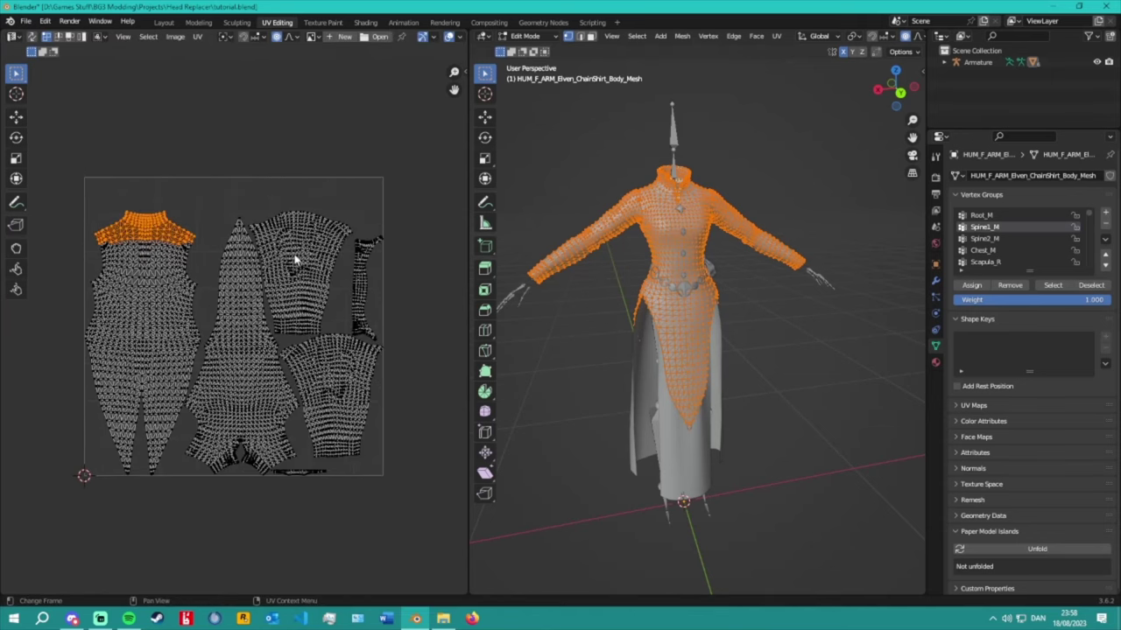
scroll(295, 258, "down", 3)
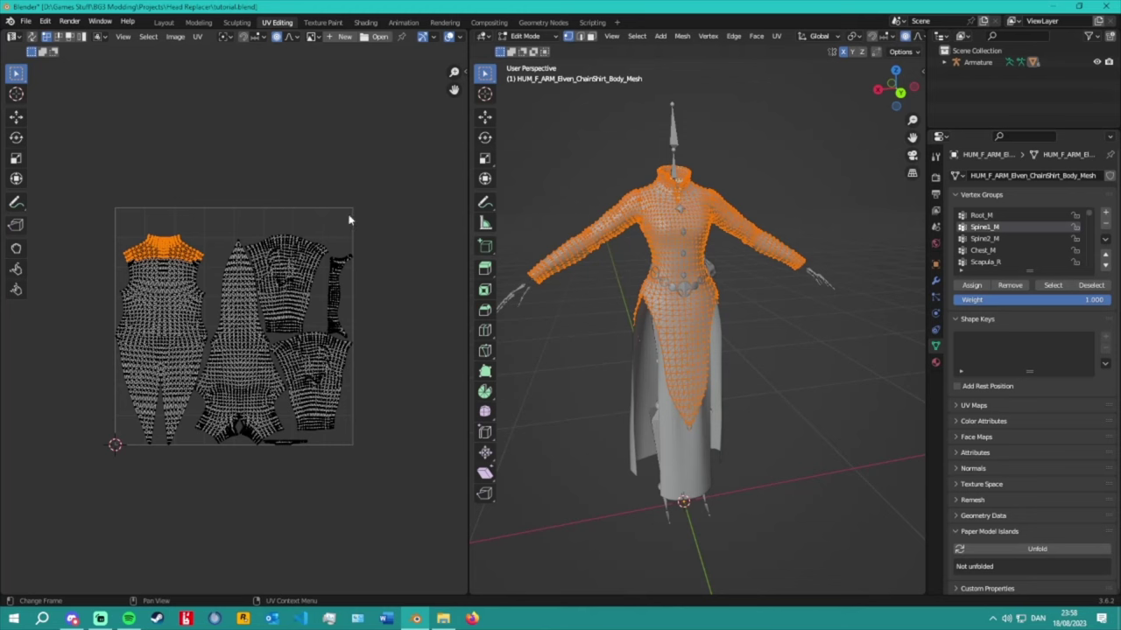
Clear the UV selection and switch the chain shirt to Object Mode and back to Edit Mode.
left_click_drag(373, 204, 97, 518)
left_click(393, 217)
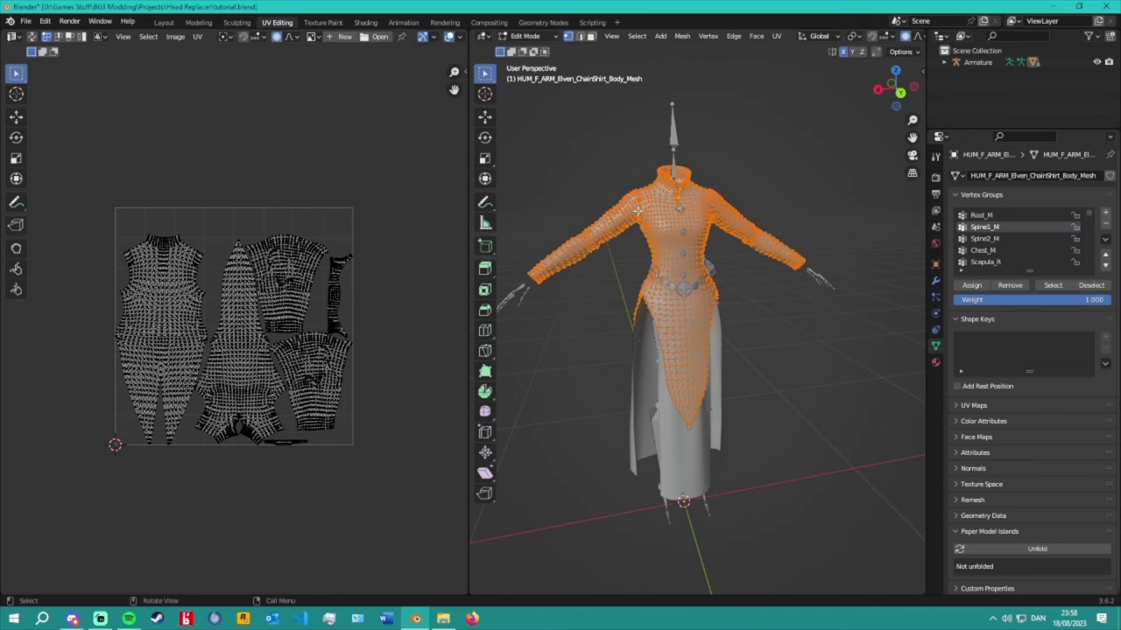
left_click(529, 36)
left_click(532, 47)
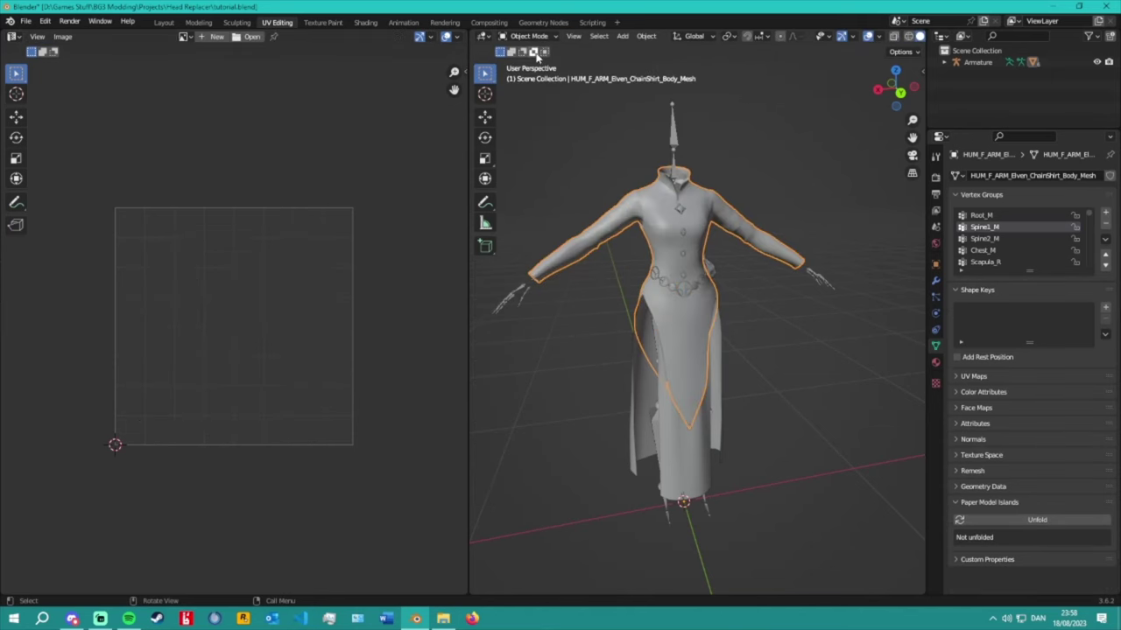
left_click(529, 36)
left_click(534, 61)
Select the shirt's large body UV island, extend the selection to the whole layout, and clear it.
scroll(303, 332, "up", 5)
scroll(303, 333, "down", 7)
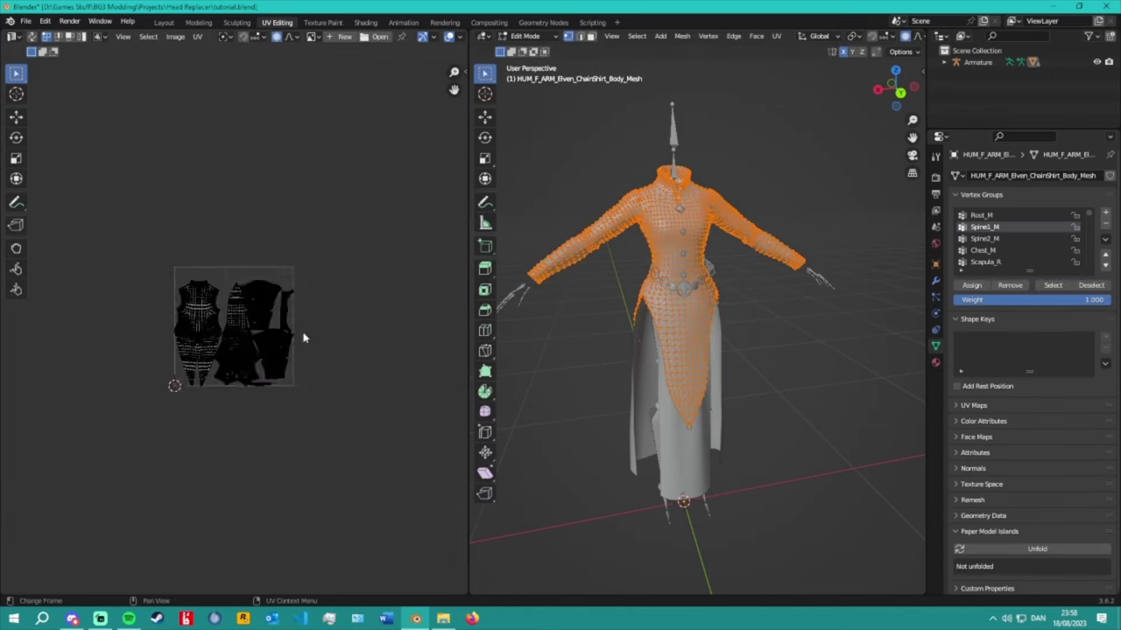
scroll(303, 333, "up", 4)
left_click_drag(49, 197, 197, 558)
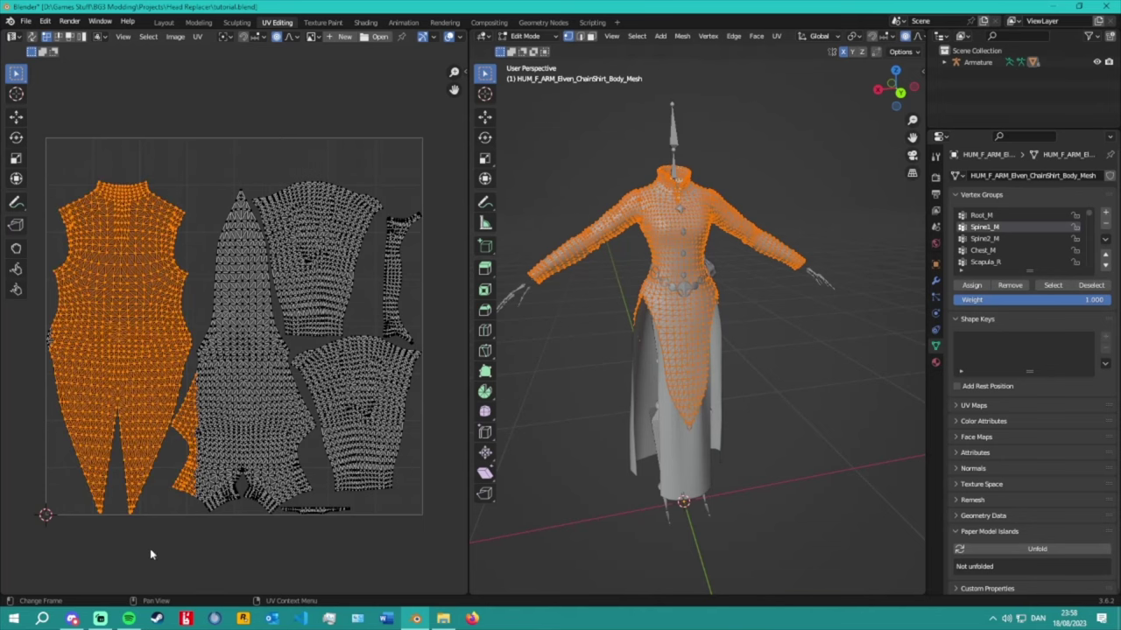
left_click_drag(30, 545, 446, 121)
left_click(109, 146)
Clear the mesh selection, select the chain shirt's linked geometry and widen the 3D viewport.
left_click(753, 443)
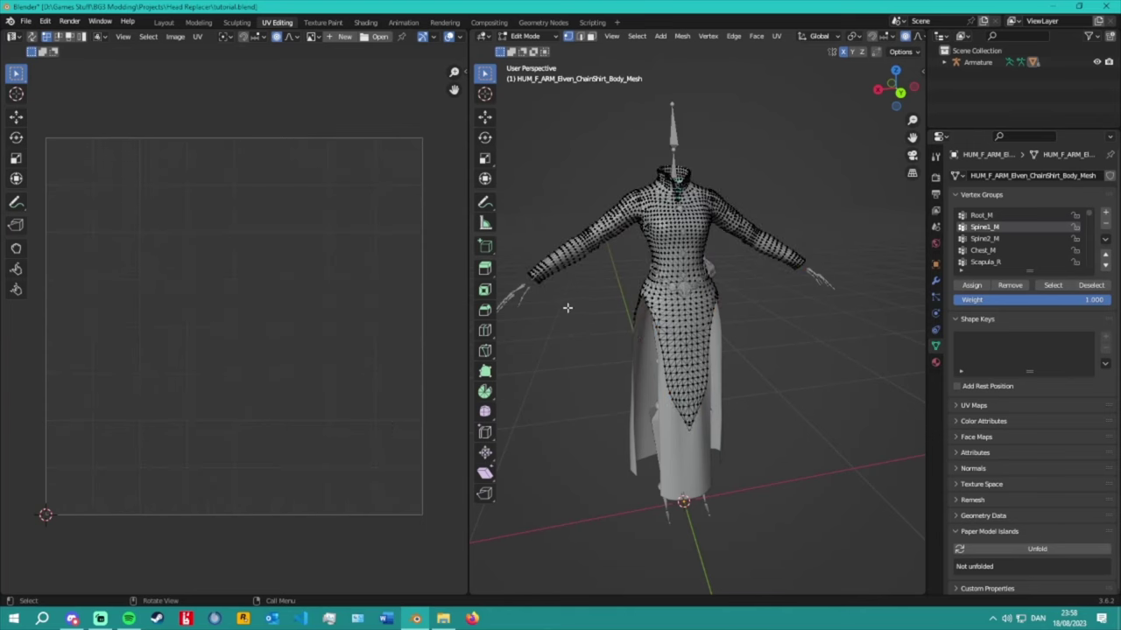
key("ctrl+l")
scroll(750, 371, "up", 2)
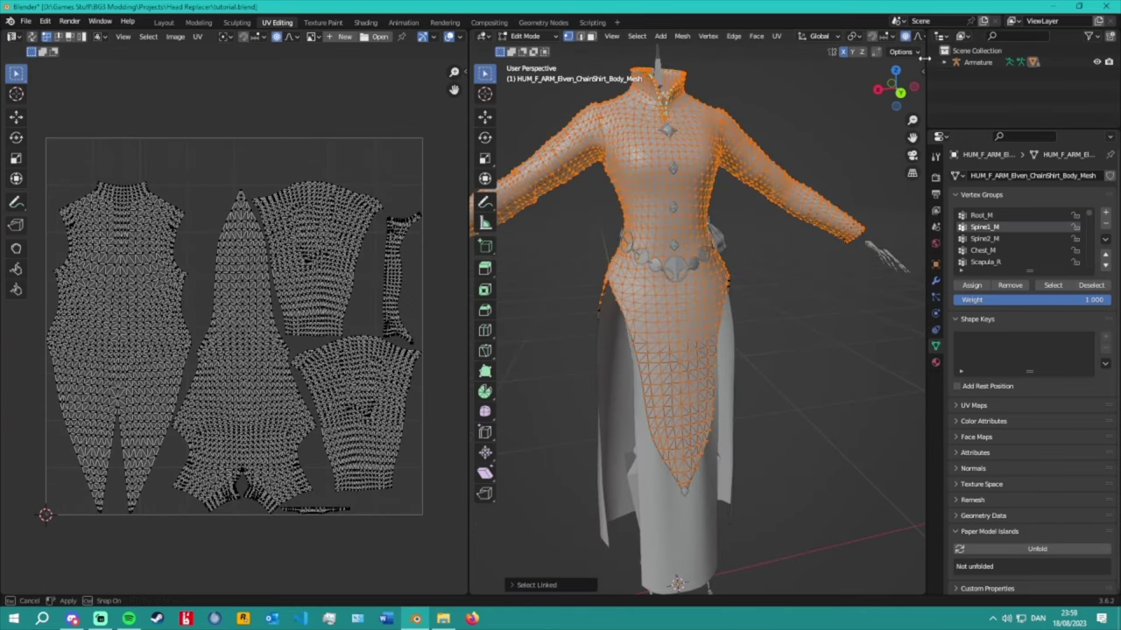
left_click_drag(925, 58, 1104, 53)
scroll(858, 450, "down", 2)
Enable X-ray and select the linked skirt panels of the chain shirt to isolate their UV islands.
left_click(840, 460)
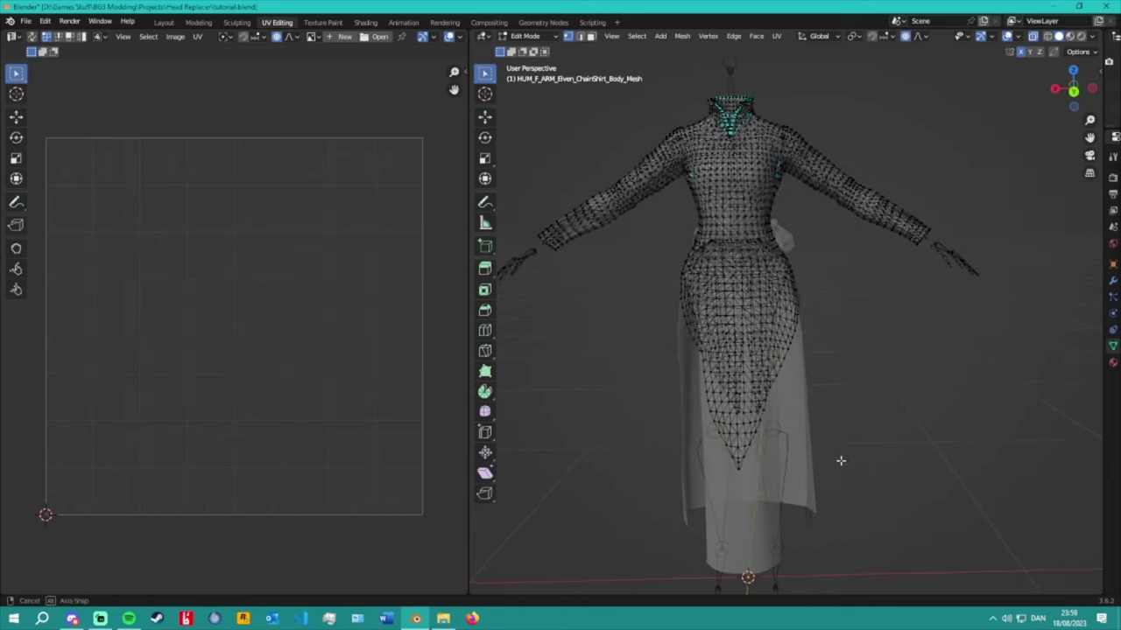
middle_click_drag(740, 447, 607, 445)
key("l")
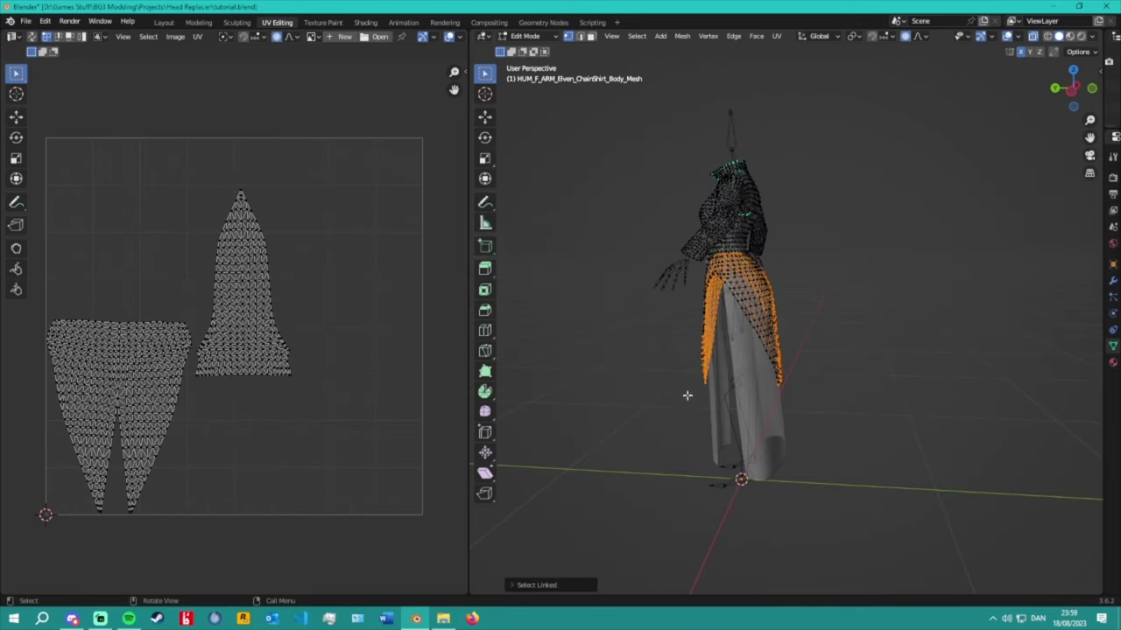
middle_click_drag(685, 393, 753, 399)
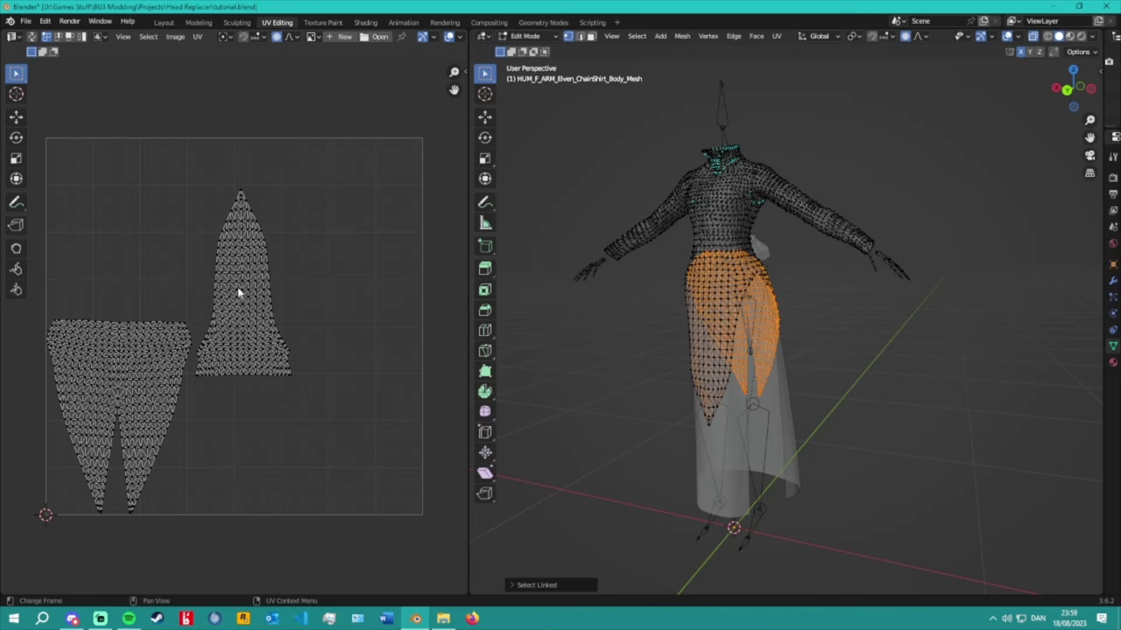
Return the chain shirt to Object Mode and turn off X-ray.
left_click(534, 36)
scroll(364, 297, "down", 3)
scroll(355, 273, "up", 1)
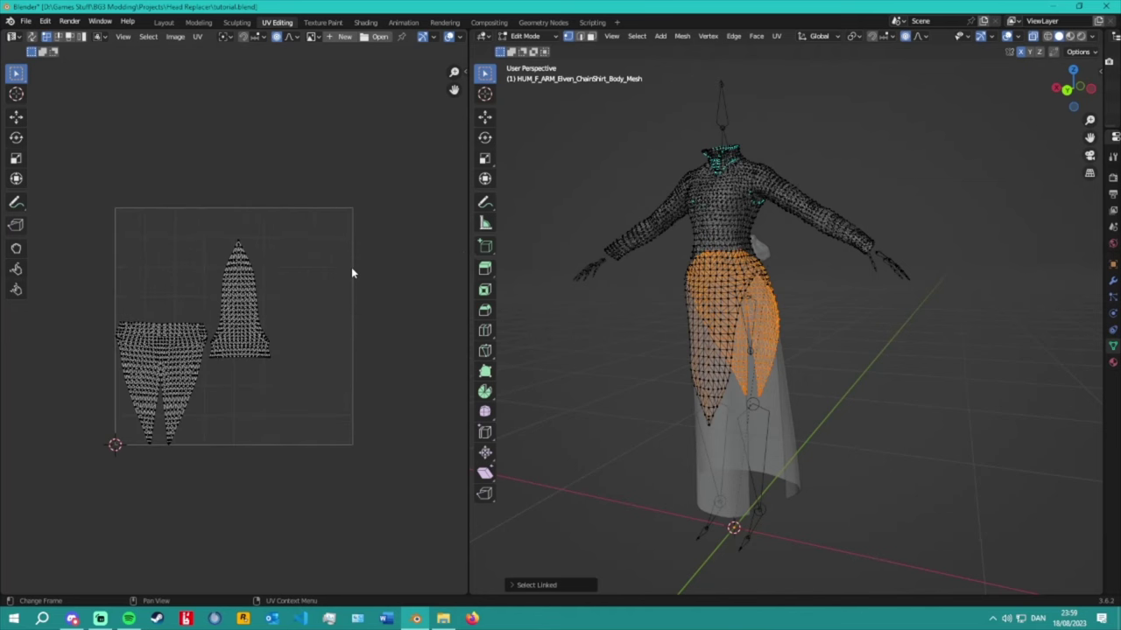
left_click(526, 36)
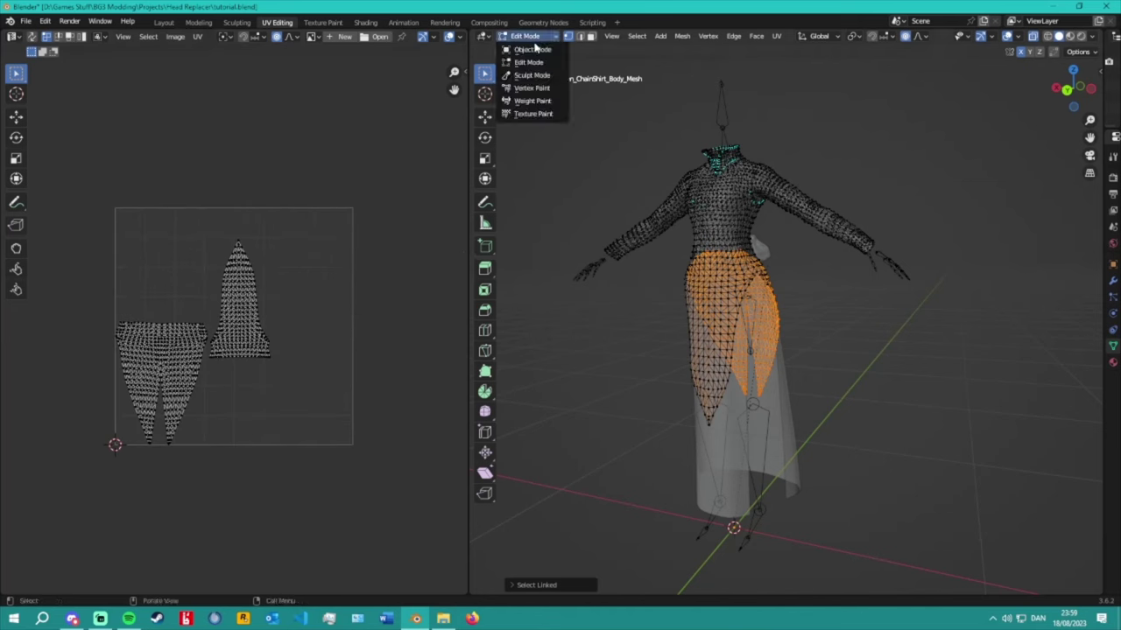
left_click(528, 47)
left_click(1033, 37)
middle_click_drag(880, 149, 942, 163)
left_click(884, 230)
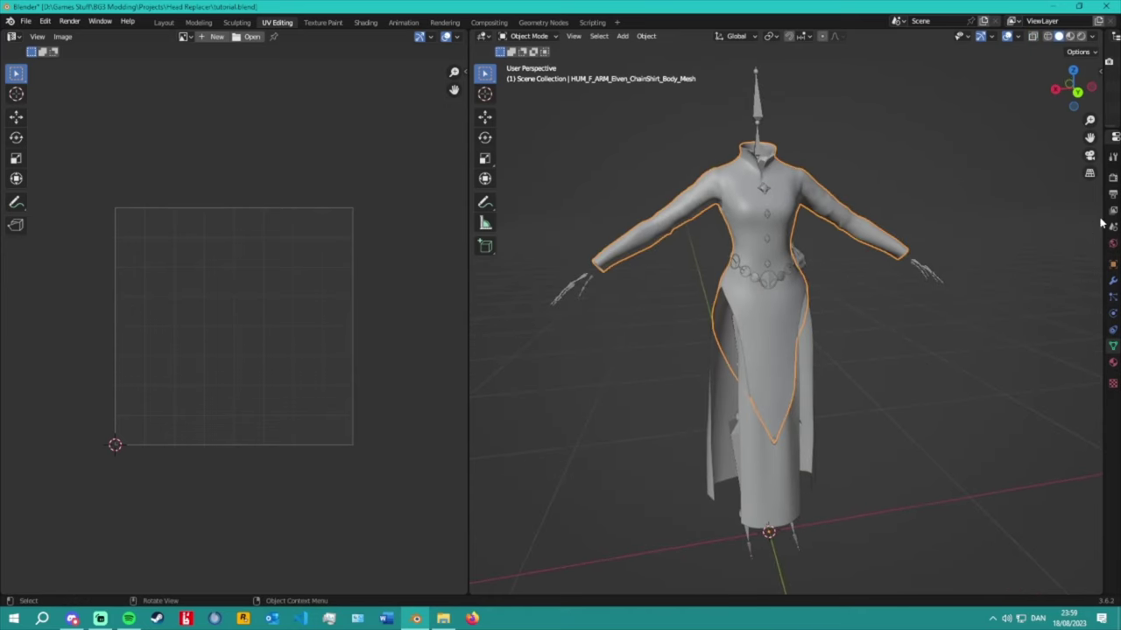
Widen the properties area and expand the chain shirt's UV Maps list.
left_click_drag(1103, 224, 909, 203)
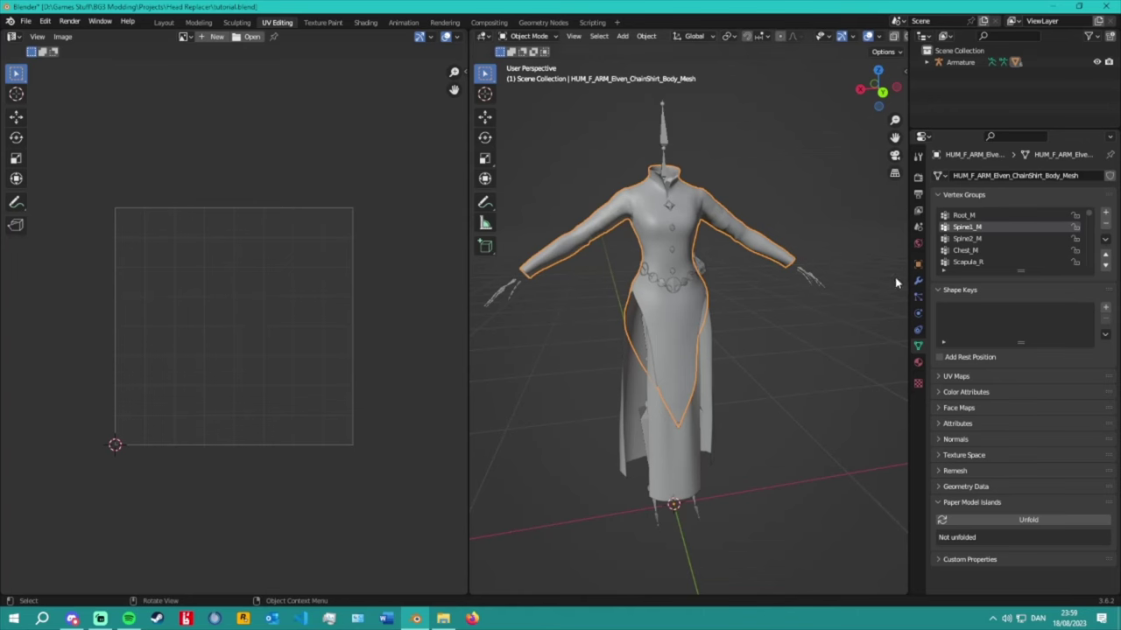
left_click_drag(909, 278, 861, 343)
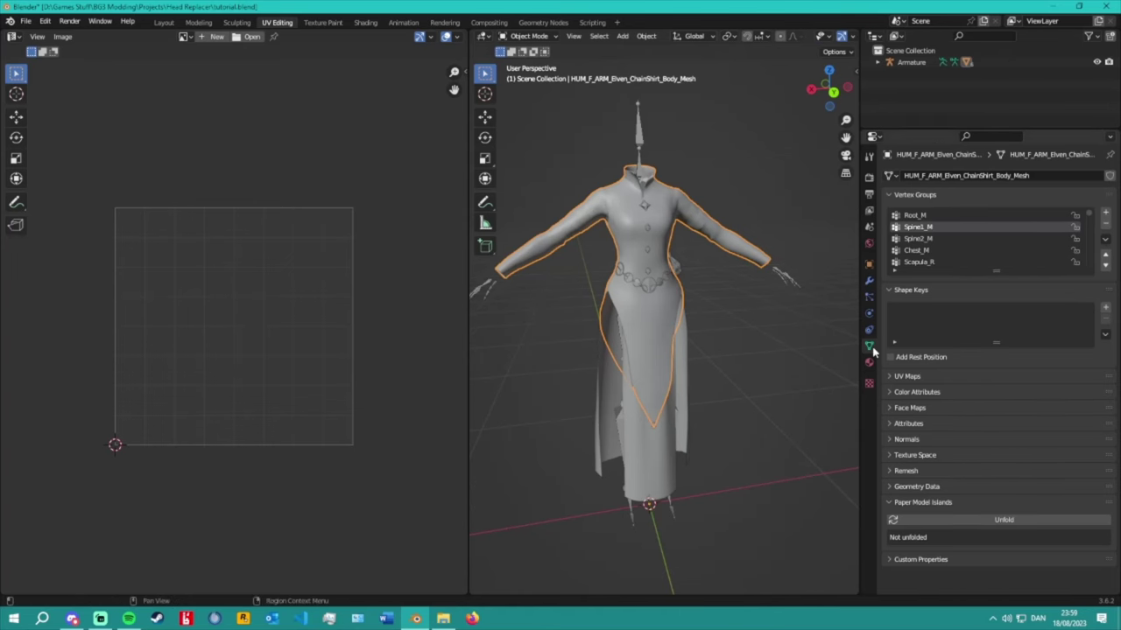
left_click(911, 376)
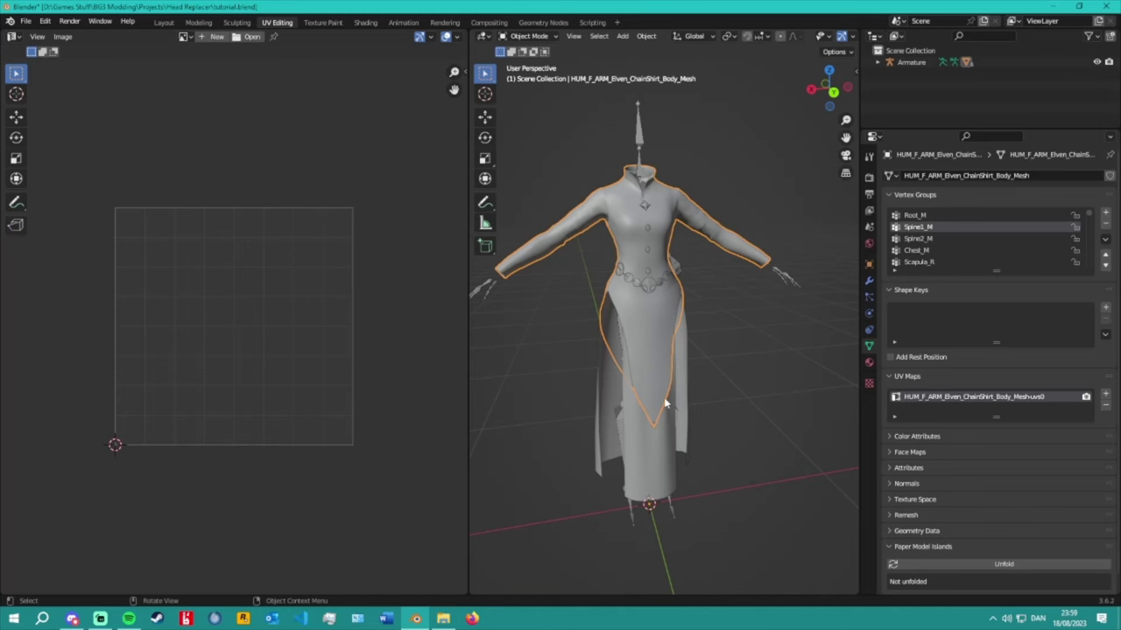
left_click_drag(996, 418, 1004, 454)
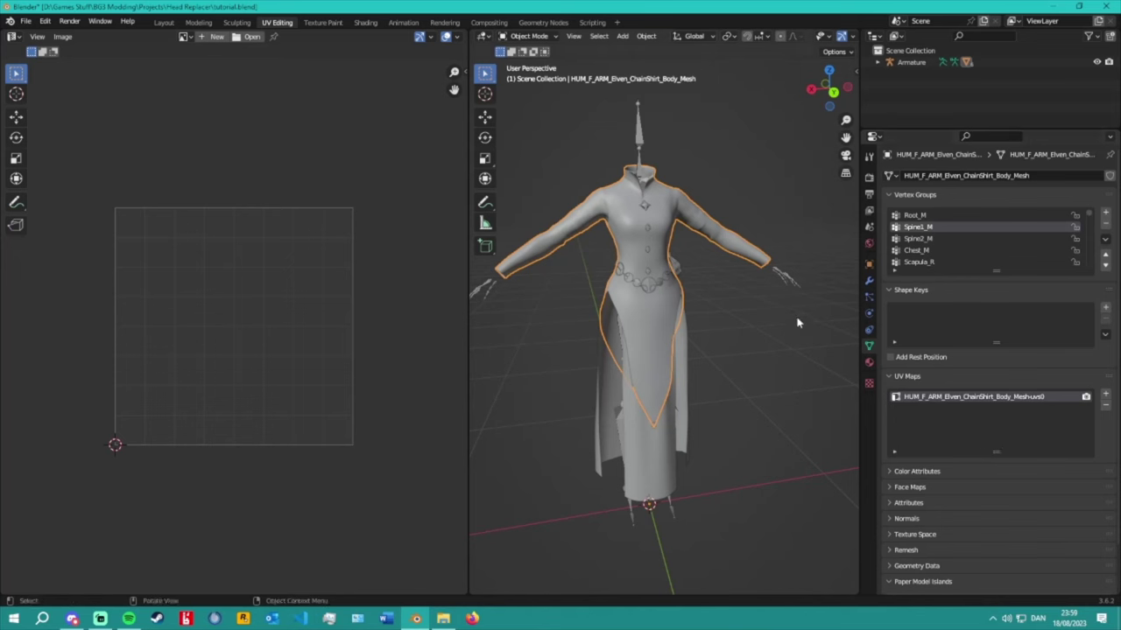
Compare the UV maps of the Shar skirt and Elven chain shirt by selecting each mesh in turn.
left_click(772, 315)
left_click(672, 412)
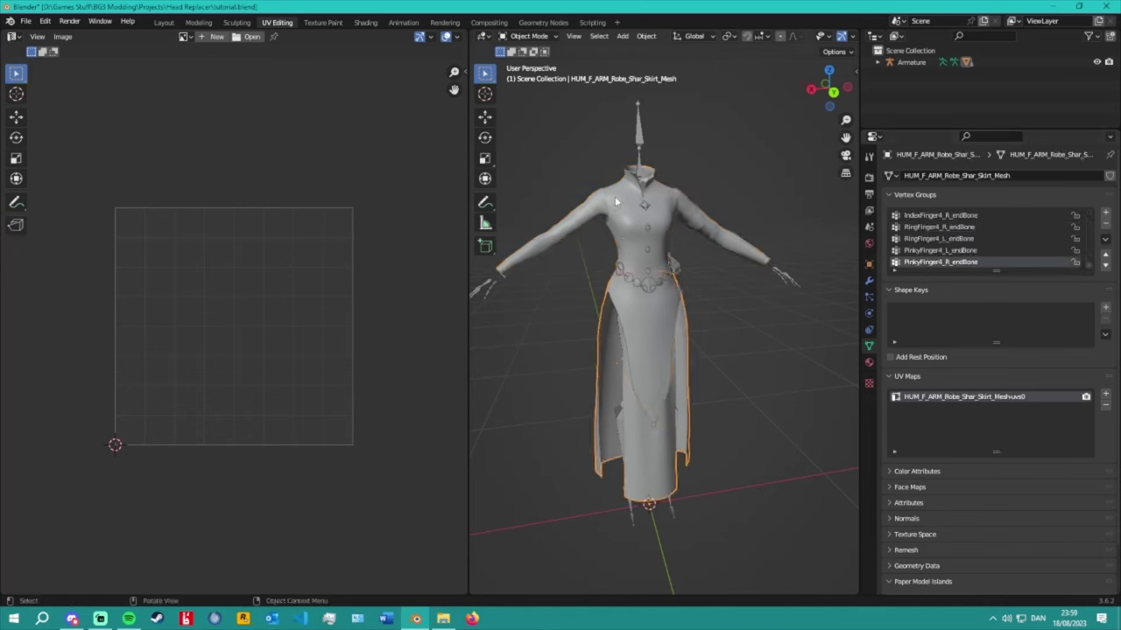
left_click(615, 201)
key("g")
right_click(711, 210)
left_click(642, 421)
left_click(612, 218)
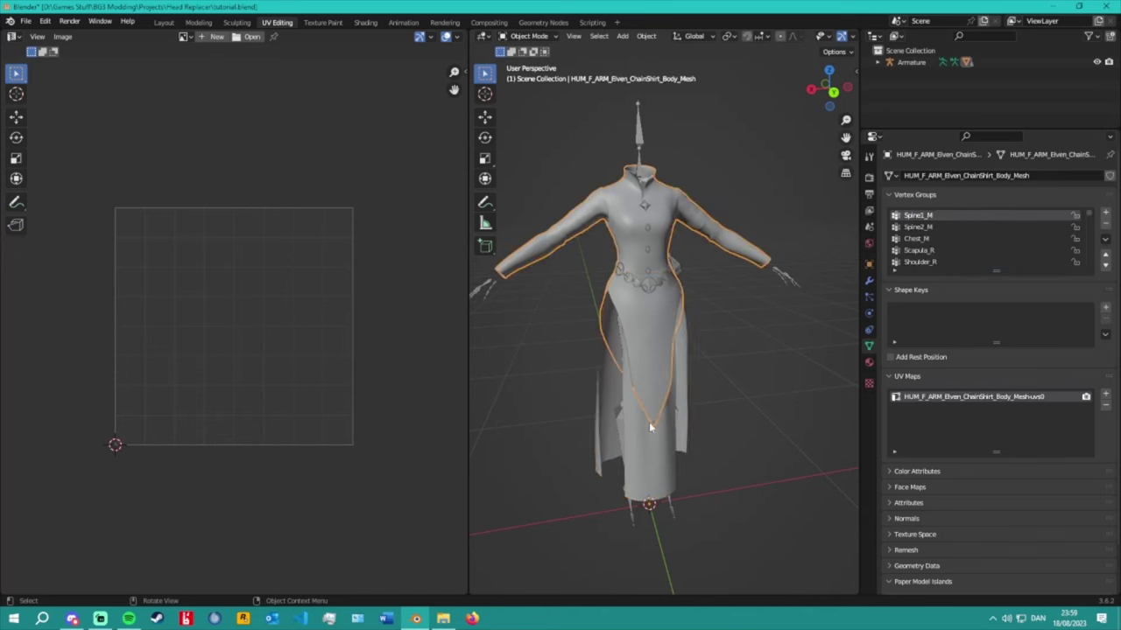
left_click(665, 433)
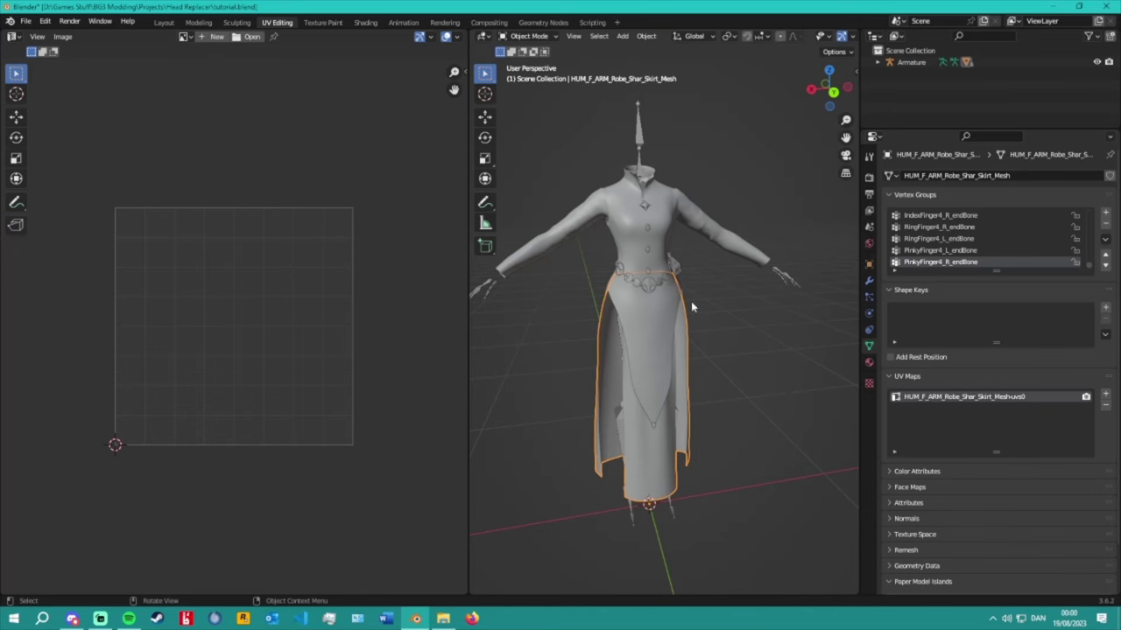
Join the Shar skirt into the Elven chain shirt mesh.
left_click(658, 204)
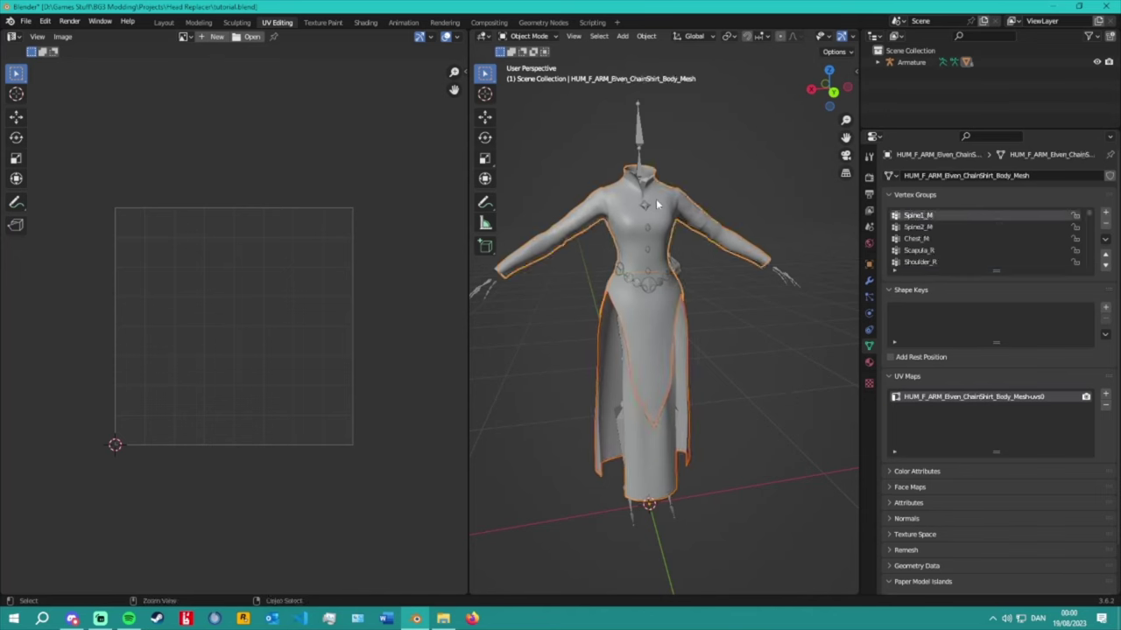
key("ctrl+j")
mouse_move(704, 285)
middle_mouse_down()
mouse_move(641, 276)
mouse_move(691, 280)
middle_mouse_up()
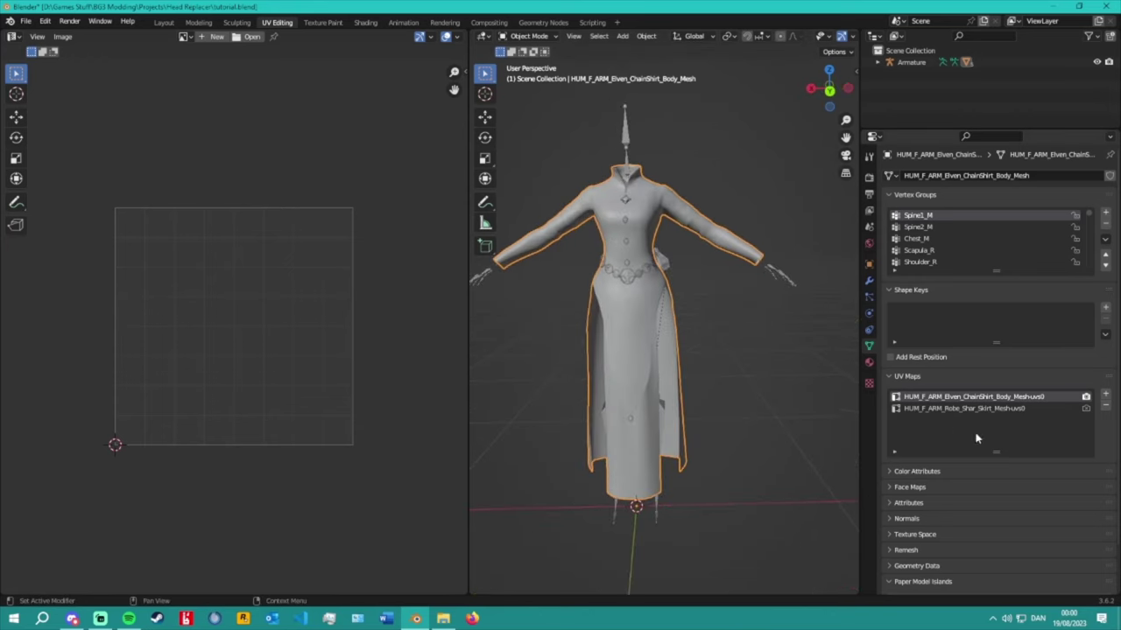
Display the joined mesh's Shar skirt UV map in Edit Mode with all geometry selected.
left_click(974, 409)
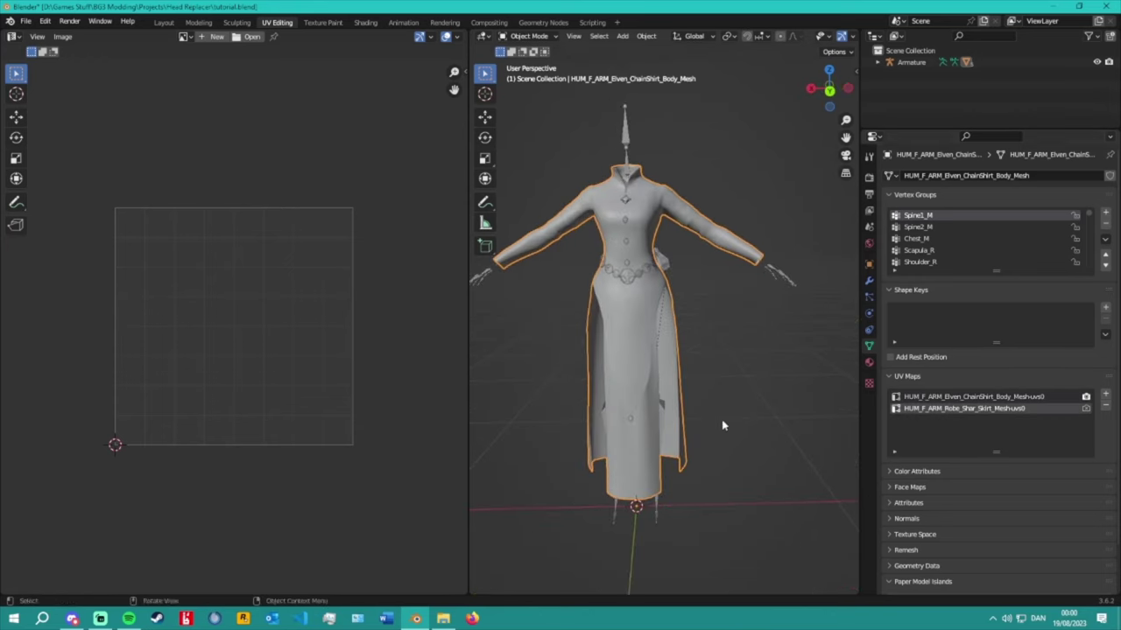
left_click(743, 392)
middle_click_drag(744, 391, 595, 385)
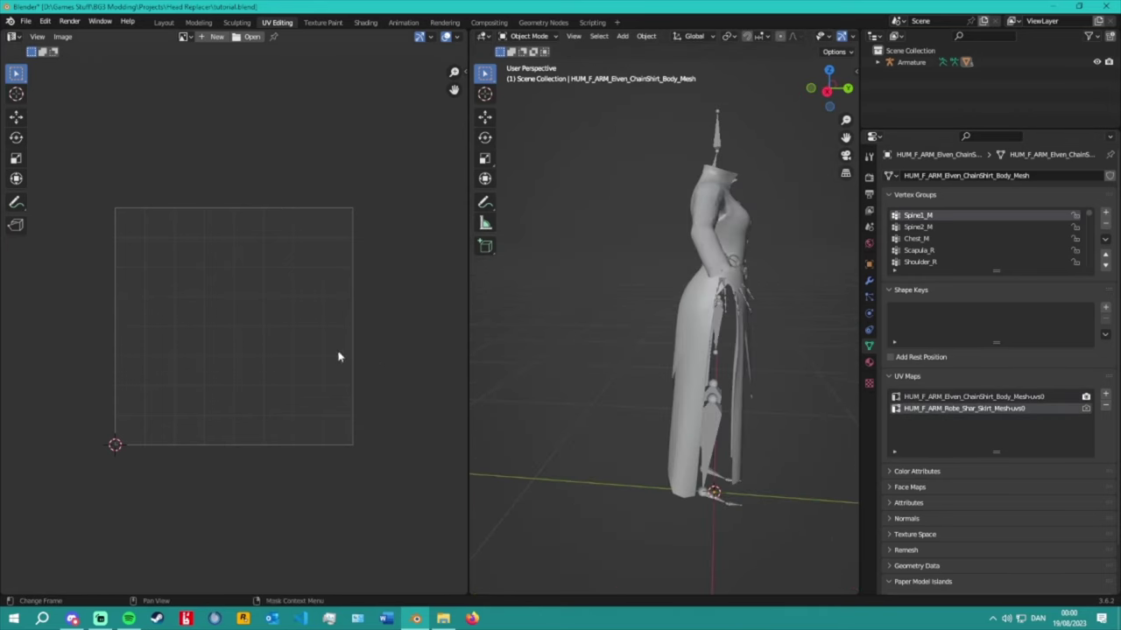
mouse_move(338, 355)
middle_mouse_down()
mouse_move(380, 352)
mouse_move(345, 343)
middle_mouse_up()
middle_click_drag(764, 349, 612, 312)
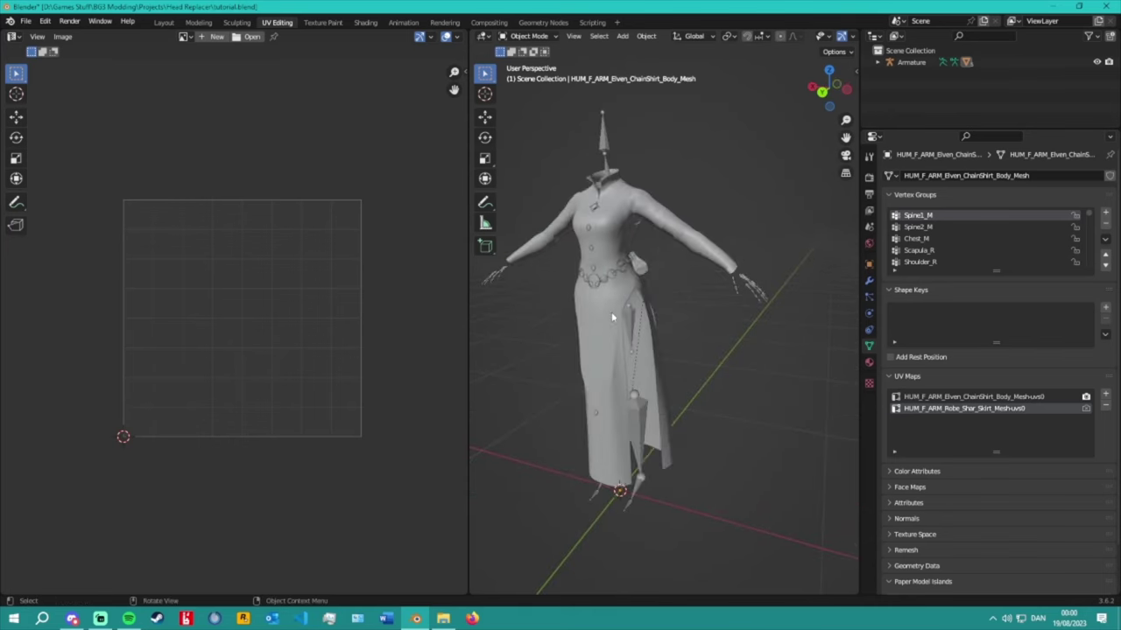
left_click(611, 311)
left_click(529, 36)
left_click(529, 62)
key("a")
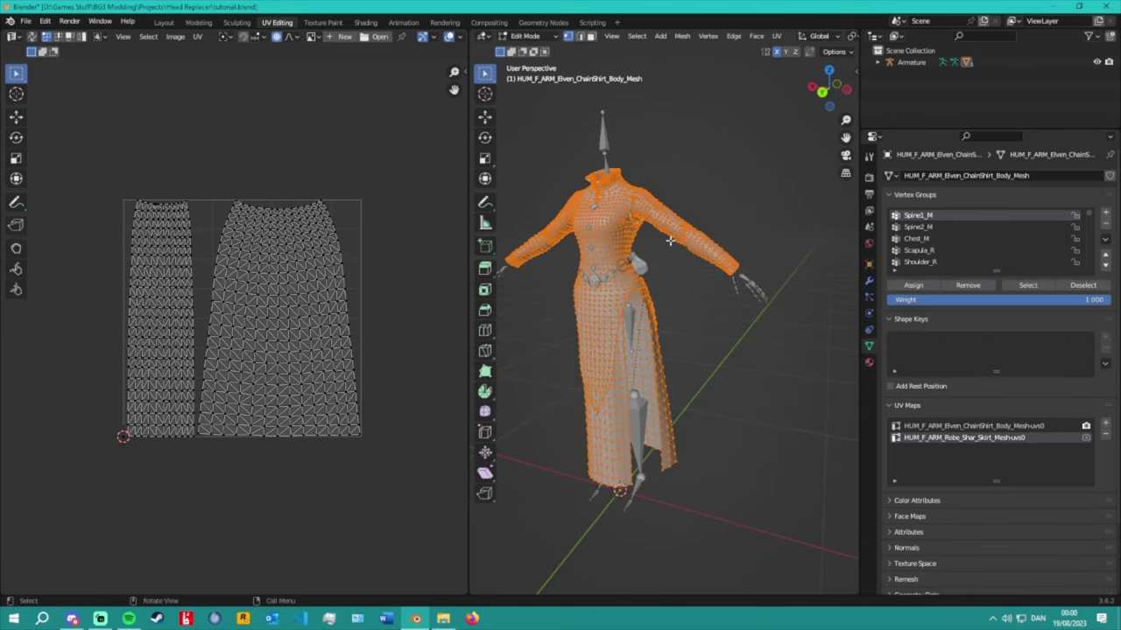
Switch the joined mesh between its chain shirt and Shar skirt UV maps to compare their layouts.
left_click(968, 426)
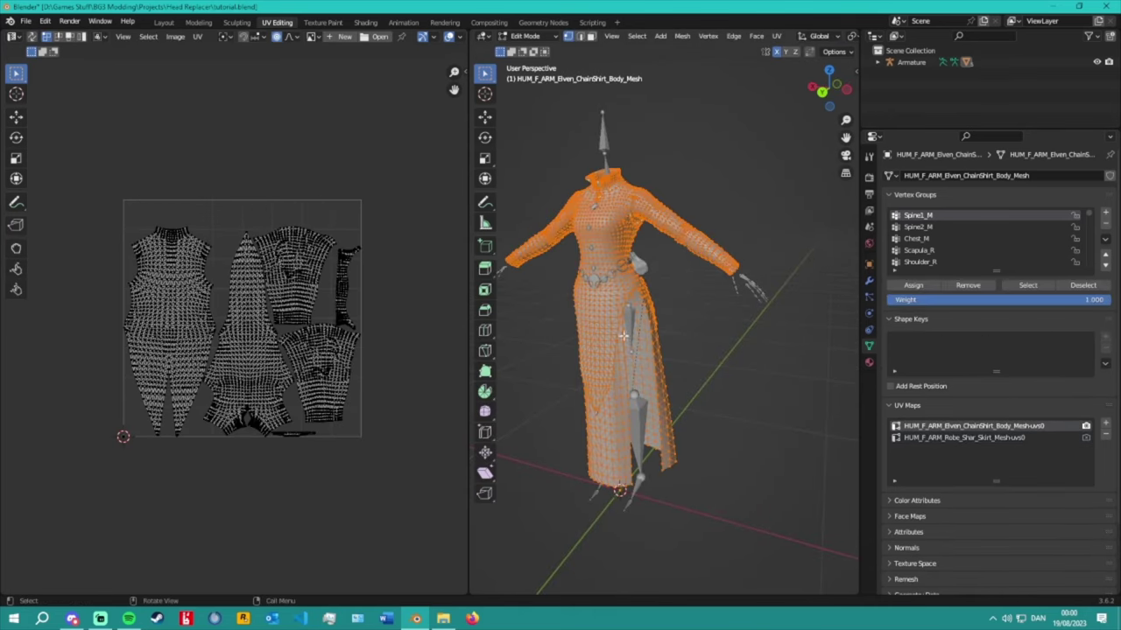
scroll(595, 249, "up", 2)
middle_click_drag(596, 249, 655, 251)
mouse_move(761, 340)
middle_mouse_down()
mouse_move(692, 342)
mouse_move(777, 334)
middle_mouse_up()
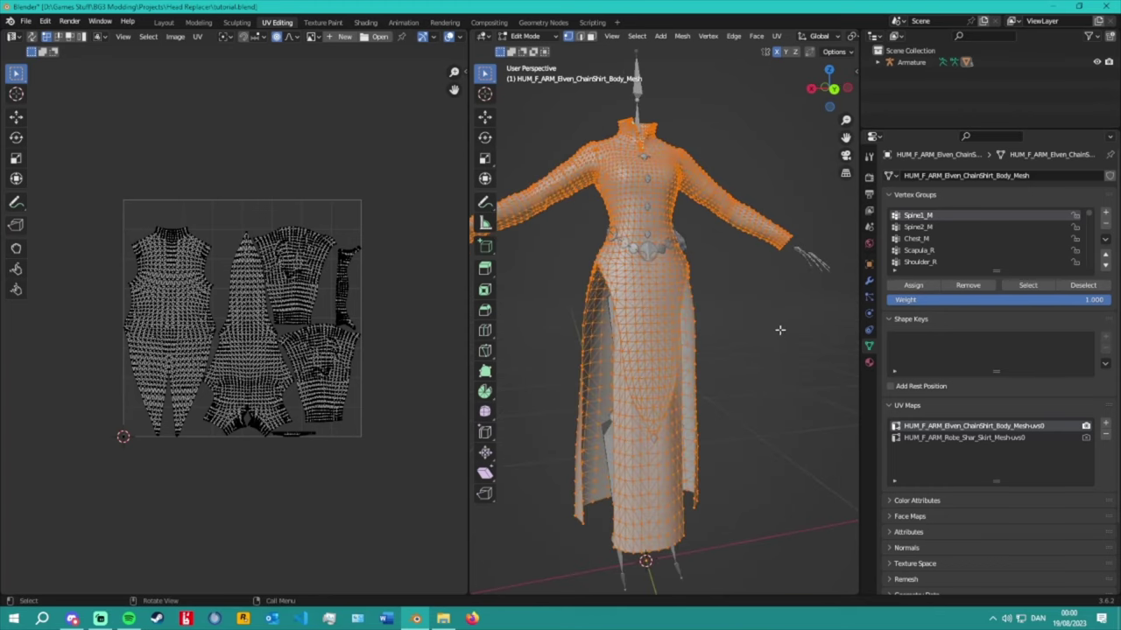
mouse_move(729, 247)
middle_mouse_down()
mouse_move(695, 253)
mouse_move(710, 254)
middle_mouse_up()
scroll(711, 254, "down", 2)
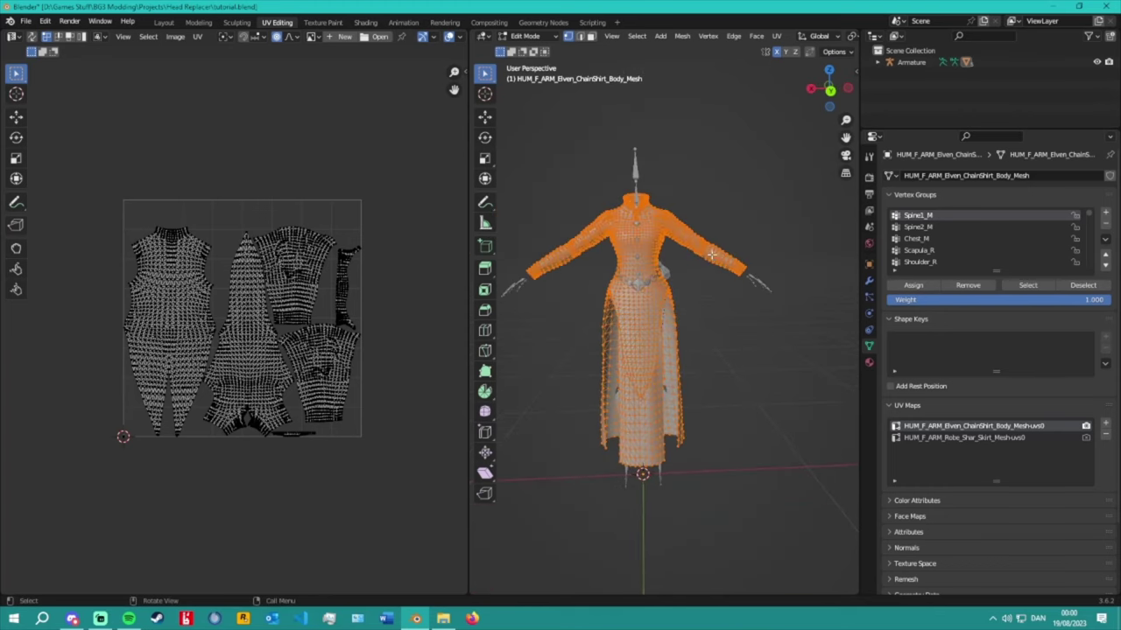
left_click(965, 437)
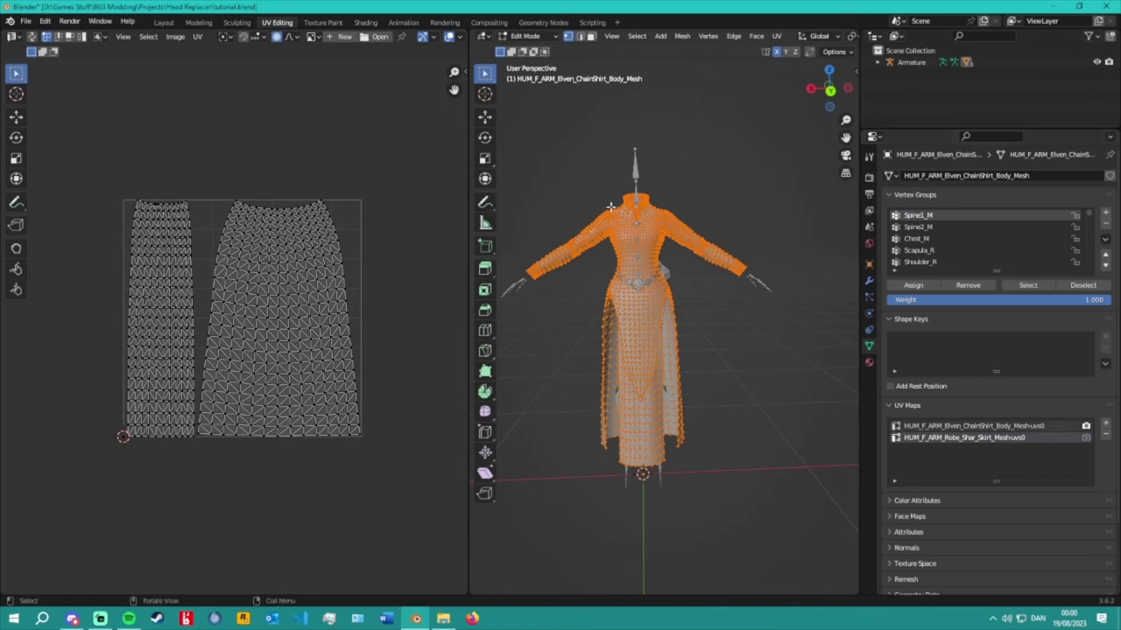
Return to Object Mode and undo the join of the skirt and chain shirt.
left_click(525, 36)
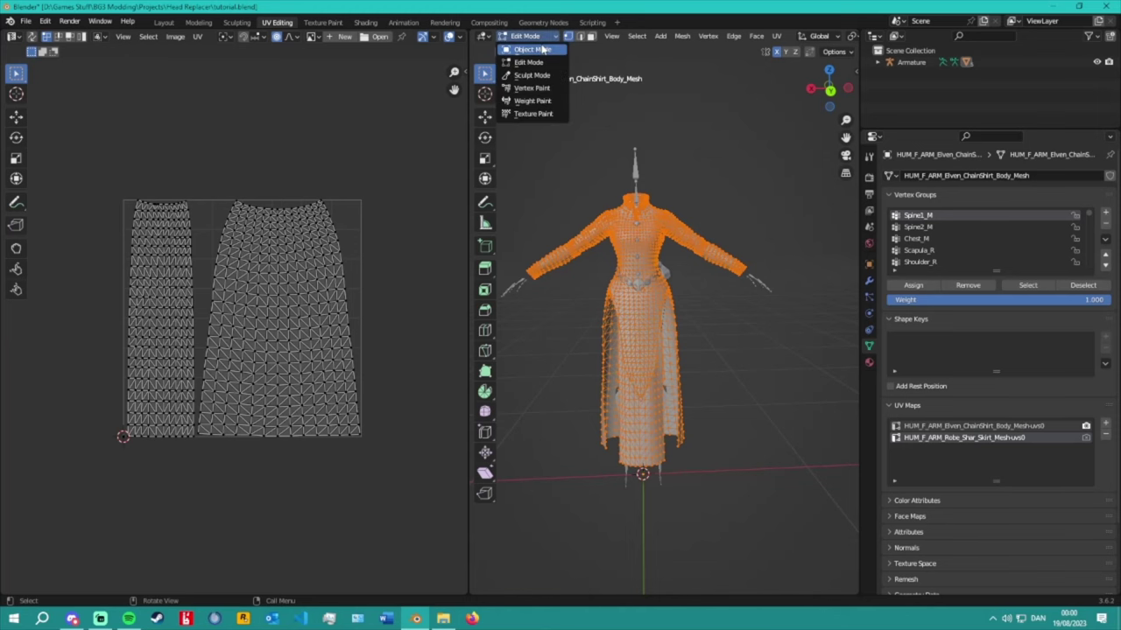
left_click(526, 36)
left_click(532, 48)
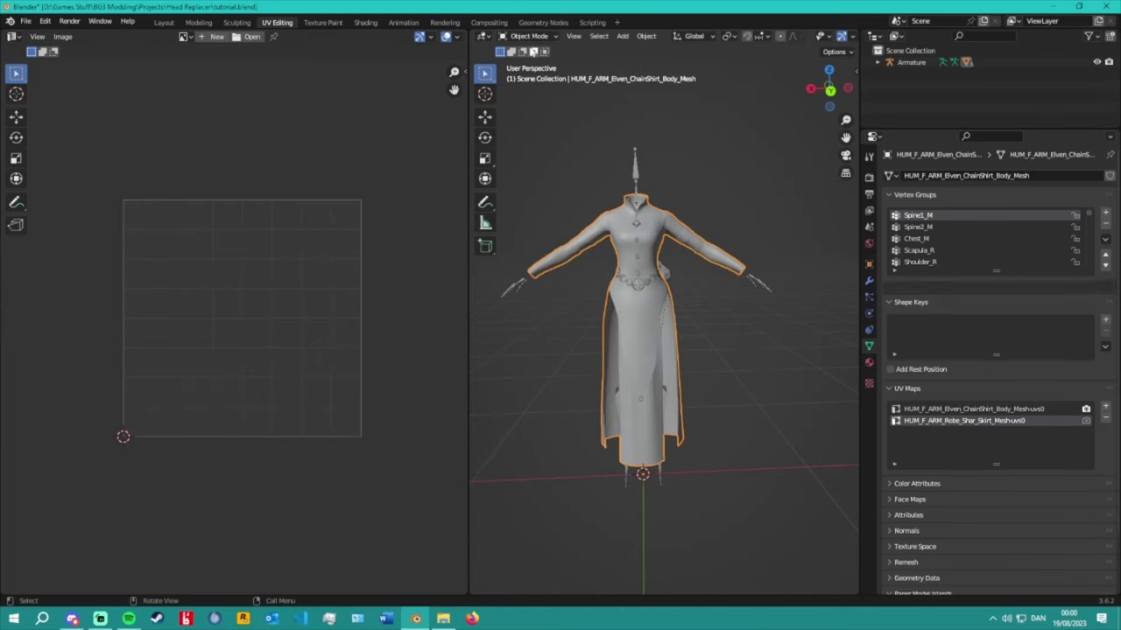
key("Tab")
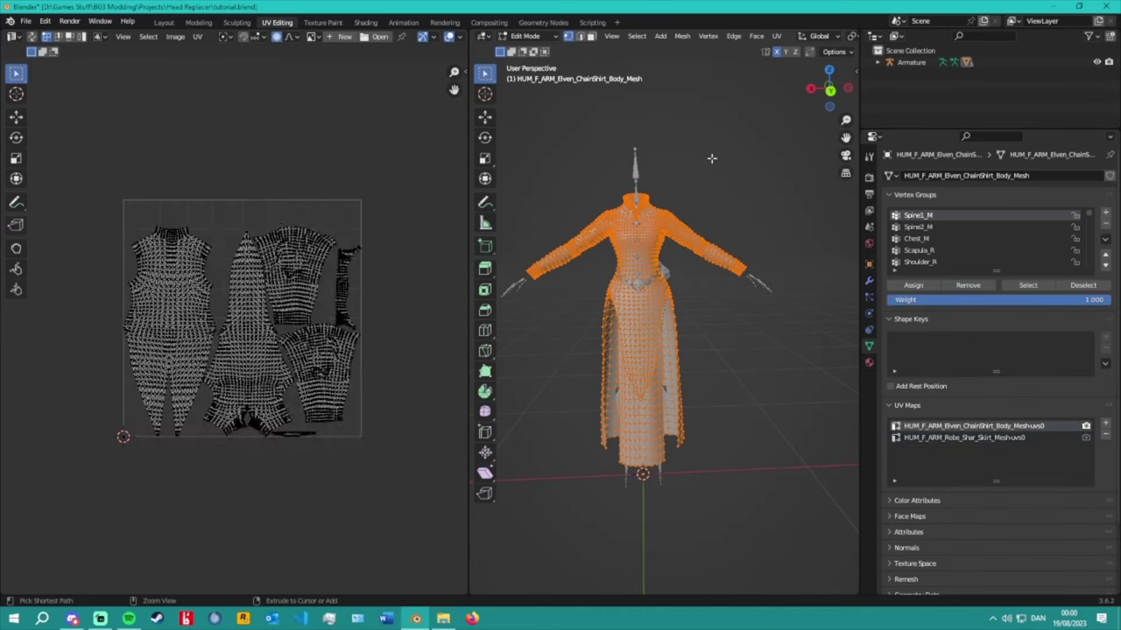
key("alt+a")
key("Tab")
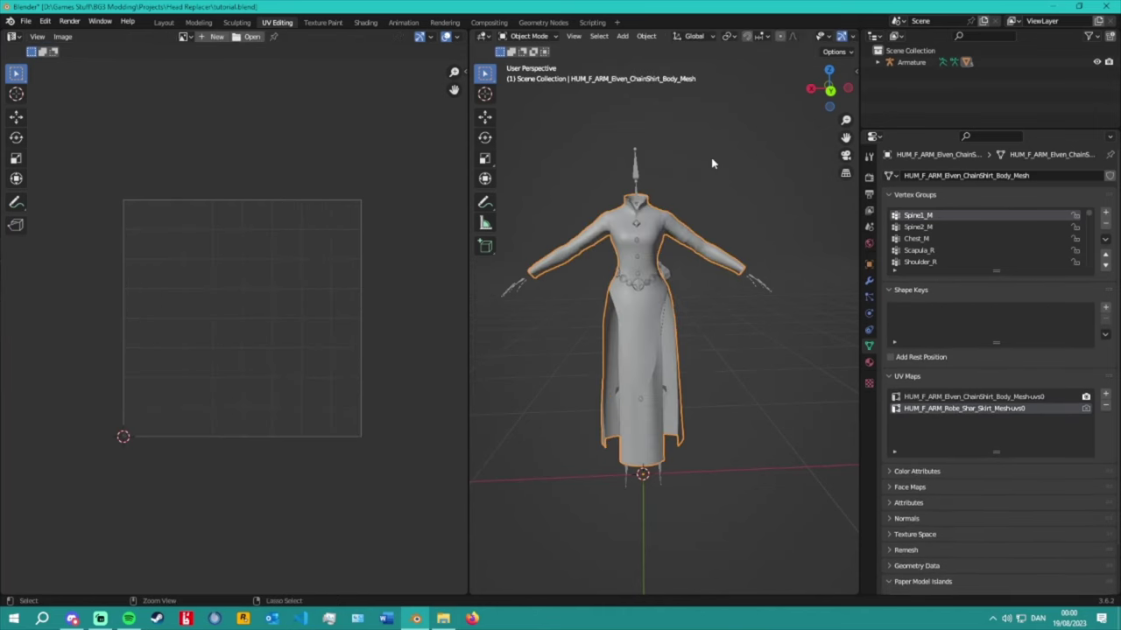
key("ctrl+z")
key("ctrl+z")
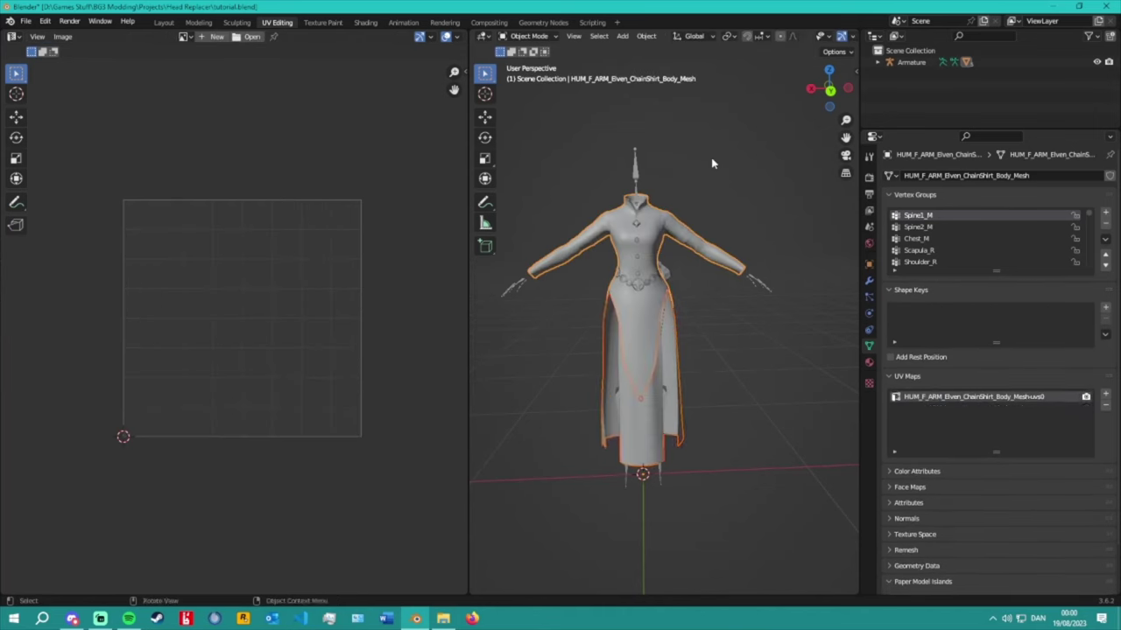
Copy the chain shirt's UV map name and rename the Shar skirt's UV map to HUM_F_ARM_Elven_ChainShirt_Body_Mesh-uvs0.
key("alt+a")
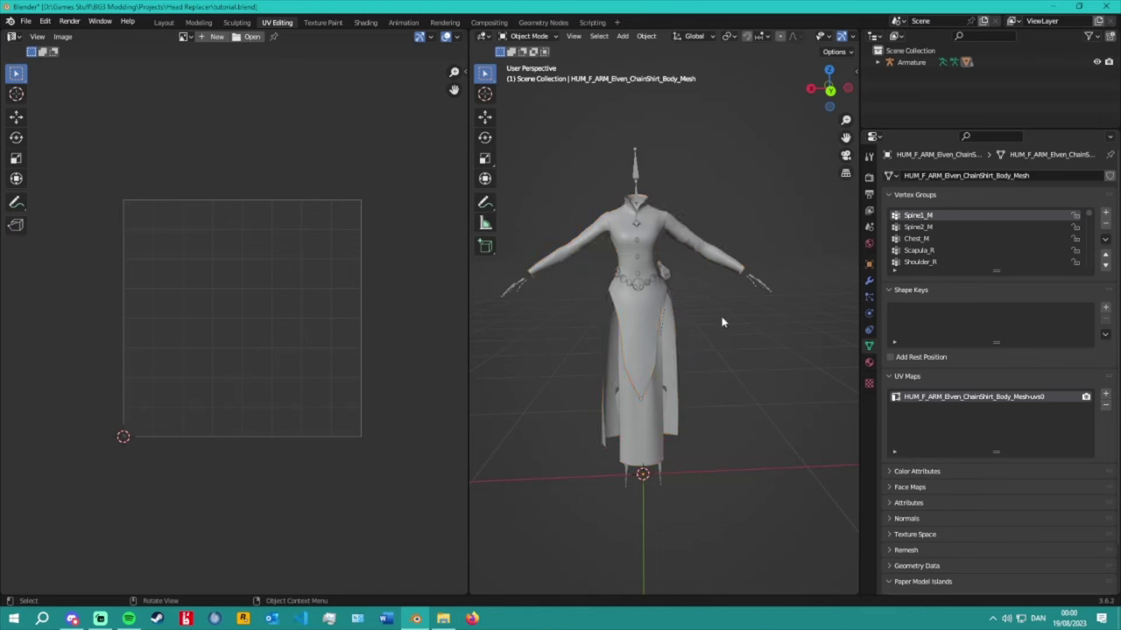
left_click(644, 320)
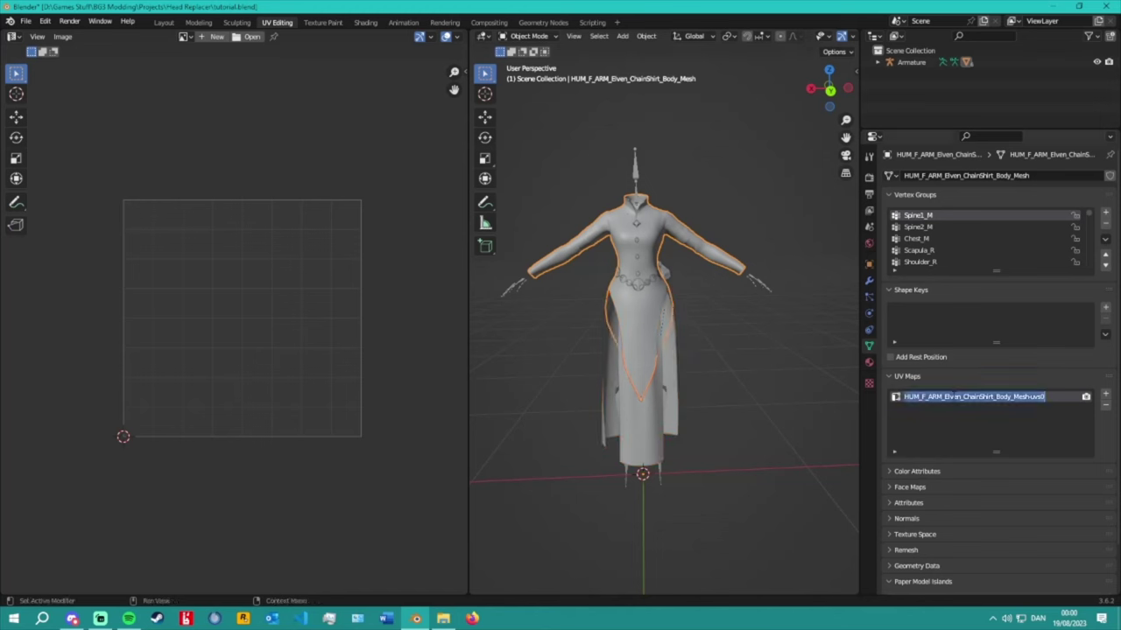
left_click(651, 426)
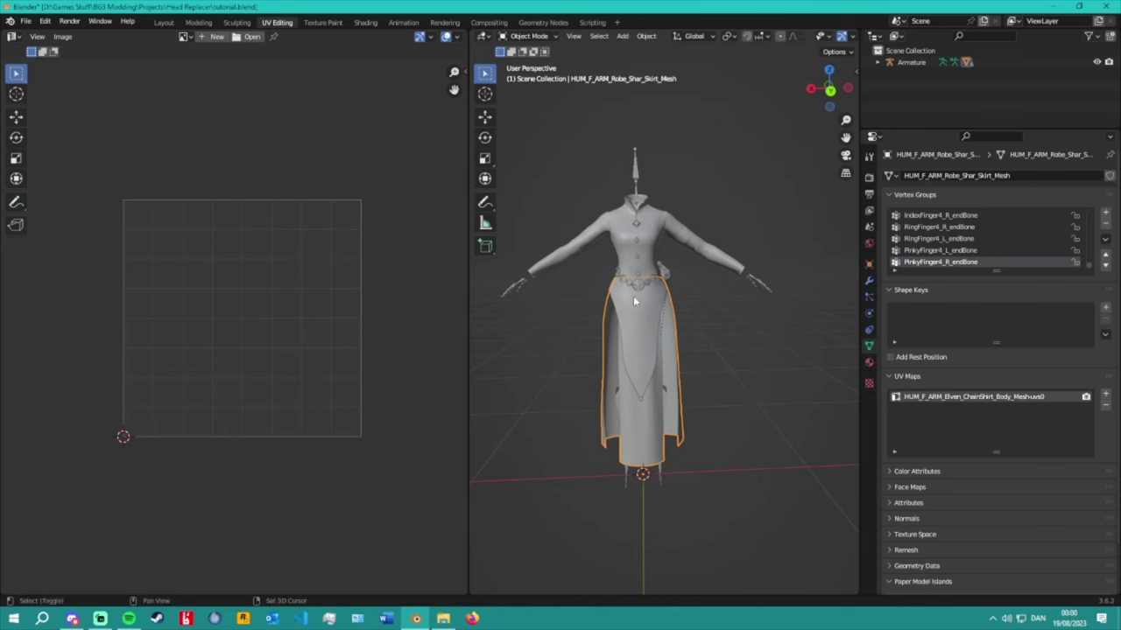
Join the Shar skirt into the chain shirt and select all geometry in Edit Mode to show the combined UV layout.
left_click(656, 326, "shift")
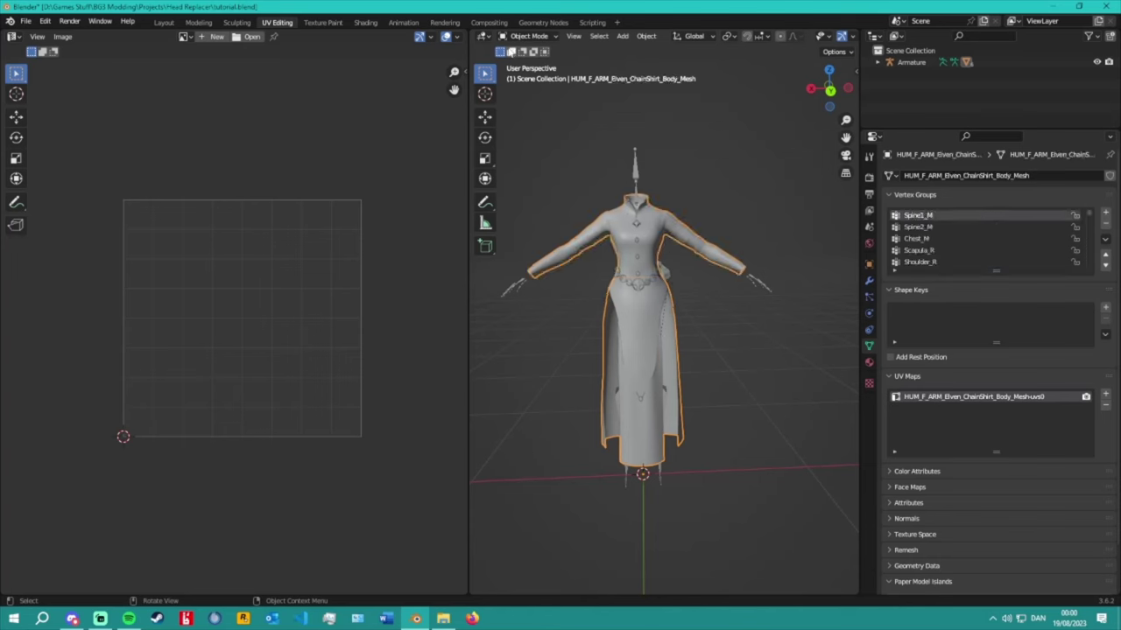
left_click(528, 36)
left_click(528, 65)
key("a")
scroll(263, 306, "down", 3)
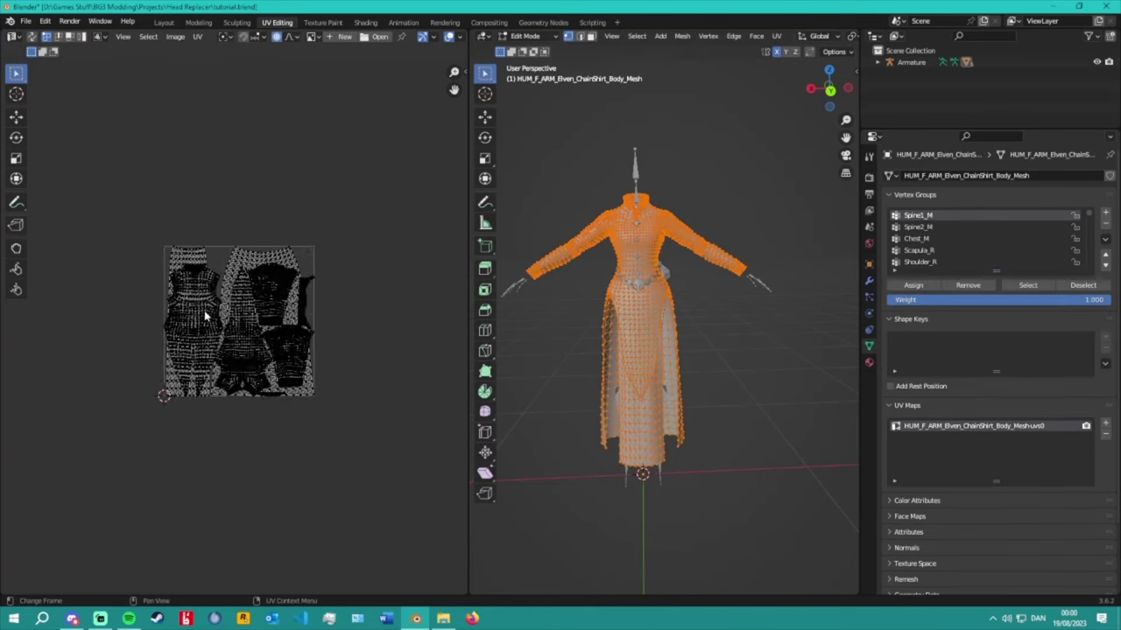
scroll(261, 308, "up", 6)
Add a new material to the joined mesh and return to Object Mode.
left_click(869, 363)
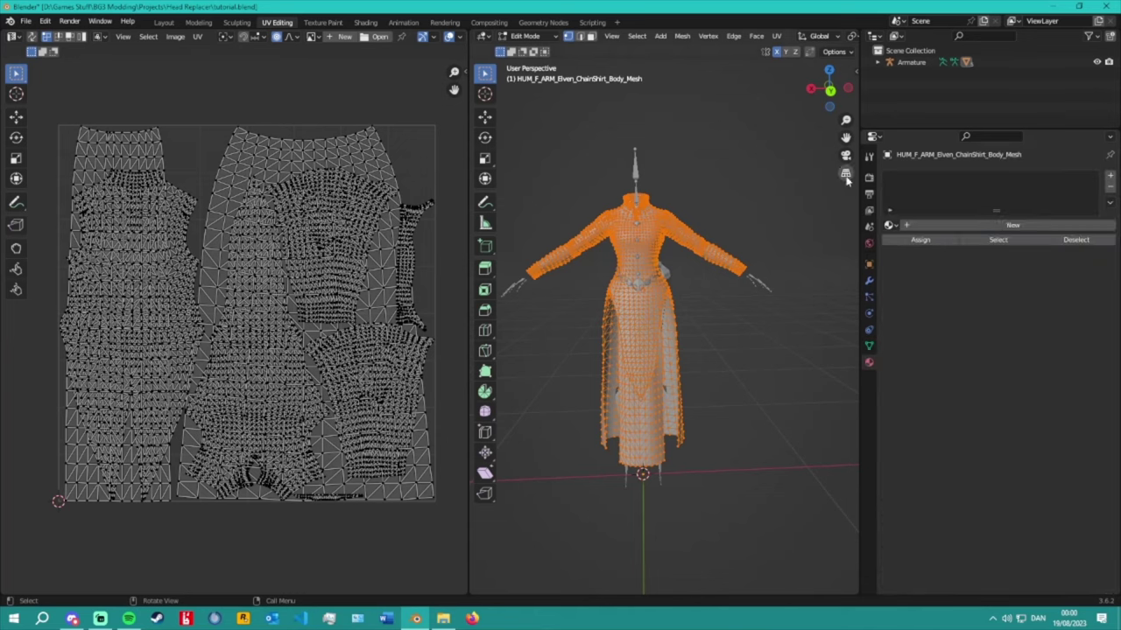
left_click(1007, 226)
left_click(525, 36)
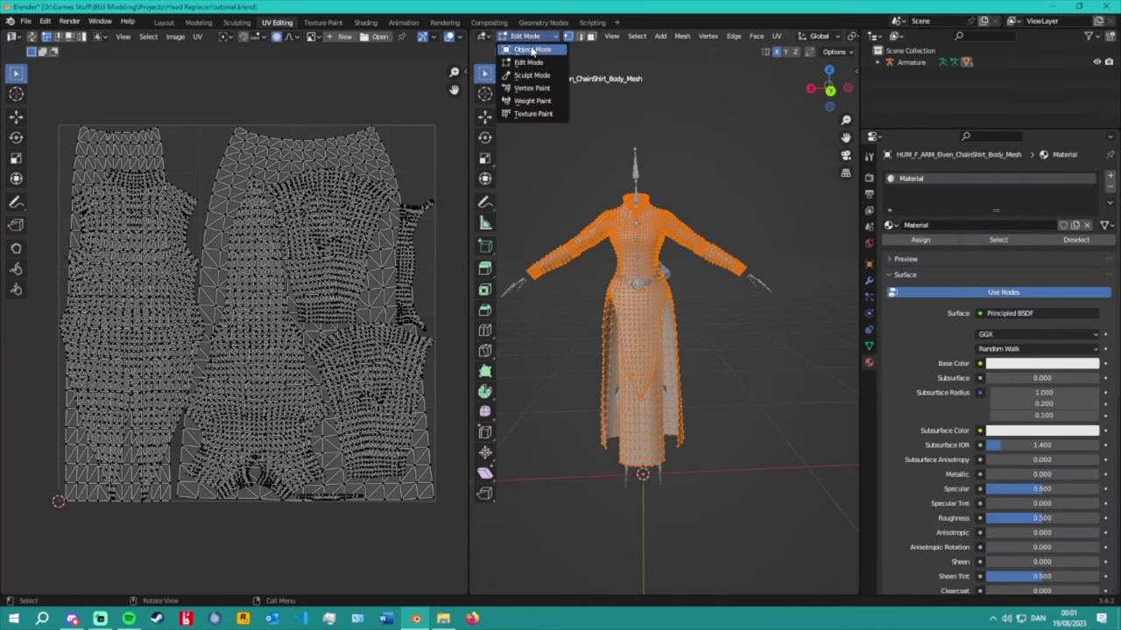
left_click(533, 49)
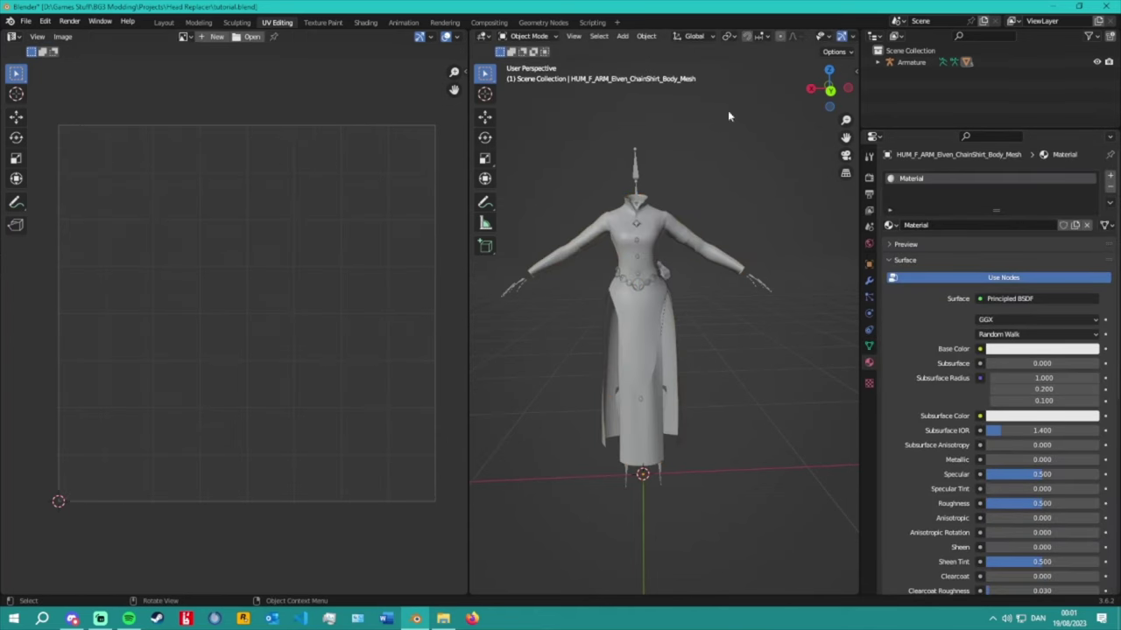
In Edit Mode, clear the selection and select only the linked chain shirt geometry.
key("Tab")
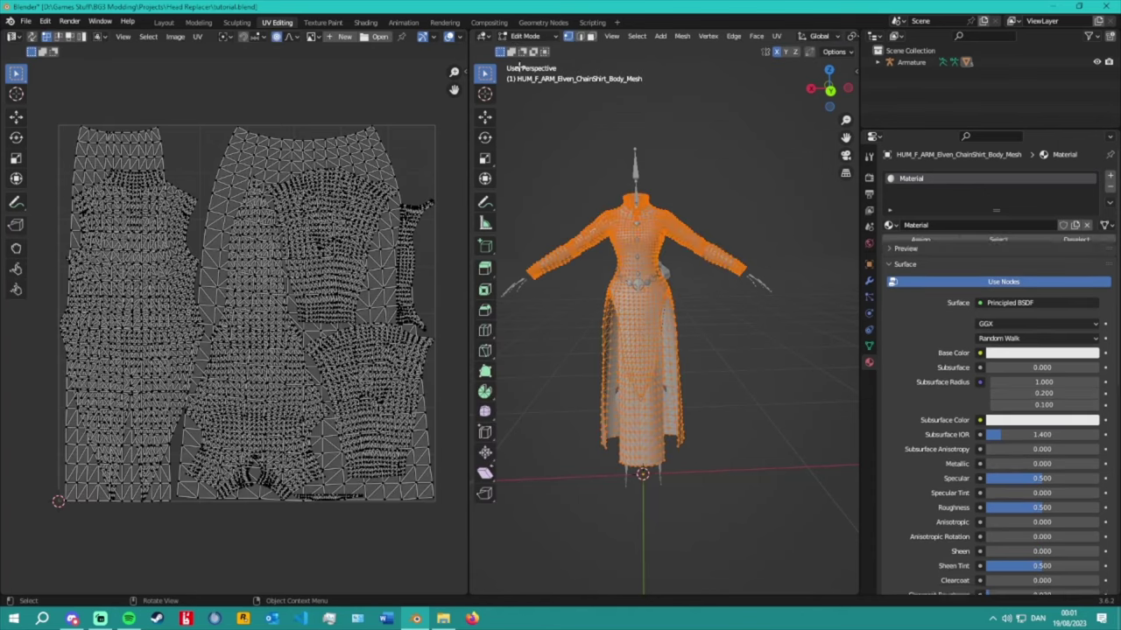
key("alt+a")
scroll(744, 229, "up", 1)
key("l")
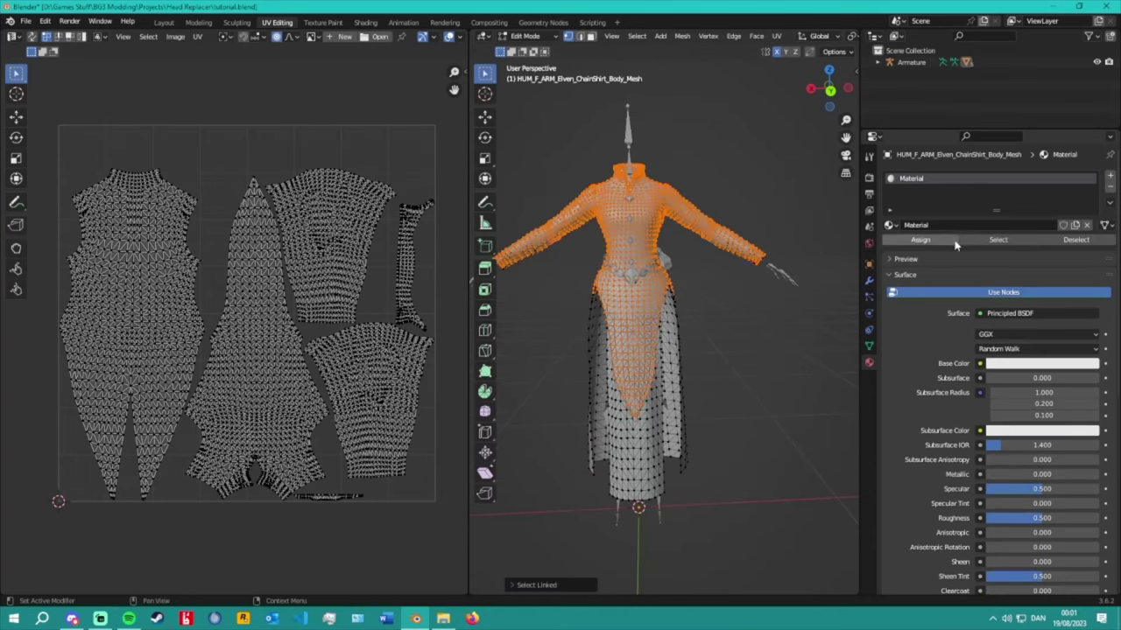
Rename the material to Chain and assign it to the selected chain shirt geometry.
double_click(911, 179)
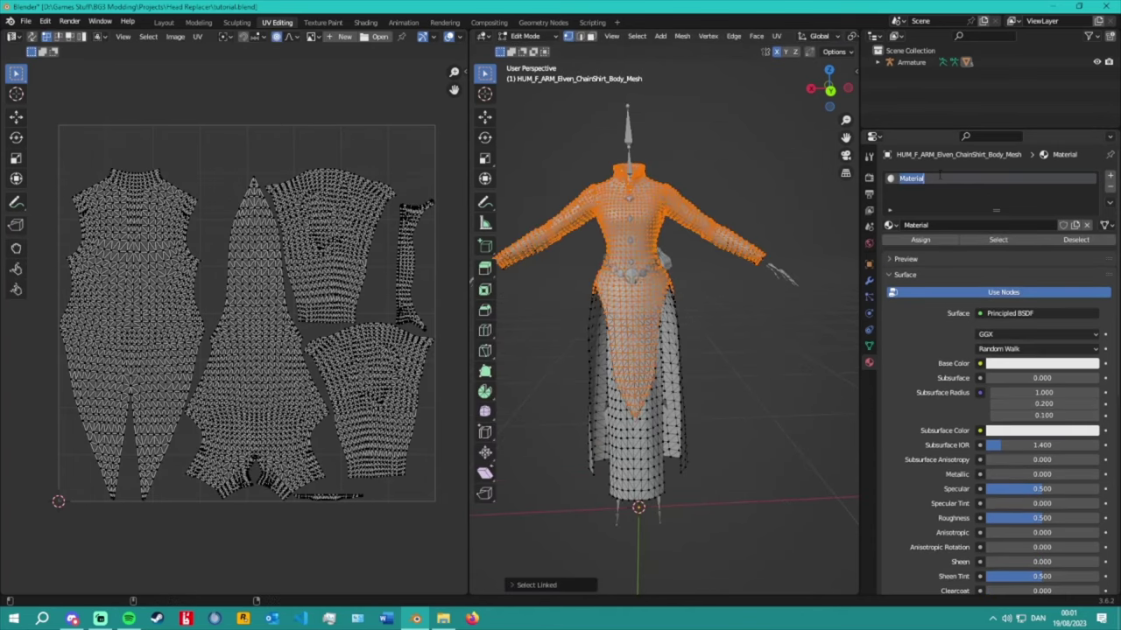
type("Chain")
key("Return")
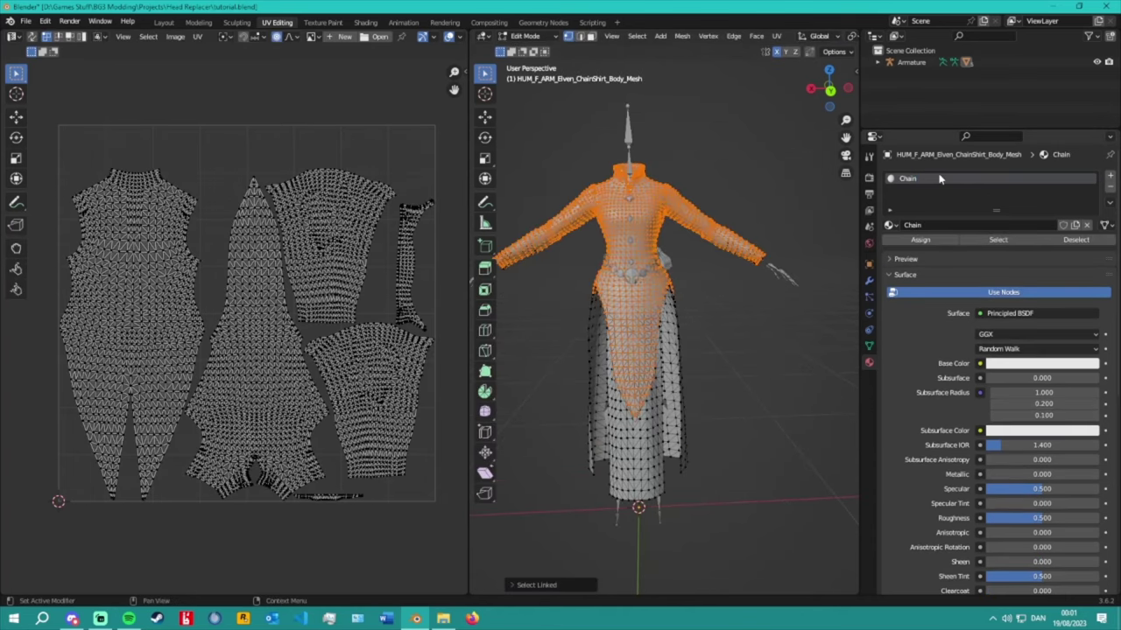
left_click(920, 240)
Cancel the stray move of the chain shirt and turn off proportional editing and X-axis mirroring.
scroll(598, 210, "up", 5)
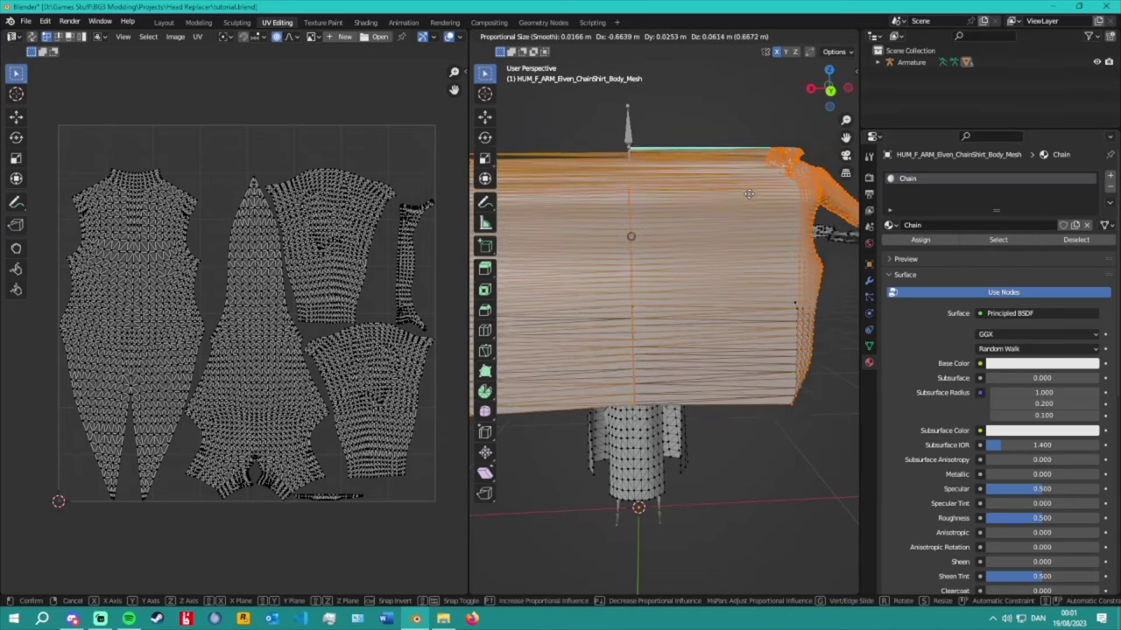
scroll(599, 210, "down", 7)
left_click_drag(861, 81, 1100, 80)
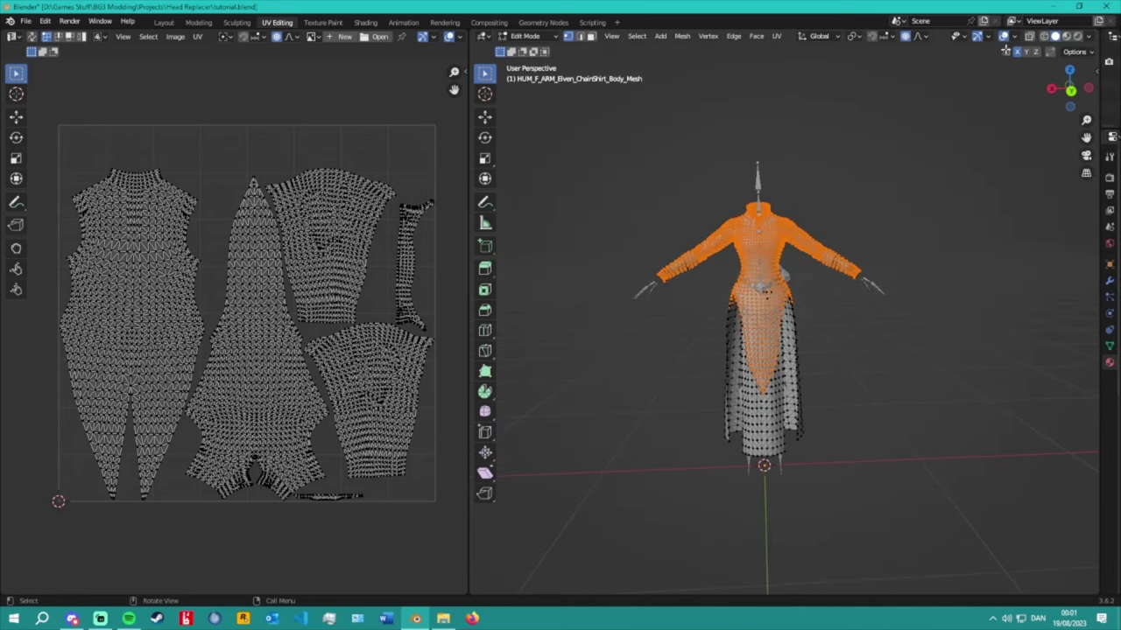
middle_click_drag(746, 221, 683, 207)
middle_click_drag(774, 190, 830, 181)
left_click_drag(1096, 194, 819, 194)
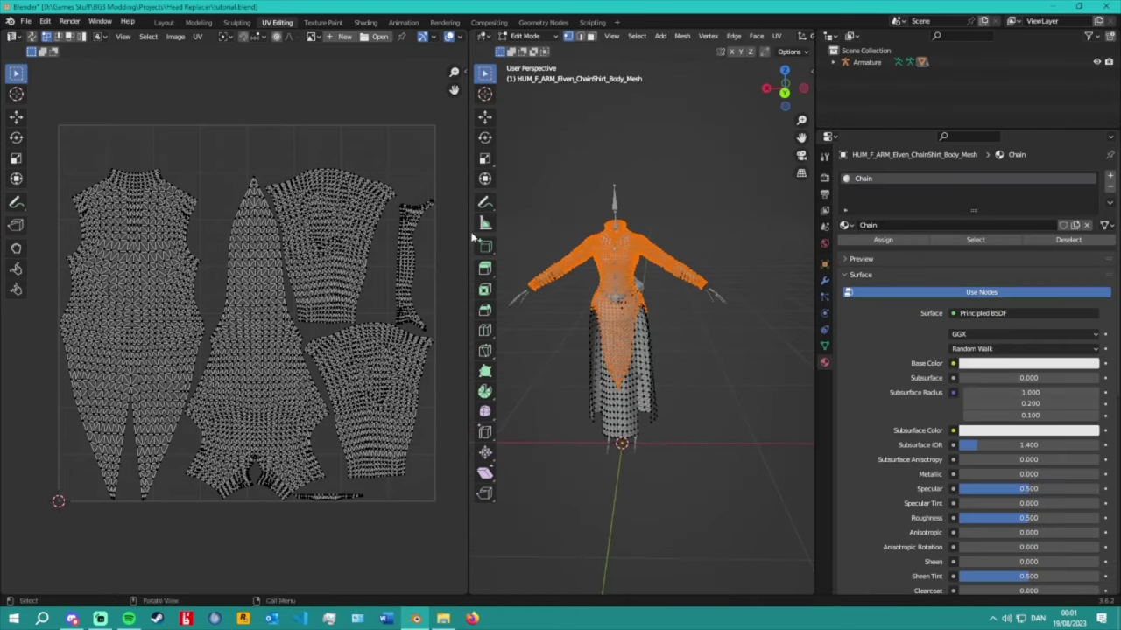
Shrink the UV editor to widen the 3D viewport and show the mesh's object data with its UV maps.
left_click_drag(470, 229, 398, 221)
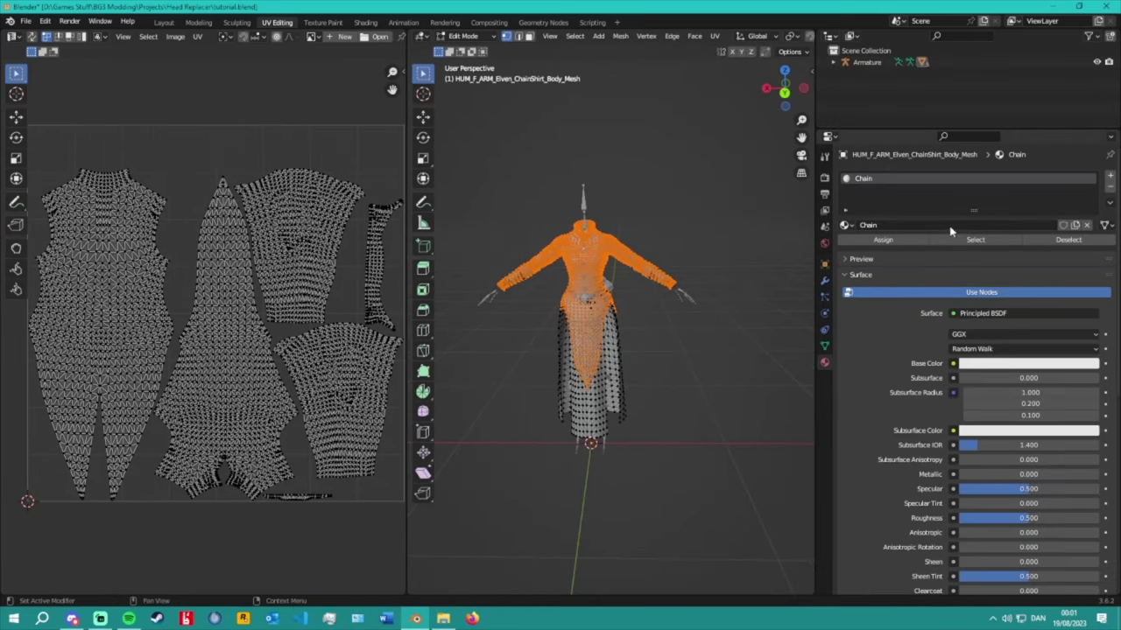
left_click_drag(975, 211, 975, 295)
left_click(823, 346)
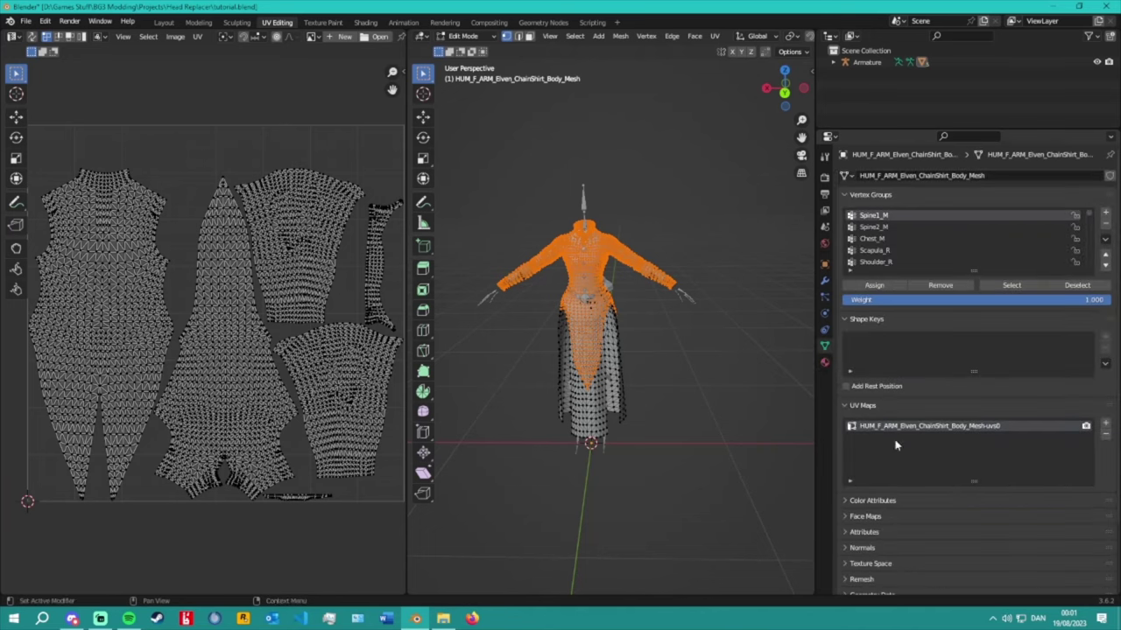
Add the linked outer skirt panels to the selection to show their UV islands alongside the chain shirt's.
scroll(574, 382, "up", 3)
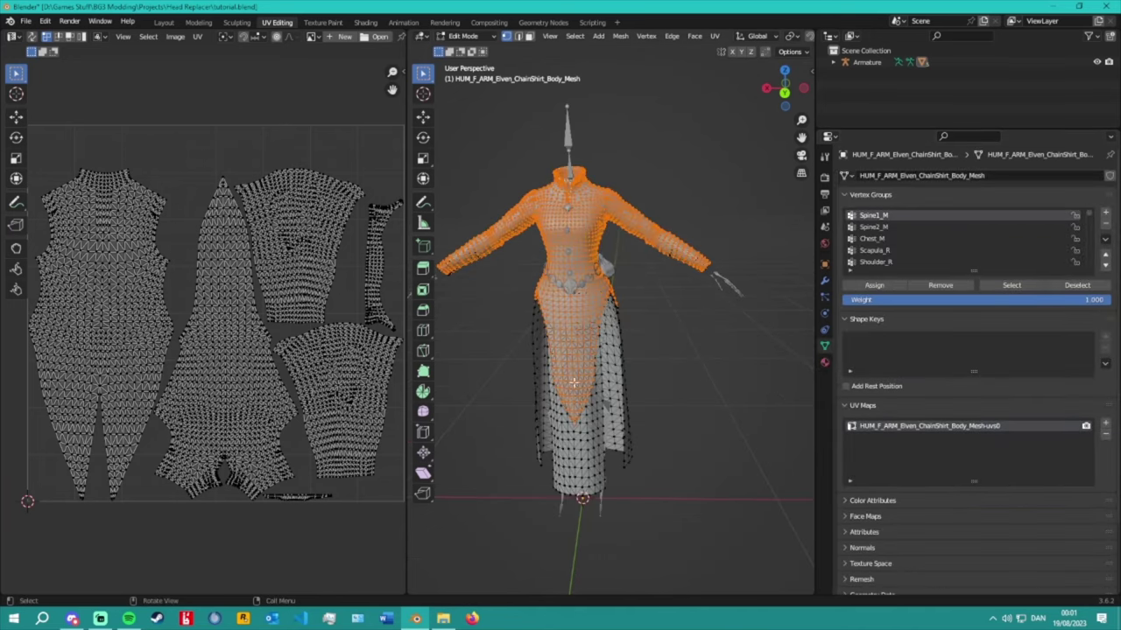
key("ctrl+l")
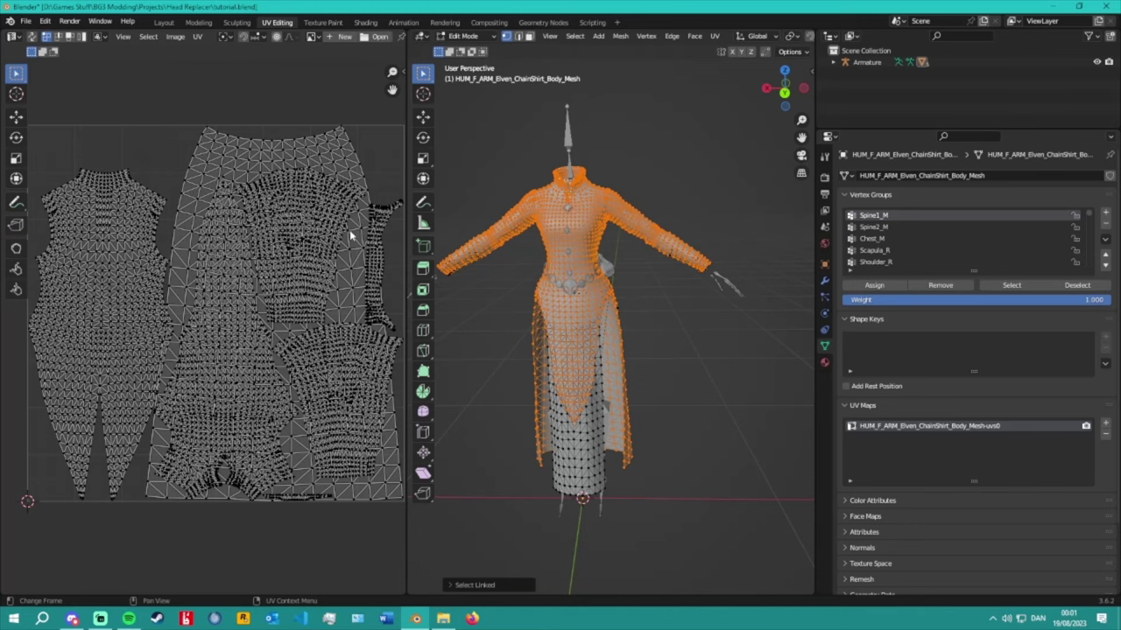
scroll(338, 169, "down", 3)
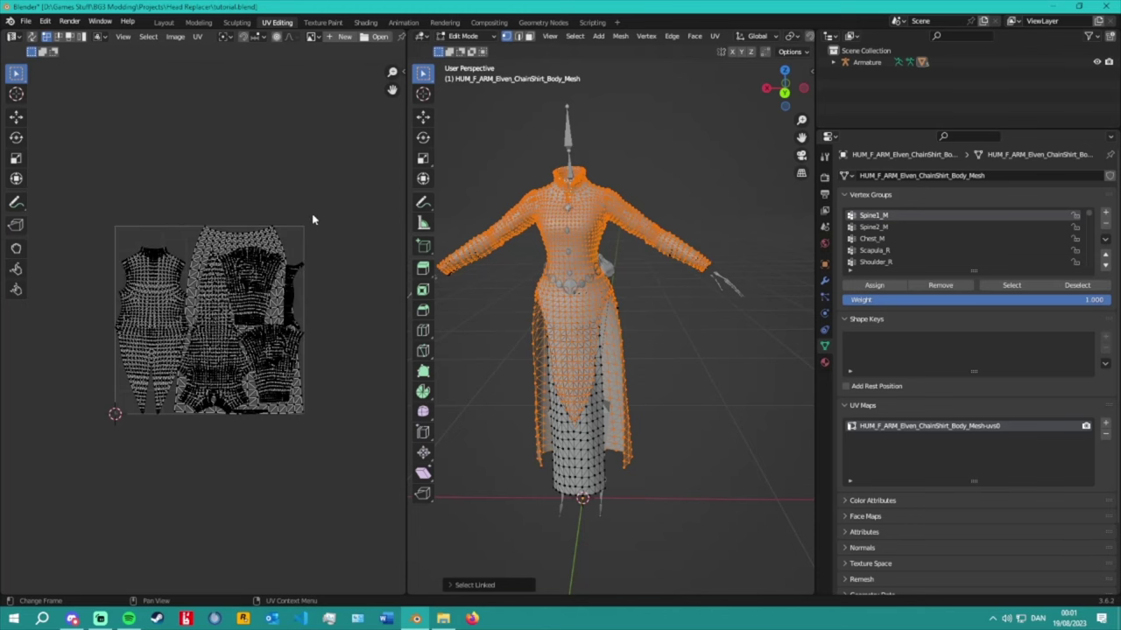
Undo adding the skirt panels to the selection and select all of the chain shirt's UV islands, leaving their scale unchanged.
key("ctrl+z")
scroll(426, 392, "up", 2)
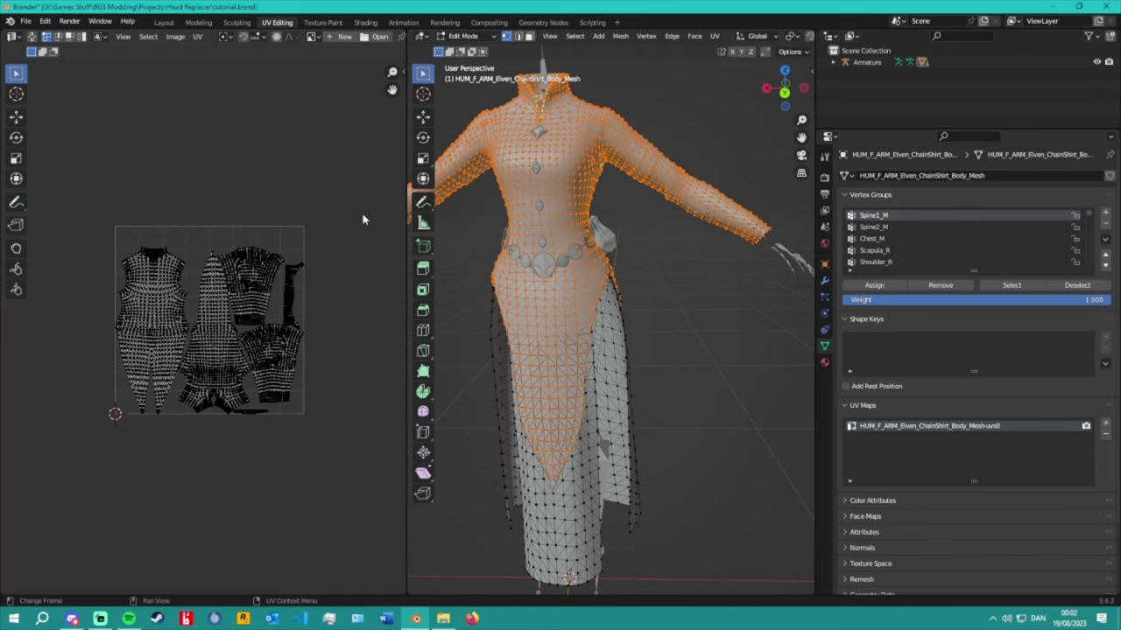
left_click_drag(364, 187, 59, 528)
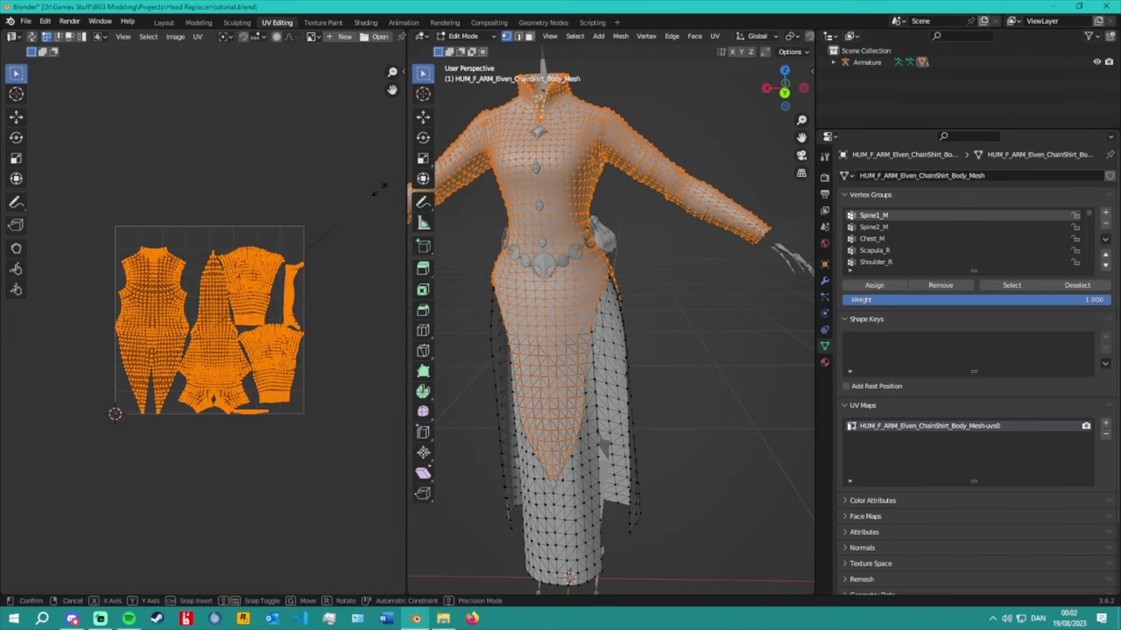
key("s")
right_click(259, 311)
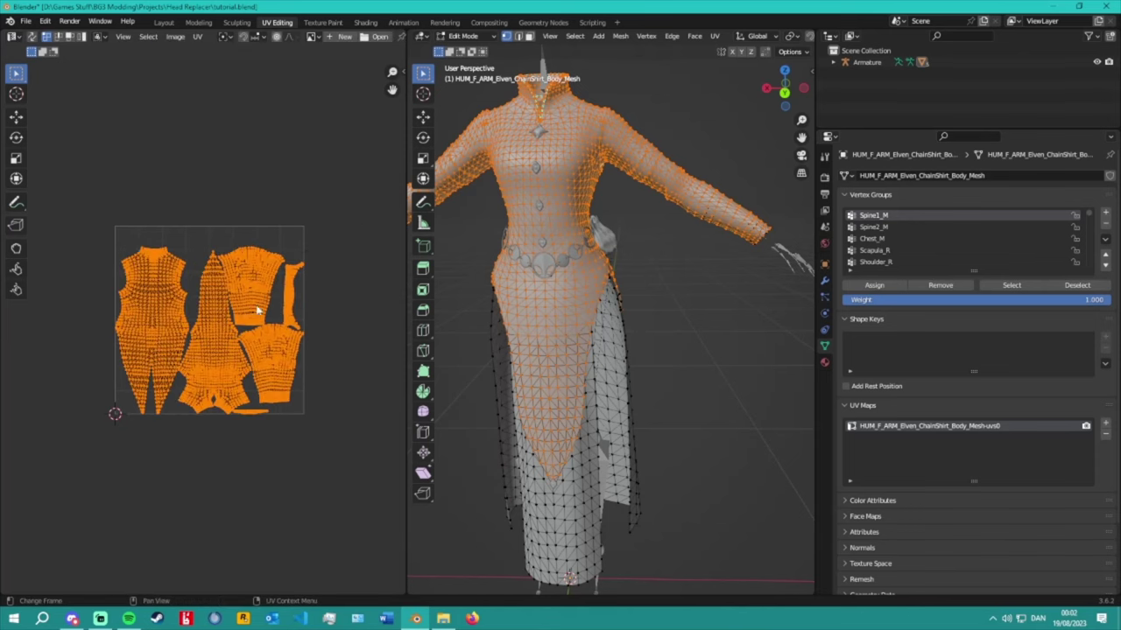
Show the mesh's material slots, invert the geometry selection to the skirt panels, and inspect it from the side.
scroll(688, 307, "down", 2)
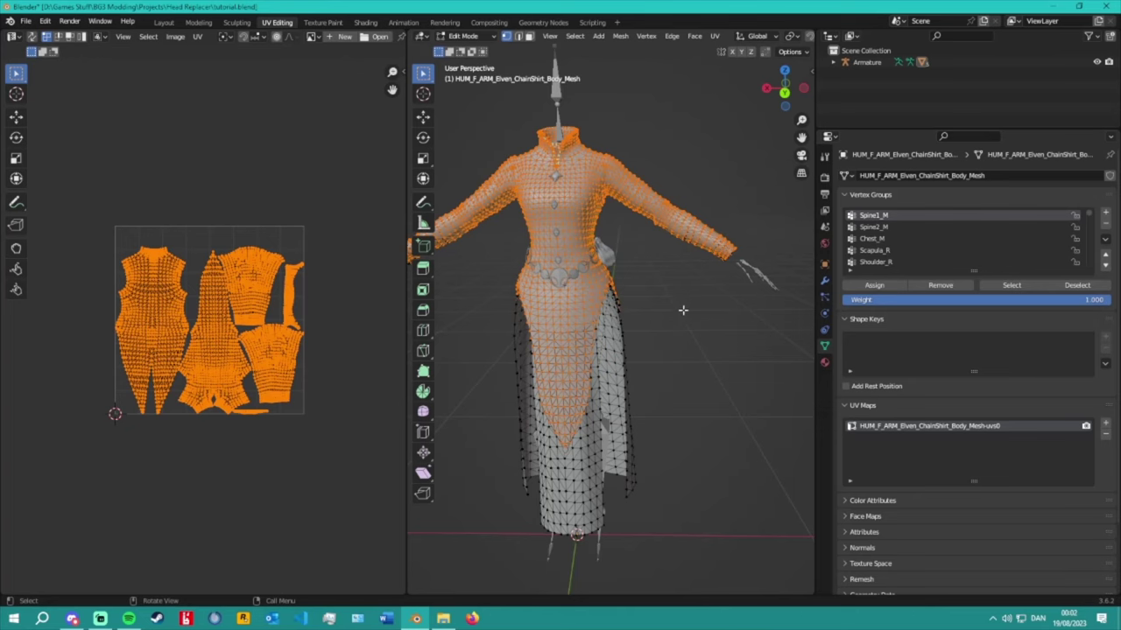
mouse_move(683, 310)
middle_mouse_down()
mouse_move(686, 295)
mouse_move(699, 297)
middle_mouse_up()
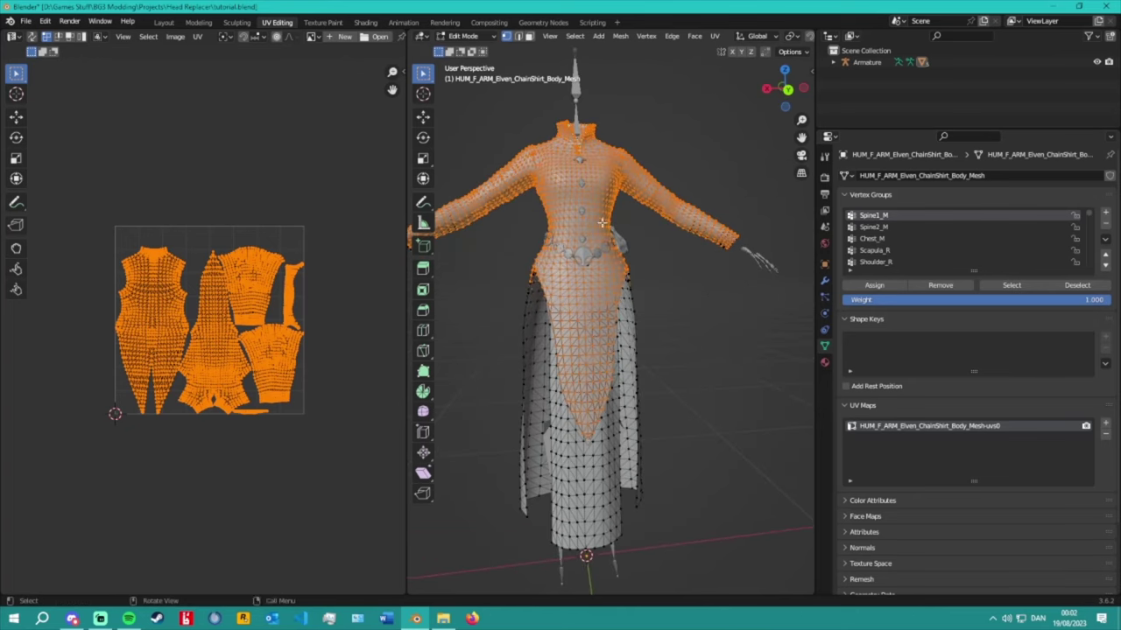
scroll(602, 222, "down", 1)
left_click(823, 362)
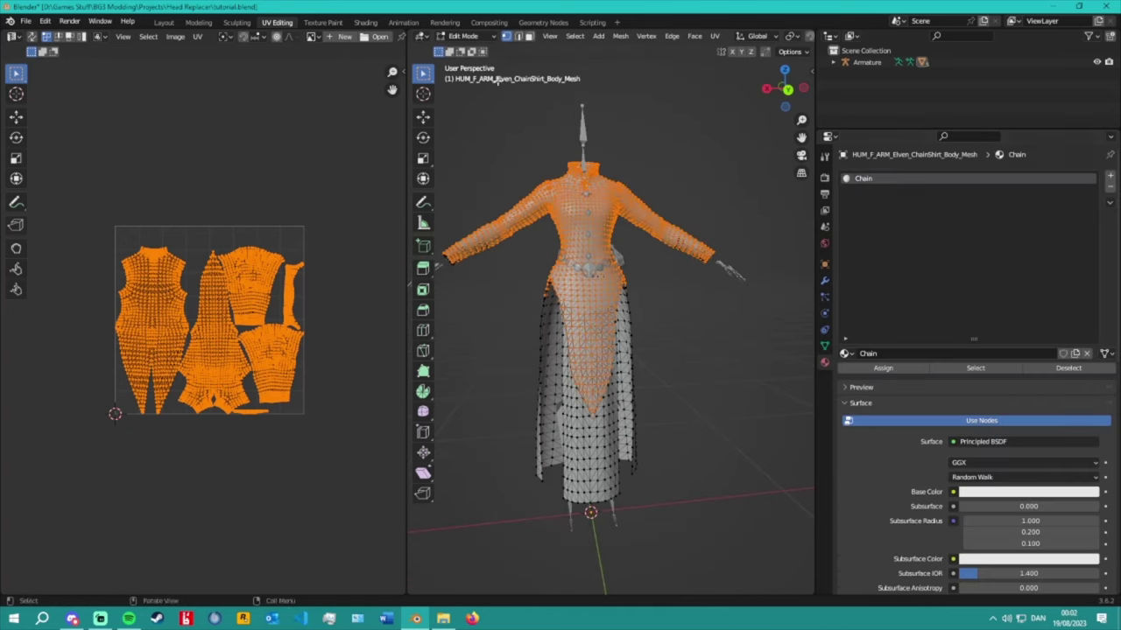
left_click(480, 36)
left_click(574, 36)
left_click(585, 75)
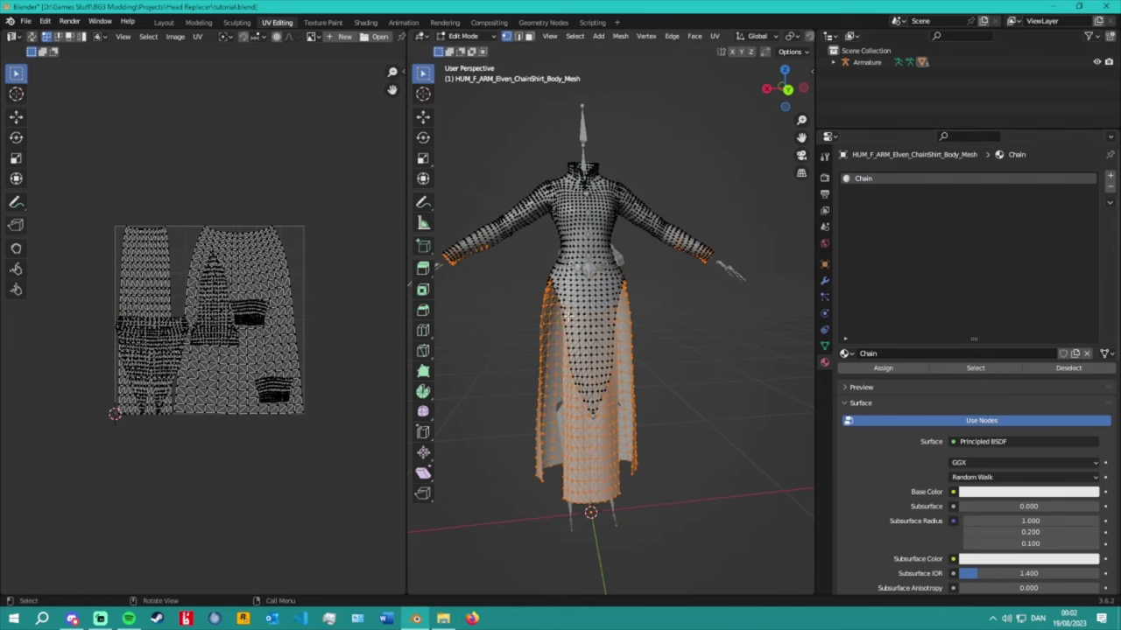
scroll(465, 342, "up", 3)
middle_click_drag(465, 342, 513, 318)
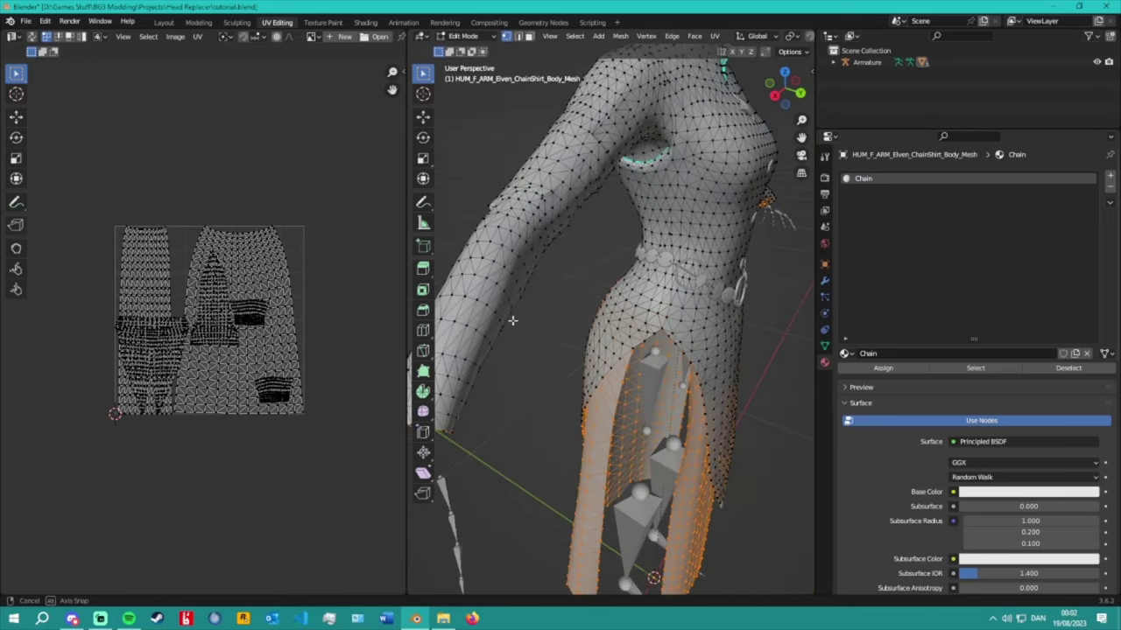
scroll(472, 329, "down", 4)
scroll(392, 332, "down", 1)
scroll(486, 333, "down", 2)
middle_click_drag(702, 240, 639, 212)
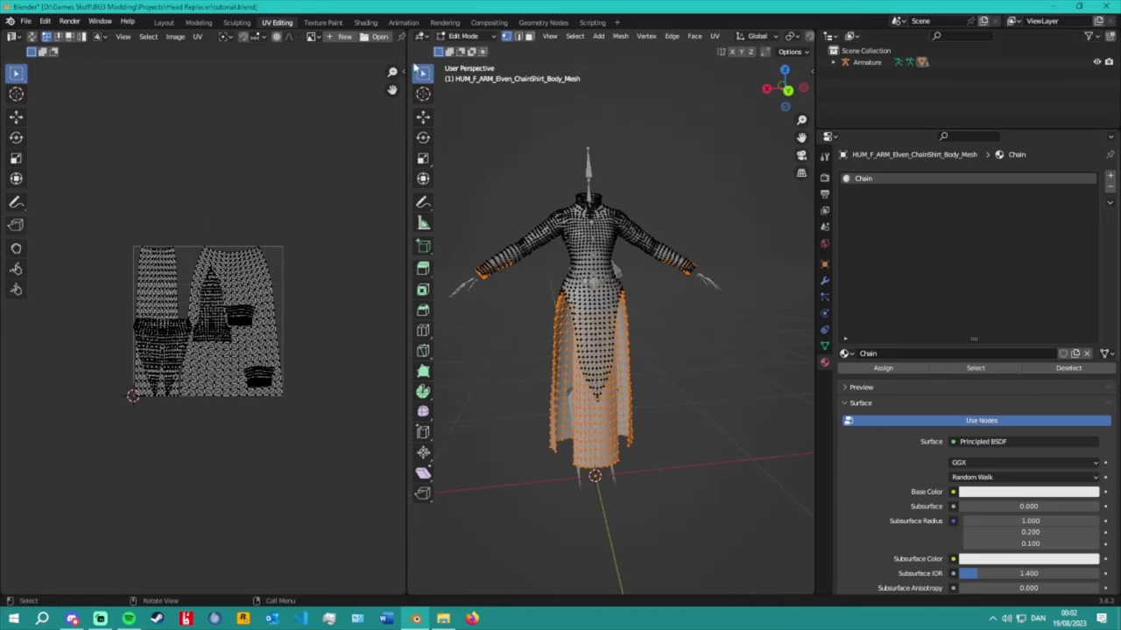
Return to Object Mode, remove the Chain material slot from the chain shirt mesh, and show its object data.
left_click(466, 37)
left_click(698, 141)
left_click(462, 36)
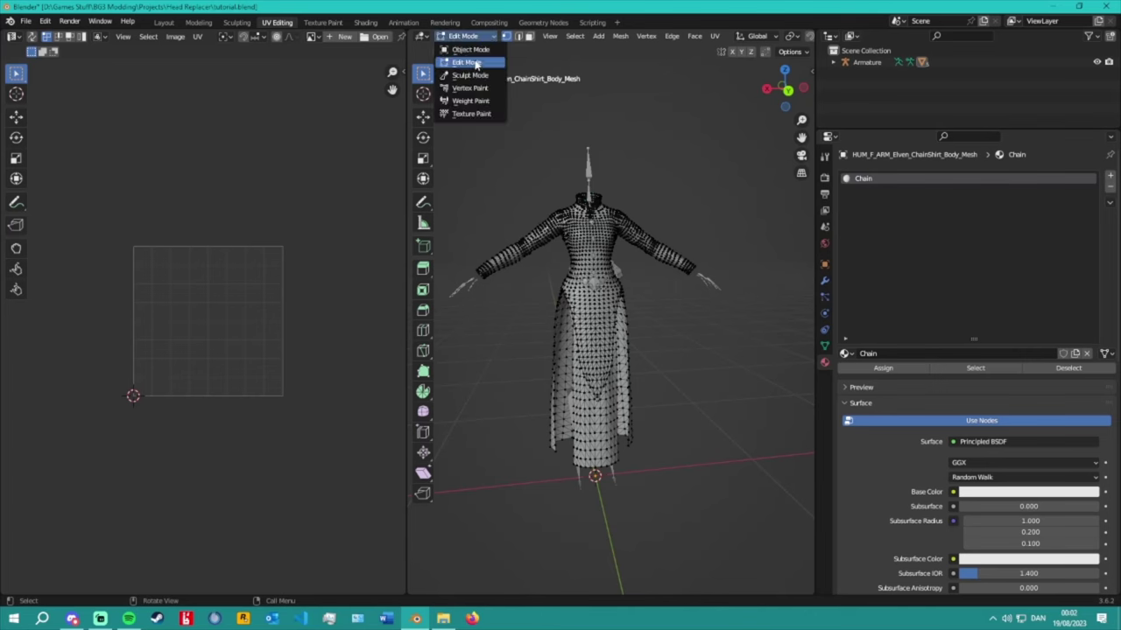
left_click(473, 46)
left_click(1109, 187)
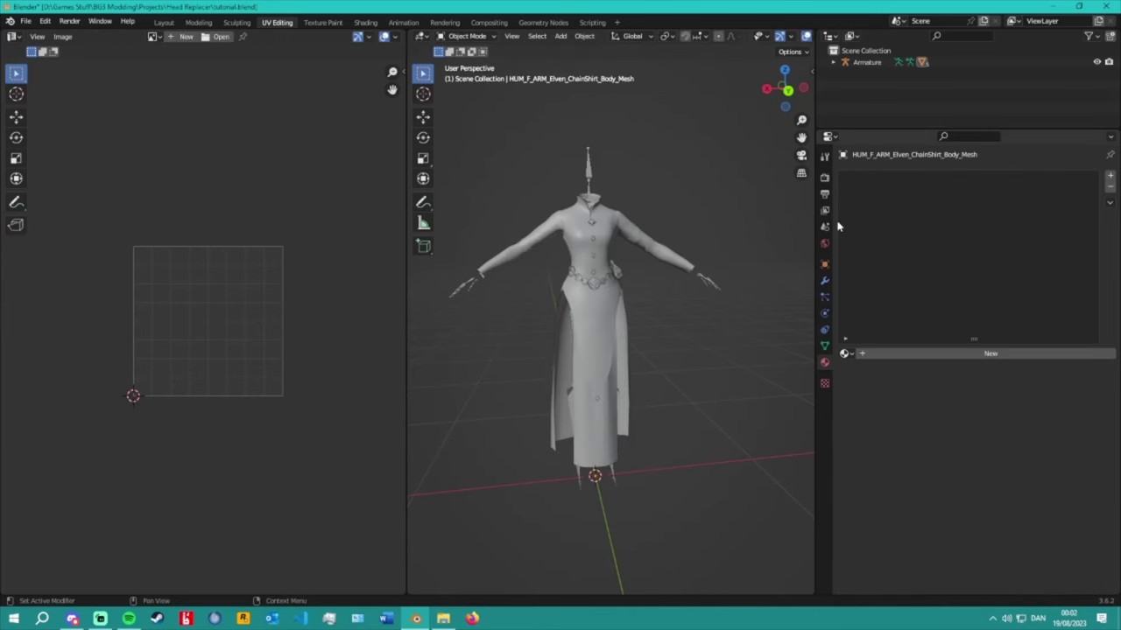
left_click(824, 346)
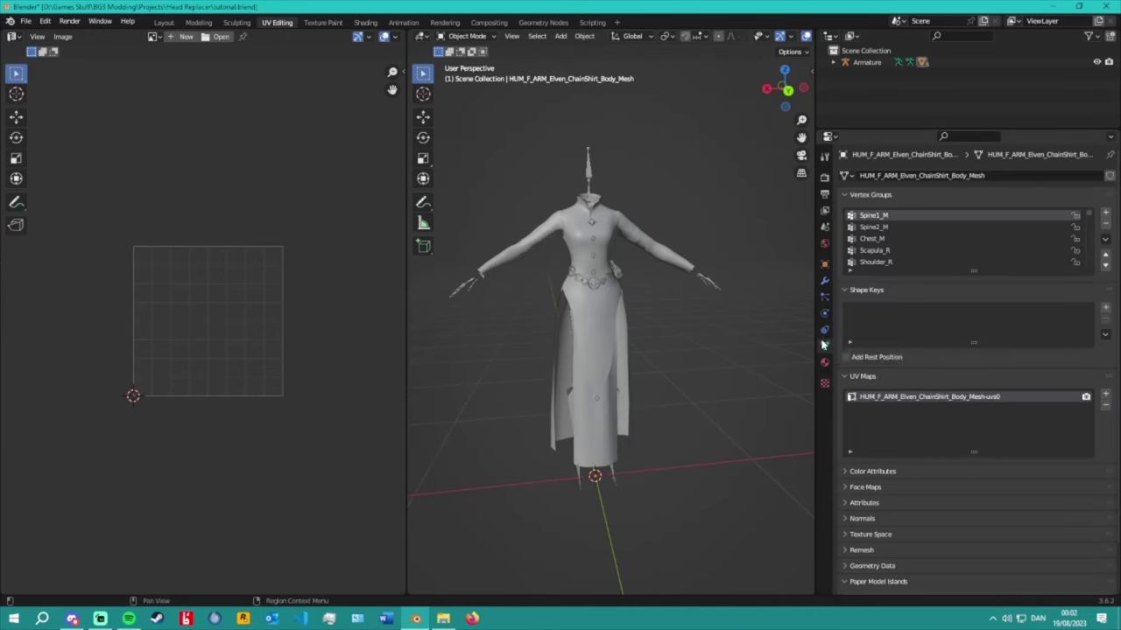
Switch to the Modeling workspace and set the armature to Object Mode.
middle_click_drag(709, 302, 706, 274)
left_click(706, 274)
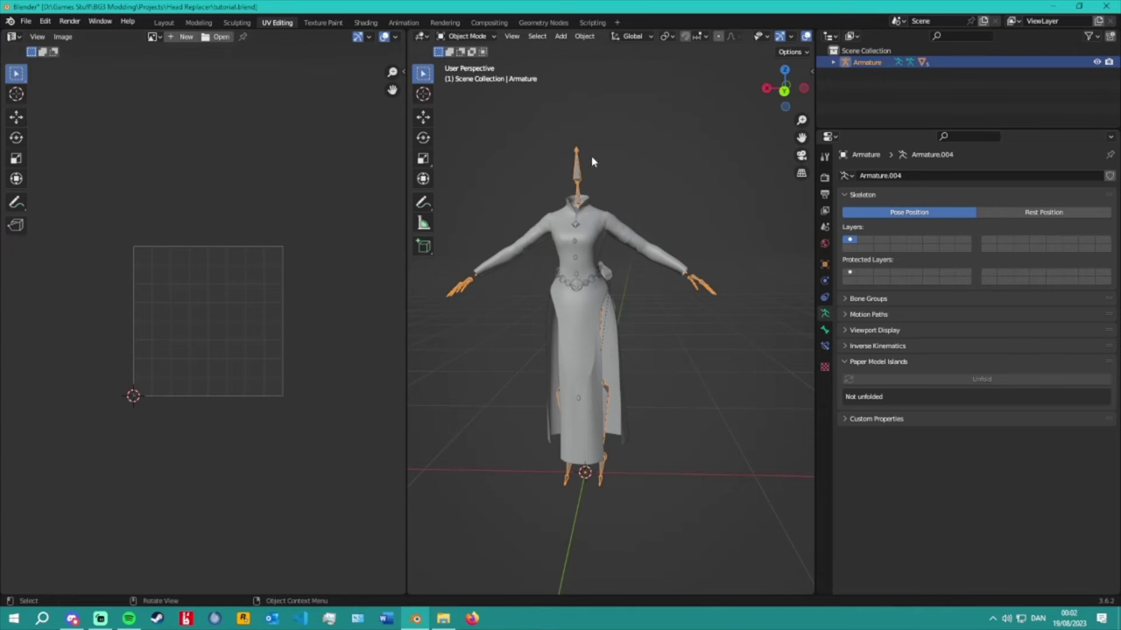
left_click(676, 169)
left_click(164, 22)
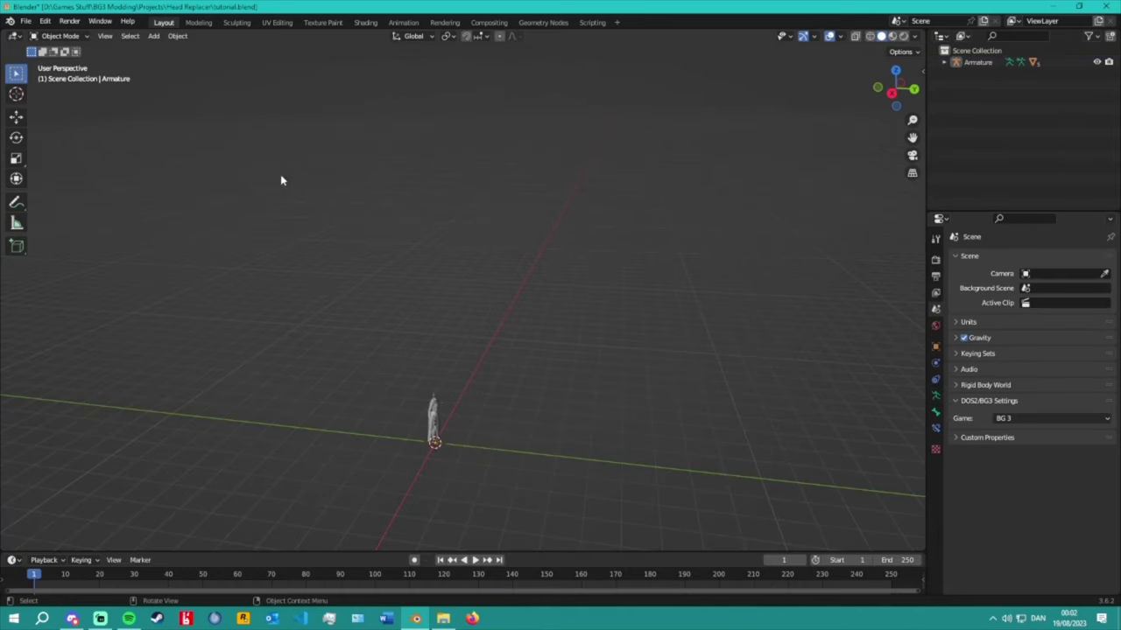
left_click(198, 22)
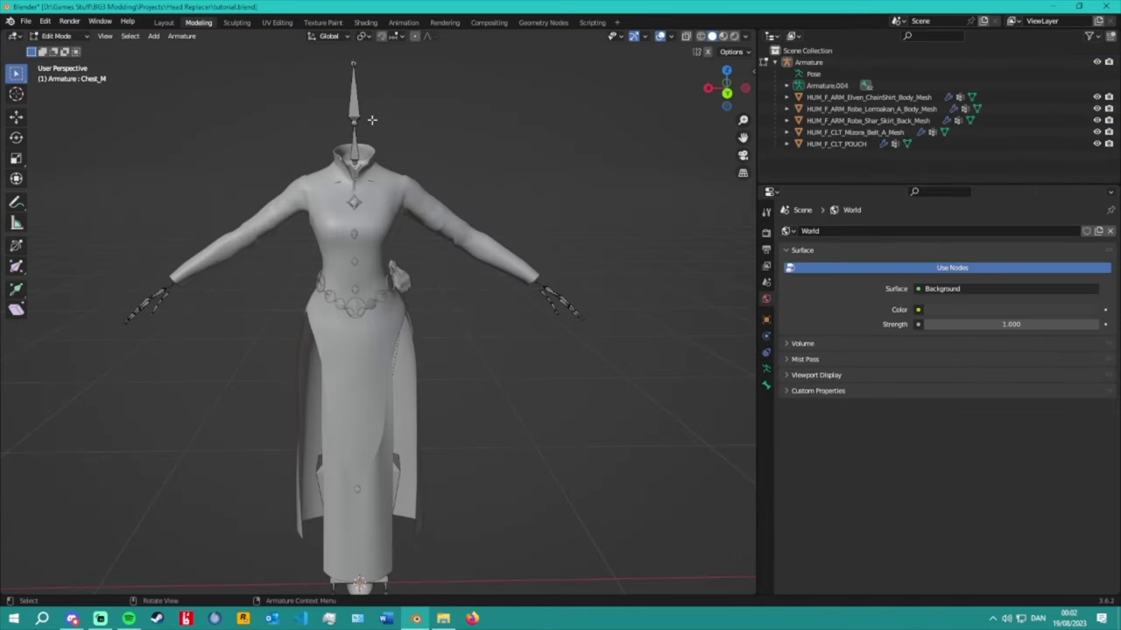
left_click(57, 35)
left_click(52, 48)
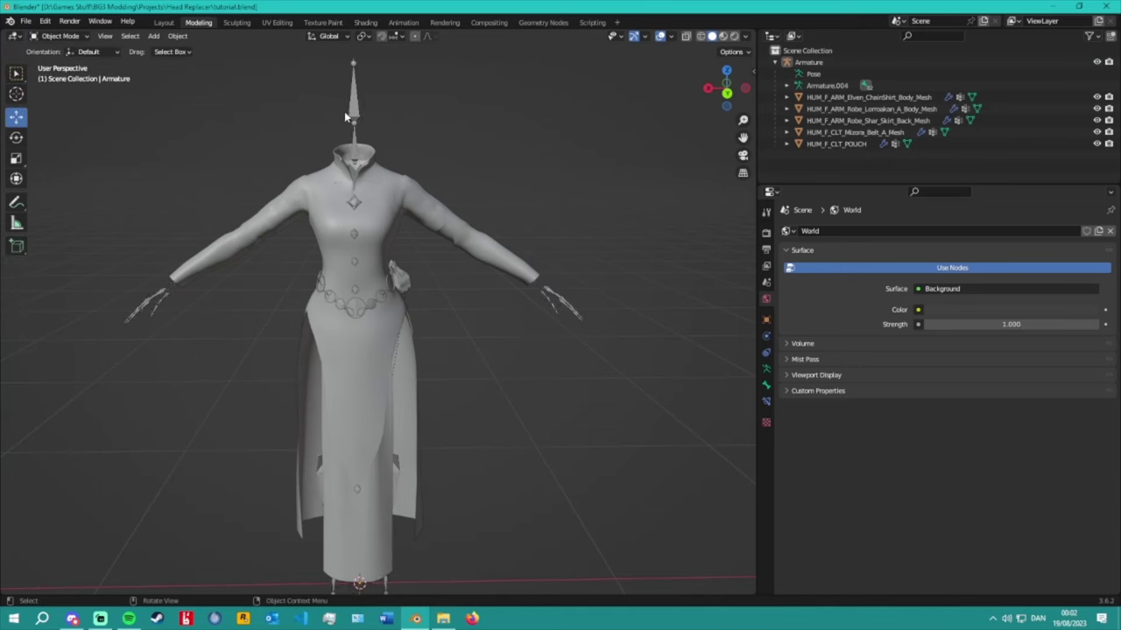
Select the armature and switch it to Pose Mode.
left_click(344, 112)
middle_click_drag(197, 88, 265, 91)
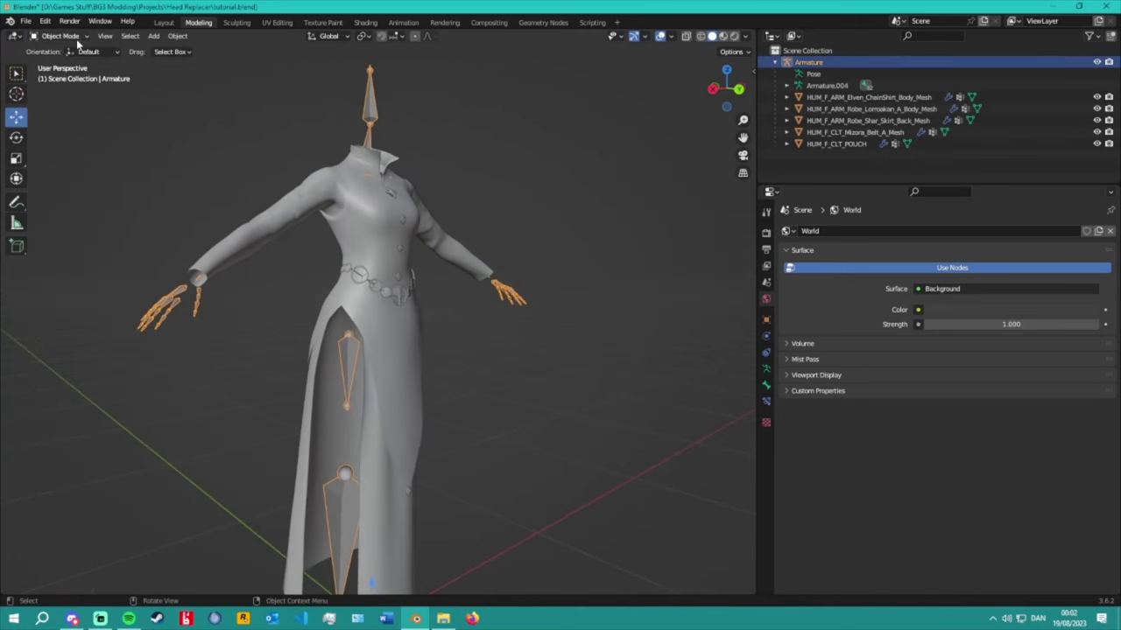
left_click(68, 37)
left_click(63, 73)
Try a free trackball rotation of the Hip_R_Twist_01 bone to test the skirt's deformation and undo it.
left_click(351, 347)
left_click_drag(372, 309, 404, 320)
left_click(396, 351)
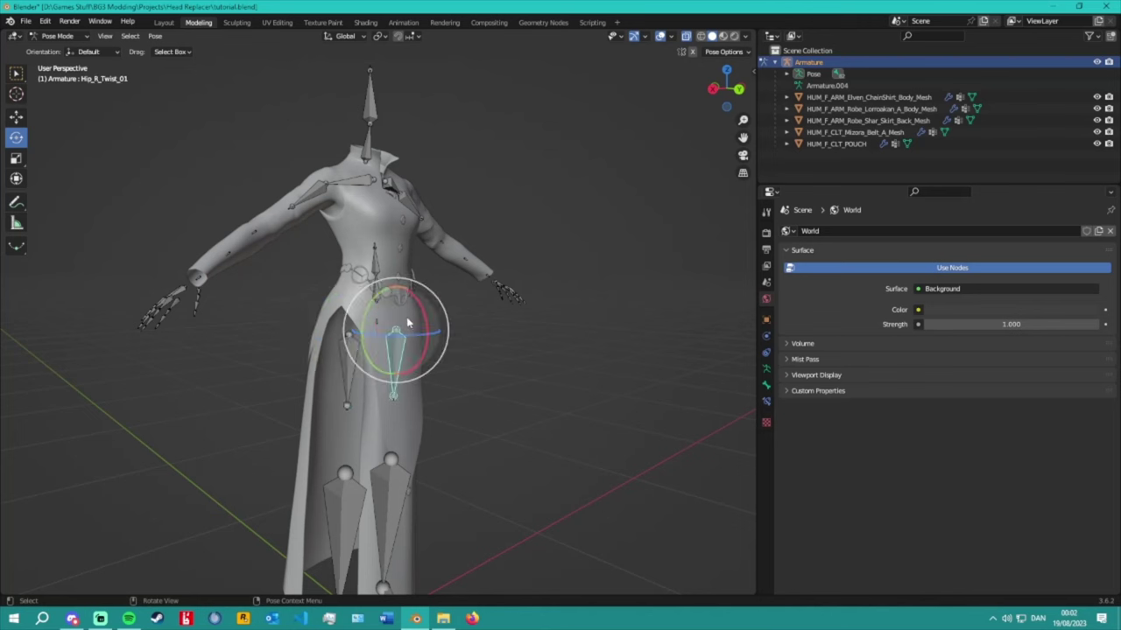
key("r")
key("r")
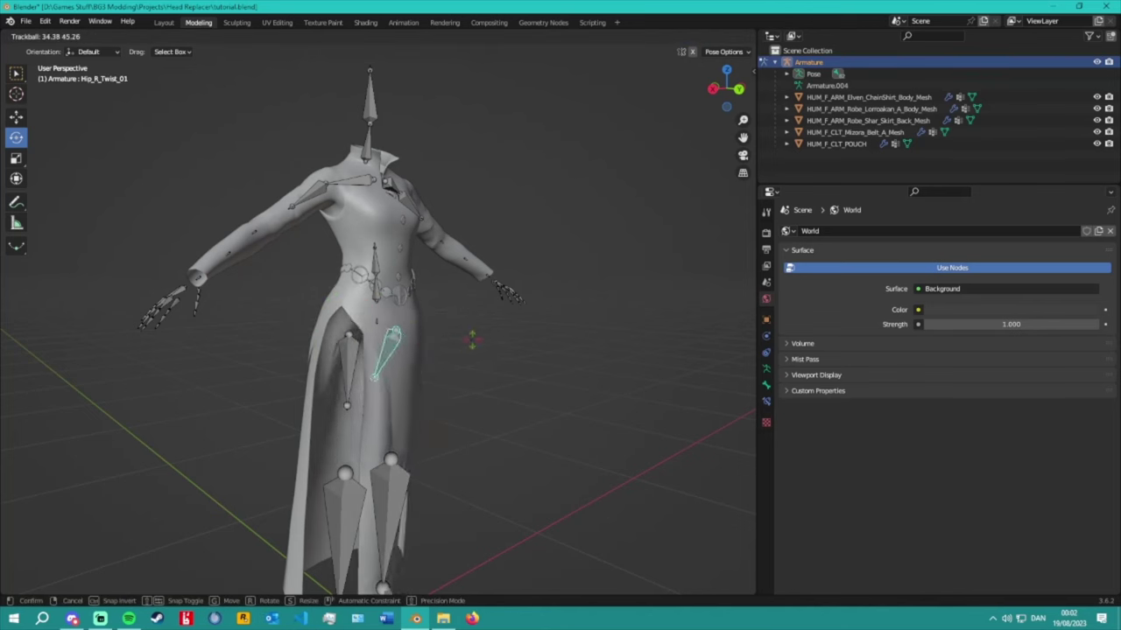
left_click_drag(375, 317, 387, 319)
key("ctrl+z")
key("ctrl+z")
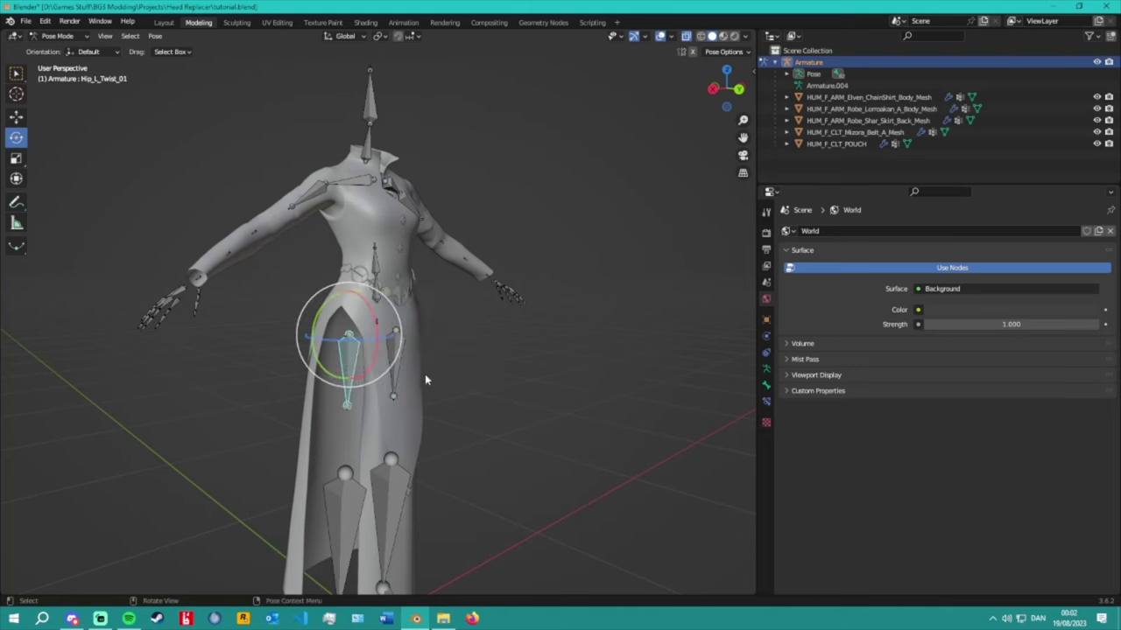
Test the skirt's deformation by rotating the Hip_L bone about the global Y axis, and undo the rotation.
middle_click_drag(425, 376, 398, 368)
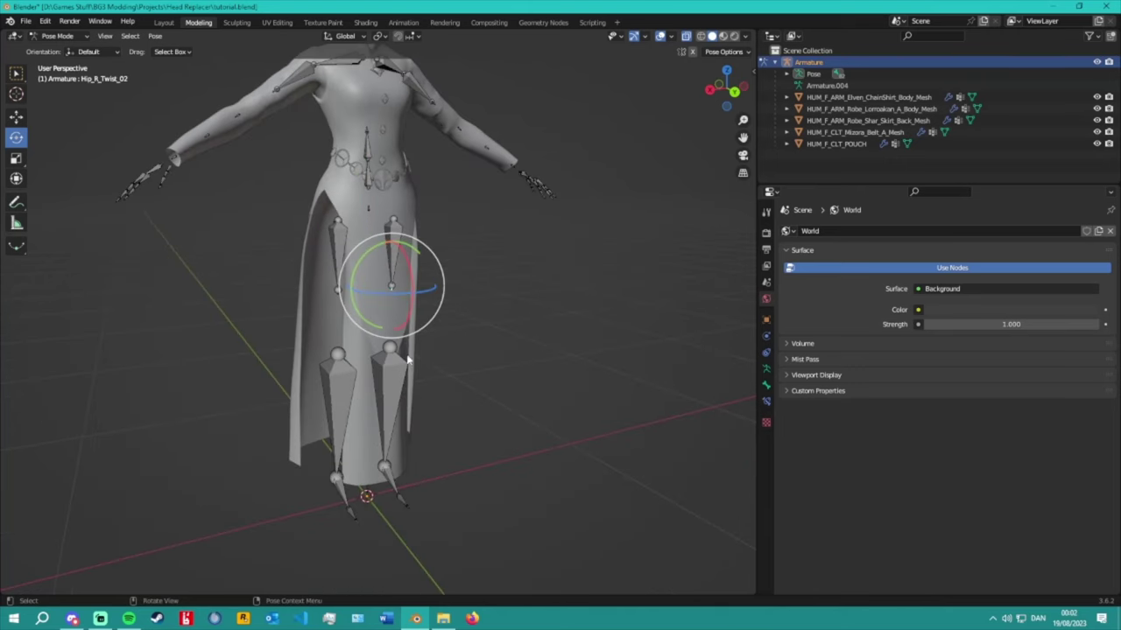
left_click(387, 407)
left_click(351, 216)
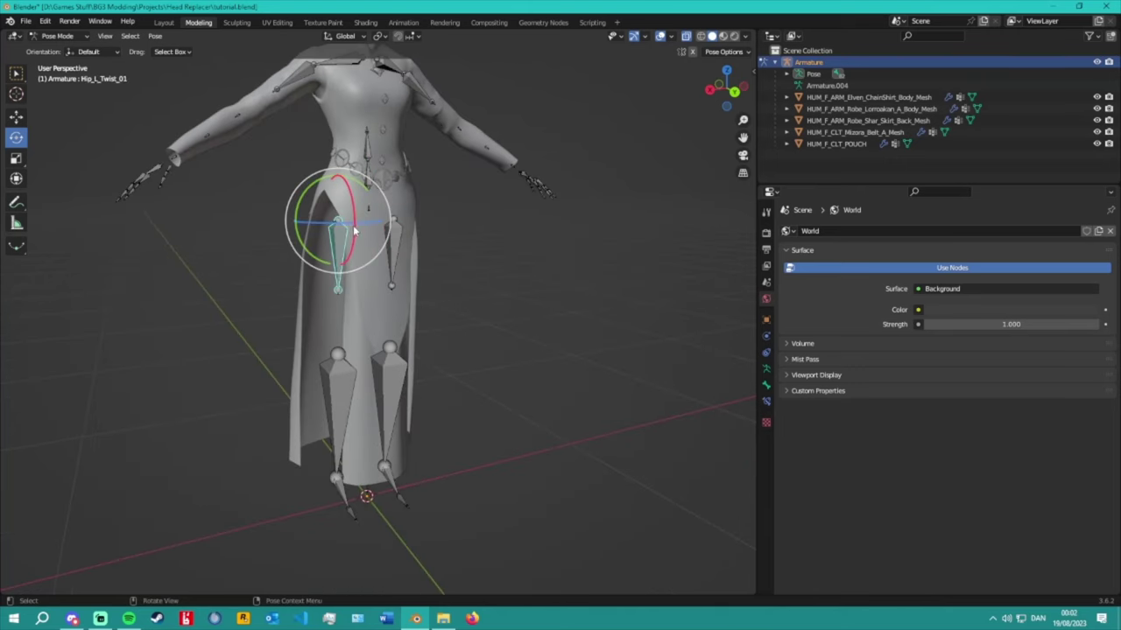
left_click(324, 201)
key("r")
key("y")
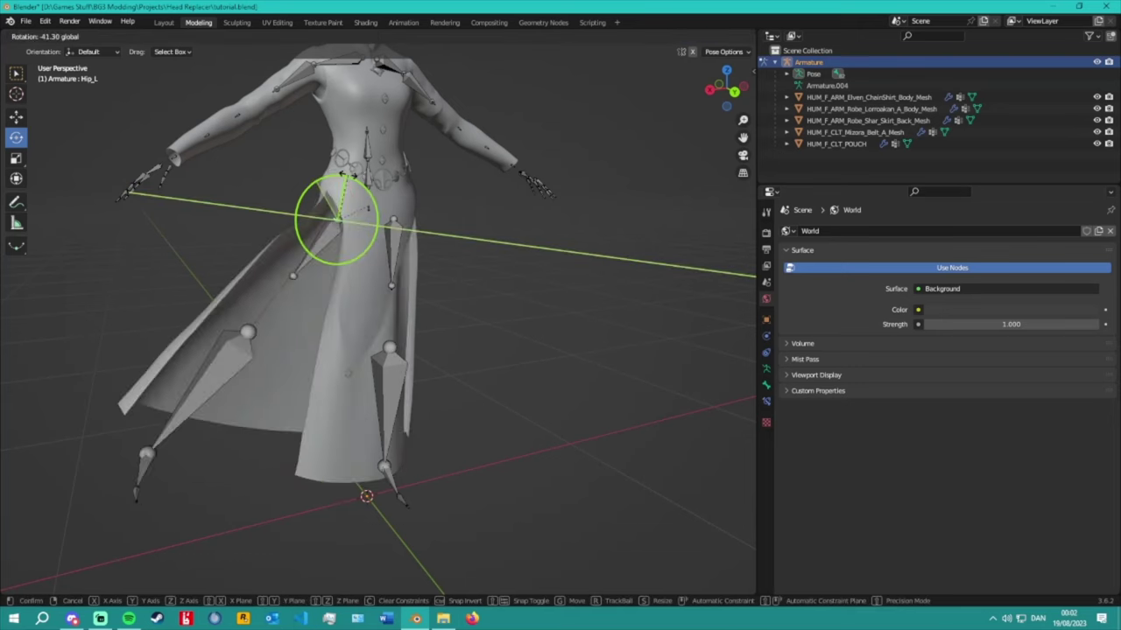
left_click(357, 326)
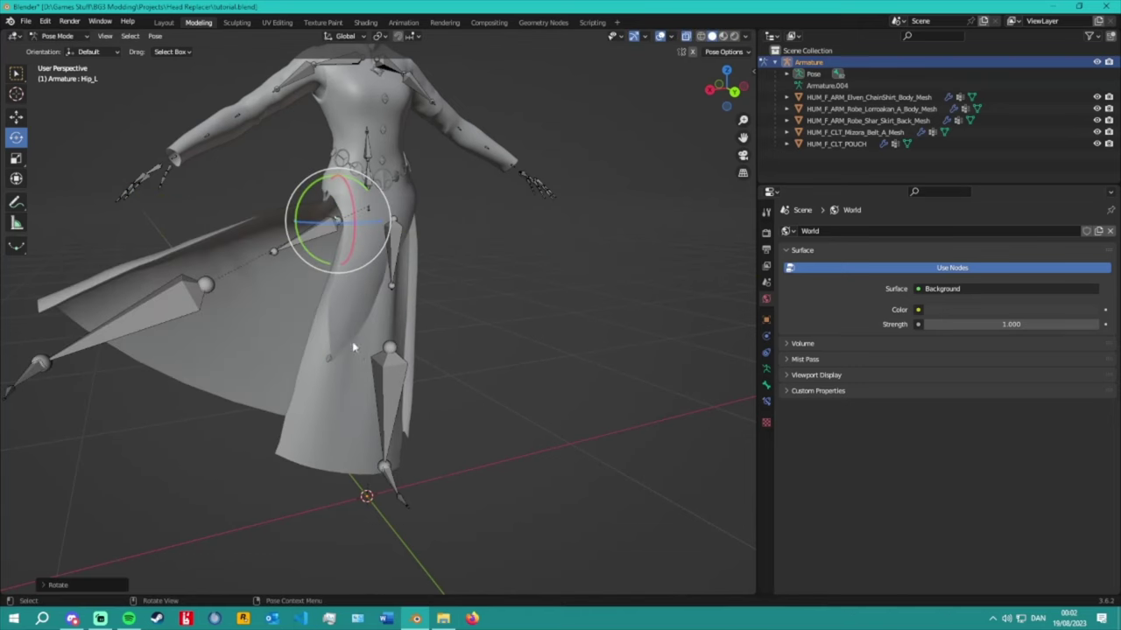
key("ctrl+z")
Test the skirt's deformation by rotating the Hip_R bone about the global X axis, and undo the rotation.
middle_click_drag(408, 317, 296, 289)
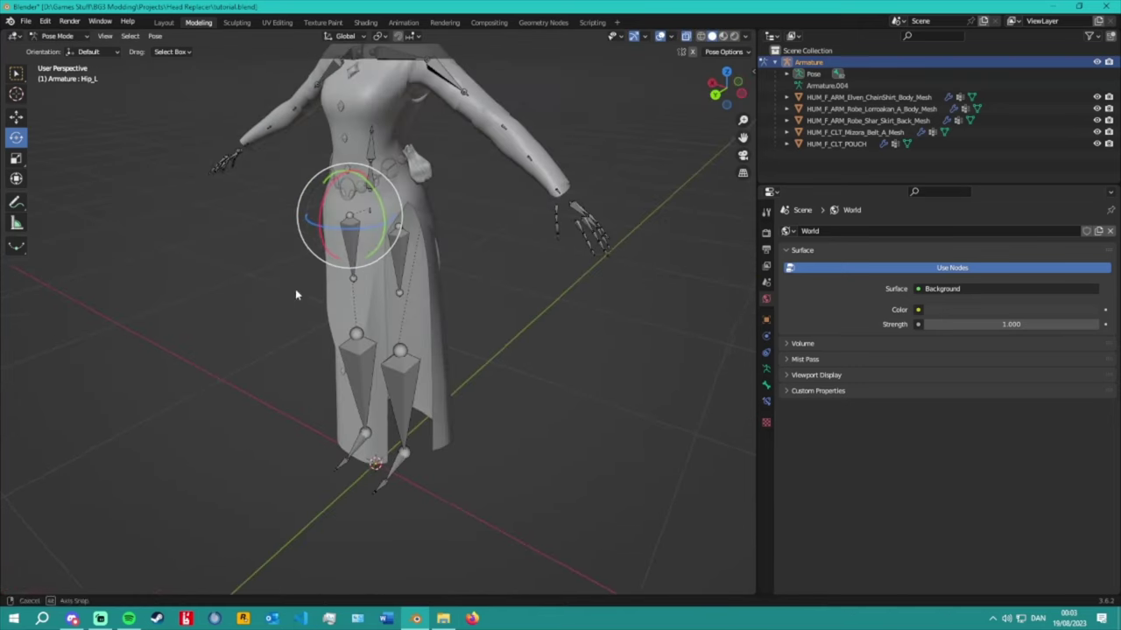
left_click(398, 228)
middle_click_drag(398, 227, 376, 255)
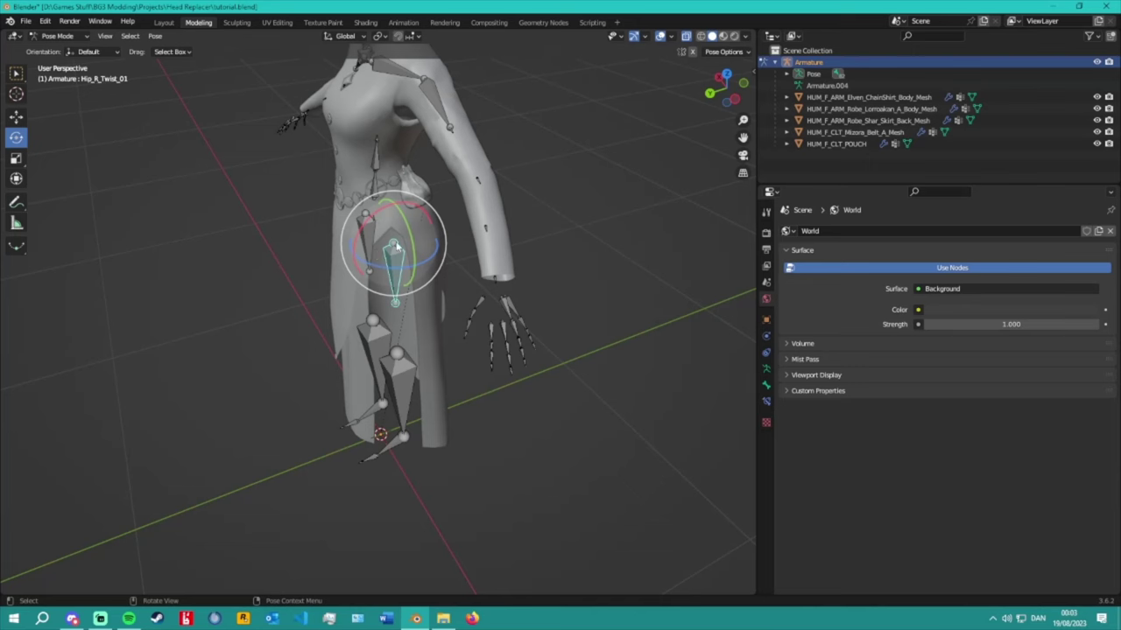
left_click(397, 248)
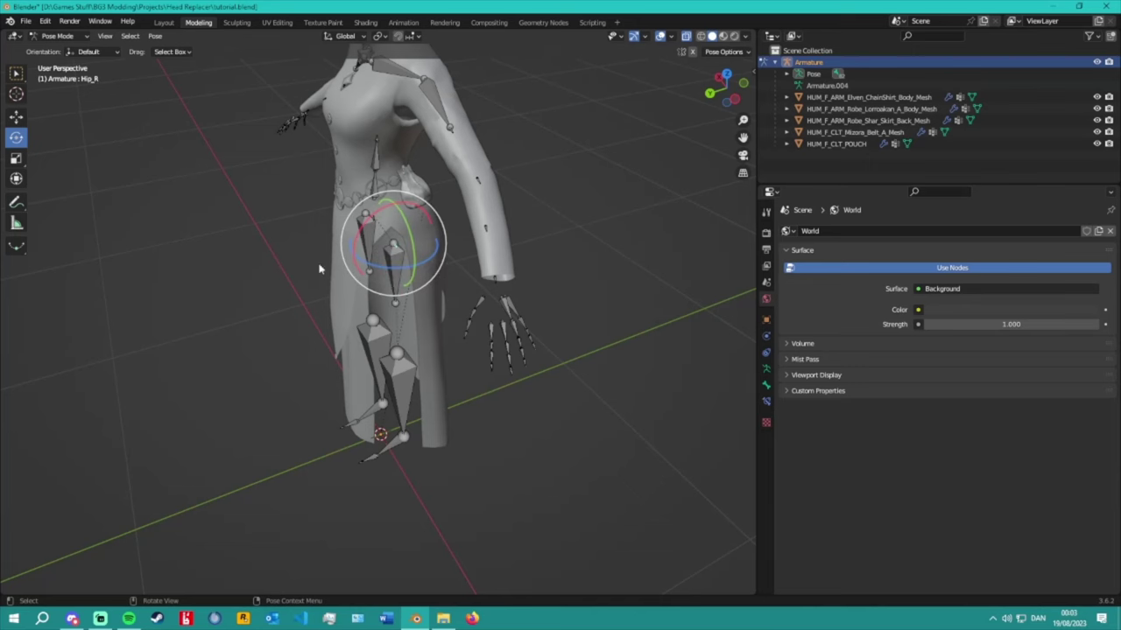
middle_click_drag(319, 269, 366, 239)
key("r")
key("x")
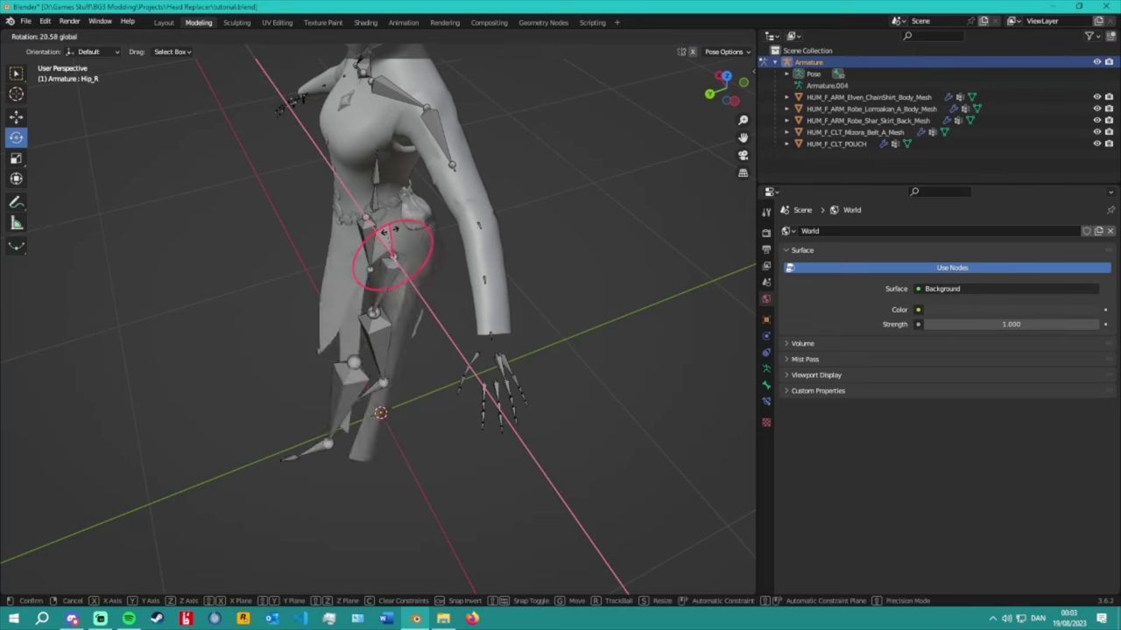
left_click(358, 249)
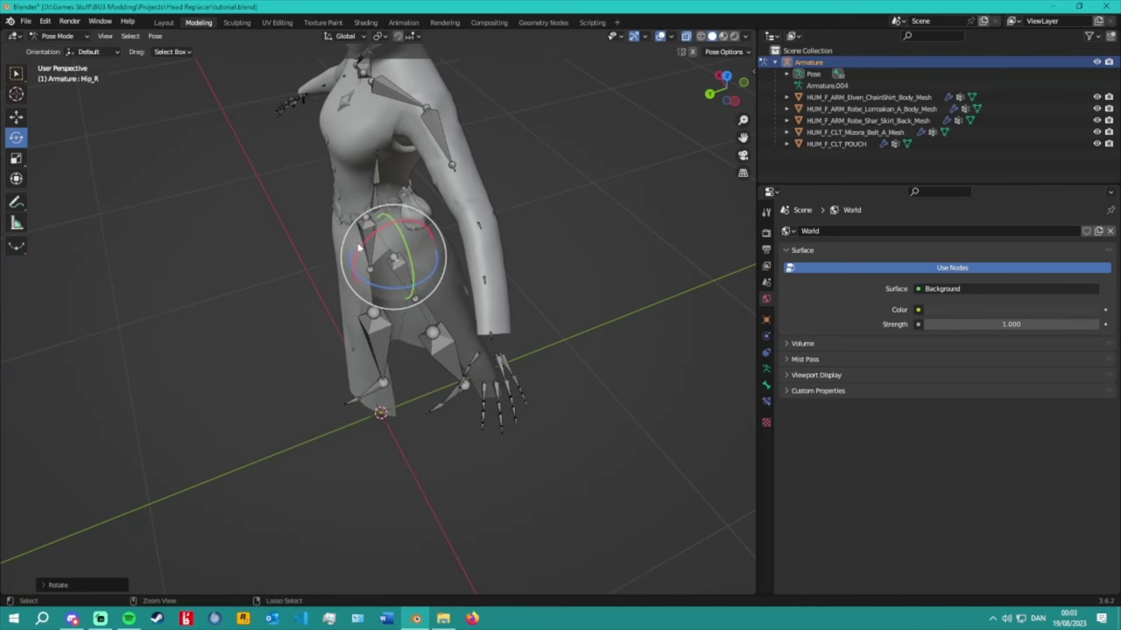
middle_click_drag(358, 248, 377, 224)
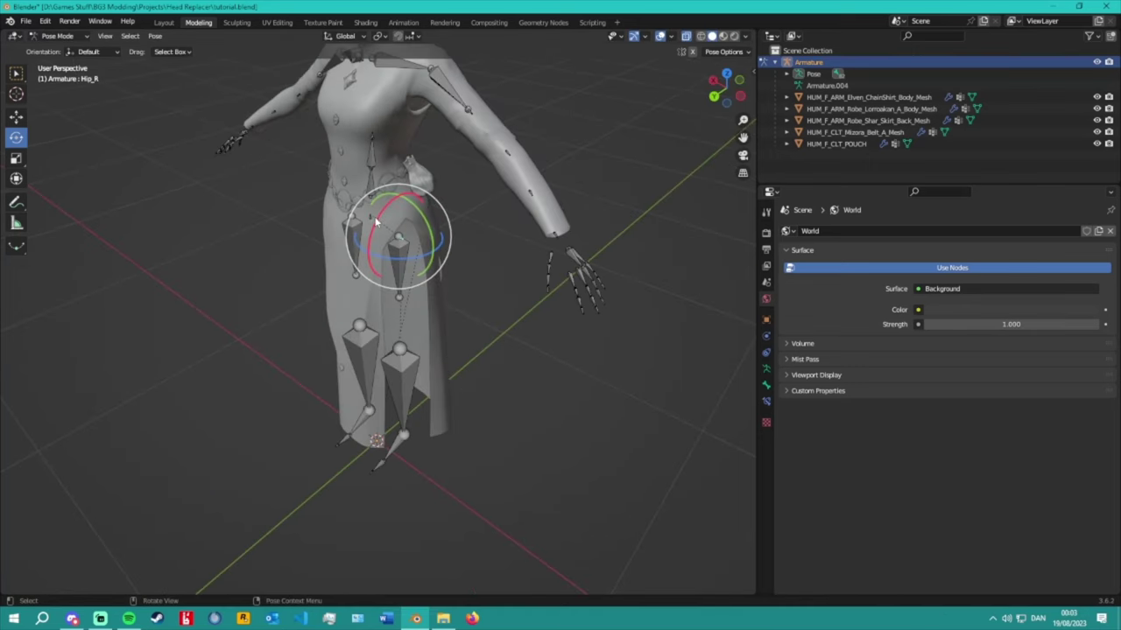
Leave Pose Mode, select the chain shirt body mesh, and switch it to Weight Paint mode.
left_click(58, 36)
left_click(54, 44)
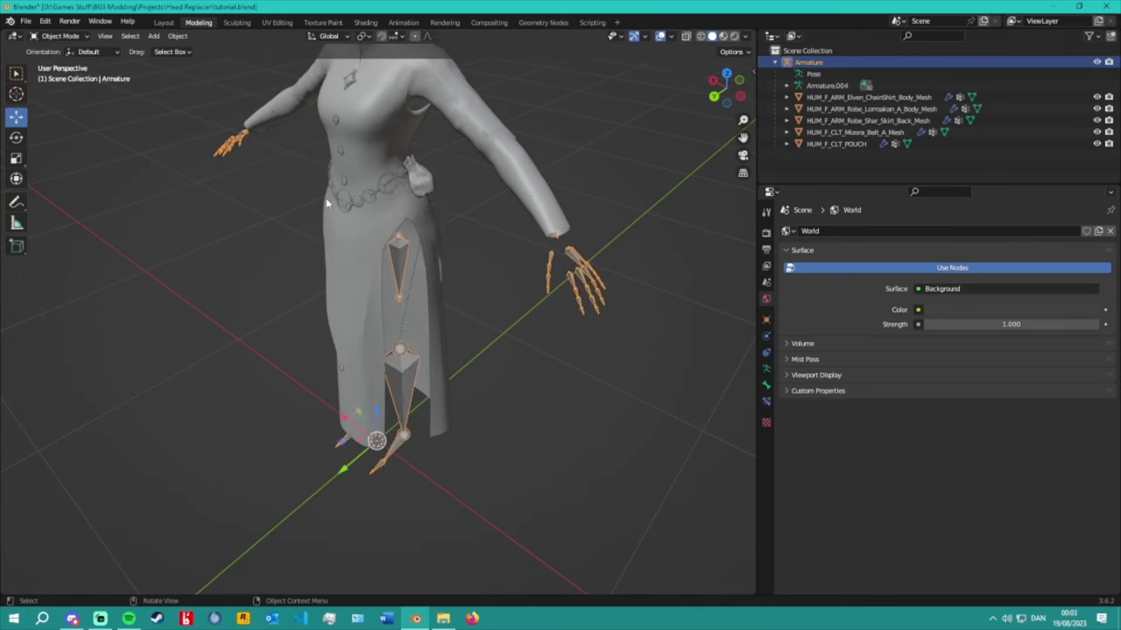
left_click(360, 260)
left_click(57, 36)
left_click(54, 105)
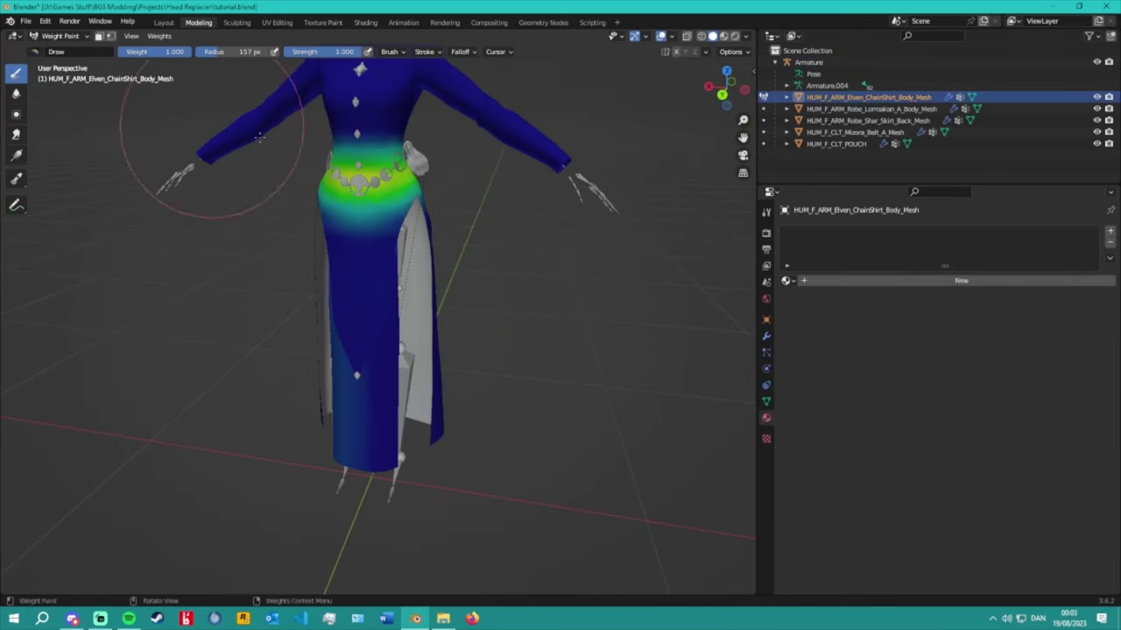
Examine the mesh's weights for the Knee_R, Hip_R, Knee_L, Hip_L, Dummy_Root and Hip_R_Twist_01 vertex groups.
left_click(766, 401)
scroll(844, 385, "down", 5)
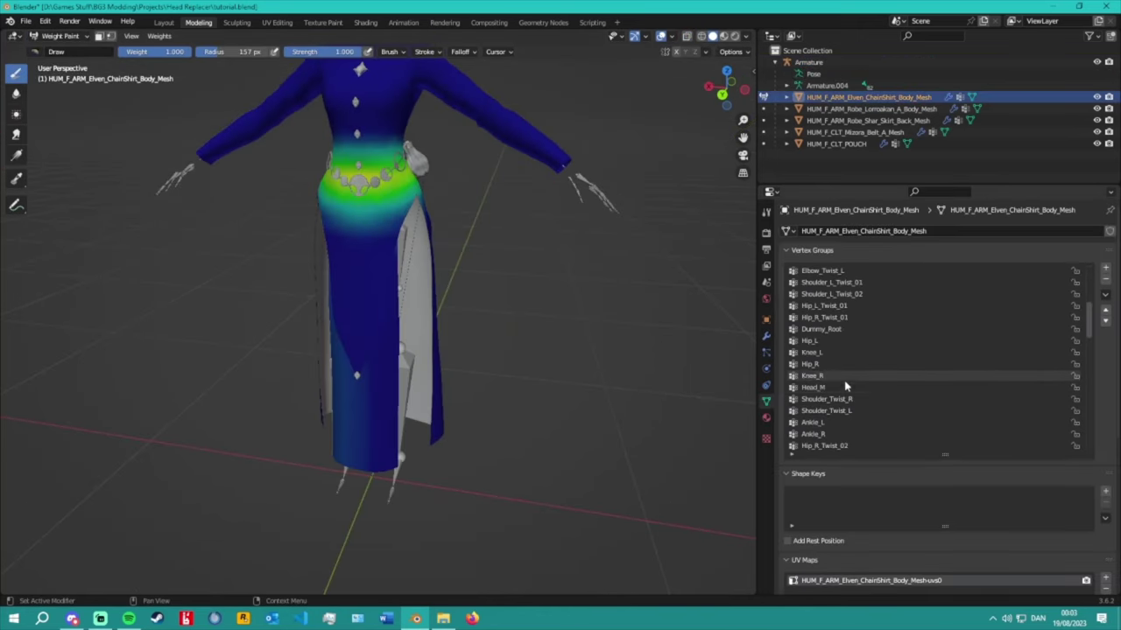
left_click(837, 377)
left_click(824, 365)
left_click(825, 353)
left_click(826, 343)
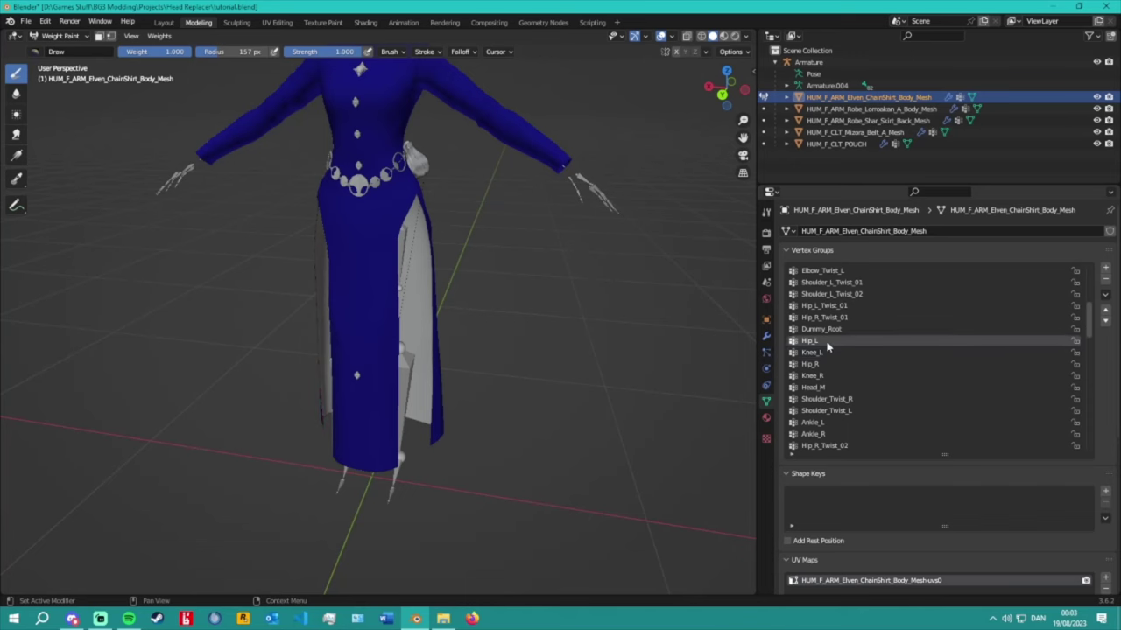
left_click(828, 329)
left_click(838, 317)
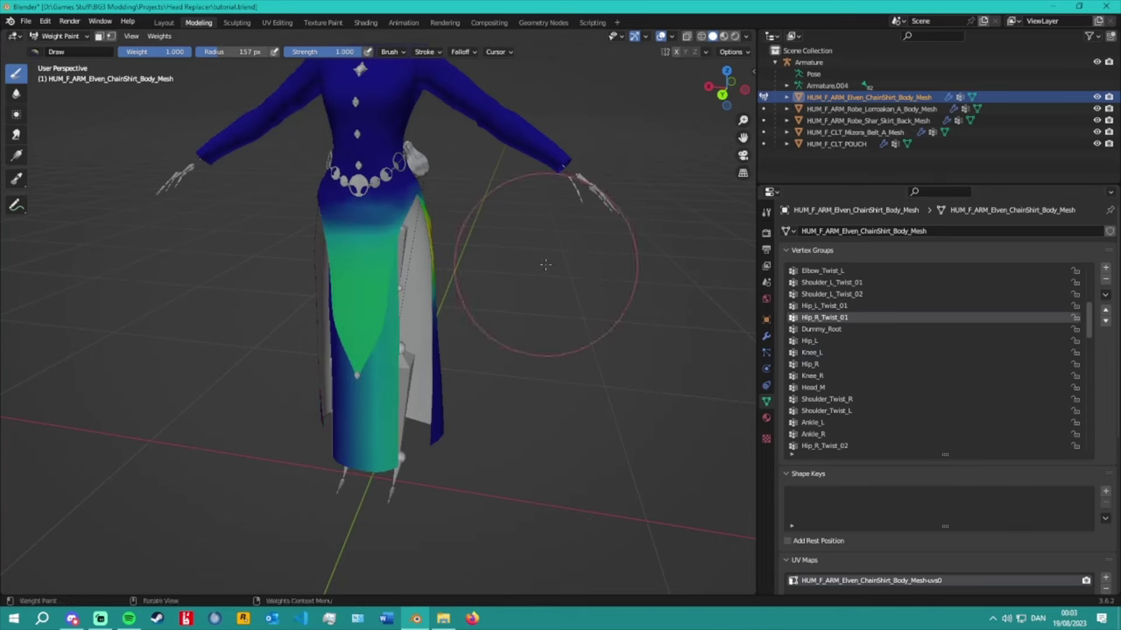
Try to erase the Hip_R_Twist_01 weights from the left-leg side of the skirt front with a 0.000 weight, 157 px brush.
middle_click_drag(601, 238, 351, 274)
middle_click_drag(343, 349, 351, 363)
middle_click_drag(423, 279, 324, 208)
scroll(322, 208, "up", 2)
left_click_drag(151, 58, 122, 58)
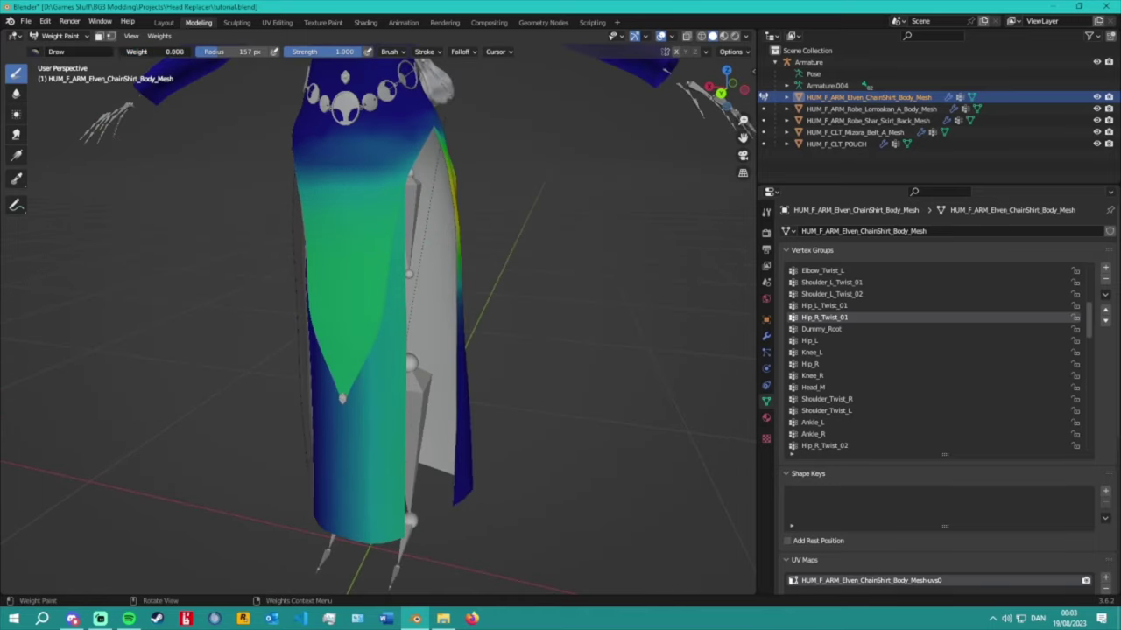
mouse_move(289, 162)
left_mouse_down()
mouse_move(262, 219)
mouse_move(324, 376)
mouse_move(337, 154)
mouse_move(319, 421)
left_mouse_up()
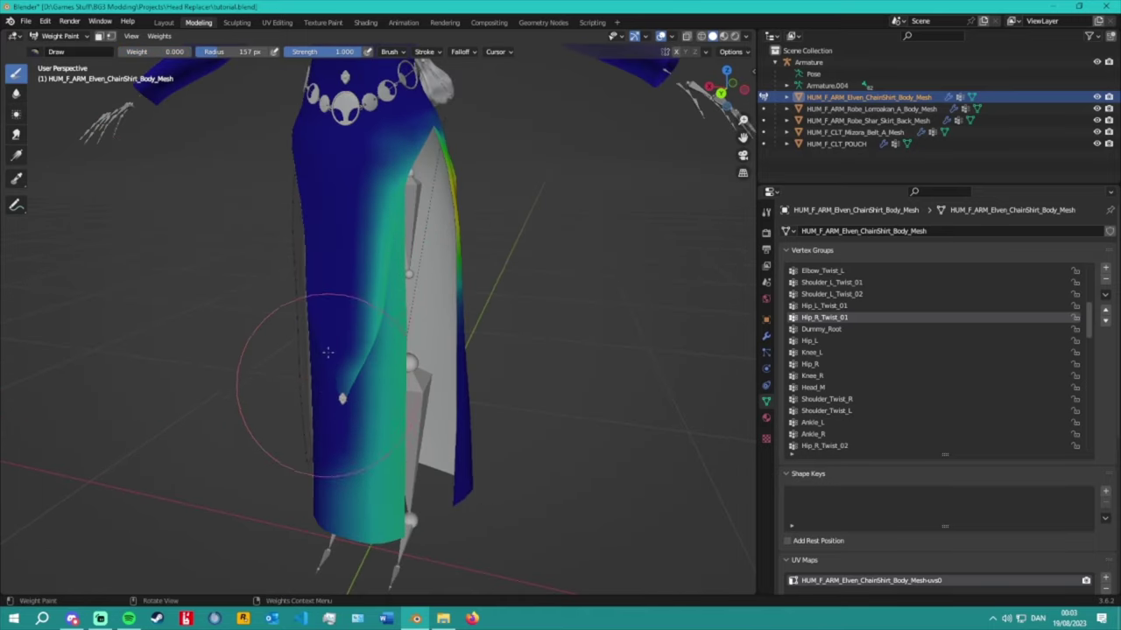
middle_click_drag(339, 205, 396, 229)
key("ctrl+z")
scroll(471, 256, "down", 2)
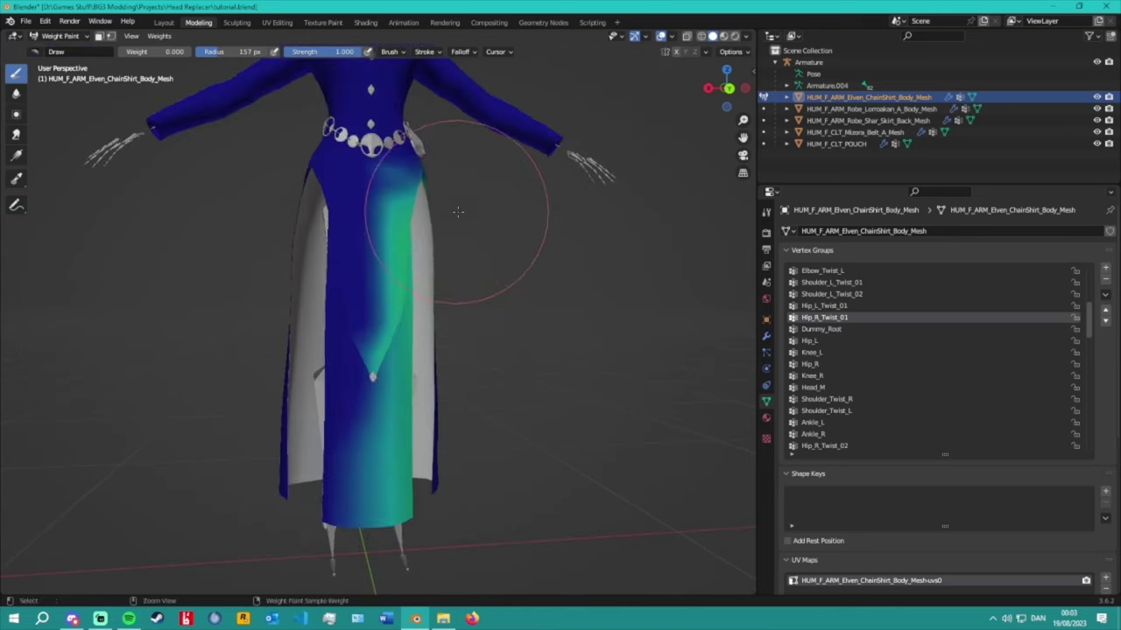
key("ctrl+z")
scroll(843, 324, "down", 5)
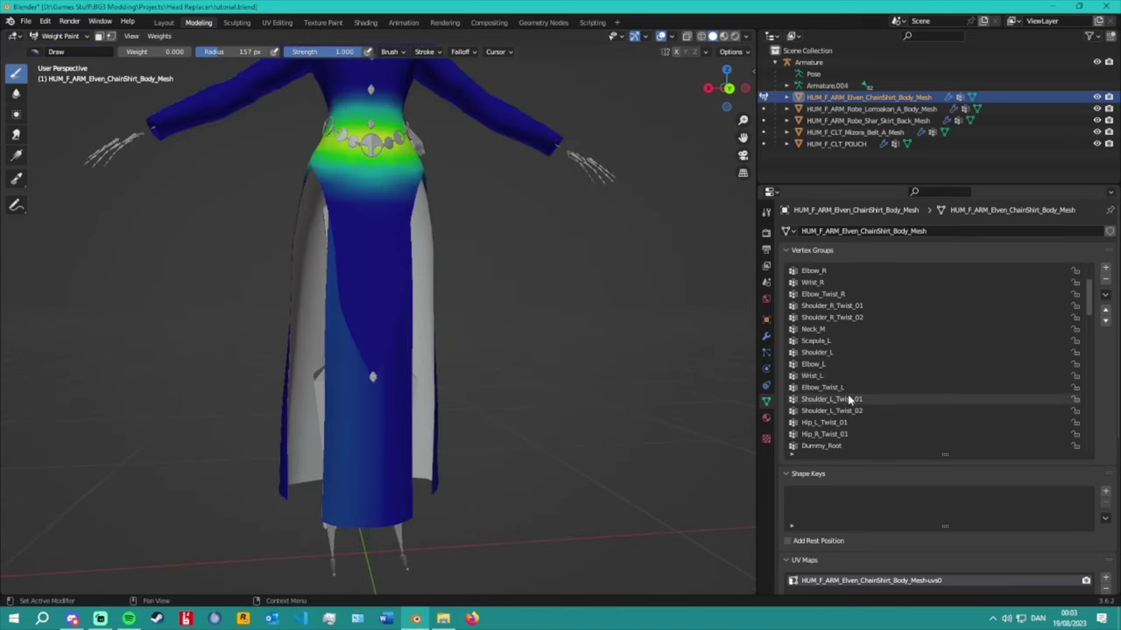
Reduce the brush radius to 66 px and retry erasing the Hip_R_Twist_01 weights on the skirt front's left-leg side, undoing the stroke.
left_click(827, 363)
left_click(849, 375)
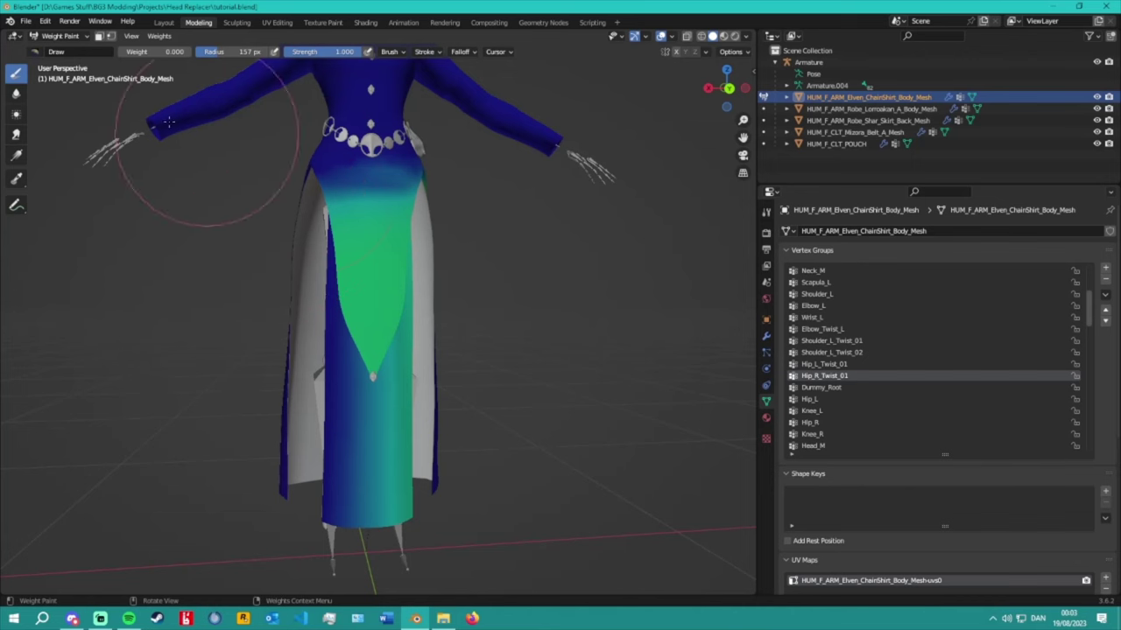
left_click_drag(217, 51, 207, 52)
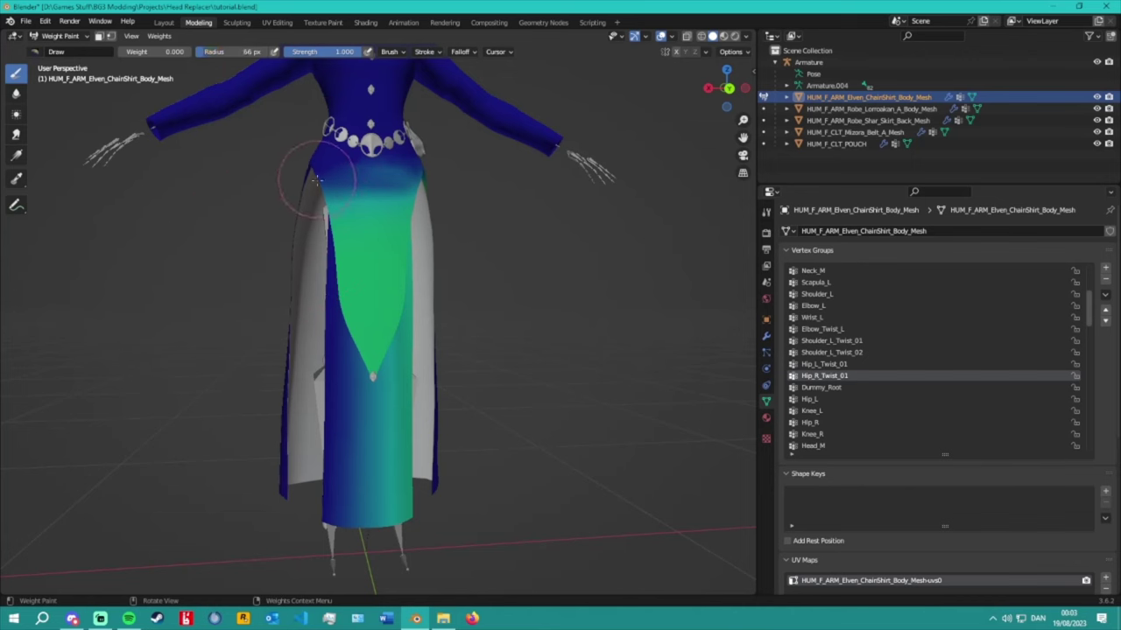
left_click_drag(318, 180, 355, 323)
key("ctrl+z")
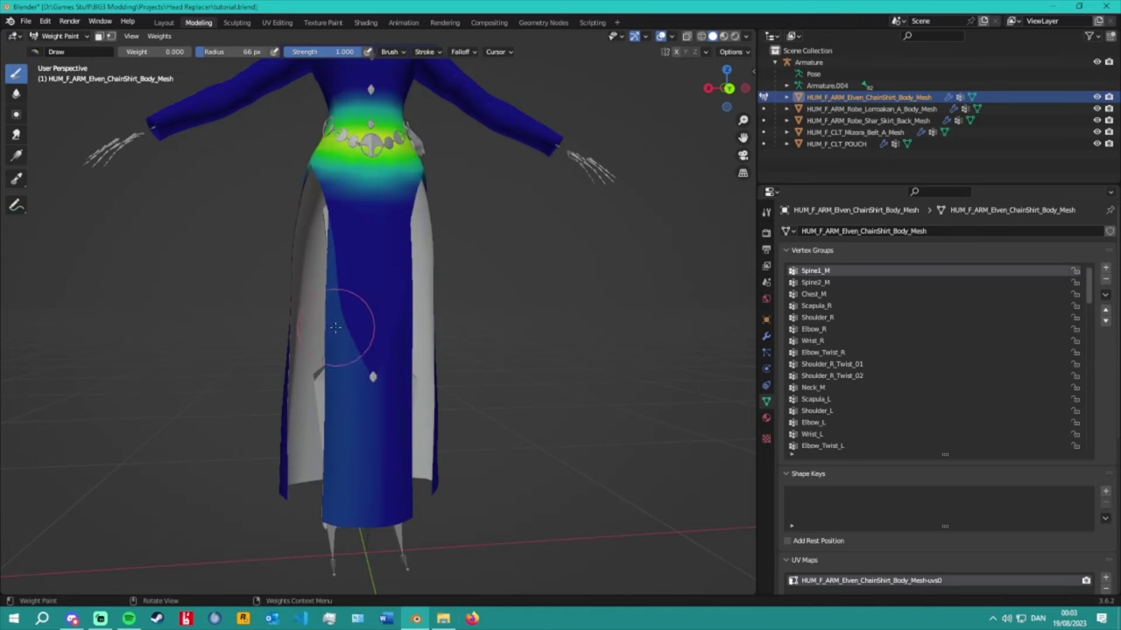
Make Hip_R_Twist_01 the active vertex group again and paint zero weight over the left-leg side of the skirt front.
left_click(849, 444)
left_click(836, 422)
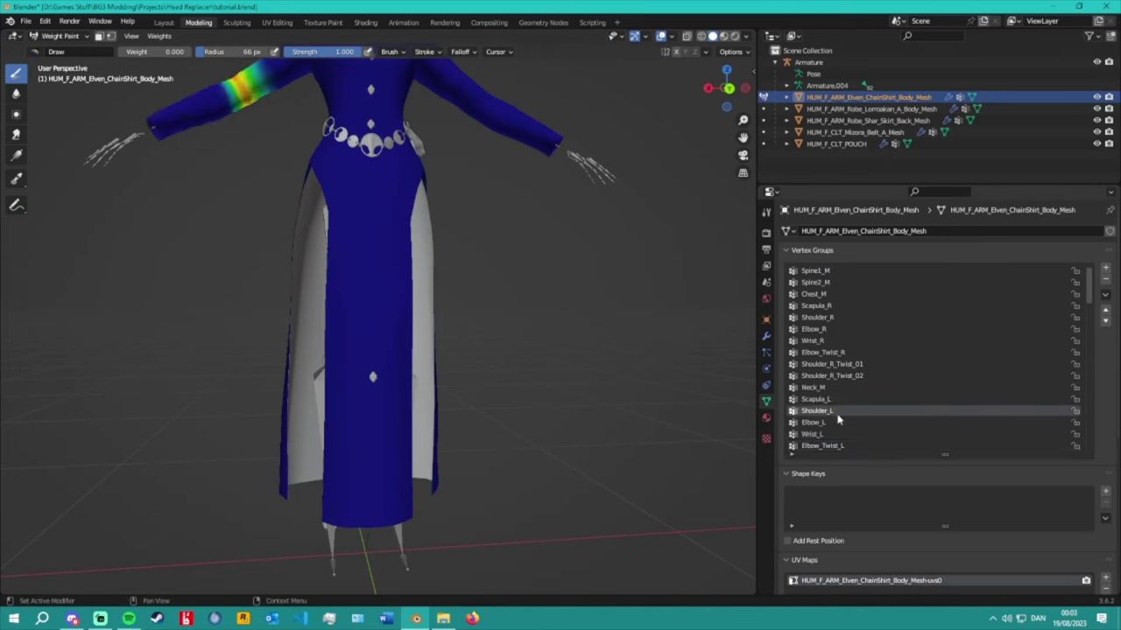
left_click(836, 434)
left_click(836, 387)
left_click(836, 352)
scroll(830, 323, "down", 7)
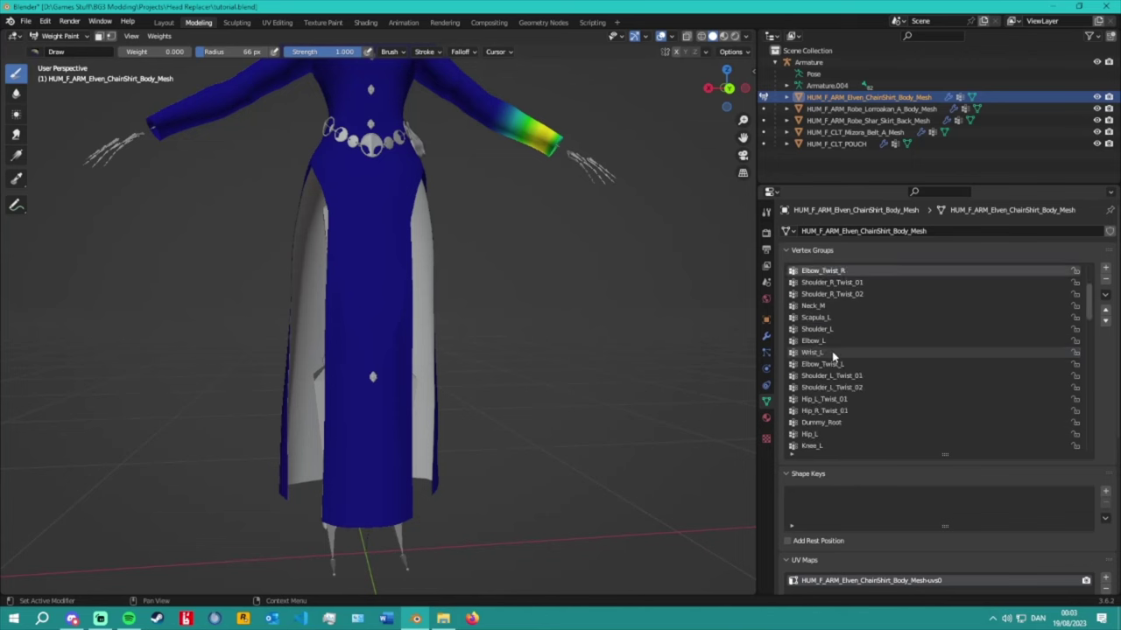
left_click(832, 375)
left_click(824, 399)
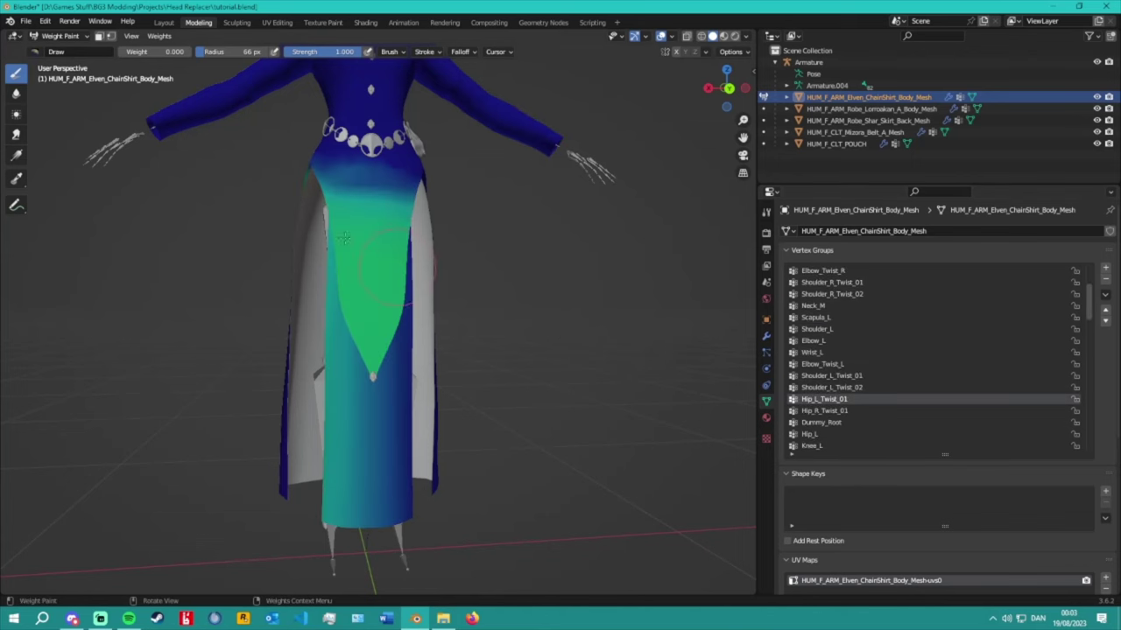
left_click(835, 410)
left_click_drag(320, 185, 353, 374)
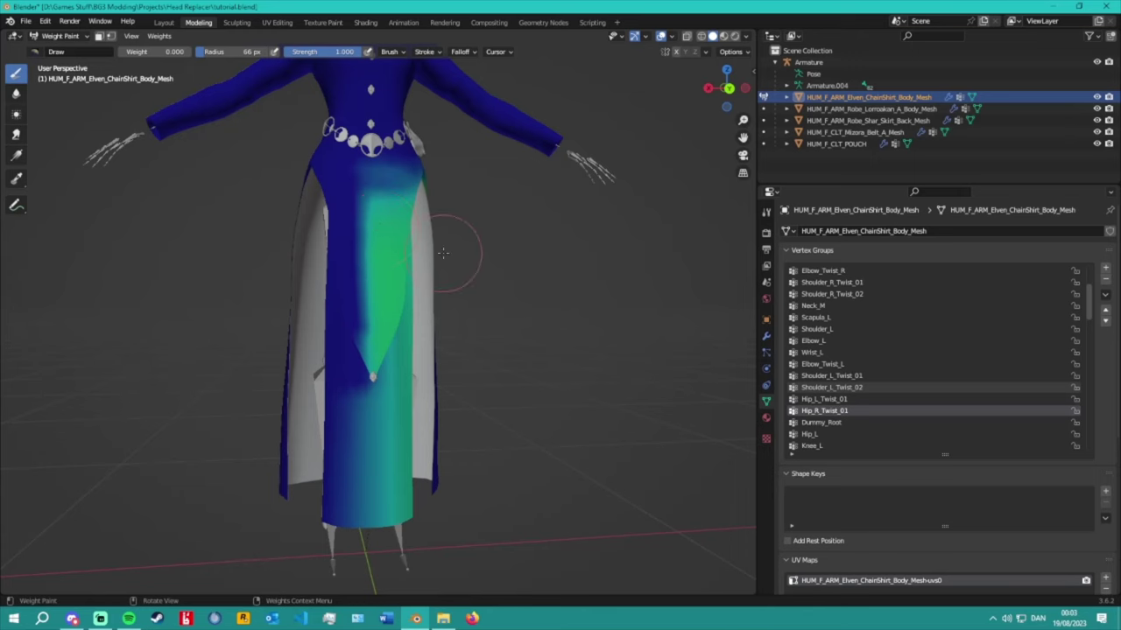
middle_click_drag(443, 253, 466, 270)
Leave Weight Paint mode, select the armature, and switch it to Pose Mode.
left_click(53, 37)
left_click(68, 49)
scroll(351, 152, "down", 3)
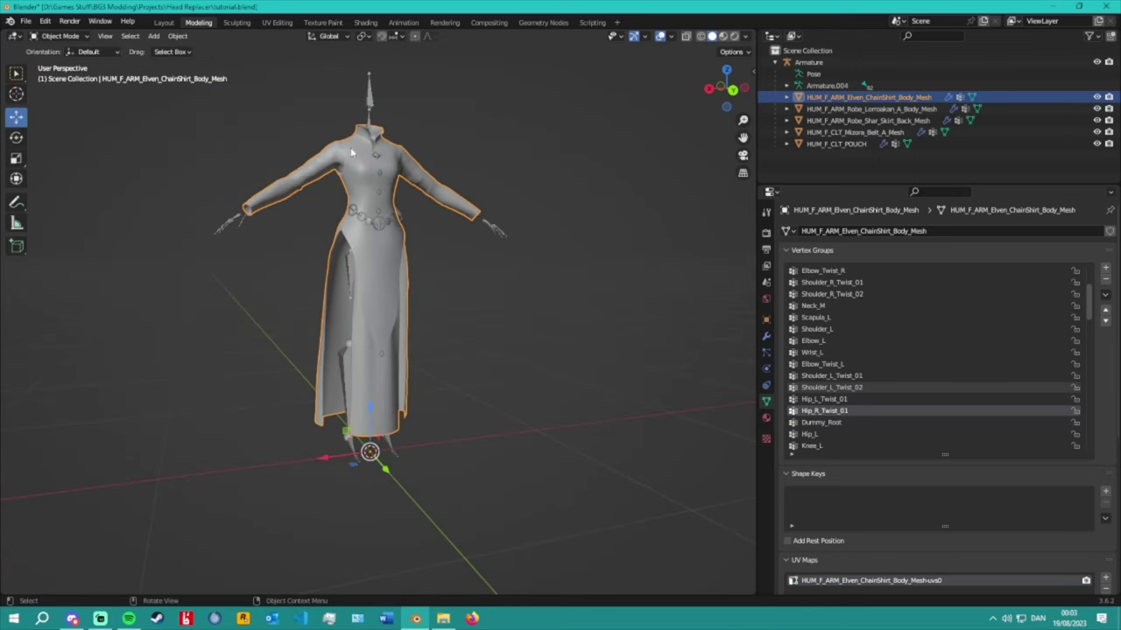
left_click(368, 98)
left_click(57, 36)
left_click(61, 73)
Test how the repainted skirt deforms by rotating the Hip_R bone, undo the rotation, and leave Pose Mode.
middle_click_drag(288, 187, 420, 211)
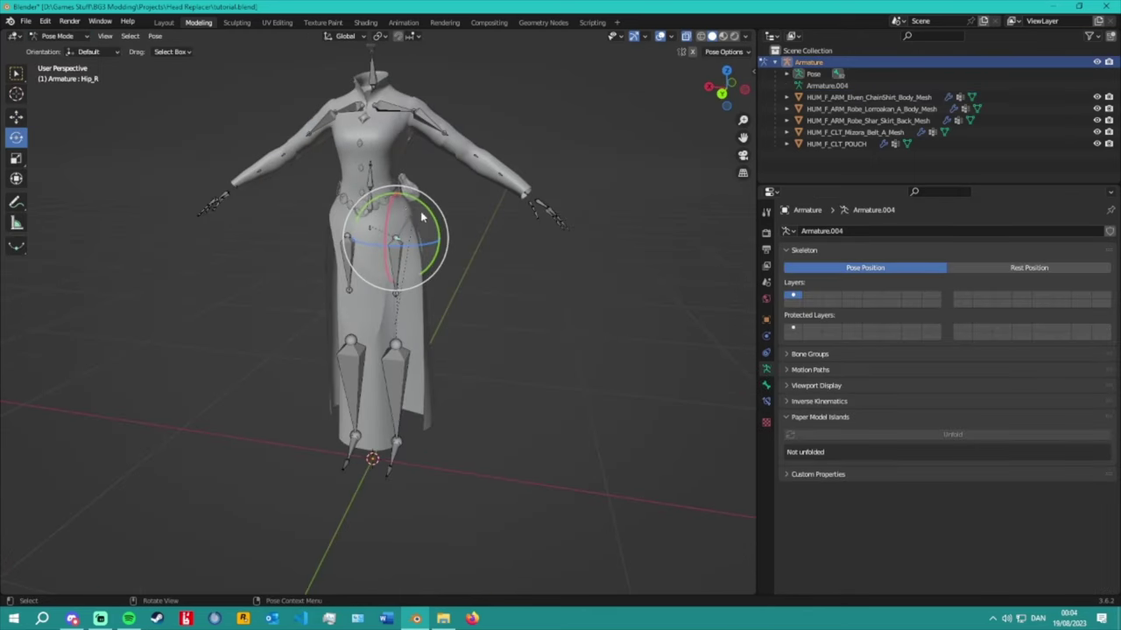
mouse_move(390, 211)
left_mouse_down()
mouse_move(399, 250)
mouse_move(397, 221)
left_mouse_up()
middle_click_drag(444, 210, 436, 232)
left_click_drag(412, 222, 402, 194)
middle_click_drag(417, 216, 459, 246)
key("ctrl+z")
key("ctrl+z")
scroll(409, 245, "up", 3)
left_click(57, 36)
left_click(48, 44)
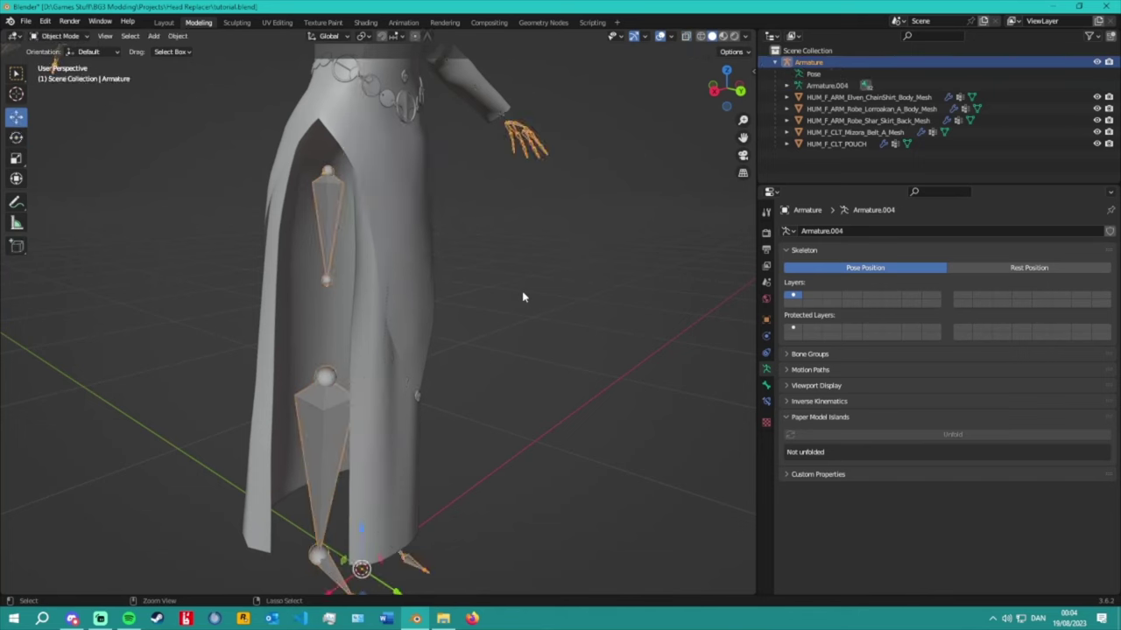
Undo the Hip_R_Twist_01 weight painting on the chain shirt body mesh and return to Object Mode.
key("ctrl+z")
key("ctrl+z")
key("ctrl+z")
key("ctrl+z")
key("ctrl+z")
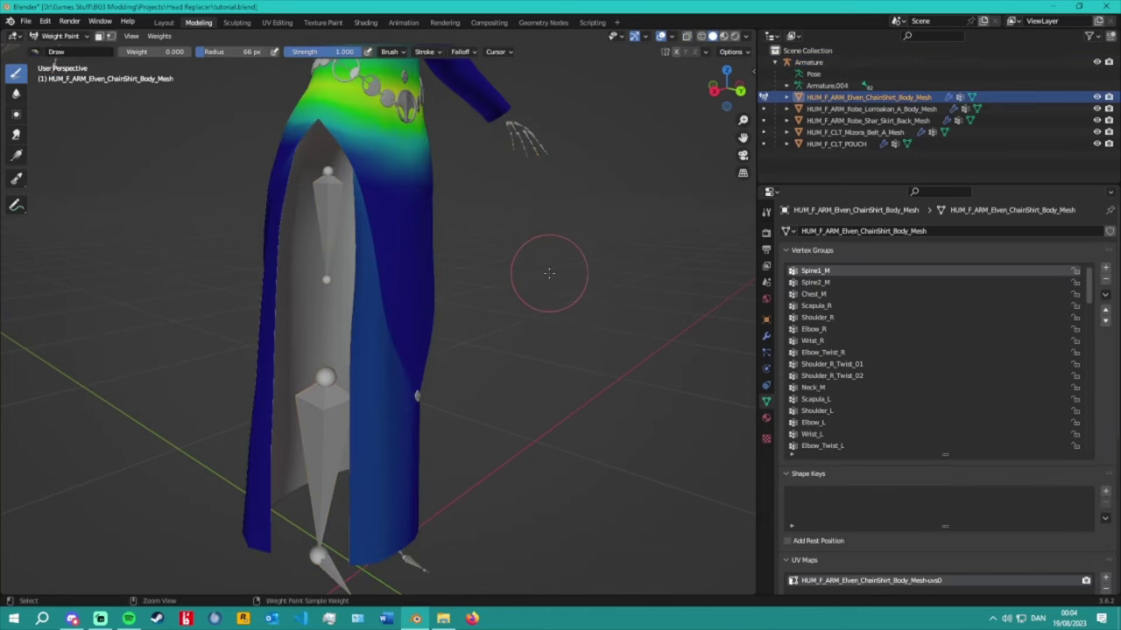
middle_click_drag(553, 276, 525, 284)
left_click(60, 36)
left_click(48, 45)
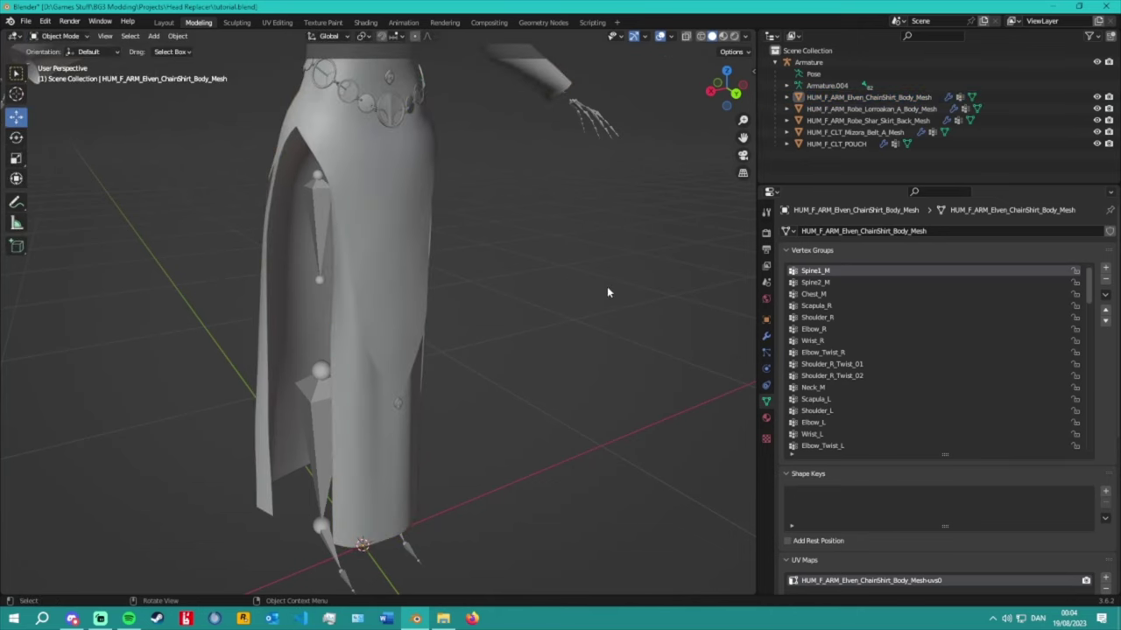
Save the tutorial.blend file and view the complete outfit from the front.
left_click(24, 22)
left_click(44, 98)
scroll(507, 174, "down", 6)
middle_click_drag(521, 176, 493, 174)
scroll(495, 174, "up", 2)
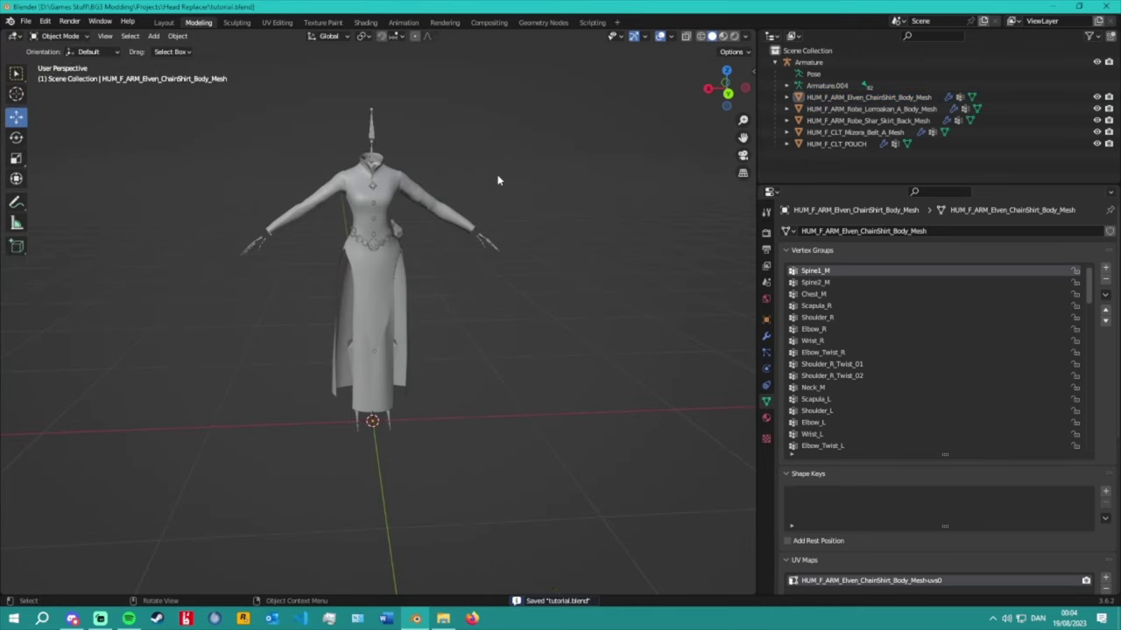
scroll(497, 180, "up", 3)
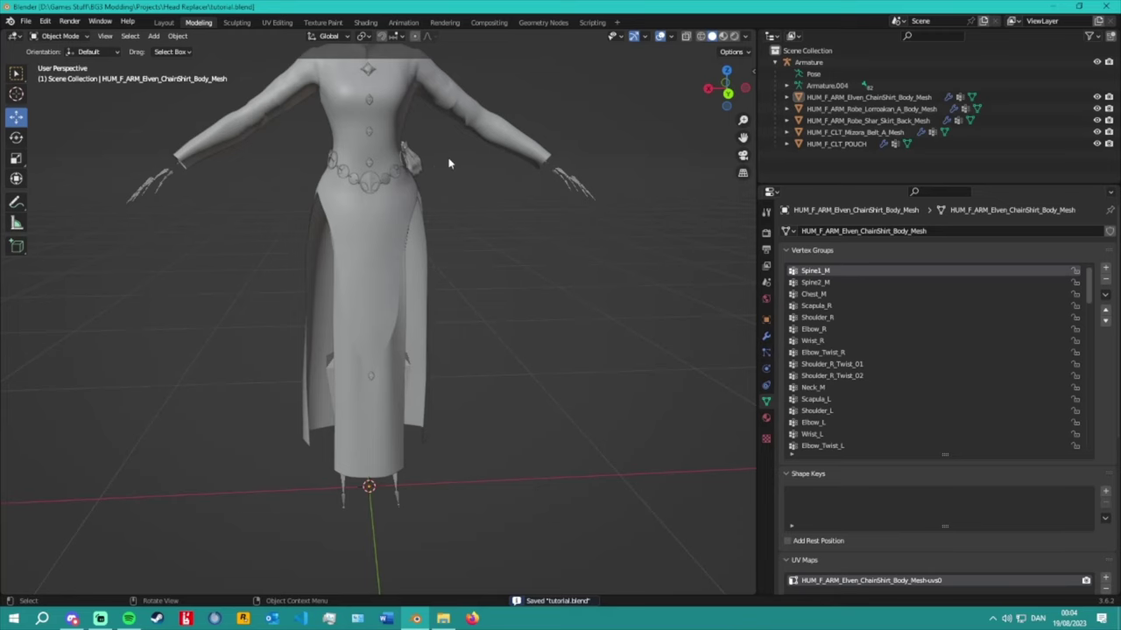
middle_click_drag(448, 163, 499, 254)
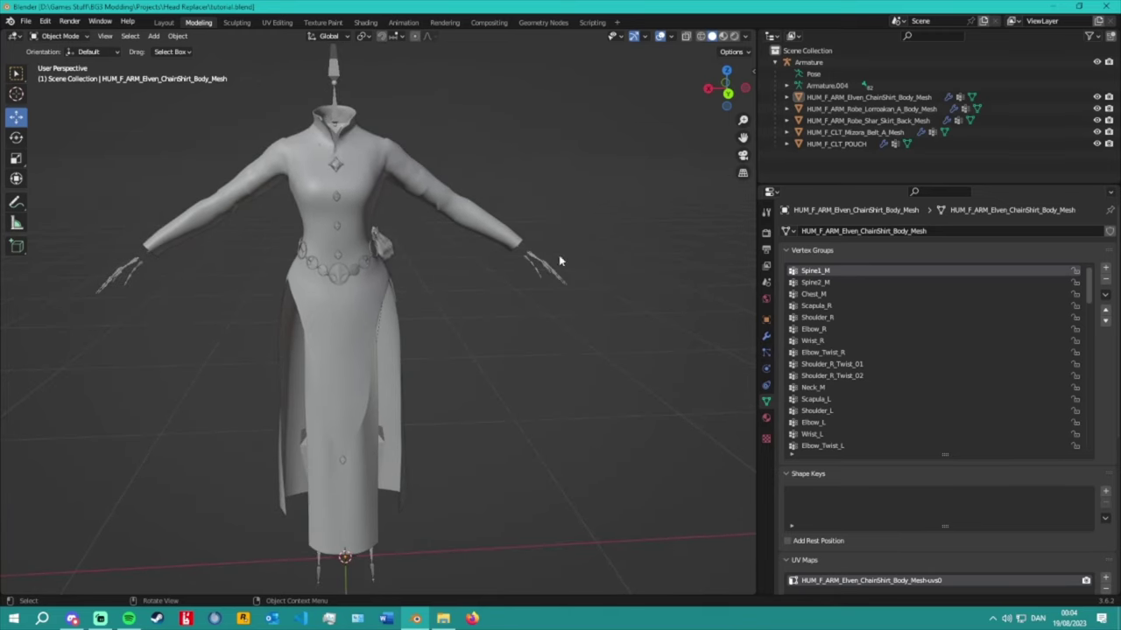
scroll(859, 477, "down", 3)
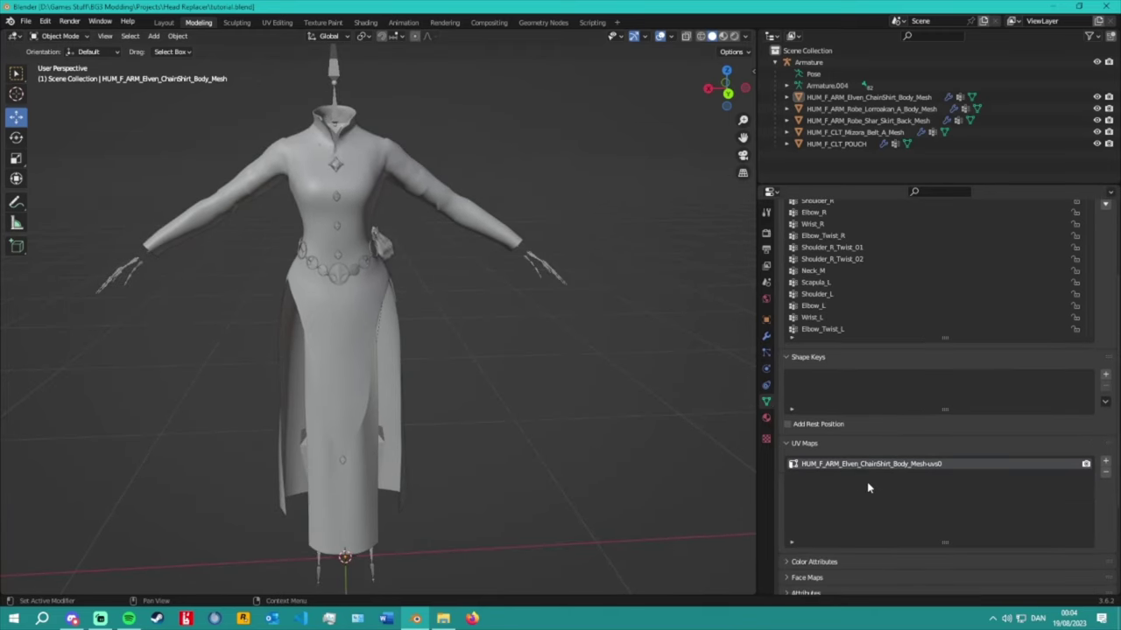
middle_click_drag(624, 357, 592, 337)
left_click(350, 267)
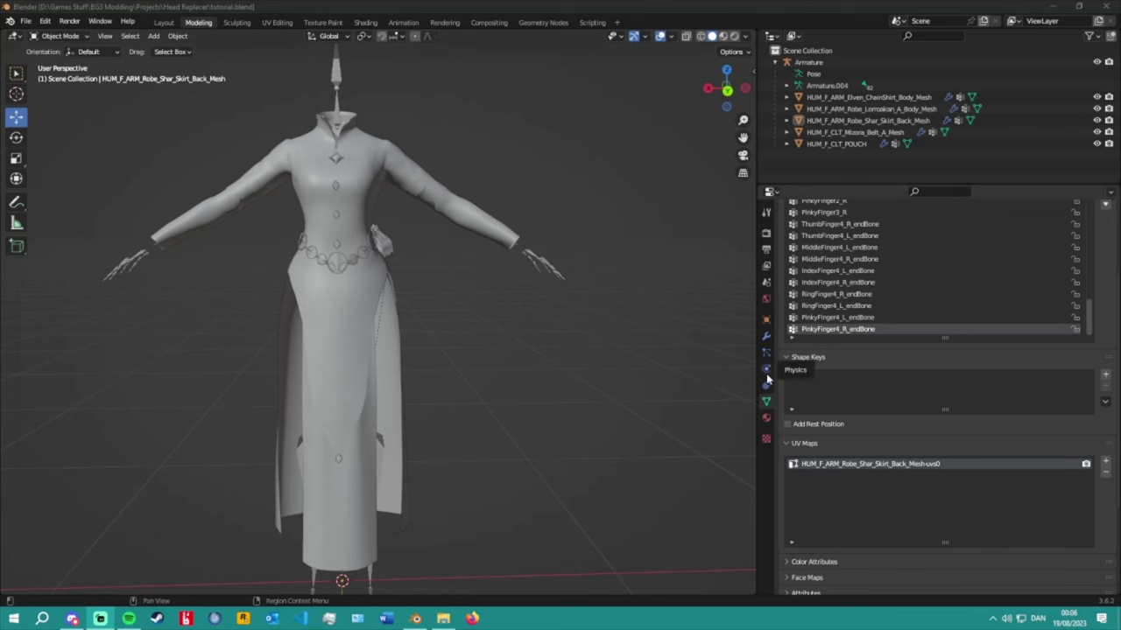
Enlarge the outliner and rename the Elven chain shirt body mesh object as HUM_F_CLT_DRU_Dress.
left_click(878, 99)
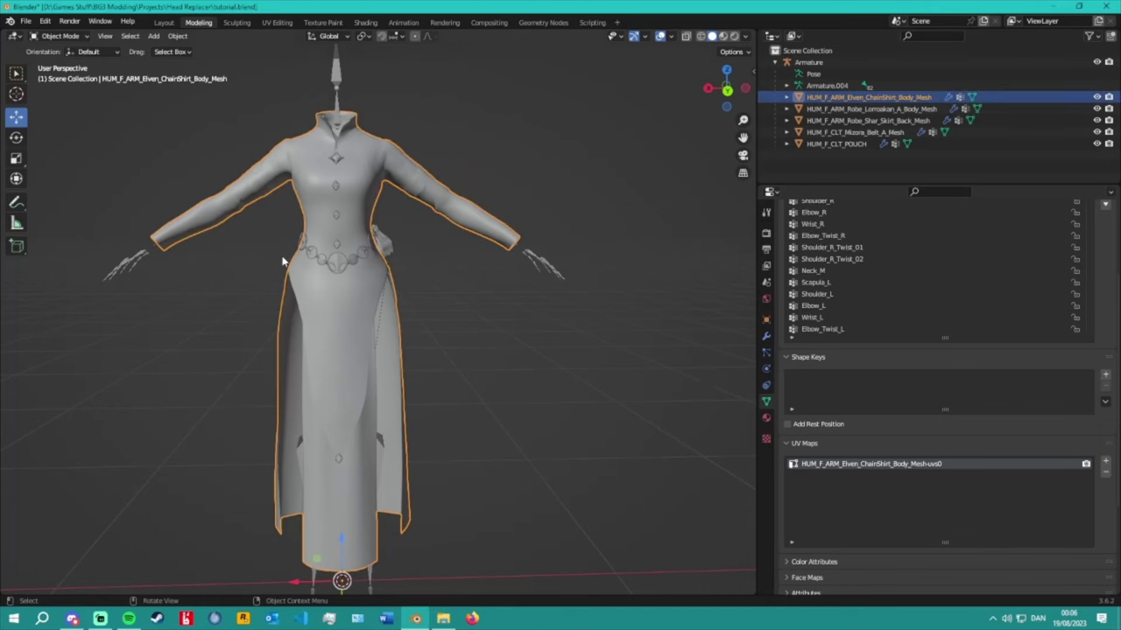
left_click(752, 72)
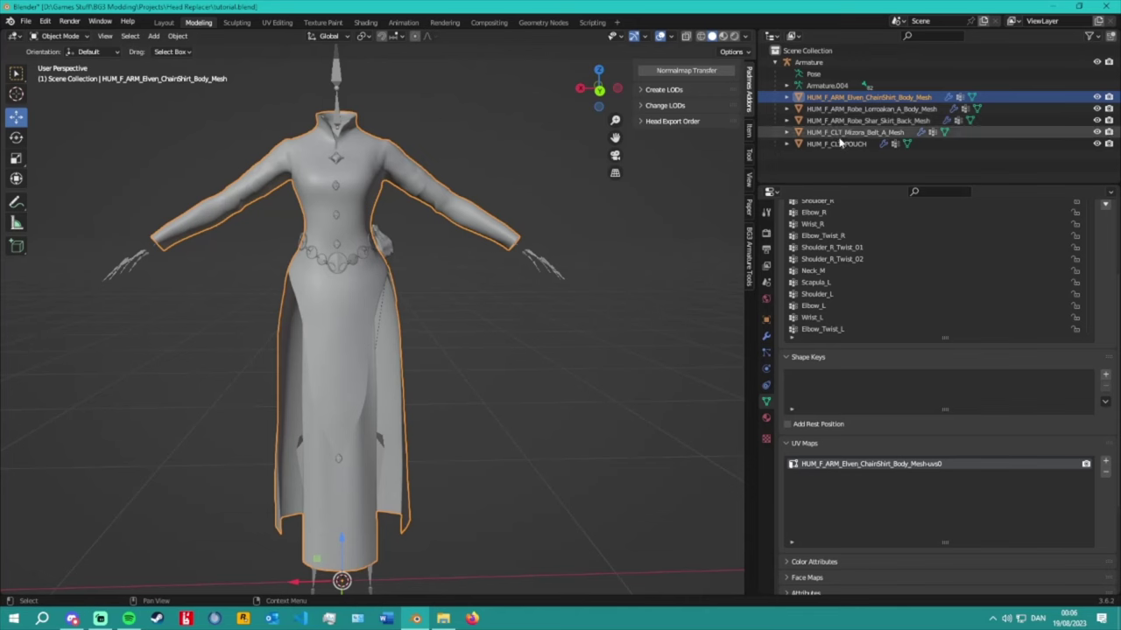
left_click_drag(851, 186, 823, 295)
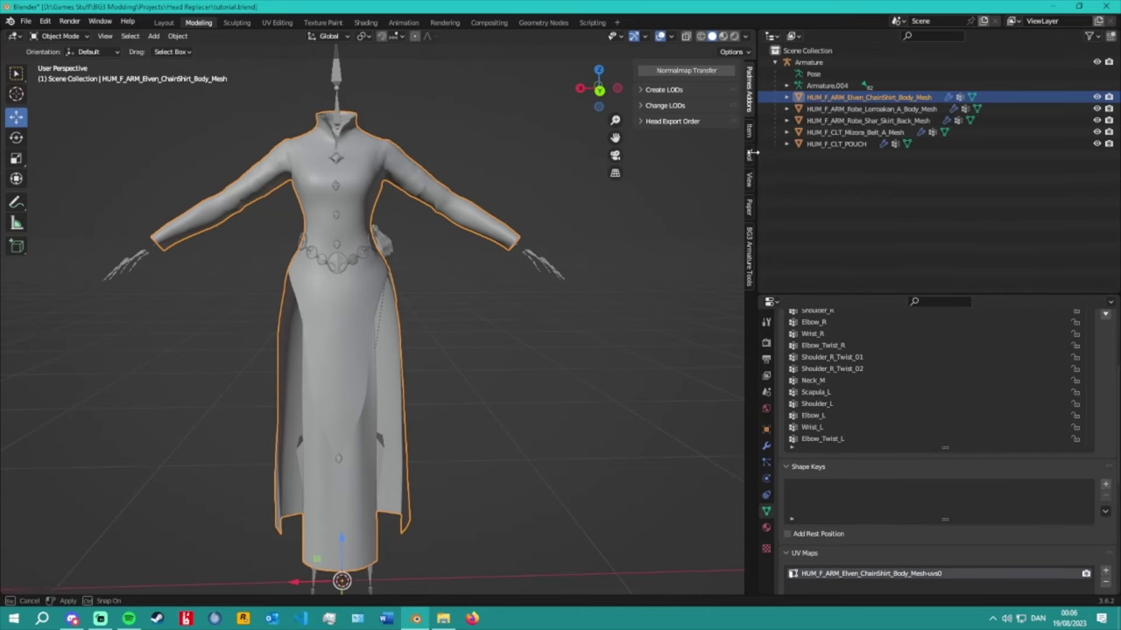
left_click_drag(755, 157, 613, 158)
double_click(727, 97)
left_click(714, 98)
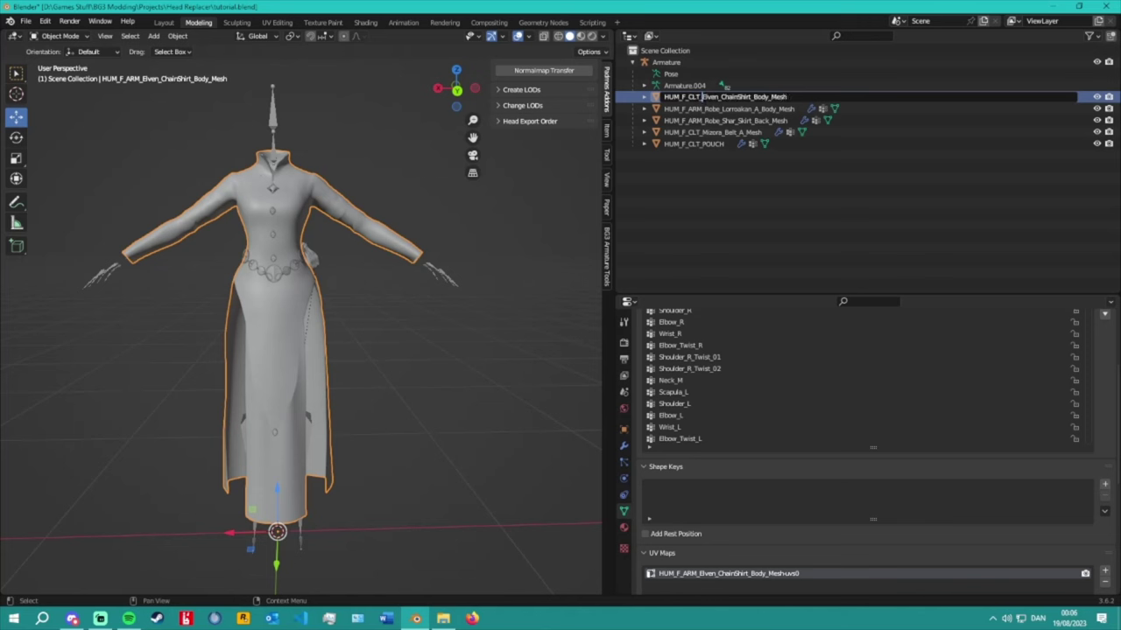
key("shift+End")
type("DRU_Dress")
key("Return")
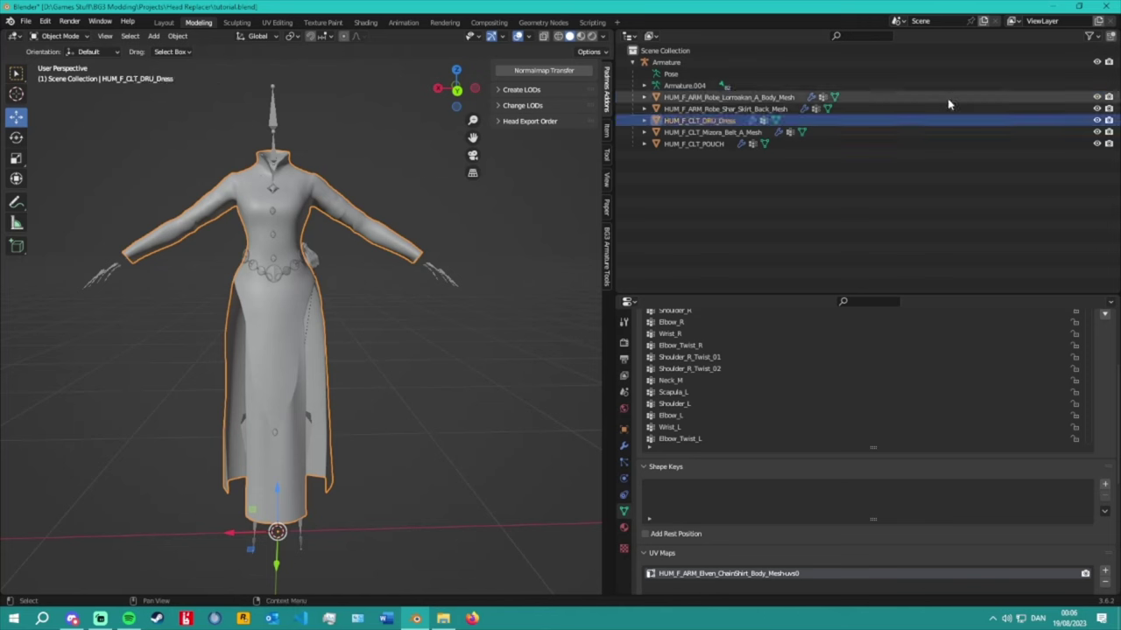
Rename the Lorroakan robe body mesh object as HUM_F_CLT_DRU_Buttons.
left_click(744, 98)
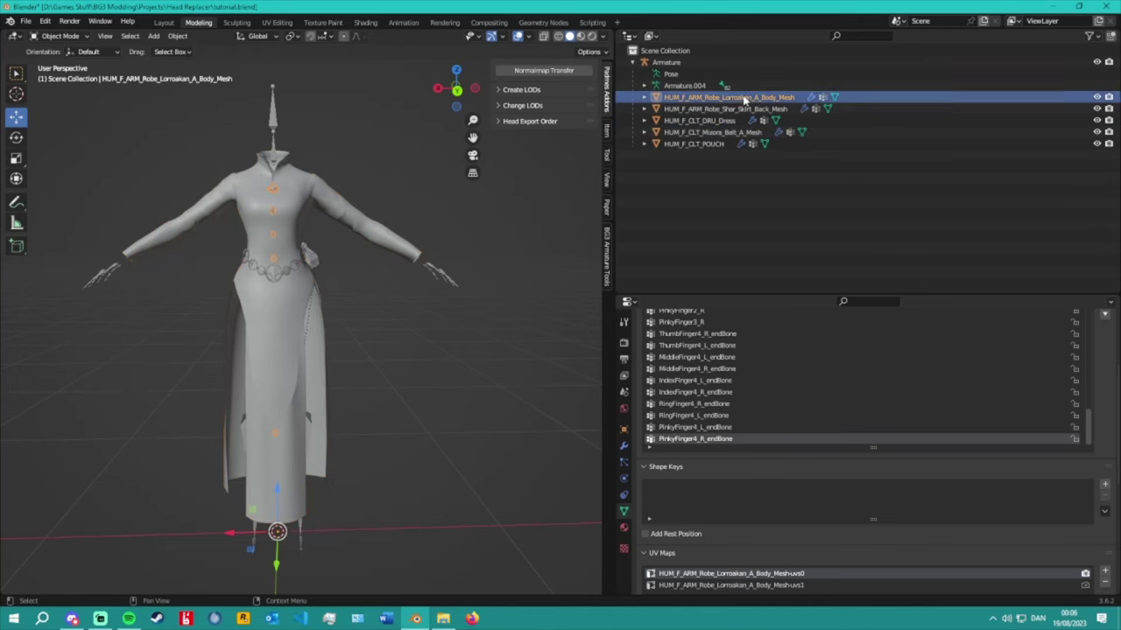
double_click(744, 98)
type("HUM_F_CLT_DRU_Dress")
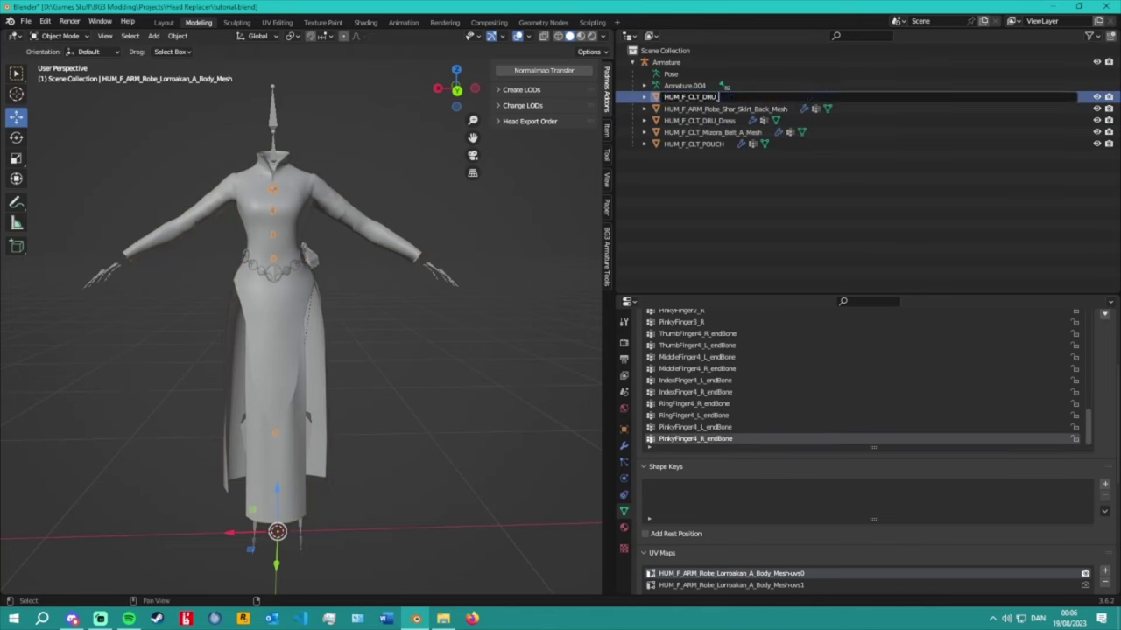
key("Return")
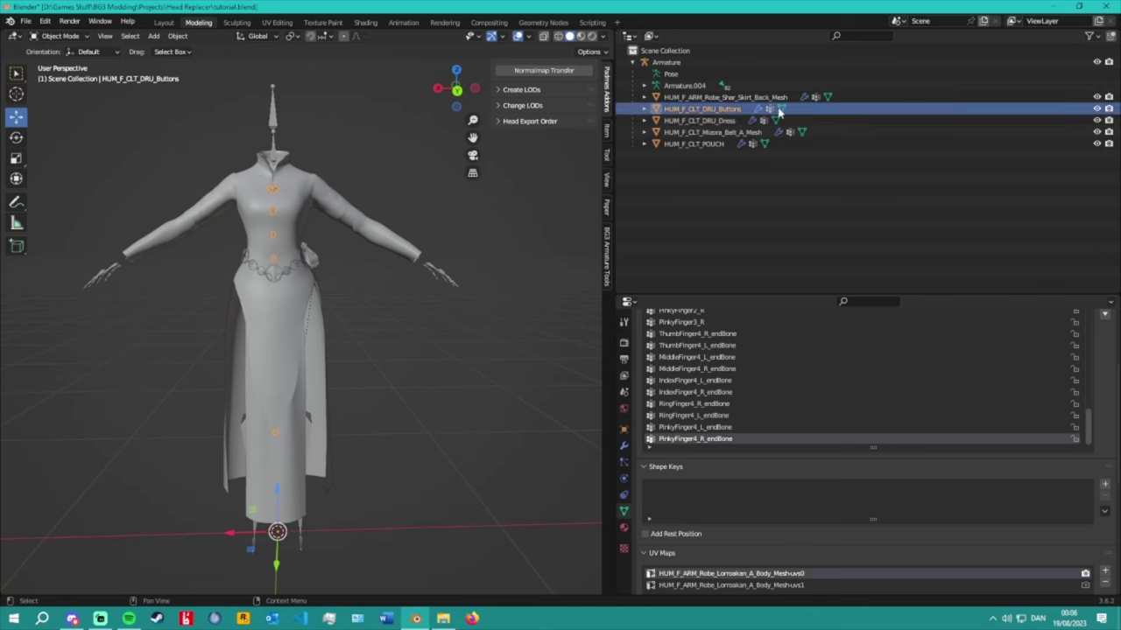
Rename the Shar robe skirt back mesh object as HUM_F_CLT_DRU_Skirt.
double_click(770, 98)
type("HUM_F_CLT_DRU_Dress")
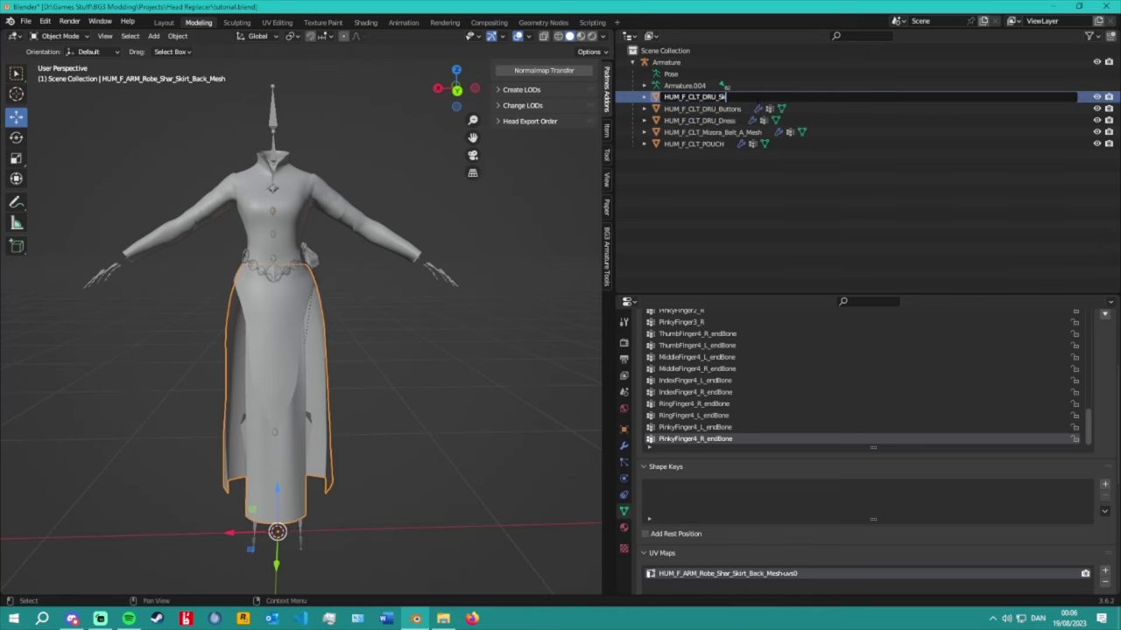
type("irt")
key("Return")
mouse_move(254, 341)
middle_mouse_down()
mouse_move(201, 343)
mouse_move(250, 340)
middle_mouse_up()
Rename the Mizora belt mesh object as HUM_F_CLT_DRU_Belt.
left_click(711, 132)
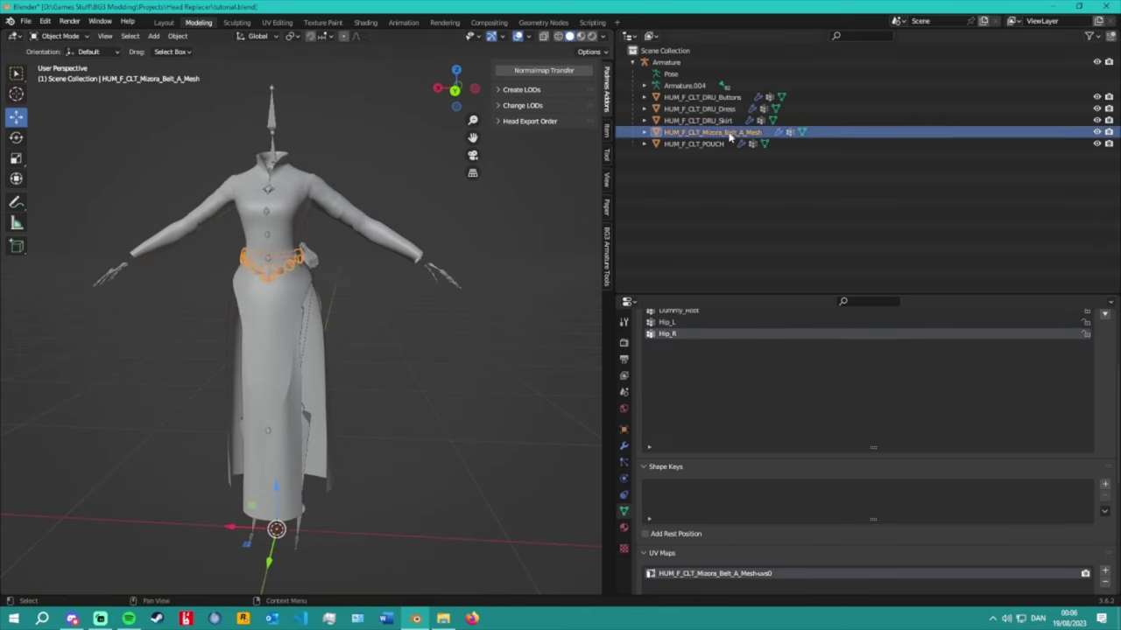
double_click(718, 131)
type("HUM_F_CLT_DRU_Dress")
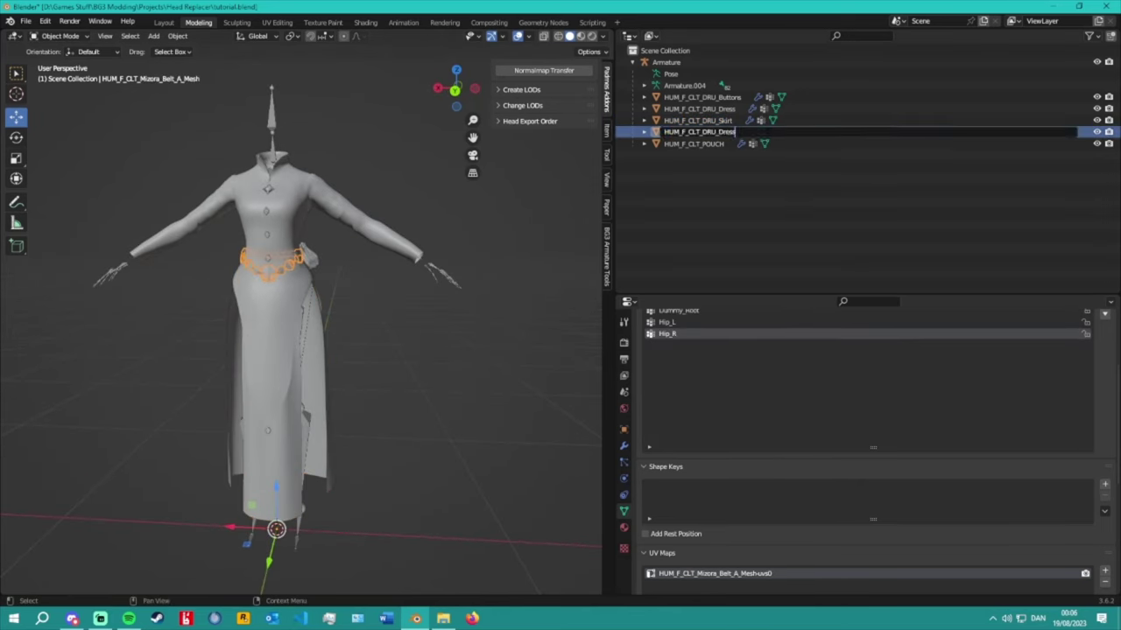
type("Belt")
key("Return")
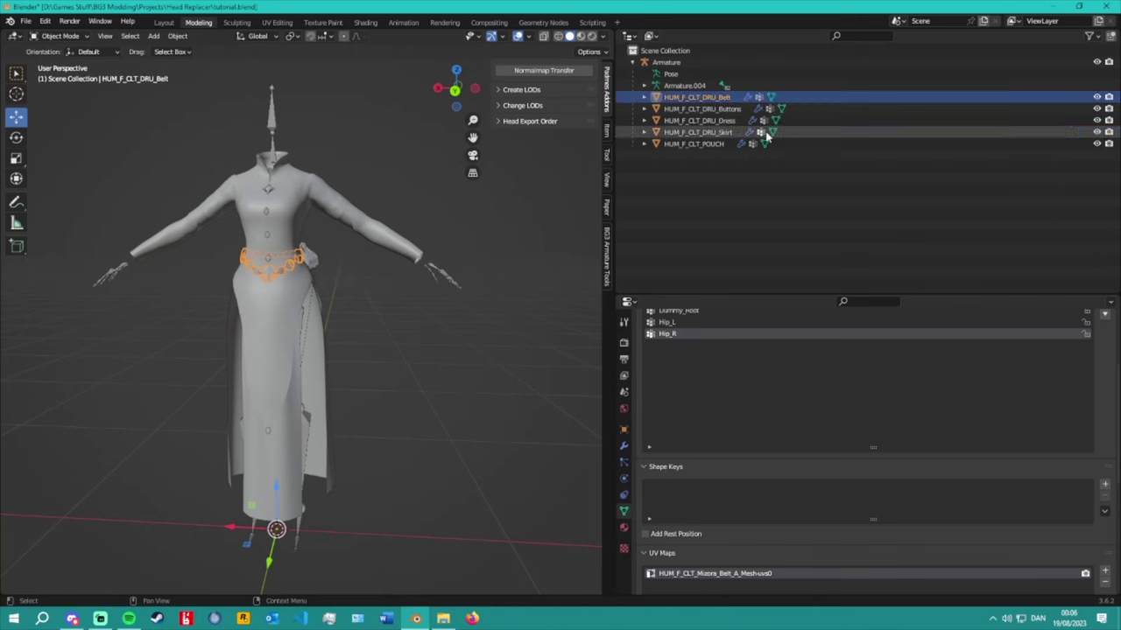
Rename the pouch object as HUM_F_CLT_DRU_Pouch.
left_click(707, 144)
double_click(707, 144)
type("HUM_F_CLT_DRU_Dress")
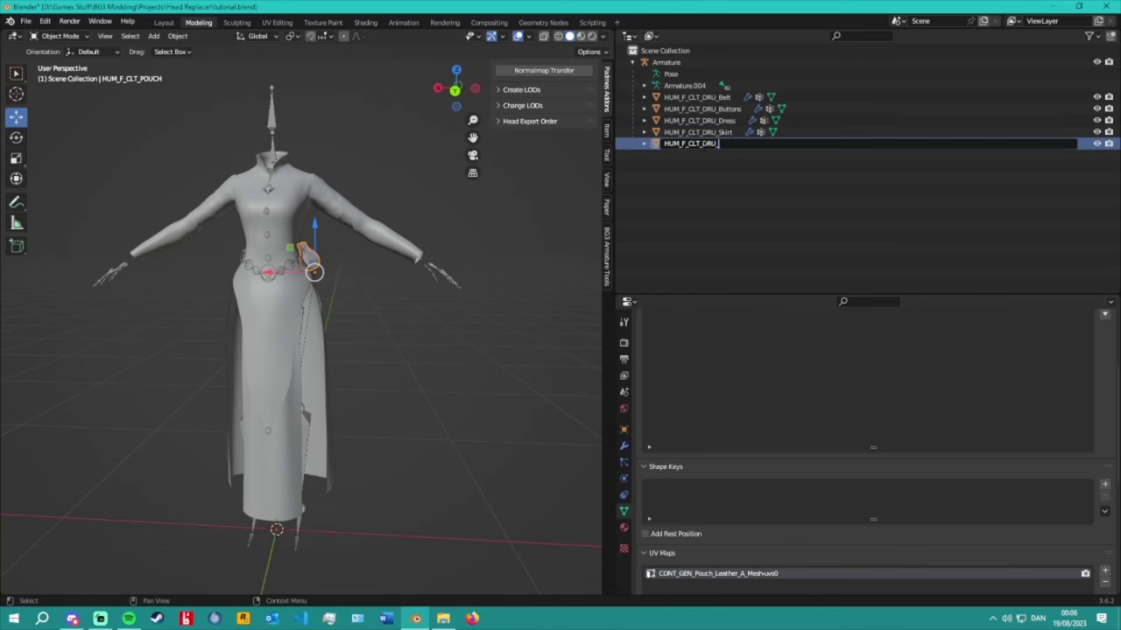
type("Pouch")
key("Return")
scroll(776, 425, "up", 5)
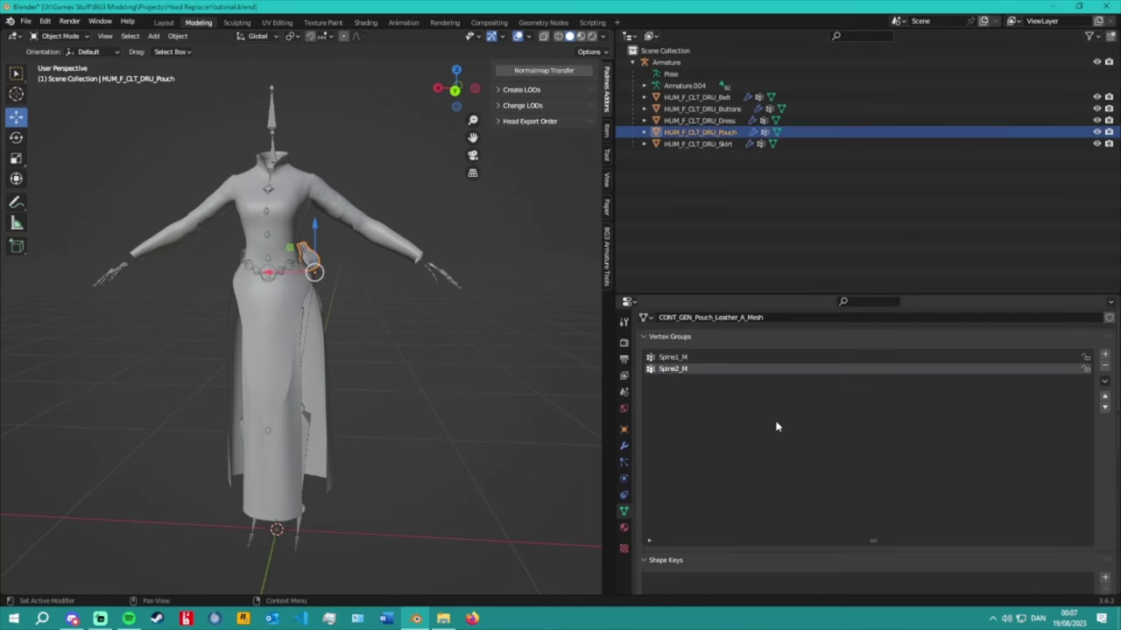
Create a LOD 1 copy of the HUM_F_CLT_DRU_Belt mesh.
middle_click_drag(412, 272, 563, 262)
left_click(518, 265)
left_click(701, 97)
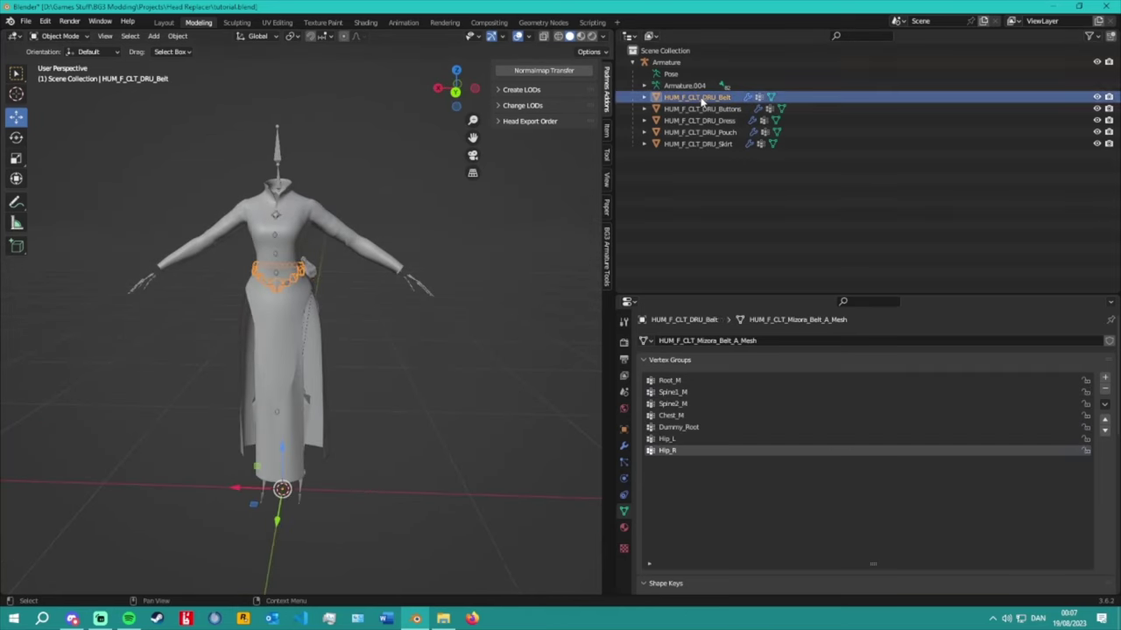
left_click(524, 89)
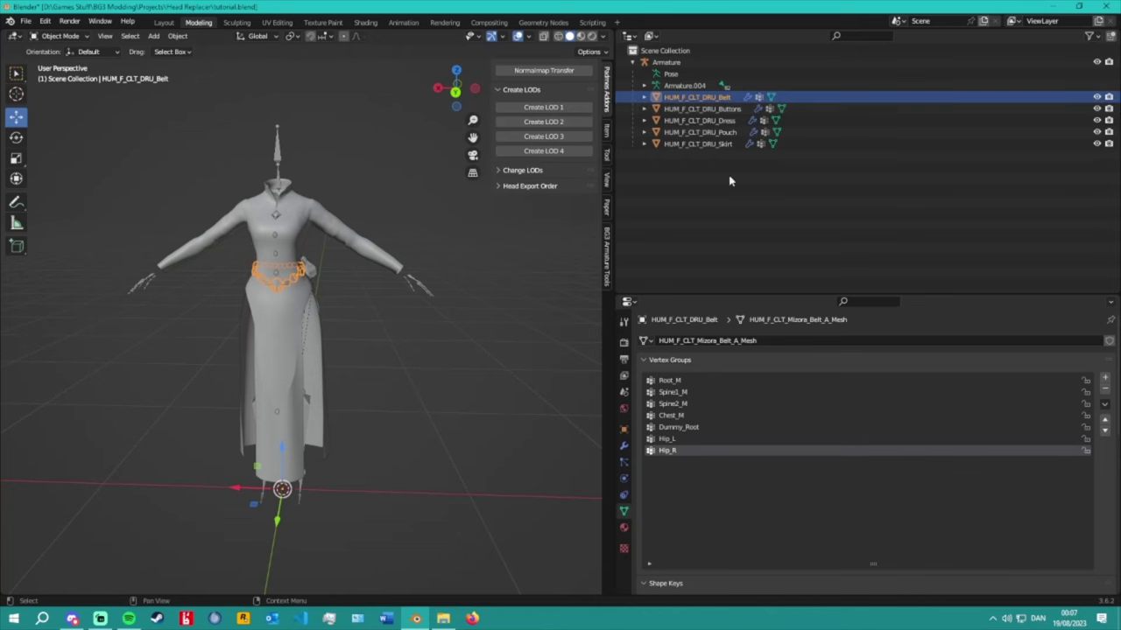
left_click_drag(770, 295, 770, 197)
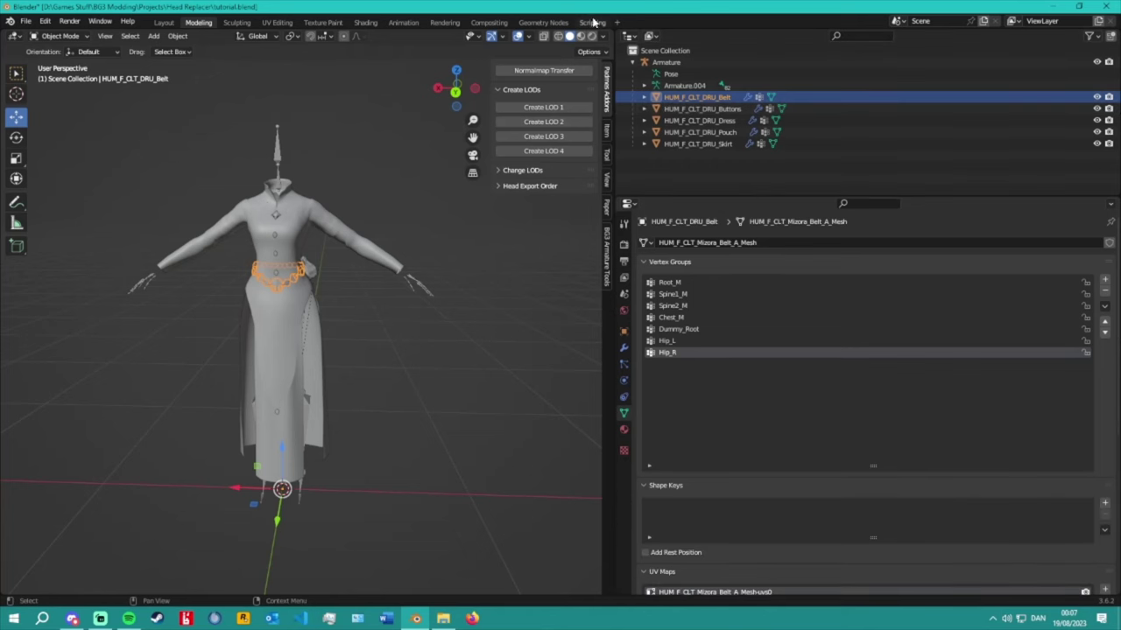
left_click(556, 108)
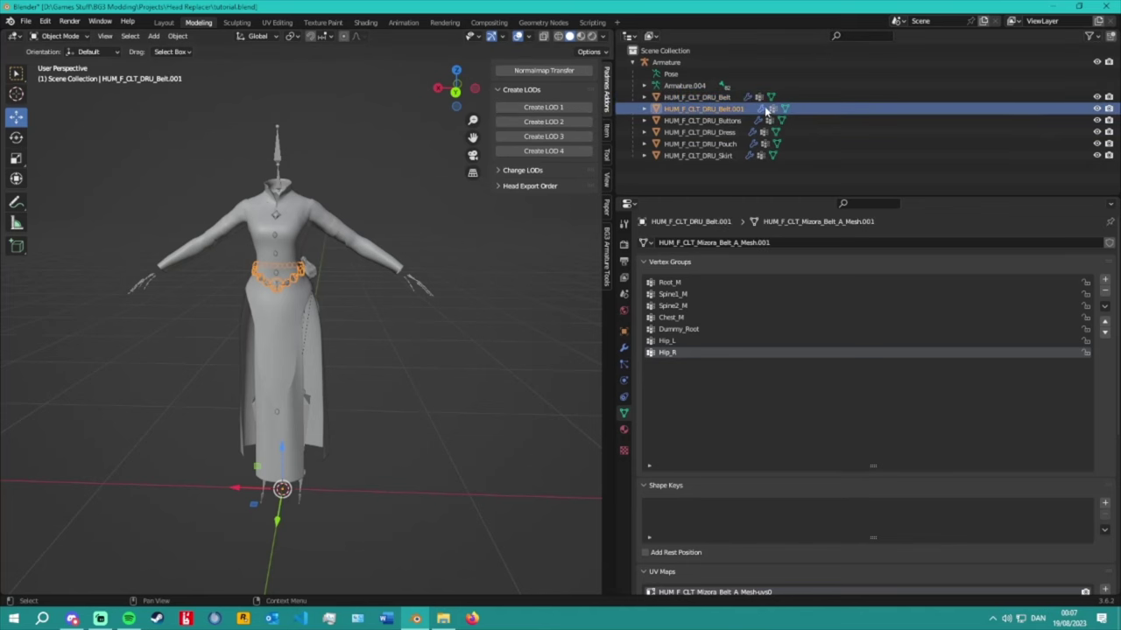
Move the LOD 1 belt copy's Decimate modifier ahead of its Armature modifier and apply the decimation at ratio 0.8.
left_click(1080, 368)
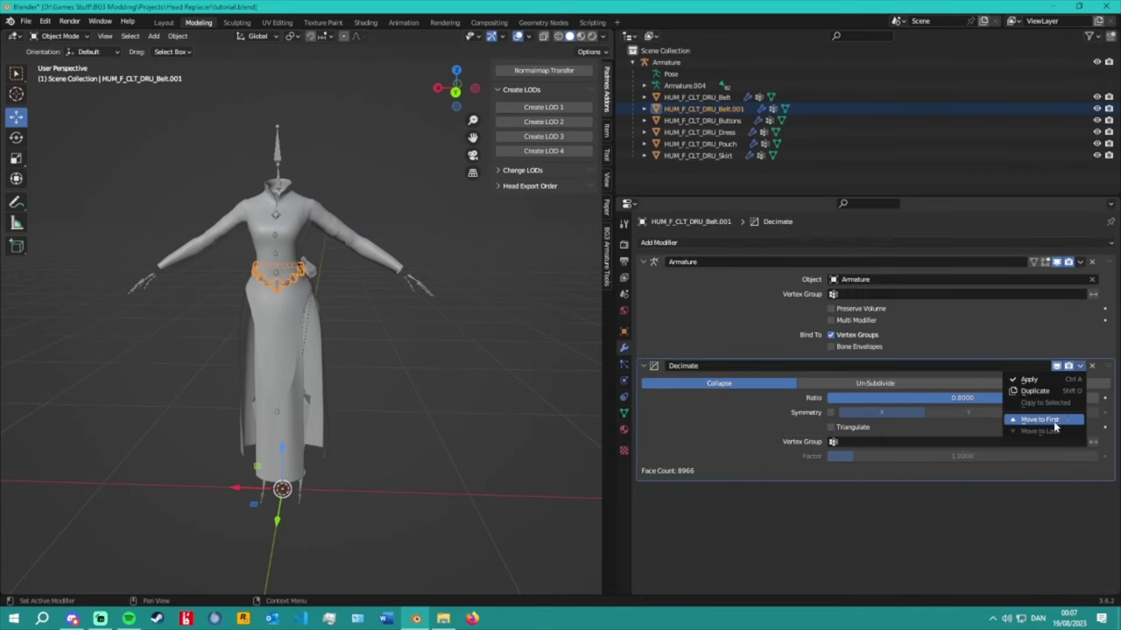
left_click(1038, 419)
left_click(1079, 262)
left_click(1061, 277)
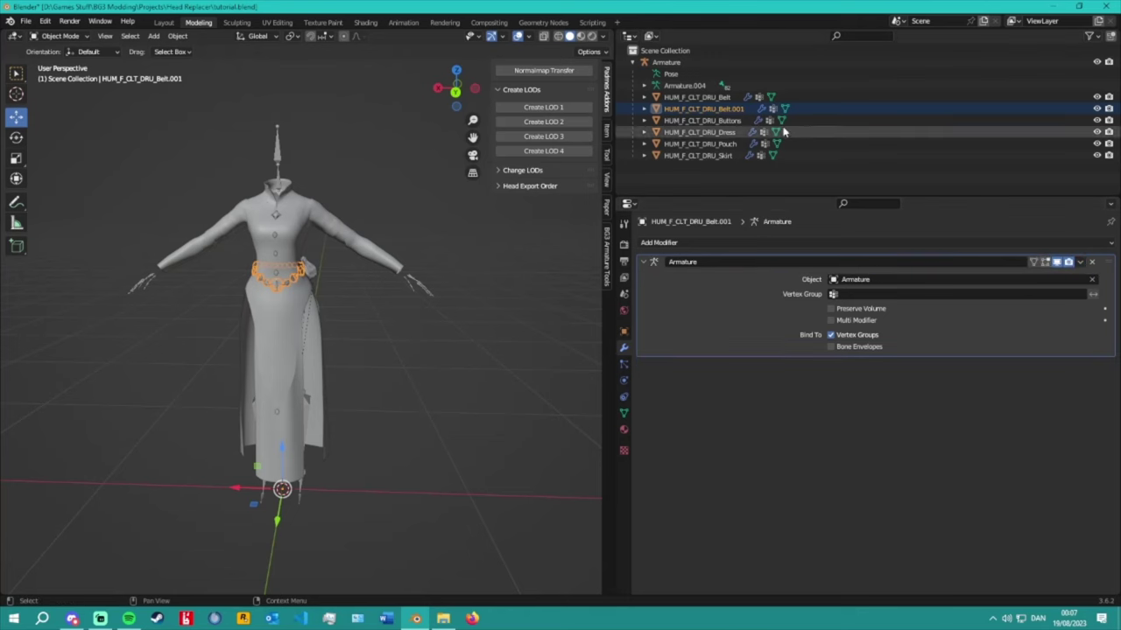
Rename the first decimated belt copy as HUM_F_CLT_DRU_Belt_LOD1.
double_click(727, 109)
left_click_drag(747, 109, 736, 109)
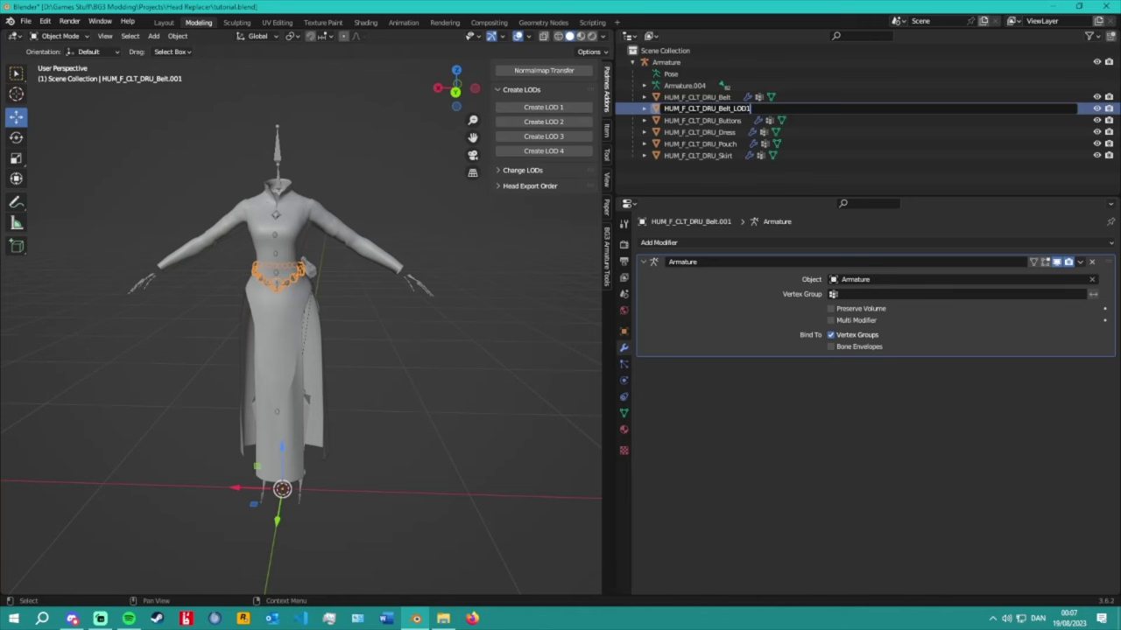
type("_LOD1")
key("Return")
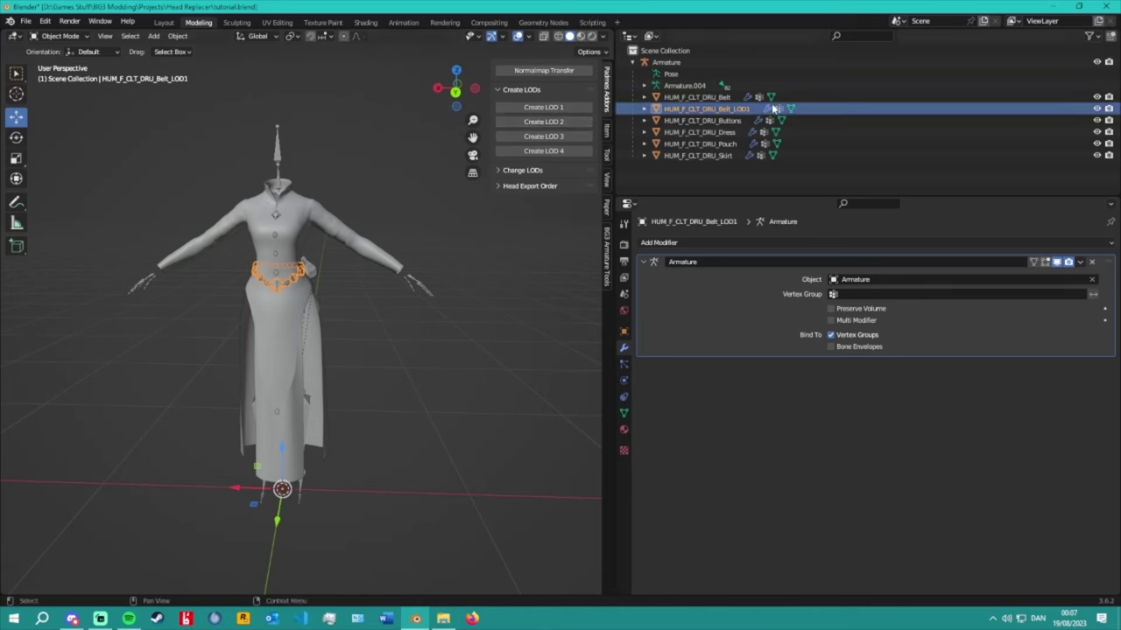
Create a LOD 2 copy from the LOD 1 belt and apply its 0.7 Decimate modifier ahead of the Armature modifier.
left_click(543, 107)
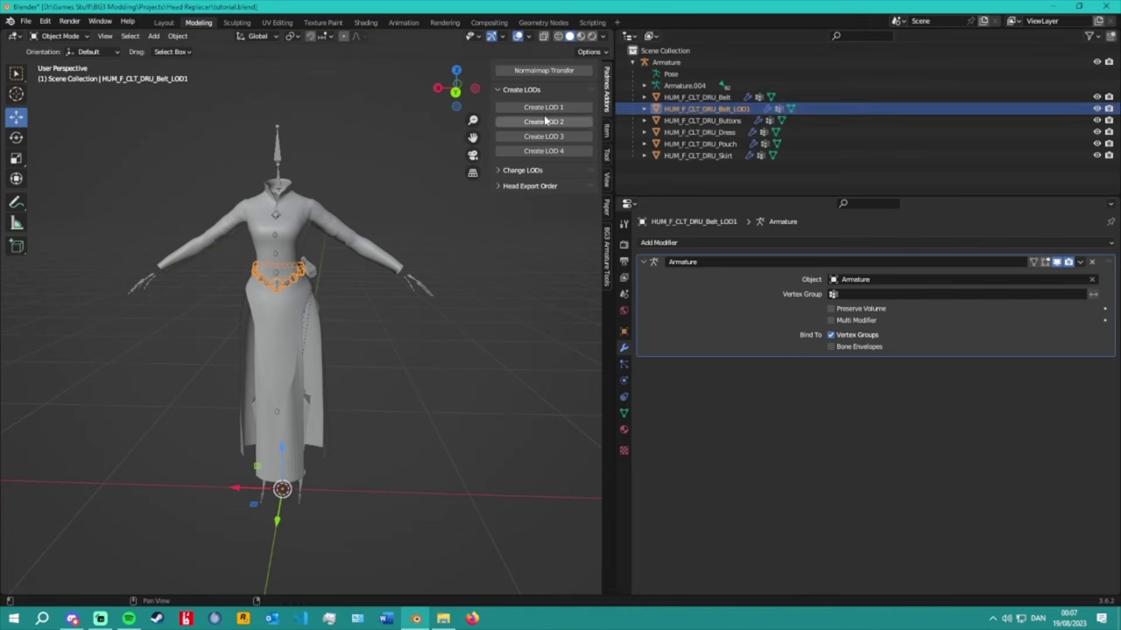
left_click(1080, 366)
left_click(1047, 420)
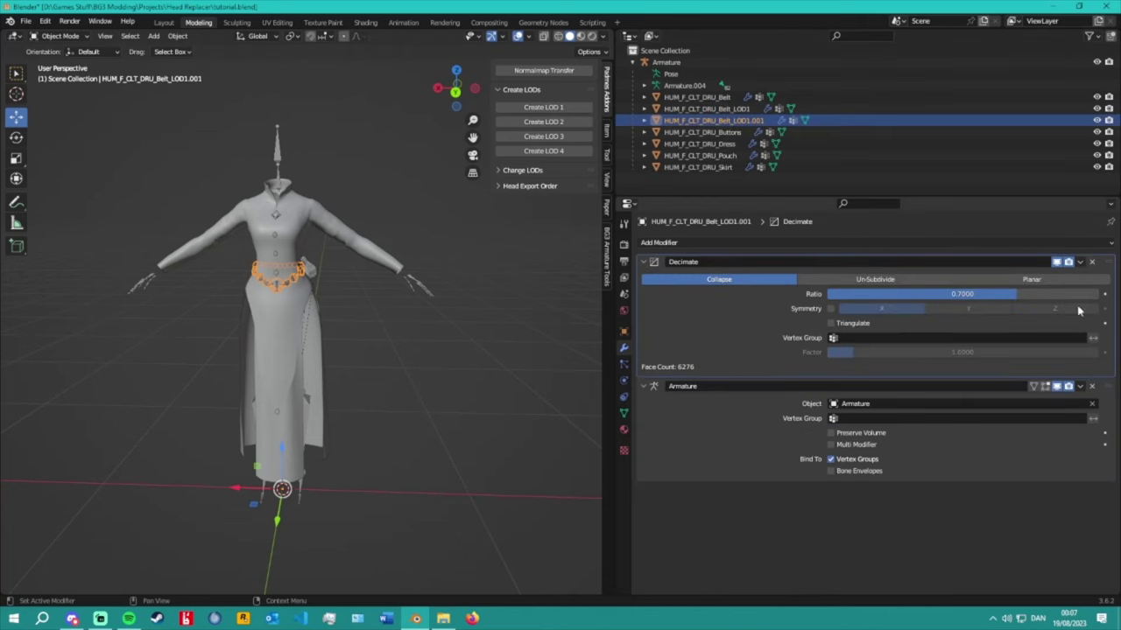
left_click(1081, 263)
left_click(1053, 274)
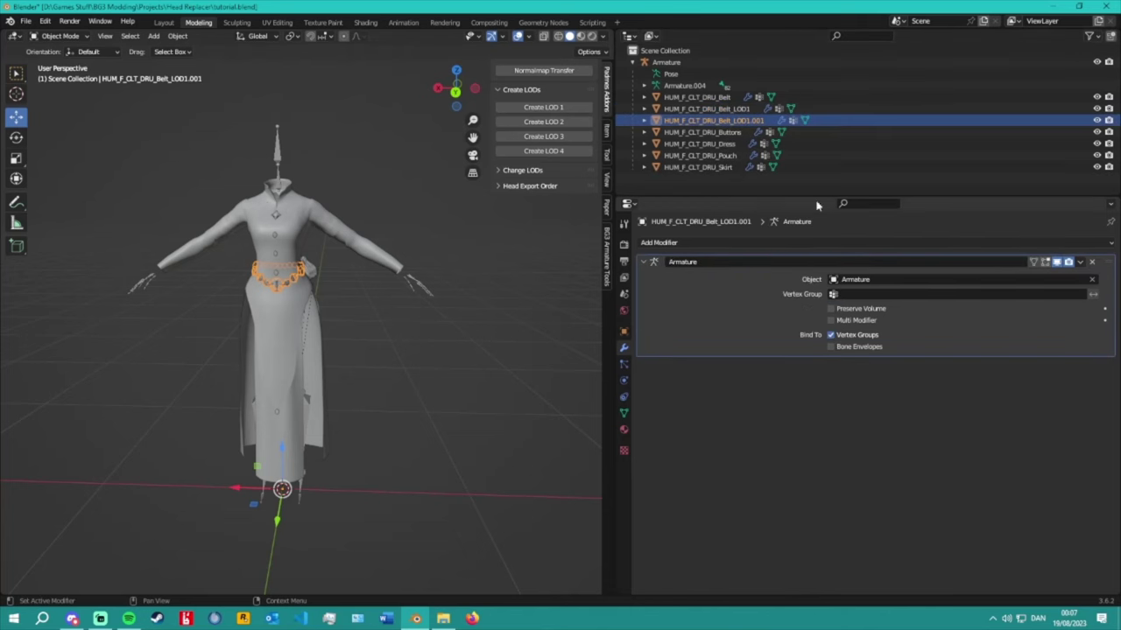
Rename the second decimated belt copy as HUM_F_CLT_DRU_Belt_LOD2.
double_click(767, 121)
left_click_drag(767, 121, 750, 120)
type("2")
key("Return")
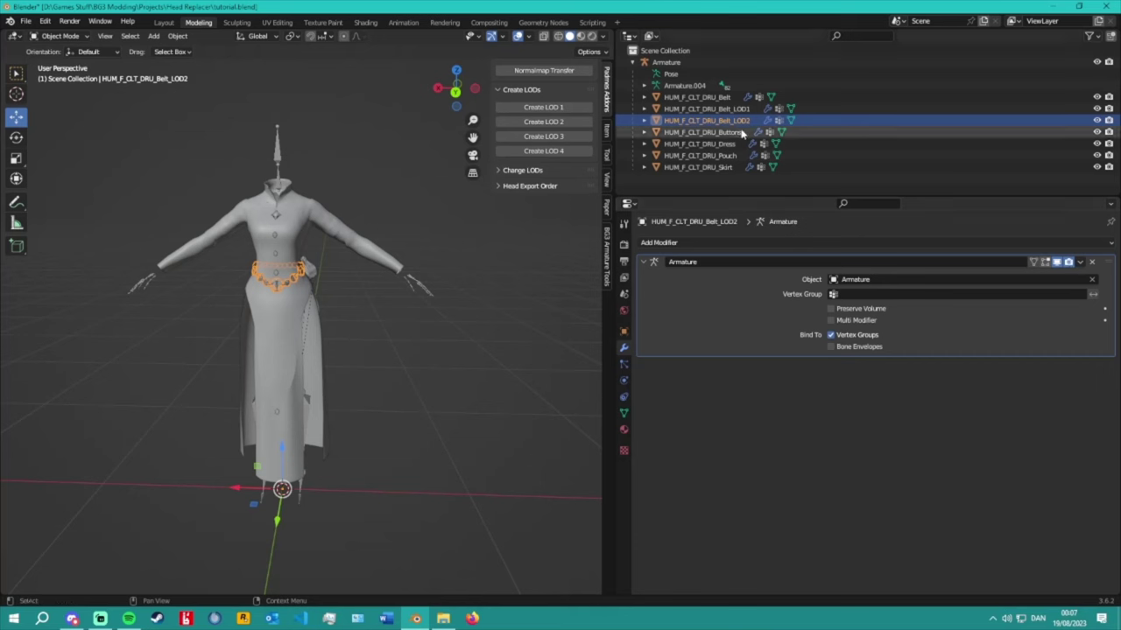
Create a LOD 3 copy from the LOD 2 belt and apply its 0.6 Decimate modifier ahead of the Armature modifier.
left_click(565, 137)
left_click(1079, 366)
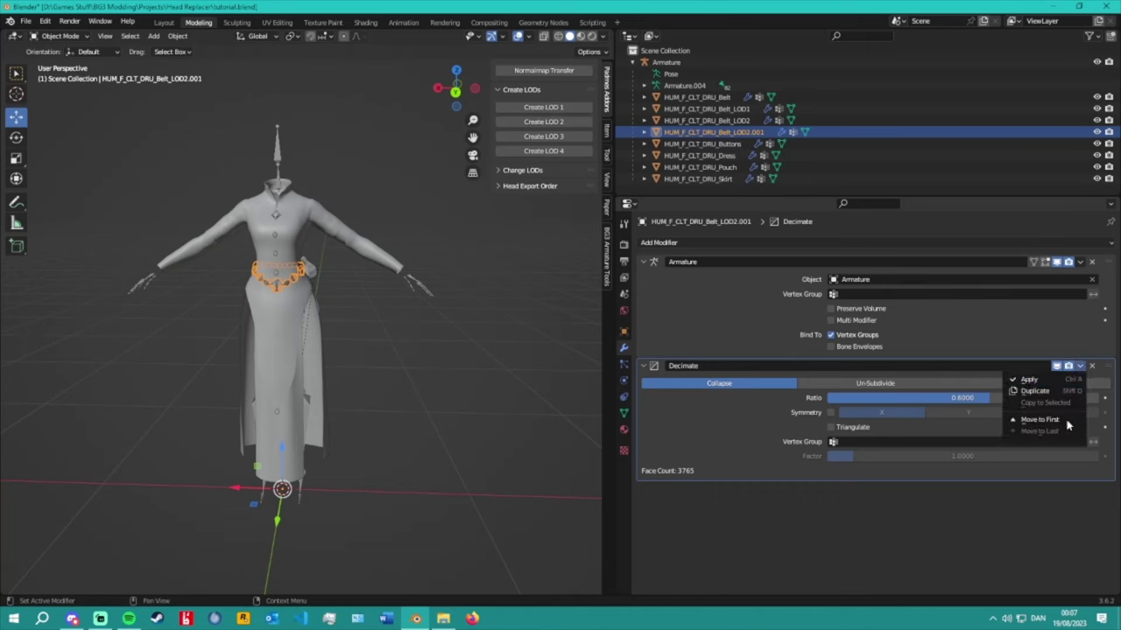
left_click(1039, 419)
left_click(1080, 262)
left_click(1070, 276)
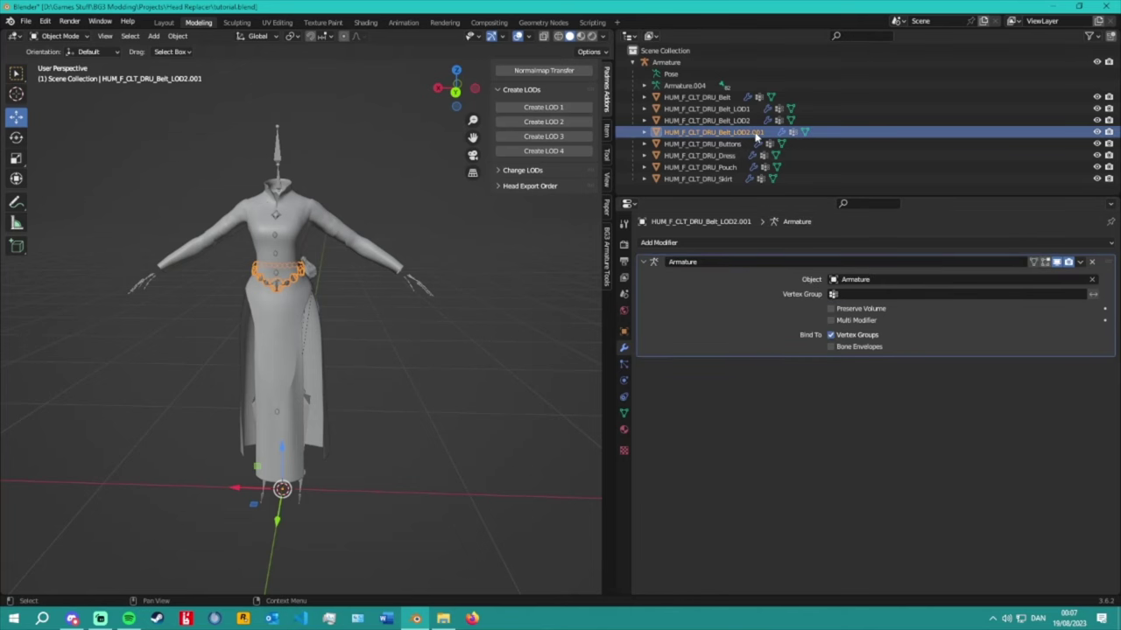
Rename the third decimated belt copy as HUM_F_CLT_DRU_Belt_LOD3.
double_click(770, 132)
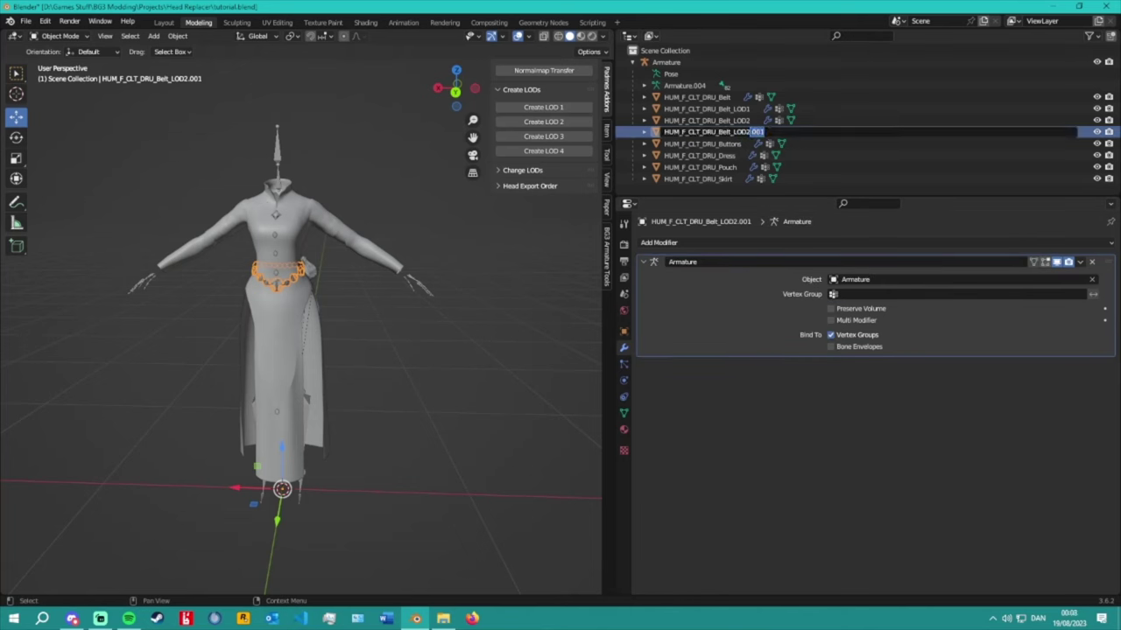
key("BackSpace")
key("BackSpace")
type("3")
key("Return")
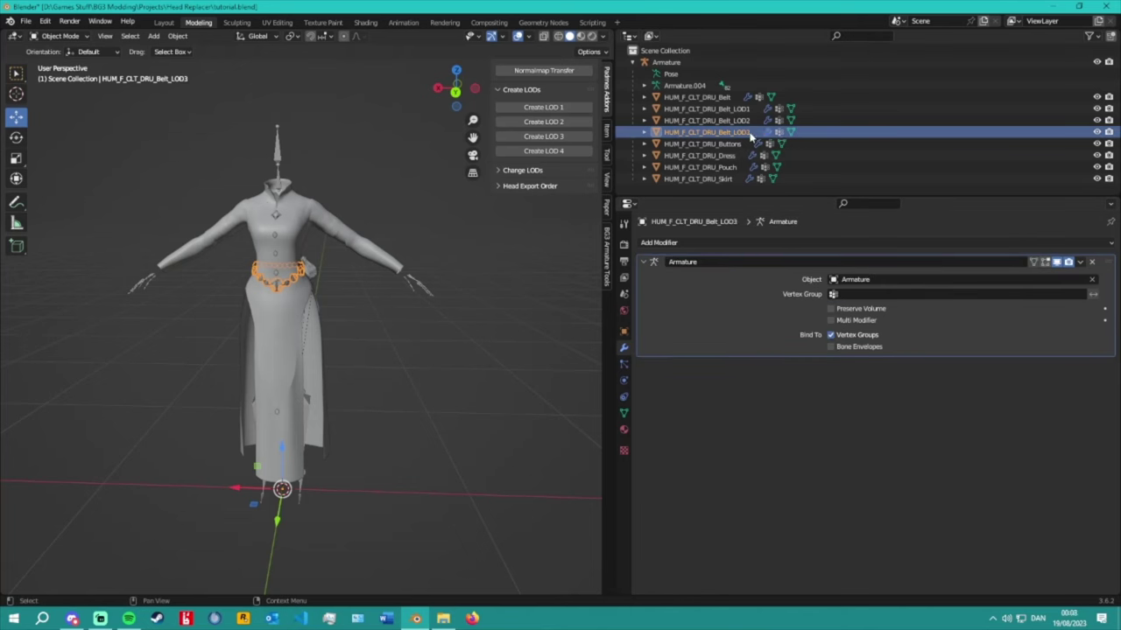
Create a LOD 4 copy from the LOD 3 belt and apply its 0.5 Decimate modifier ahead of the Armature modifier.
left_click(560, 150)
left_click(1080, 366)
left_click(1042, 423)
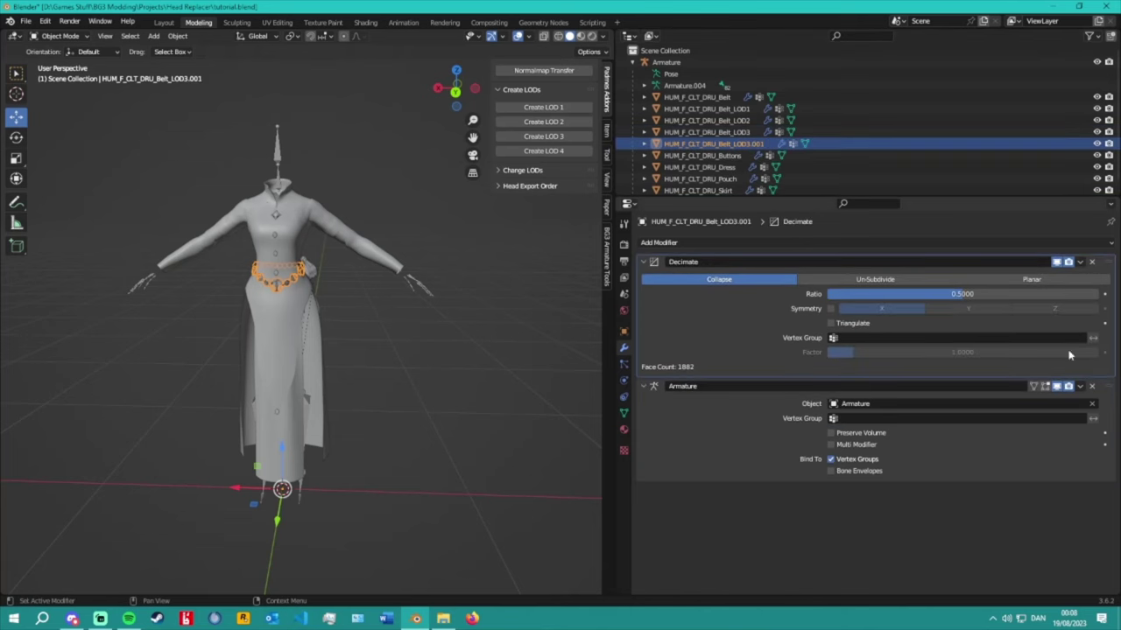
left_click(1080, 263)
left_click(1066, 277)
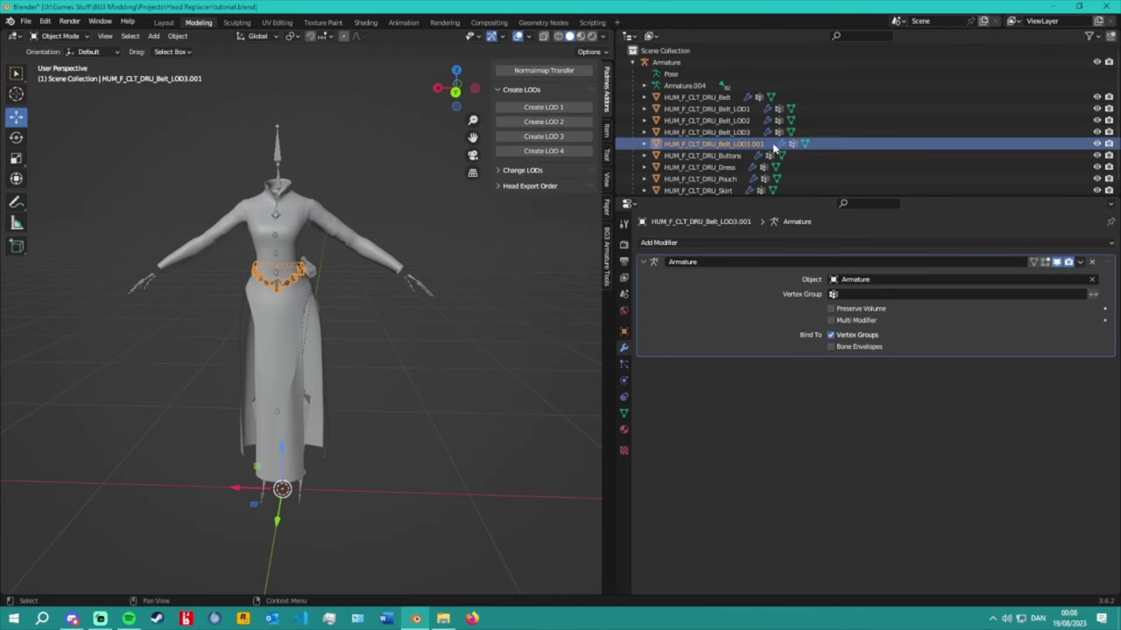
Rename the fourth decimated belt copy as HUM_F_CLT_DRU_Belt_LOD4.
double_click(760, 145)
left_click_drag(764, 144, 751, 144)
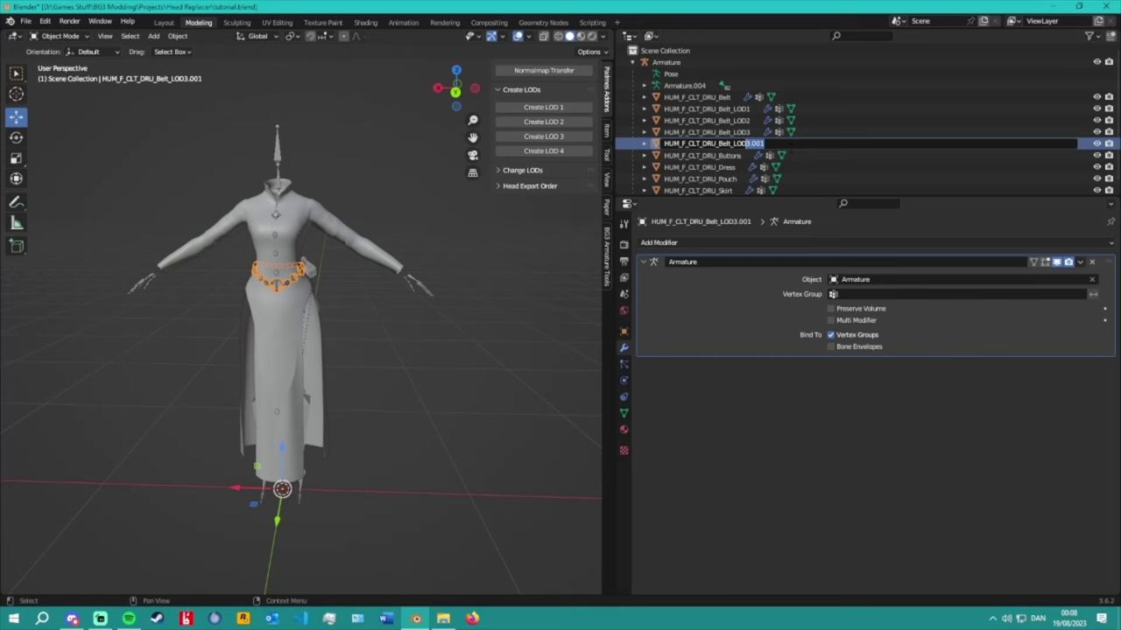
type("4")
key("Return")
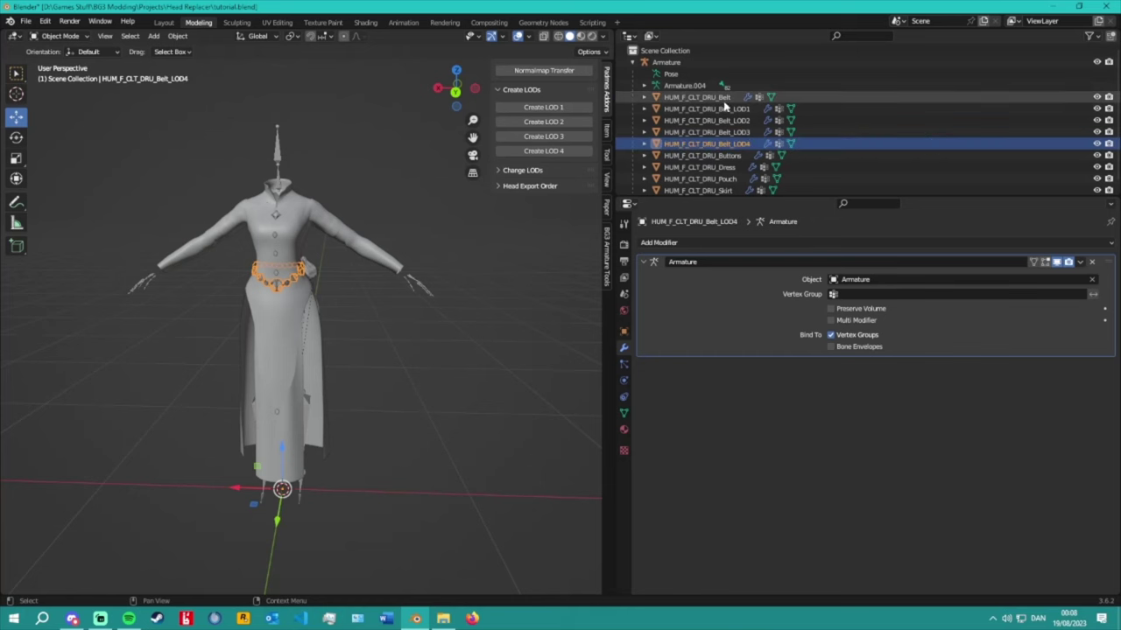
Move the HUM_F_CLT_DRU_Belt_LOD4 mesh about 0.35 m away from the body to examine its decimated shape, and undo the move.
left_click(697, 97)
scroll(343, 282, "down", 5)
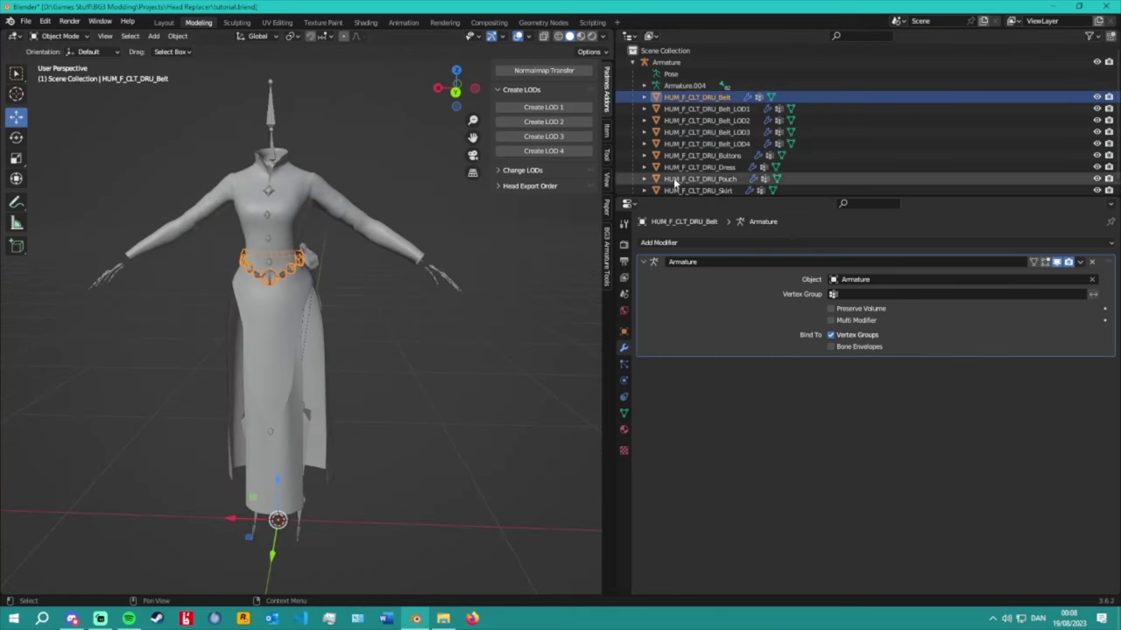
left_click(706, 143)
scroll(366, 214, "up", 5)
key("g")
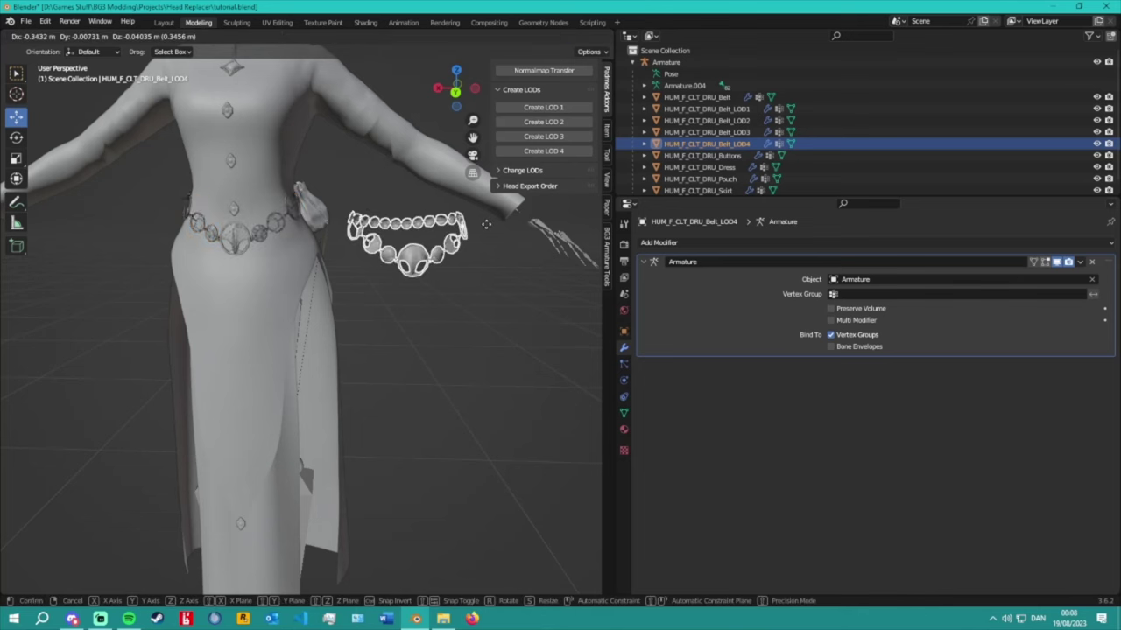
left_click(486, 224)
scroll(492, 257, "up", 6)
middle_click_drag(492, 257, 468, 273)
middle_click_drag(467, 272, 463, 308, "shift")
scroll(423, 279, "down", 3)
scroll(450, 264, "down", 2)
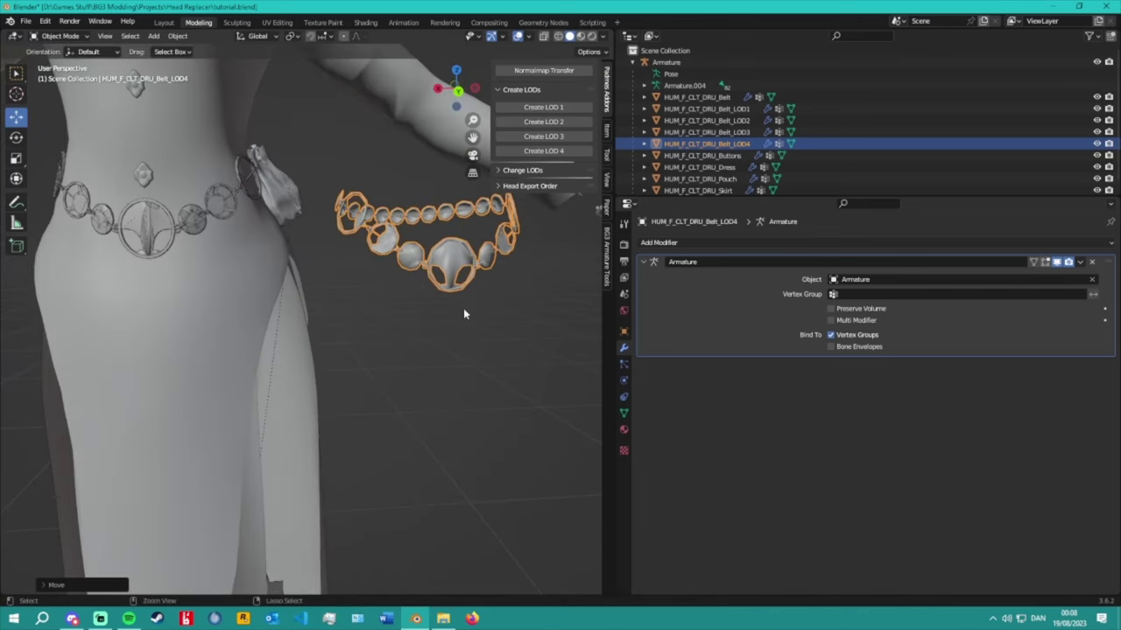
key("ctrl+z")
scroll(414, 274, "down", 2)
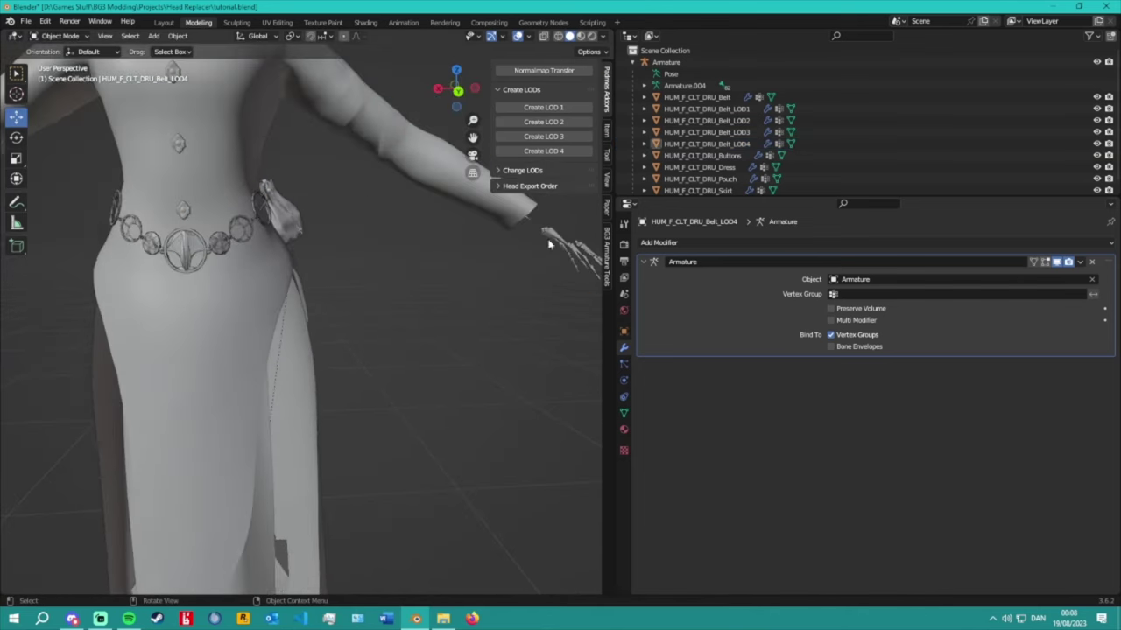
Clear the object selection and save the tutorial.blend project file.
left_click(724, 156)
left_click_drag(723, 203, 723, 315)
scroll(368, 215, "down", 4)
left_click(143, 92)
left_click(25, 20)
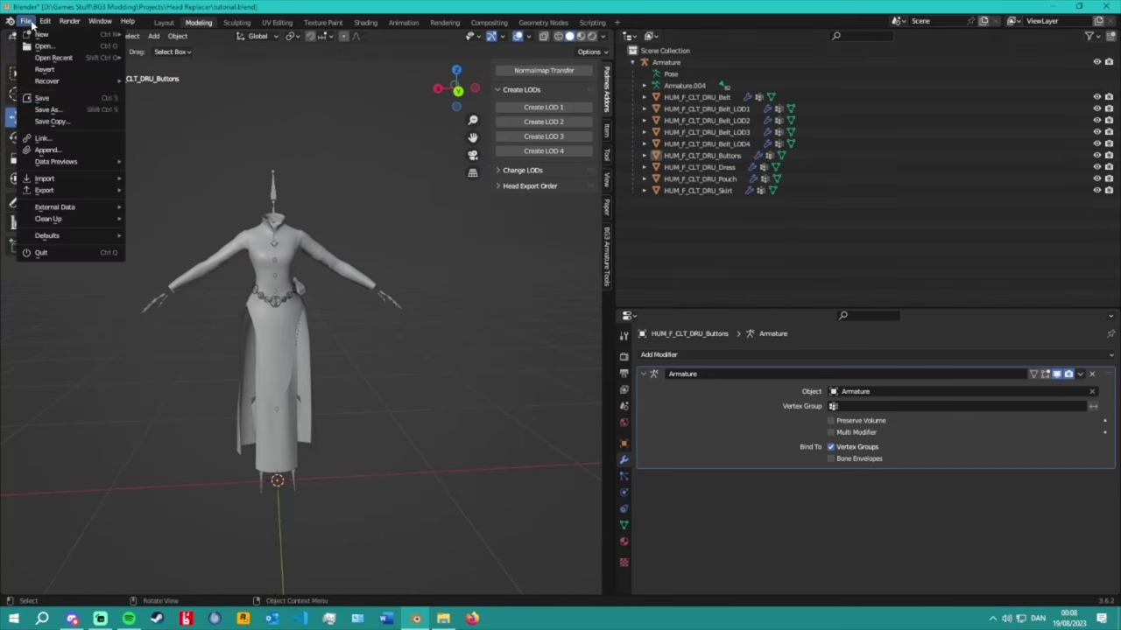
left_click(43, 99)
middle_click_drag(192, 223, 330, 229)
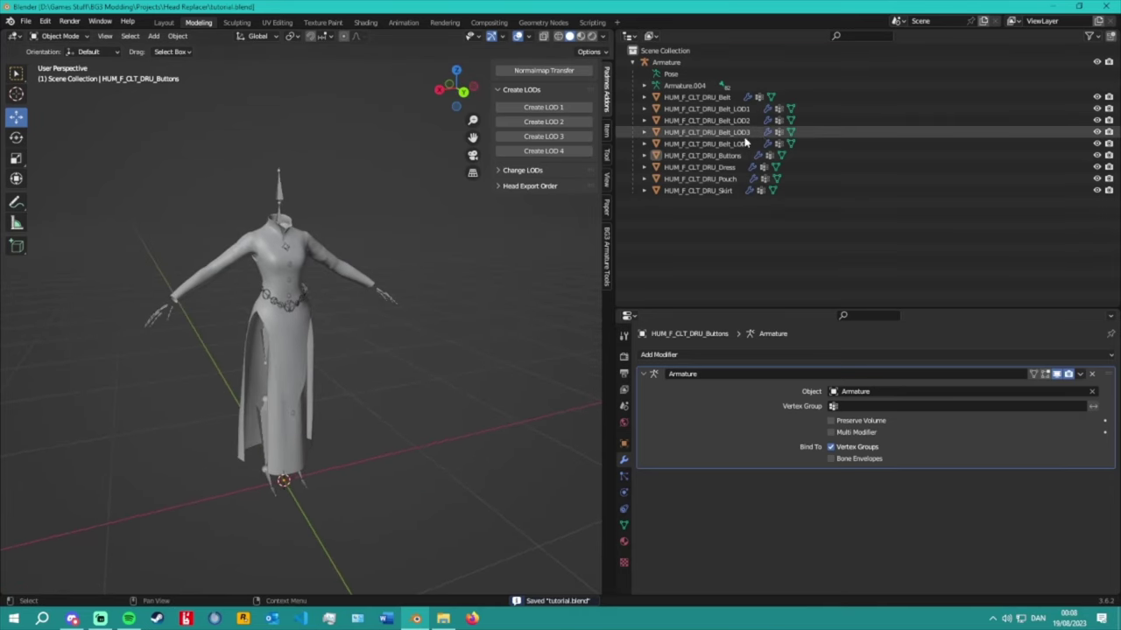
Delete the four belt LOD objects, HUM_F_CLT_DRU_Belt_LOD1 through HUM_F_CLT_DRU_Belt_LOD4.
left_click(718, 143)
left_click(747, 112, "shift")
right_click(747, 111)
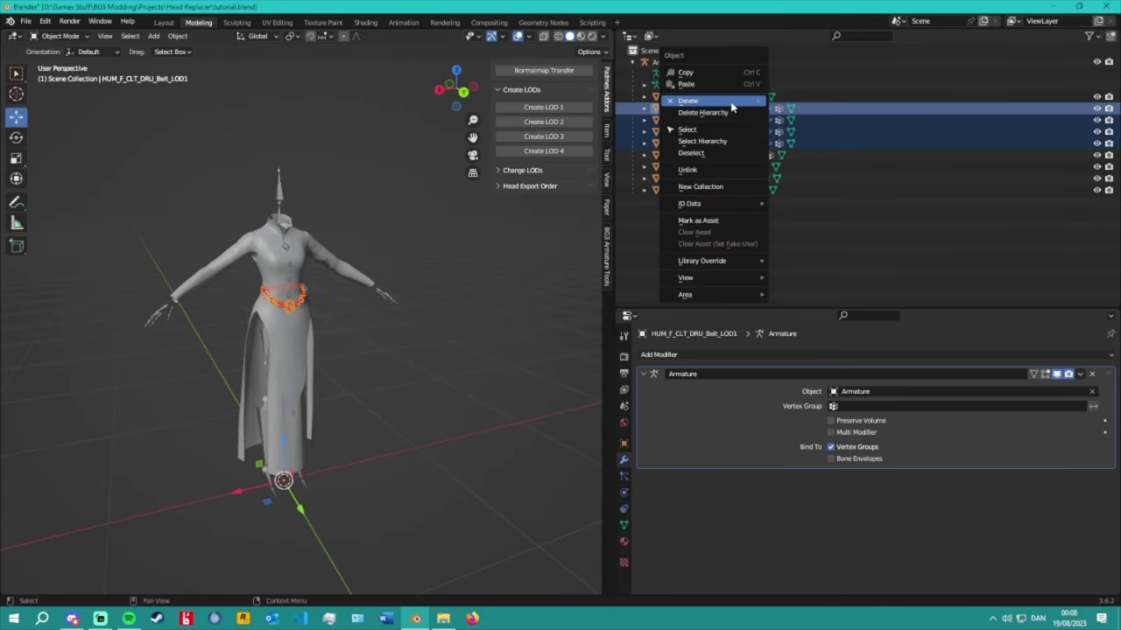
left_click(735, 112)
middle_click_drag(385, 183, 251, 113)
left_click(60, 36)
left_click(61, 101)
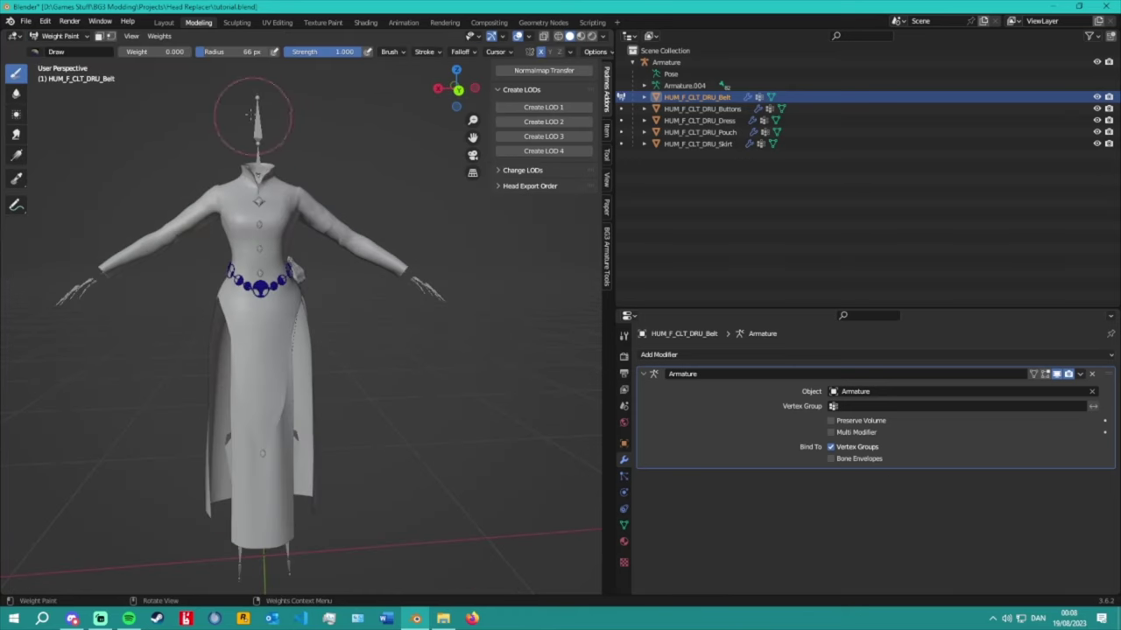
left_click(66, 36)
left_click(54, 51)
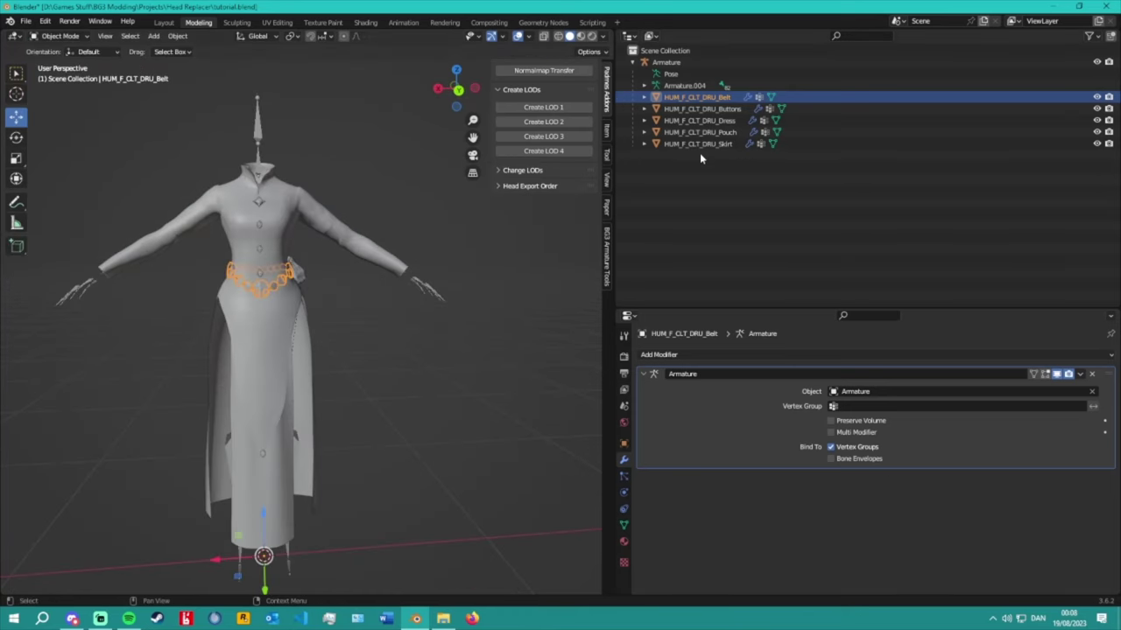
Apply all transforms to the armature and the five outfit meshes, and clear the selection.
key("a")
key("ctrl+a")
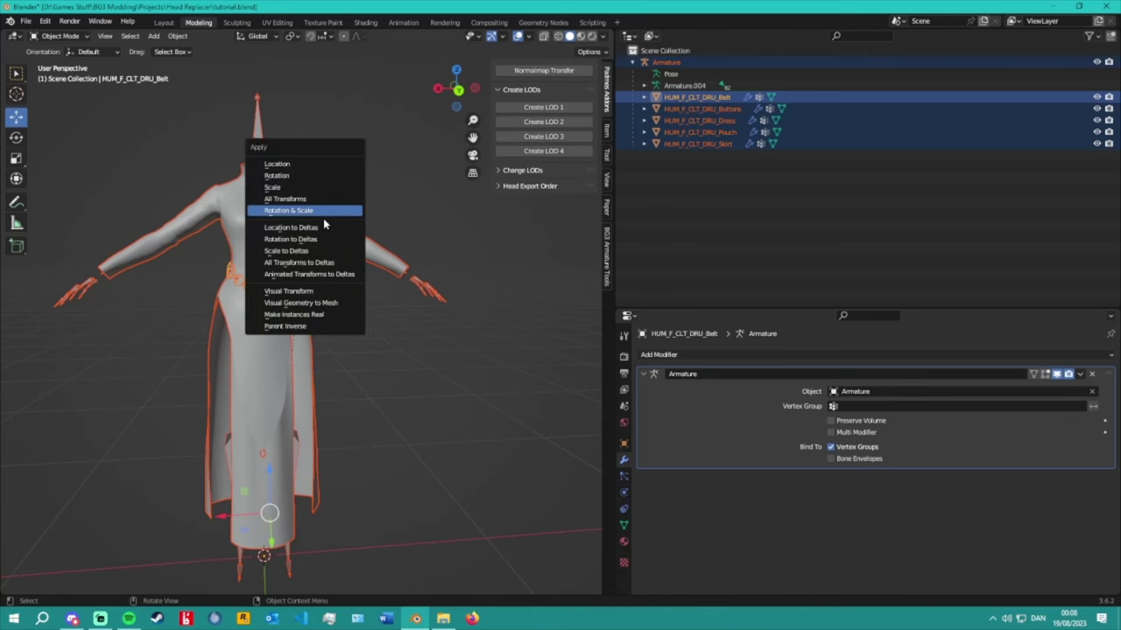
left_click(324, 200)
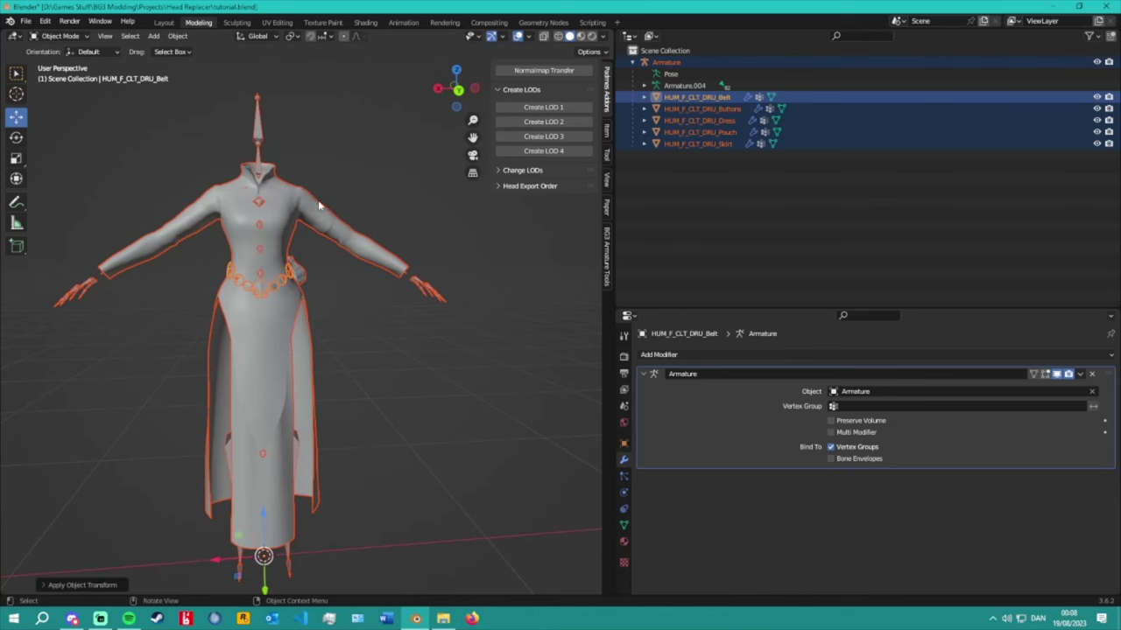
left_click(72, 36)
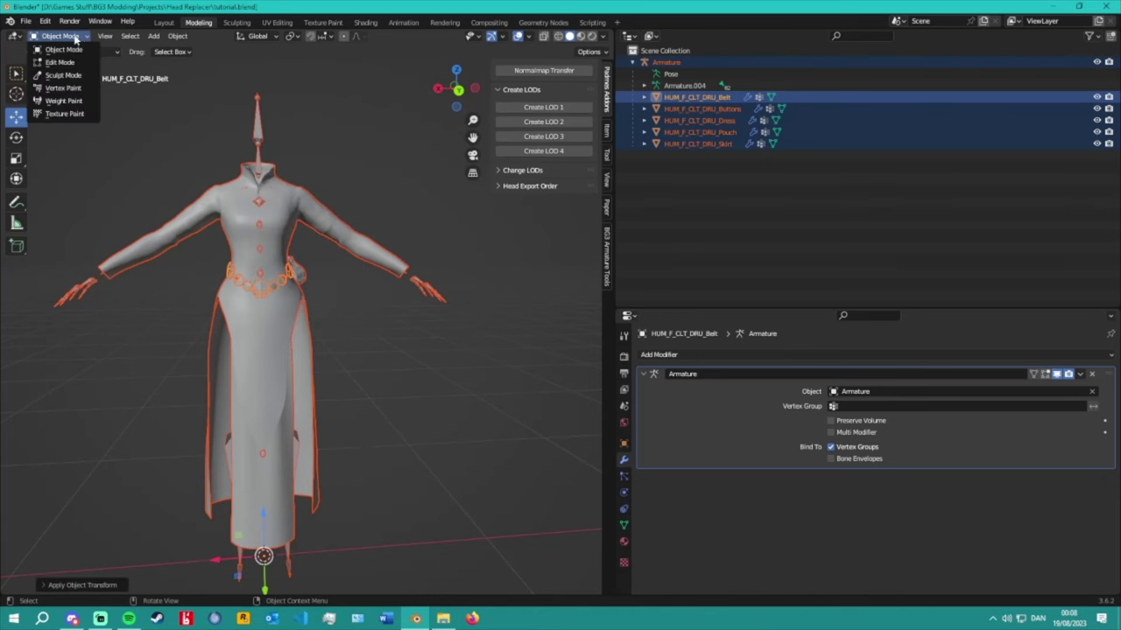
scroll(295, 128, "up", 4)
left_click(375, 121)
middle_click_drag(375, 121, 300, 131)
scroll(301, 131, "down", 3)
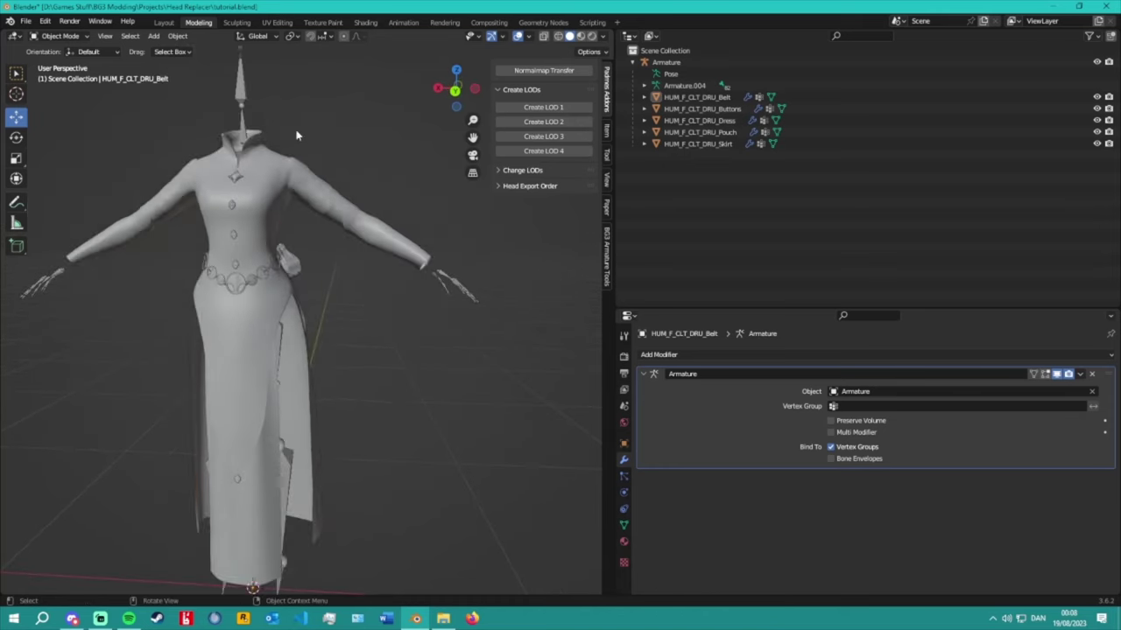
Limit the bone weights of HUM_F_CLT_DRU_Belt to 4 per vertex across all groups, and return to Object Mode.
left_click(241, 157)
left_click(742, 195)
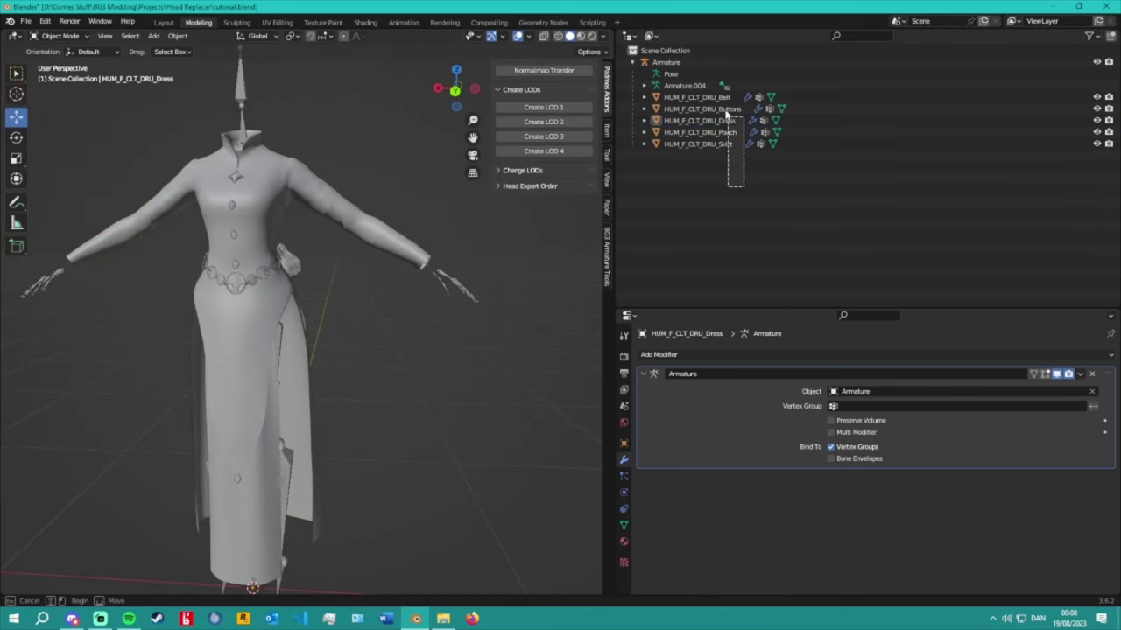
left_click(720, 97)
left_click(59, 35)
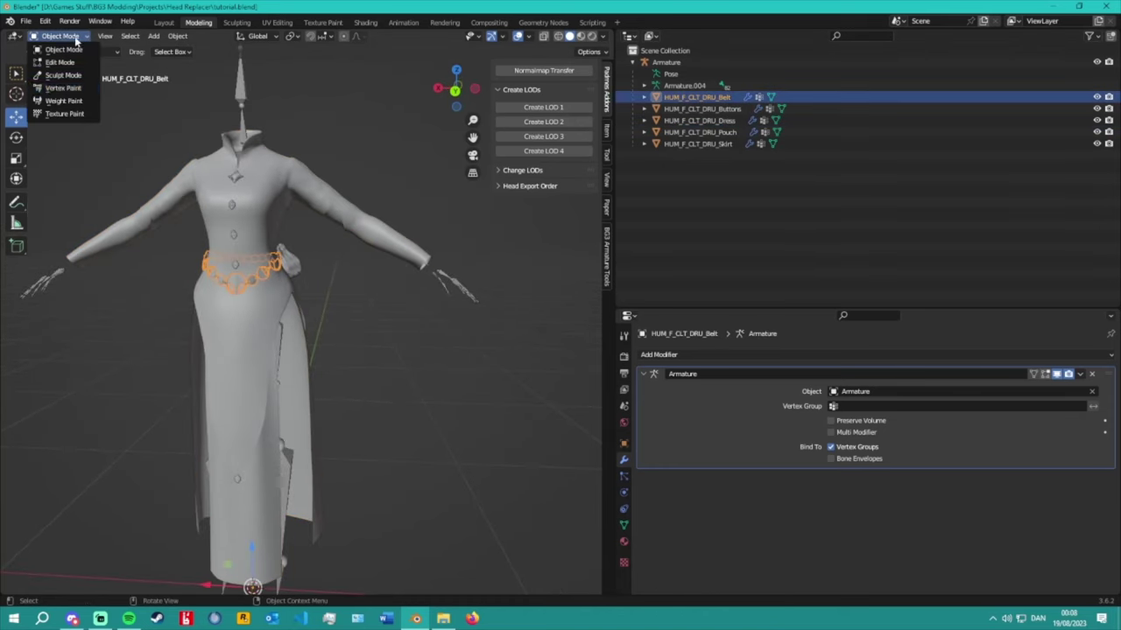
left_click(53, 95)
left_click(160, 36)
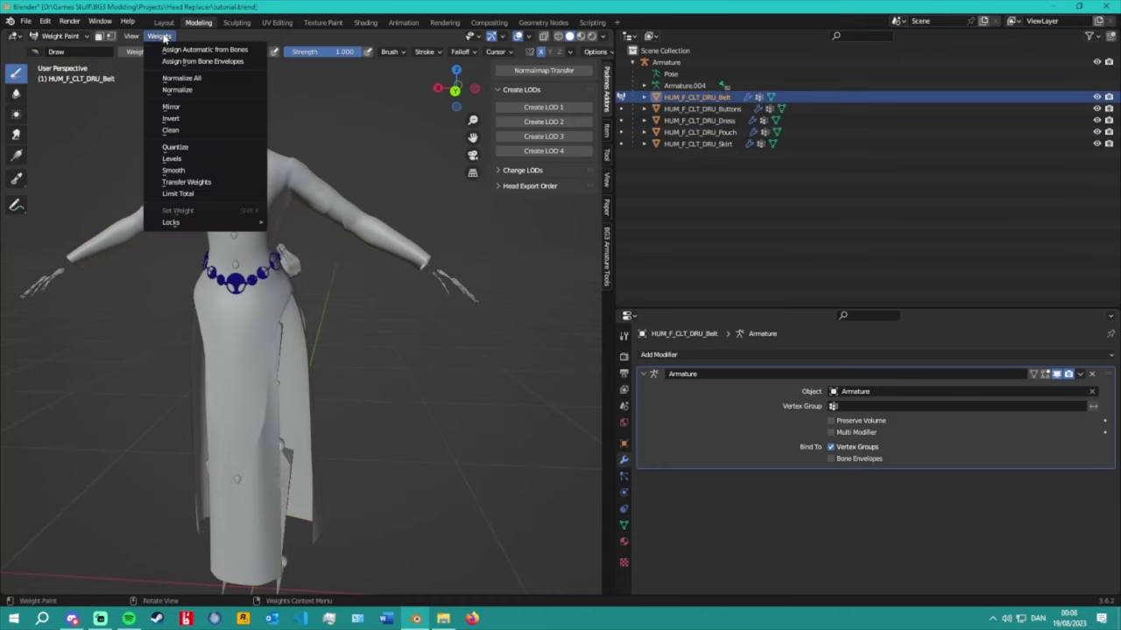
left_click(177, 194)
left_click(96, 586)
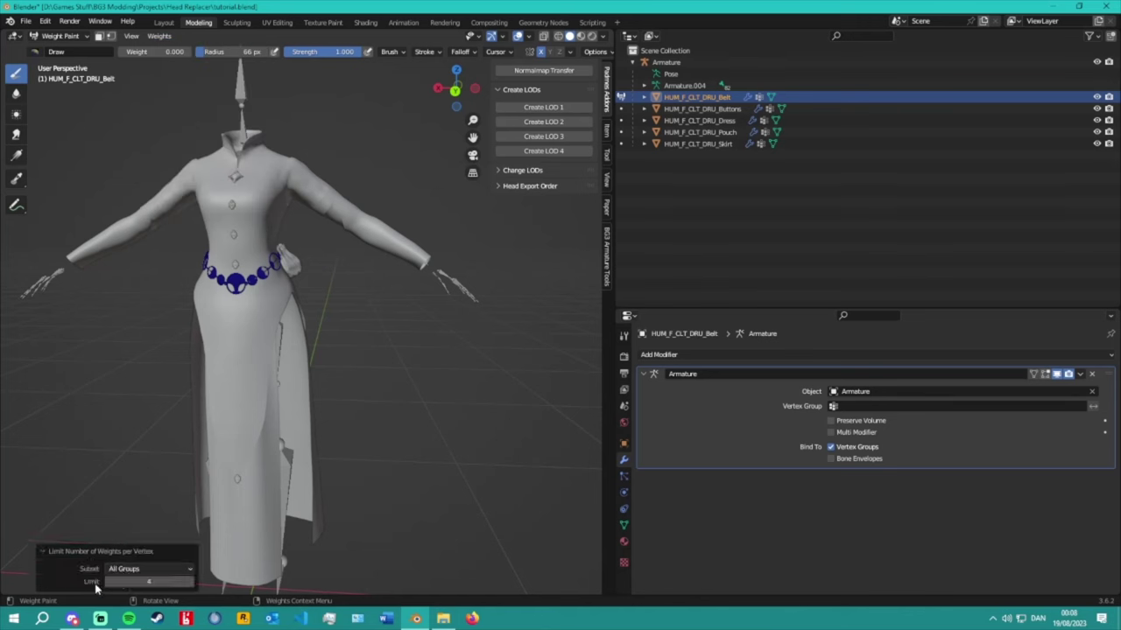
left_click(115, 570)
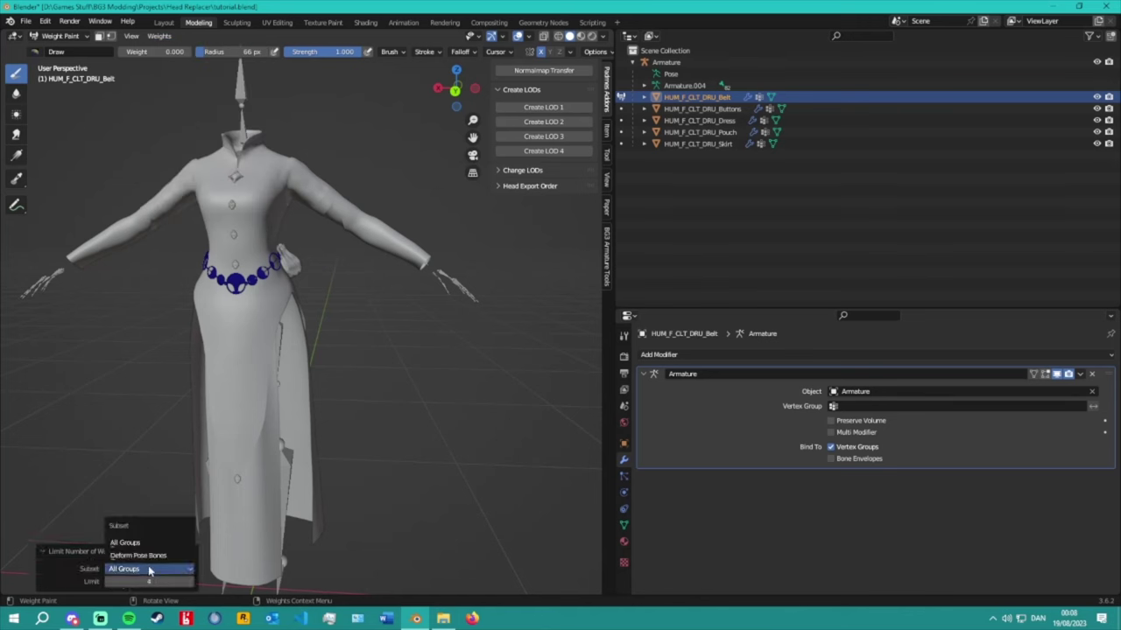
left_click(149, 570)
left_click(61, 36)
left_click(63, 49)
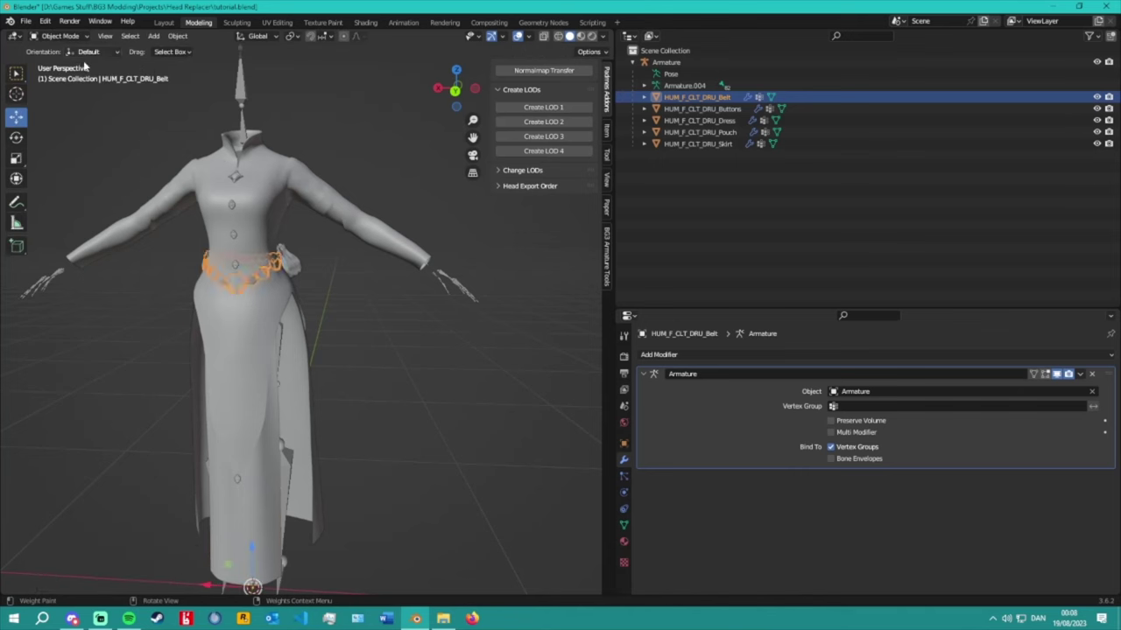
Limit the HUM_F_CLT_DRU_Dress mesh to 4 weights per vertex for all groups, ending in Object Mode.
left_click(191, 177)
left_click(61, 36)
left_click(63, 101)
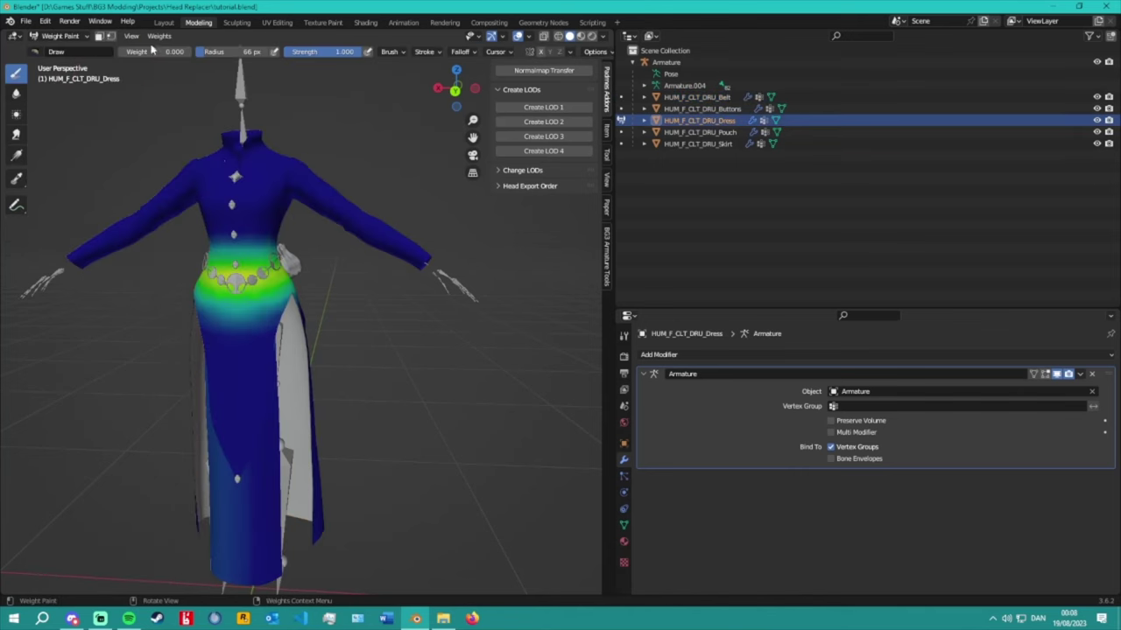
left_click(159, 36)
left_click(198, 196)
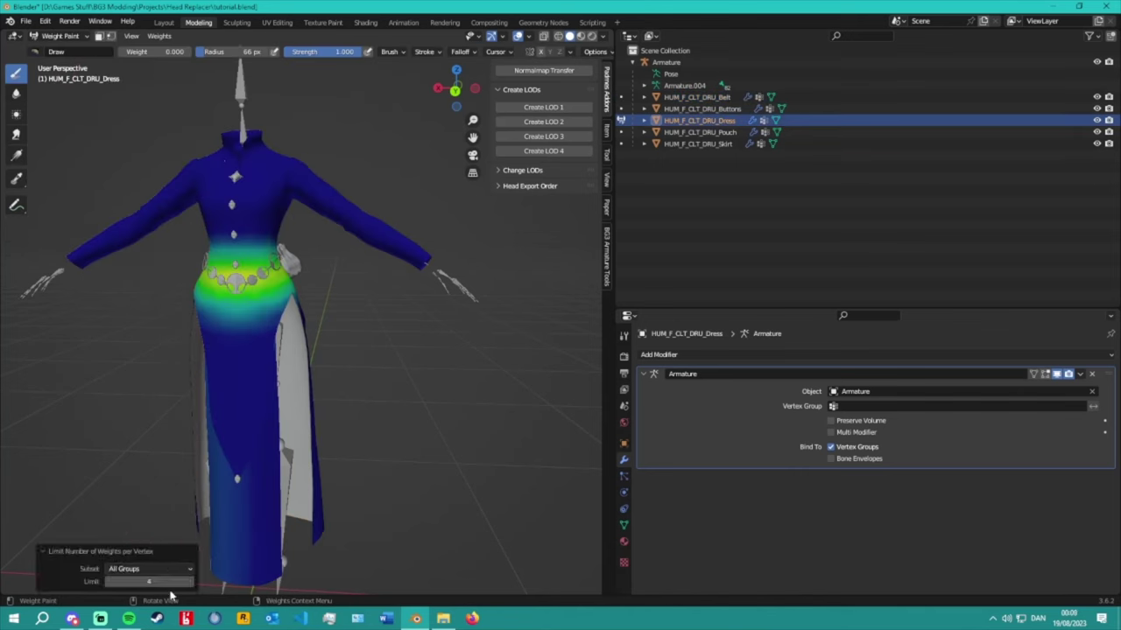
left_click(61, 35)
left_click(63, 49)
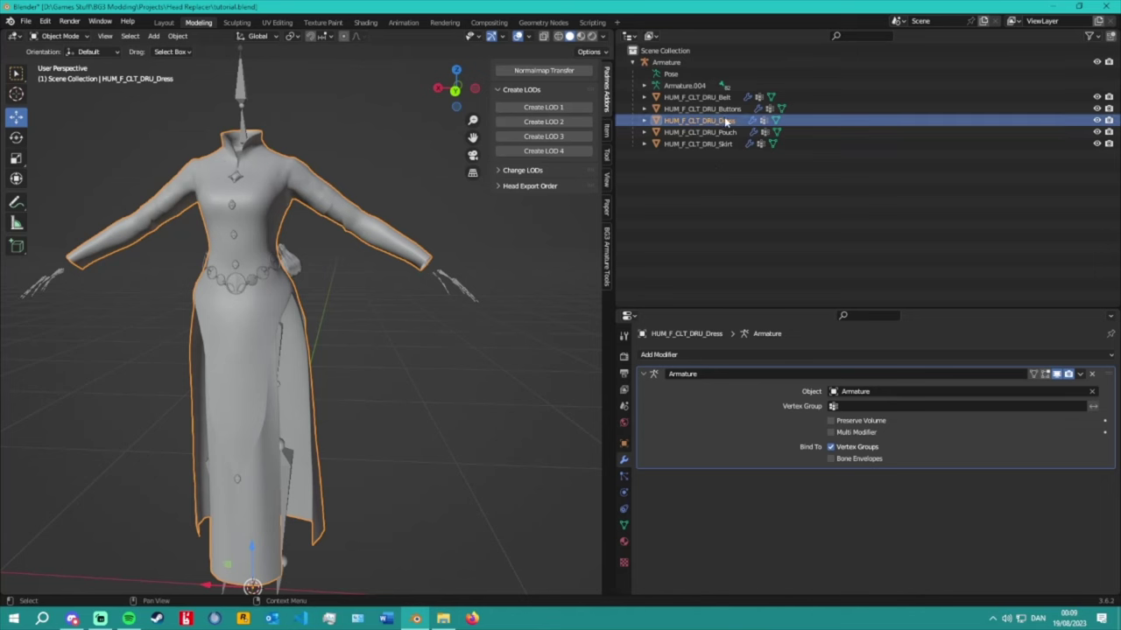
Apply Limit Total with a limit of 4 to the weights of HUM_F_CLT_DRU_Buttons, and return to Object Mode.
key("Up")
left_click(61, 36)
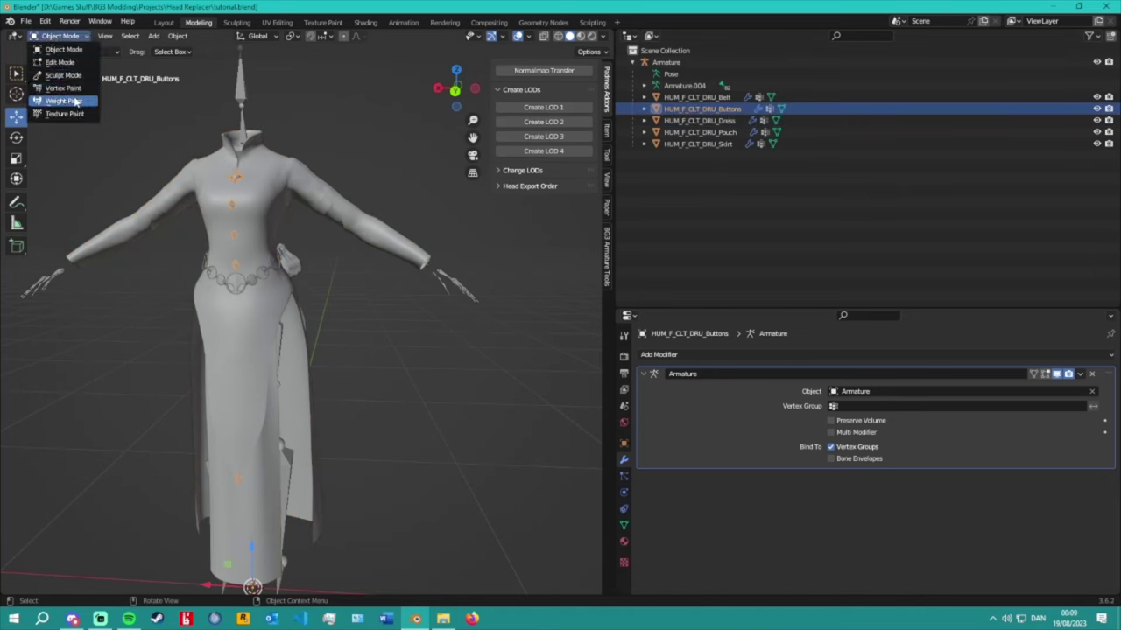
left_click(63, 101)
left_click(159, 36)
left_click(183, 195)
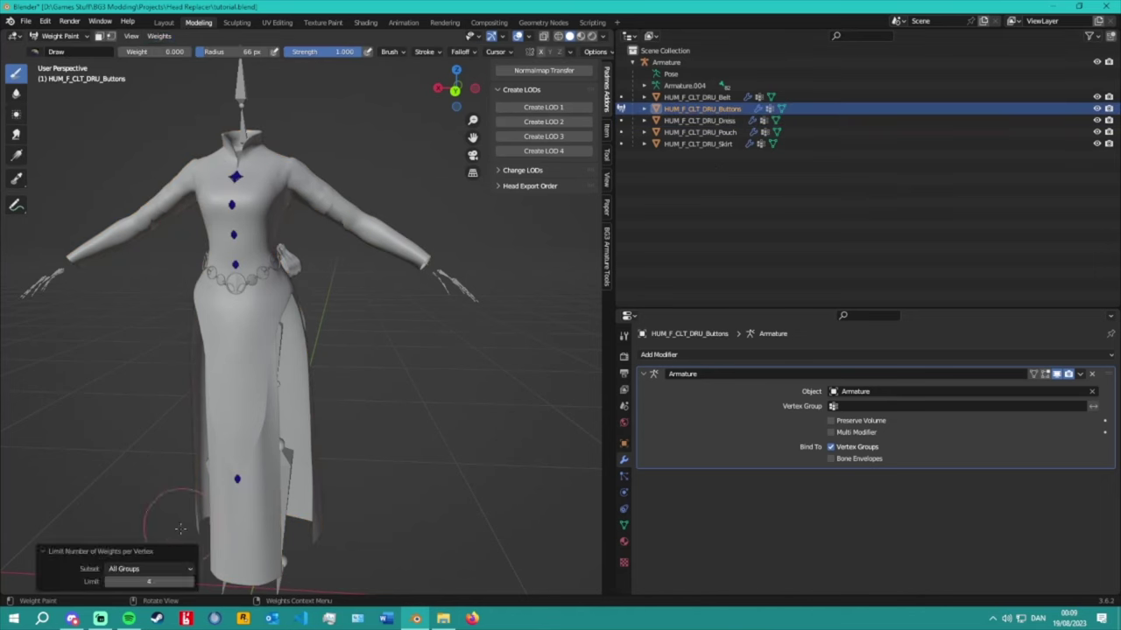
left_click(61, 35)
left_click(63, 49)
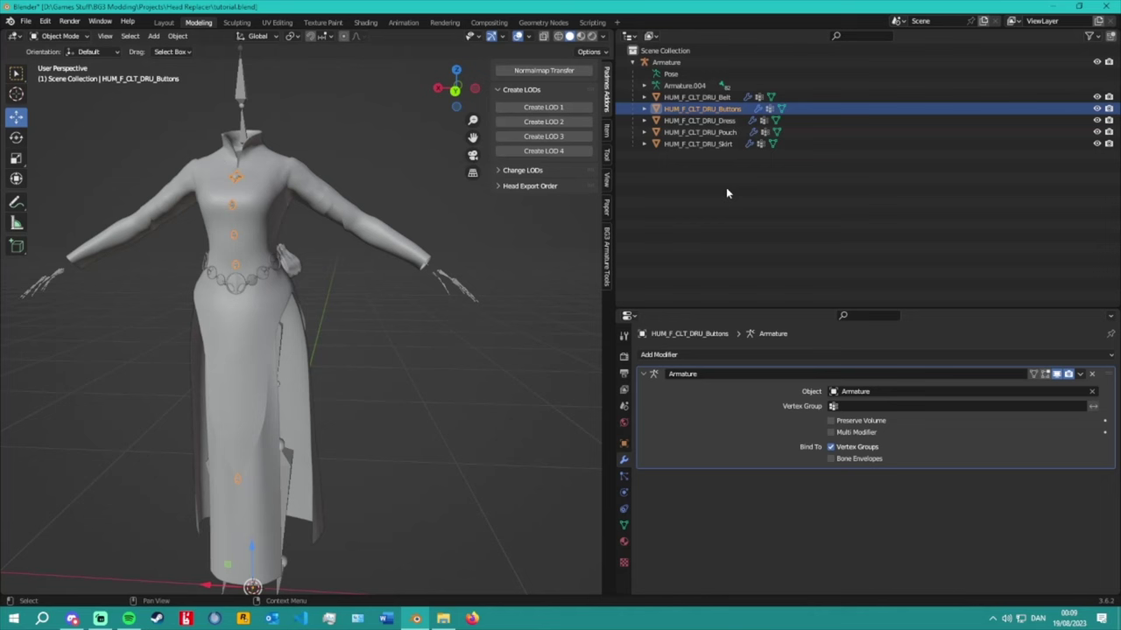
Limit the total weights per vertex on the HUM_F_CLT_DRU_Pouch mesh, and return to Object Mode.
left_click(700, 131)
left_click(61, 36)
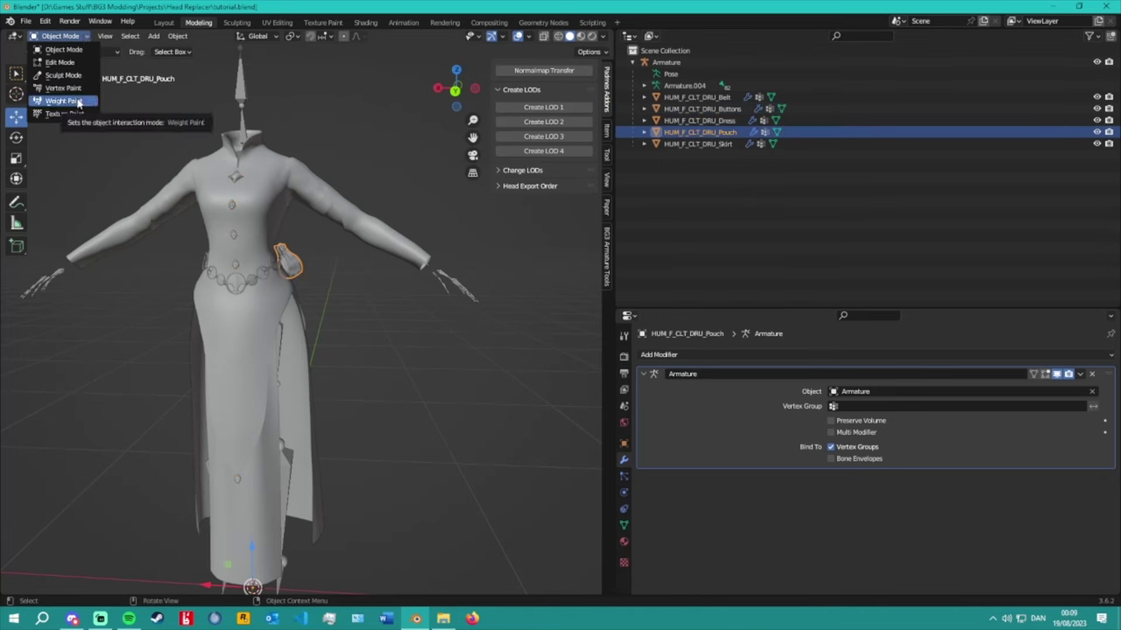
left_click(63, 100)
left_click(69, 37)
left_click(77, 97)
left_click(158, 37)
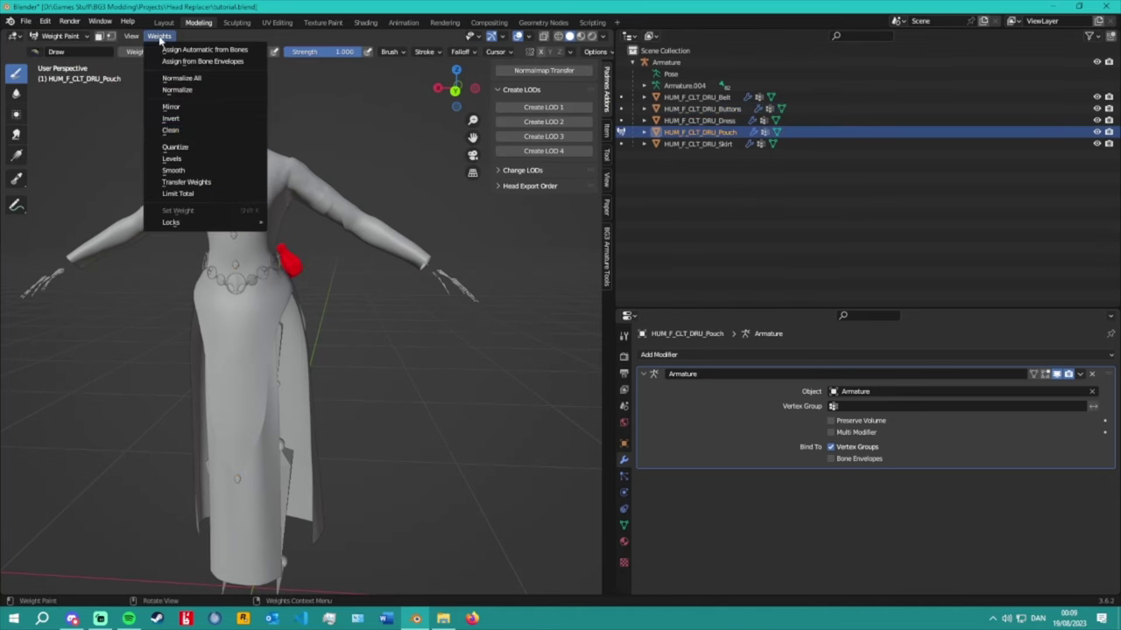
left_click(185, 193)
left_click(77, 37)
left_click(61, 52)
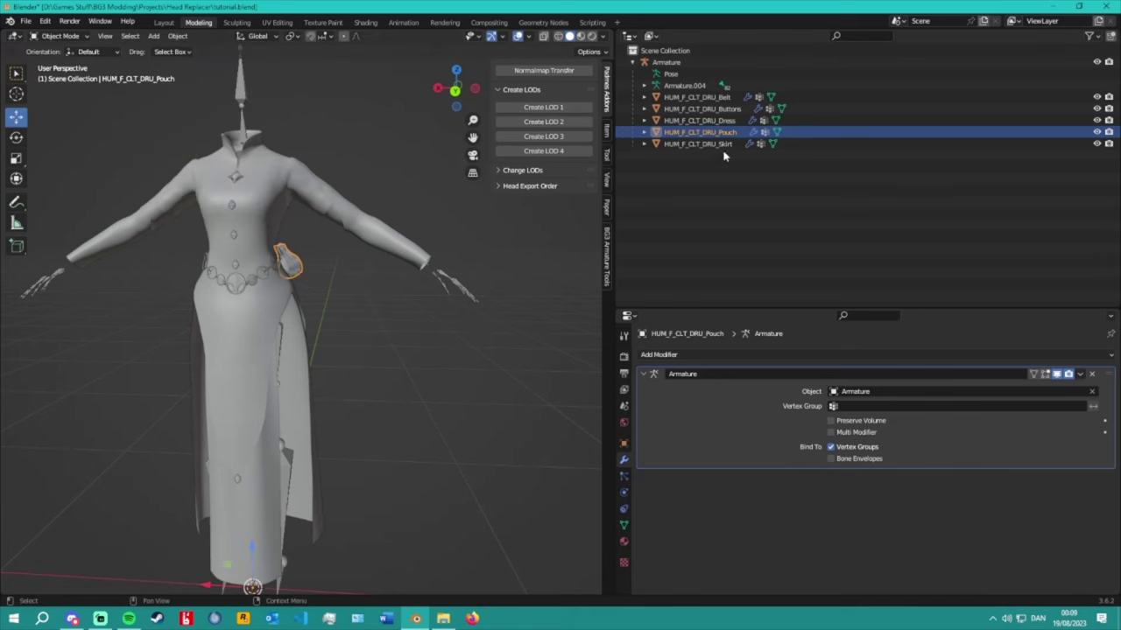
Limit the HUM_F_CLT_DRU_Skirt mesh to 4 weights per vertex, return to Object Mode and clear the selection.
left_click(698, 143)
left_click(71, 37)
left_click(75, 103)
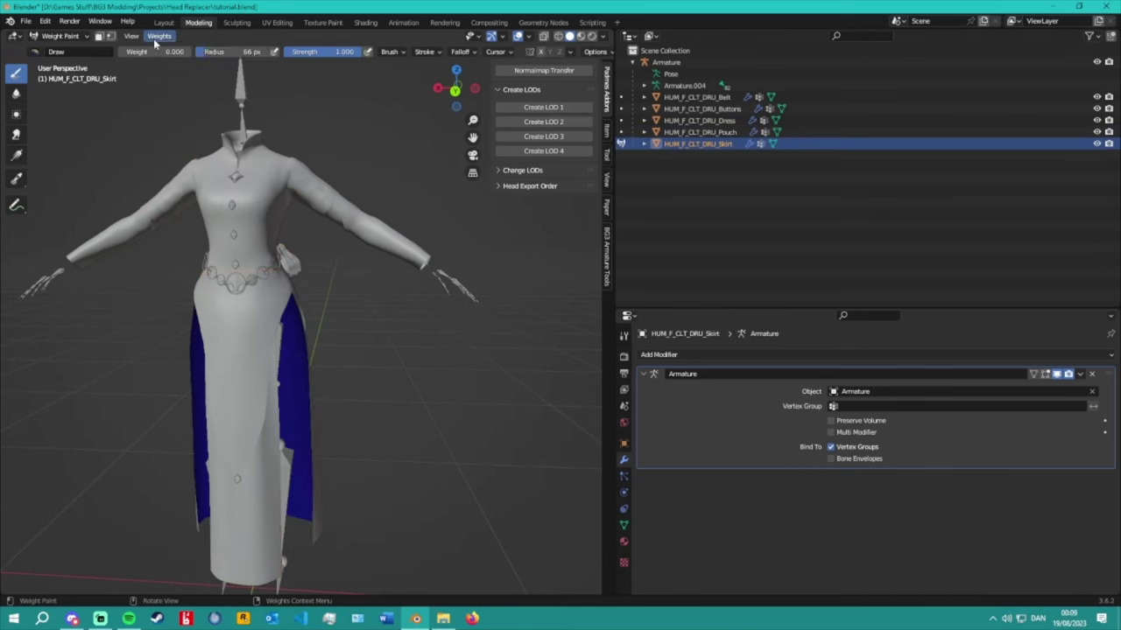
left_click(159, 36)
left_click(189, 194)
left_click(60, 36)
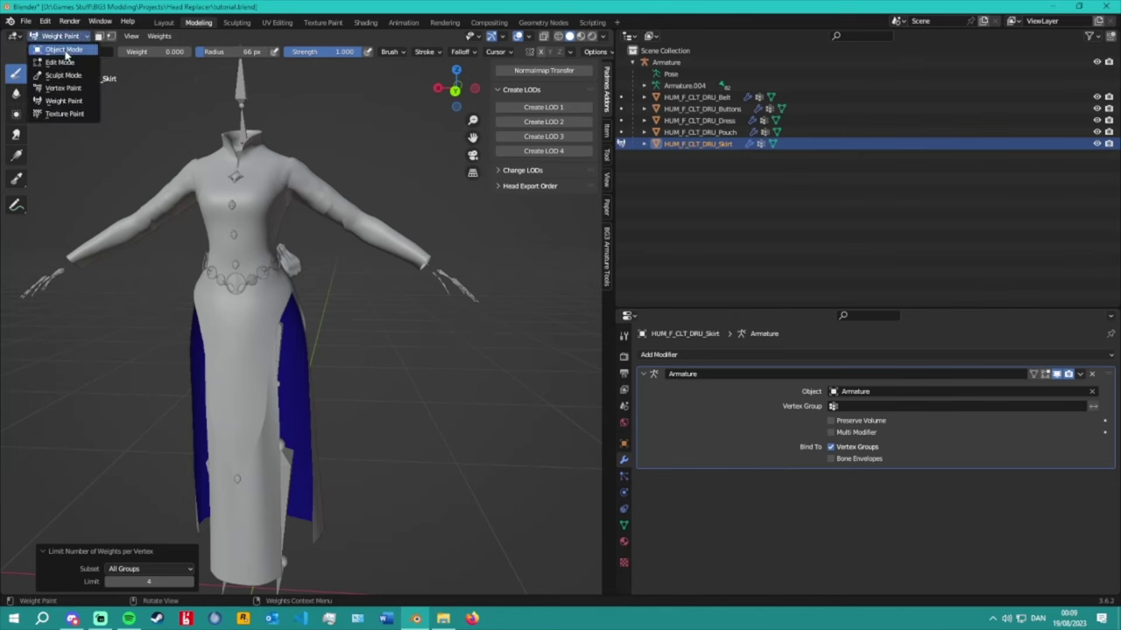
left_click(61, 52)
mouse_move(351, 279)
middle_mouse_down()
mouse_move(389, 283)
mouse_move(329, 284)
middle_mouse_up()
left_click(485, 340)
middle_click_drag(485, 340, 407, 333)
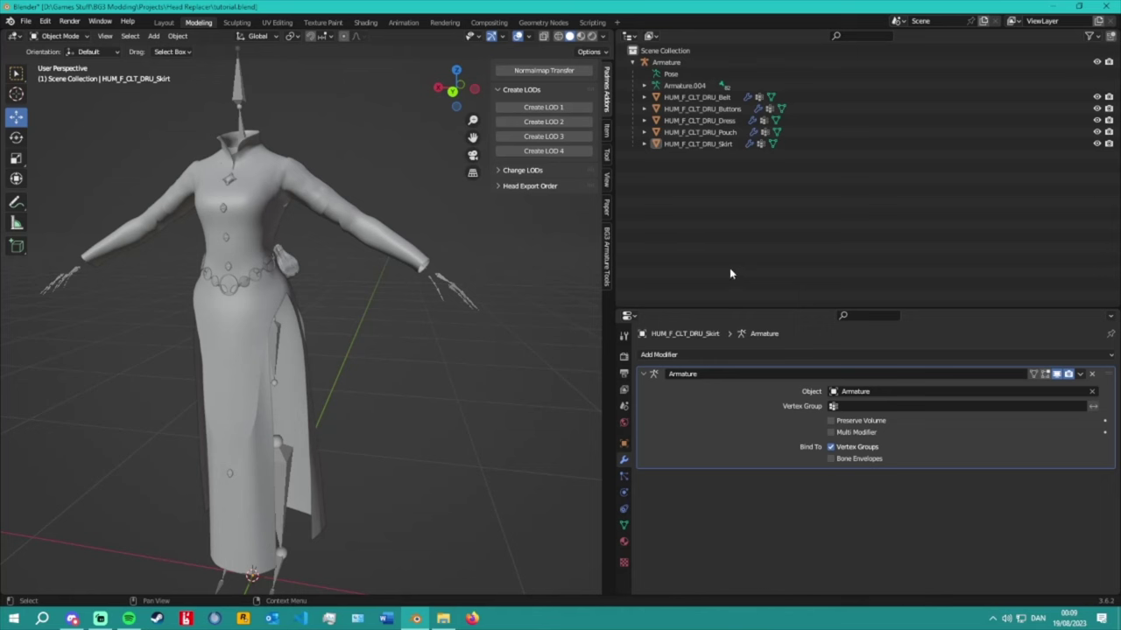
Create the LOD 1 copy of HUM_F_CLT_DRU_Belt with a 0.8 Decimate ratio, and apply Decimate ahead of the Armature modifier.
left_click(697, 98)
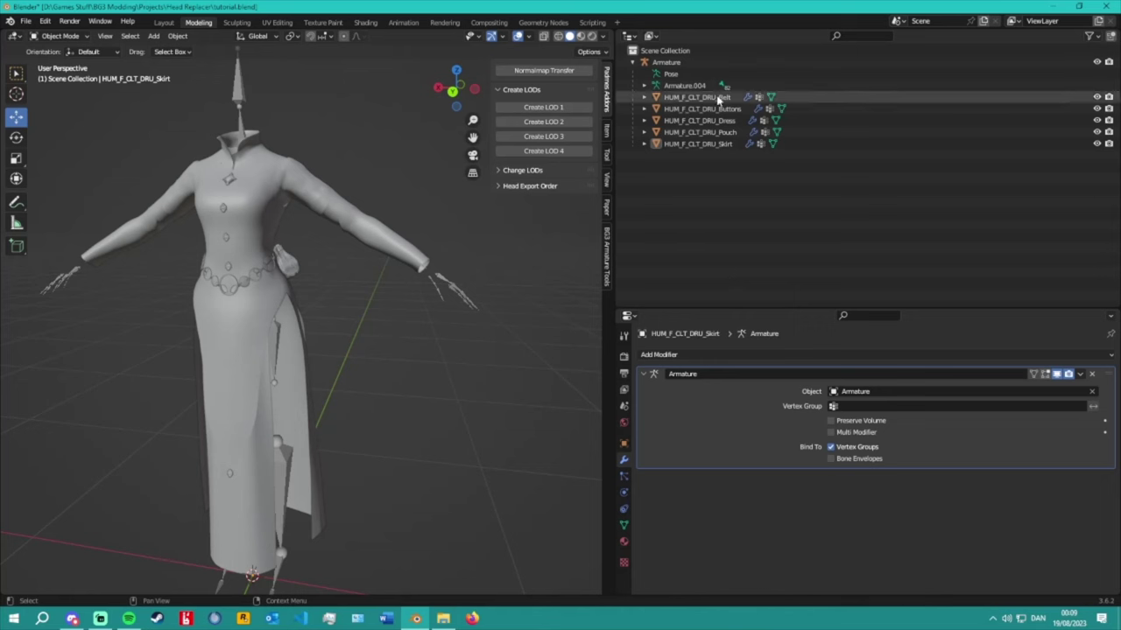
left_click(559, 109)
left_click(1079, 478)
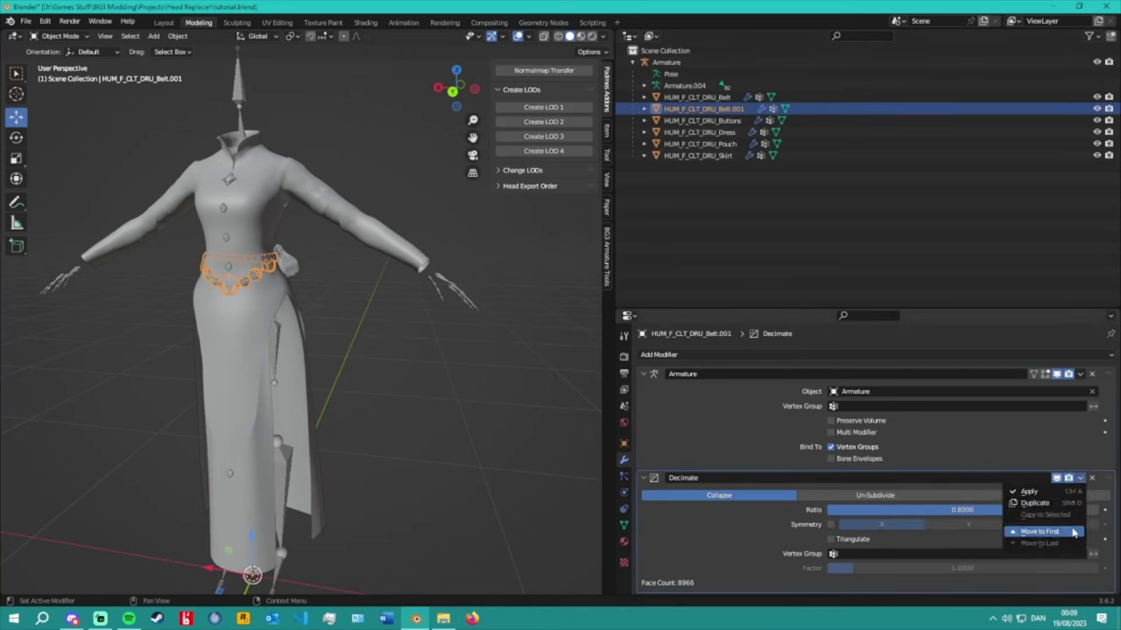
left_click(1037, 532)
left_click(1079, 373)
left_click(1037, 387)
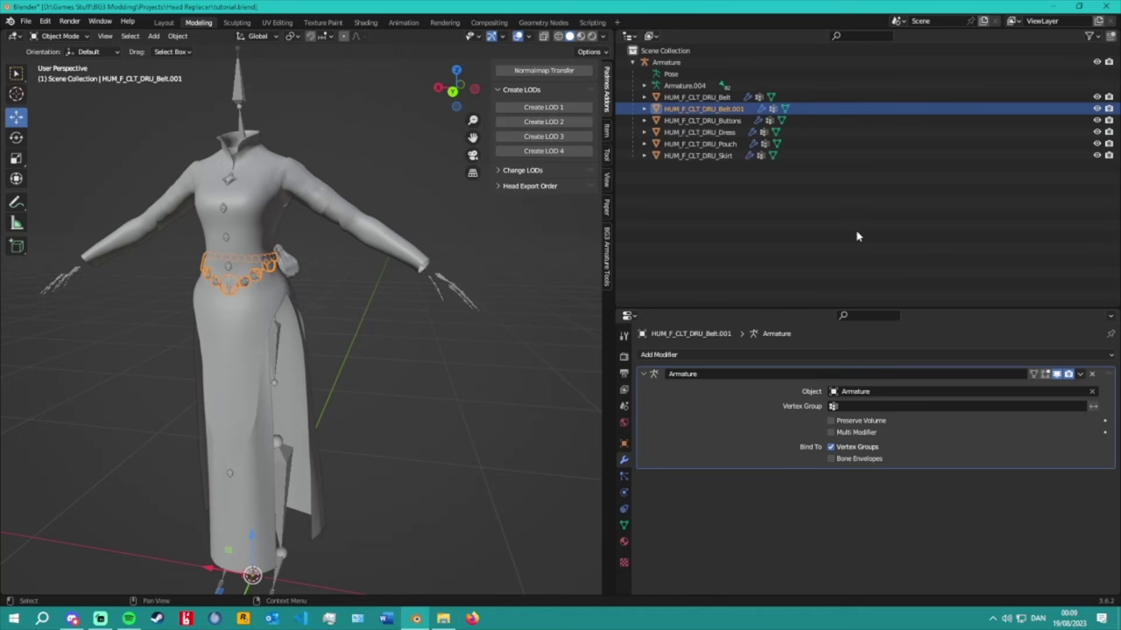
Rename the decimated belt copy as HUM_F_CLT_DRU_Belt_LOD1.
double_click(742, 111)
left_click_drag(744, 111, 727, 109)
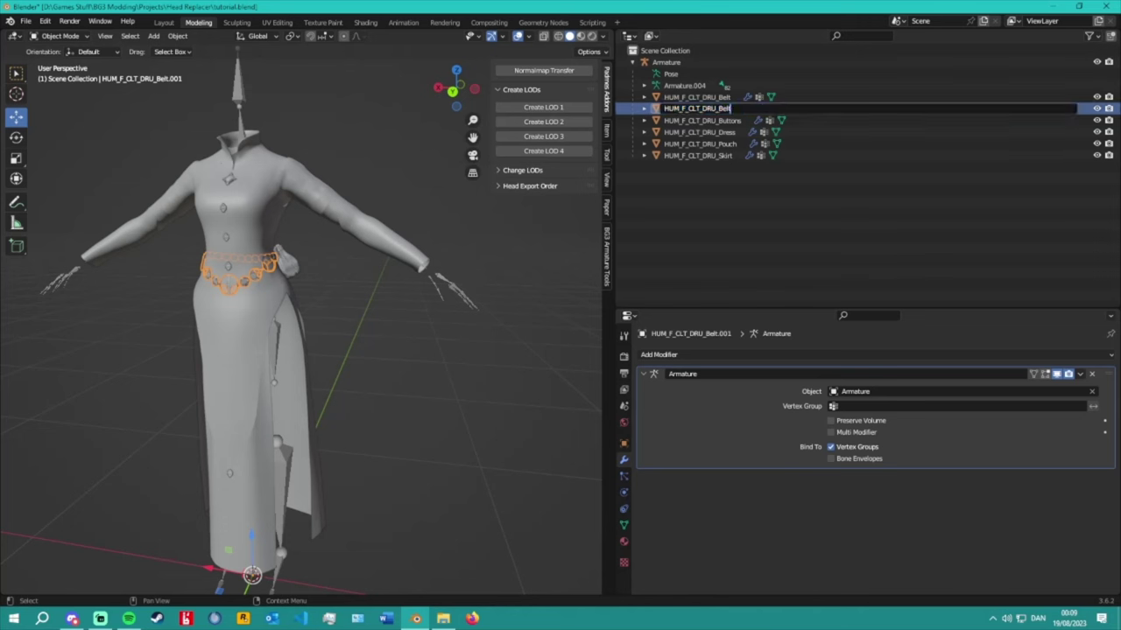
type("_LOD1")
key("Return")
double_click(748, 111)
left_click_drag(751, 111, 745, 109)
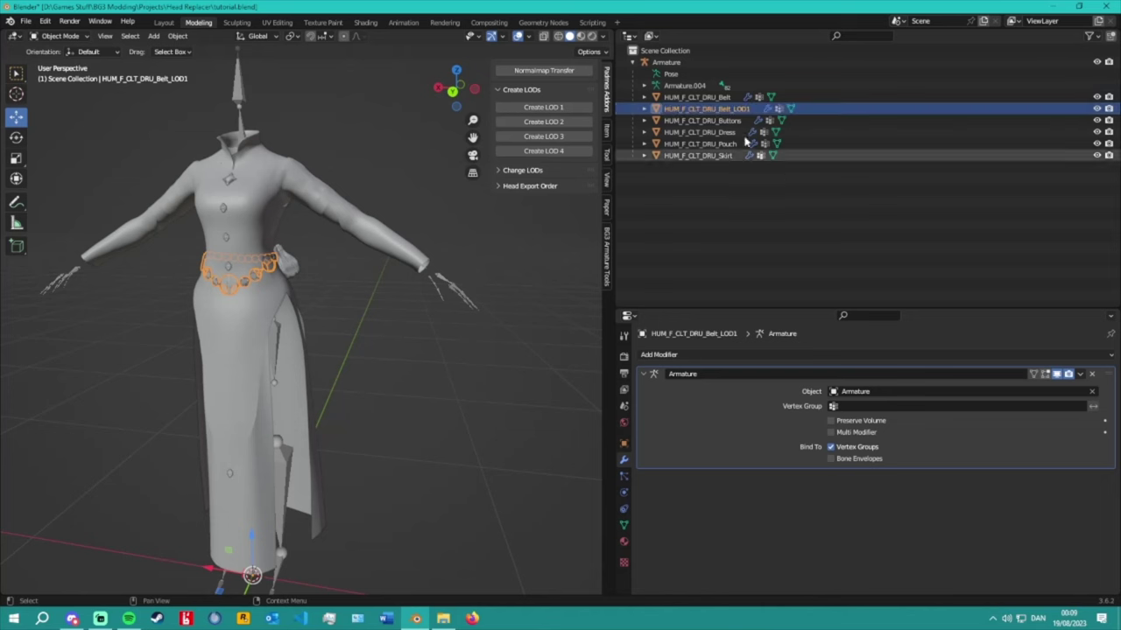
Create the LOD 2 copy from HUM_F_CLT_DRU_Belt_LOD1 with a 0.7 Decimate ratio, and apply Decimate ahead of the Armature modifier.
left_click(543, 121)
left_click(1080, 477)
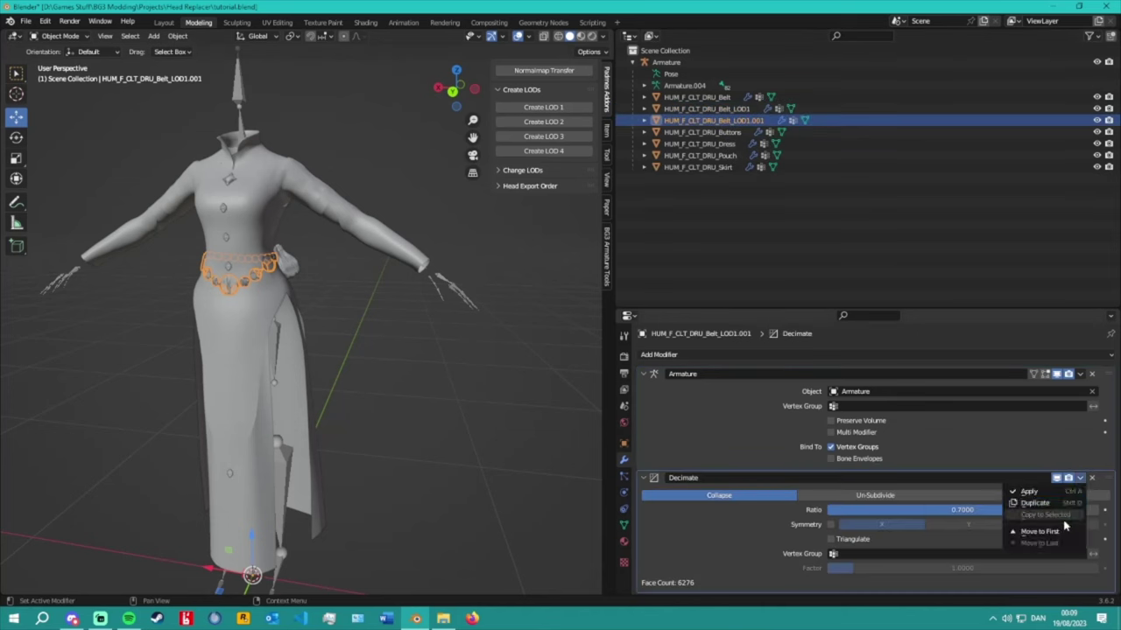
left_click(1033, 531)
left_click(1080, 374)
left_click(1033, 390)
Rename the second belt copy as HUM_F_CLT_DRU_Belt_LOD2.
left_click(762, 131)
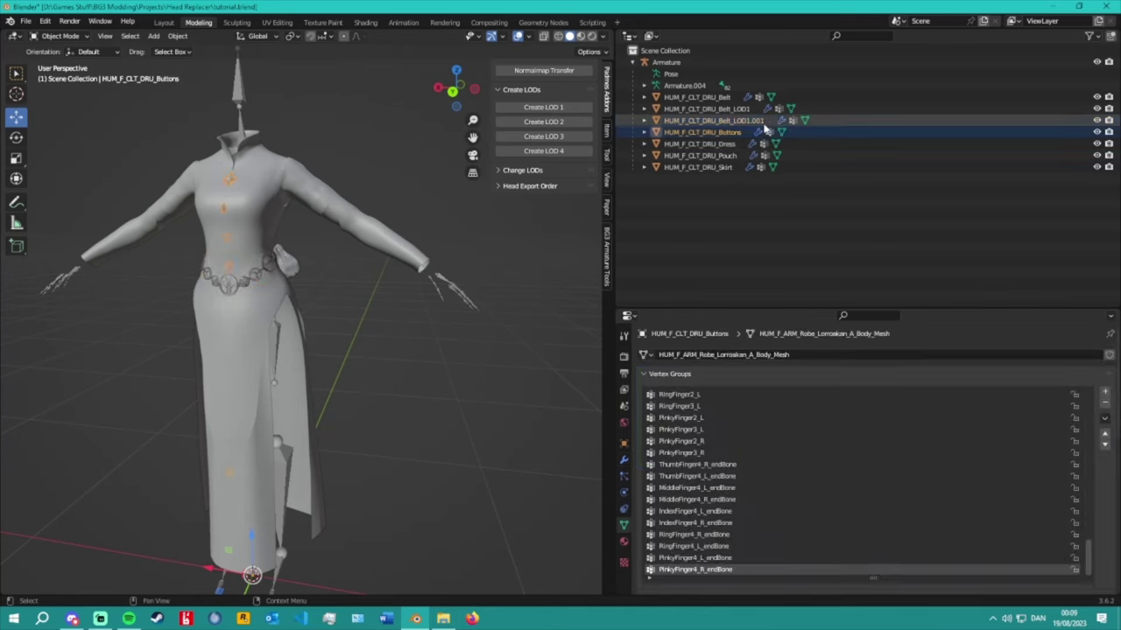
left_click(762, 120)
double_click(762, 120)
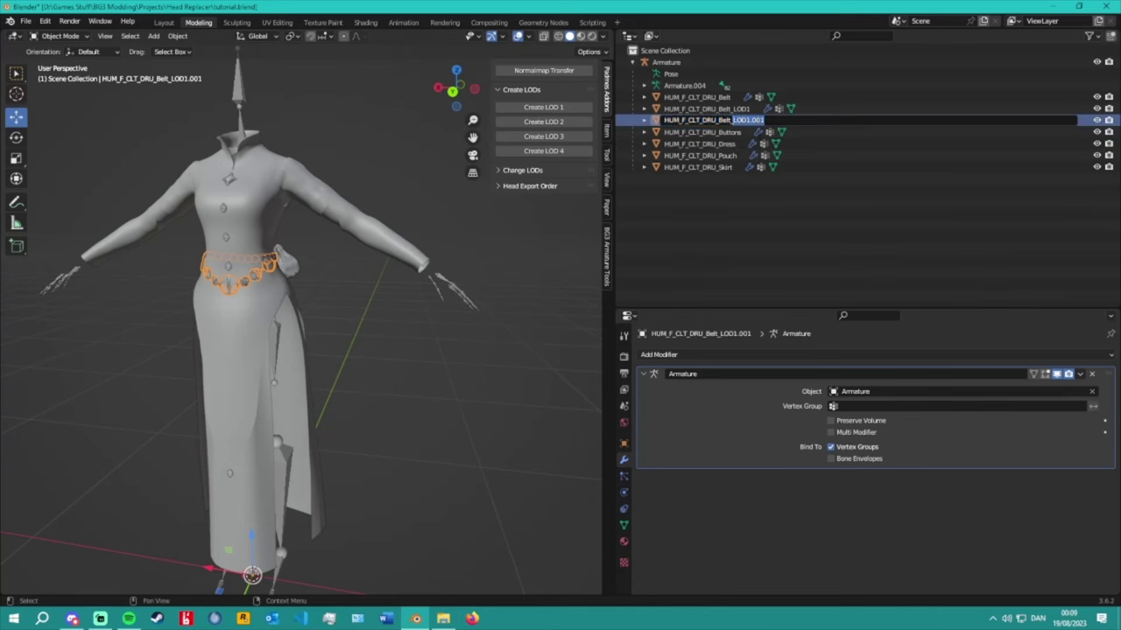
left_click(762, 110)
double_click(764, 121)
left_click(764, 120)
type("2")
key("Return")
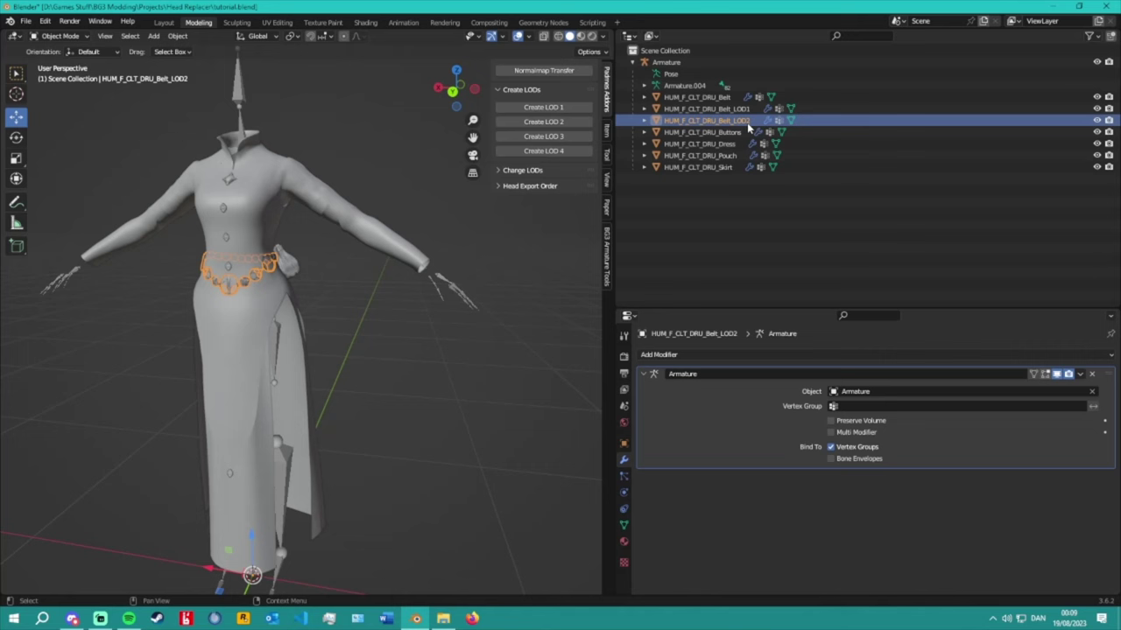
Create a further LOD copy from HUM_F_CLT_DRU_Belt_LOD2 with a 0.6 Decimate ratio, and apply Decimate ahead of the Armature modifier.
left_click(543, 122)
left_click(1080, 478)
left_click(1058, 531)
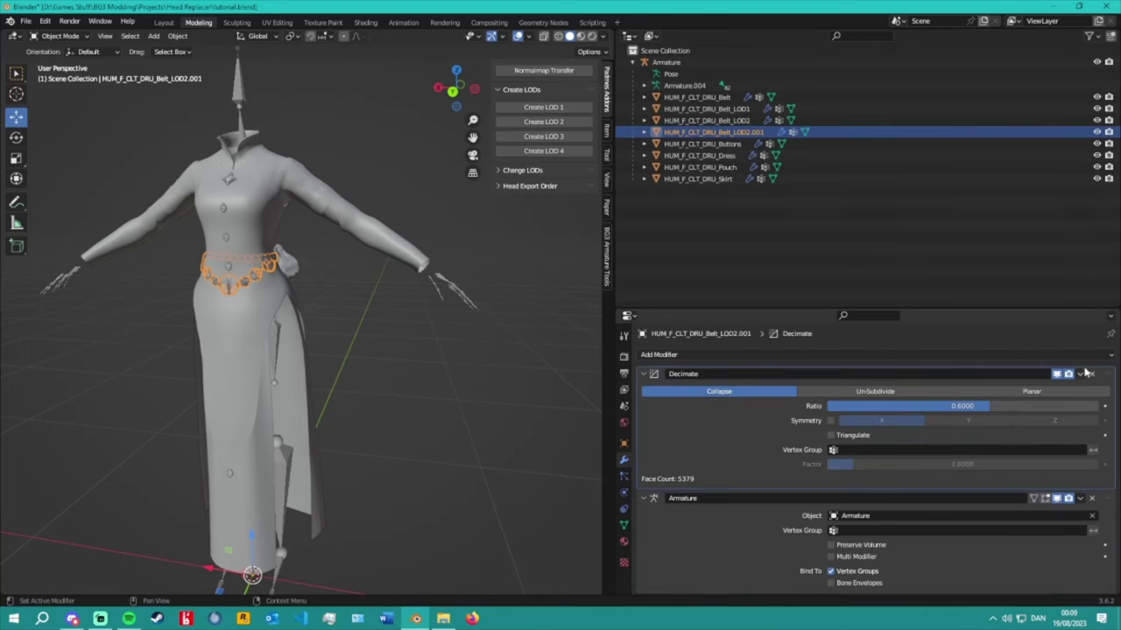
left_click(1079, 374)
left_click(1055, 390)
Rename the third belt copy as HUM_F_CLT_DRU_Belt_LOD3.
double_click(764, 132)
left_click_drag(766, 132, 747, 133)
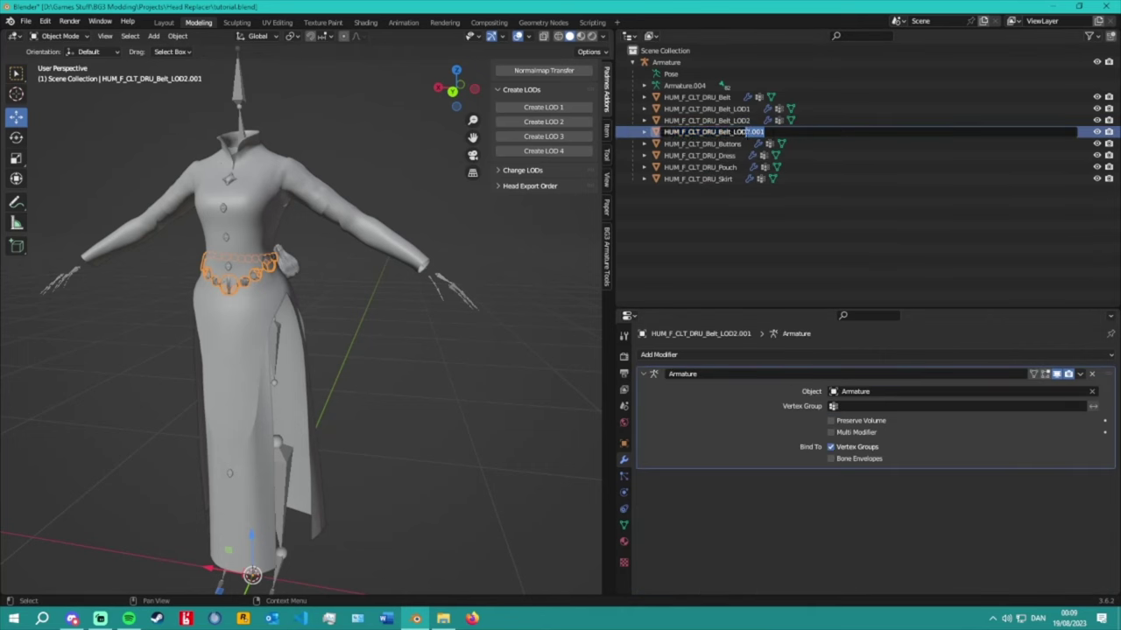
type("3")
key("Return")
Create a further LOD copy from HUM_F_CLT_DRU_Belt_LOD3 with a 0.5 Decimate ratio, and apply Decimate ahead of the Armature modifier.
left_click(543, 136)
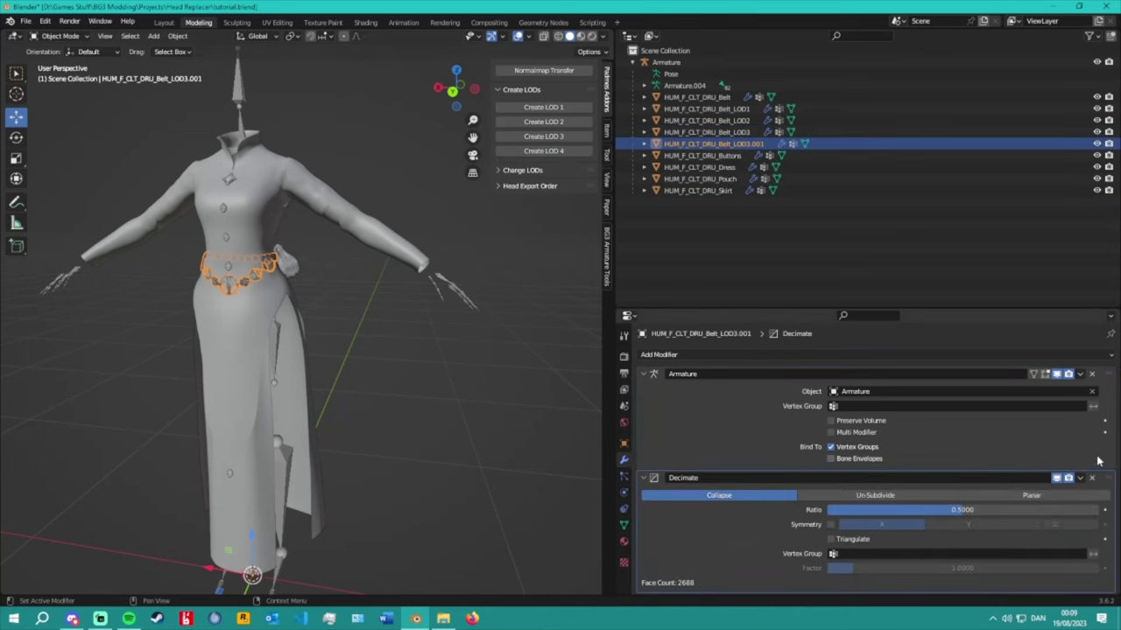
left_click(1079, 478)
left_click(1040, 531)
left_click(1086, 377)
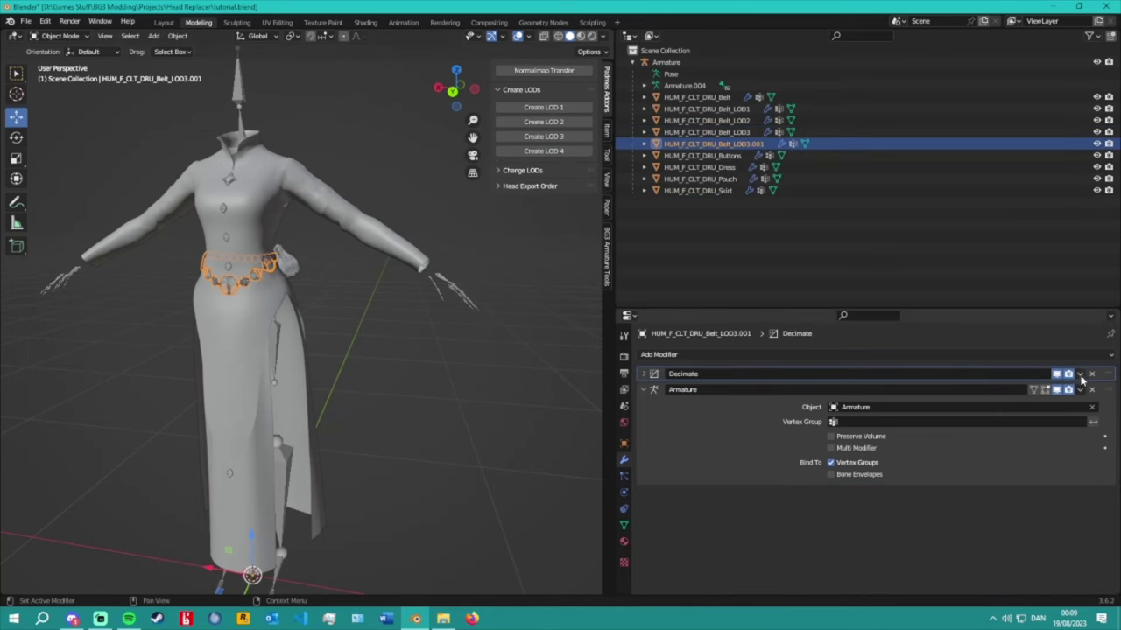
left_click(1080, 373)
left_click(1029, 388)
Rename the fourth belt copy as HUM_F_CLT_DRU_Belt_LOD4.
double_click(713, 143)
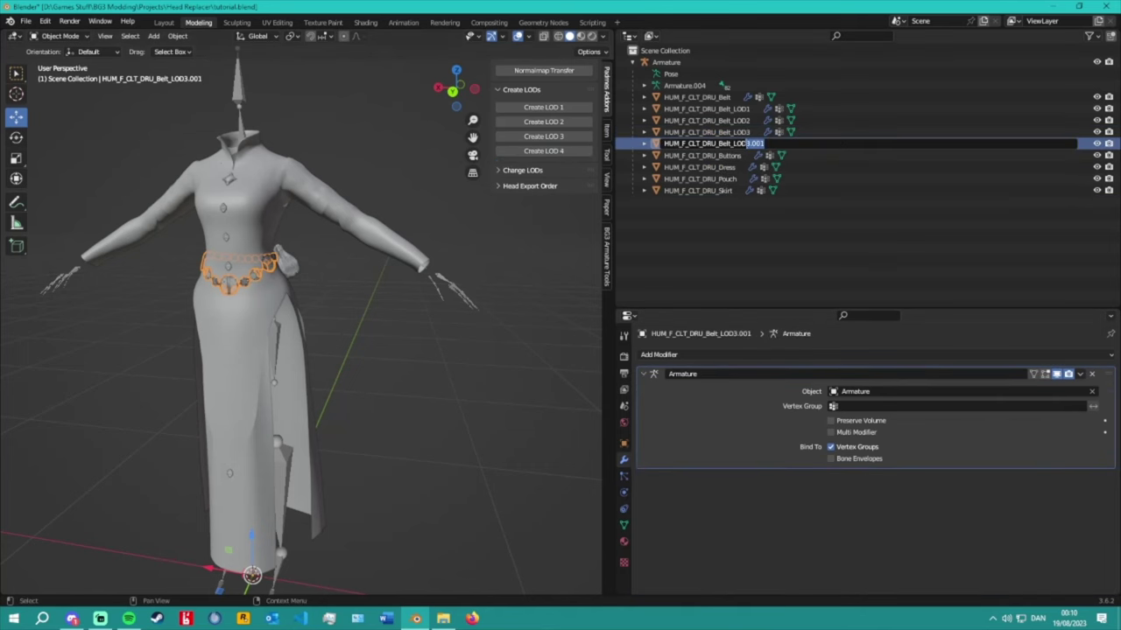
type("4")
key("Return")
Create the LOD 1 copy of HUM_F_CLT_DRU_Buttons with a 0.8 Decimate ratio, and apply Decimate ahead of the Armature modifier.
left_click(725, 155)
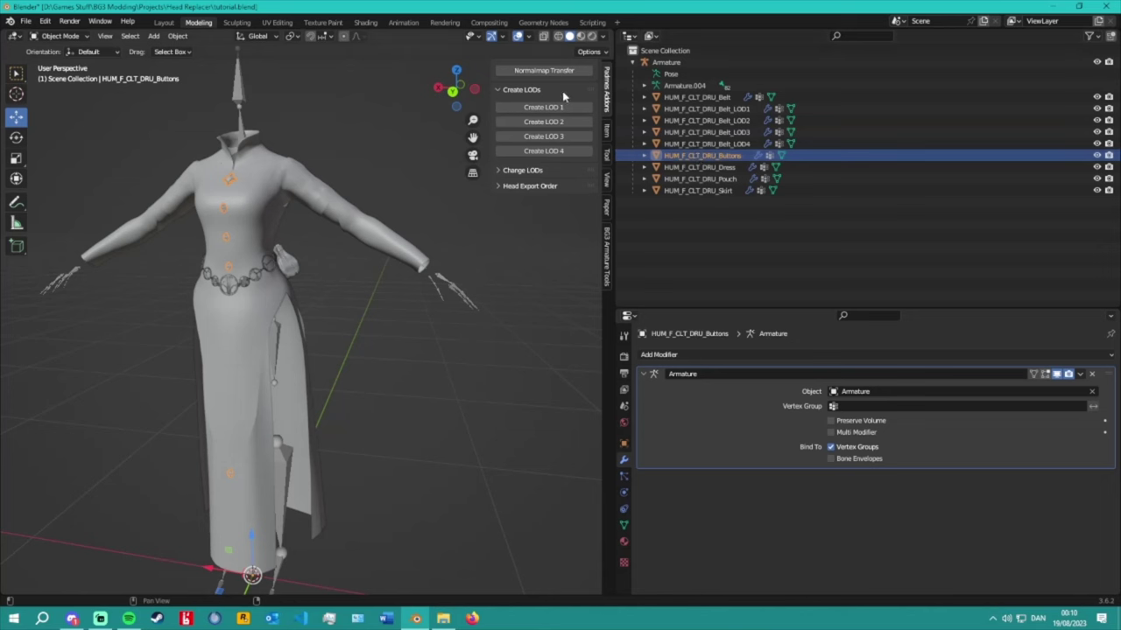
left_click(543, 107)
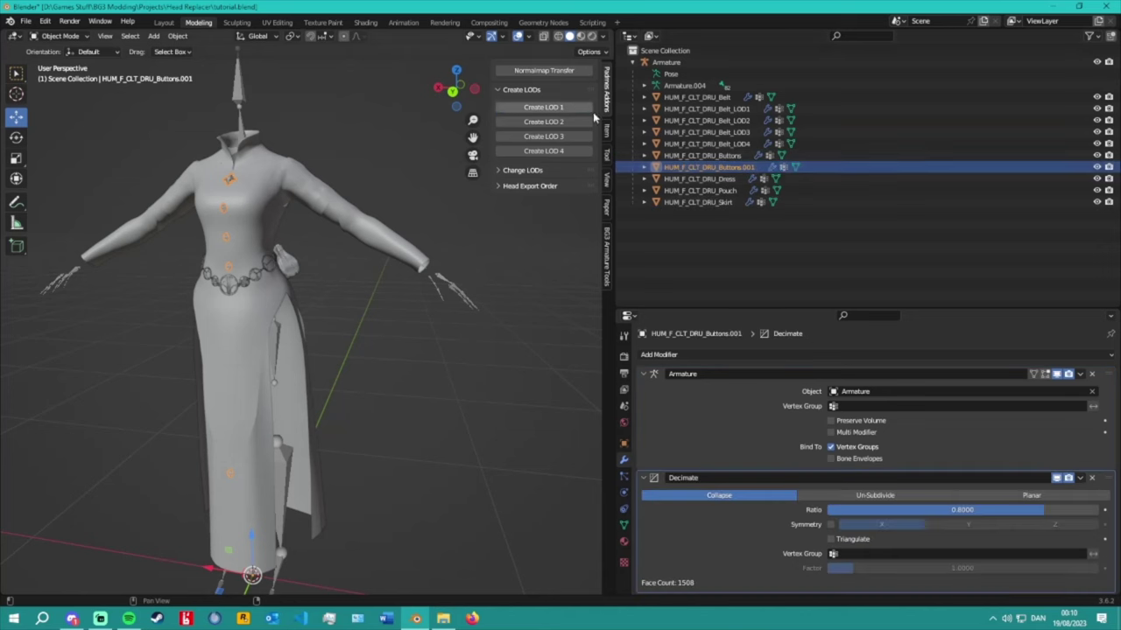
left_click(1081, 478)
left_click(1074, 463)
left_click(1081, 374)
left_click(1029, 389)
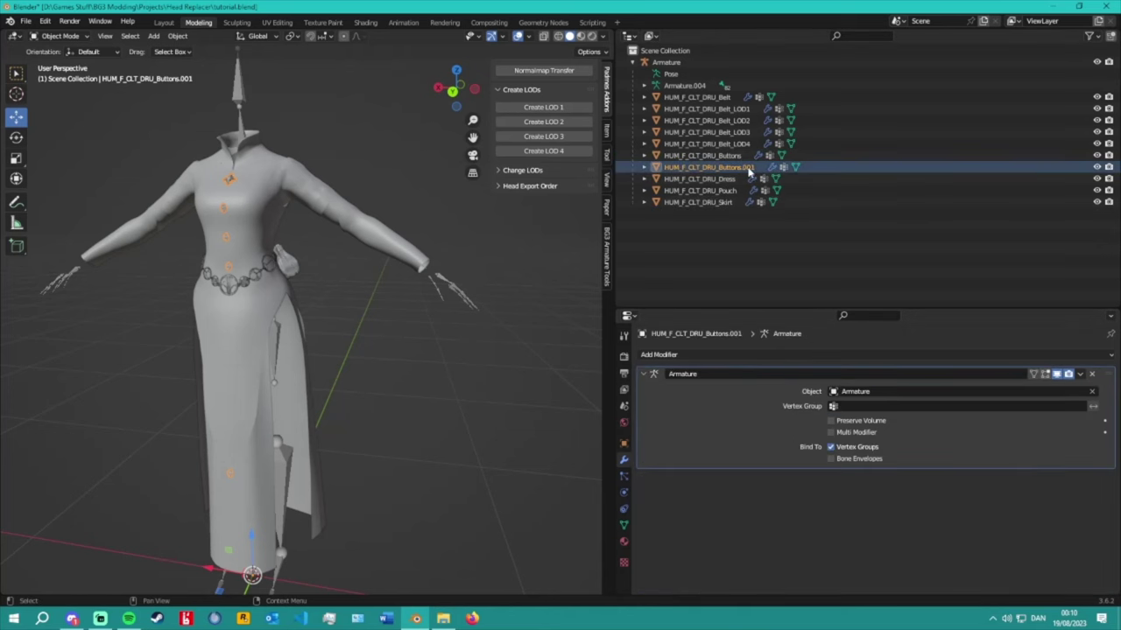
Rename the first buttons copy as HUM_F_CLT_DRU_Buttons_LOD1.
double_click(748, 168)
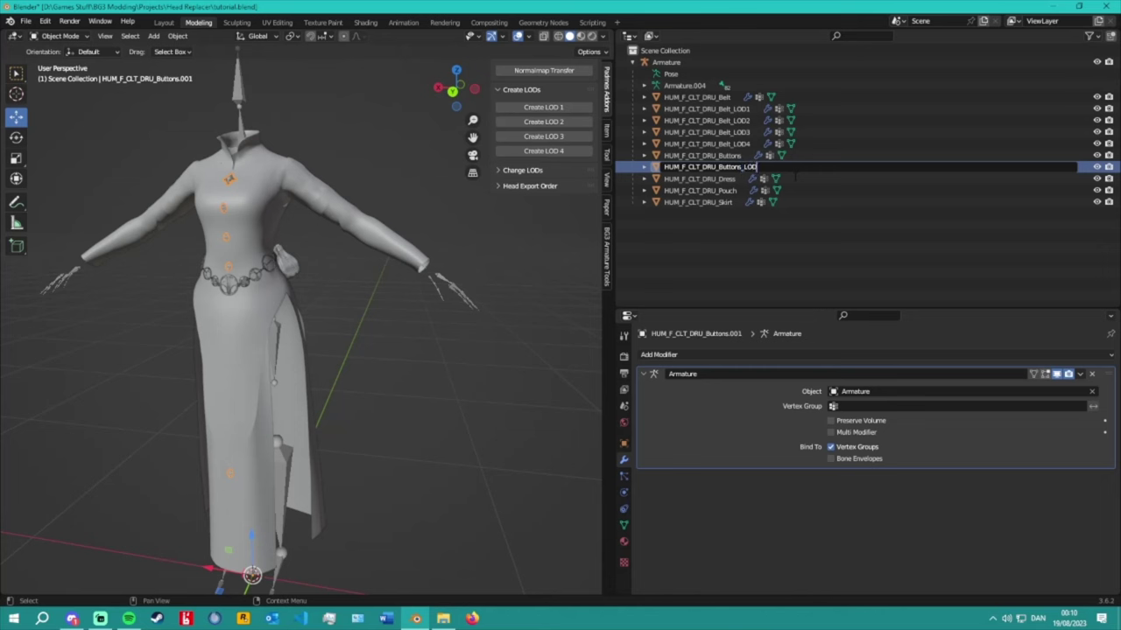
type("1")
key("Return")
Create the LOD 2 copy from HUM_F_CLT_DRU_Buttons_LOD1 with a 0.7 Decimate ratio, and apply Decimate ahead of the Armature modifier.
left_click(710, 109)
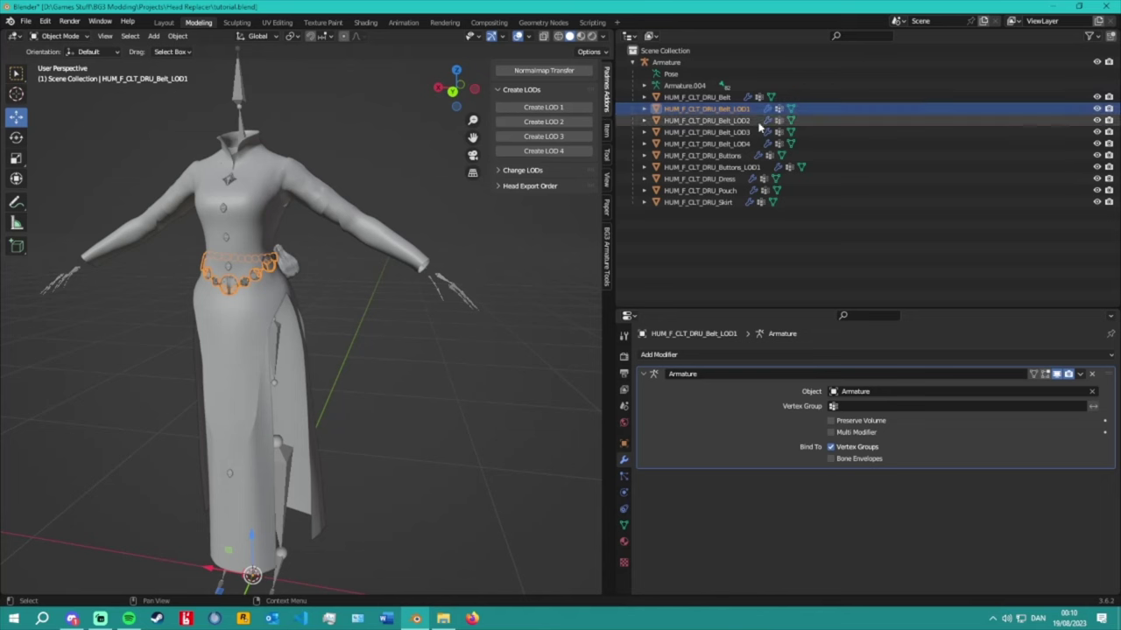
left_click_drag(728, 246, 703, 103)
left_click(721, 239)
left_click(714, 166)
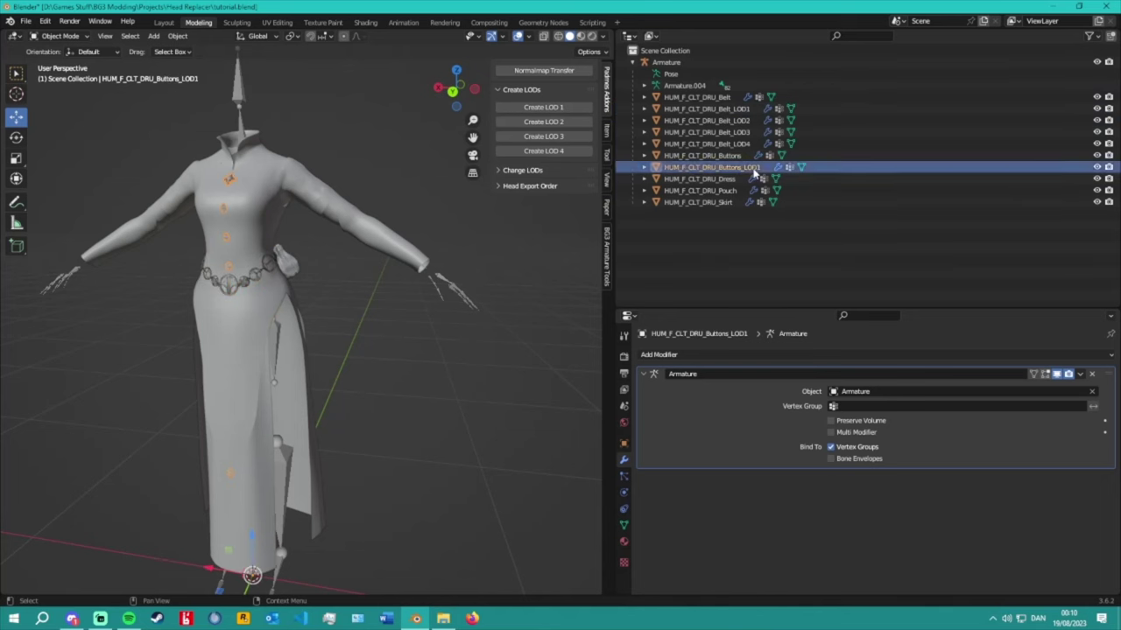
left_click(553, 125)
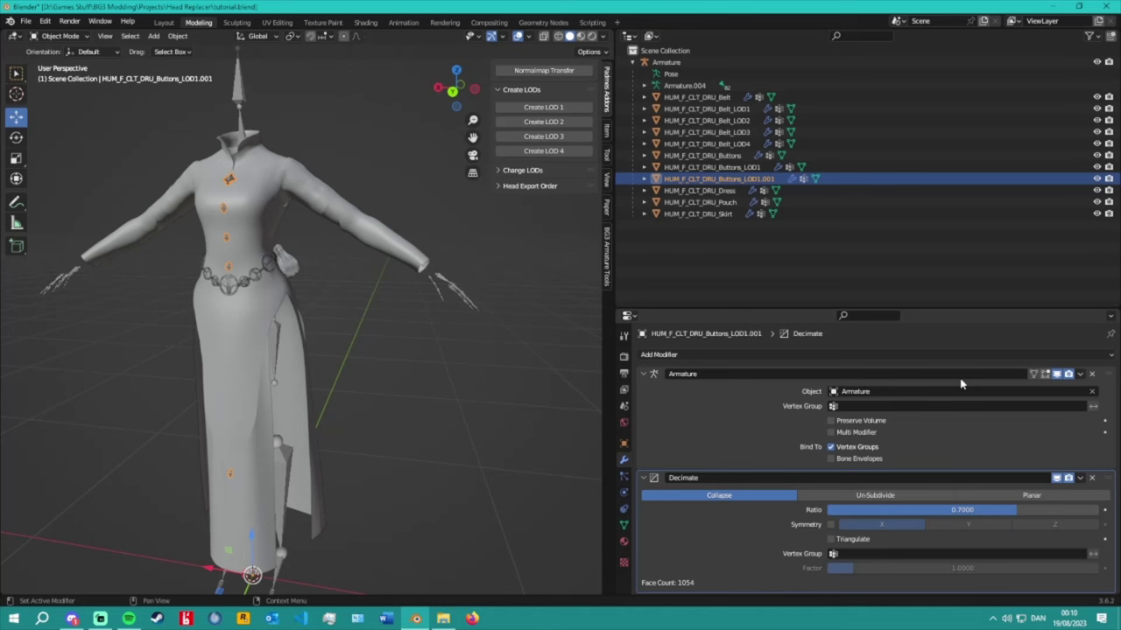
left_click(1079, 478)
left_click(1033, 457)
left_click(1080, 374)
left_click(1033, 388)
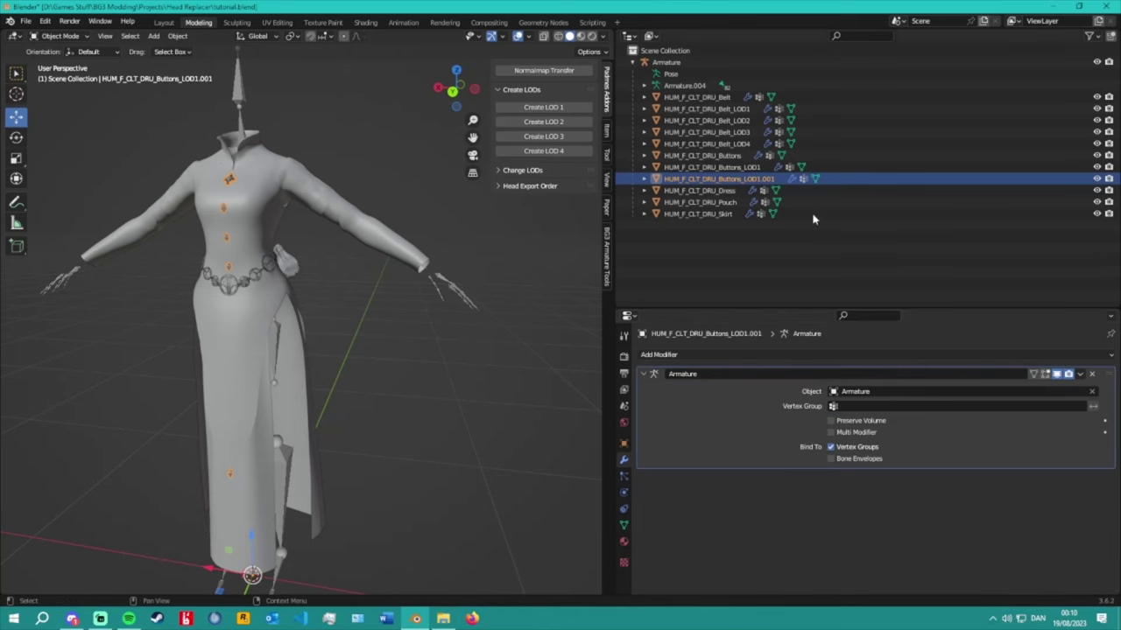
Rename the second buttons copy as HUM_F_CLT_DRU_Buttons_LOD2.
double_click(718, 179)
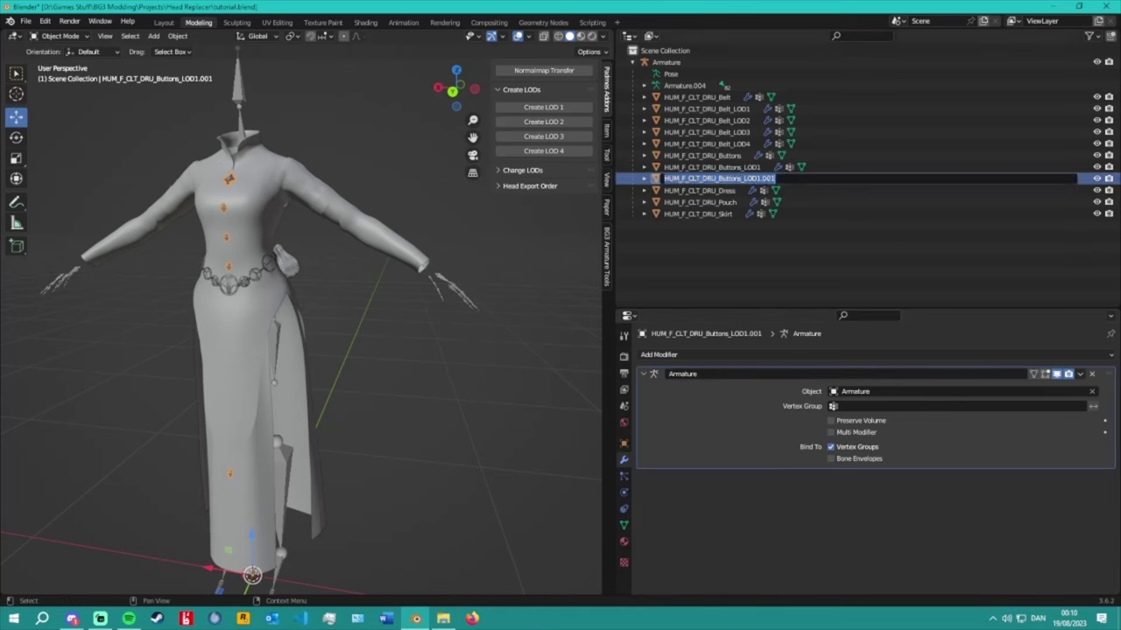
key("End")
key("shift+Left")
key("shift+Left")
key("shift+Left")
type("2")
key("Return")
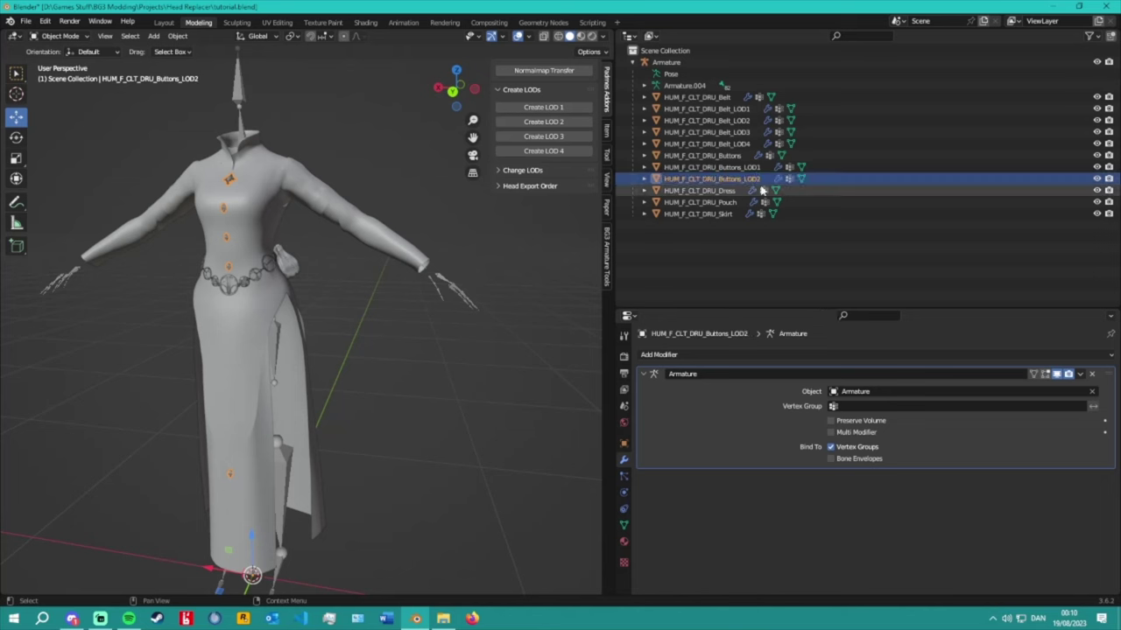
Create the LOD 3 copy from HUM_F_CLT_DRU_Buttons_LOD2 with a 0.6 Decimate ratio, and apply Decimate ahead of the Armature modifier.
left_click(576, 140)
left_click(1080, 478)
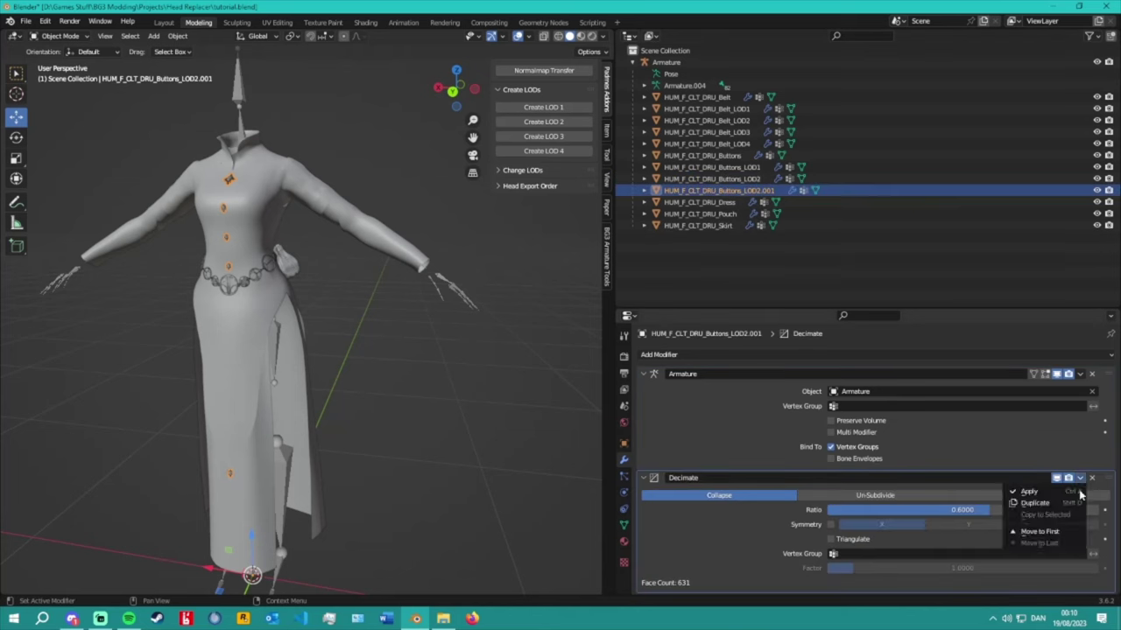
left_click(1040, 532)
left_click(1079, 373)
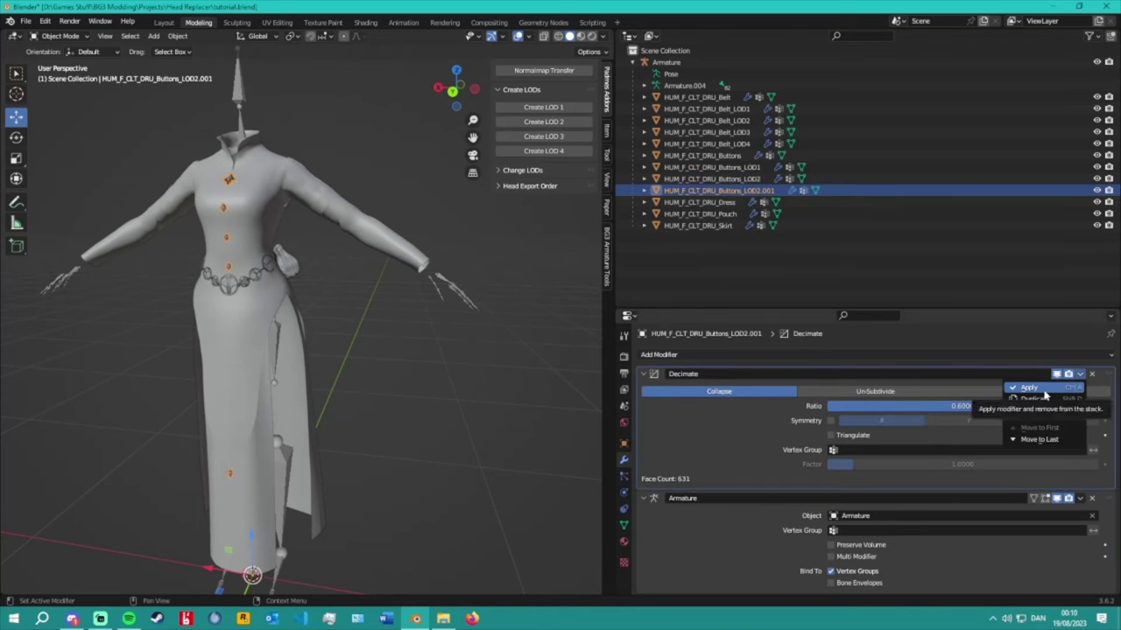
left_click(1044, 390)
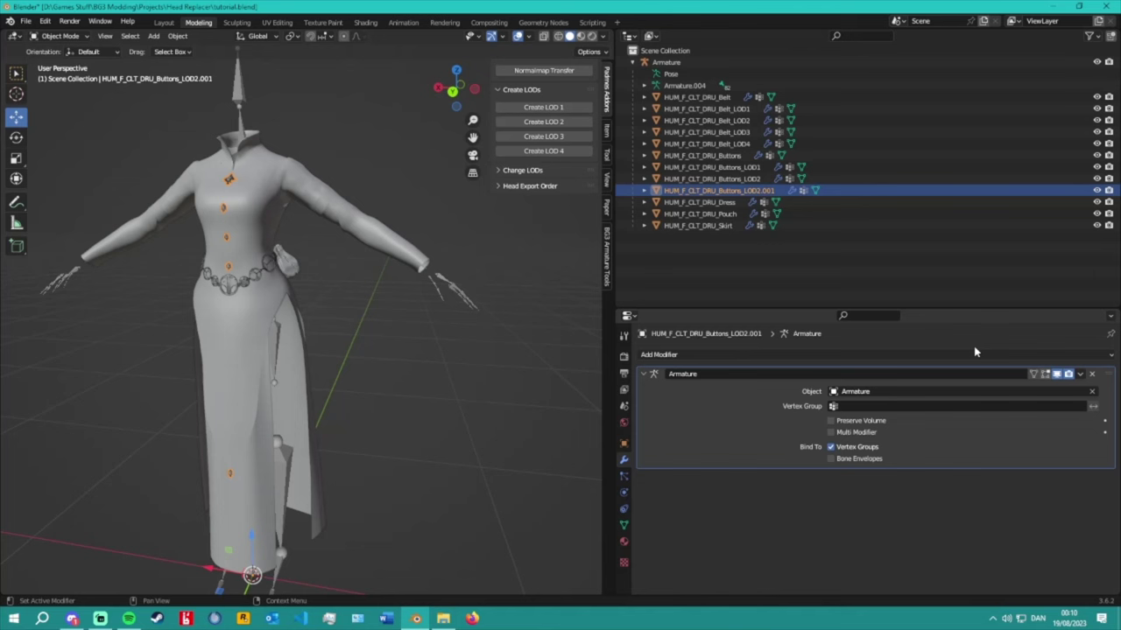
Rename the third buttons copy as HUM_F_CLT_DRU_Buttons_LOD3.
double_click(778, 190)
left_click_drag(779, 190, 756, 190)
type("3")
key("Return")
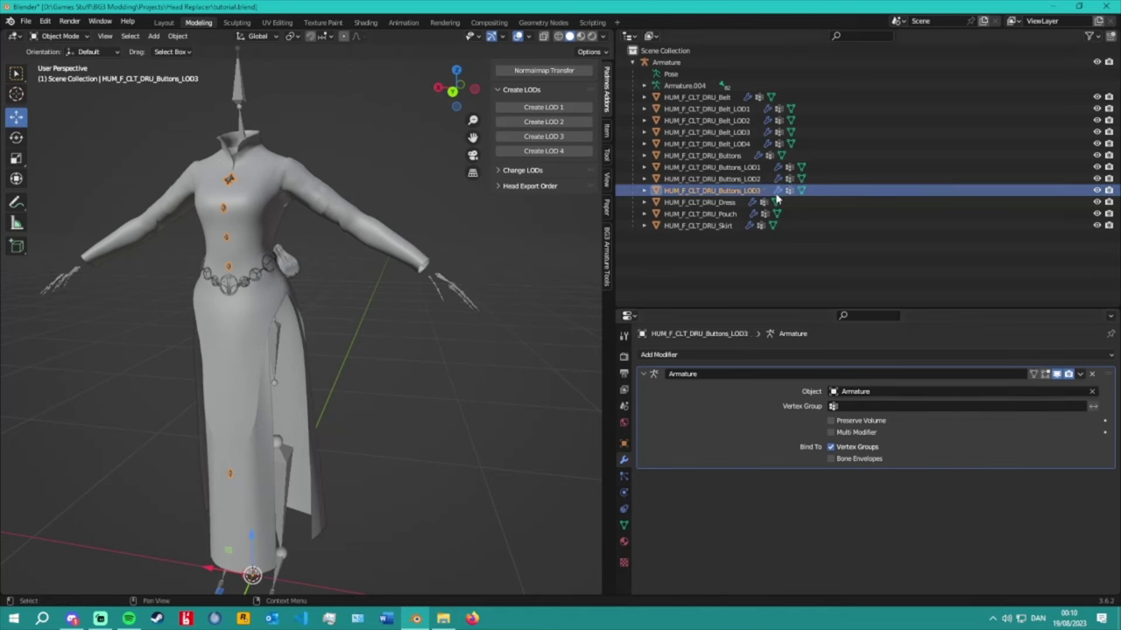
Create the LOD 4 copy from HUM_F_CLT_DRU_Buttons_LOD3 with a 0.5 Decimate ratio, and apply Decimate ahead of the Armature modifier.
left_click(543, 135)
left_click(1080, 478)
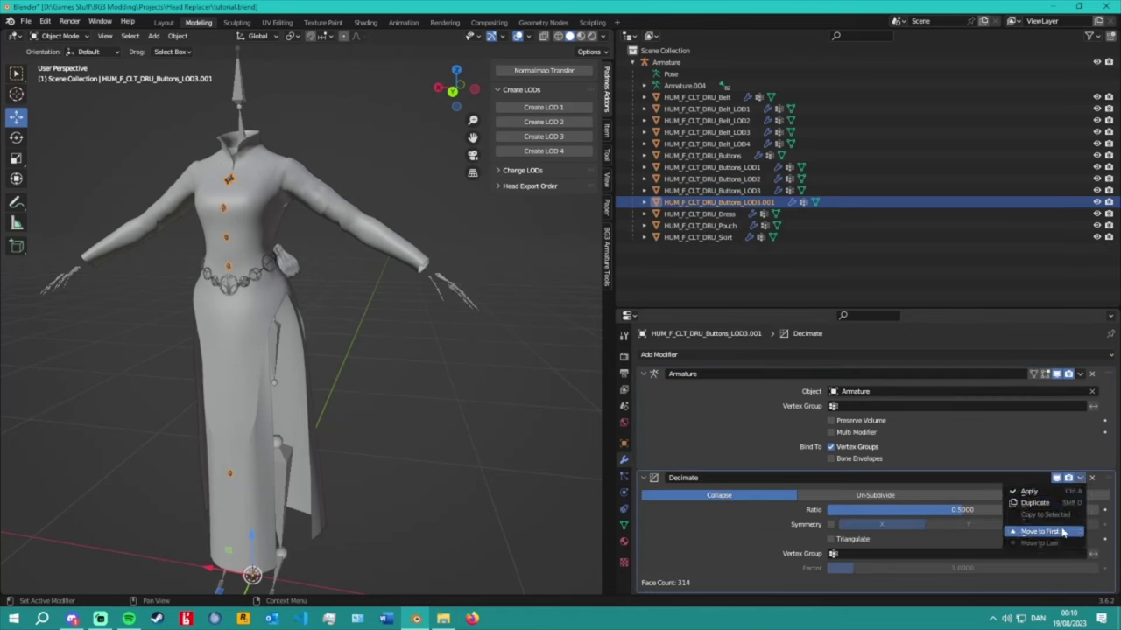
left_click(1063, 534)
left_click(1080, 374)
left_click(1029, 388)
Rename the fourth buttons copy as HUM_F_CLT_DRU_Buttons_LOD4, and select HUM_F_CLT_DRU_Dress.
double_click(718, 201)
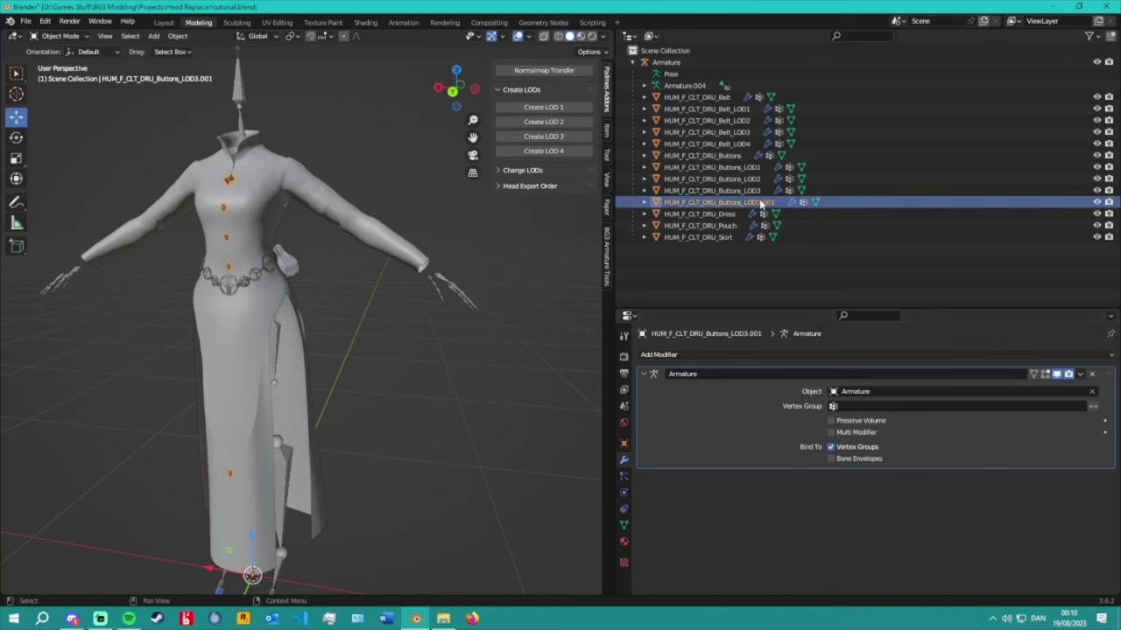
left_click_drag(775, 202, 759, 202)
key("Return")
left_click(744, 283)
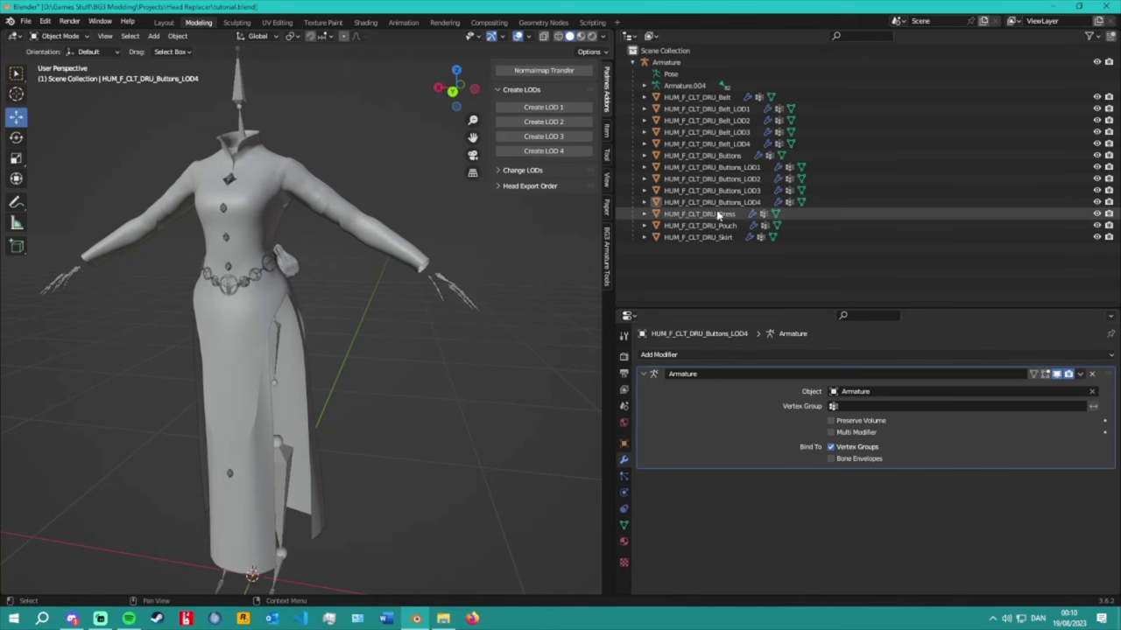
left_click(717, 215)
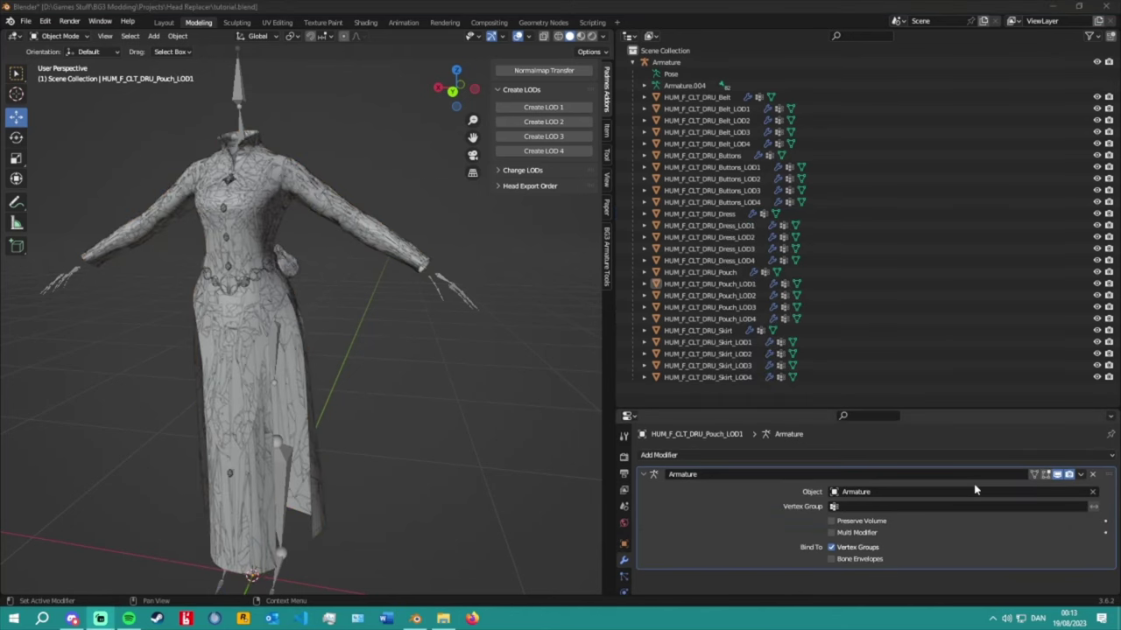
Apply All Transforms to the armature and all outfit meshes including their LODs, and save the file.
mouse_move(465, 285)
middle_mouse_down()
mouse_move(495, 282)
mouse_move(481, 271)
middle_mouse_up()
key("a")
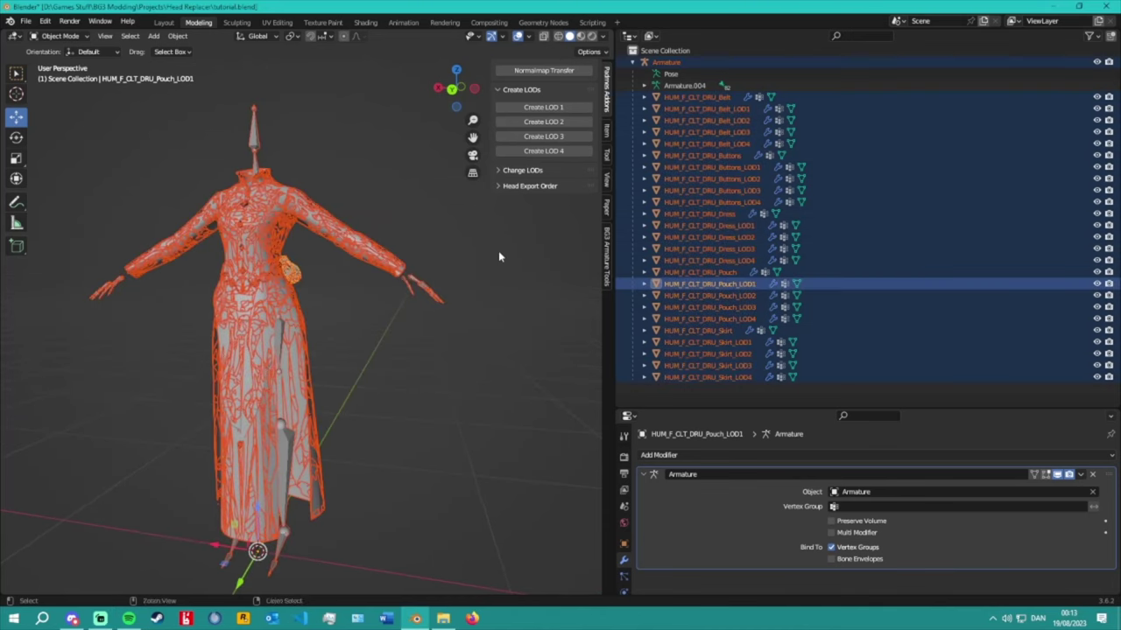
key("ctrl+a")
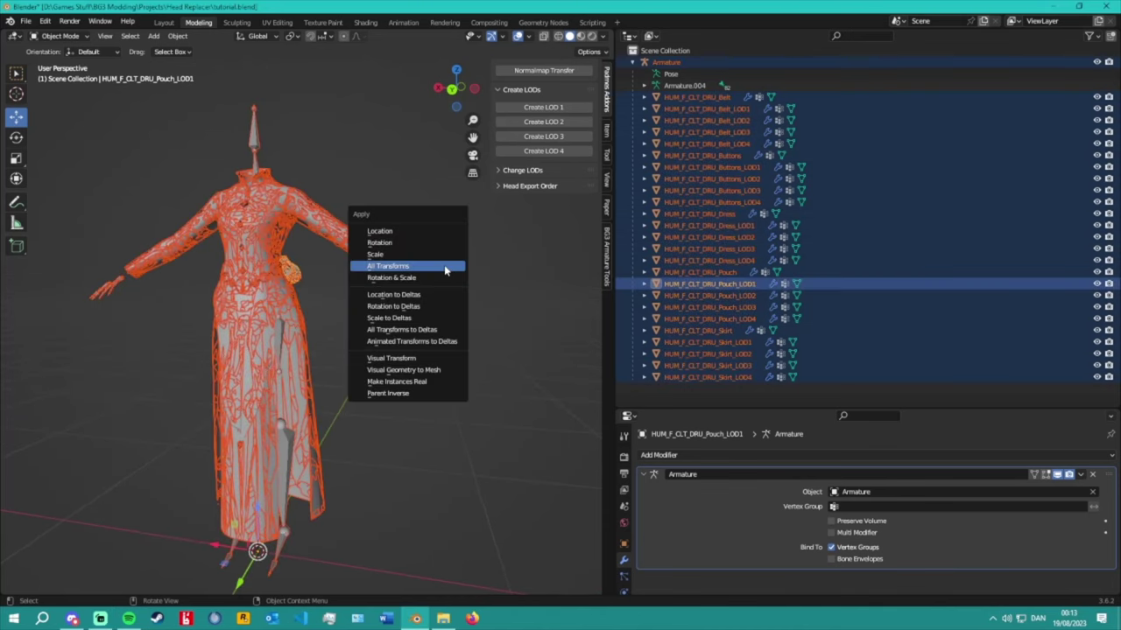
left_click(445, 266)
left_click(27, 20)
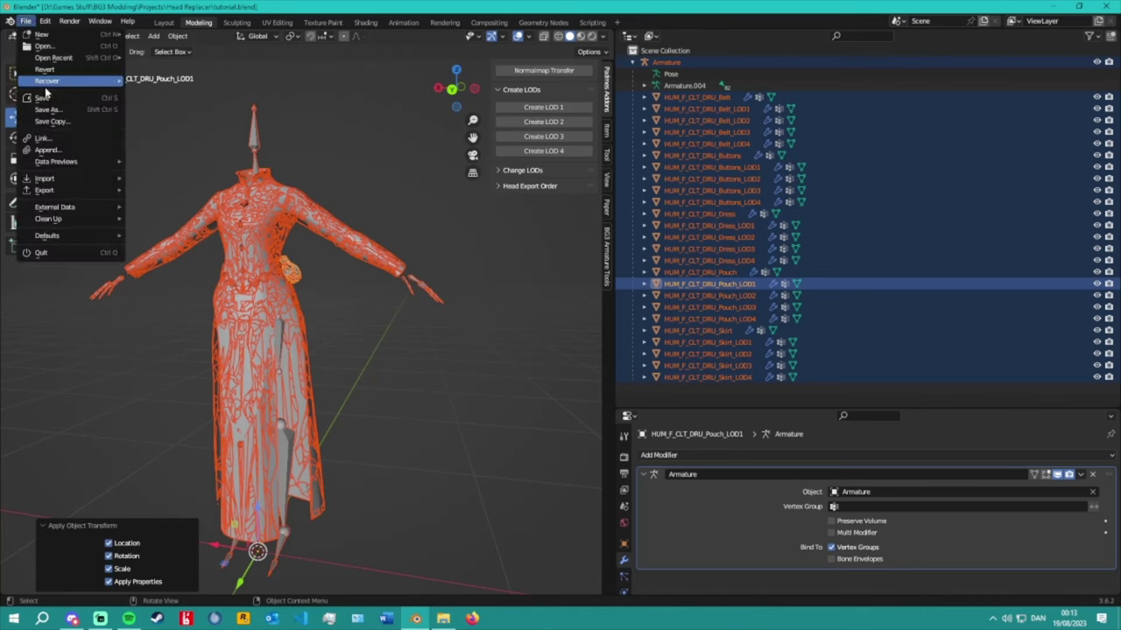
left_click(44, 103)
middle_click_drag(323, 200, 374, 162)
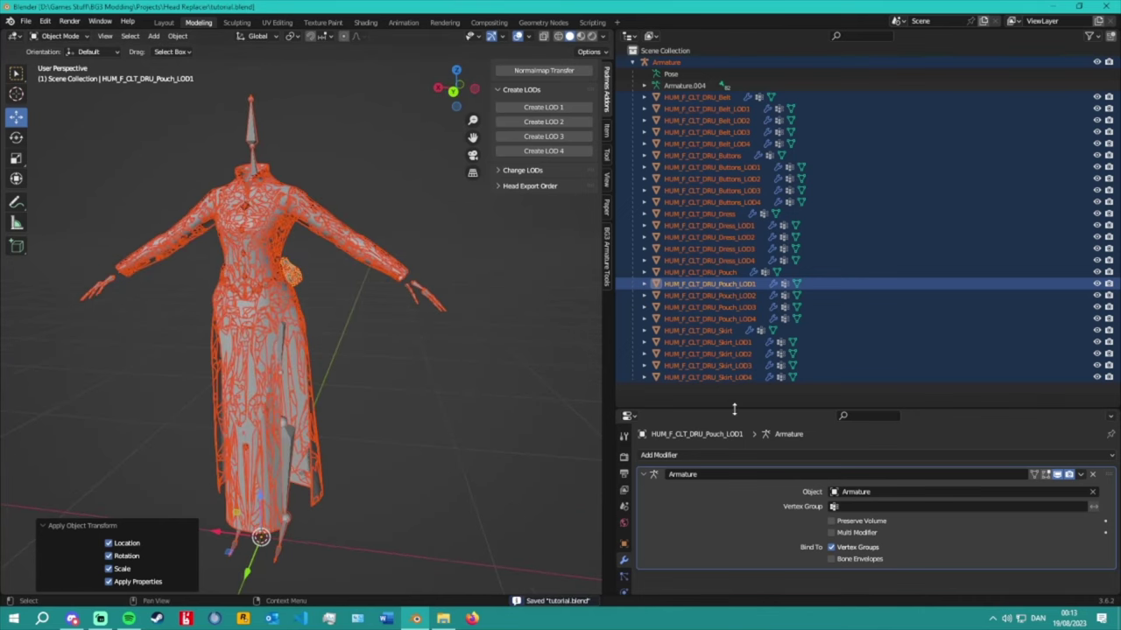
left_click_drag(734, 409, 734, 418)
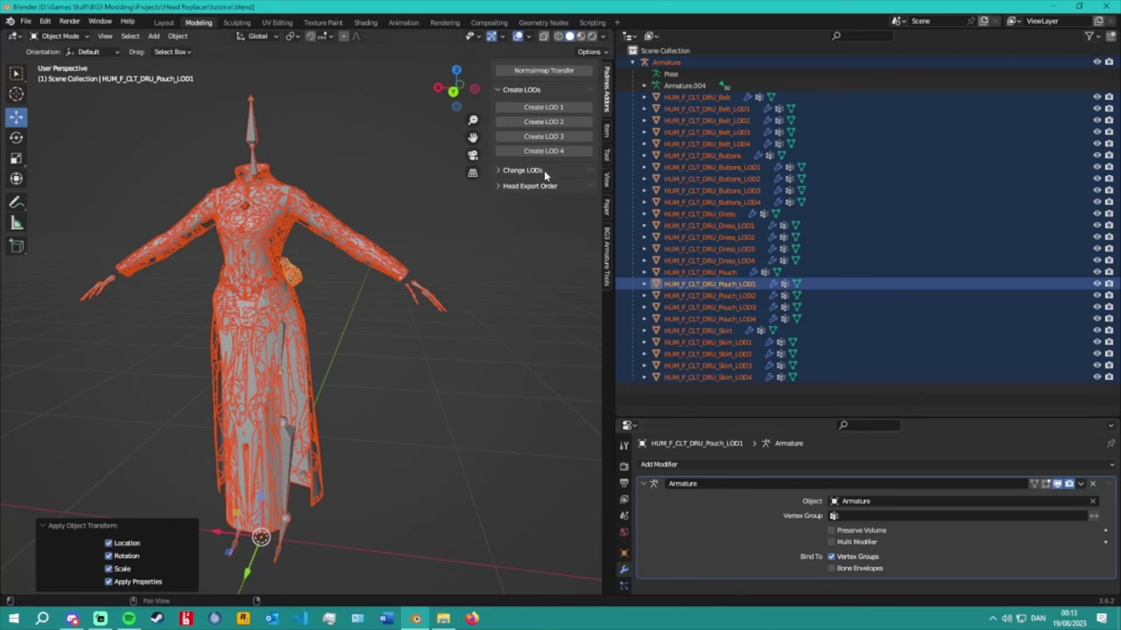
left_click(701, 97)
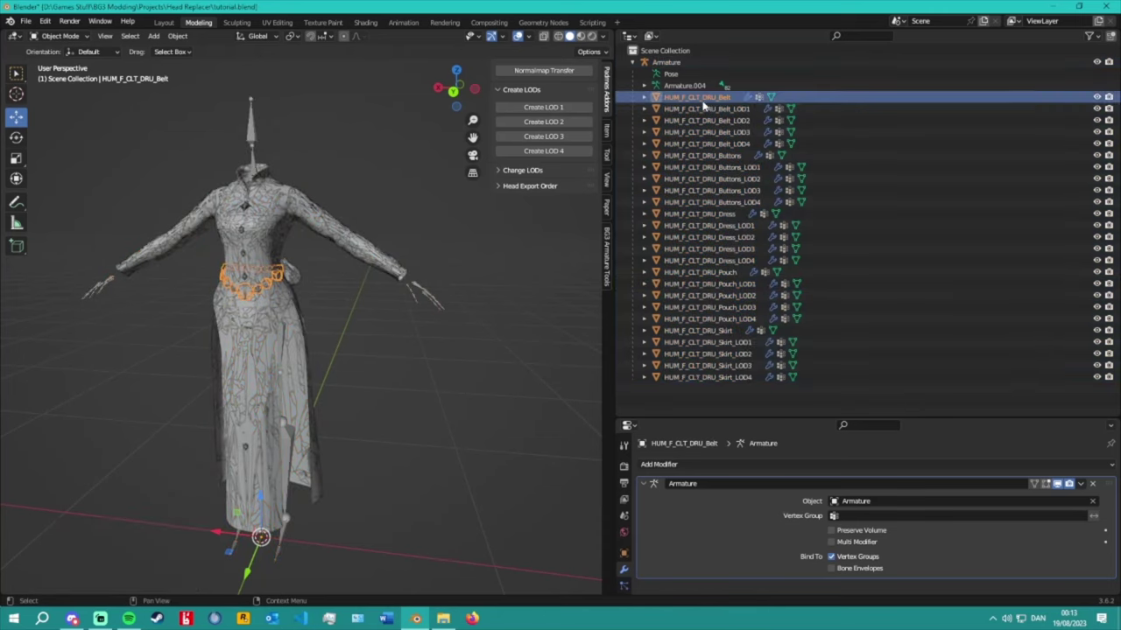
left_click_drag(723, 419, 666, 261)
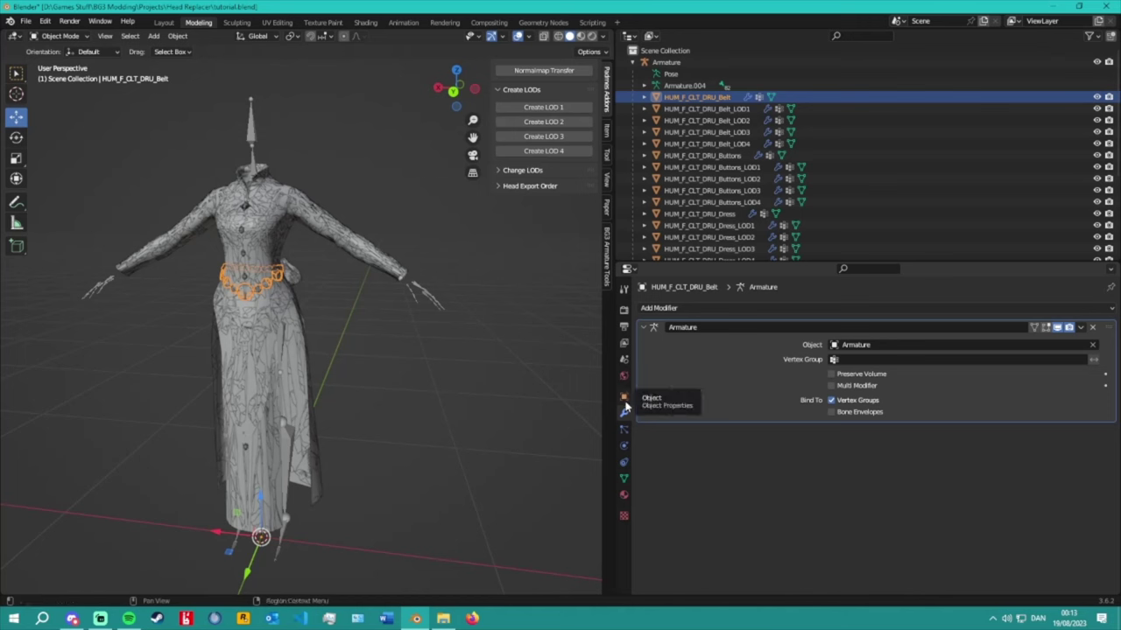
left_click_drag(732, 261, 759, 387)
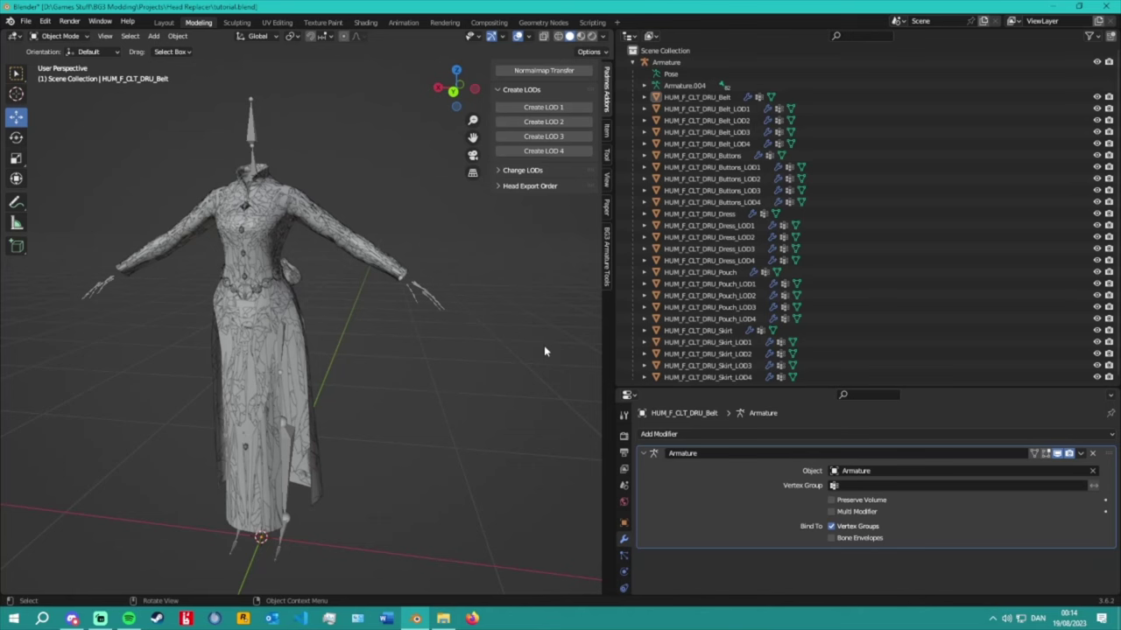
left_click(448, 297)
left_click(488, 286)
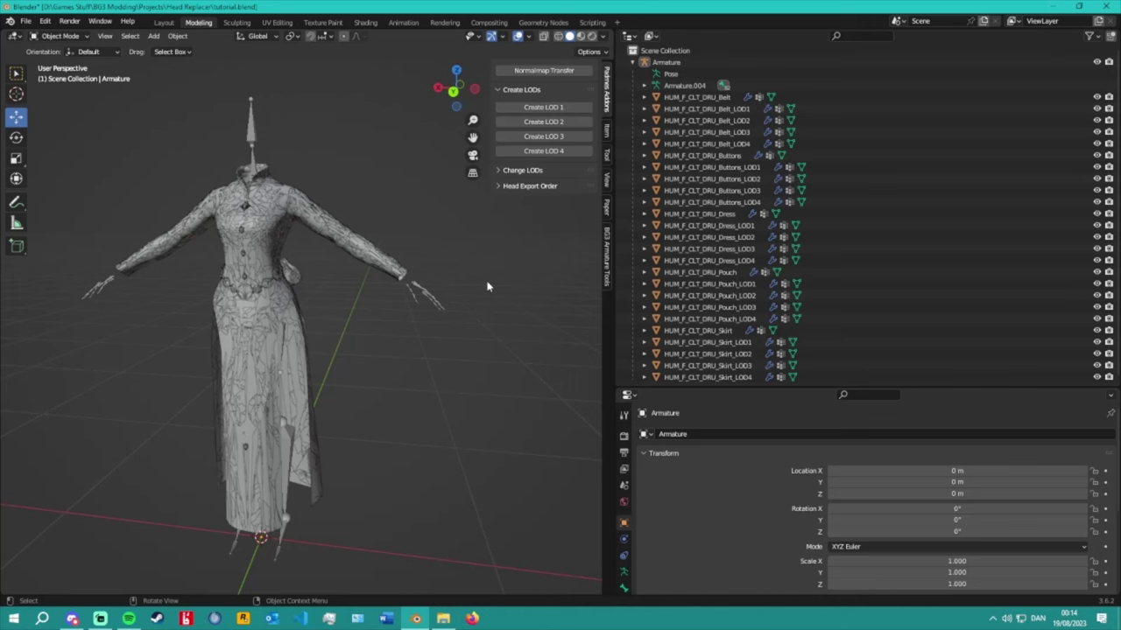
Save the outfit file and clear the object selection.
left_click_drag(742, 389, 788, 409)
left_click(709, 97)
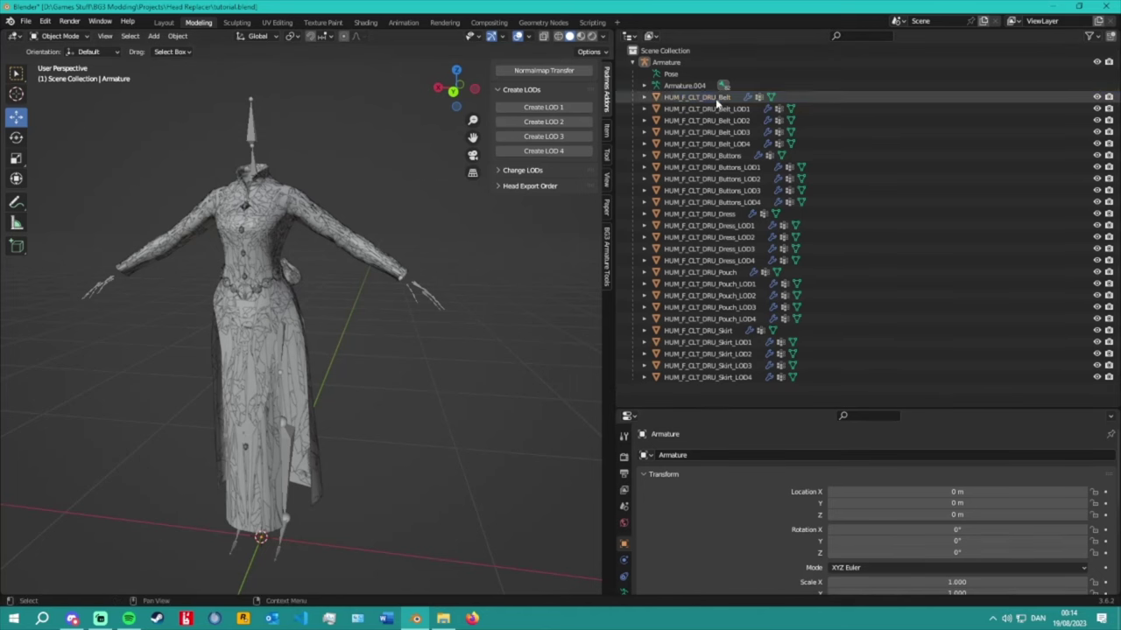
left_click(25, 21)
left_click(44, 107)
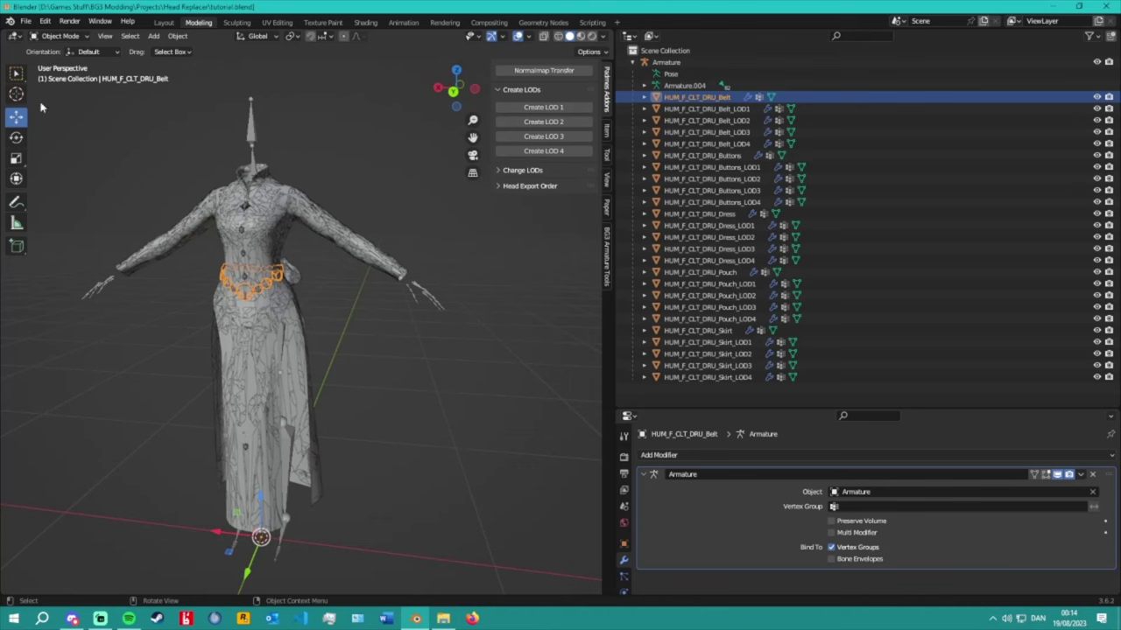
left_click(504, 357)
left_click_drag(668, 408, 380, 378)
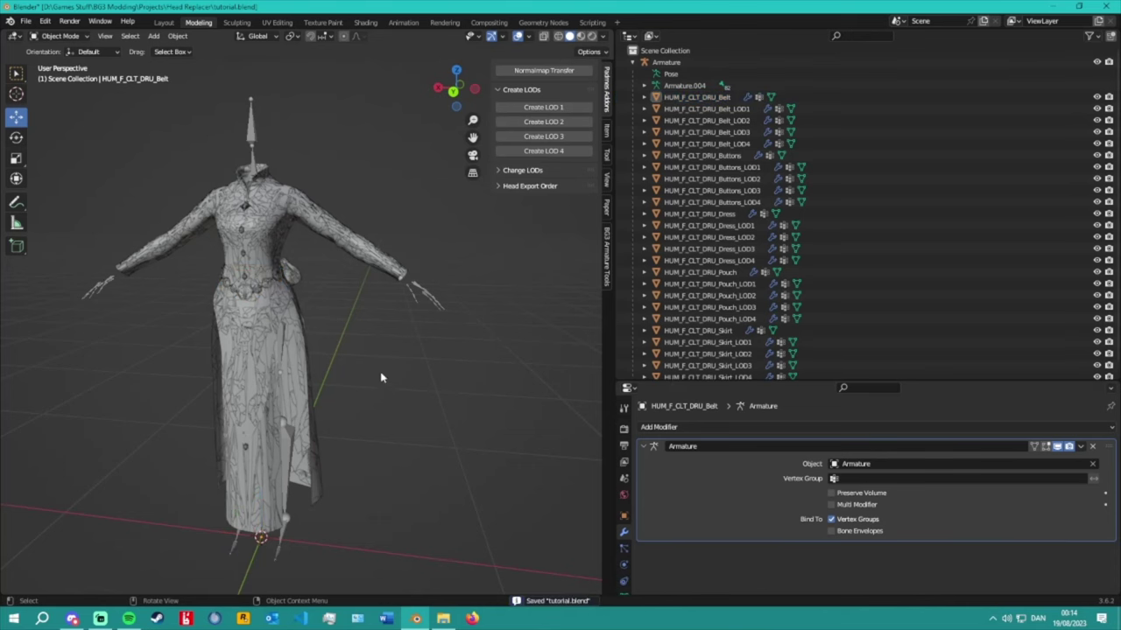
scroll(381, 378, "down", 2)
scroll(687, 271, "down", 1)
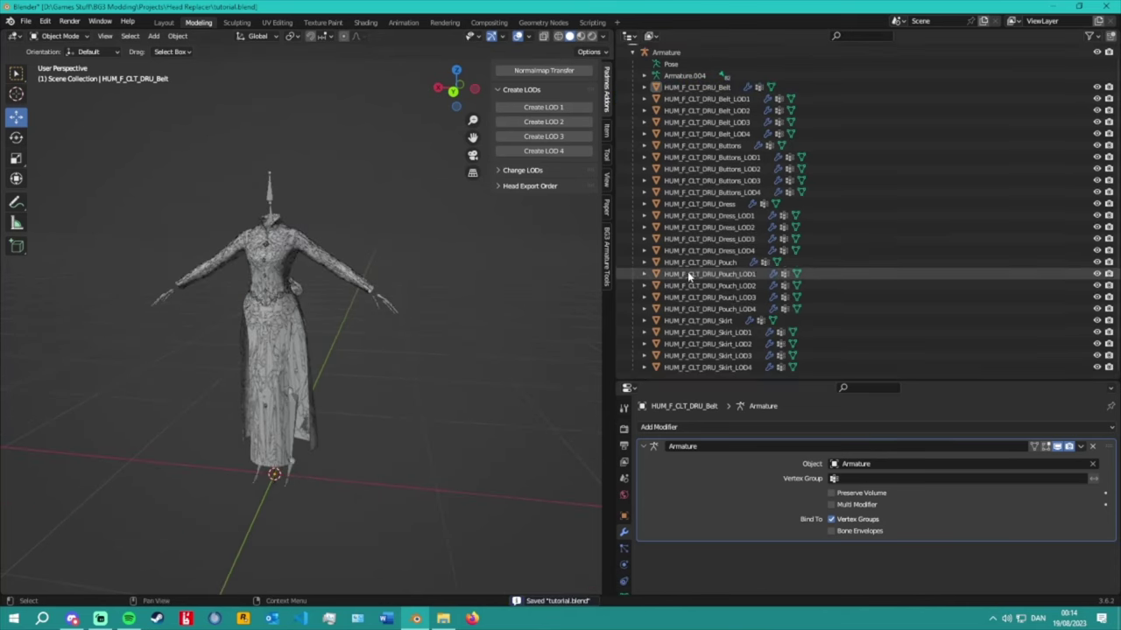
Select HUM_F_CLT_DRU_Belt and show its object properties.
left_click(700, 88)
left_click(623, 516)
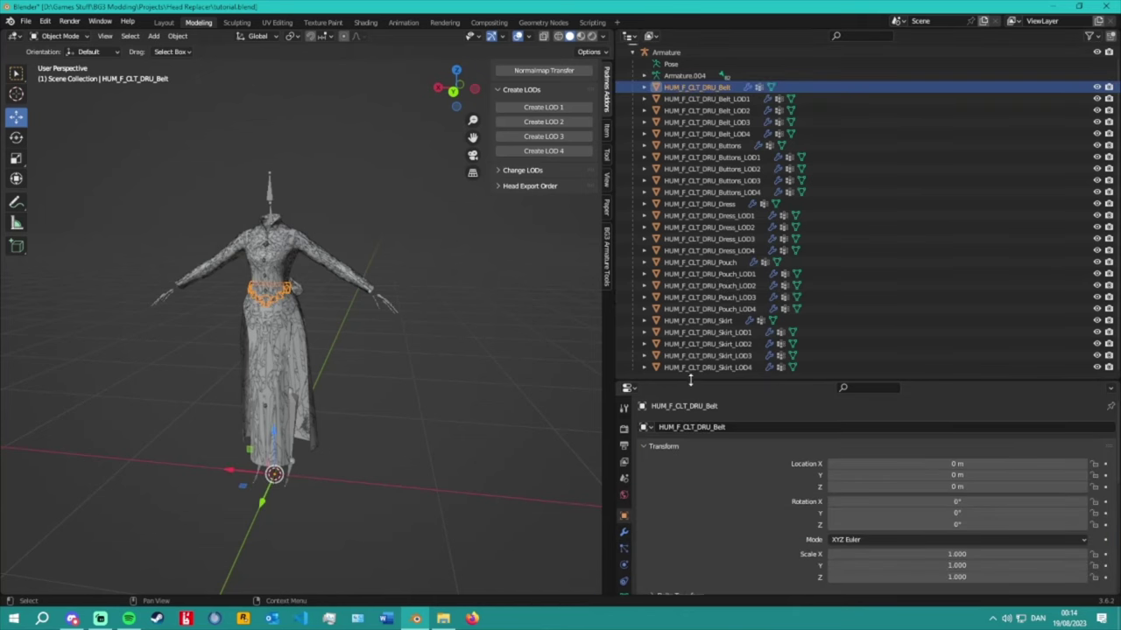
left_click_drag(690, 381, 690, 312)
scroll(705, 217, "down", 3)
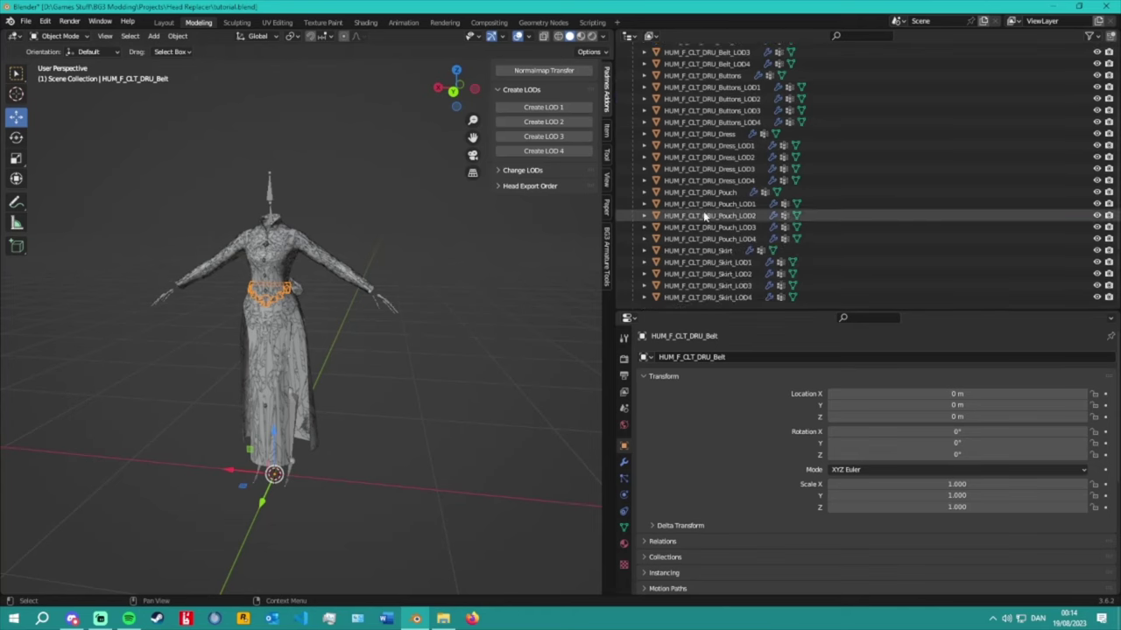
scroll(704, 213, "up", 3)
scroll(698, 104, "down", 3)
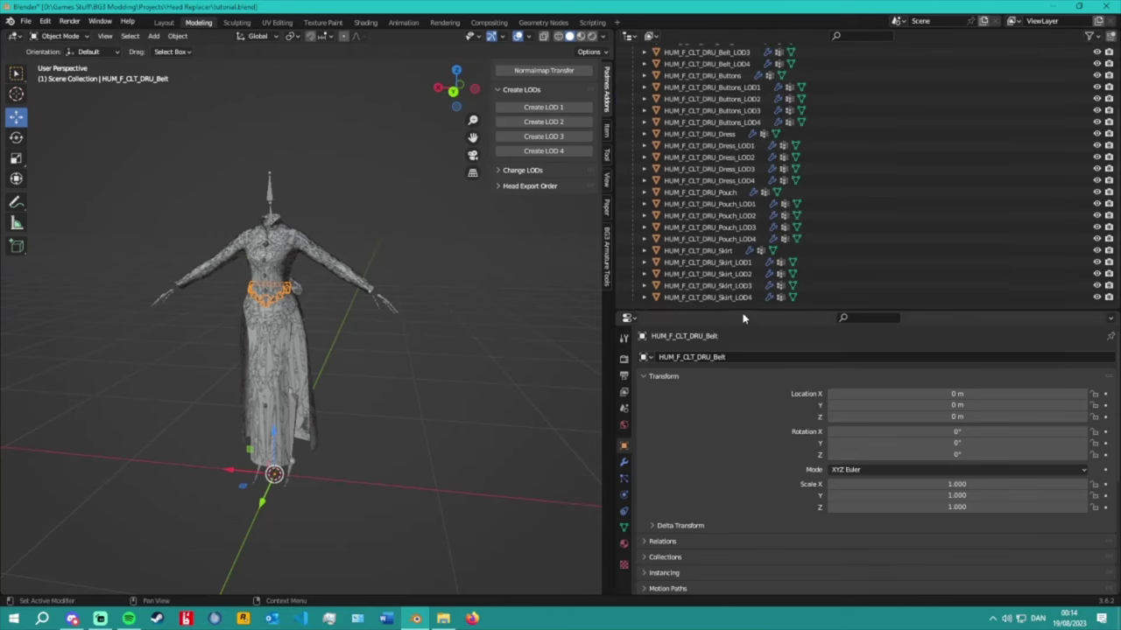
left_click_drag(750, 312, 741, 364)
scroll(709, 298, "down", 2)
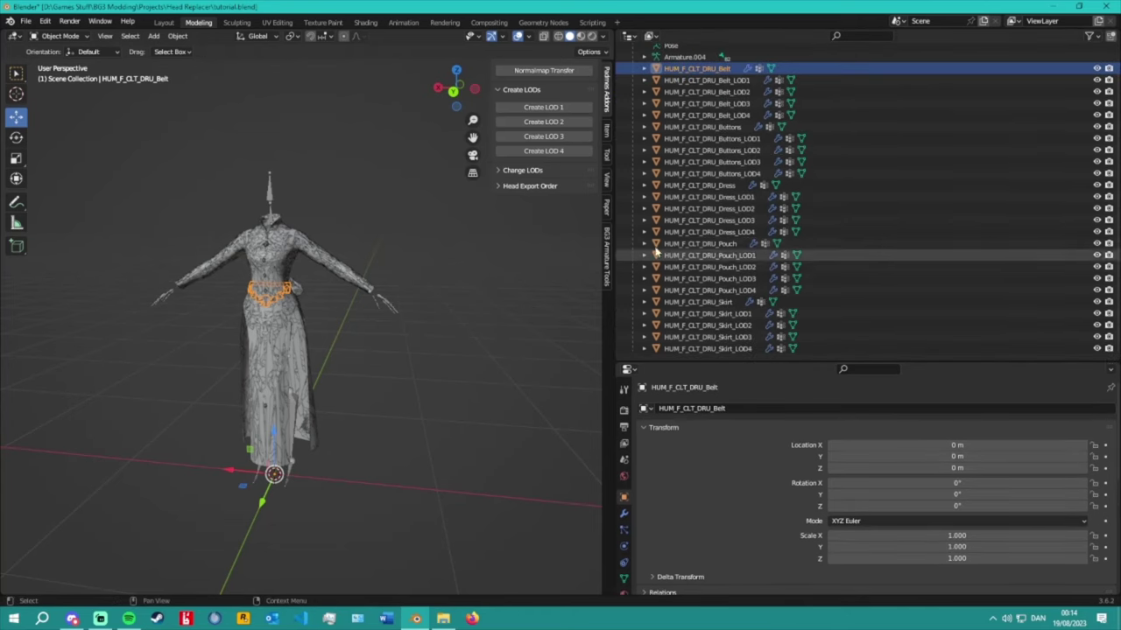
Review the mesh sequence in the Head Export Order presets.
left_click(514, 187)
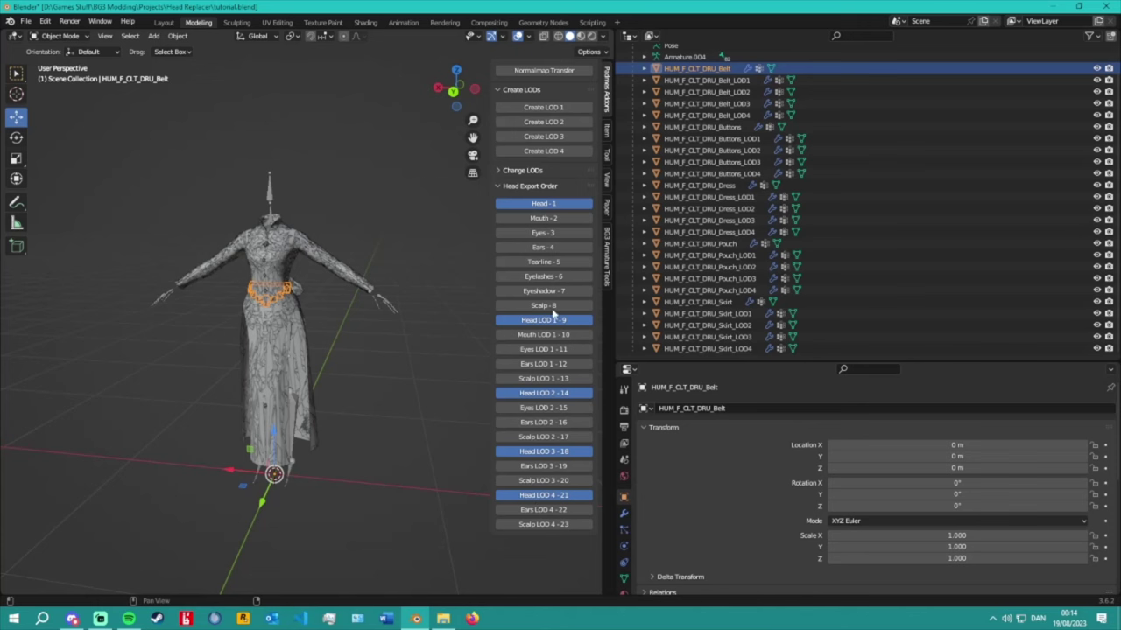
left_click(506, 186)
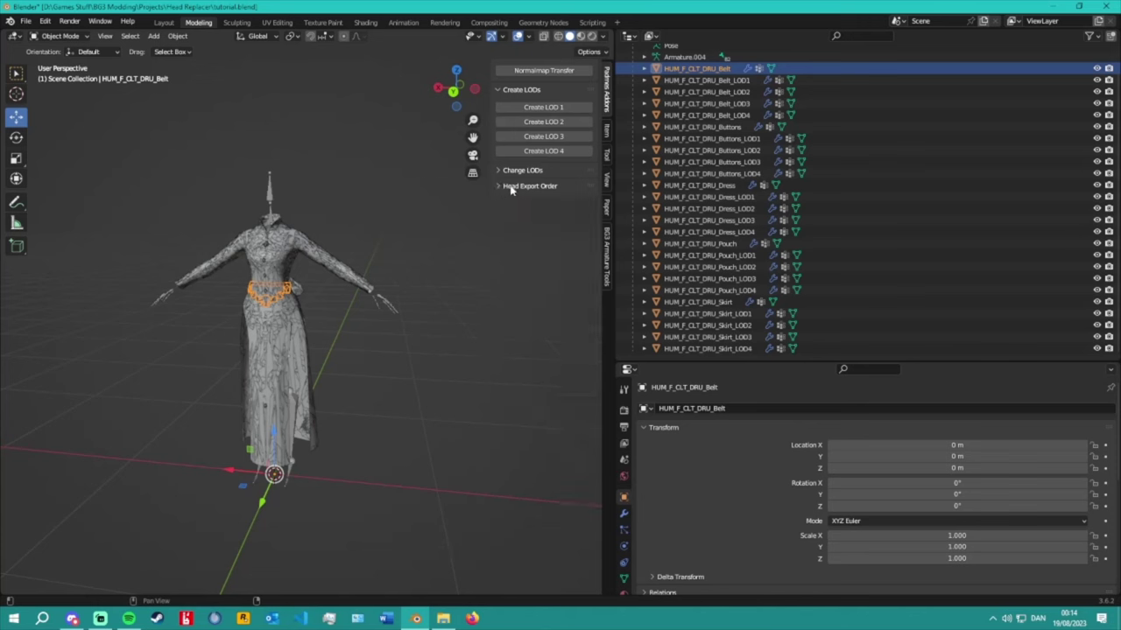
scroll(412, 247, "up", 3)
scroll(408, 250, "down", 5)
scroll(408, 247, "up", 2)
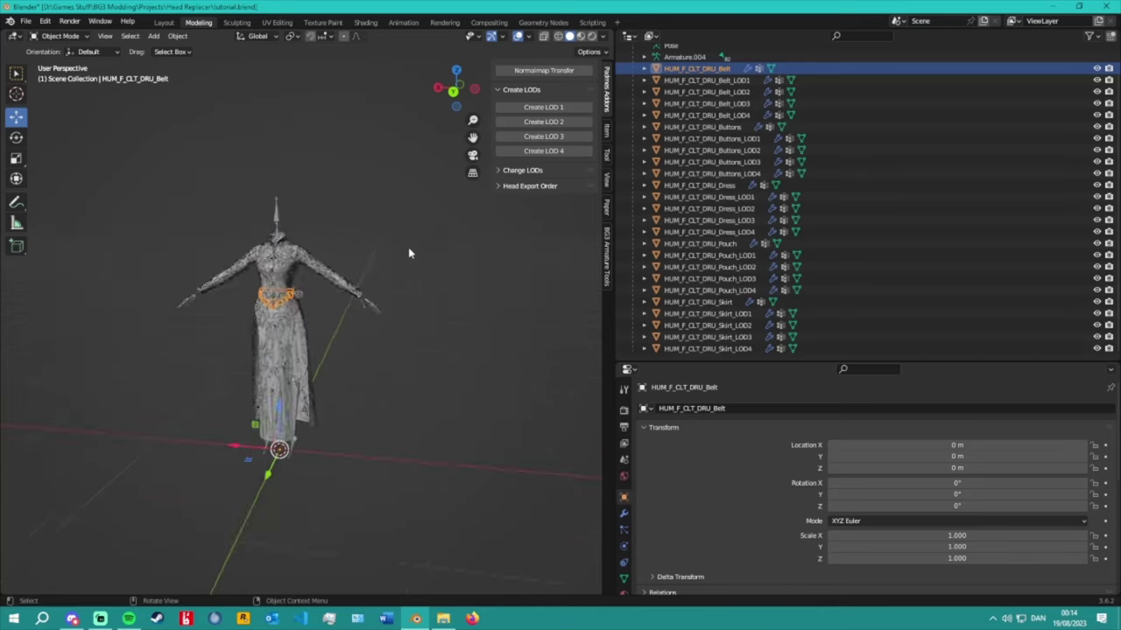
scroll(409, 247, "down", 3)
scroll(408, 247, "up", 6)
scroll(408, 247, "down", 5)
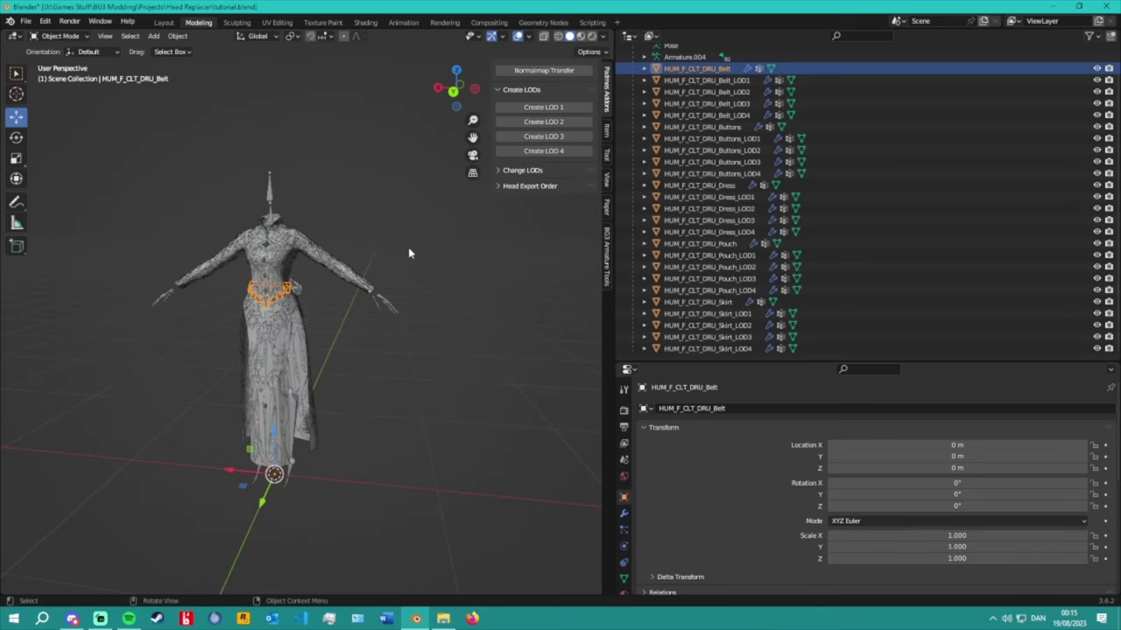
Set the Export Order of HUM_F_CLT_DRU_Buttons to 2 in its BG3 Settings.
left_click_drag(678, 362, 677, 401)
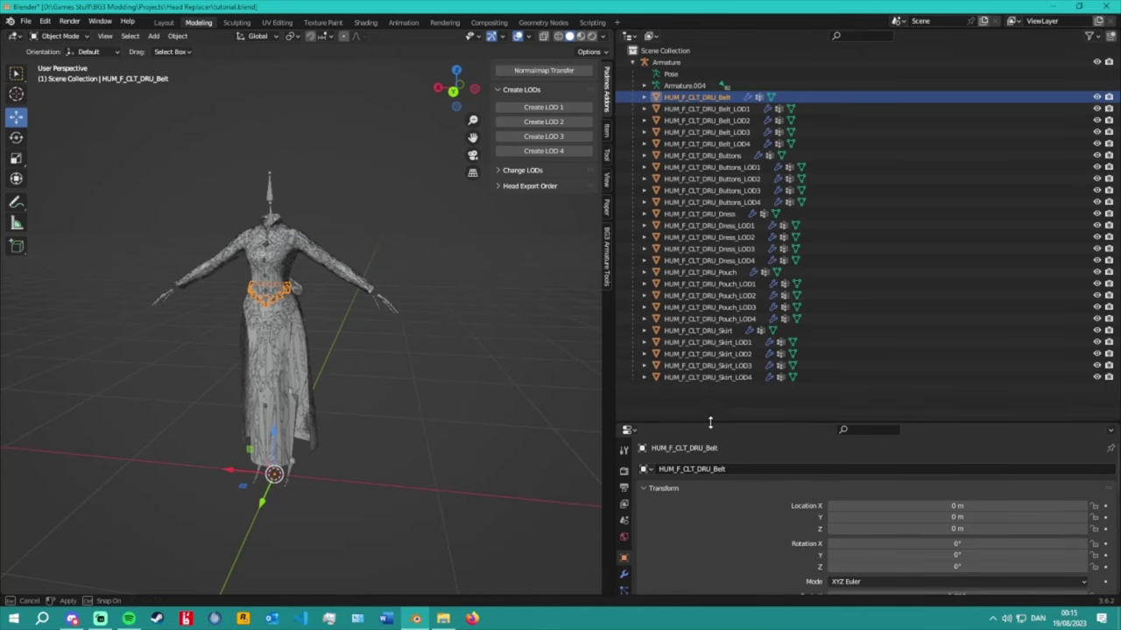
left_click_drag(718, 408, 751, 169)
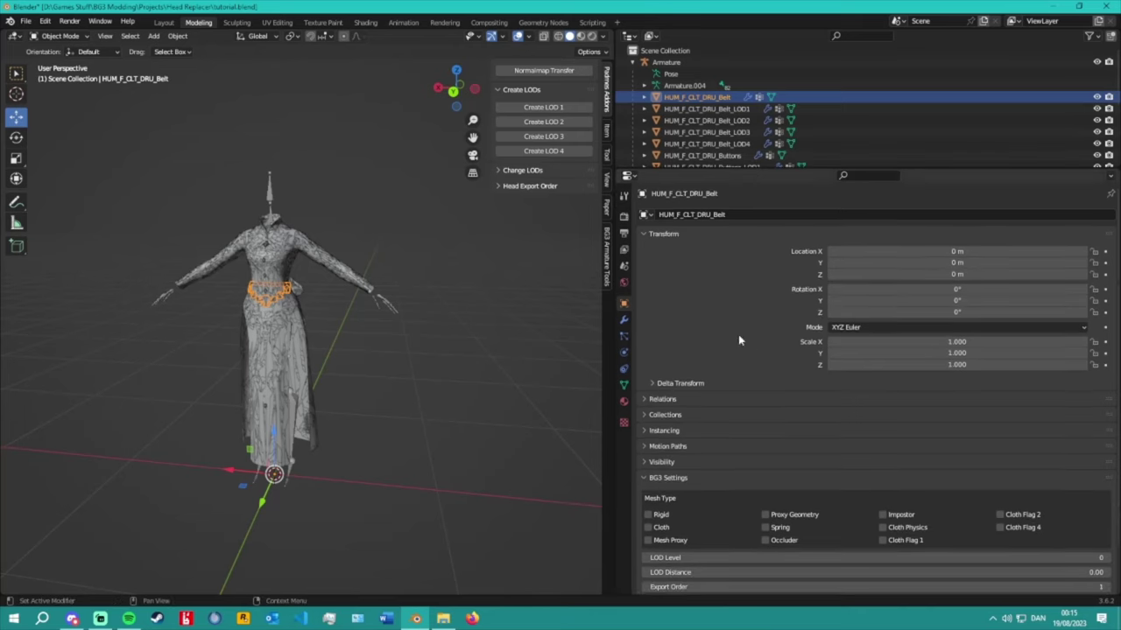
scroll(729, 322, "down", 3)
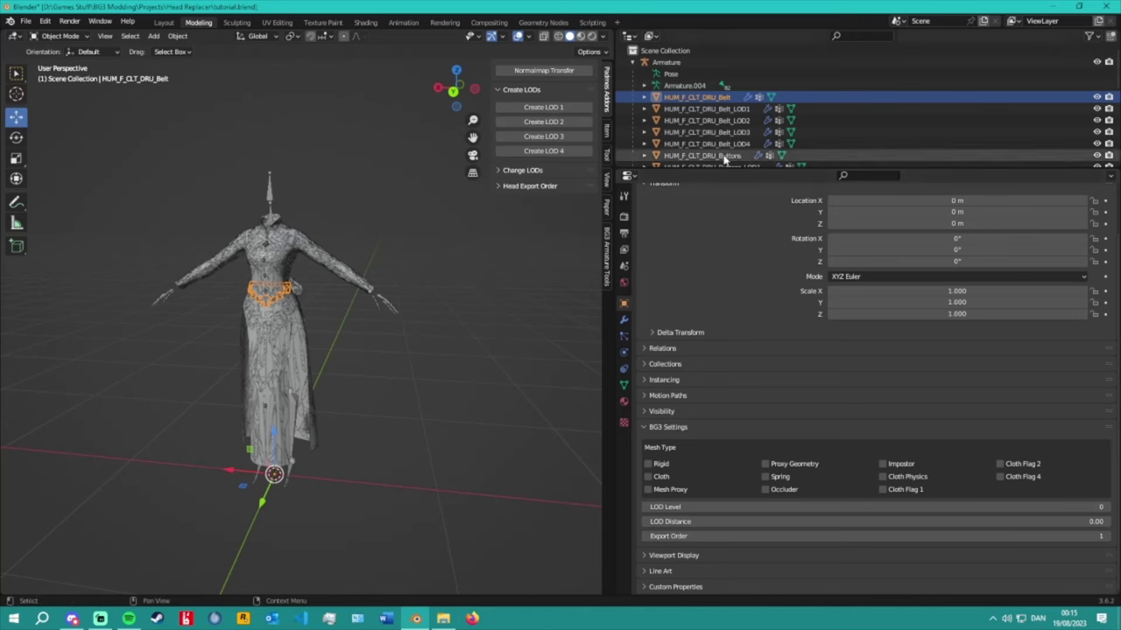
left_click(725, 156)
scroll(725, 156, "down", 4)
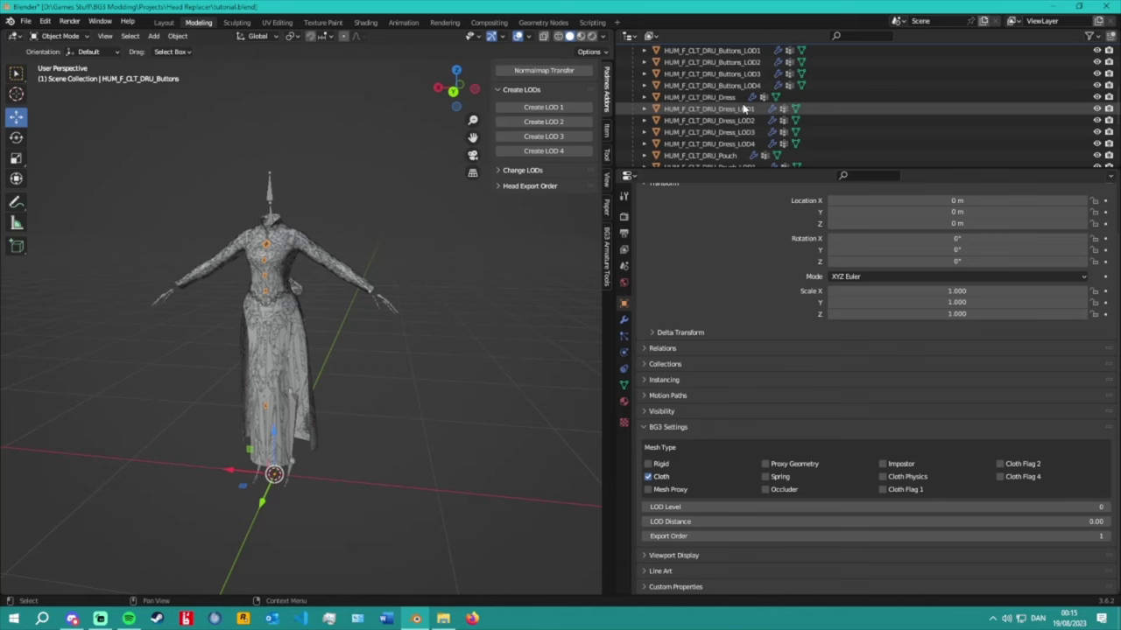
left_click(1076, 535)
key("Return")
Set the Export Order of HUM_F_CLT_DRU_Dress to 3.
left_click(736, 147)
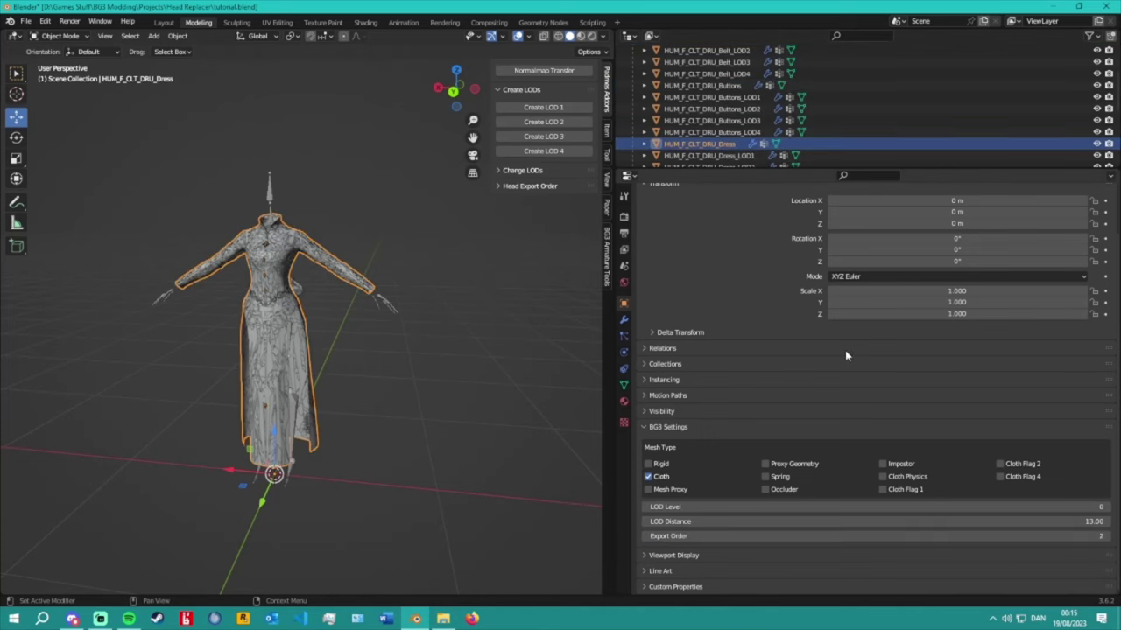
left_click(1053, 535)
type("3")
key("Return")
Set the Export Order of HUM_F_CLT_DRU_Pouch to 4.
left_click_drag(760, 168, 759, 247)
left_click(757, 241)
scroll(749, 223, "down", 5)
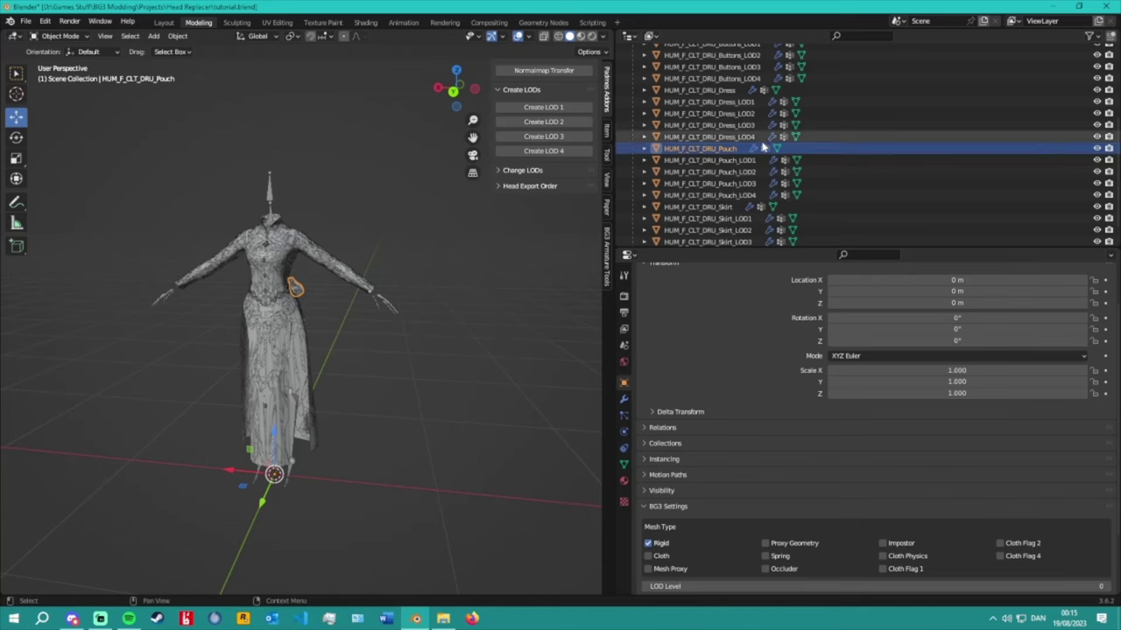
scroll(755, 411, "down", 4)
left_click(996, 534)
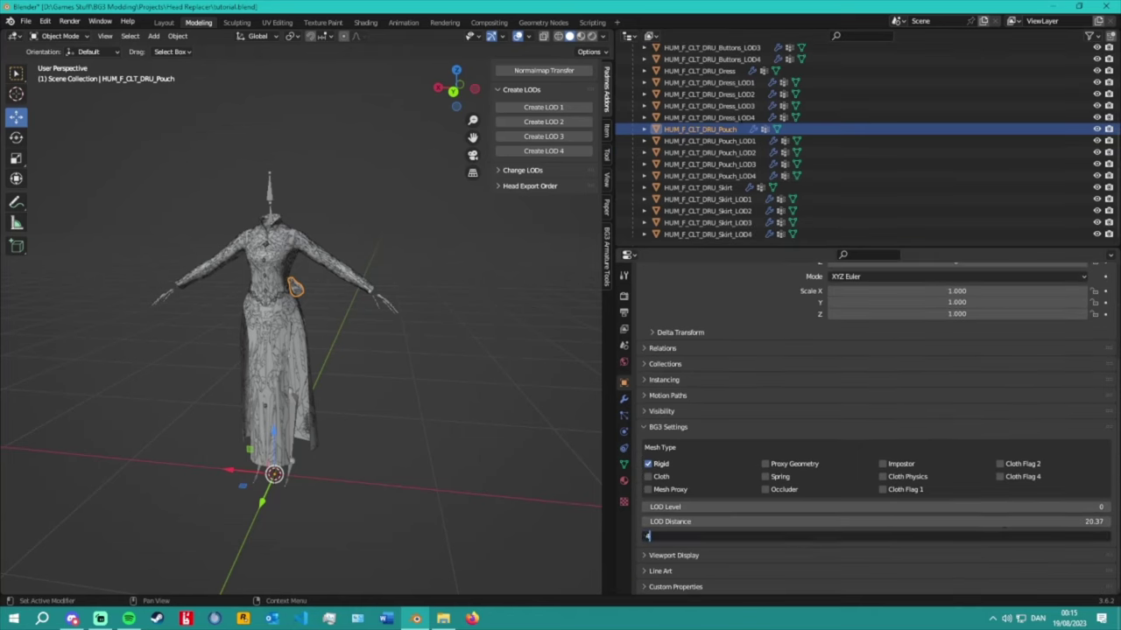
key("Return")
Give HUM_F_CLT_DRU_Skirt an Export Order of 5 and a LOD Distance of 0.
left_click(701, 187)
left_click(821, 533)
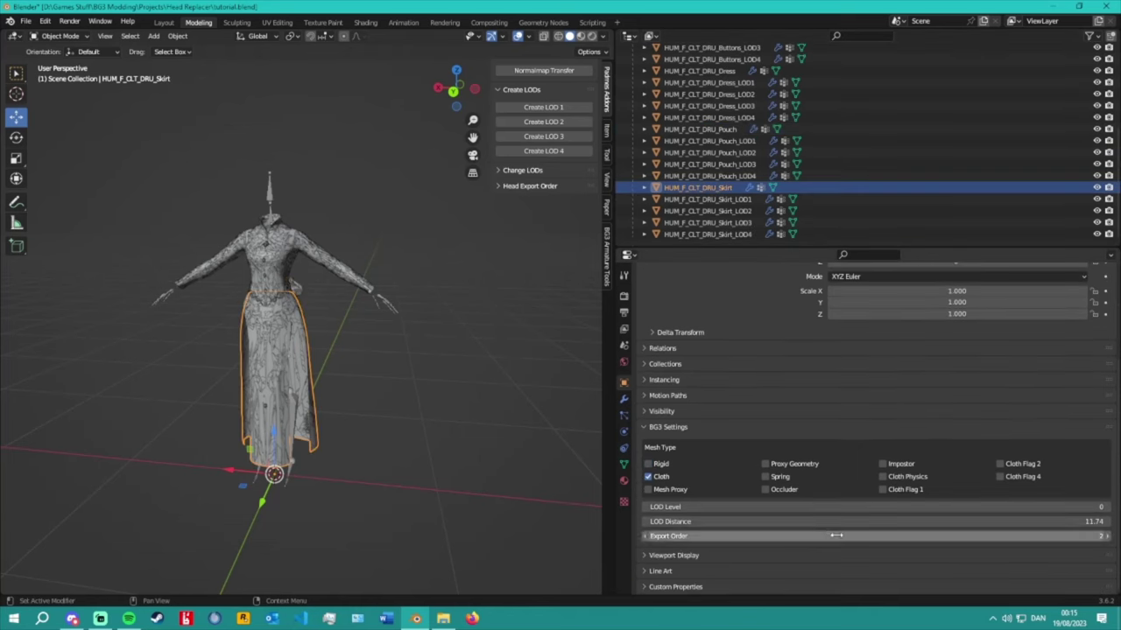
type("3")
key("Return")
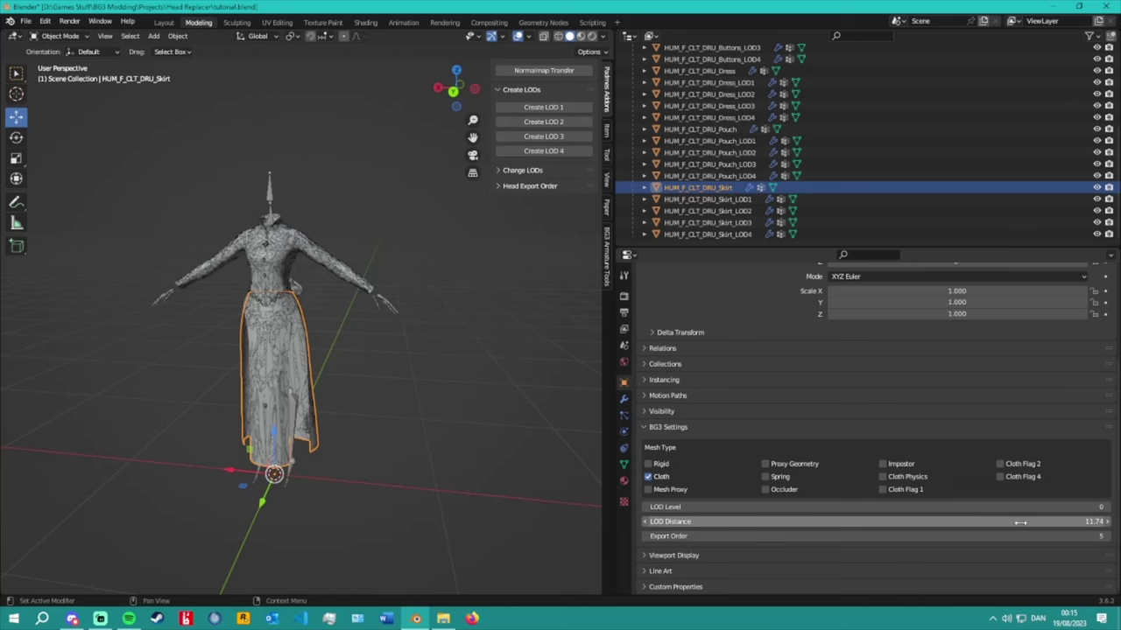
left_click(1020, 522)
type("0")
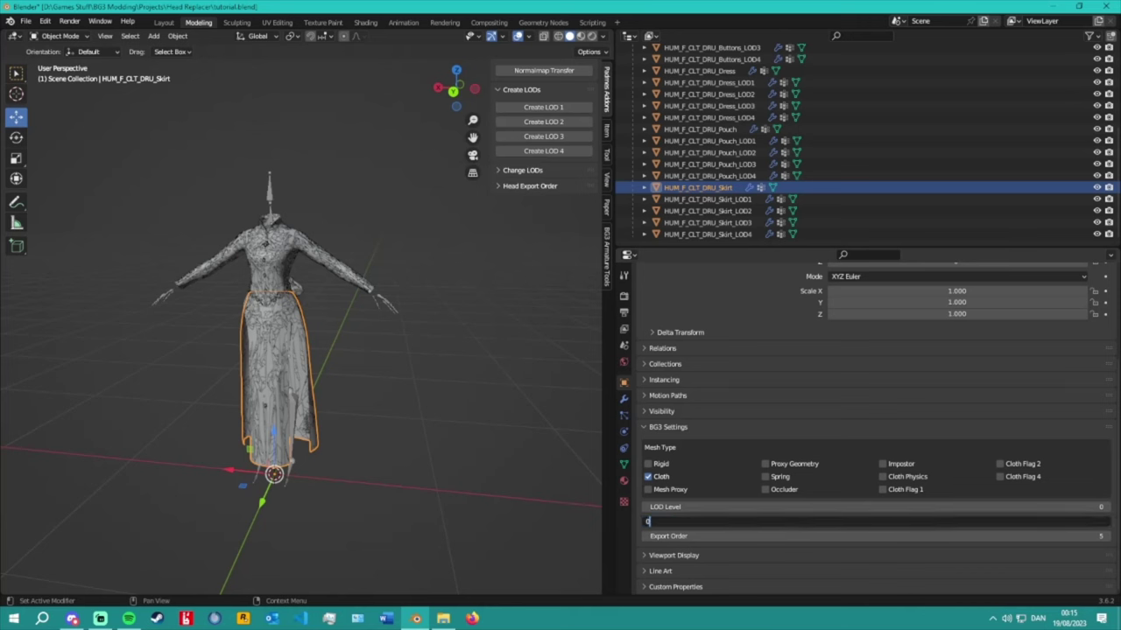
key("Return")
Set the LOD Distance of HUM_F_CLT_DRU_Pouch to 0.
left_click(735, 130)
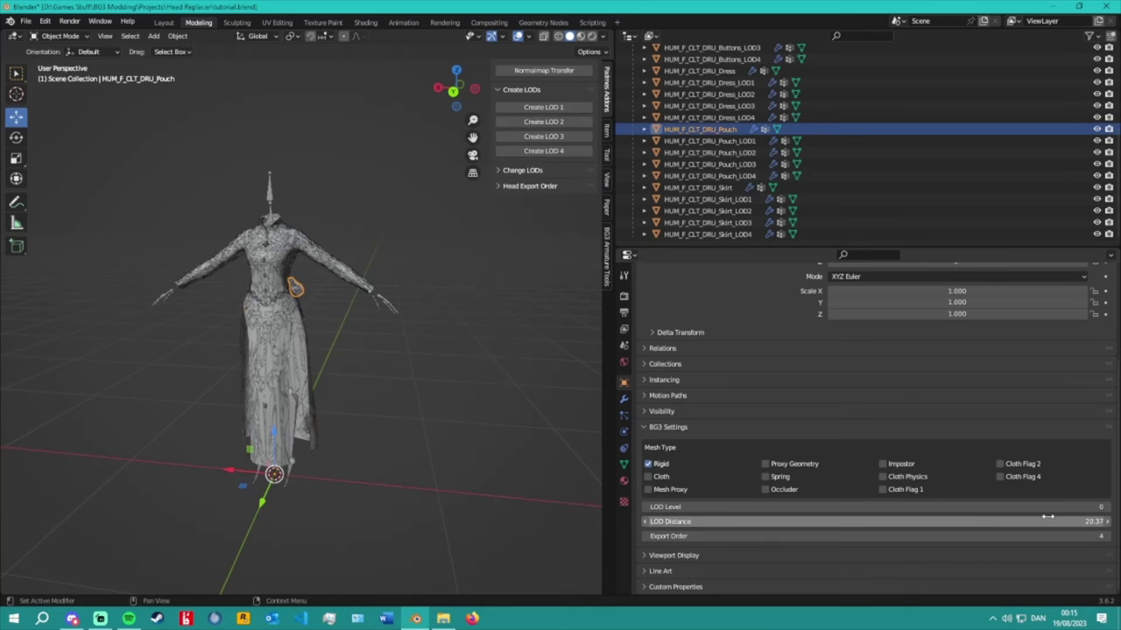
left_click(928, 521)
type("0")
key("Return")
Correct the BG3 Settings of HUM_F_CLT_DRU_Dress to Export Order 3 and LOD Distance 0.
scroll(866, 187, "up", 2)
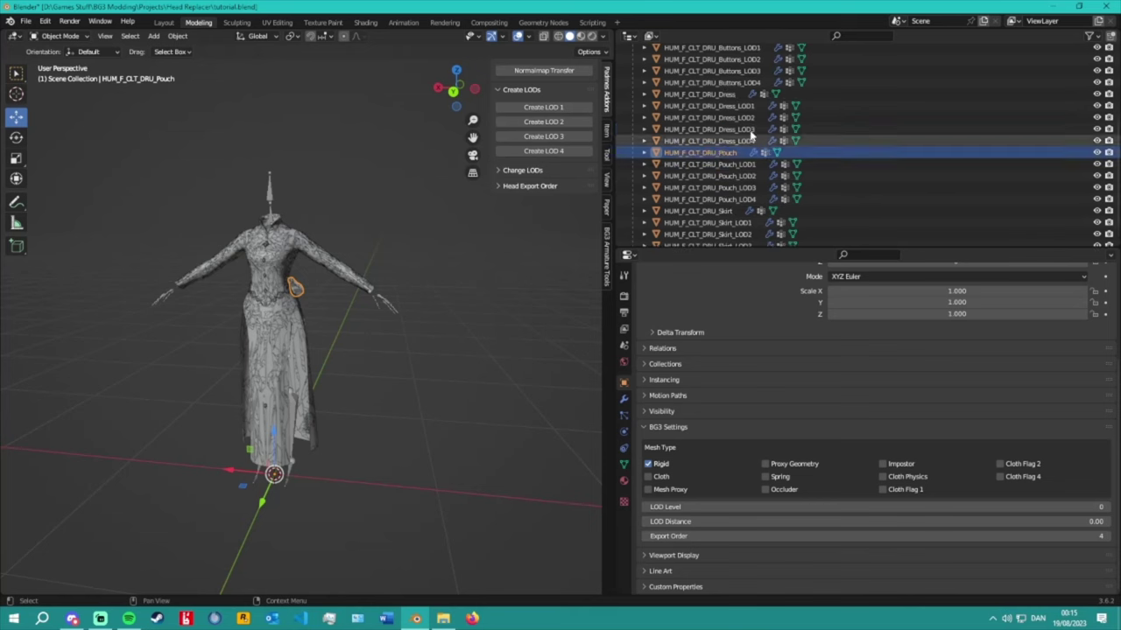
left_click(862, 94)
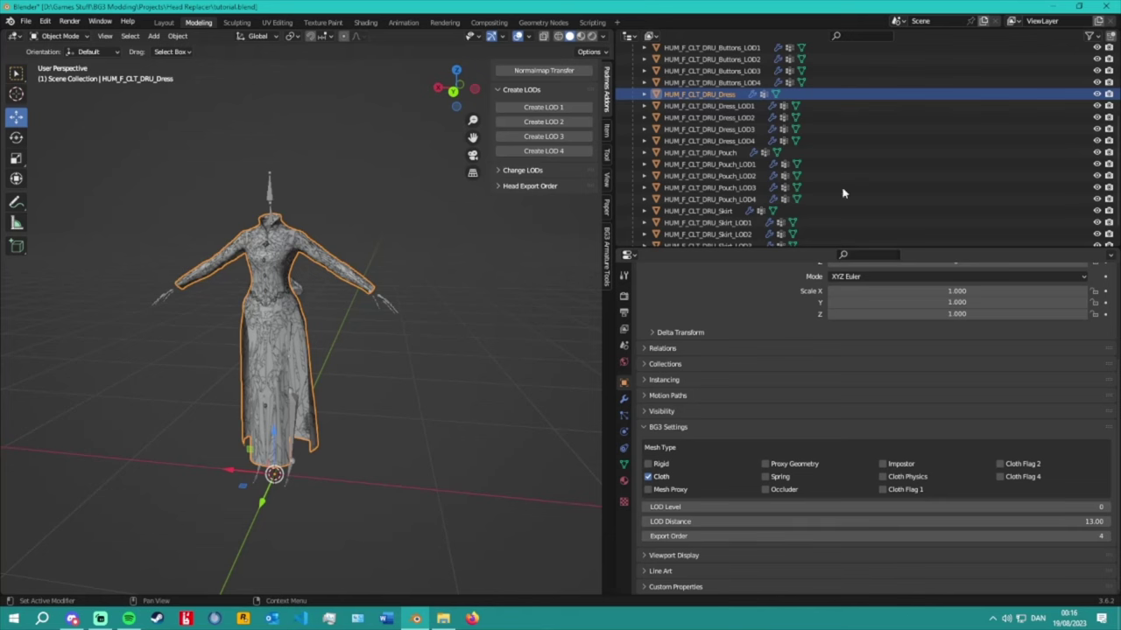
left_click(764, 94)
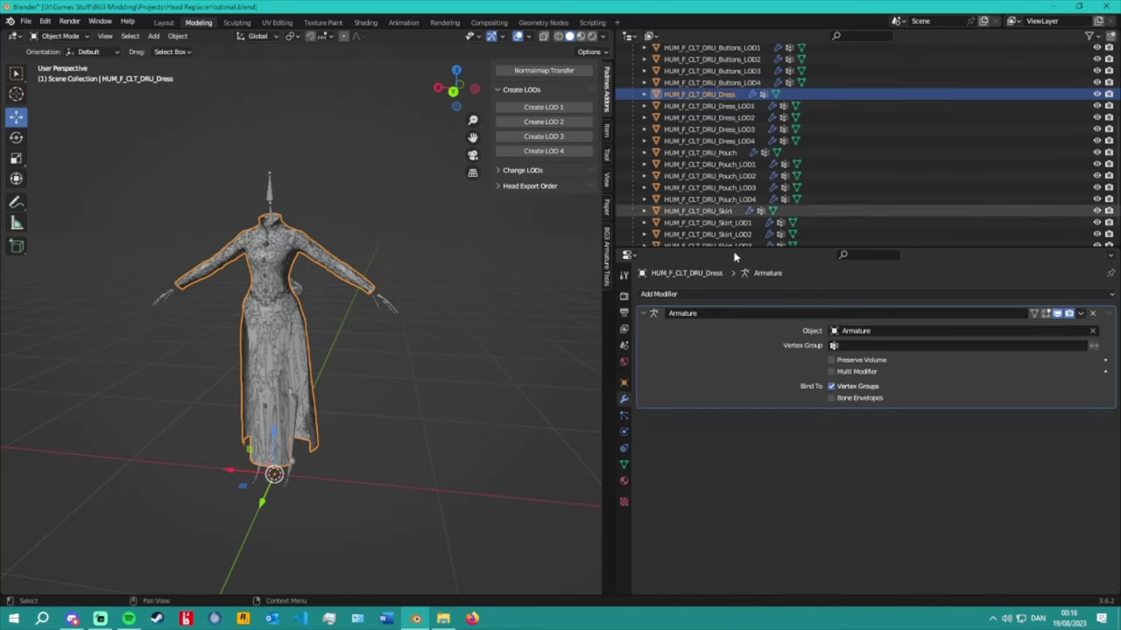
left_click(623, 383)
scroll(770, 471, "down", 4)
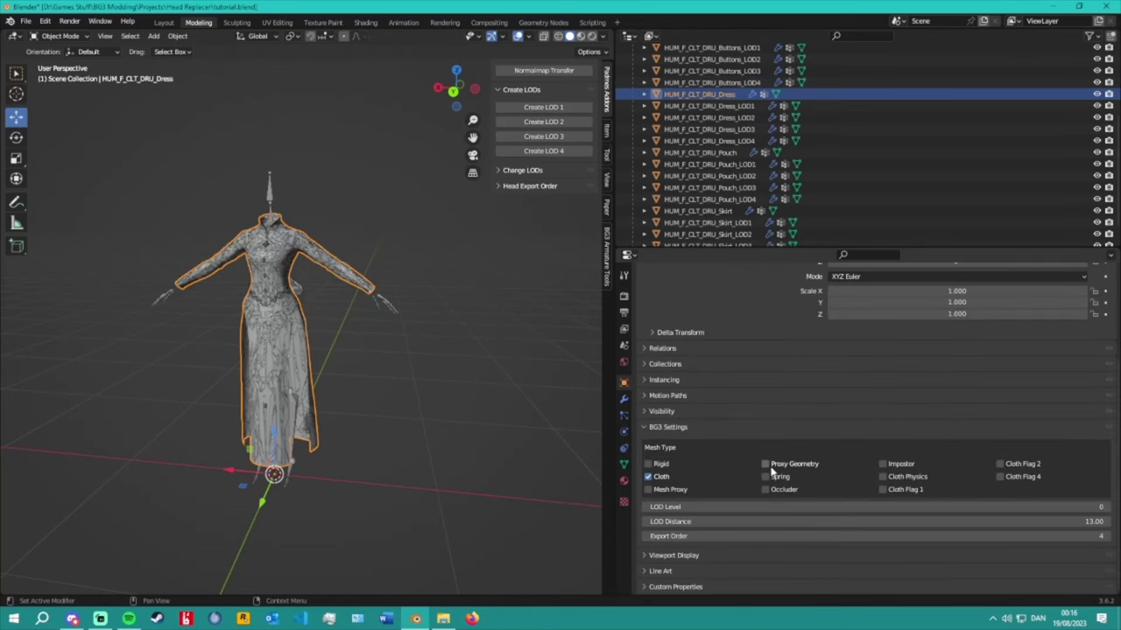
left_click(646, 535)
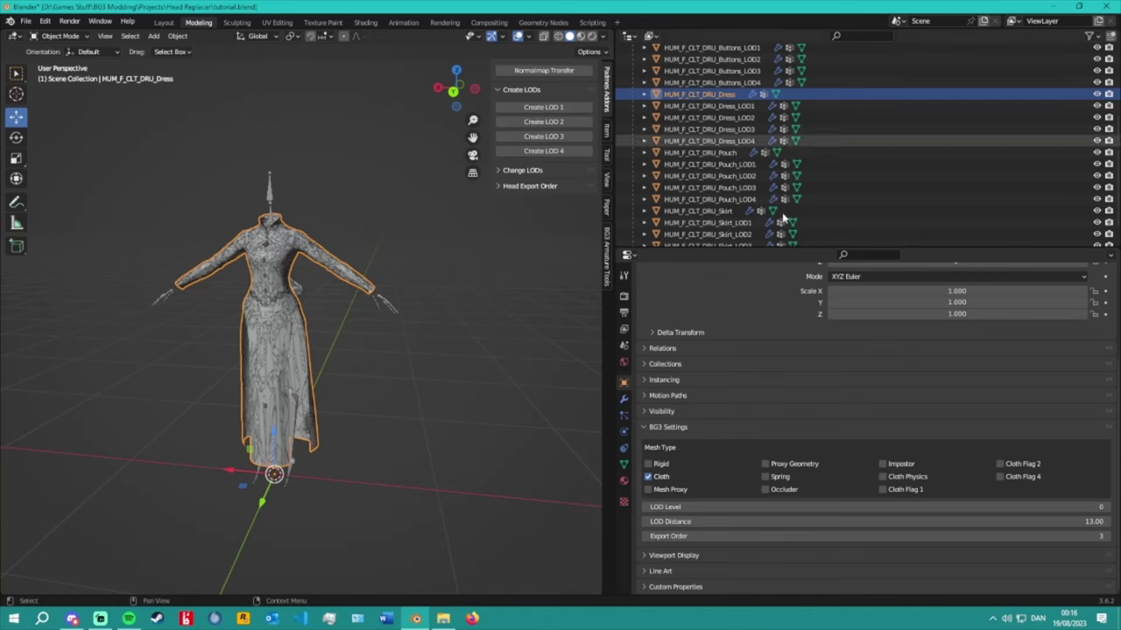
left_click(1064, 521)
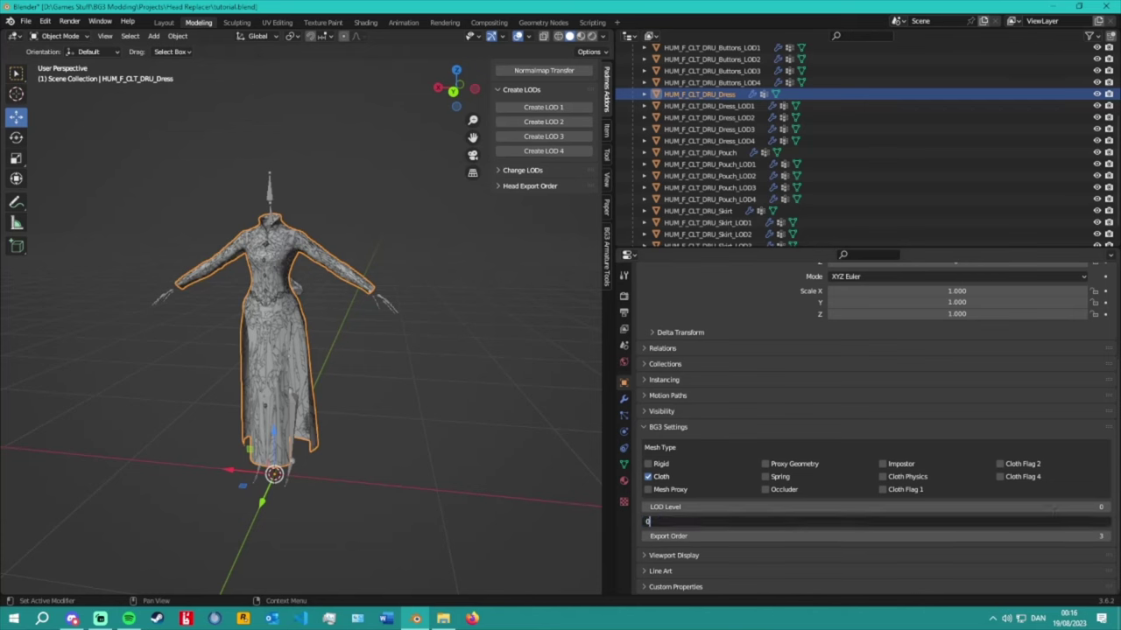
key("Return")
Check the mesh type, LOD Distance and Export Order of the base belt, buttons, dress, pouch and skirt meshes.
scroll(714, 132, "up", 5)
left_click(711, 71)
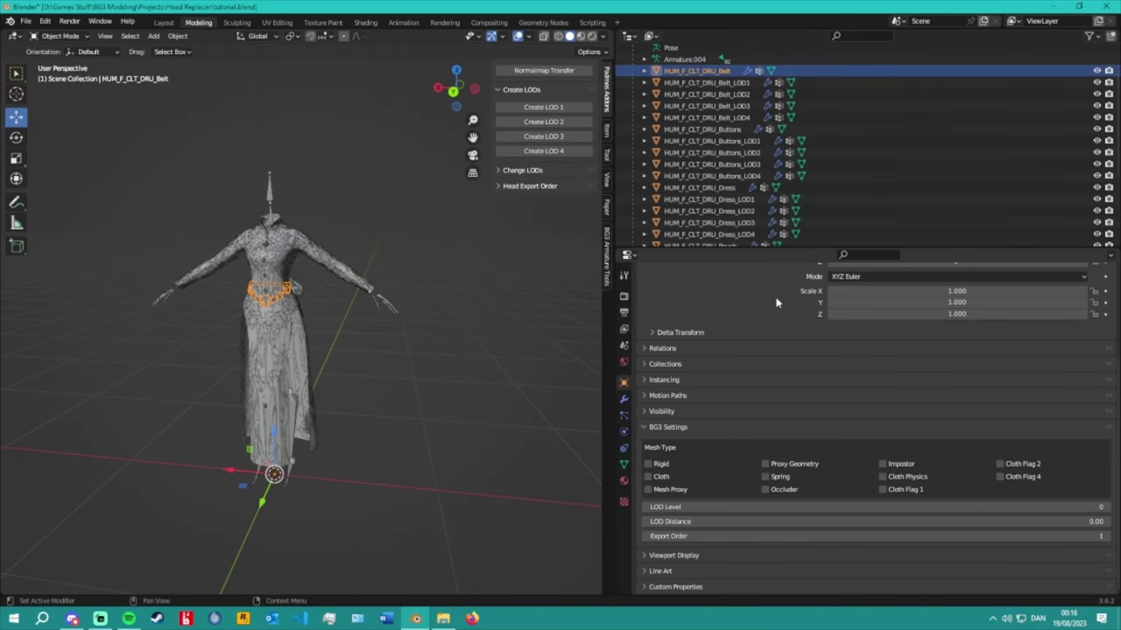
left_click(725, 130)
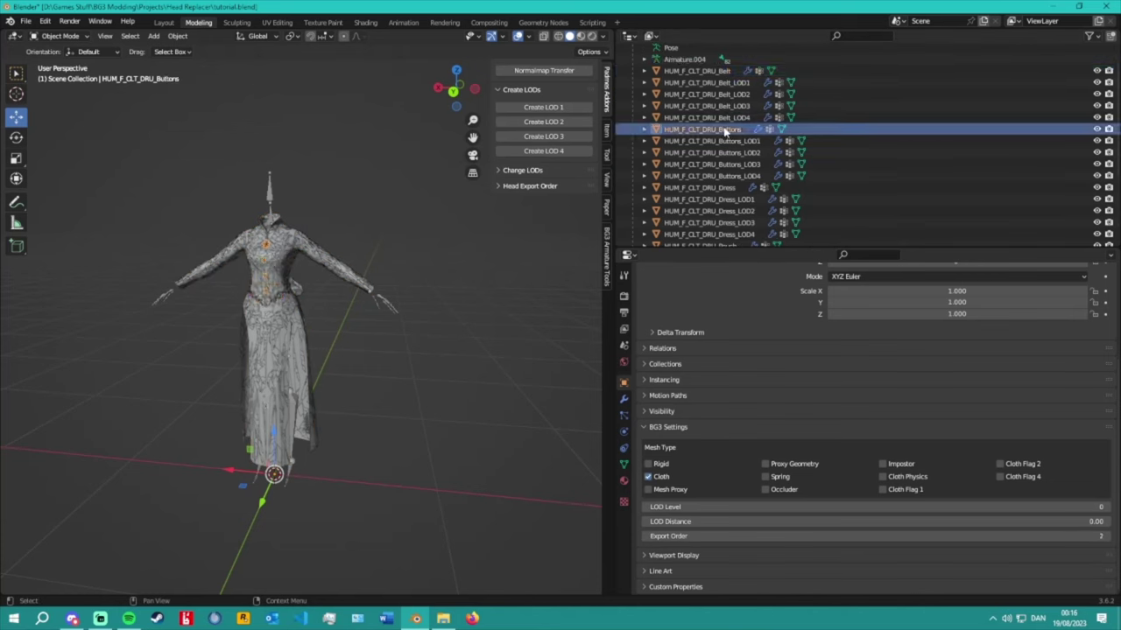
left_click(717, 186)
scroll(717, 185, "down", 3)
left_click(717, 177)
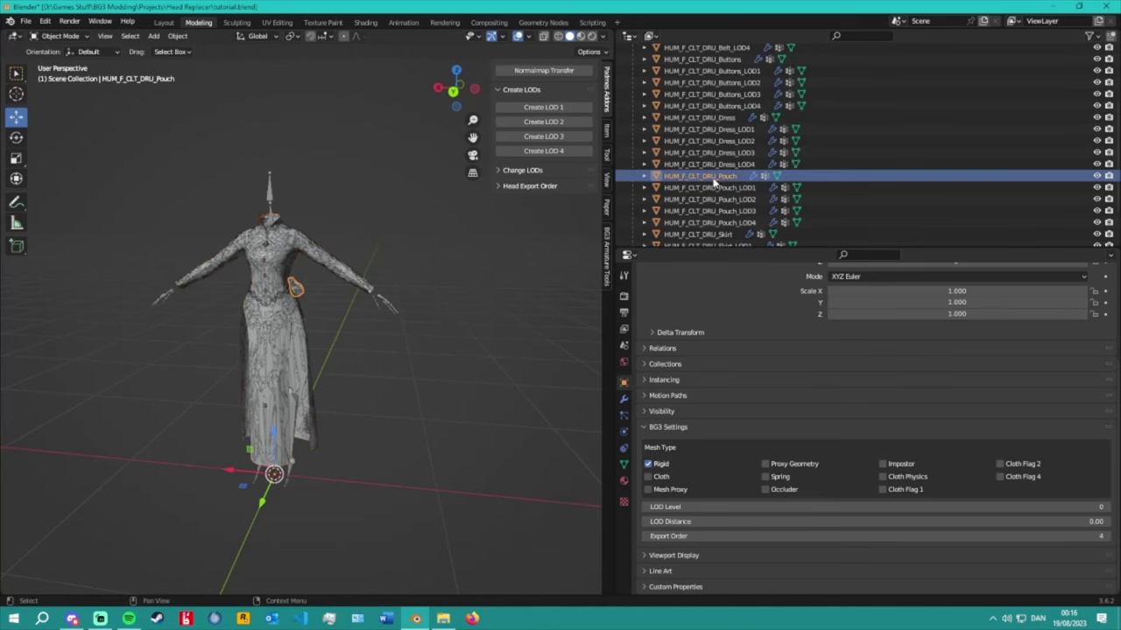
scroll(717, 180, "down", 2)
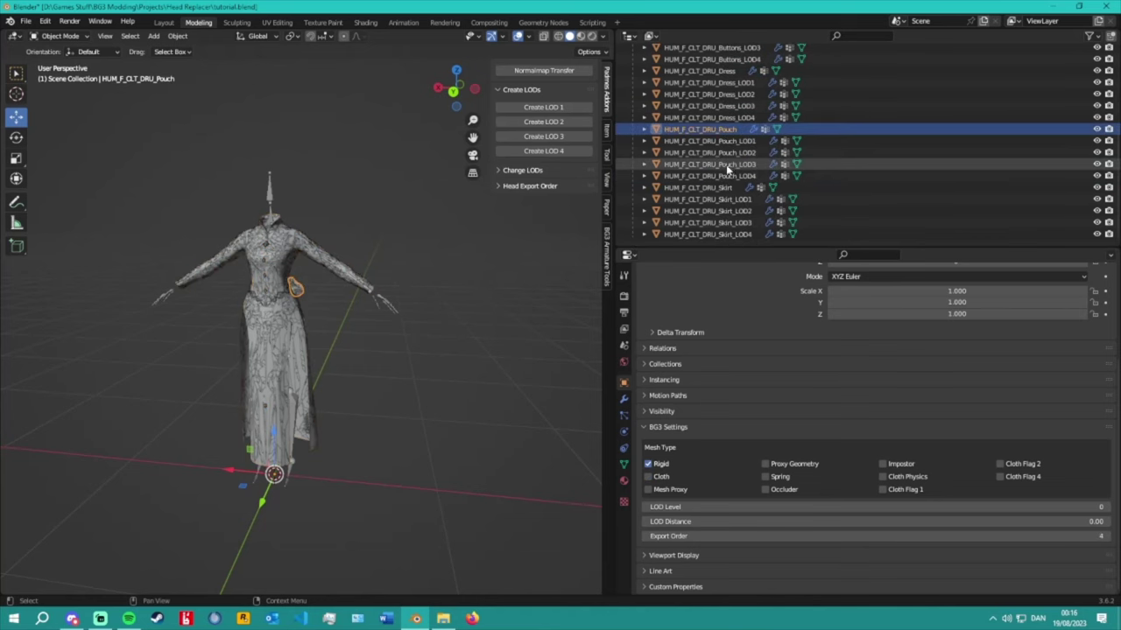
left_click(713, 189)
scroll(714, 188, "up", 6)
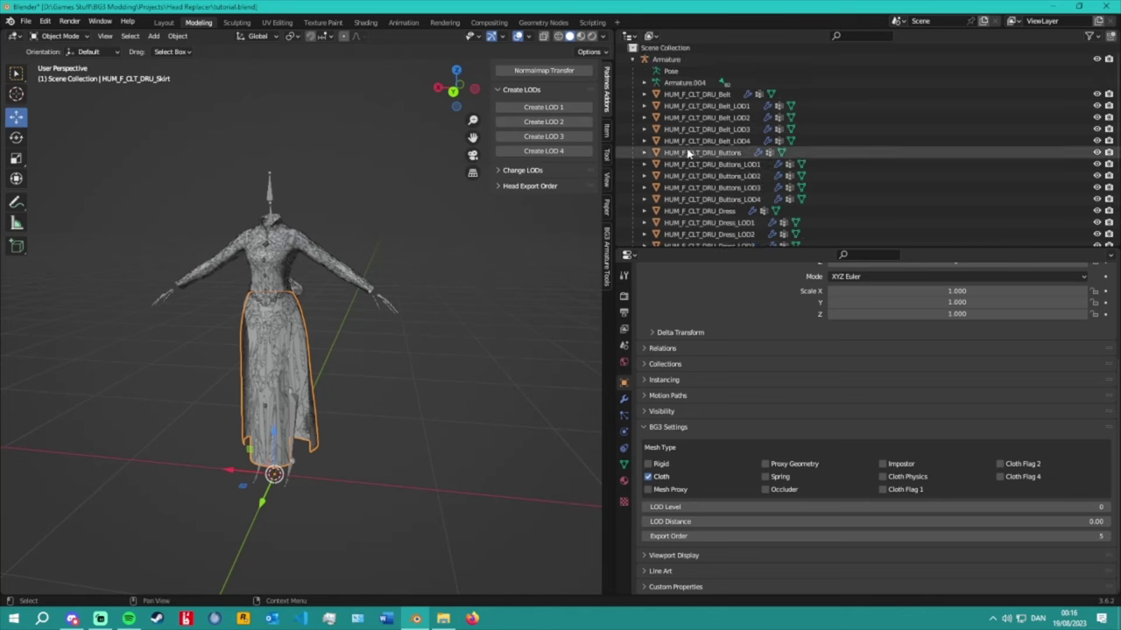
Select HUM_F_CLT_DRU_Belt_LOD1 and save the project file.
left_click(704, 106)
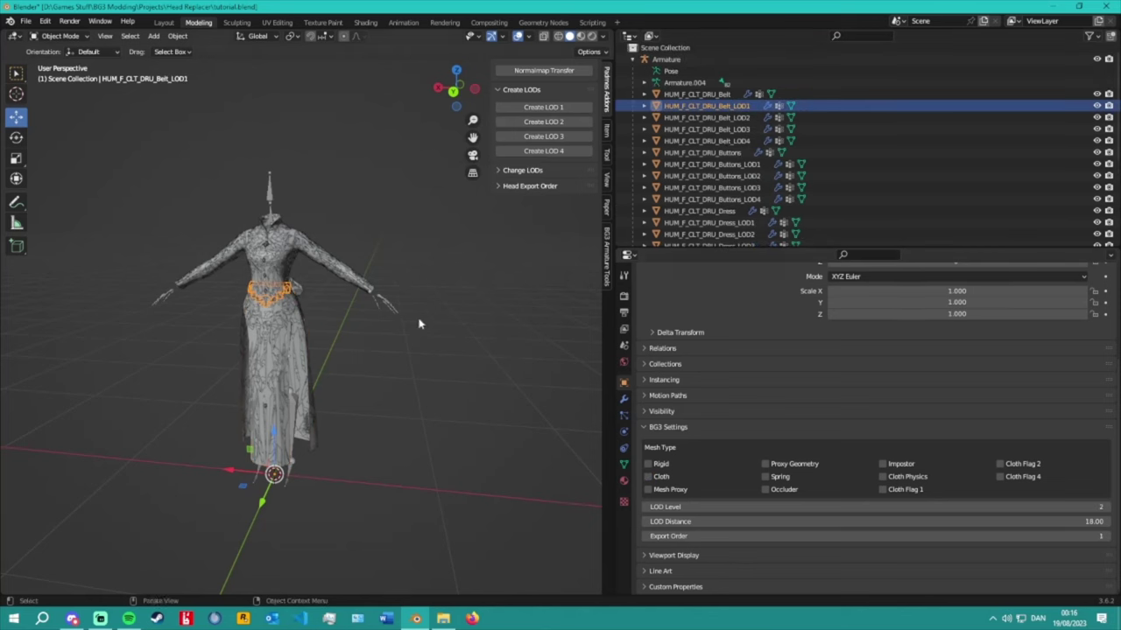
left_click(26, 21)
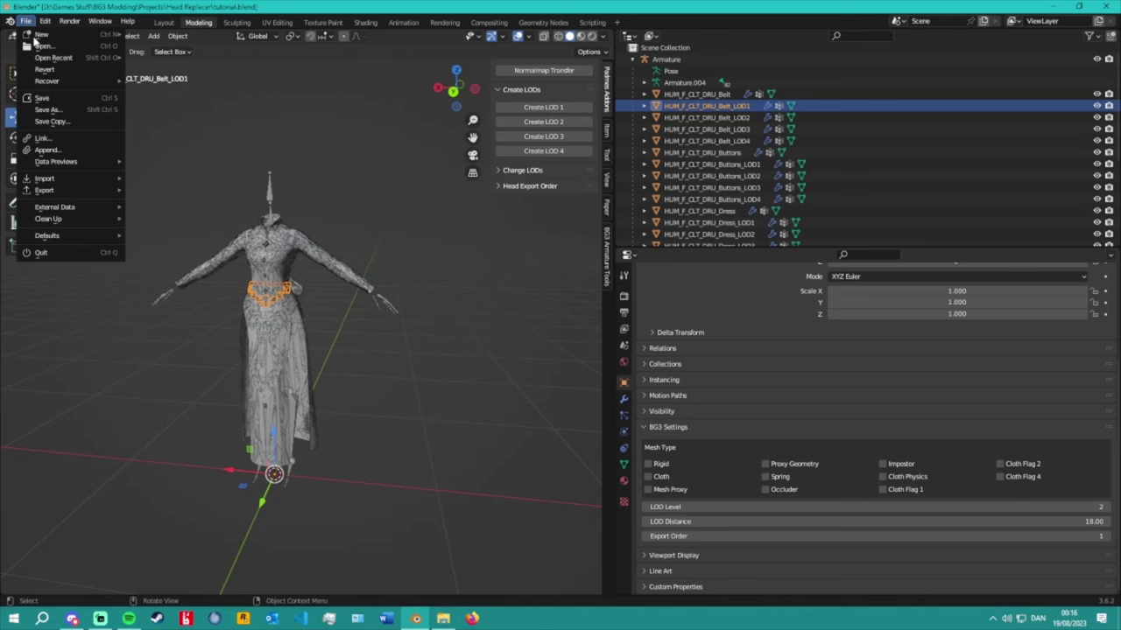
left_click(61, 99)
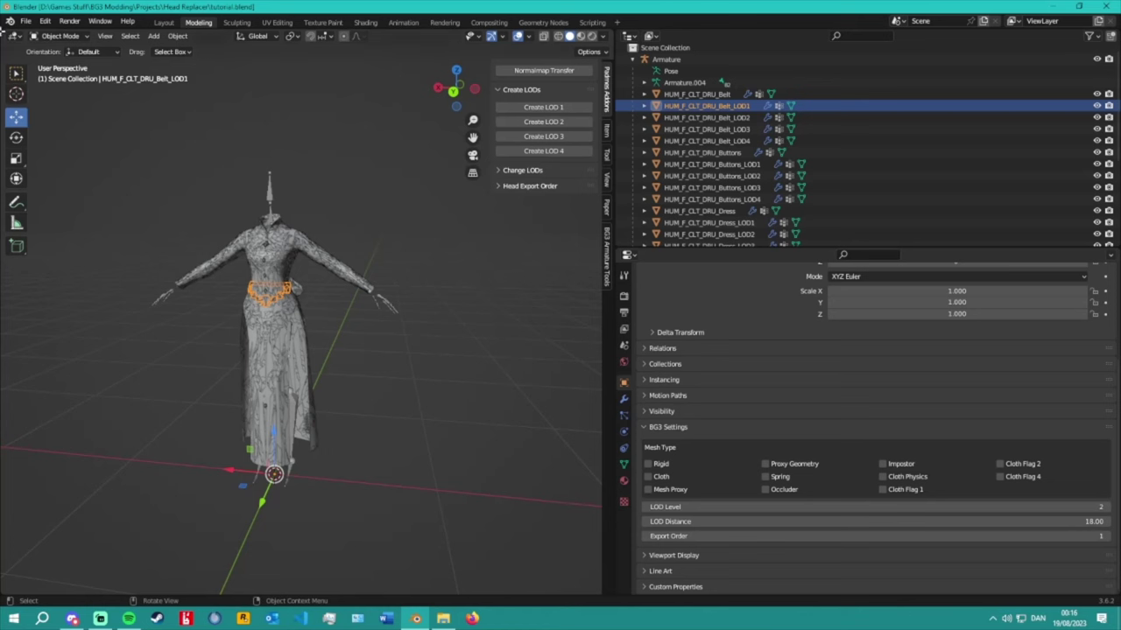
Enlarge the outliner area and set the Export Order of HUM_F_CLT_DRU_Belt_LOD1 to 6.
left_click_drag(711, 249, 721, 282)
scroll(726, 365, "down", 2)
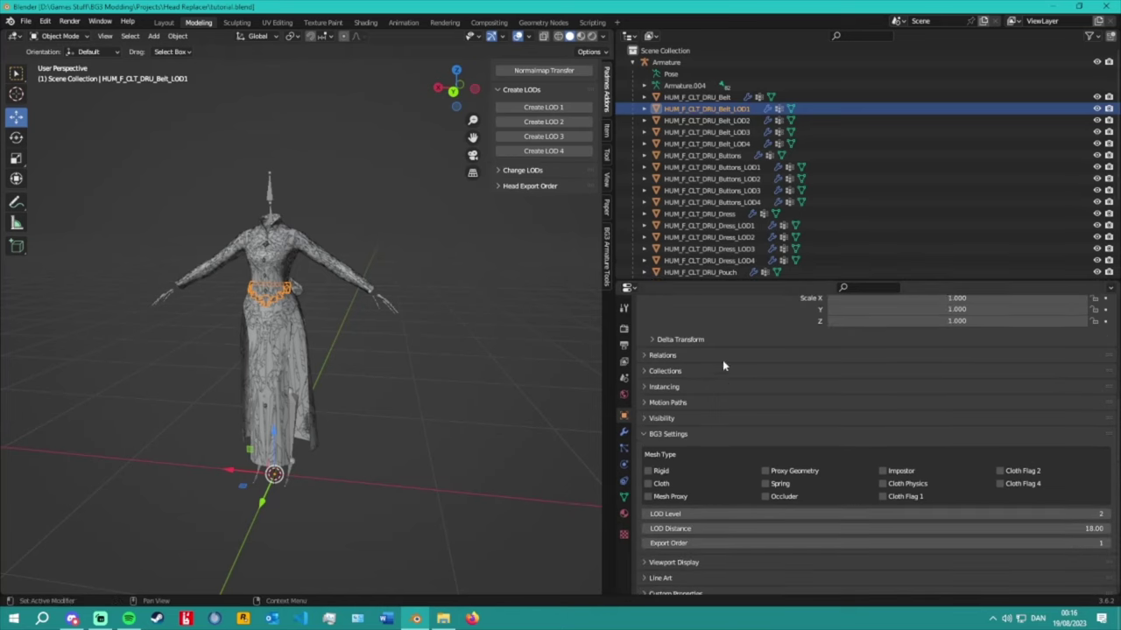
scroll(723, 86, "down", 5)
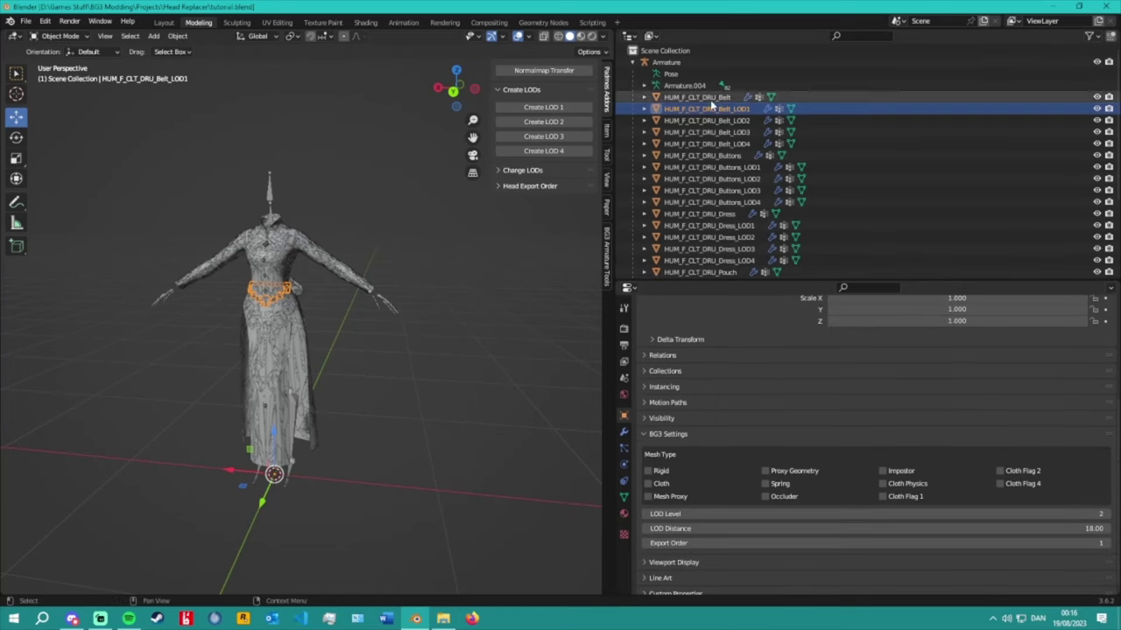
left_click(734, 221)
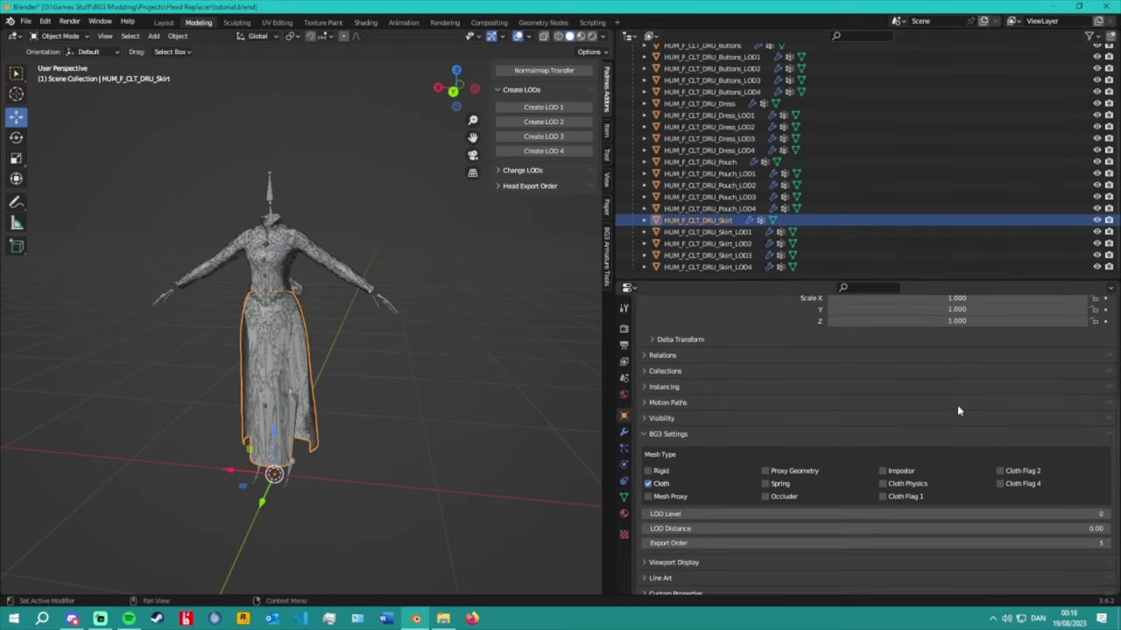
scroll(744, 131, "up", 5)
double_click(731, 108)
left_click(815, 138)
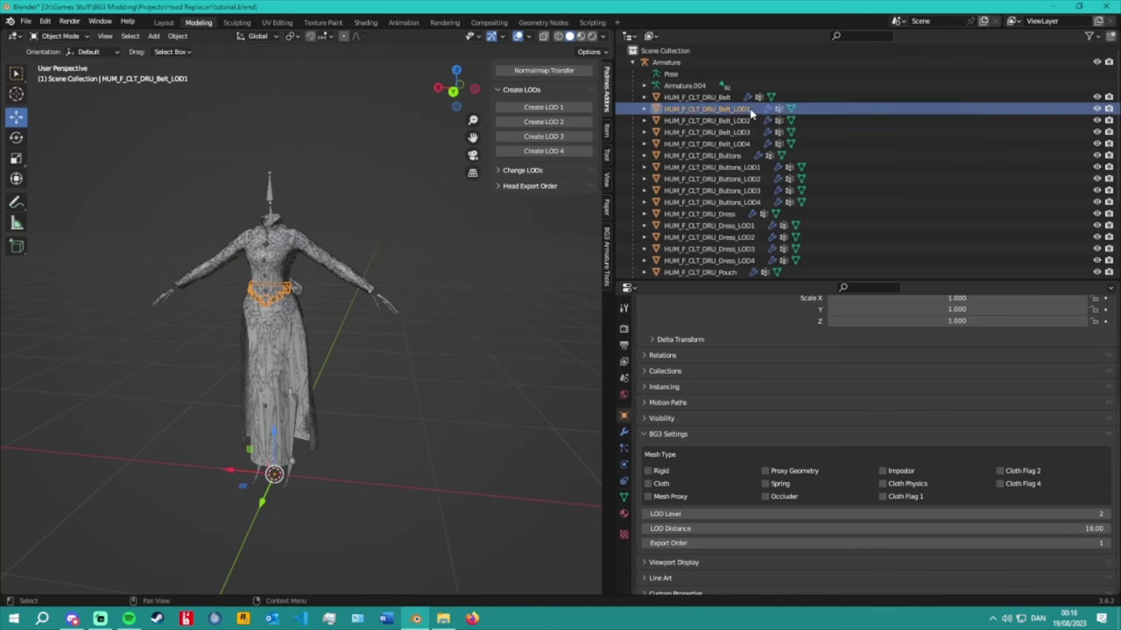
left_click(1097, 543)
type("6")
key("Return")
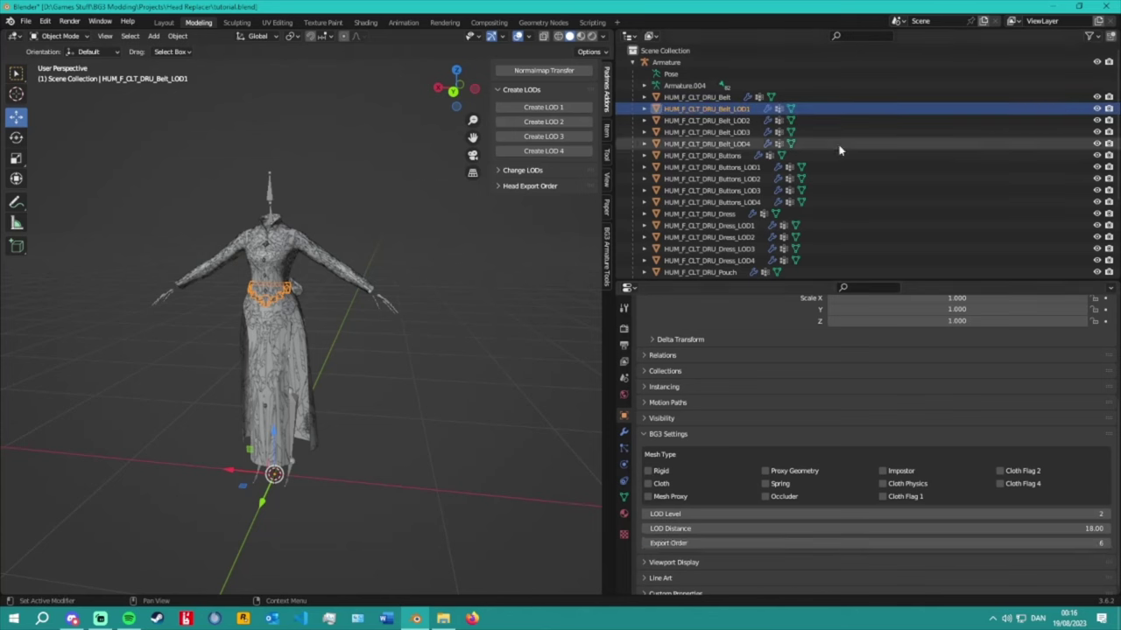
Set the Export Order of HUM_F_CLT_DRU_Buttons_LOD1 to 7 and of HUM_F_CLT_DRU_Dress_LOD1 to 8.
left_click(749, 168)
left_click(1070, 543)
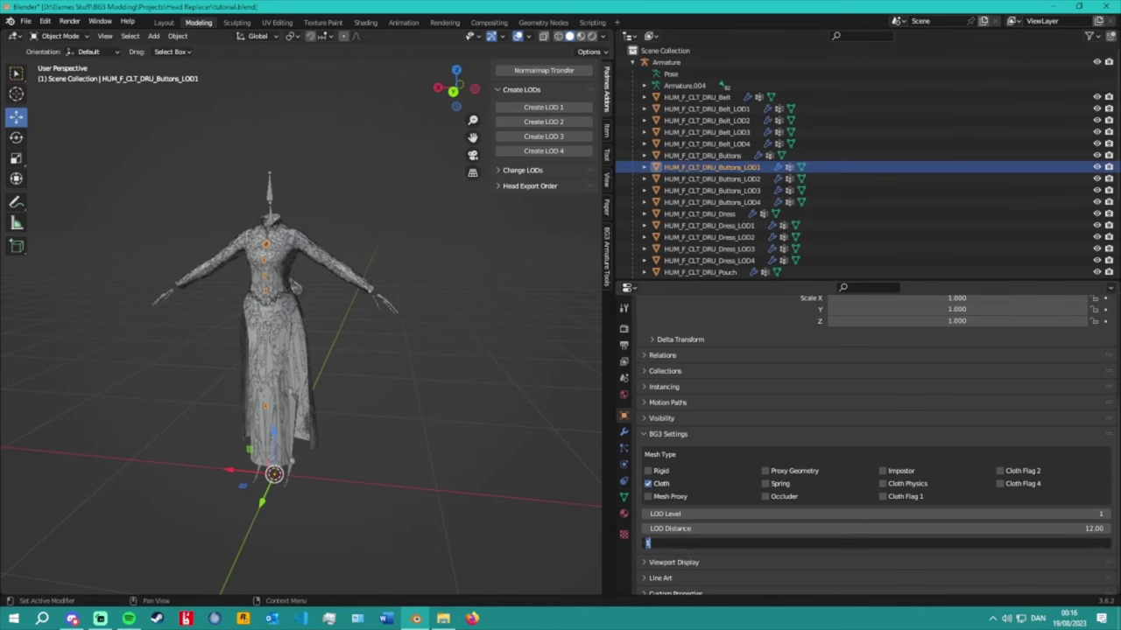
key("Return")
left_click(744, 225)
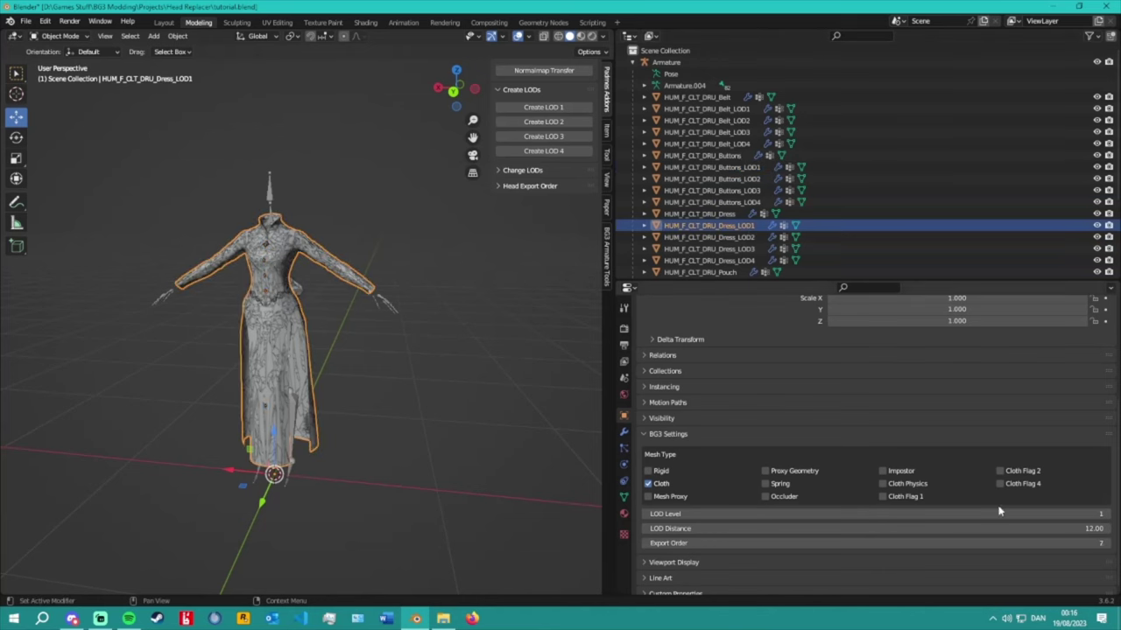
left_click(1003, 543)
key("Return")
Set the Export Order of HUM_F_CLT_DRU_Pouch_LOD1 to 9 and of HUM_F_CLT_DRU_Skirt_LOD1 to 10.
scroll(803, 208, "down", 1)
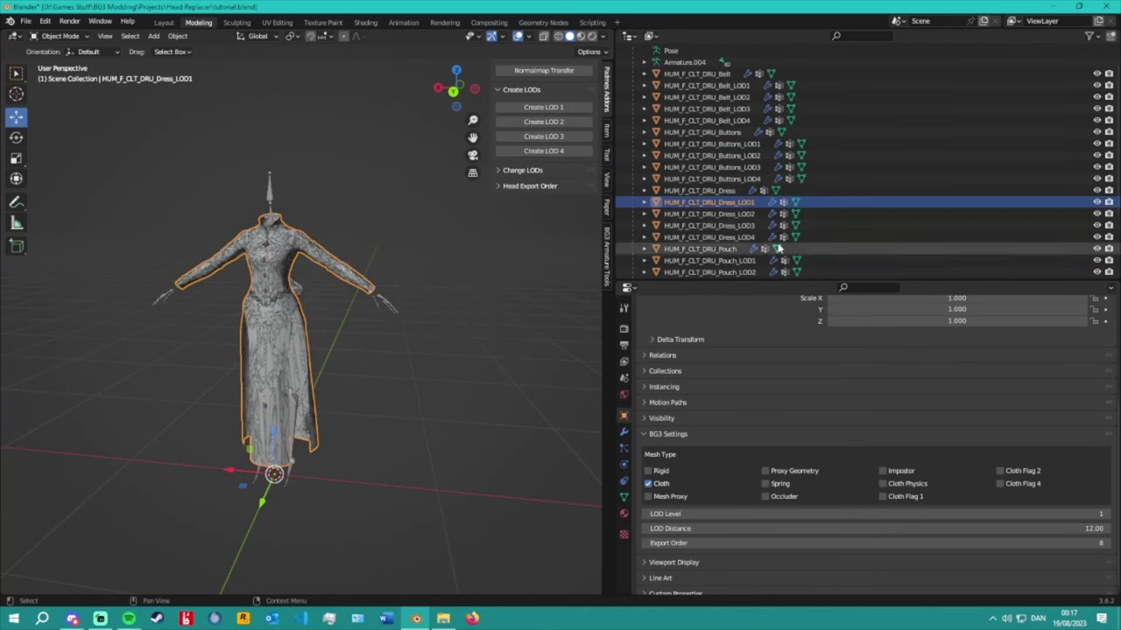
left_click(744, 260)
left_click(1022, 543)
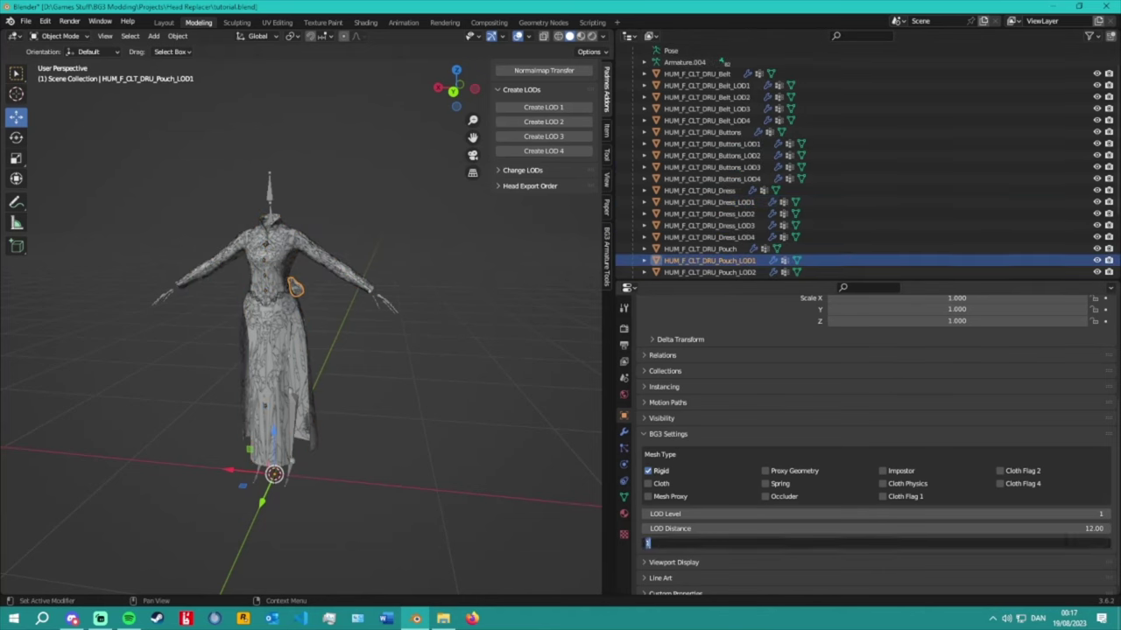
key("Return")
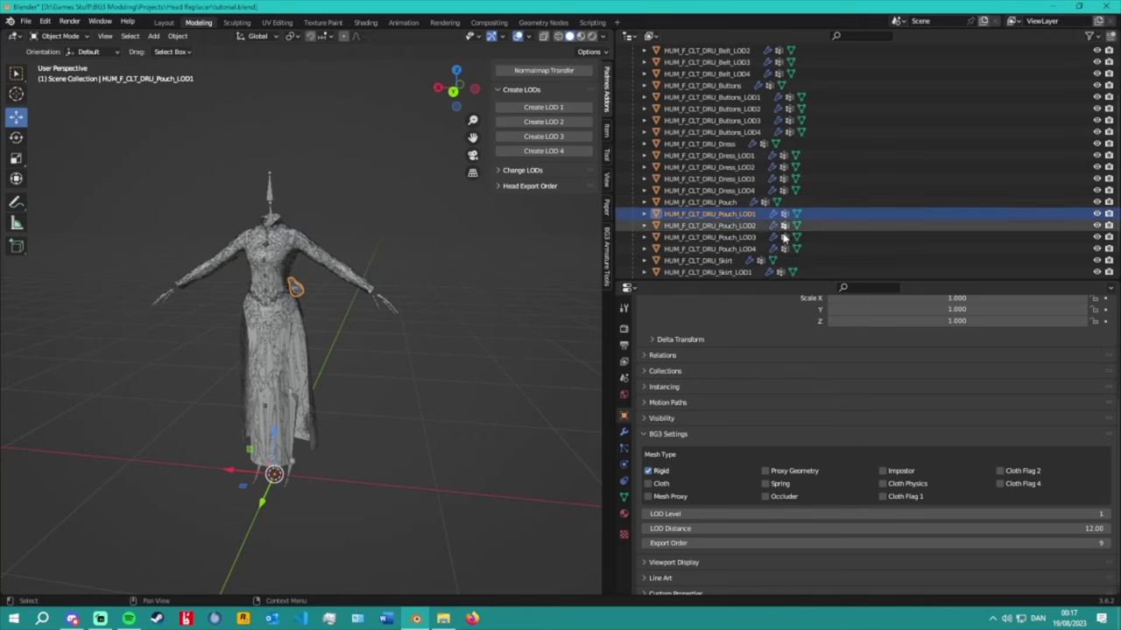
scroll(766, 249, "down", 4)
left_click(749, 233)
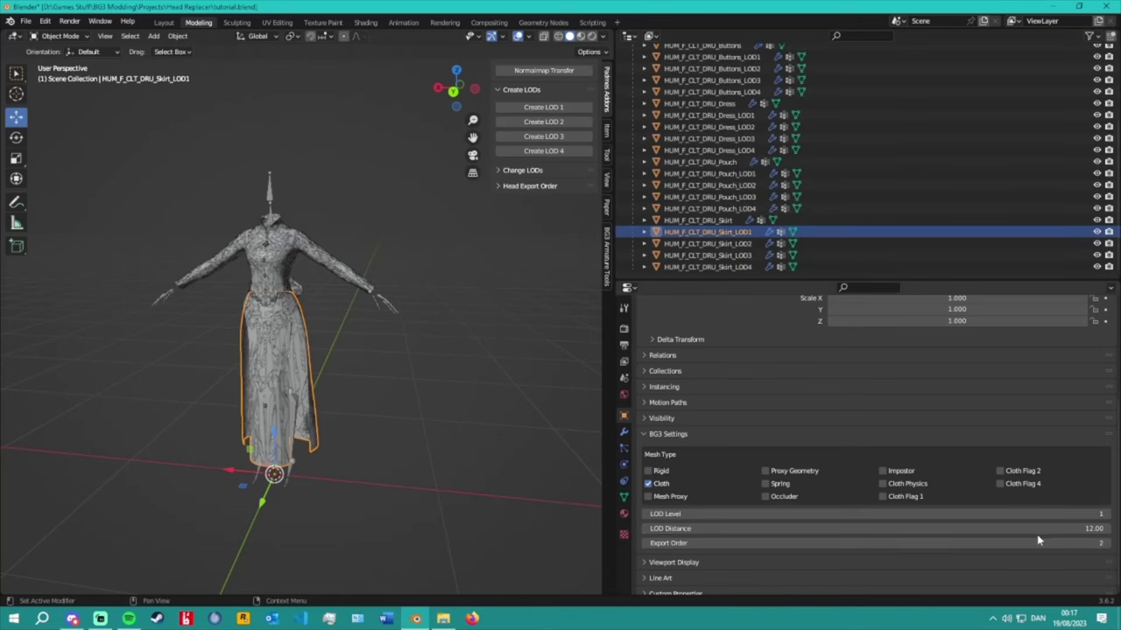
left_click(1039, 543)
type("10")
key("Return")
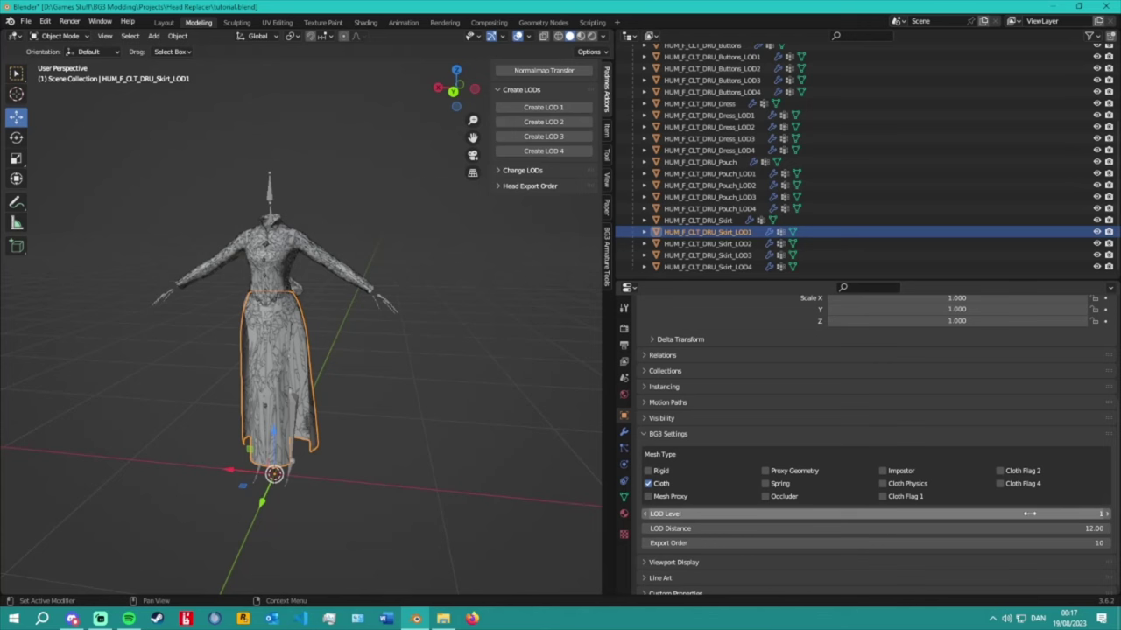
Compare the LOD Level, LOD Distance and Export Order of the LOD1 meshes for pouch, skirt, dress, buttons and belt.
left_click(746, 174)
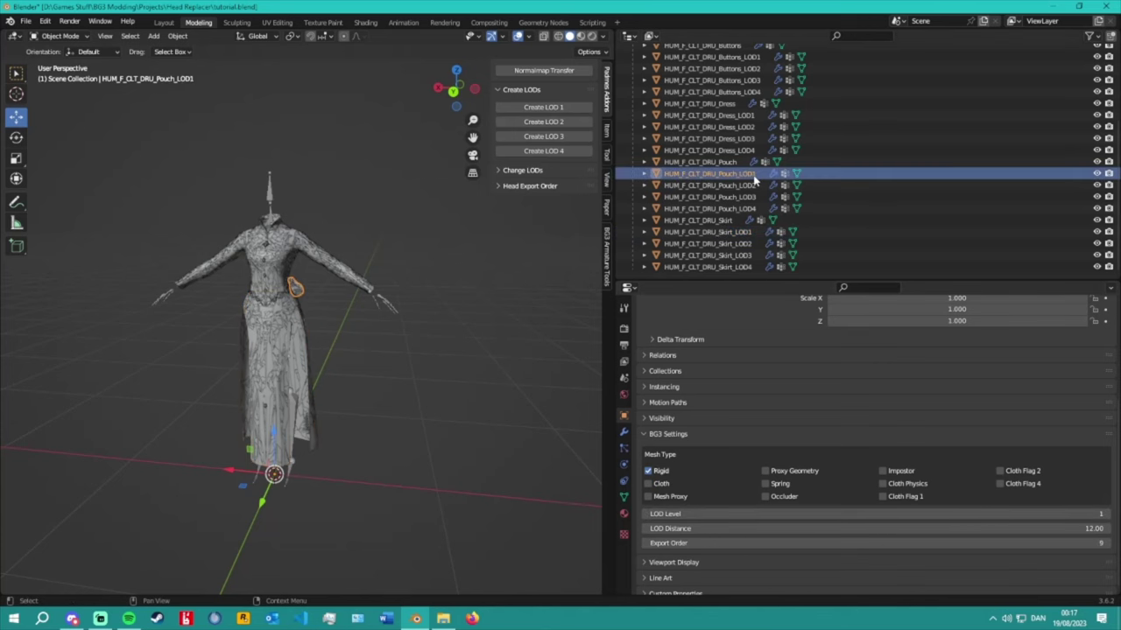
left_click(753, 233)
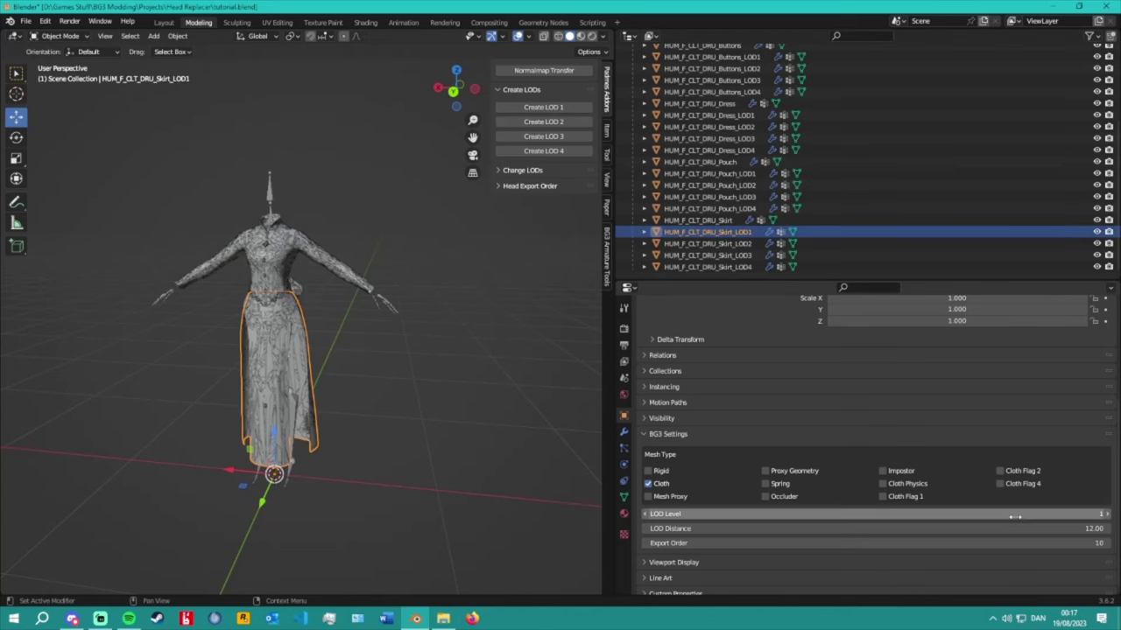
left_click(746, 116)
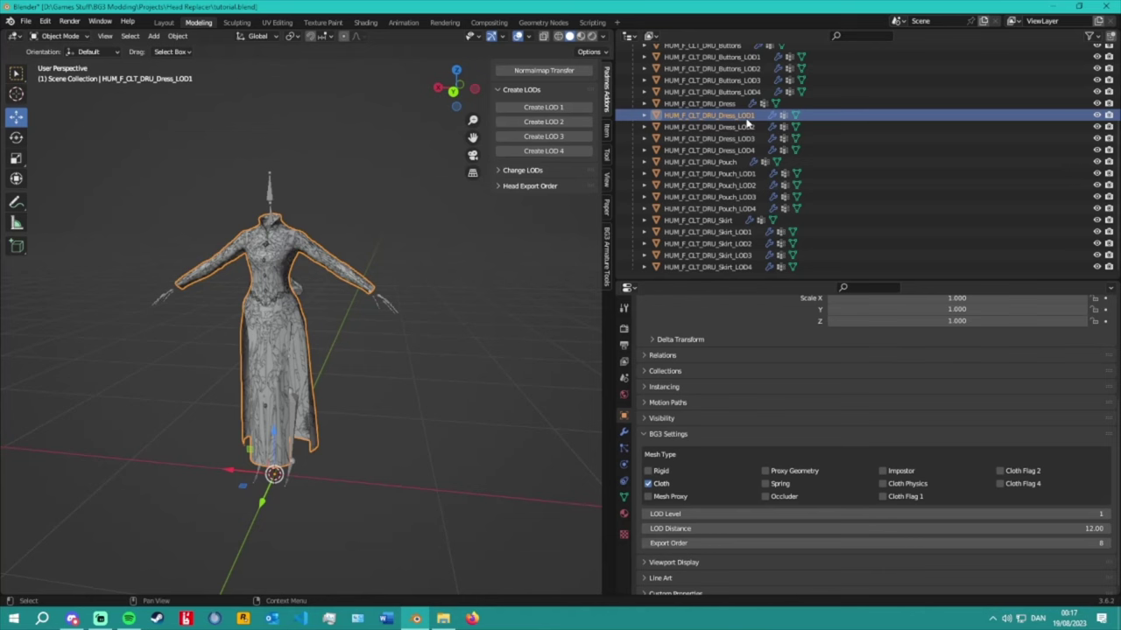
left_click(747, 57)
scroll(747, 75, "up", 3)
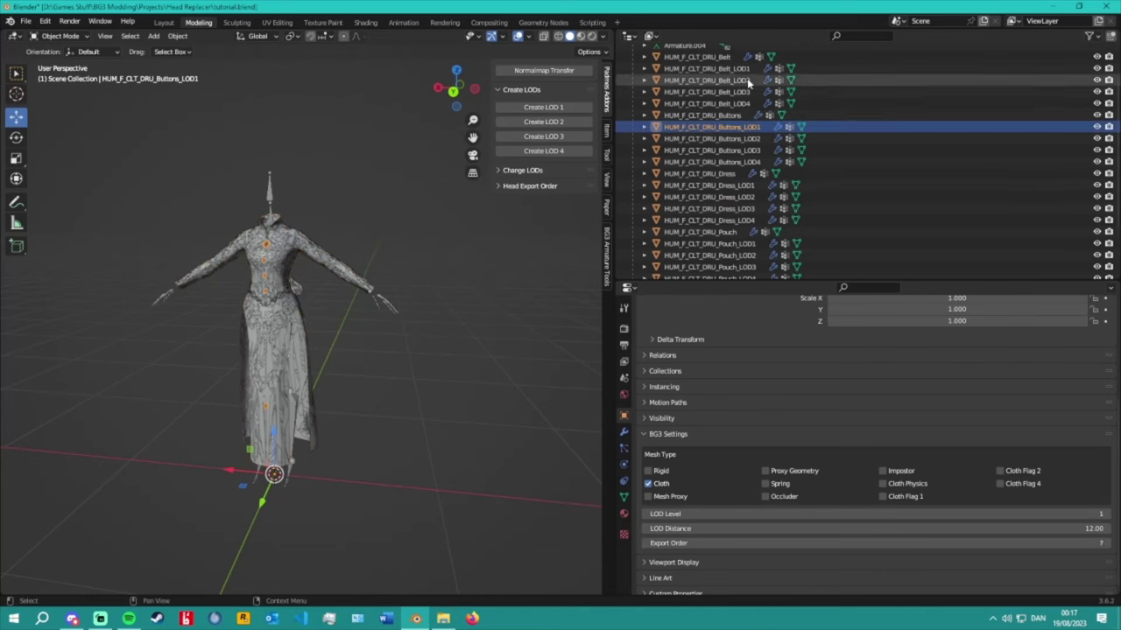
left_click(744, 69)
left_click(745, 127)
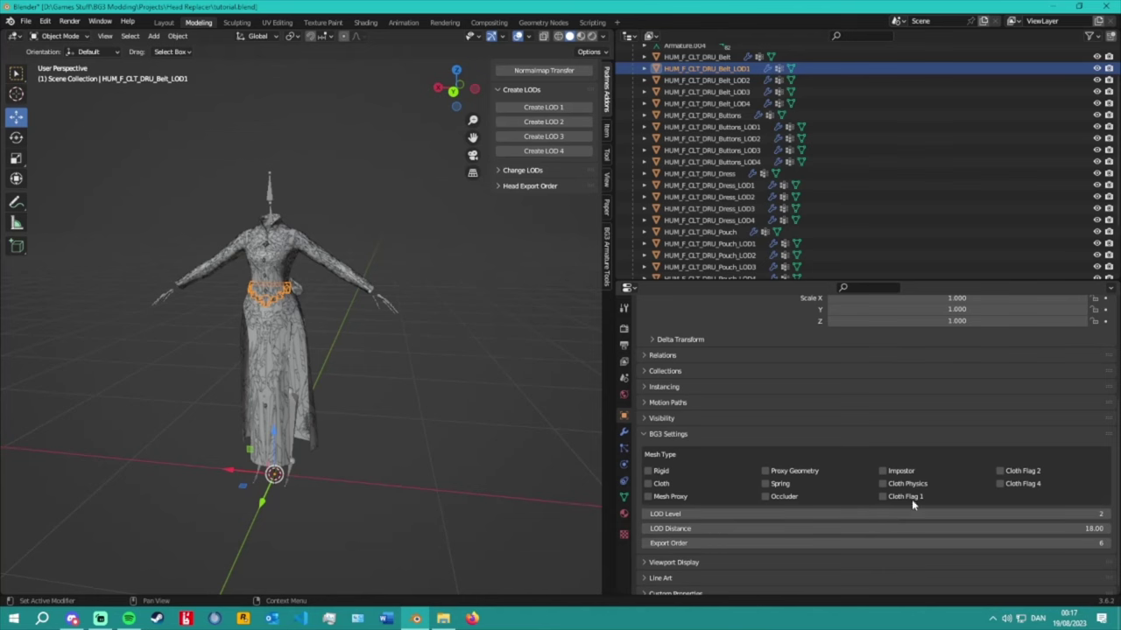
left_click(757, 185)
Change HUM_F_CLT_DRU_Belt_LOD1 to LOD 1 and HUM_F_CLT_DRU_Belt_LOD2 to LOD 2 with the Change LODs add-on commands.
left_click(726, 69)
left_click(513, 170)
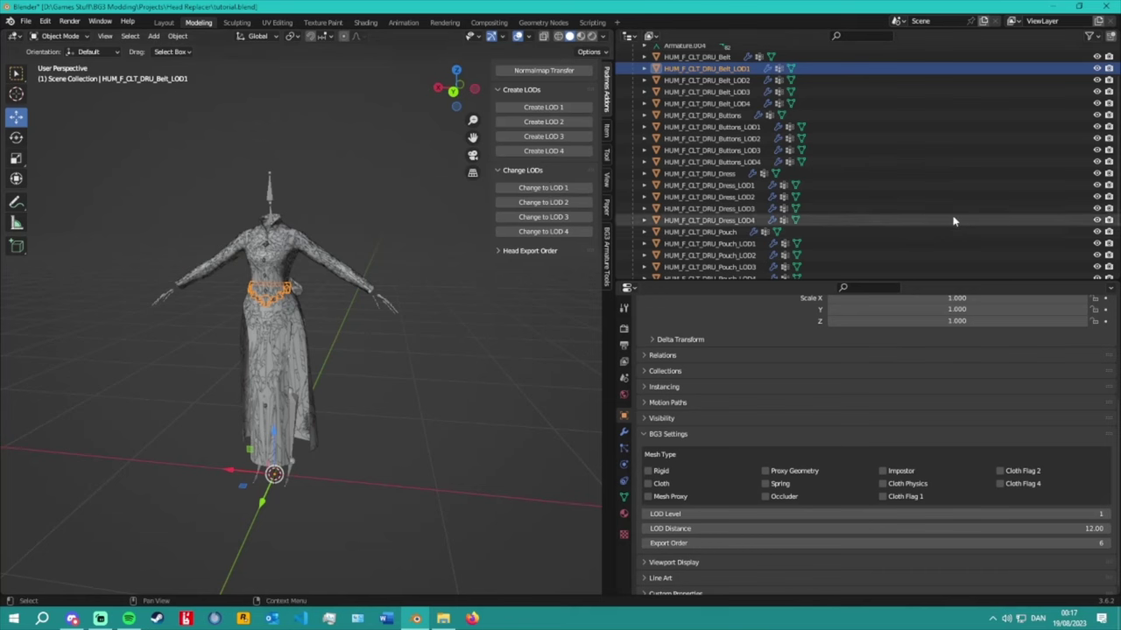
left_click(746, 80)
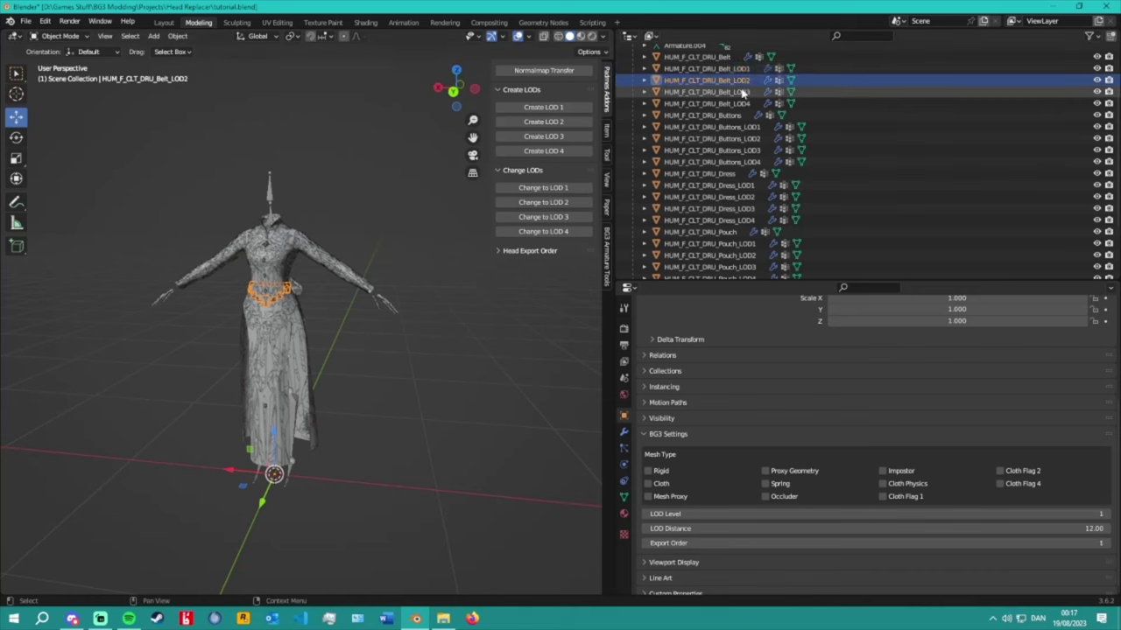
left_click(563, 203)
Check the LOD Level and LOD Distance of Belt_LOD4 and of all Buttons and Dress LOD meshes.
left_click(738, 104)
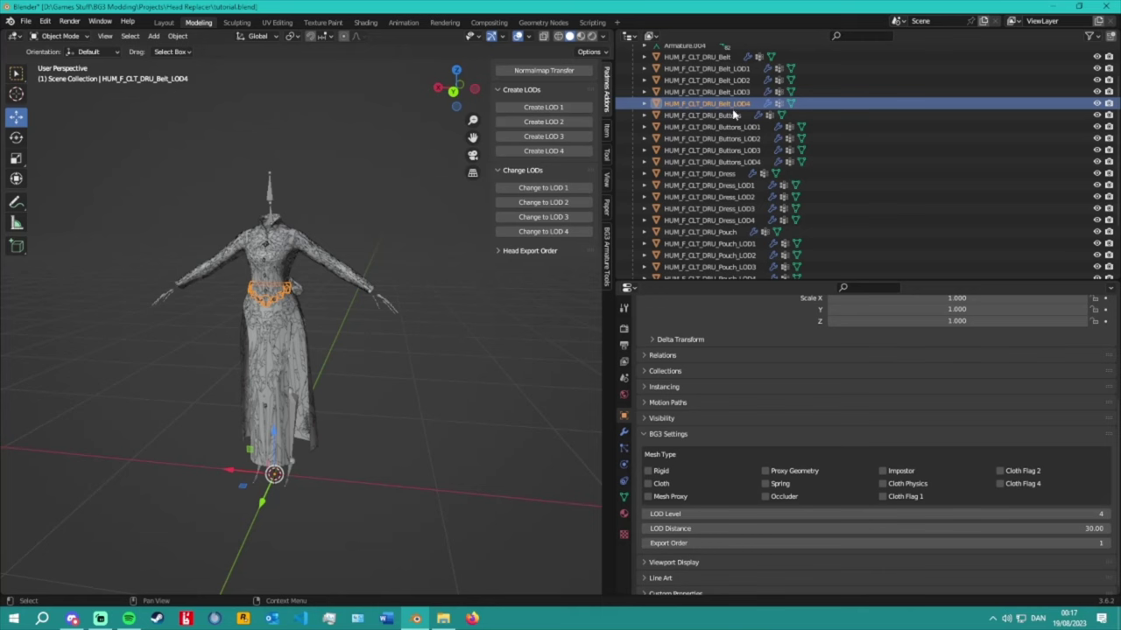
left_click(740, 127)
left_click(739, 139)
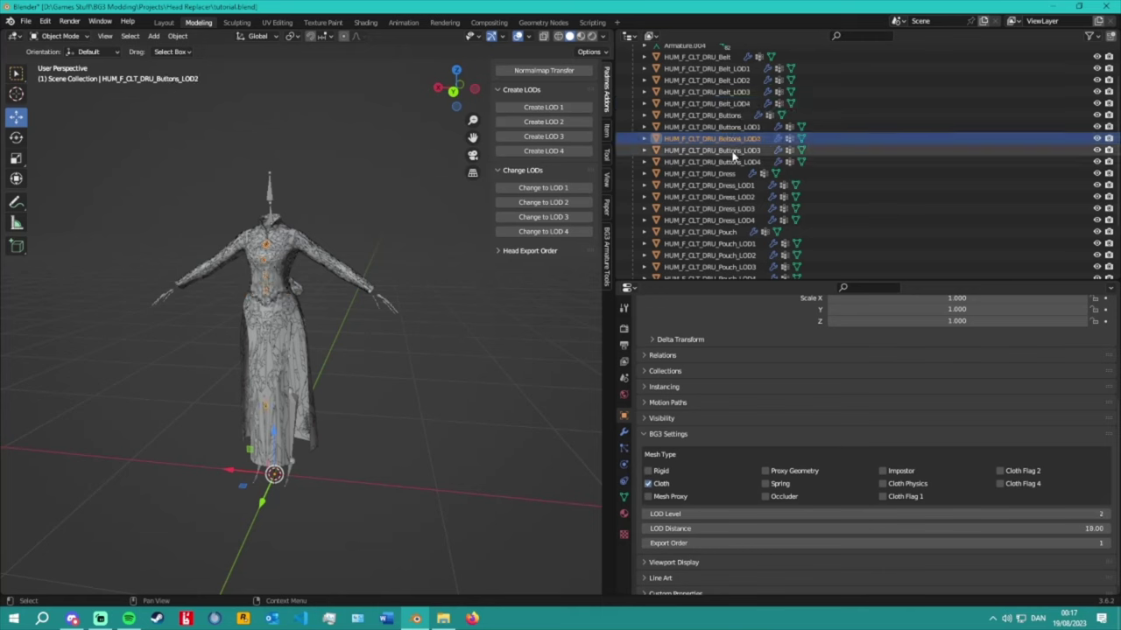
left_click(732, 150)
left_click(732, 162)
left_click(731, 185)
left_click(729, 197)
left_click(727, 210)
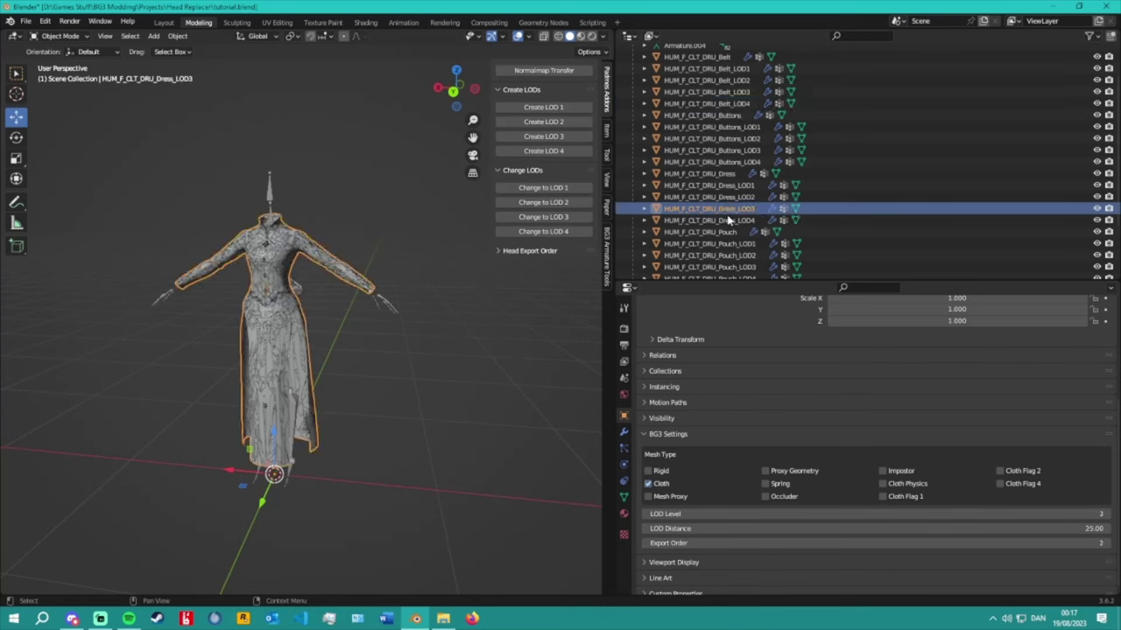
left_click(727, 220)
Recheck the BG3 Settings of Belt_LOD2 and of the belt, buttons, dress, pouch and skirt LOD1 meshes.
left_click(737, 80)
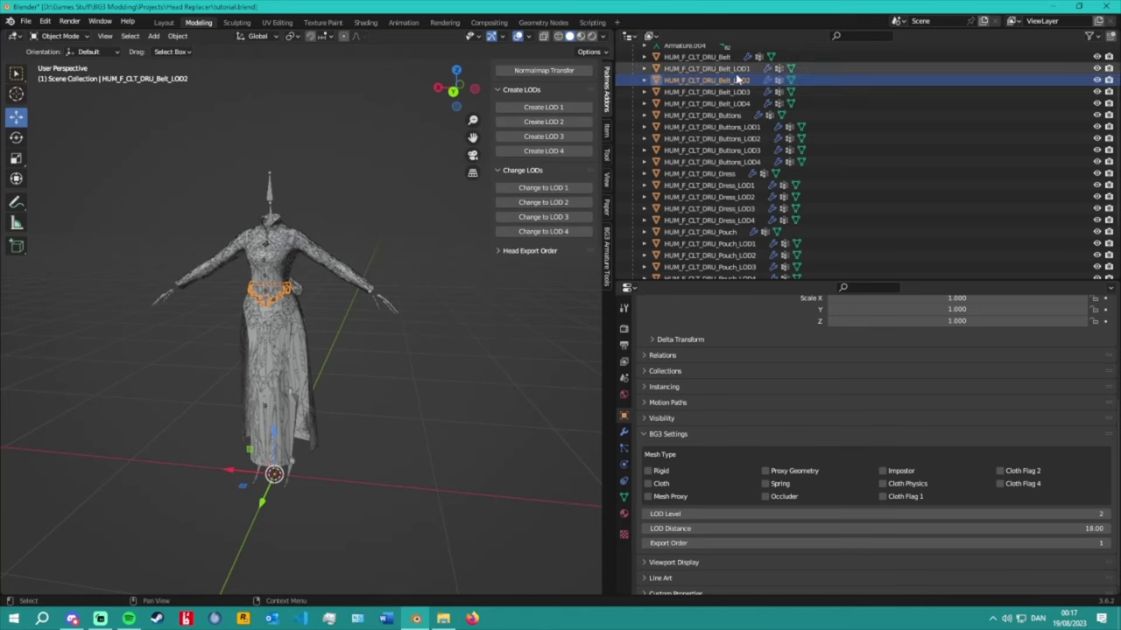
key("Up")
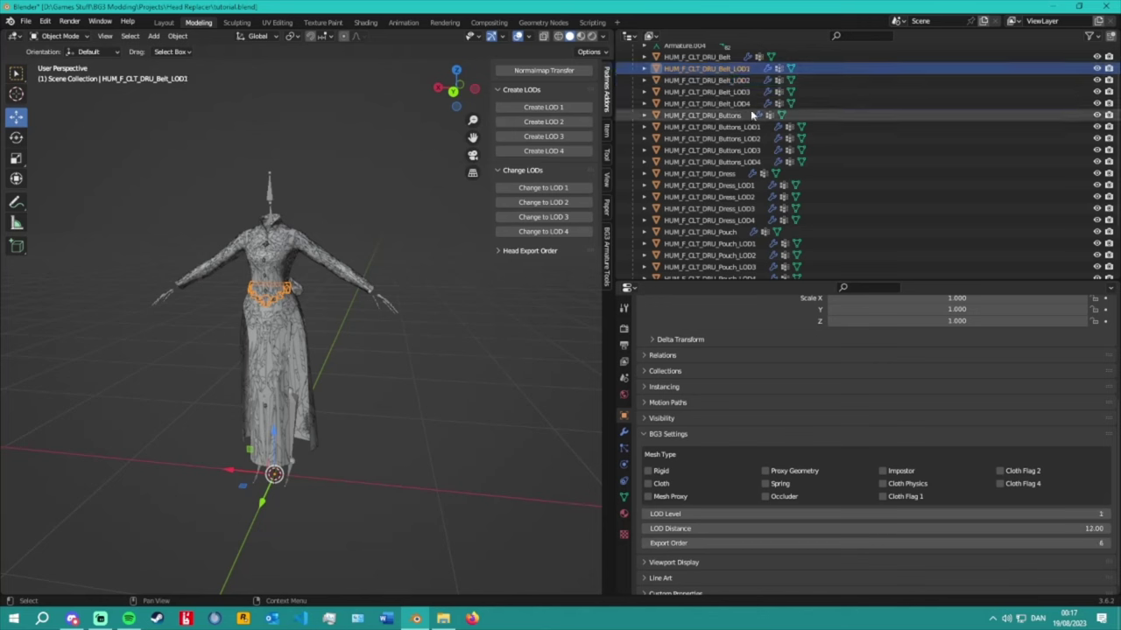
left_click(753, 127)
left_click(756, 187)
scroll(753, 204, "down", 1)
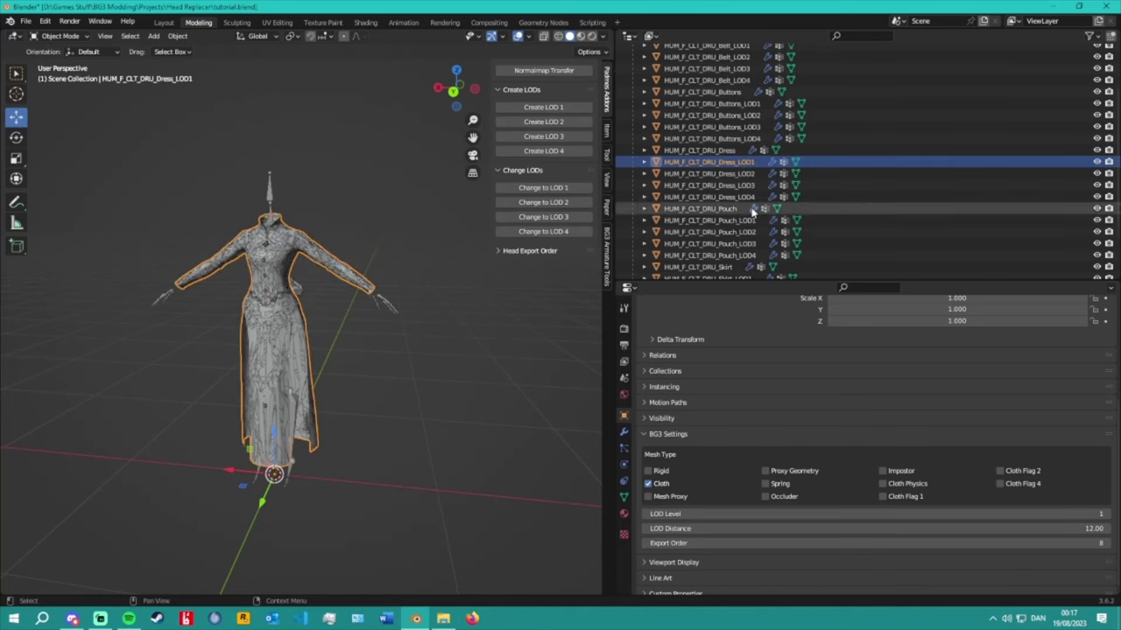
left_click(753, 218)
scroll(754, 219, "down", 2)
left_click(757, 233)
scroll(790, 230, "up", 5)
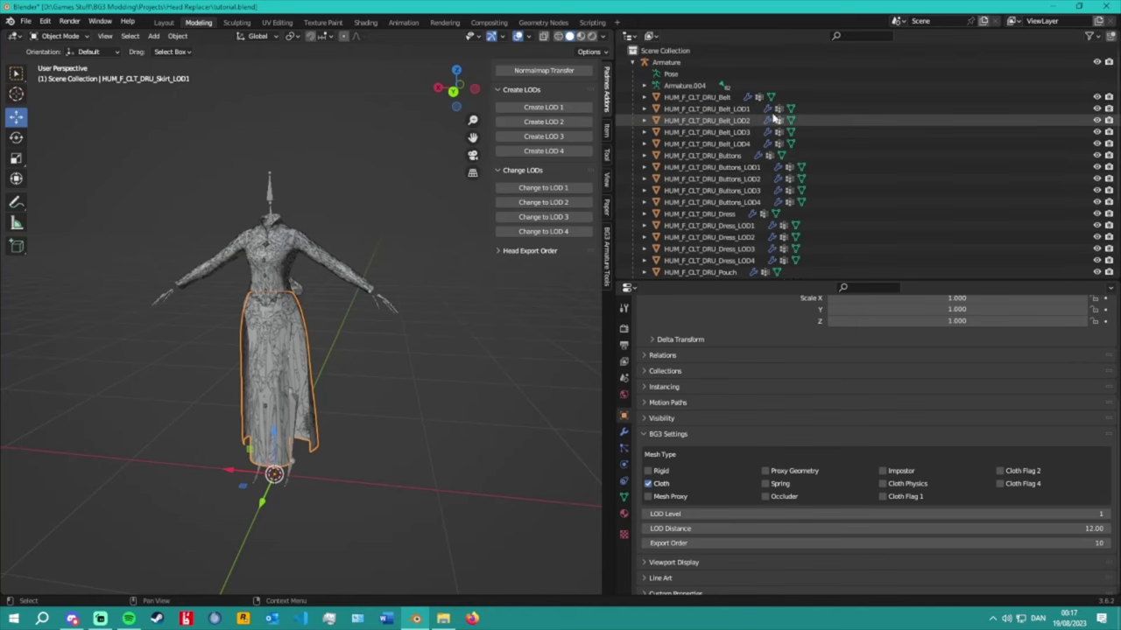
Set the Export Order of HUM_F_CLT_DRU_Belt_LOD2 to 11 and of HUM_F_CLT_DRU_Buttons_LOD2 to 12.
left_click(762, 120)
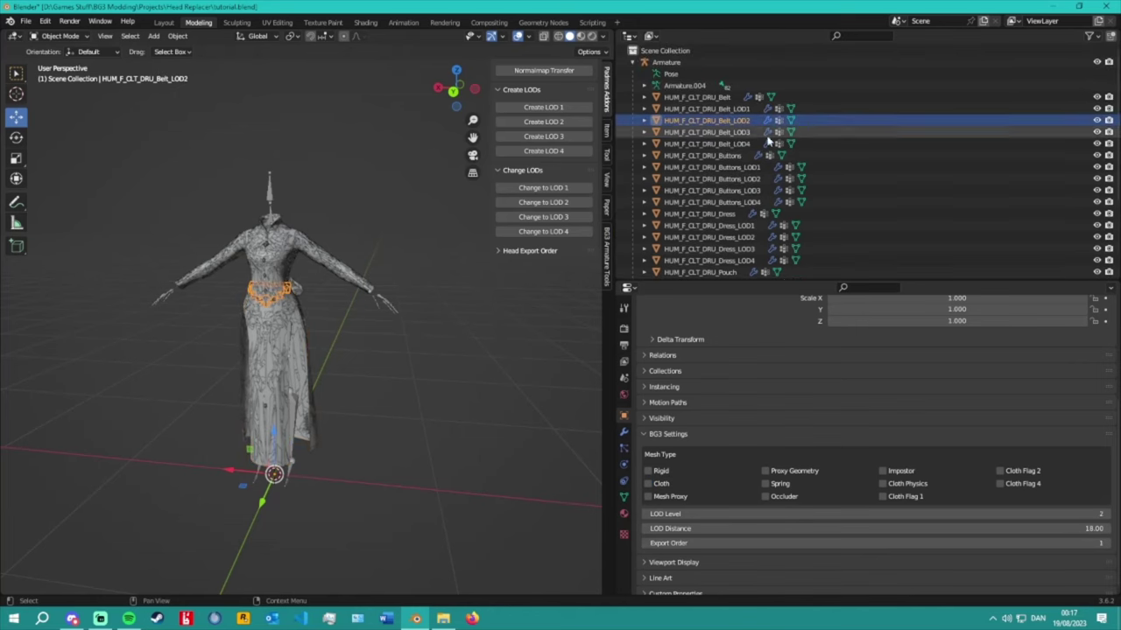
left_click(1094, 543)
key("Return")
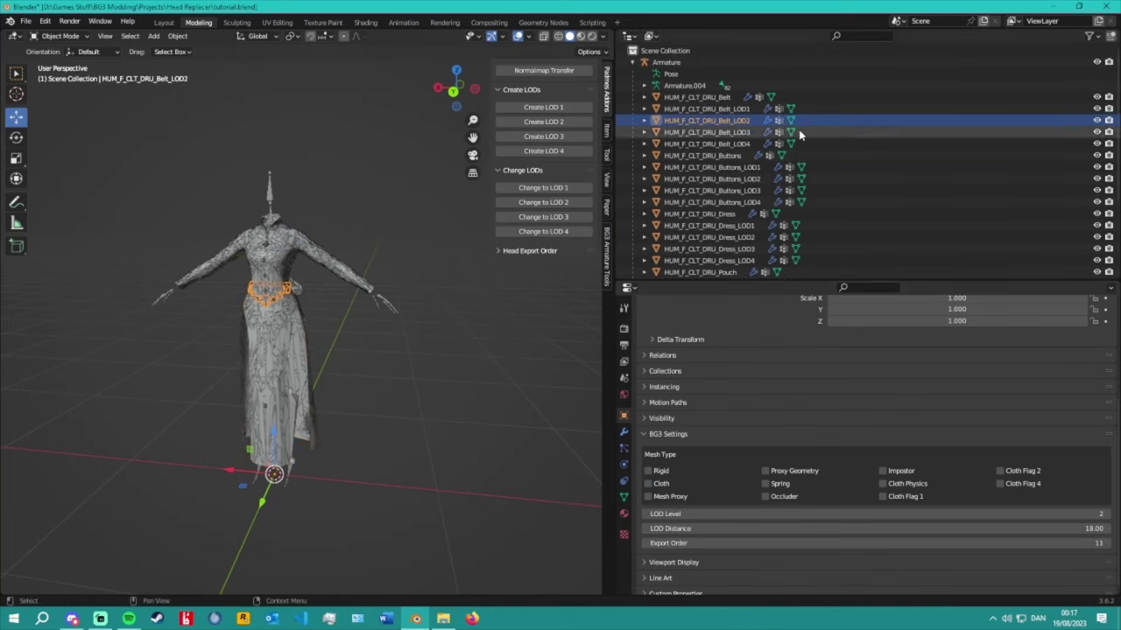
left_click(755, 179)
left_click(1084, 542)
type("12")
key("Return")
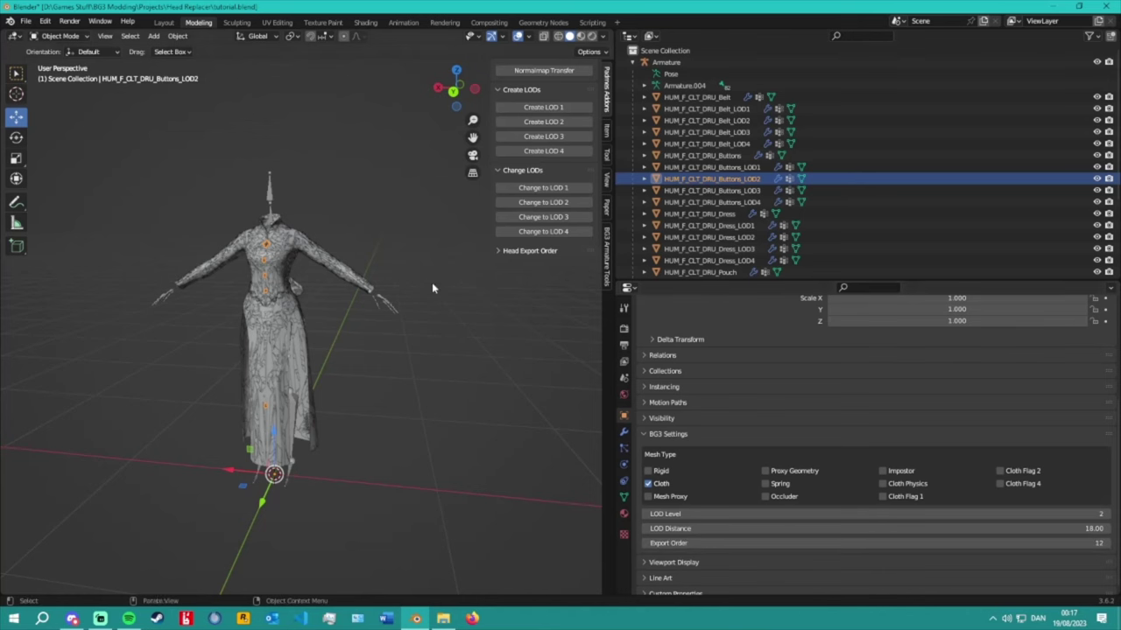
Save the project file with the updated export orders.
scroll(745, 183, "down", 1)
left_click(25, 20)
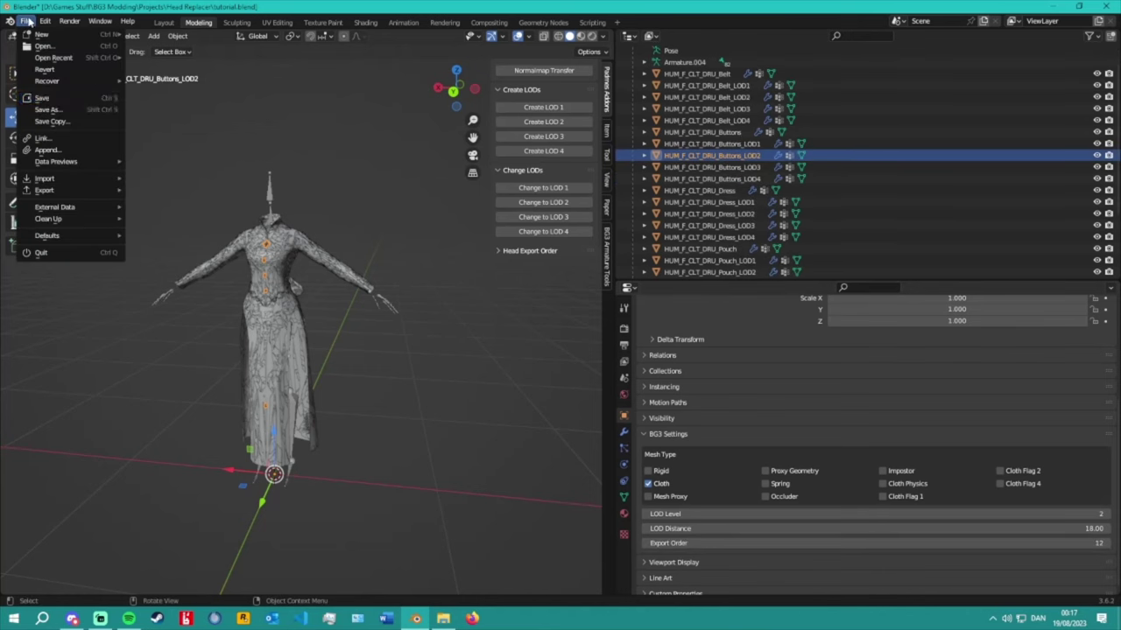
left_click(48, 99)
middle_click_drag(399, 277, 399, 268)
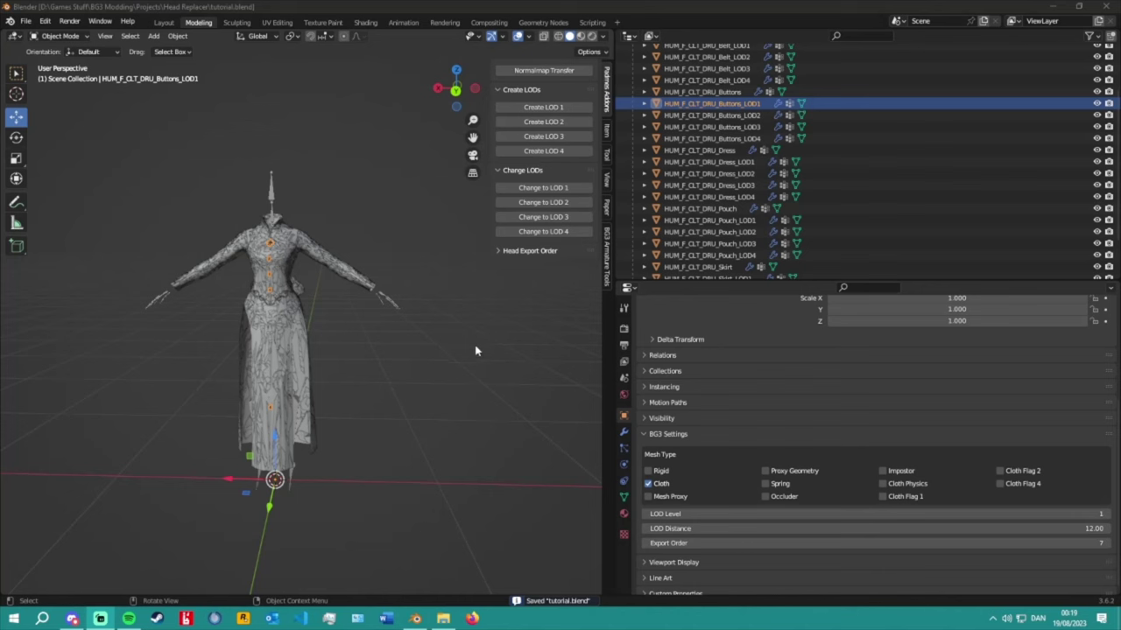
Check the LOD Level, LOD Distance and Export Order of HUM_F_CLT_DRU_Skirt_LOD4.
left_click(363, 353)
scroll(833, 191, "down", 2)
left_click(740, 267)
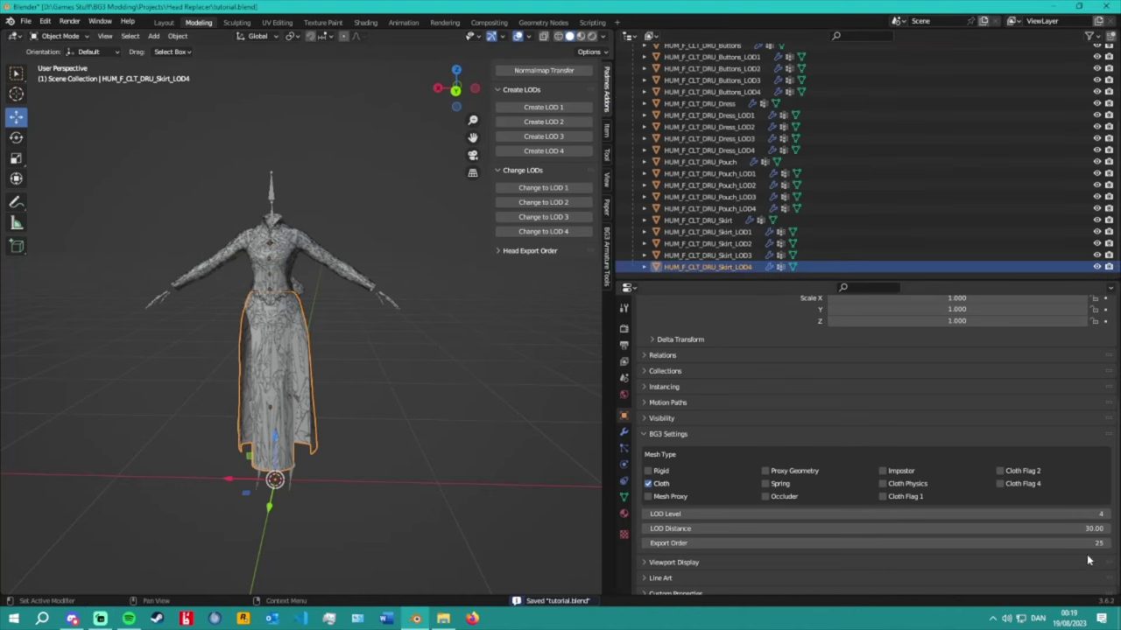
Select all objects in the scene and apply All Transforms to them.
left_click(402, 266)
key("a")
scroll(402, 266, "up", 1)
key("ctrl+a")
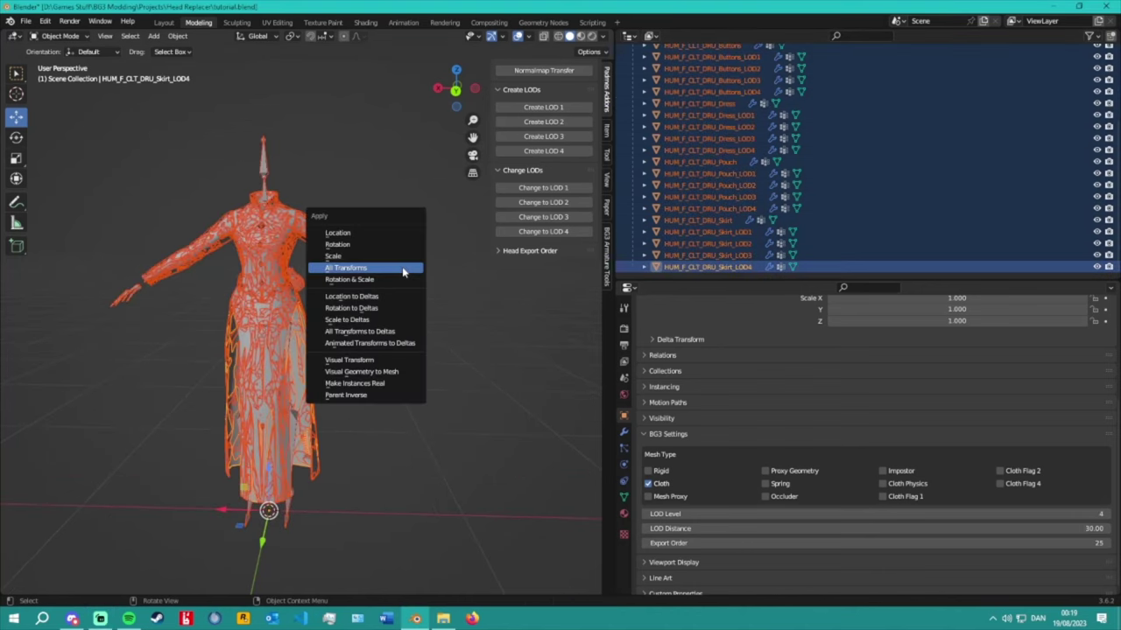
left_click(402, 270)
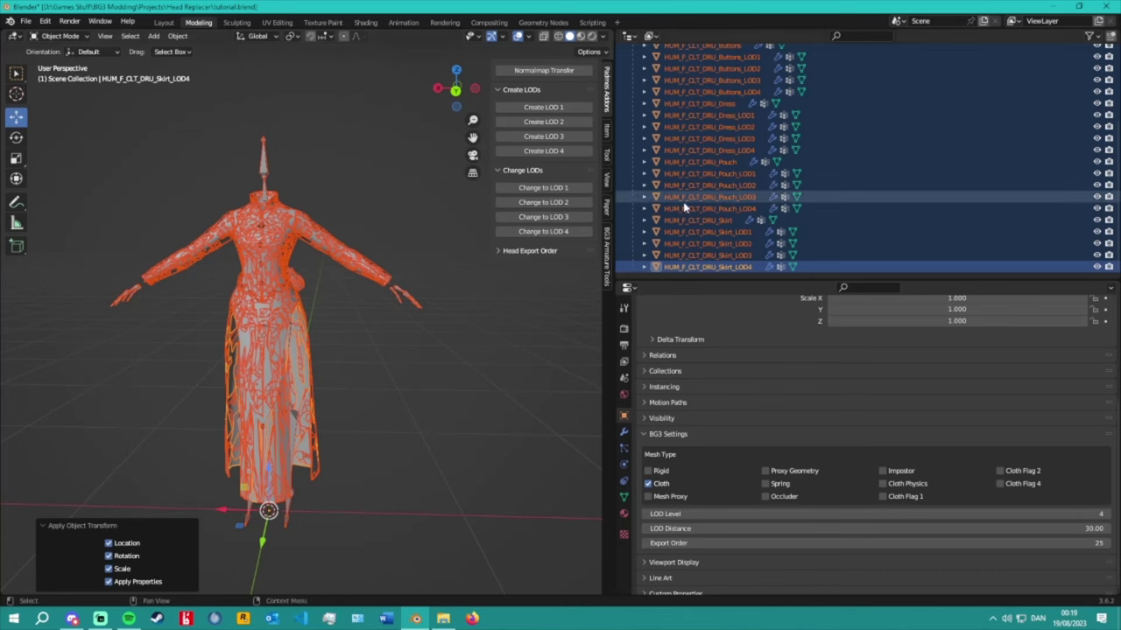
Clear the Cloth mesh type on the HUM_F_CLT_DRU_Skirt meshes, working up from LOD4 to the base skirt.
left_click(650, 484)
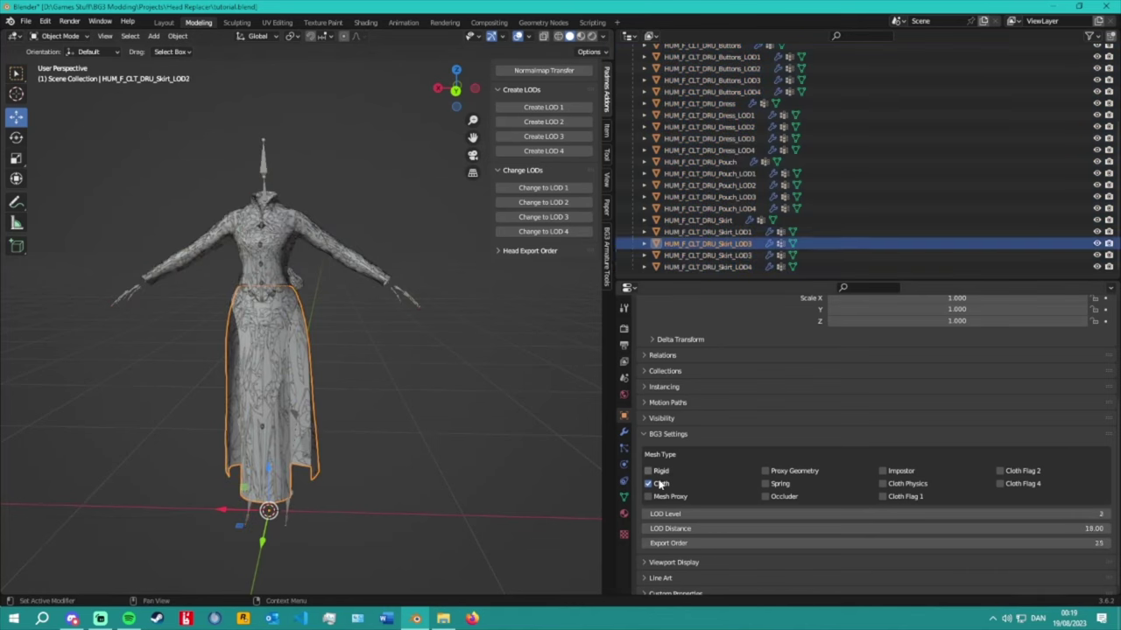
left_click(660, 483)
left_click(731, 232)
left_click(663, 484)
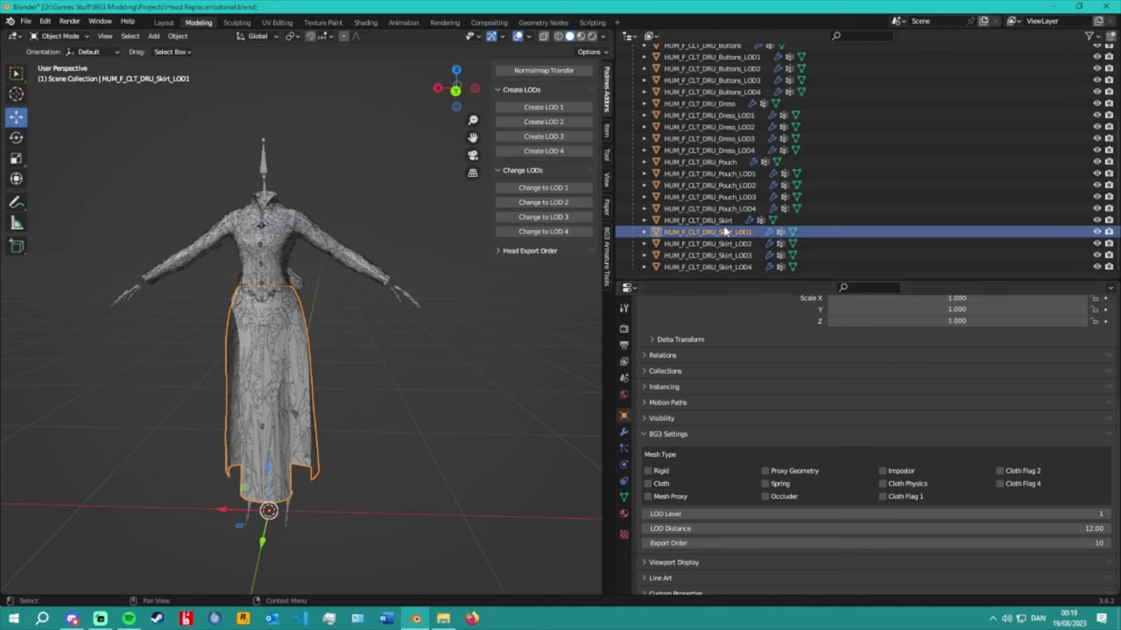
left_click(725, 221)
Clear the Rigid mesh type on HUM_F_CLT_DRU_Pouch and its LOD1 to LOD4 meshes.
left_click(746, 208)
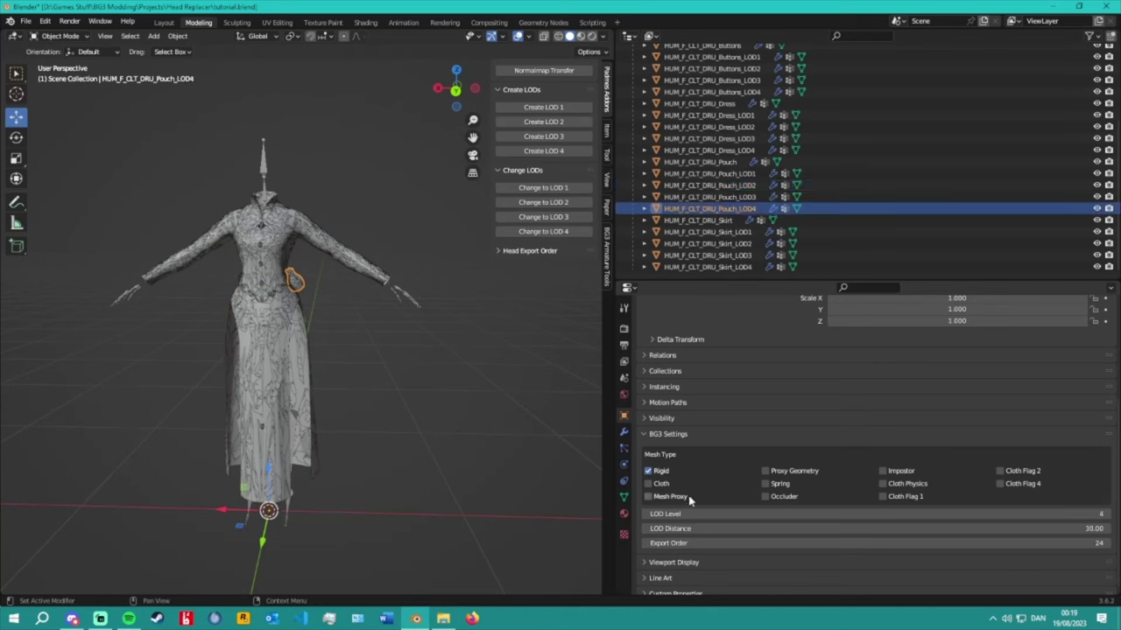
left_click(753, 197)
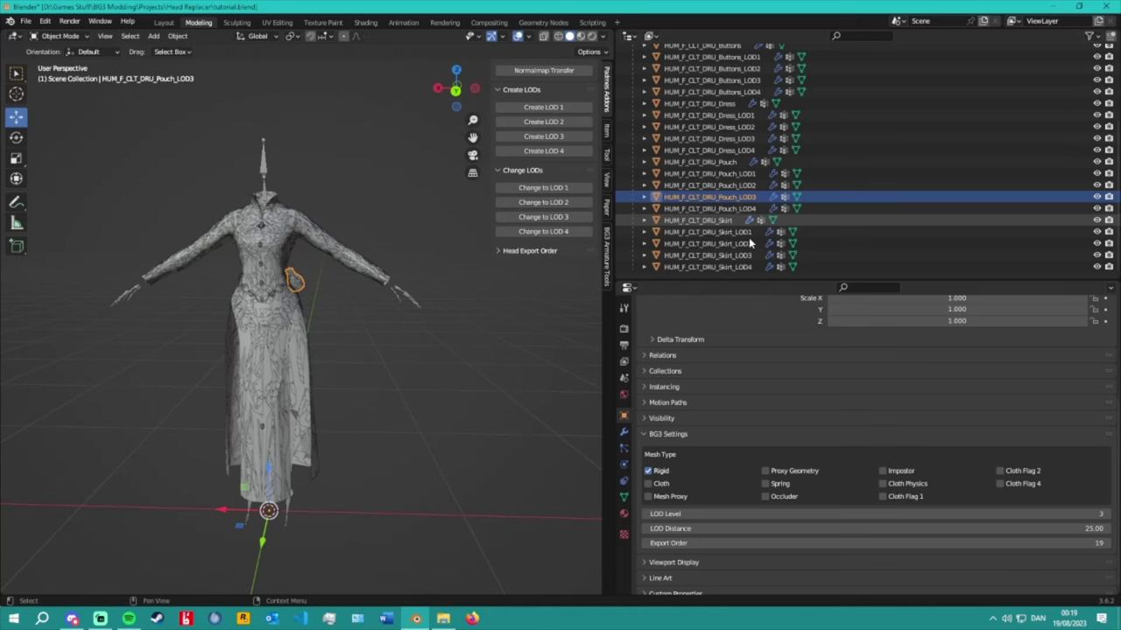
left_click(668, 473)
left_click(740, 187)
left_click(669, 471)
left_click(740, 174)
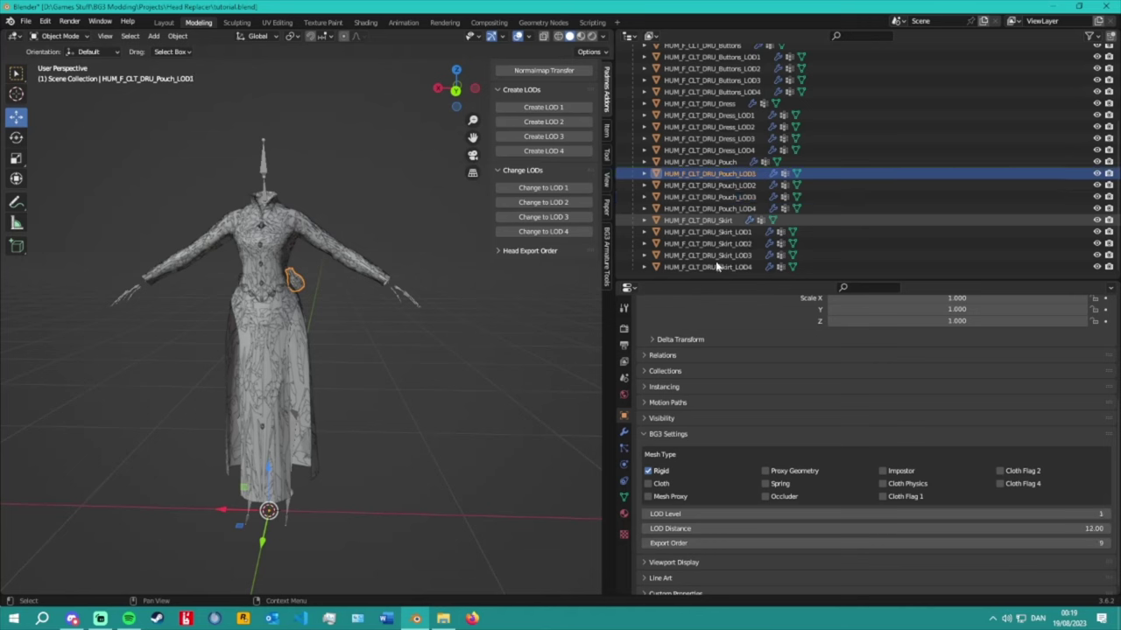
left_click(732, 162)
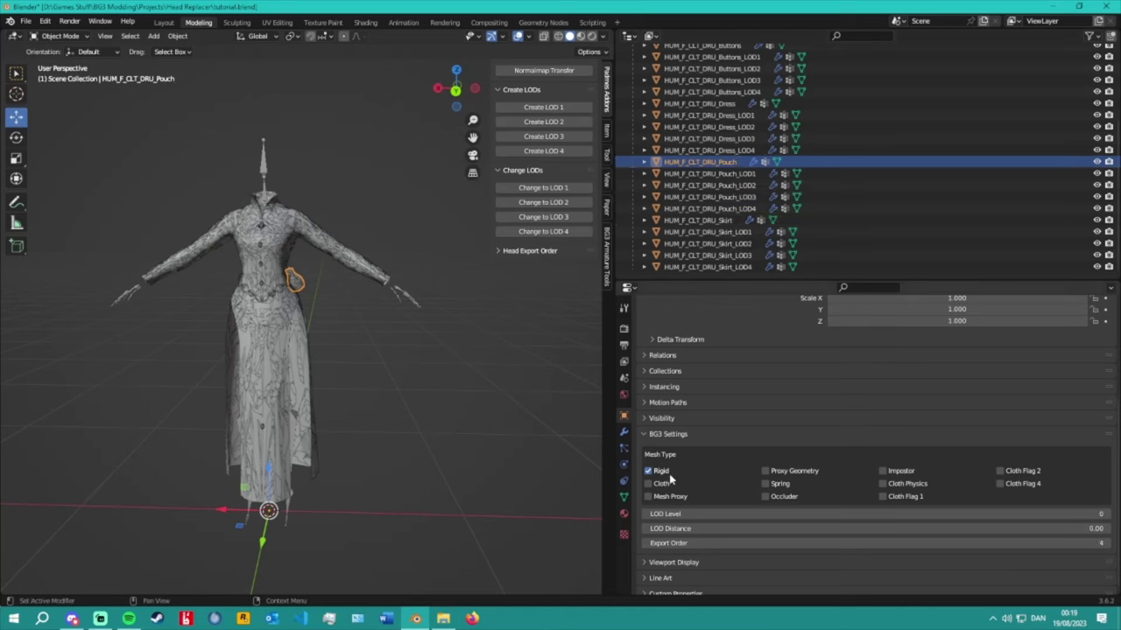
left_click(670, 480)
left_click(742, 173)
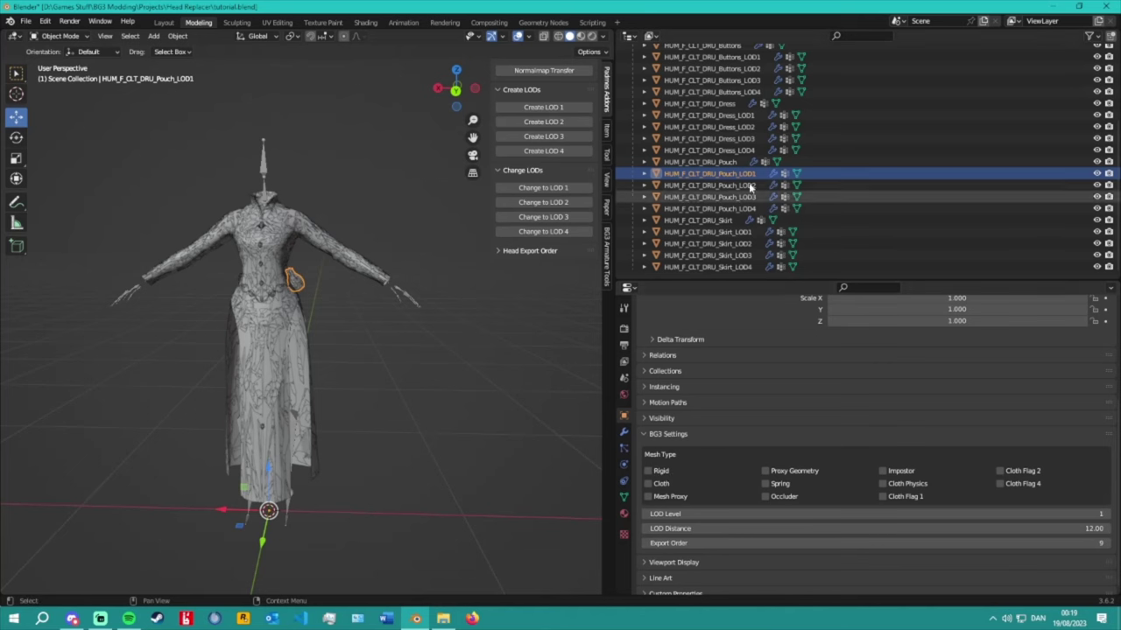
Check the Mesh Type settings of the dress, buttons and belt meshes and their LODs.
left_click(740, 152)
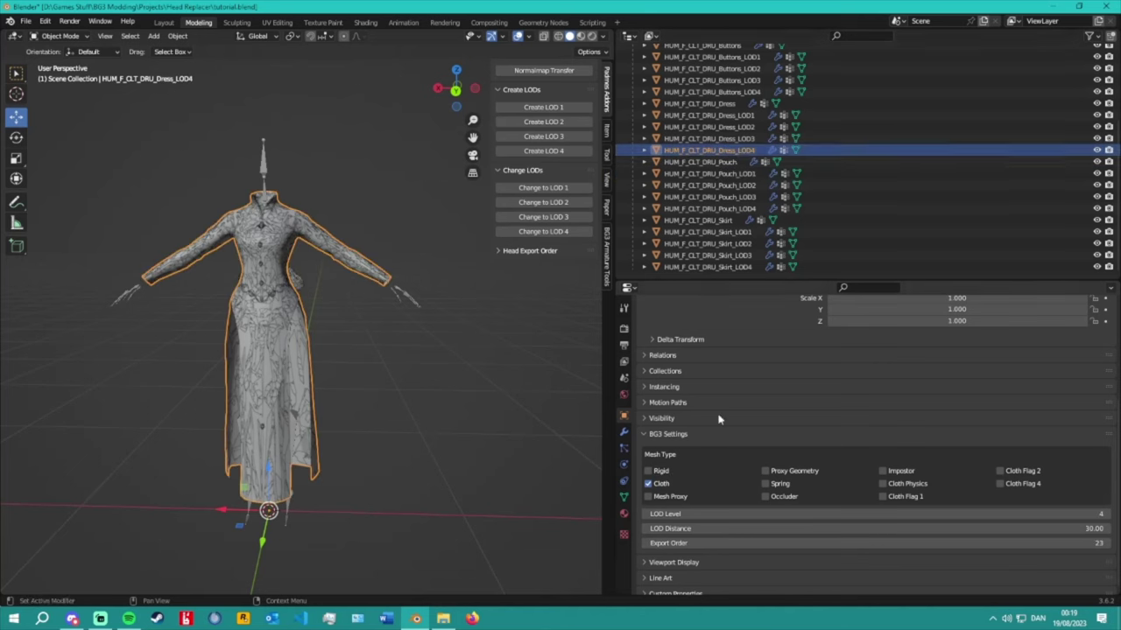
left_click(648, 483)
left_click(661, 484)
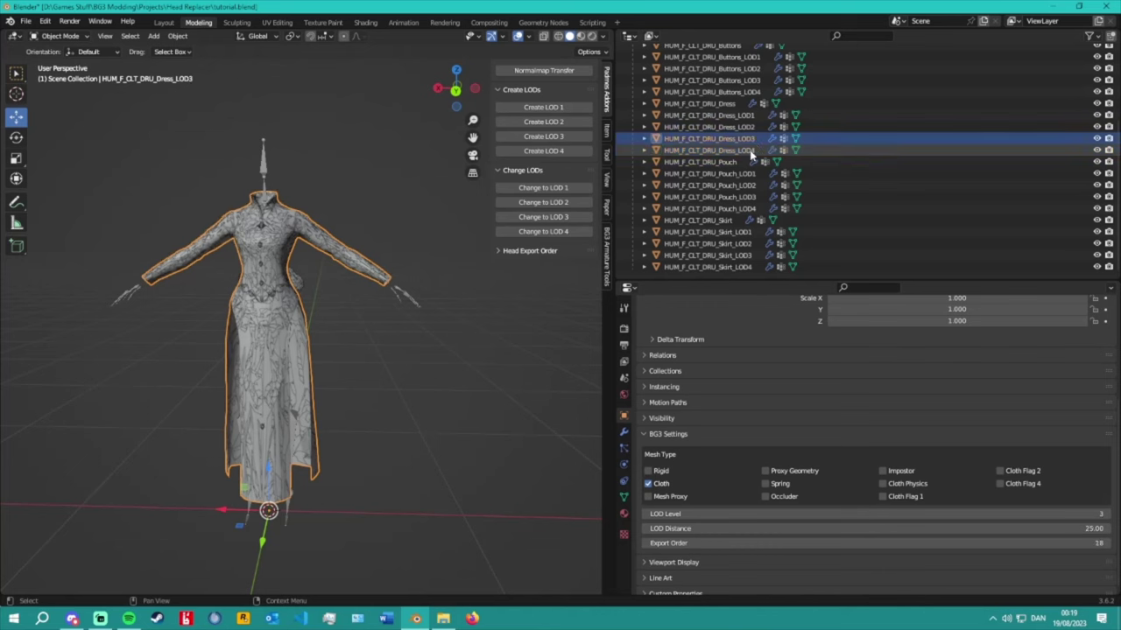
left_click(748, 92)
left_click(742, 69)
scroll(744, 77, "up", 5)
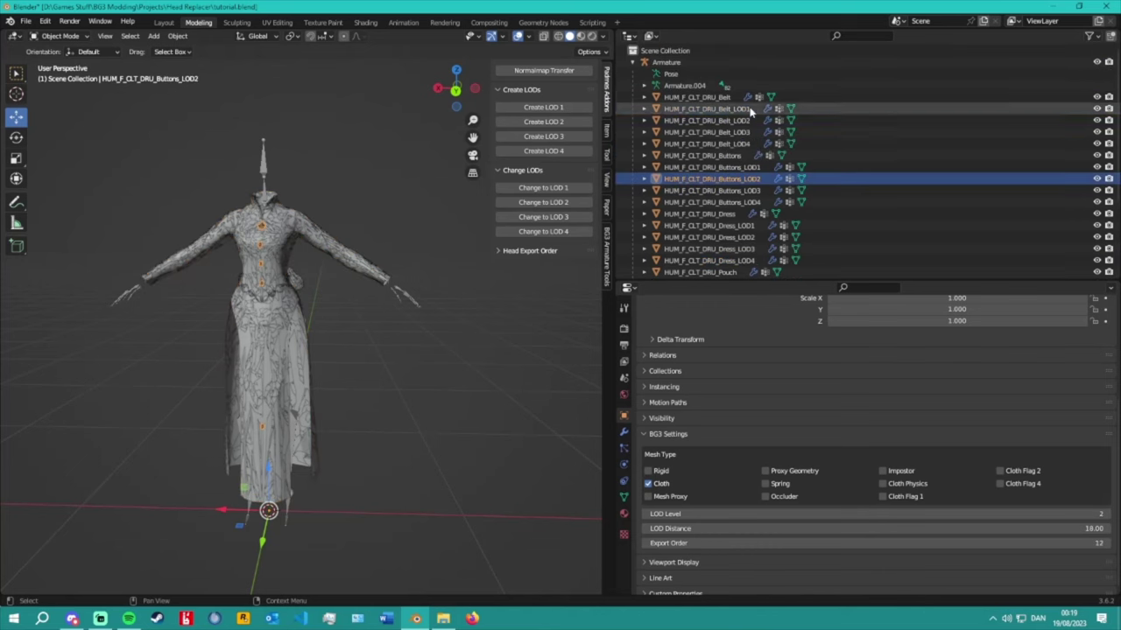
left_click(748, 111)
left_click(737, 99)
left_click(740, 111)
left_click(739, 122)
left_click(738, 145)
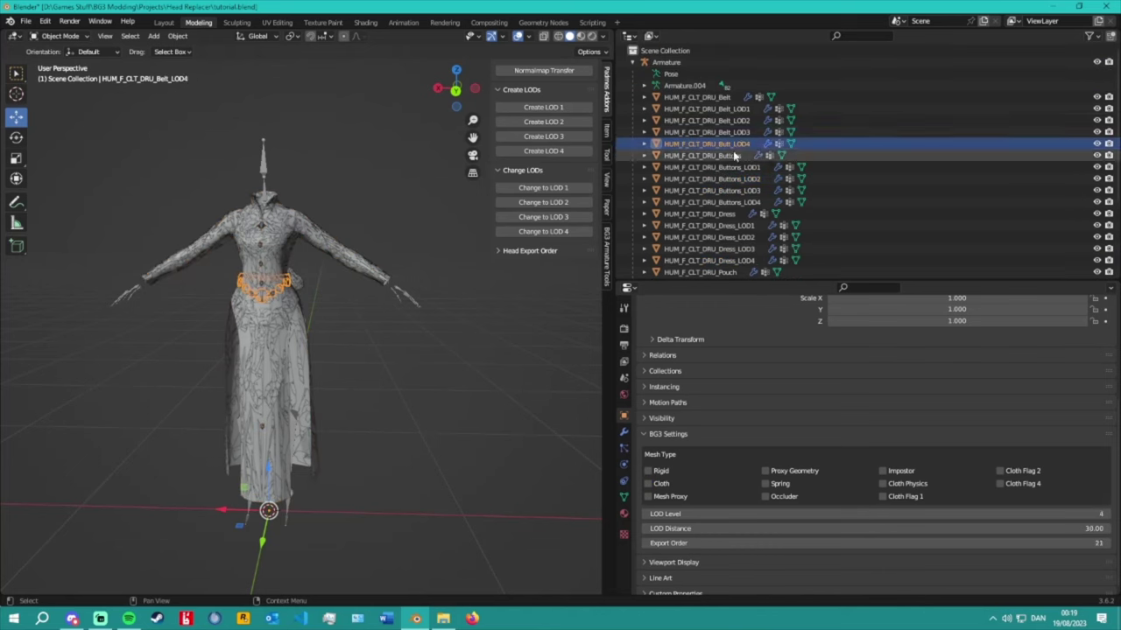
left_click(736, 156)
Save the project file with the applied transforms and updated mesh types.
scroll(738, 192, "down", 5)
left_click(25, 21)
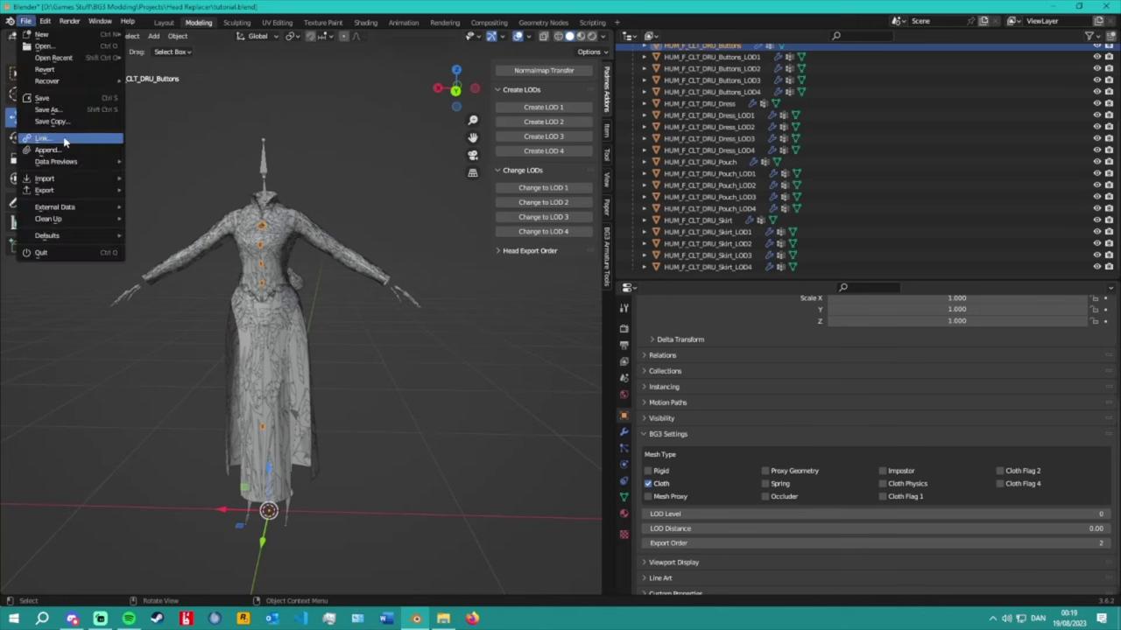
left_click(77, 103)
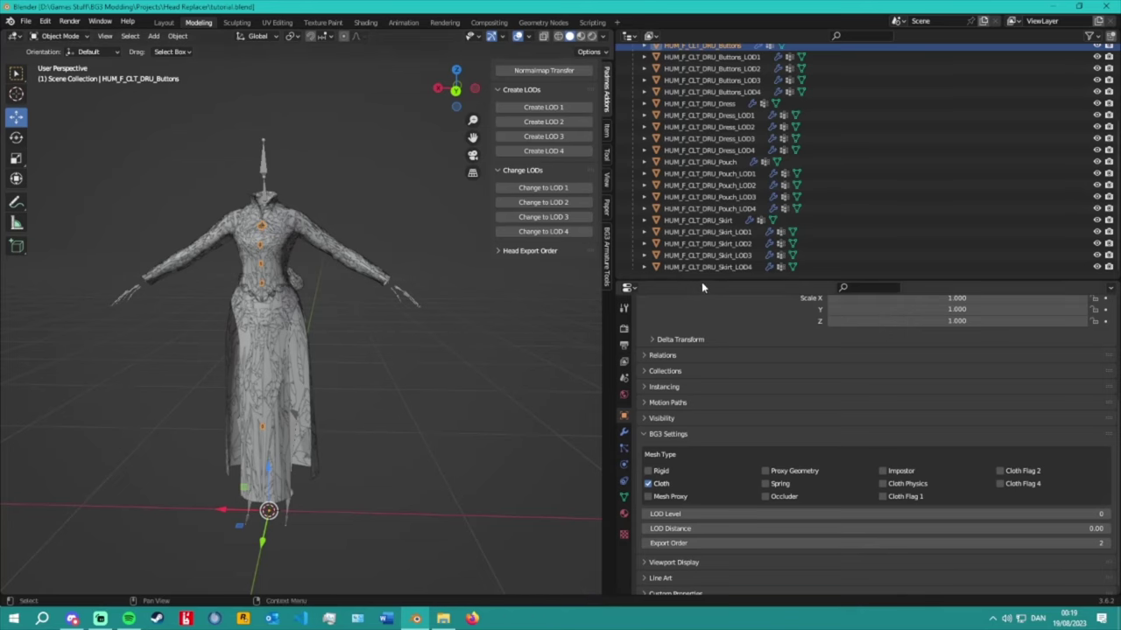
Enlarge the object list to show every outfit mesh and LOD, and save the project again.
left_click_drag(701, 282, 726, 465)
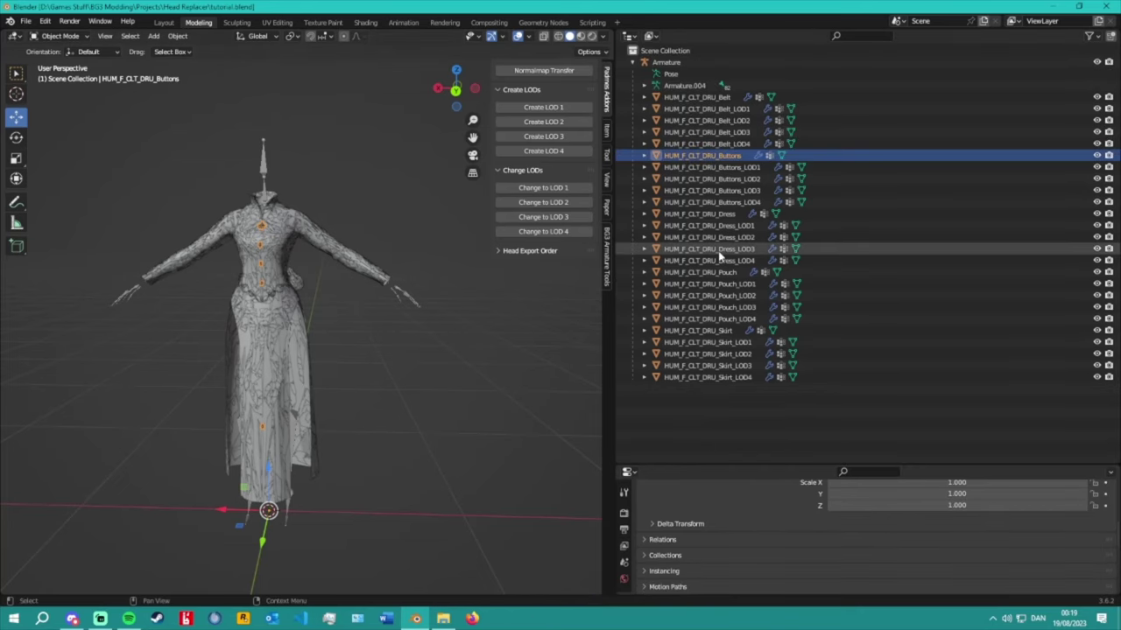
left_click(720, 252)
left_click(717, 206)
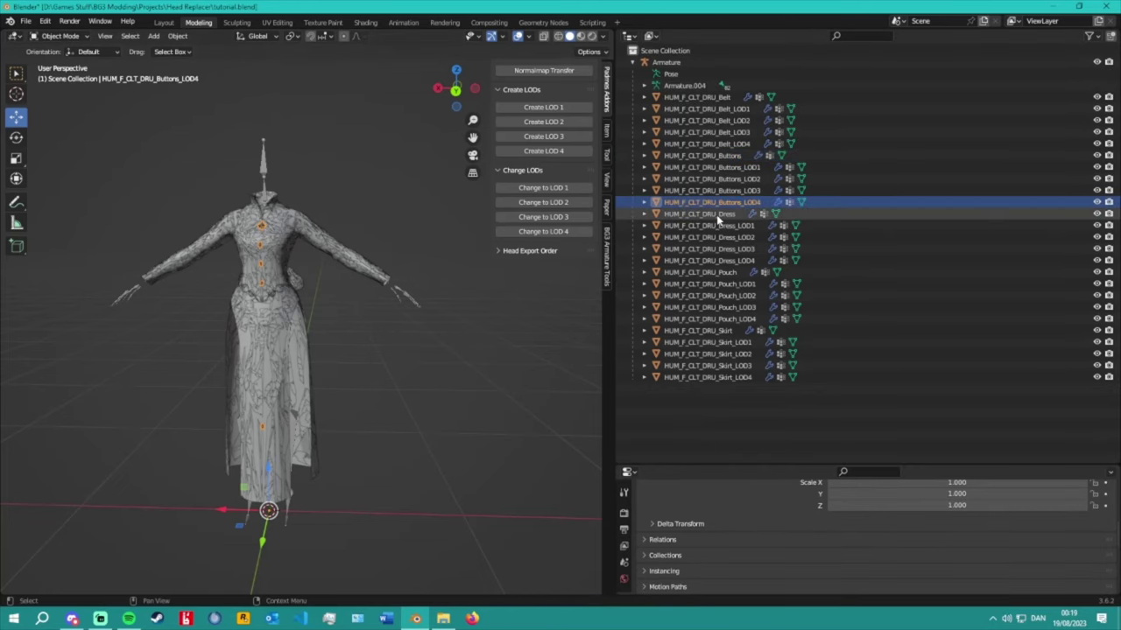
left_click(718, 214)
left_click(26, 20)
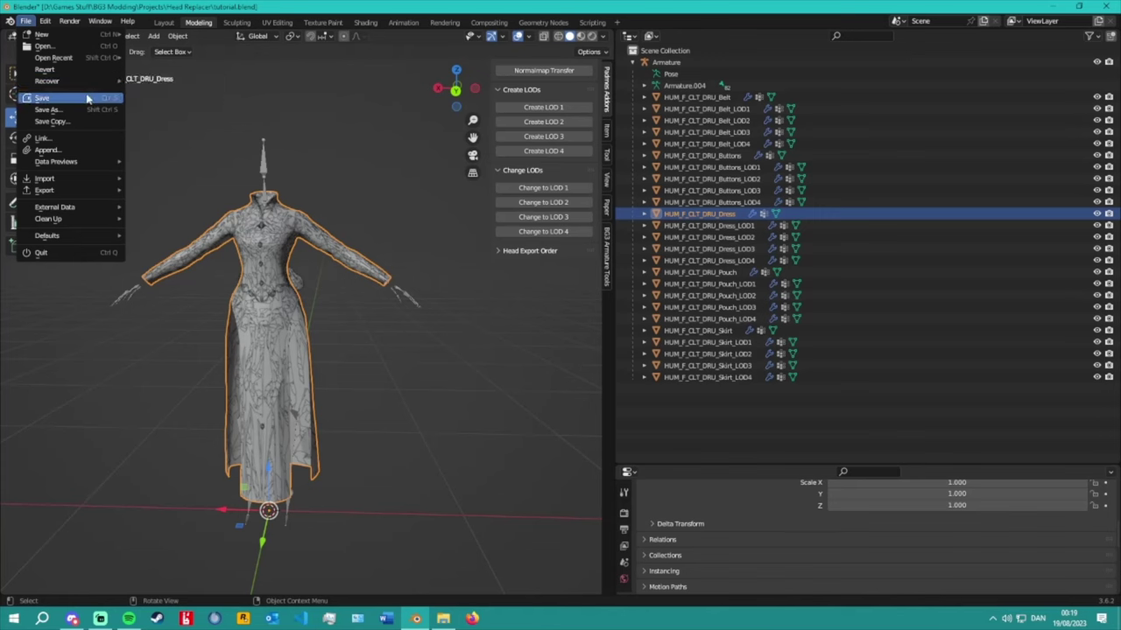
left_click(39, 100)
Select the armature and all outfit meshes and start a DOS2/BG3 Collada (.dae, .gr2) export.
left_click(408, 411)
middle_click_drag(408, 411, 475, 387)
scroll(476, 391, "down", 3)
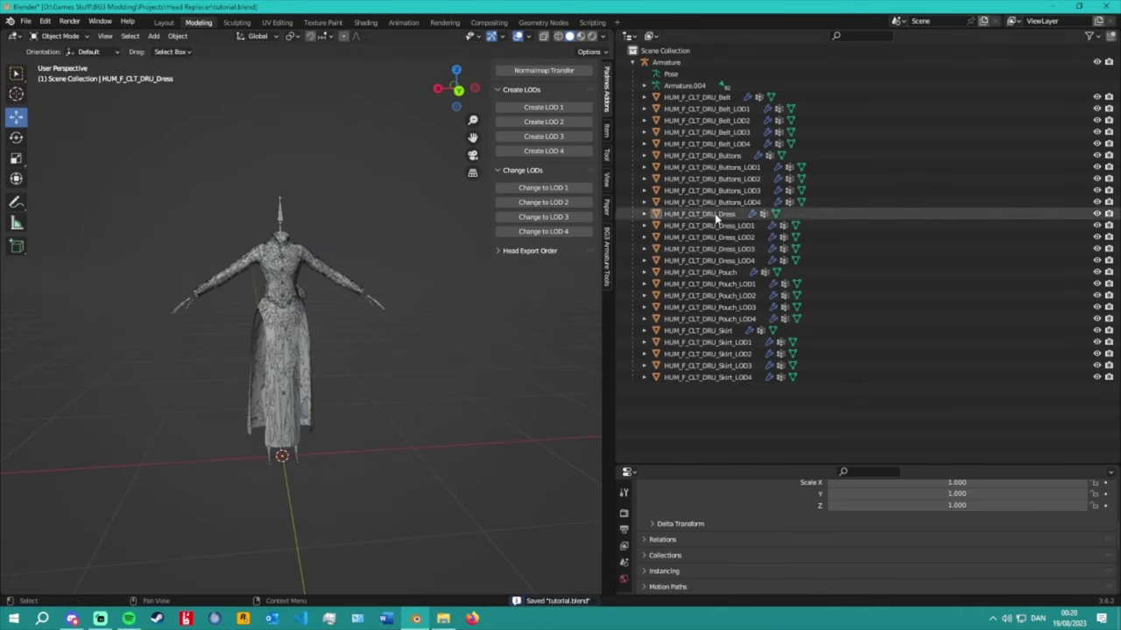
middle_click_drag(525, 331, 465, 306)
key("a")
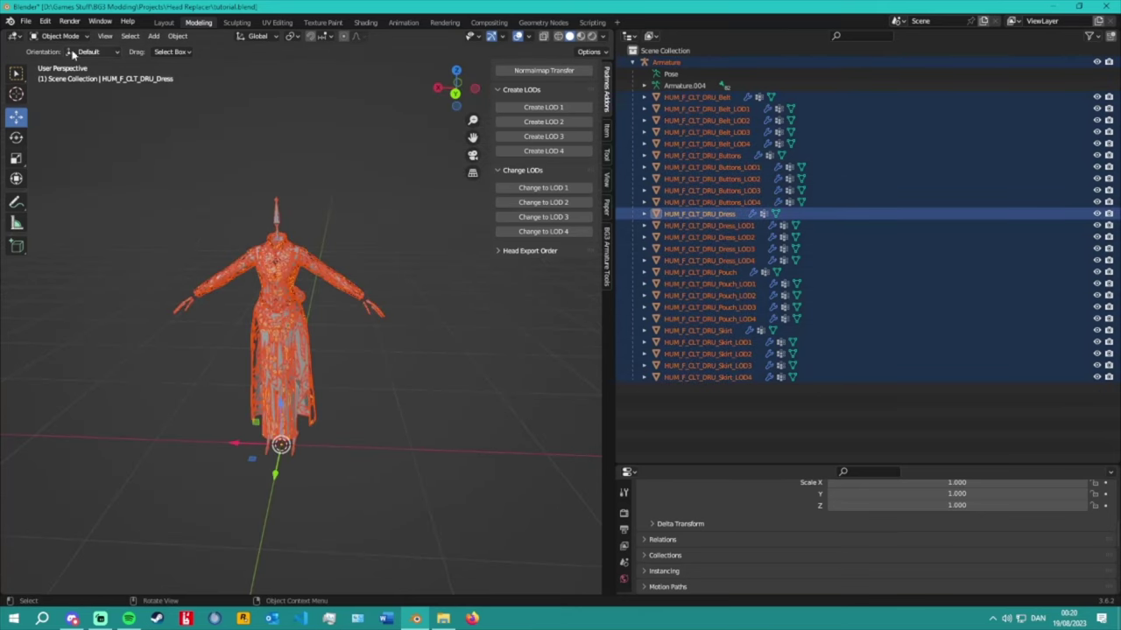
left_click(26, 20)
mouse_move(77, 190)
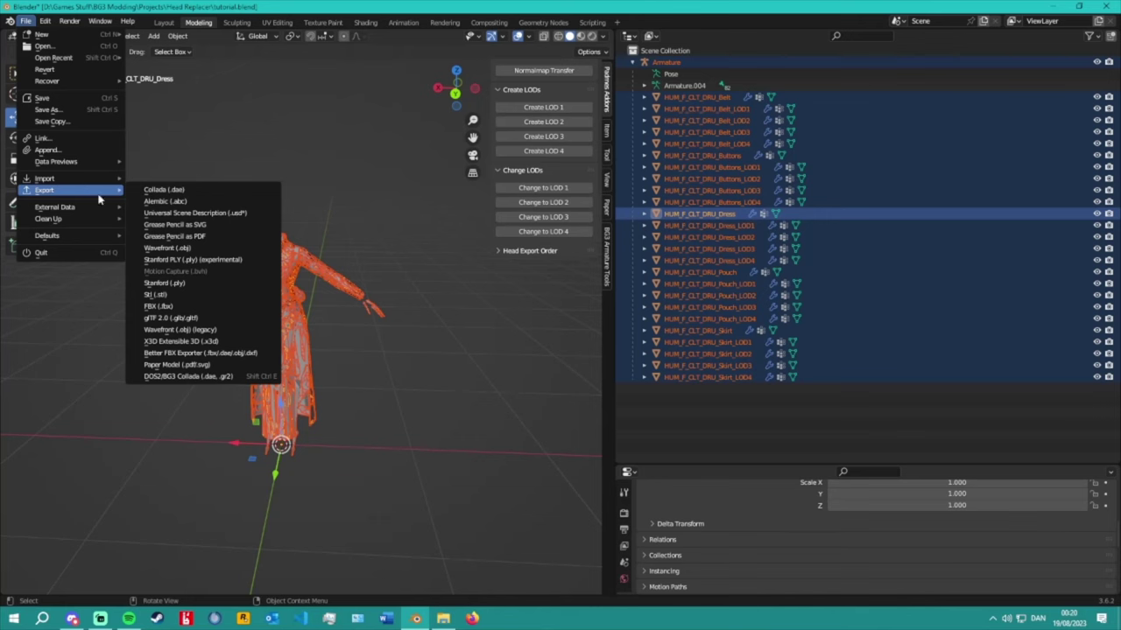
left_click(188, 375)
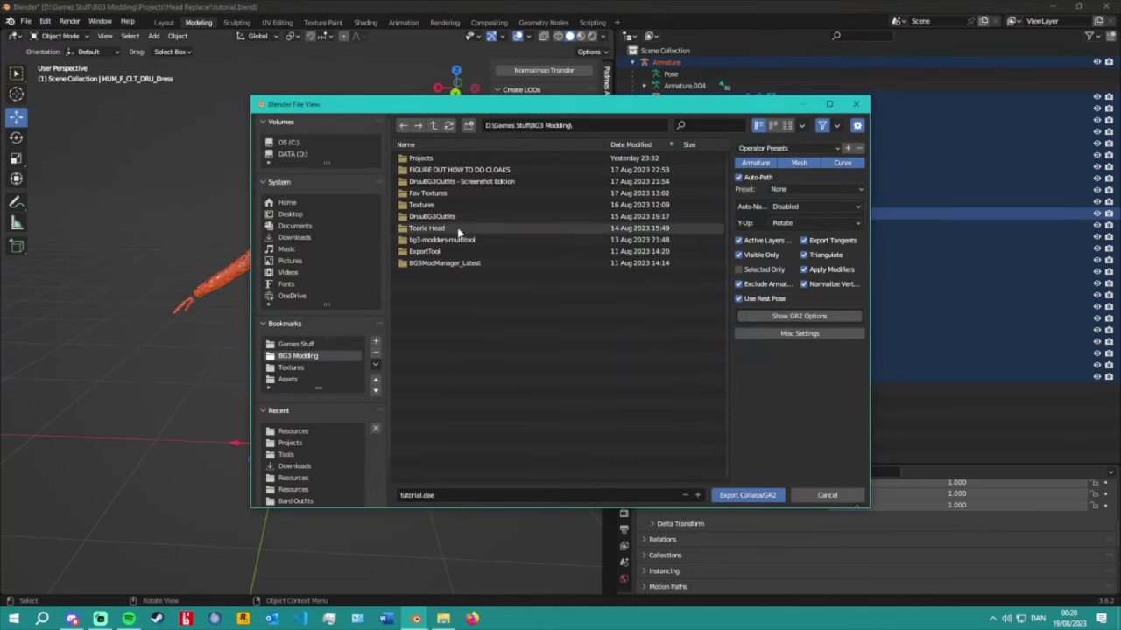
Choose the Projects folder as the export destination and name the file tutorial.GR2.
double_click(421, 157)
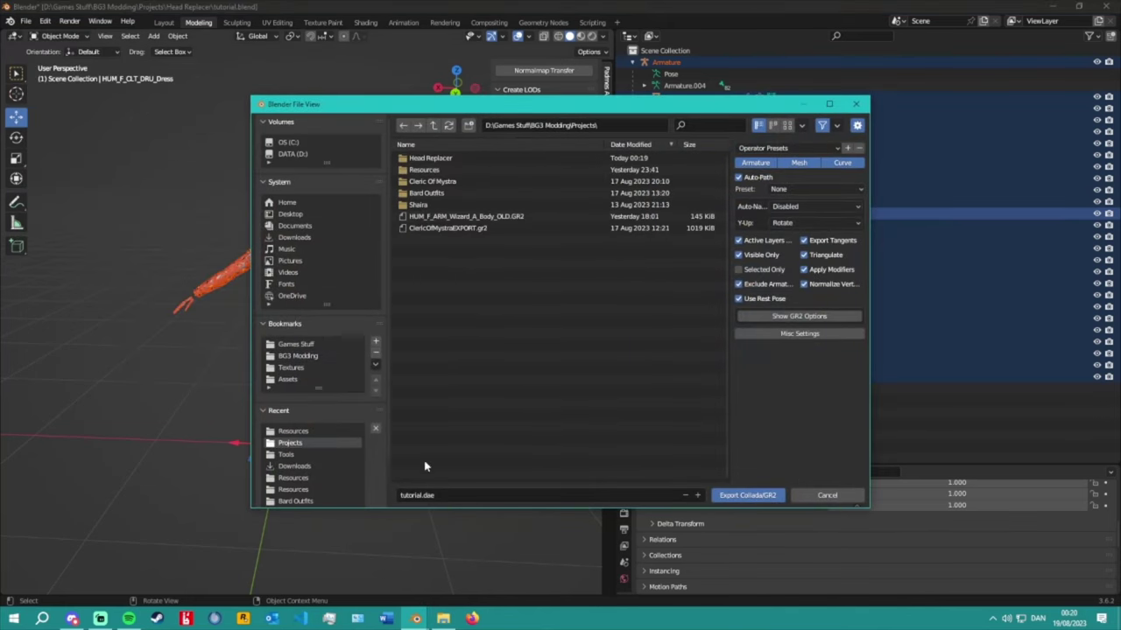
left_click(512, 496)
type("GR2")
key("Return")
Expand the GR2 options and review the game, skeleton, UV and normals export settings.
left_click(771, 318)
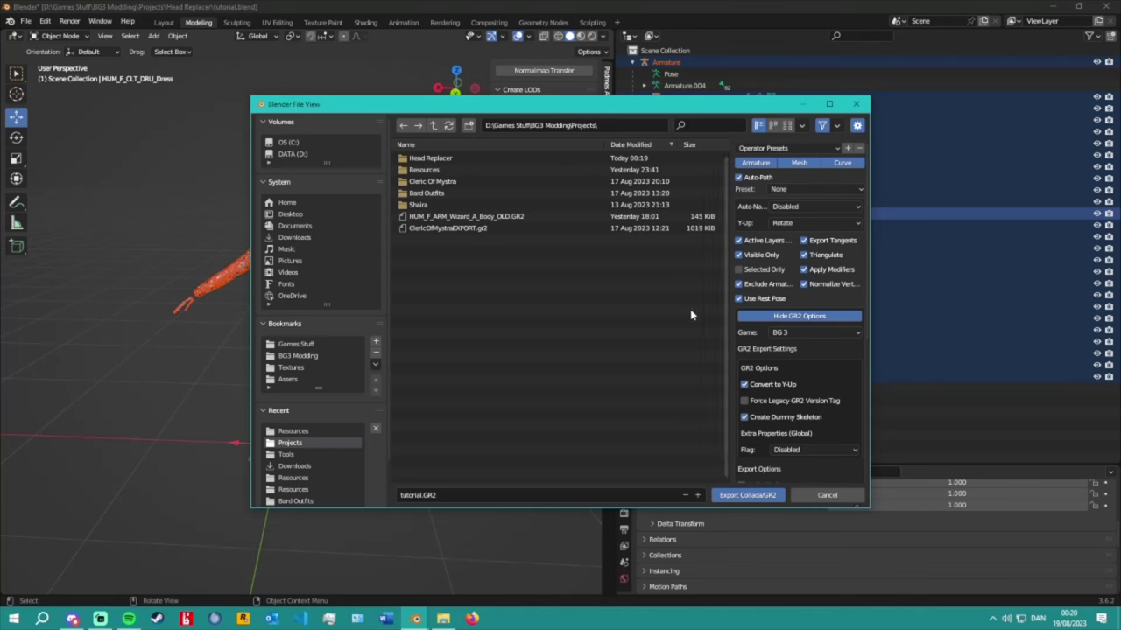
scroll(845, 354, "down", 6)
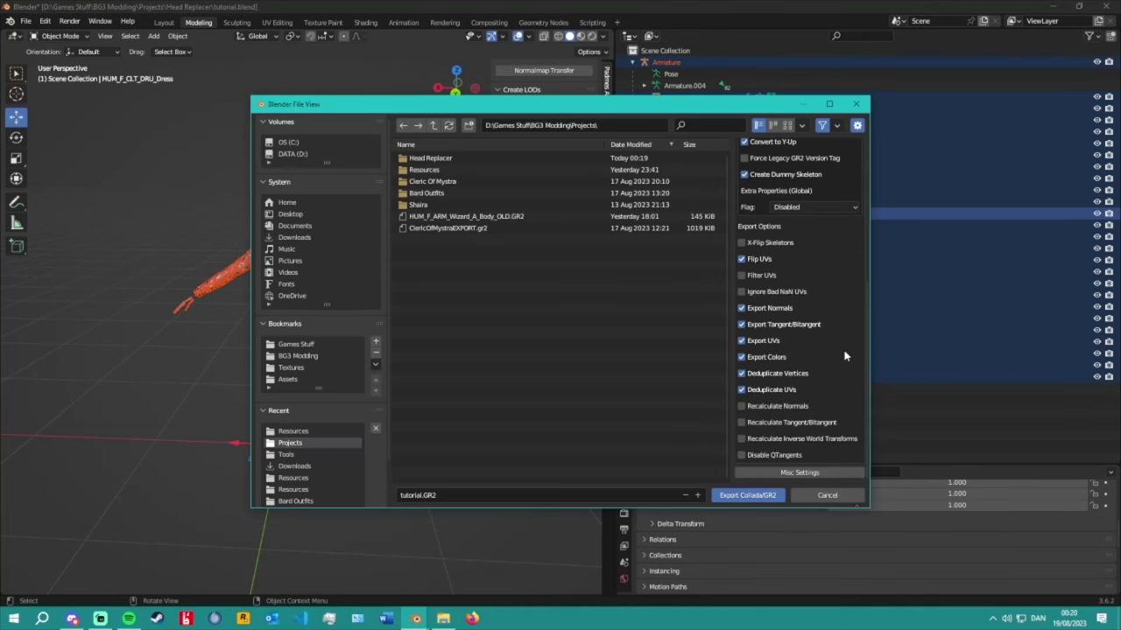
left_click(845, 473)
scroll(845, 420, "up", 8)
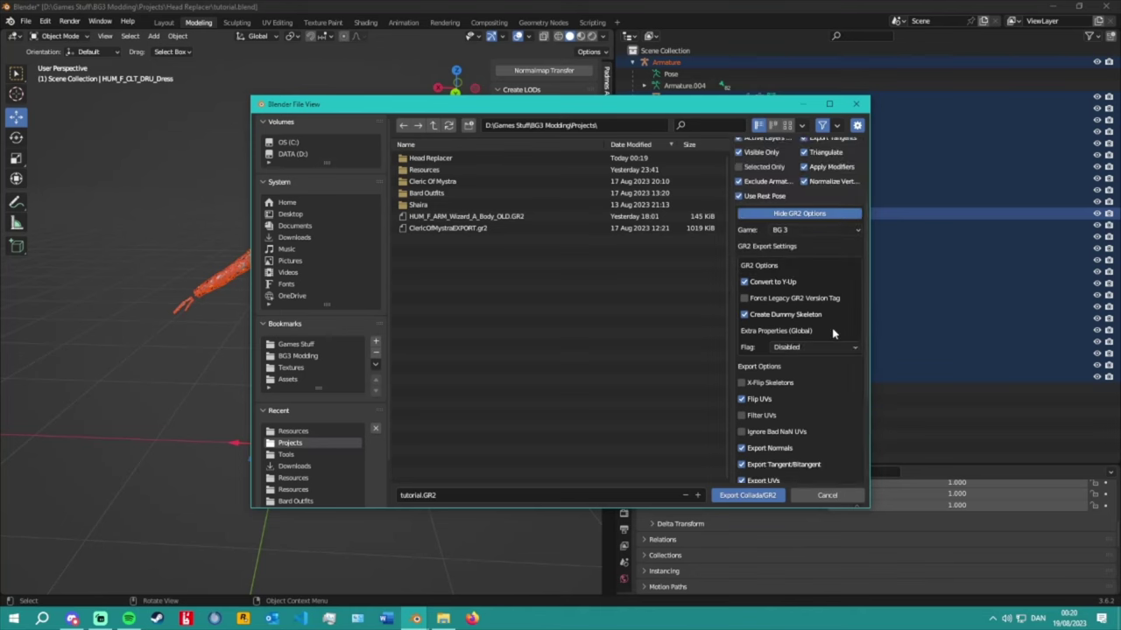
scroll(833, 334, "up", 1)
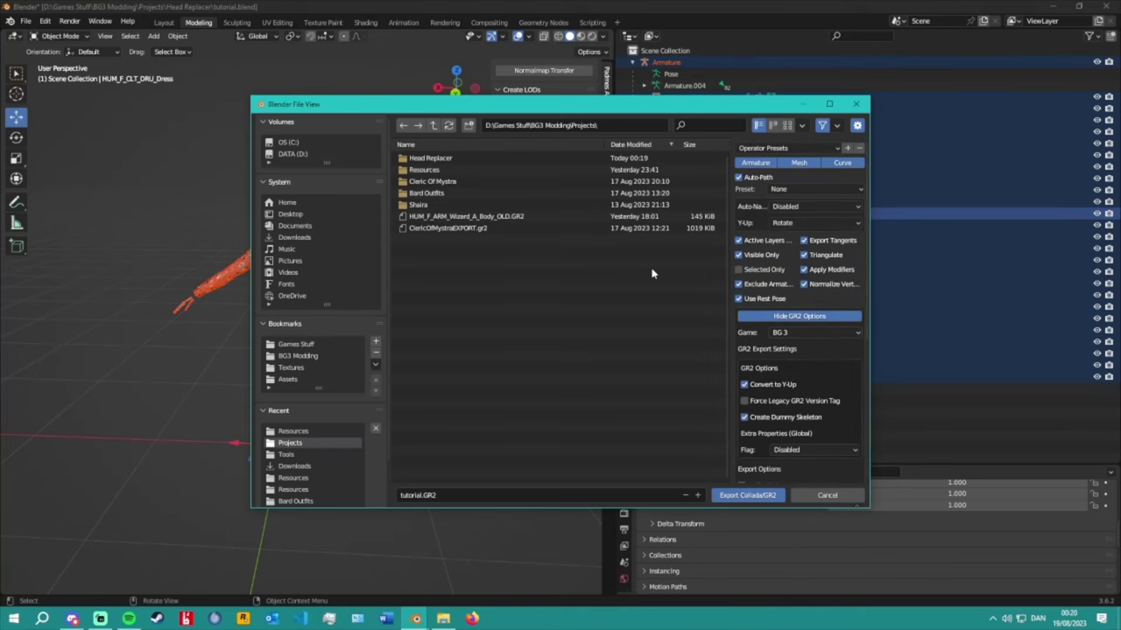
Export the outfit as a GR2 file and read the export report in the info log.
left_click(744, 497)
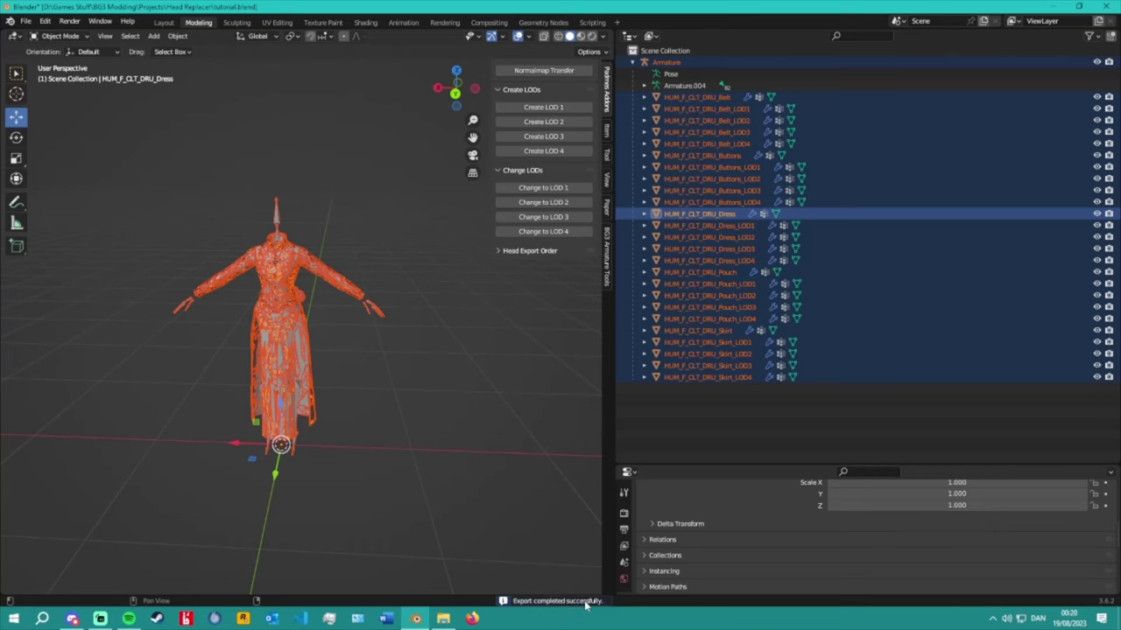
left_click(557, 602)
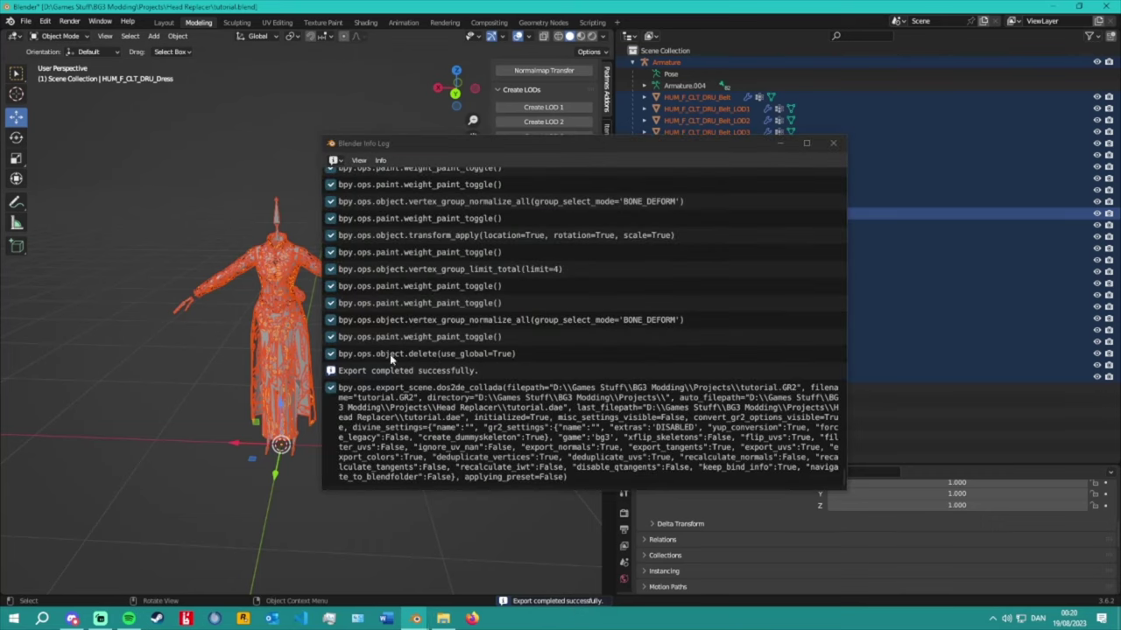
left_click(832, 144)
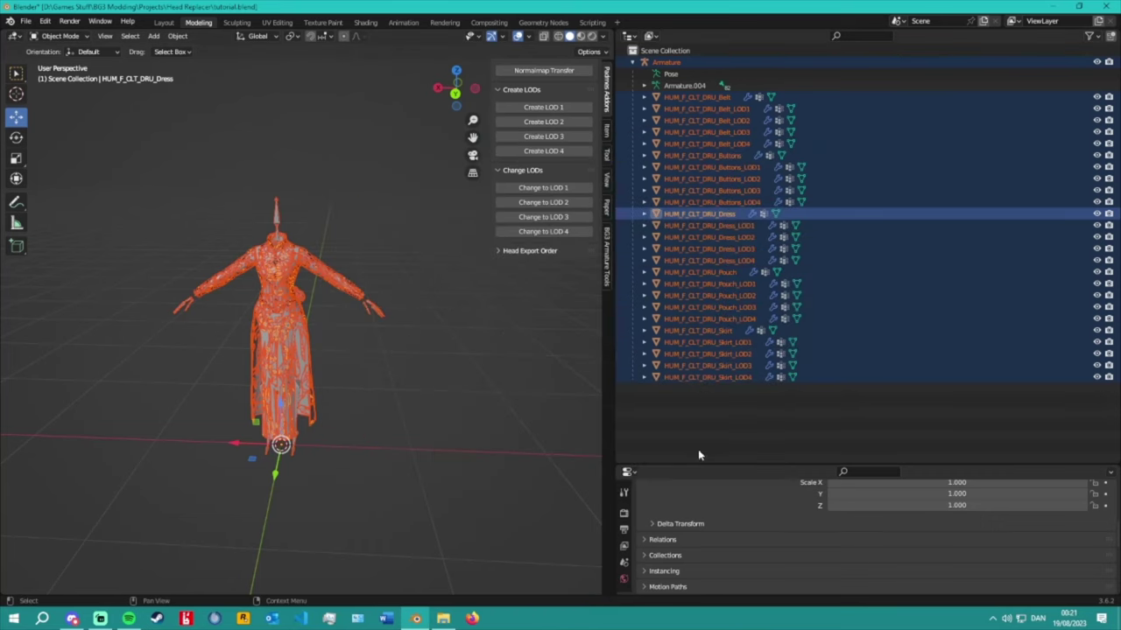
Enlarge the properties area and recheck the BG3 Settings of the dress, belt and belt LOD meshes.
left_click_drag(698, 465, 698, 396)
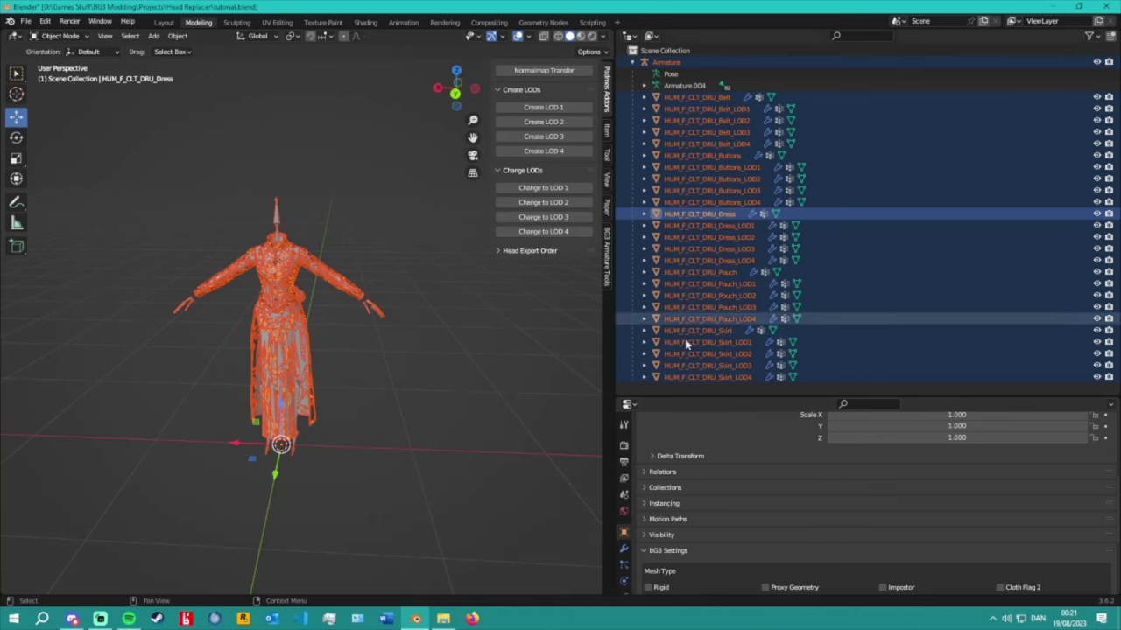
scroll(674, 449, "down", 3)
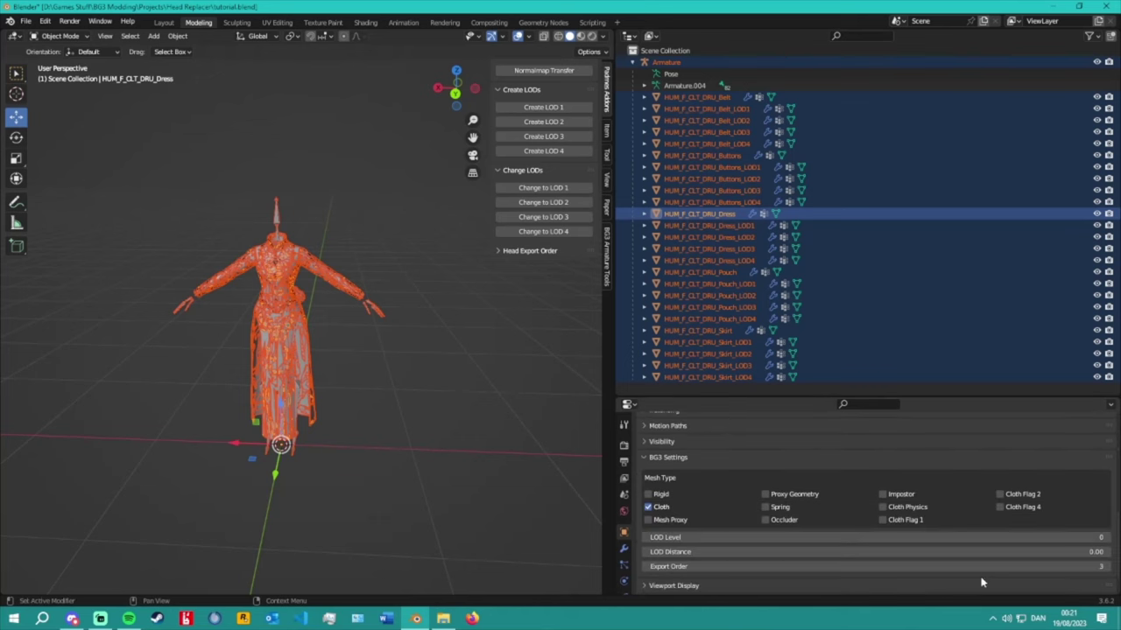
left_click(705, 98)
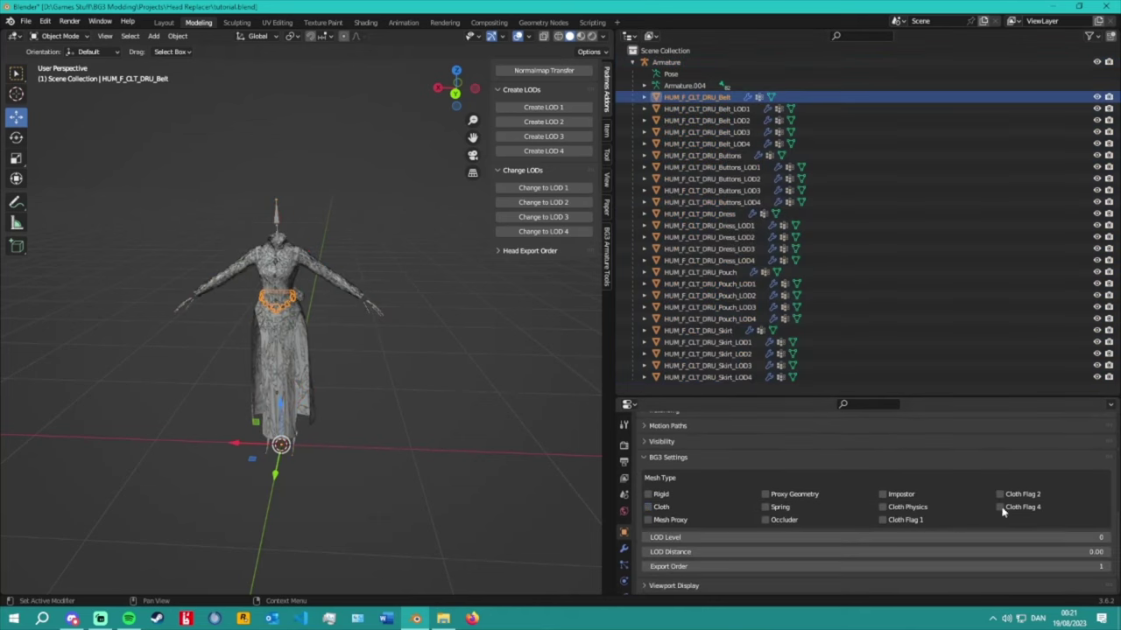
left_click(732, 110)
left_click(733, 122)
left_click(732, 145)
left_click(722, 99)
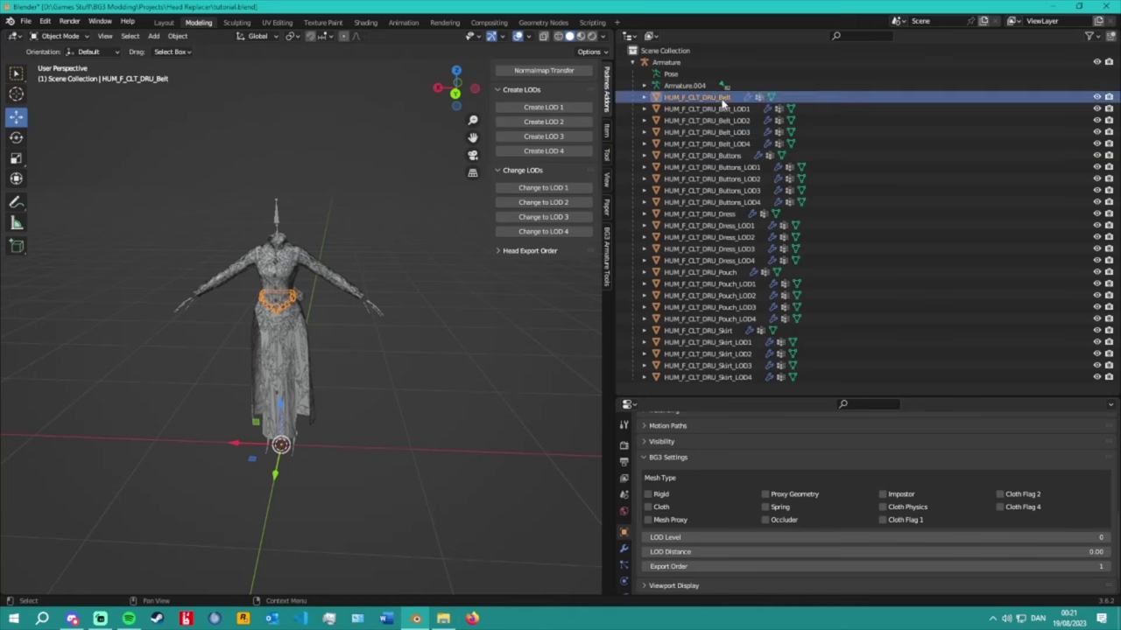
Recheck the BG3 Settings of the belt LOD meshes and the base dress, pouch and skirt meshes.
key("Down")
key("Down")
key("Down")
key("Down")
key("Down")
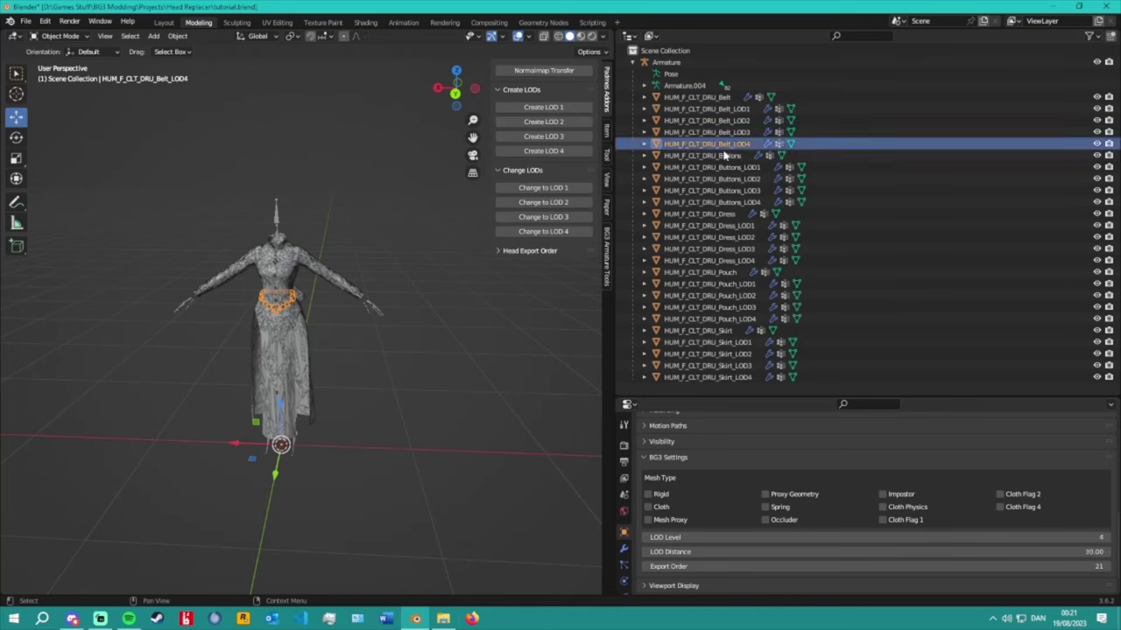
left_click(758, 97)
left_click(726, 215)
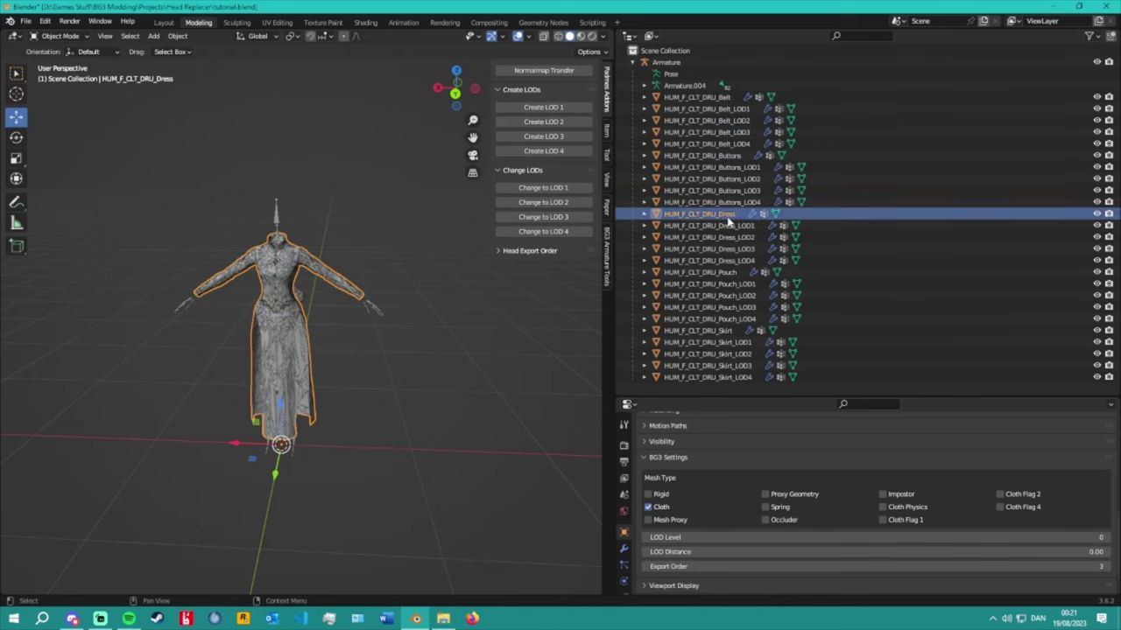
left_click(720, 272)
left_click(728, 331)
Compare the LOD level, LOD distance and export order of the belt, buttons, dress, pouch and skirt LOD1 meshes.
left_click(726, 109)
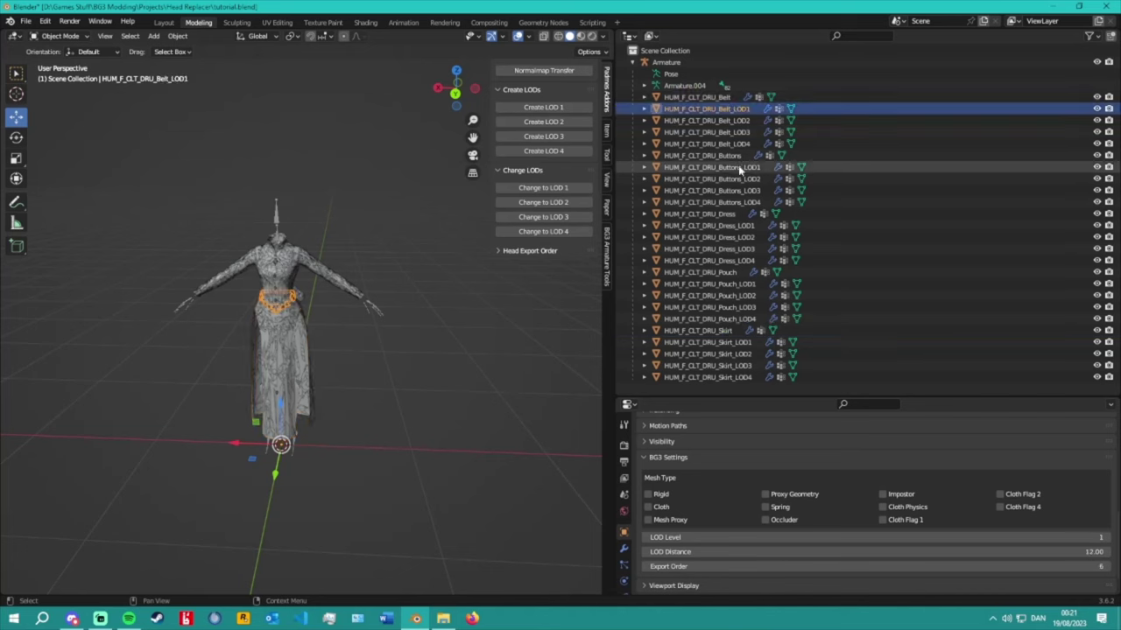
left_click(741, 169)
left_click(726, 225)
left_click(726, 283)
left_click(725, 342)
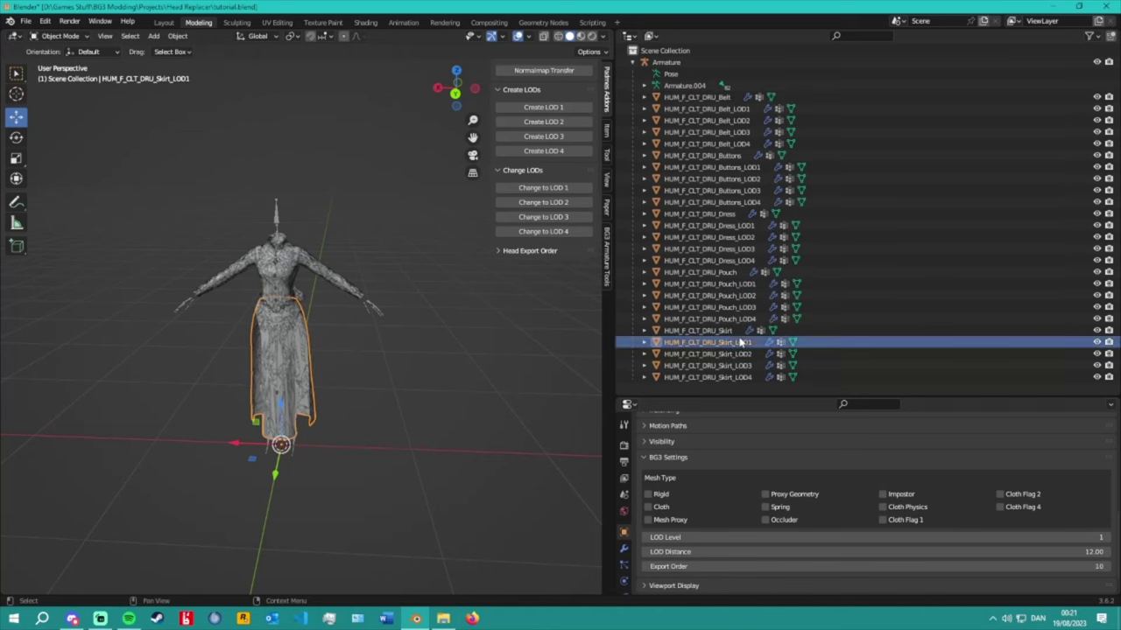
Deselect the skirt LOD1 mesh and save the outfit project tutorial.blend.
left_click(410, 259)
left_click(26, 21)
left_click(48, 88)
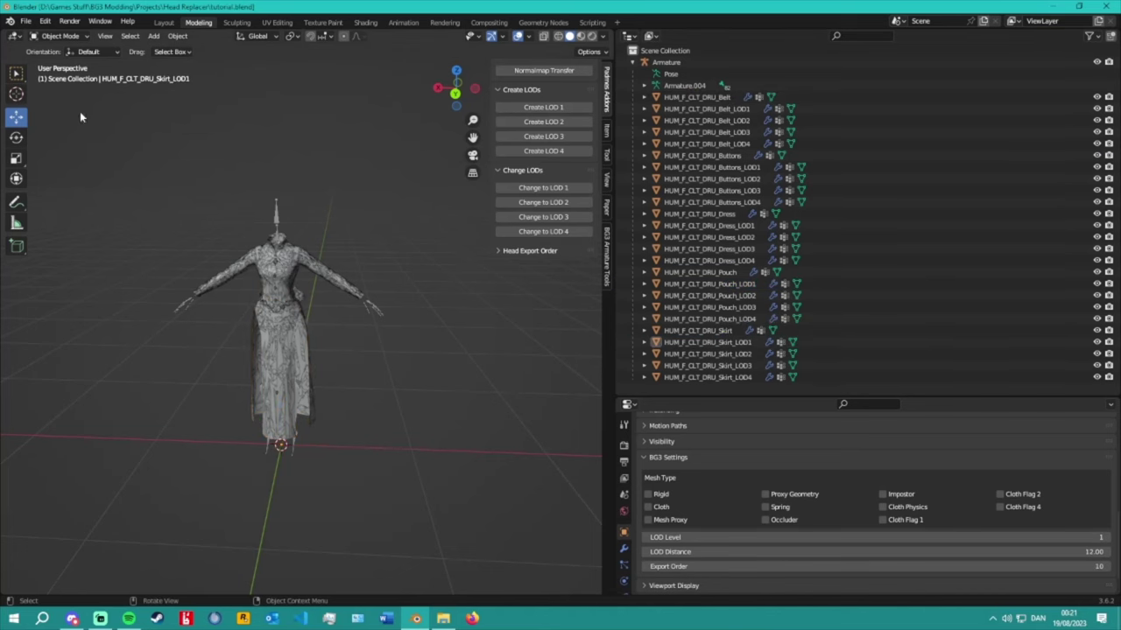
mouse_move(444, 618)
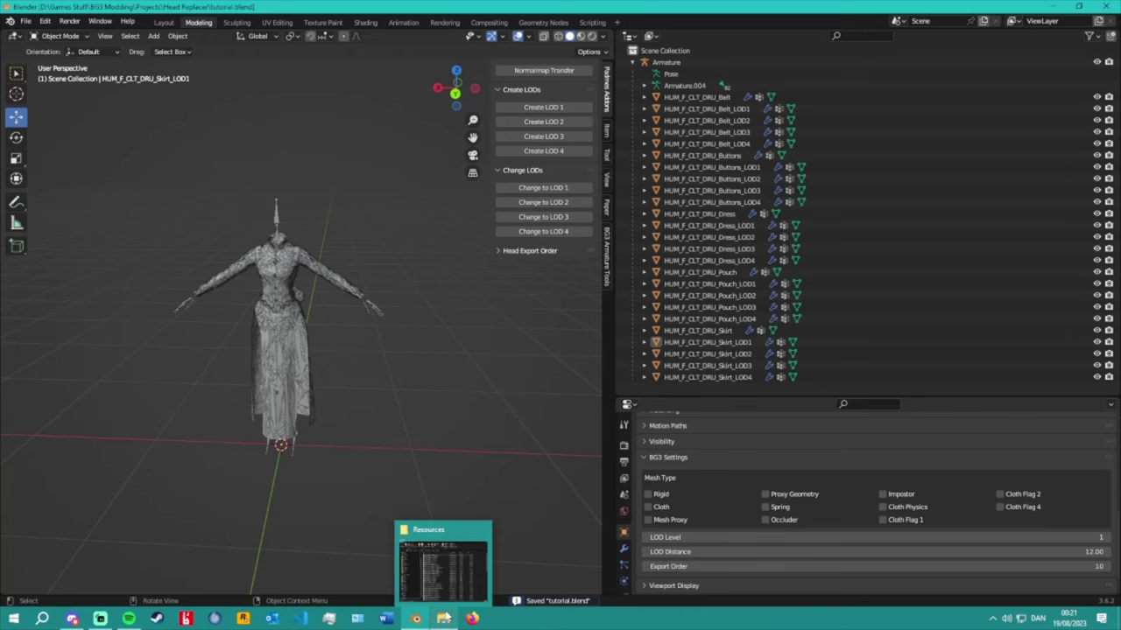
middle_click_drag(506, 407, 24, 381)
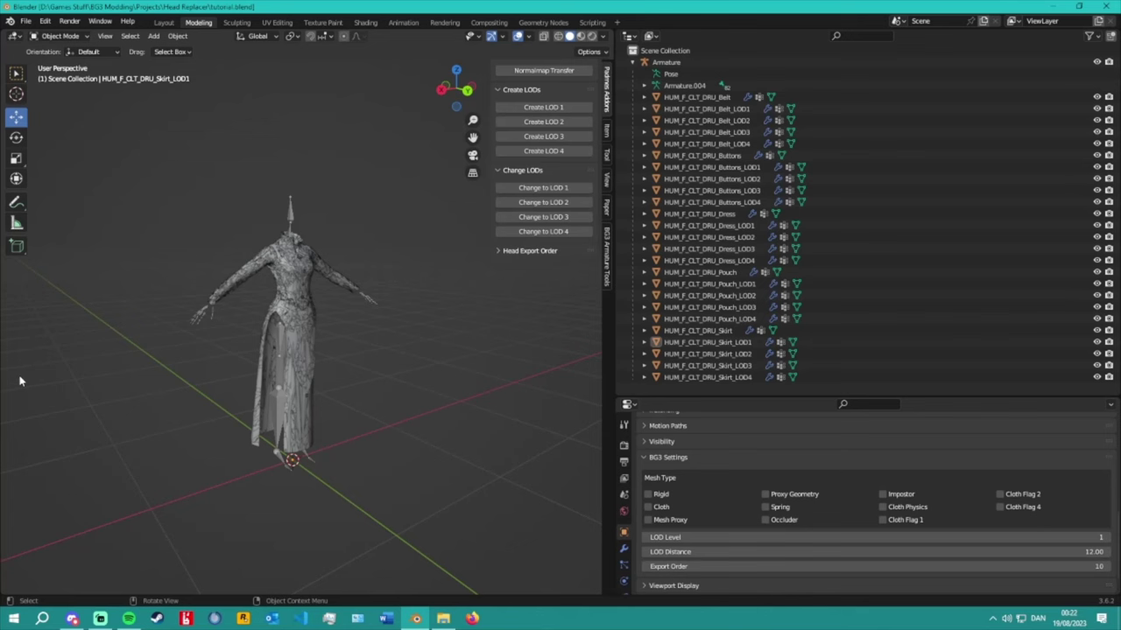
middle_click_drag(393, 383, 429, 363)
scroll(422, 370, "up", 3)
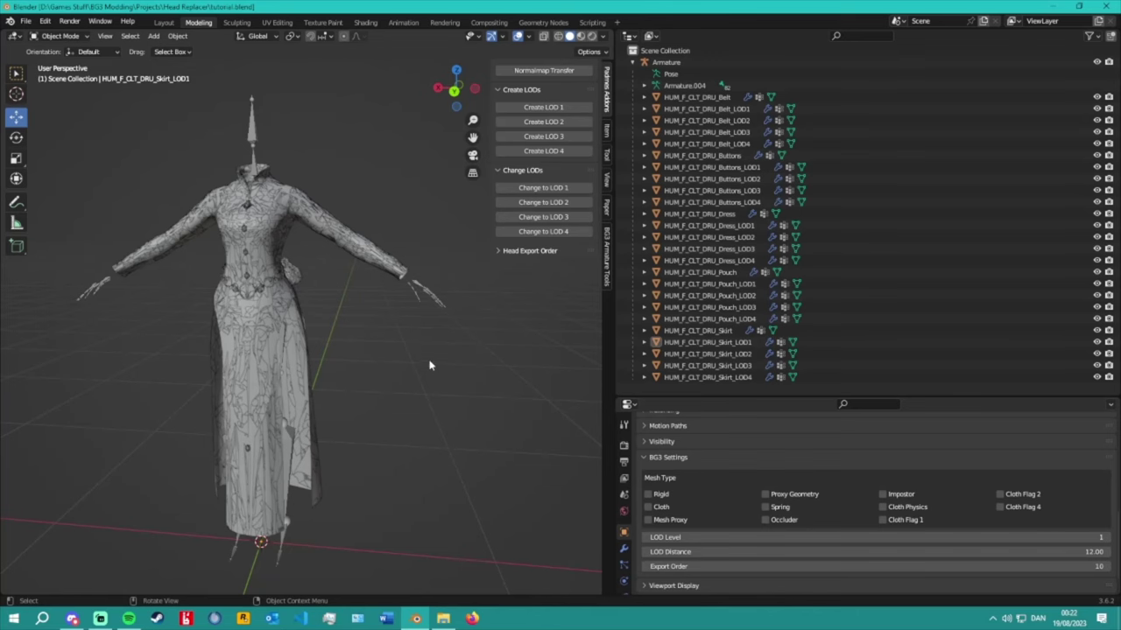
scroll(429, 366, "up", 3)
scroll(429, 366, "down", 5)
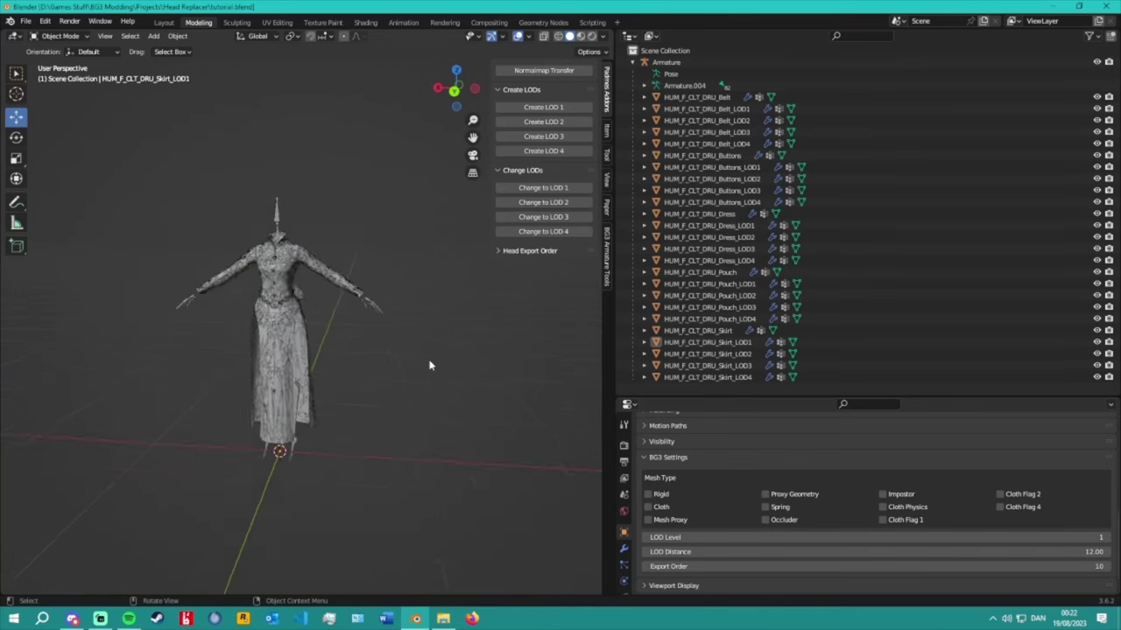
scroll(429, 366, "up", 5)
scroll(429, 368, "down", 3)
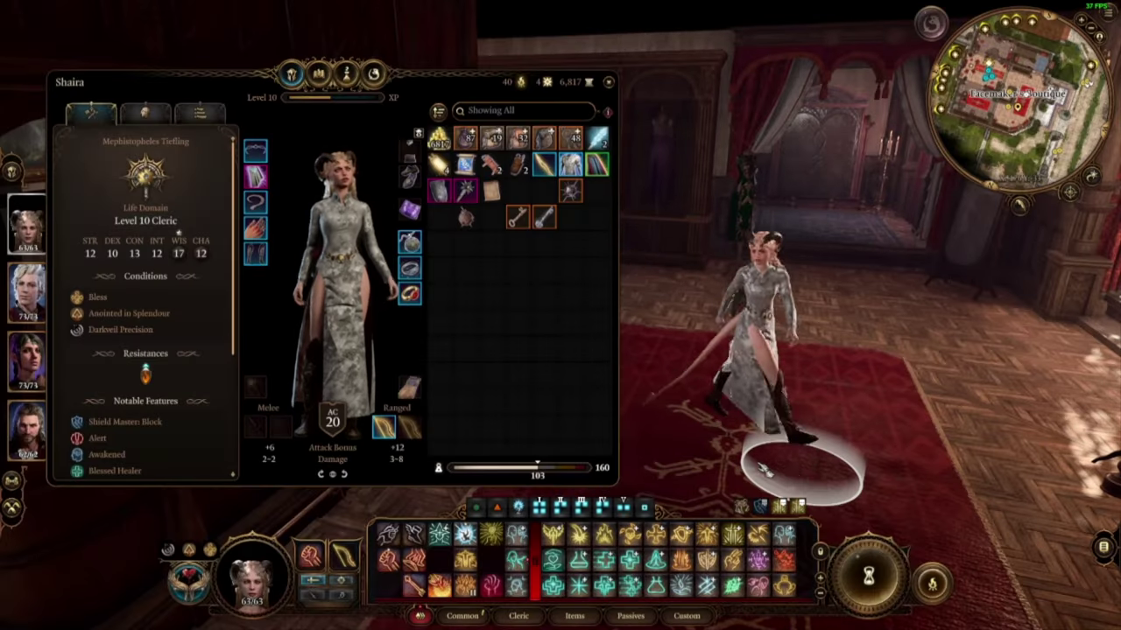
In Baldur's Gate 3, walk the character across the rug and unequip the Mantle of the Holy Warrior into the inventory.
left_click(755, 472)
left_click(708, 353)
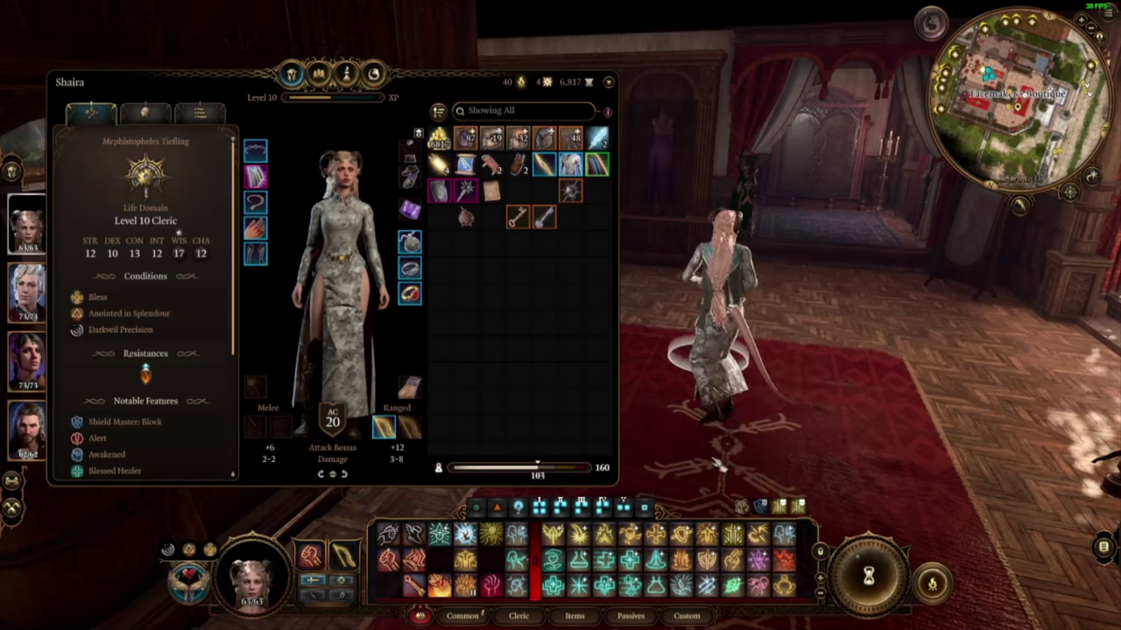
mouse_move(258, 176)
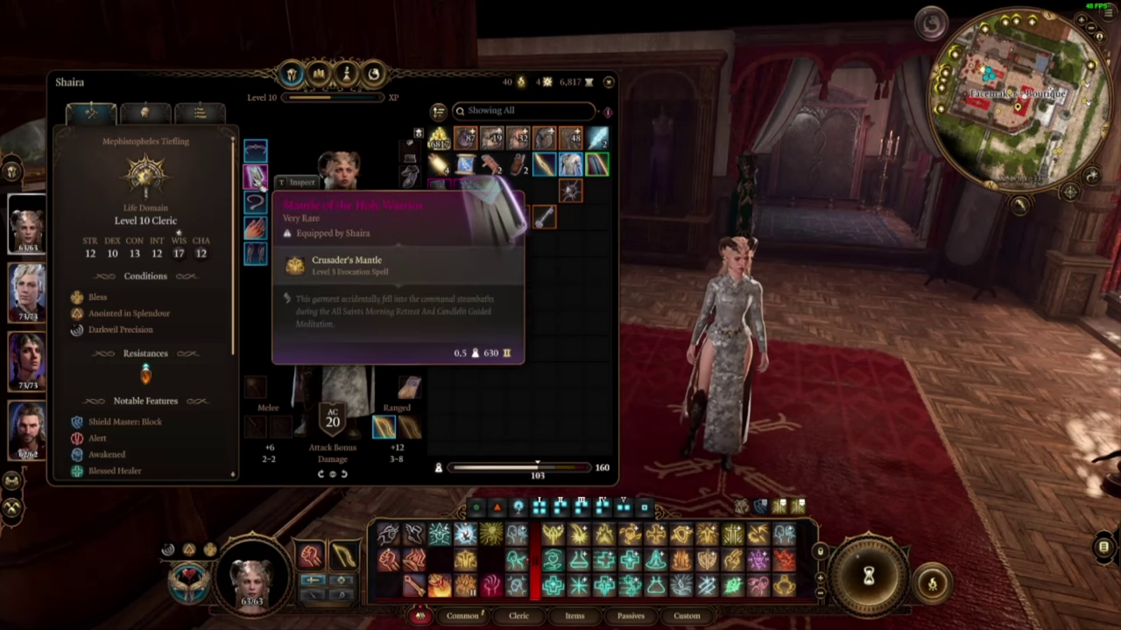
left_click_drag(257, 180, 464, 251)
mouse_move(259, 155)
left_mouse_down()
mouse_move(455, 265)
mouse_move(470, 259)
mouse_move(259, 156)
left_mouse_up()
Enlarge and rotate the character preview to inspect the custom dress from the front, sides and back.
scroll(340, 333, "up", 3)
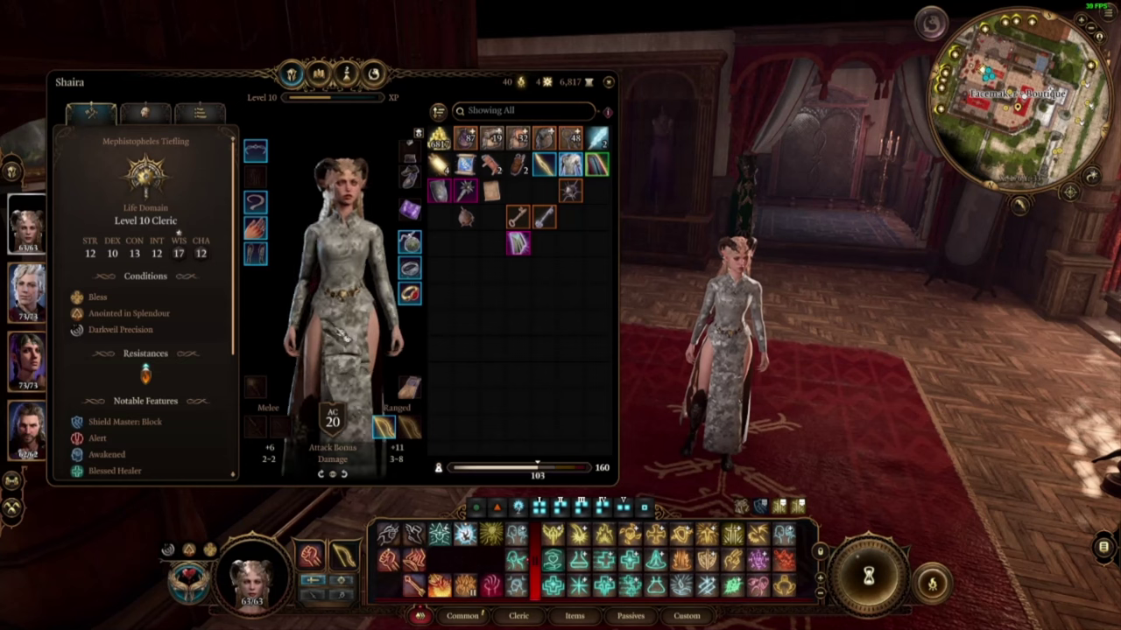
scroll(339, 335, "up", 2)
left_click_drag(342, 334, 461, 335)
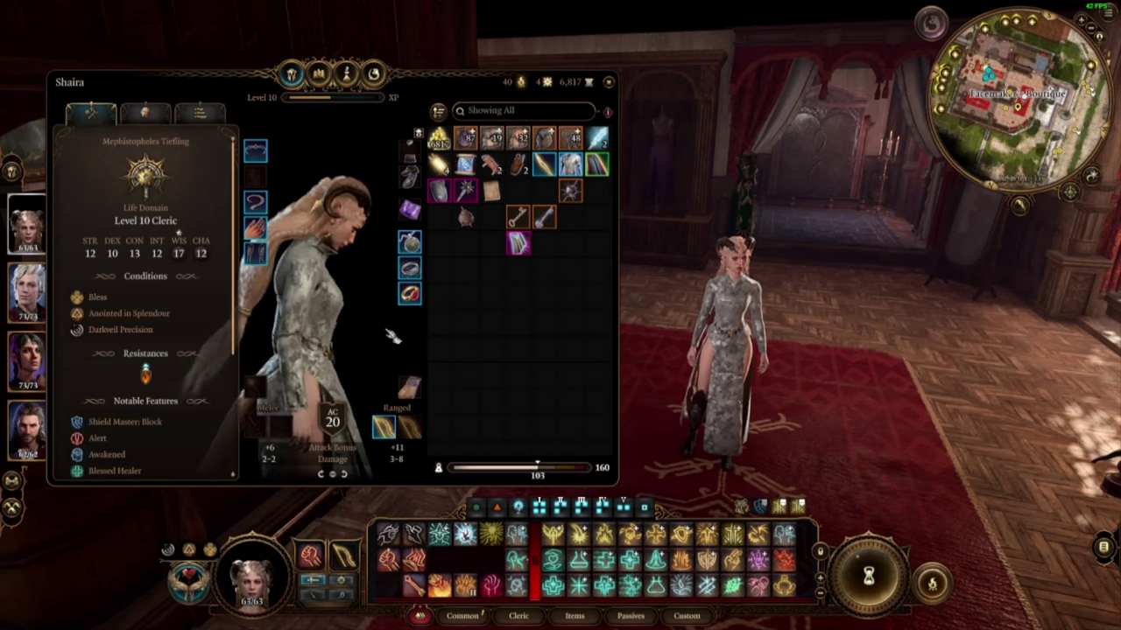
left_click_drag(393, 337, 201, 330)
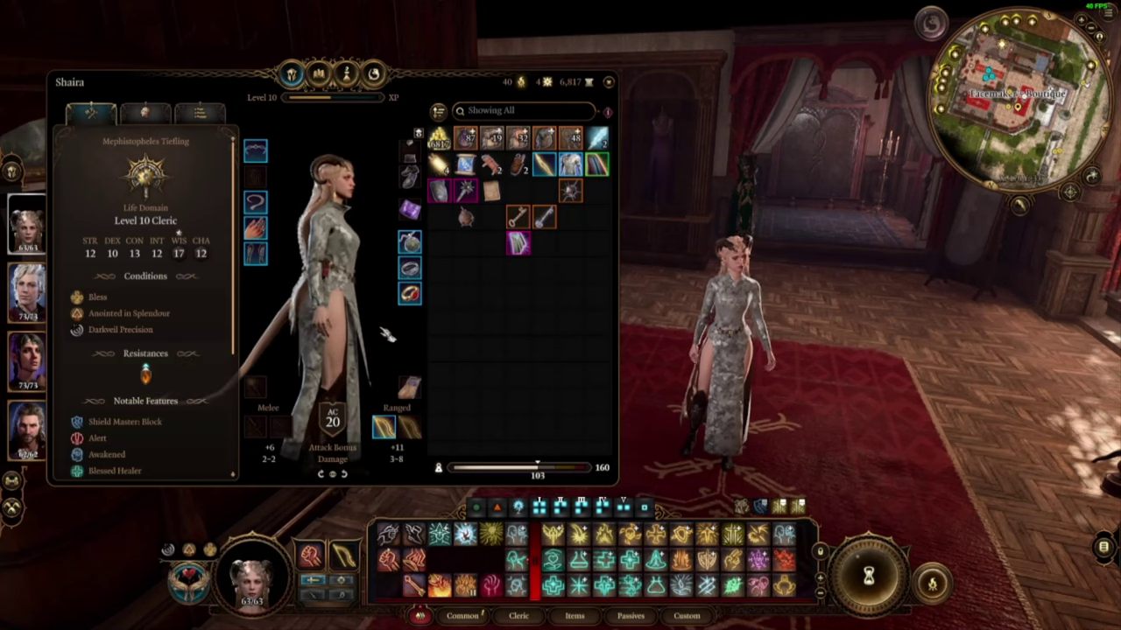
middle_click_drag(858, 383, 770, 393)
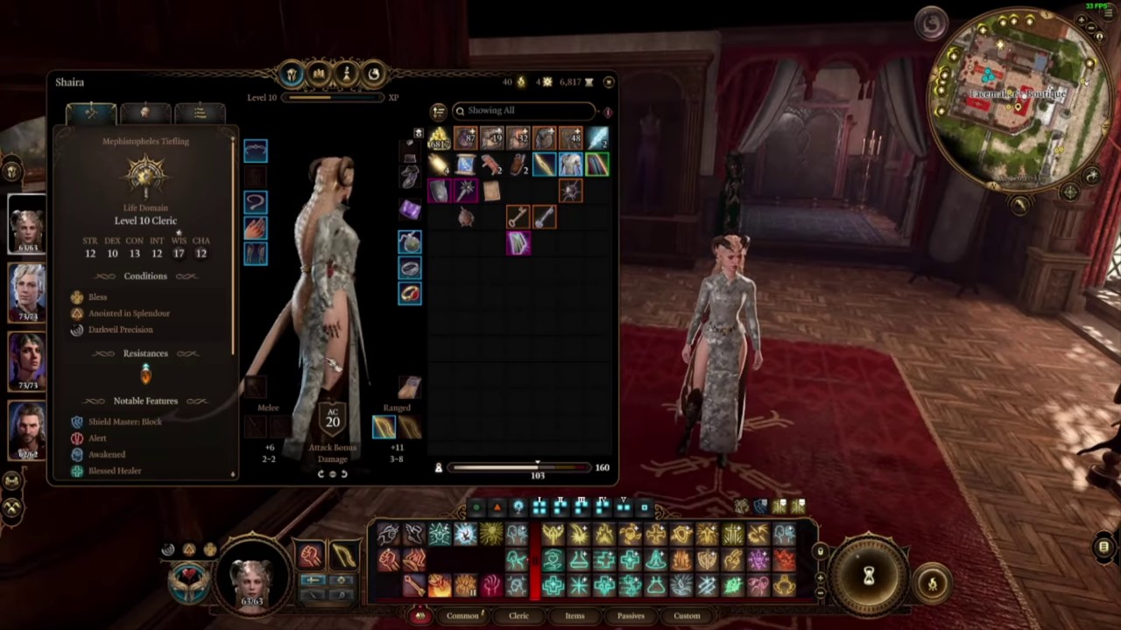
left_click_drag(337, 374, 224, 364)
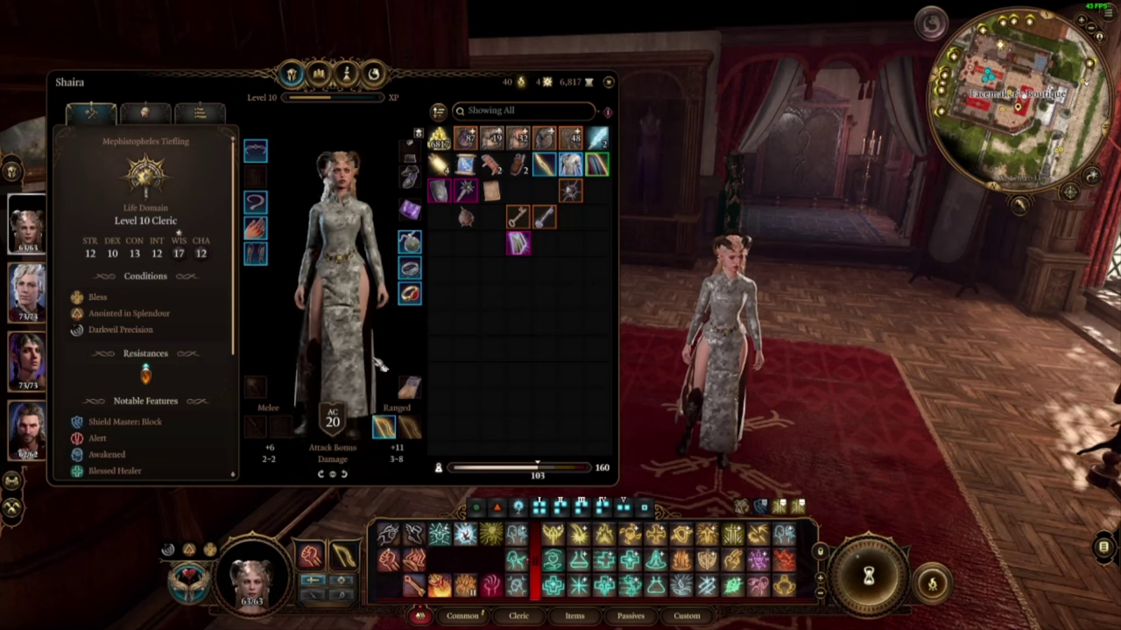
Walk the character back and forth between the rug and the far wall to examine how the dress's cloth moves.
left_click(838, 308)
left_click(806, 442)
left_click(725, 339)
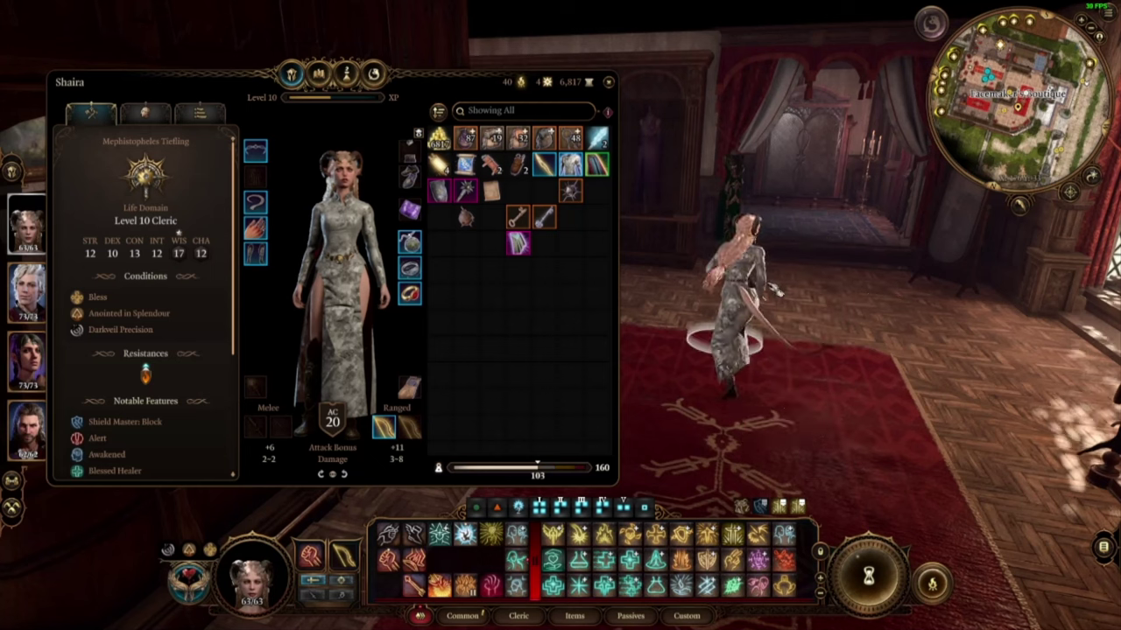
left_click(771, 431)
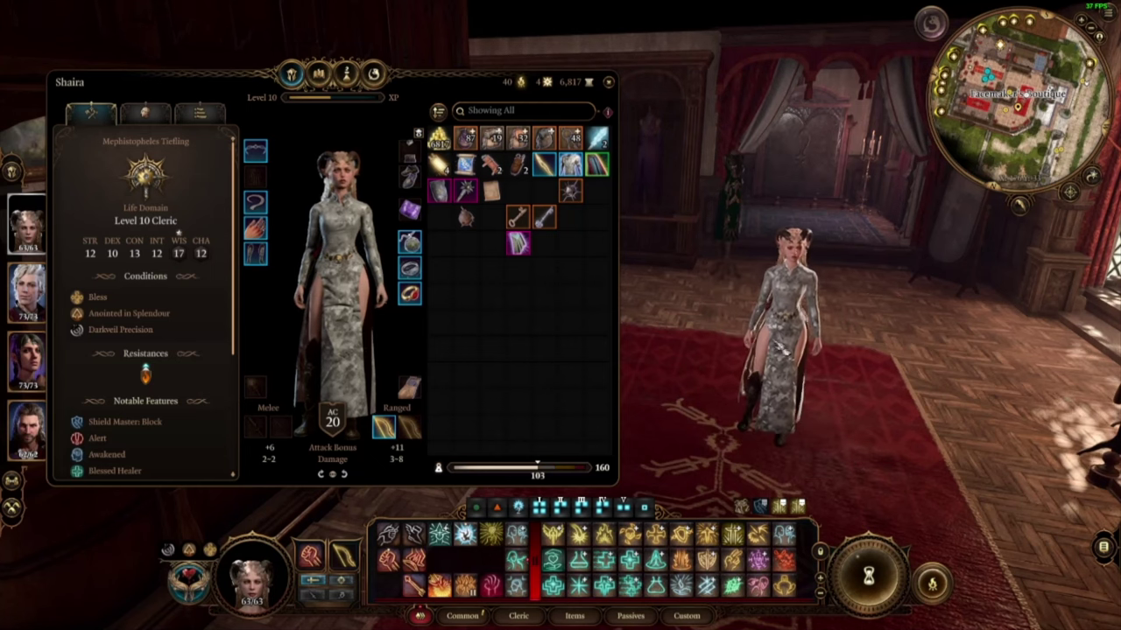
left_click(732, 303)
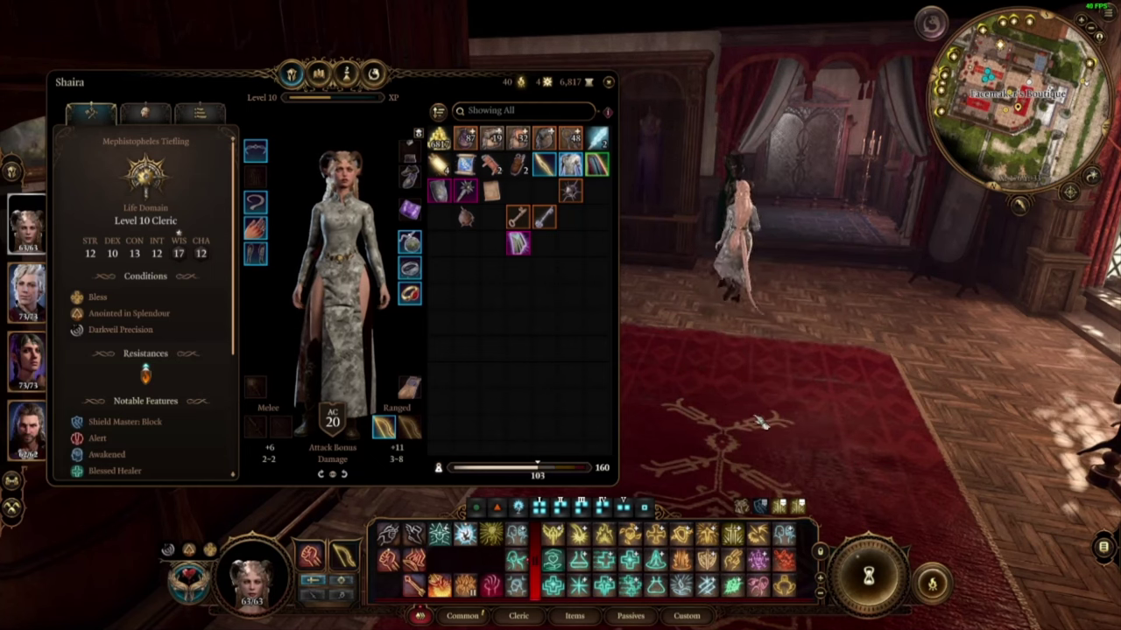
left_click(758, 399)
left_click(747, 260)
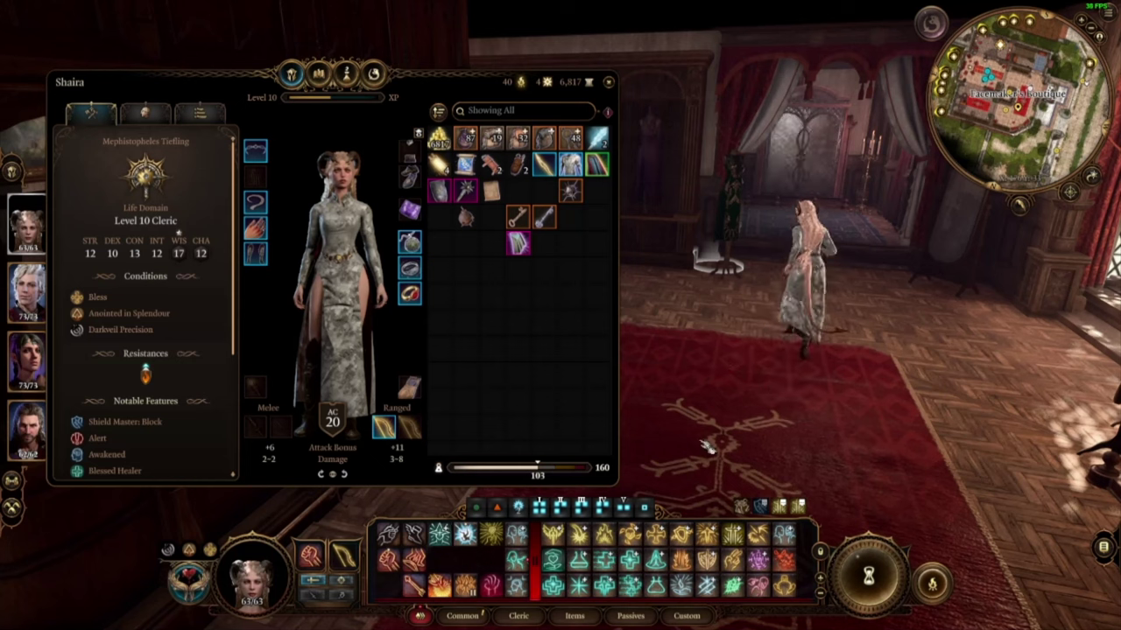
left_click(731, 432)
left_click(762, 289)
left_click(707, 429)
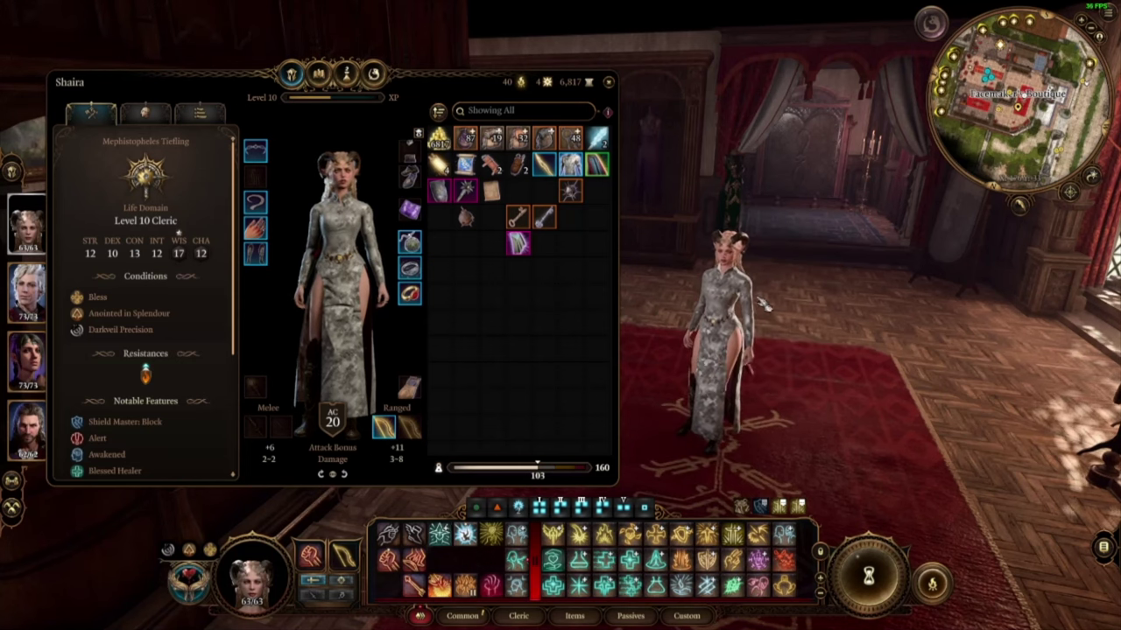
left_click(782, 304)
left_click(710, 435)
left_click(819, 268)
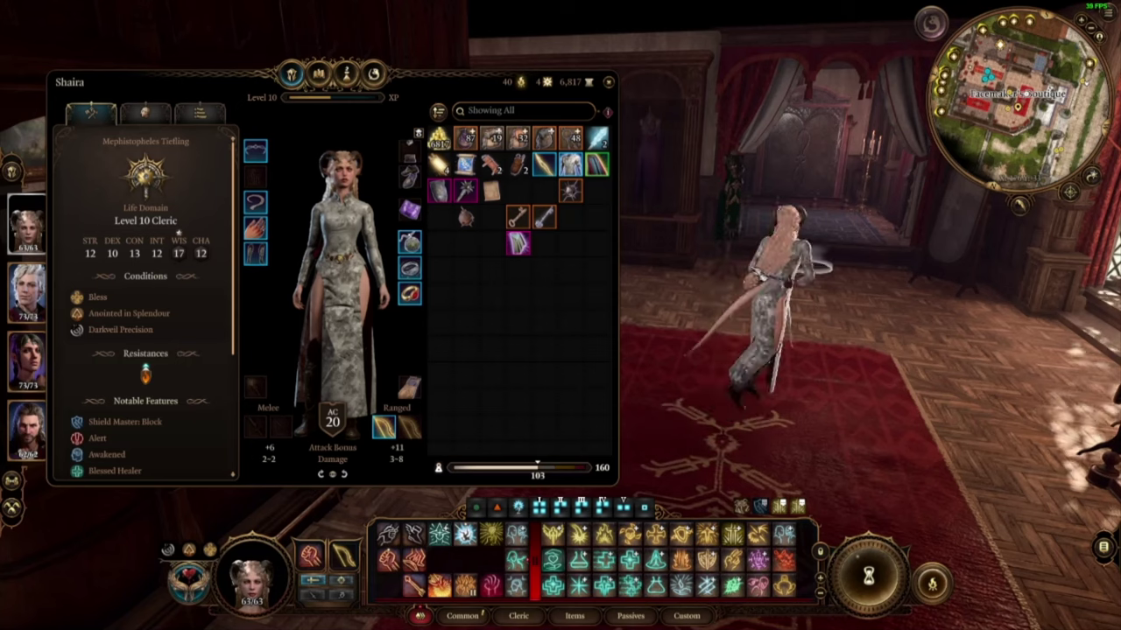
left_click(702, 362)
left_click(708, 426)
Shift the character sheet aside and walk the character into the curtained room to check the dress's movement up close.
left_click(838, 438)
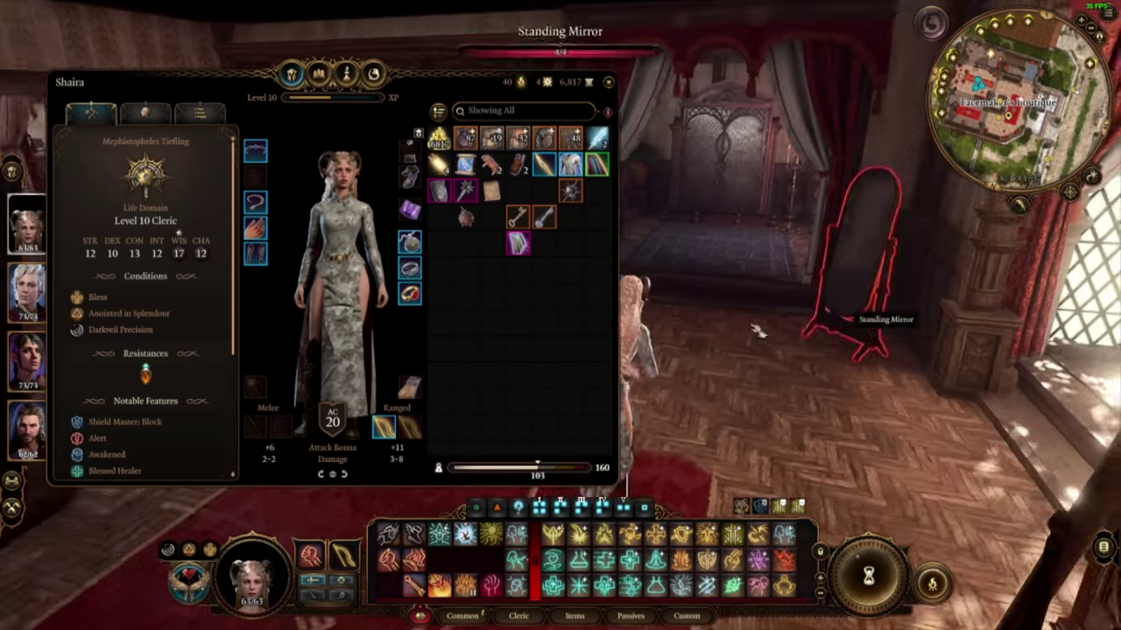
left_click(687, 445)
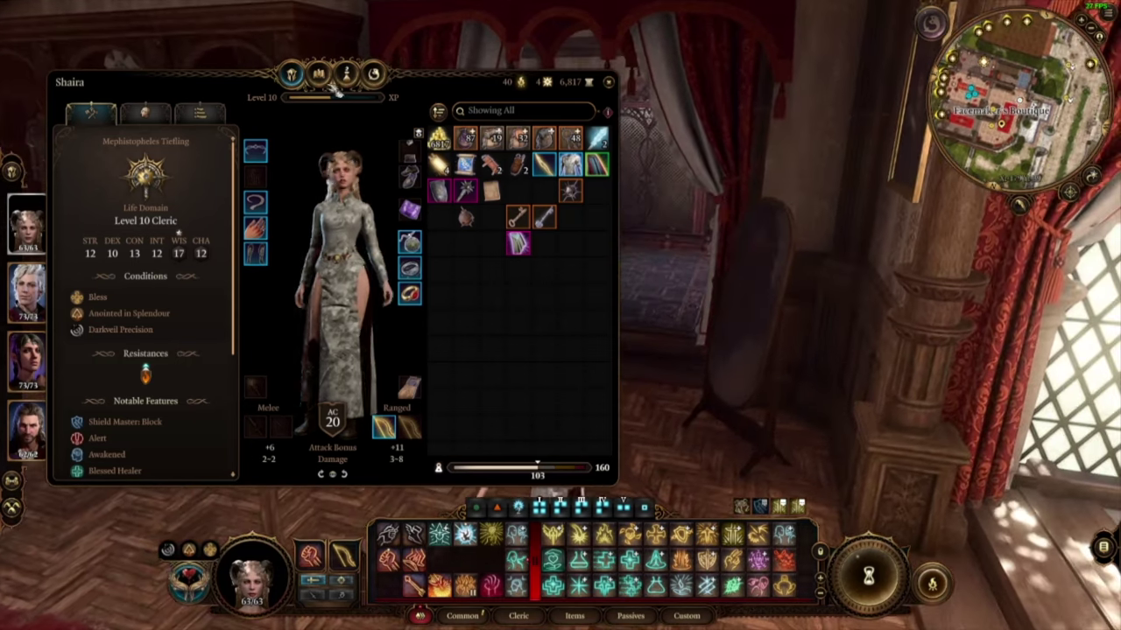
left_click_drag(413, 93, 378, 82)
left_click(619, 280)
scroll(608, 303, "down", 5)
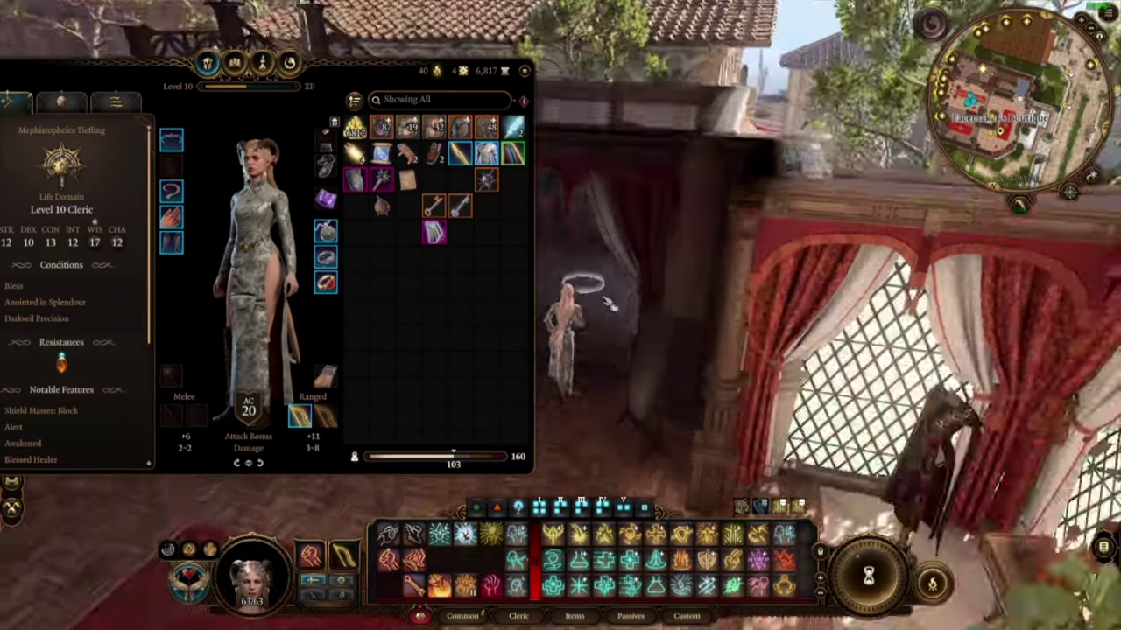
scroll(609, 304, "up", 5)
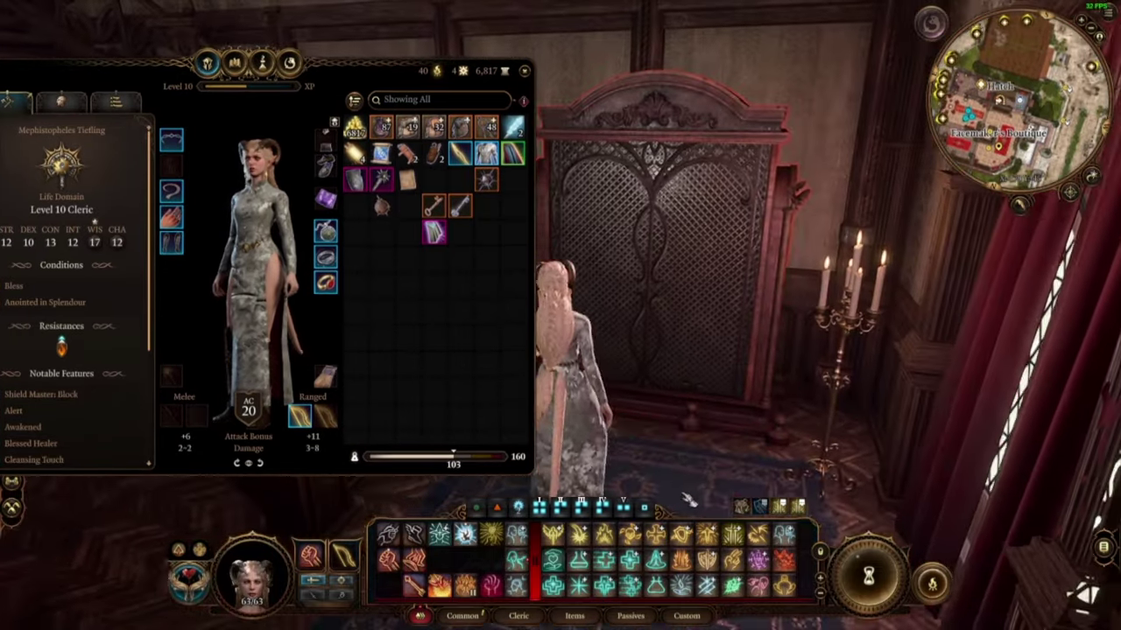
left_click(689, 500)
scroll(689, 491, "down", 5)
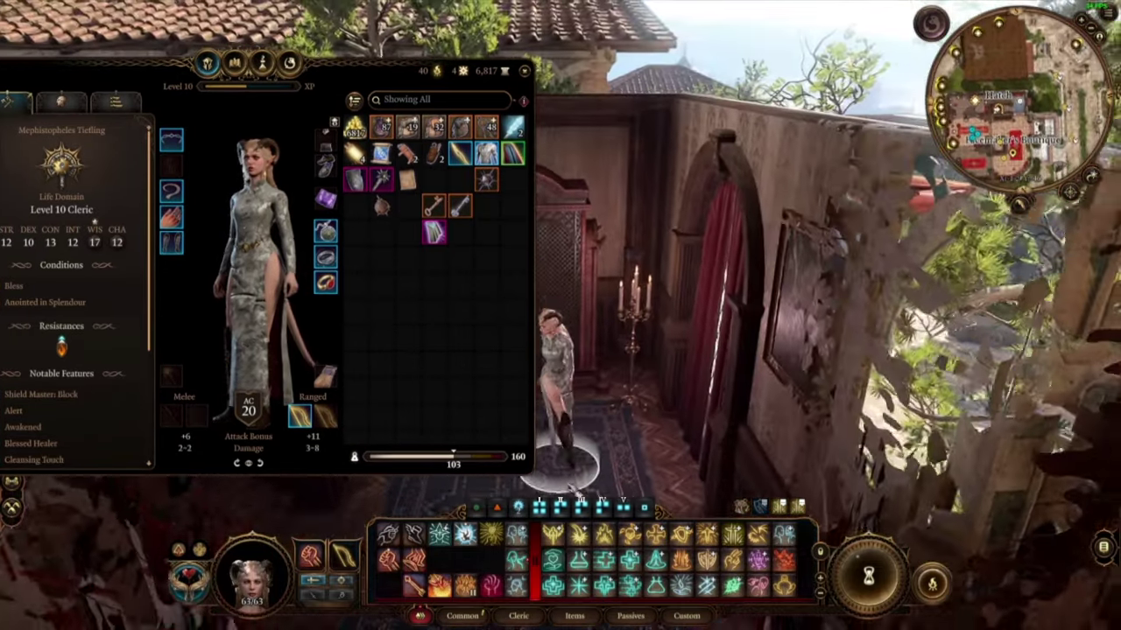